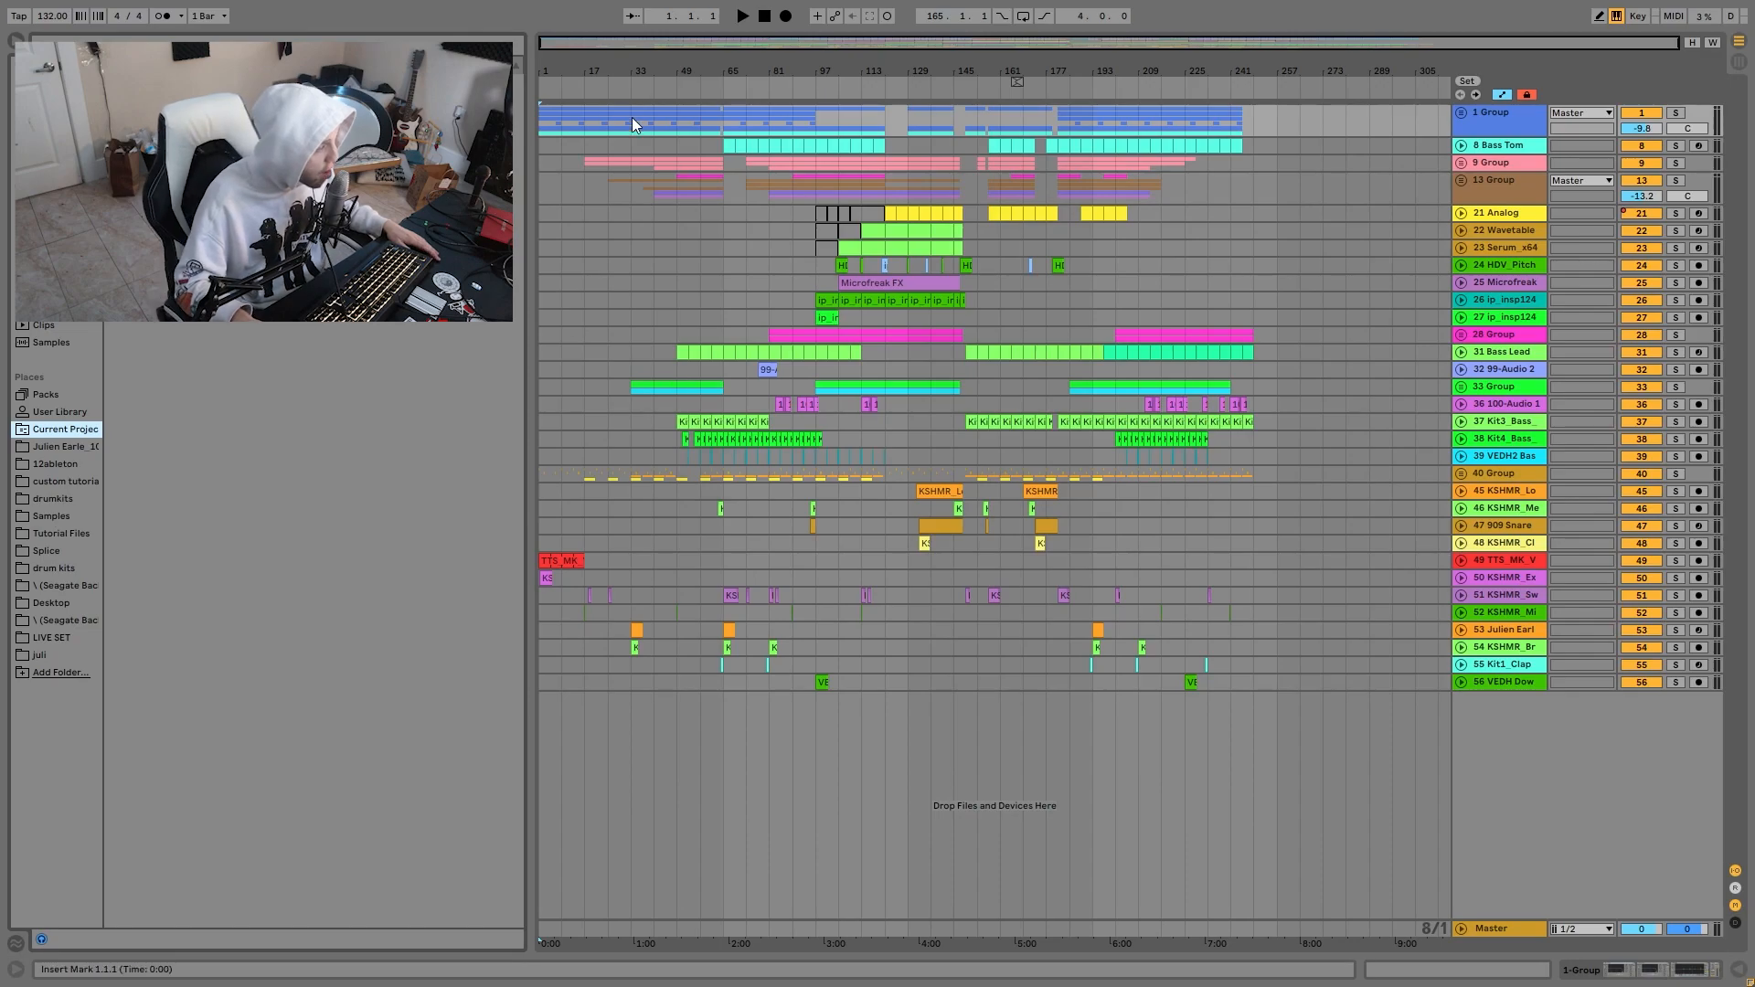
Highlight bars 49 to 65, bars 49 to 57 and bars 81 to 97 of the first group in the arrangement.
drag(633, 117, 723, 117)
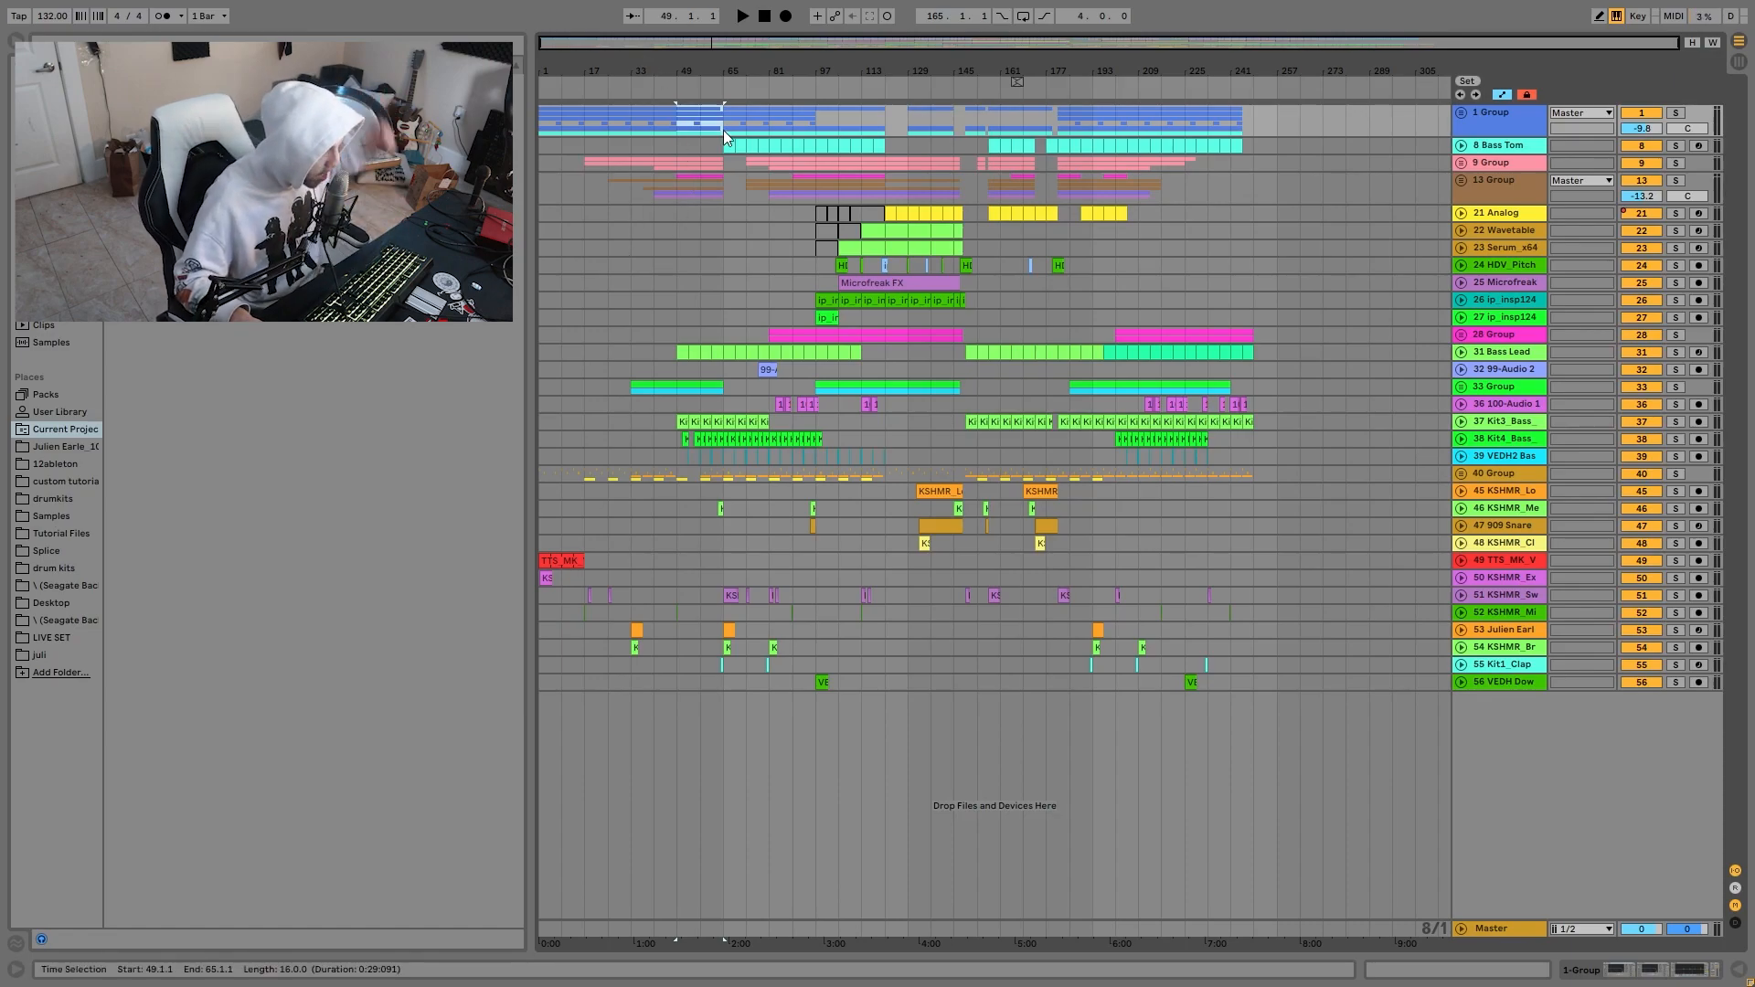
drag(698, 122, 687, 120)
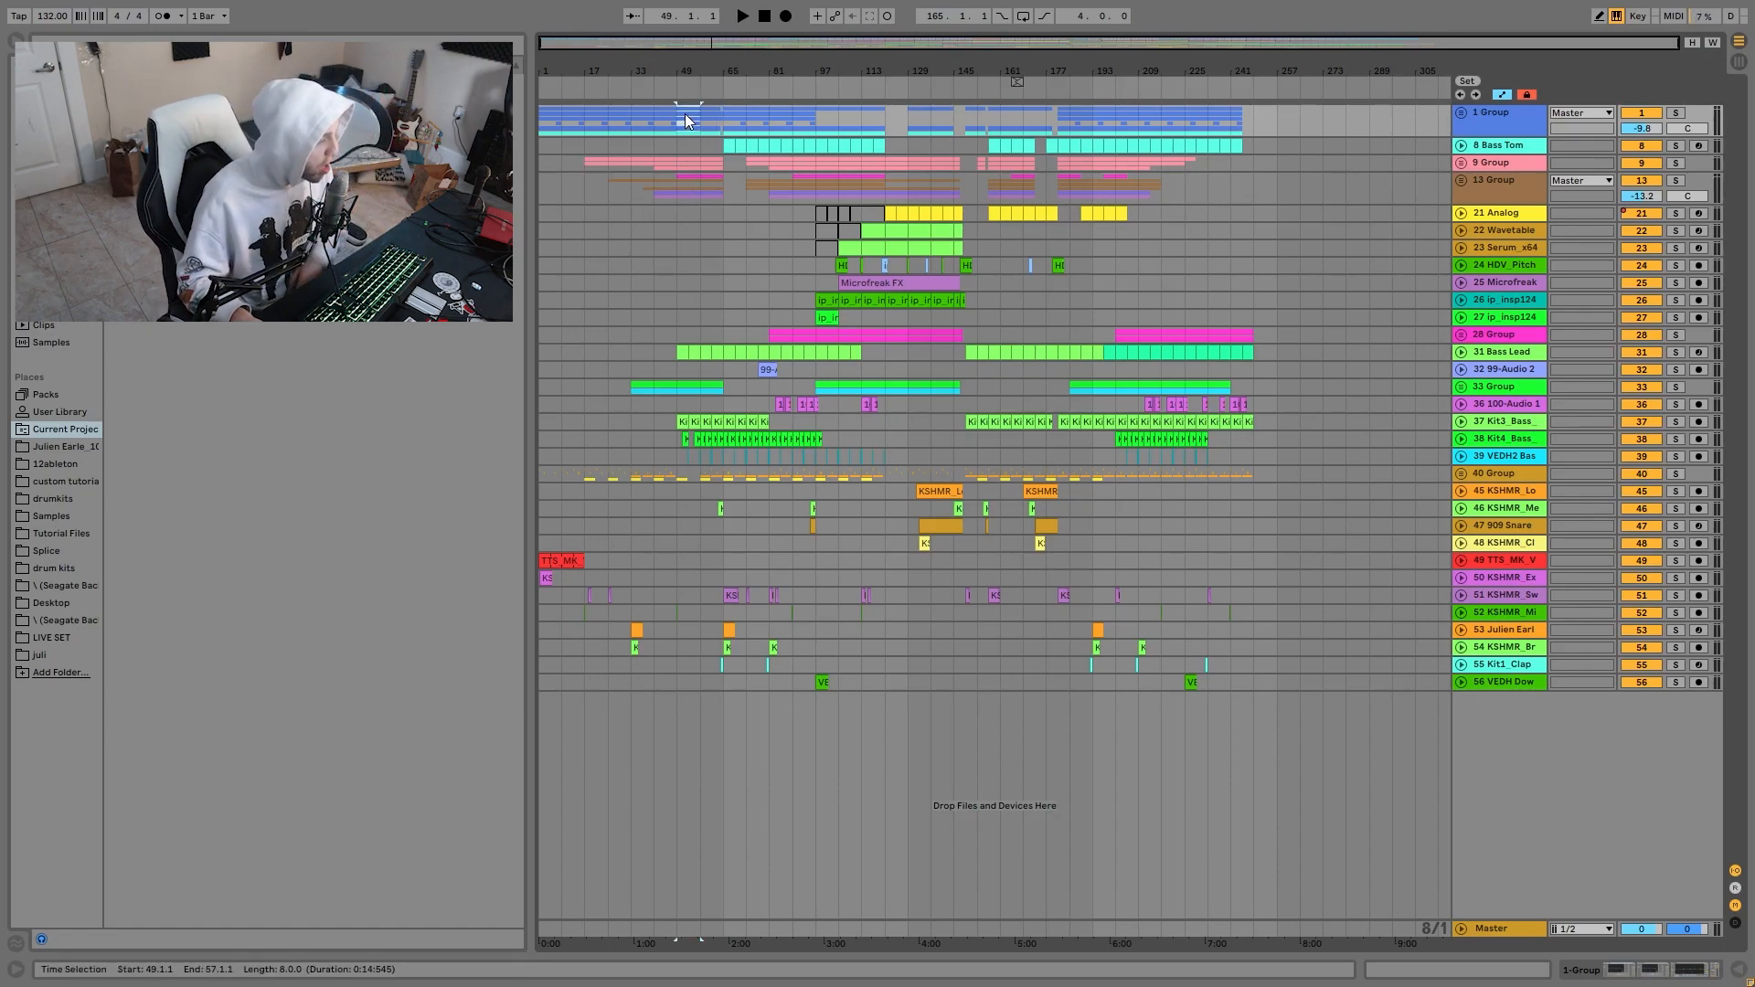
click(724, 125)
drag(724, 119, 819, 128)
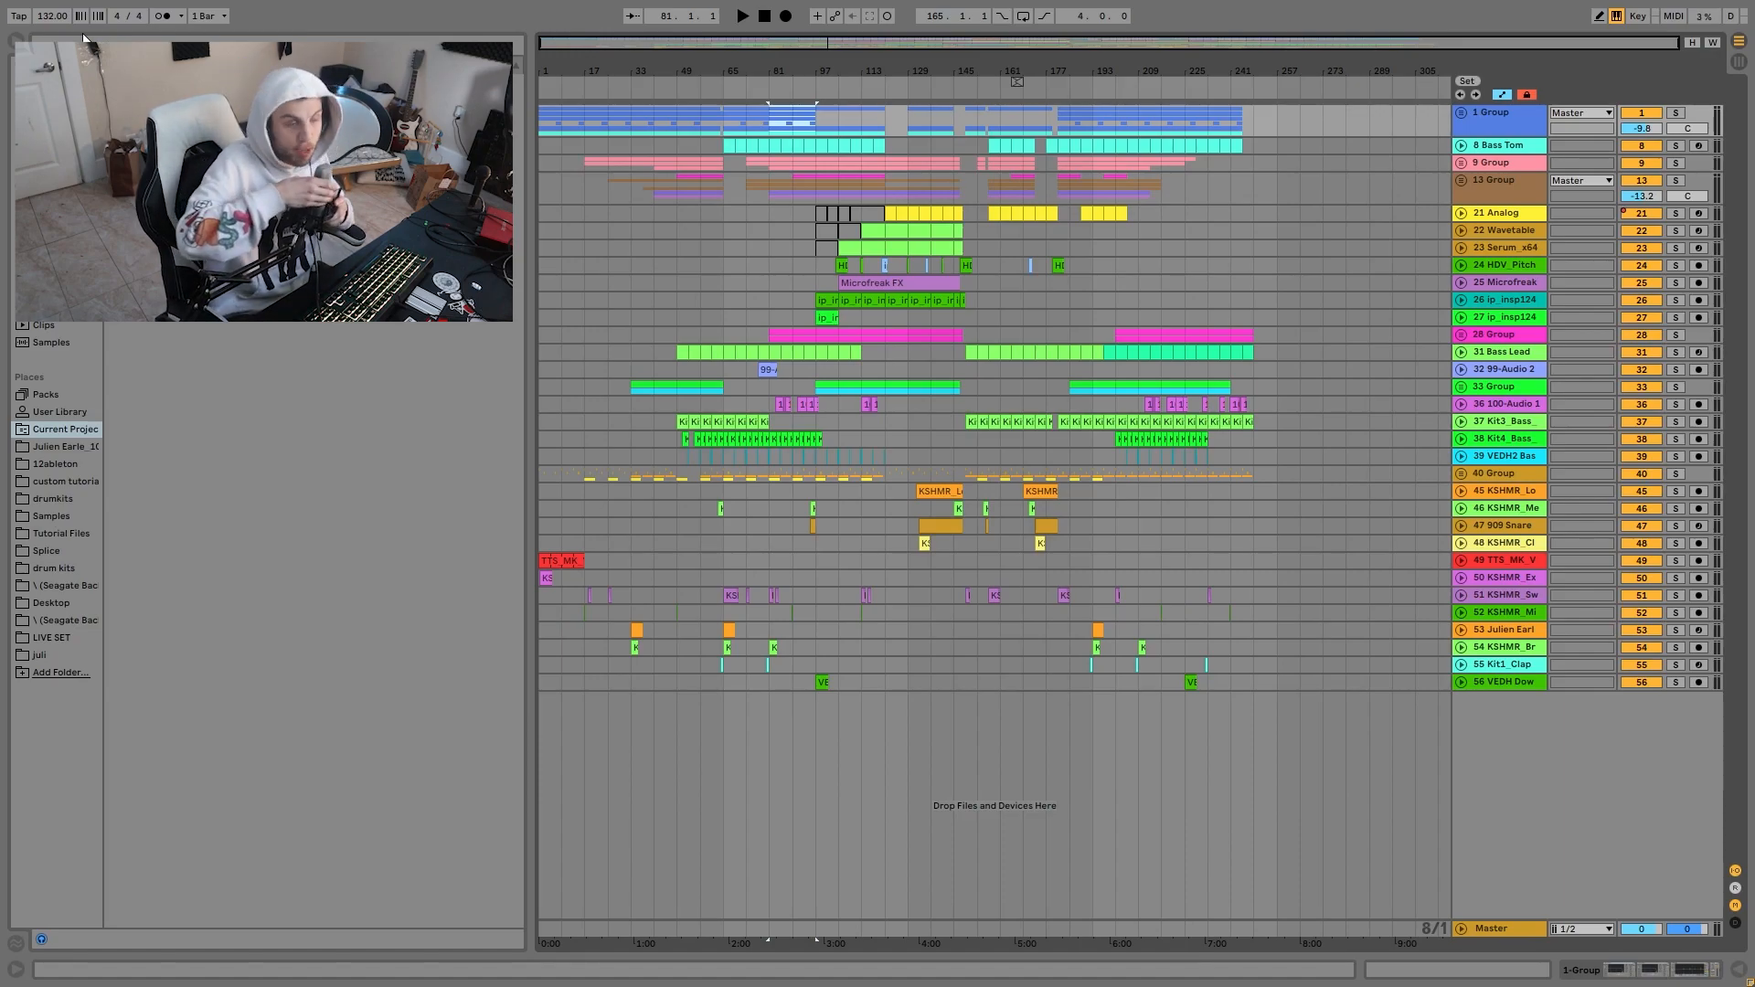
Play short passages of the full arrangement from the intro and from bar 33.
click(601, 125)
key(space)
key(space)
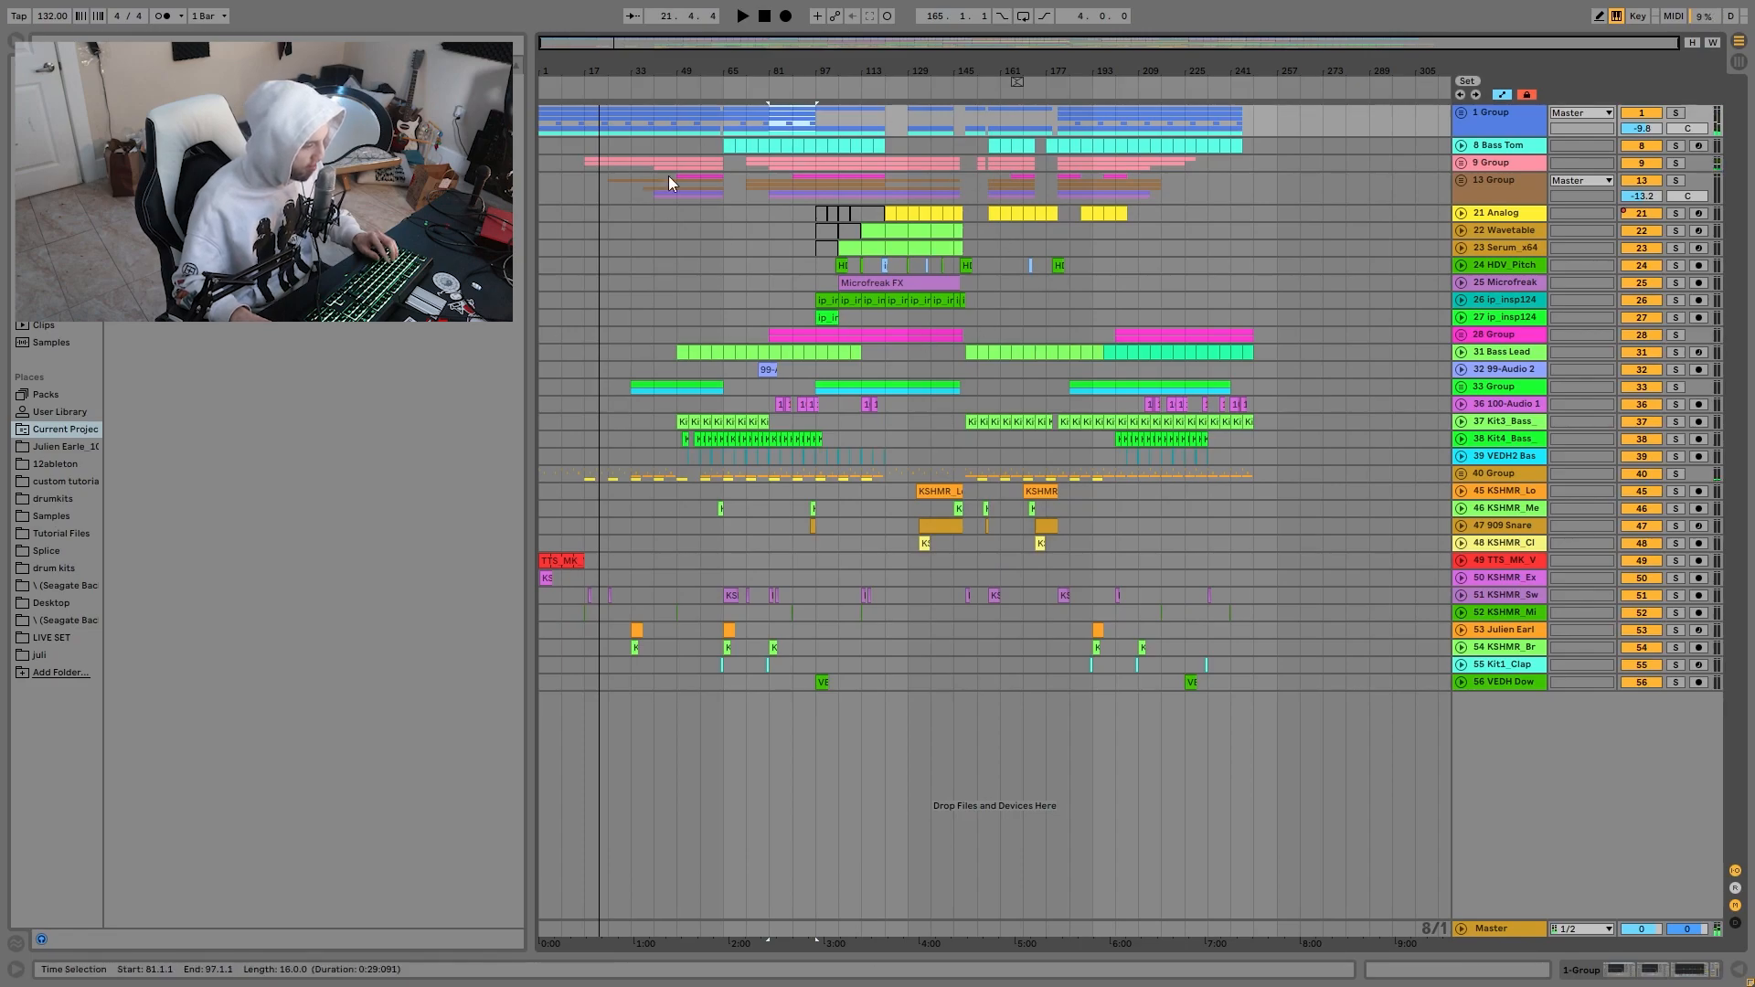
click(631, 124)
key(space)
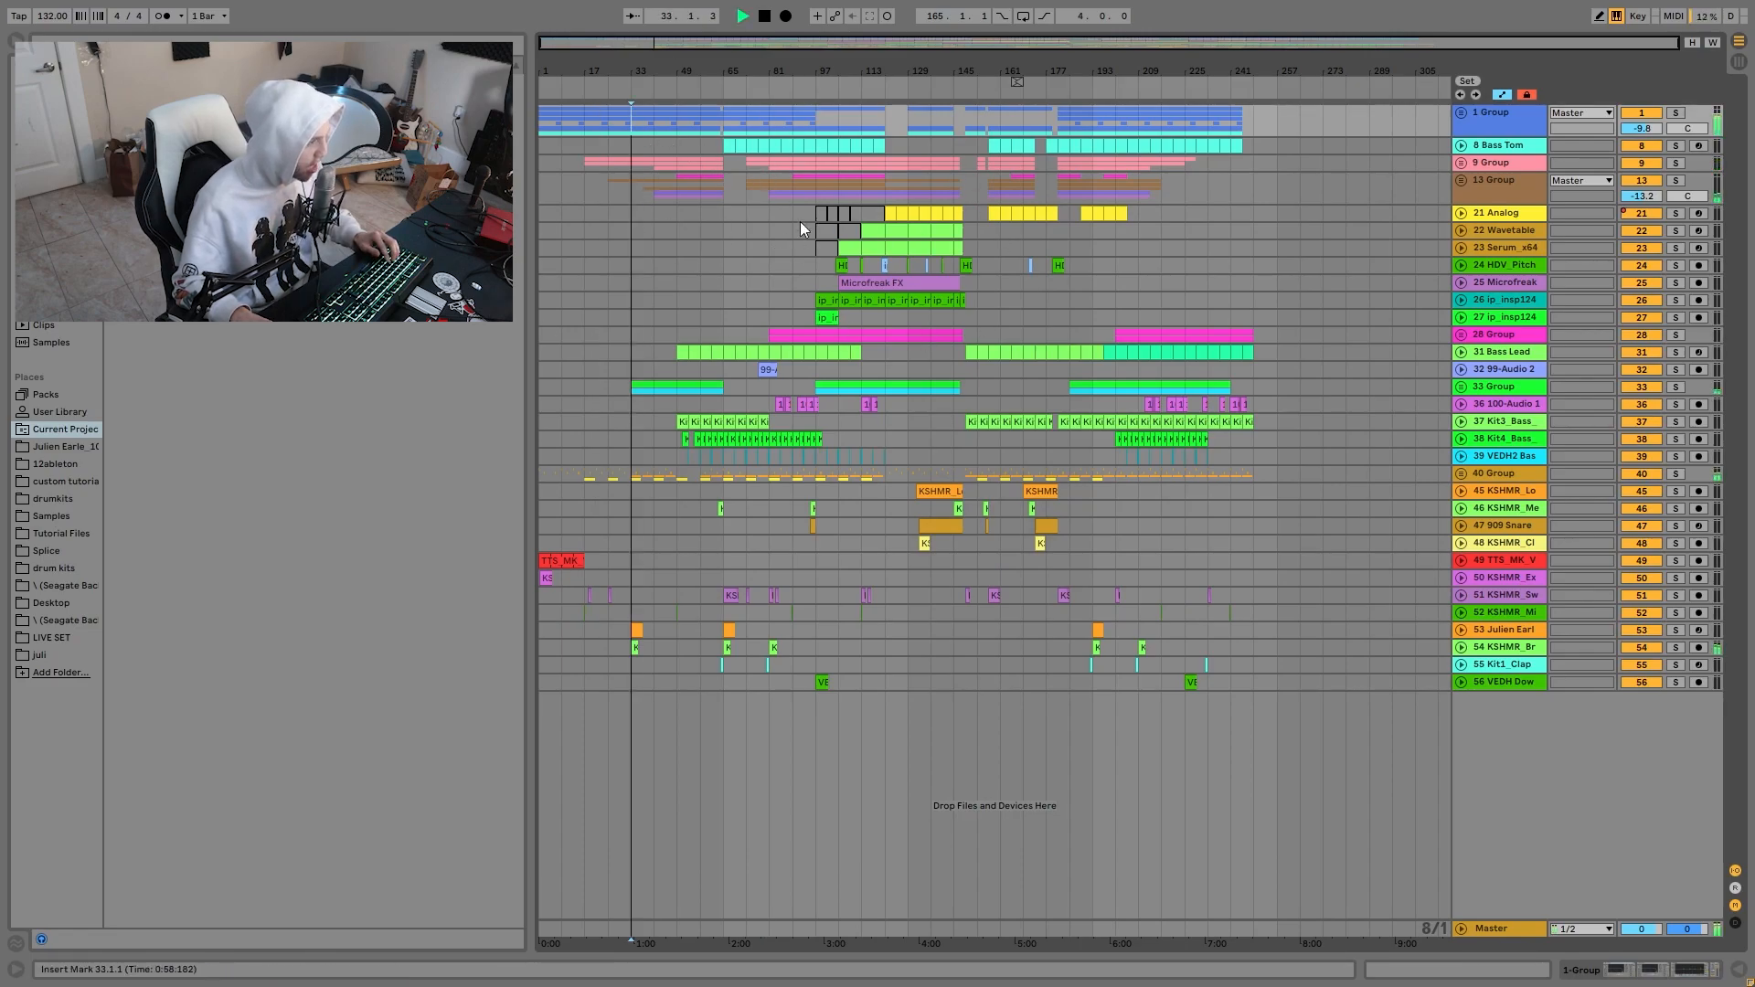
key(space)
Solo the first group and unfold it to show its individual tracks while playing from bar 33.
click(1672, 113)
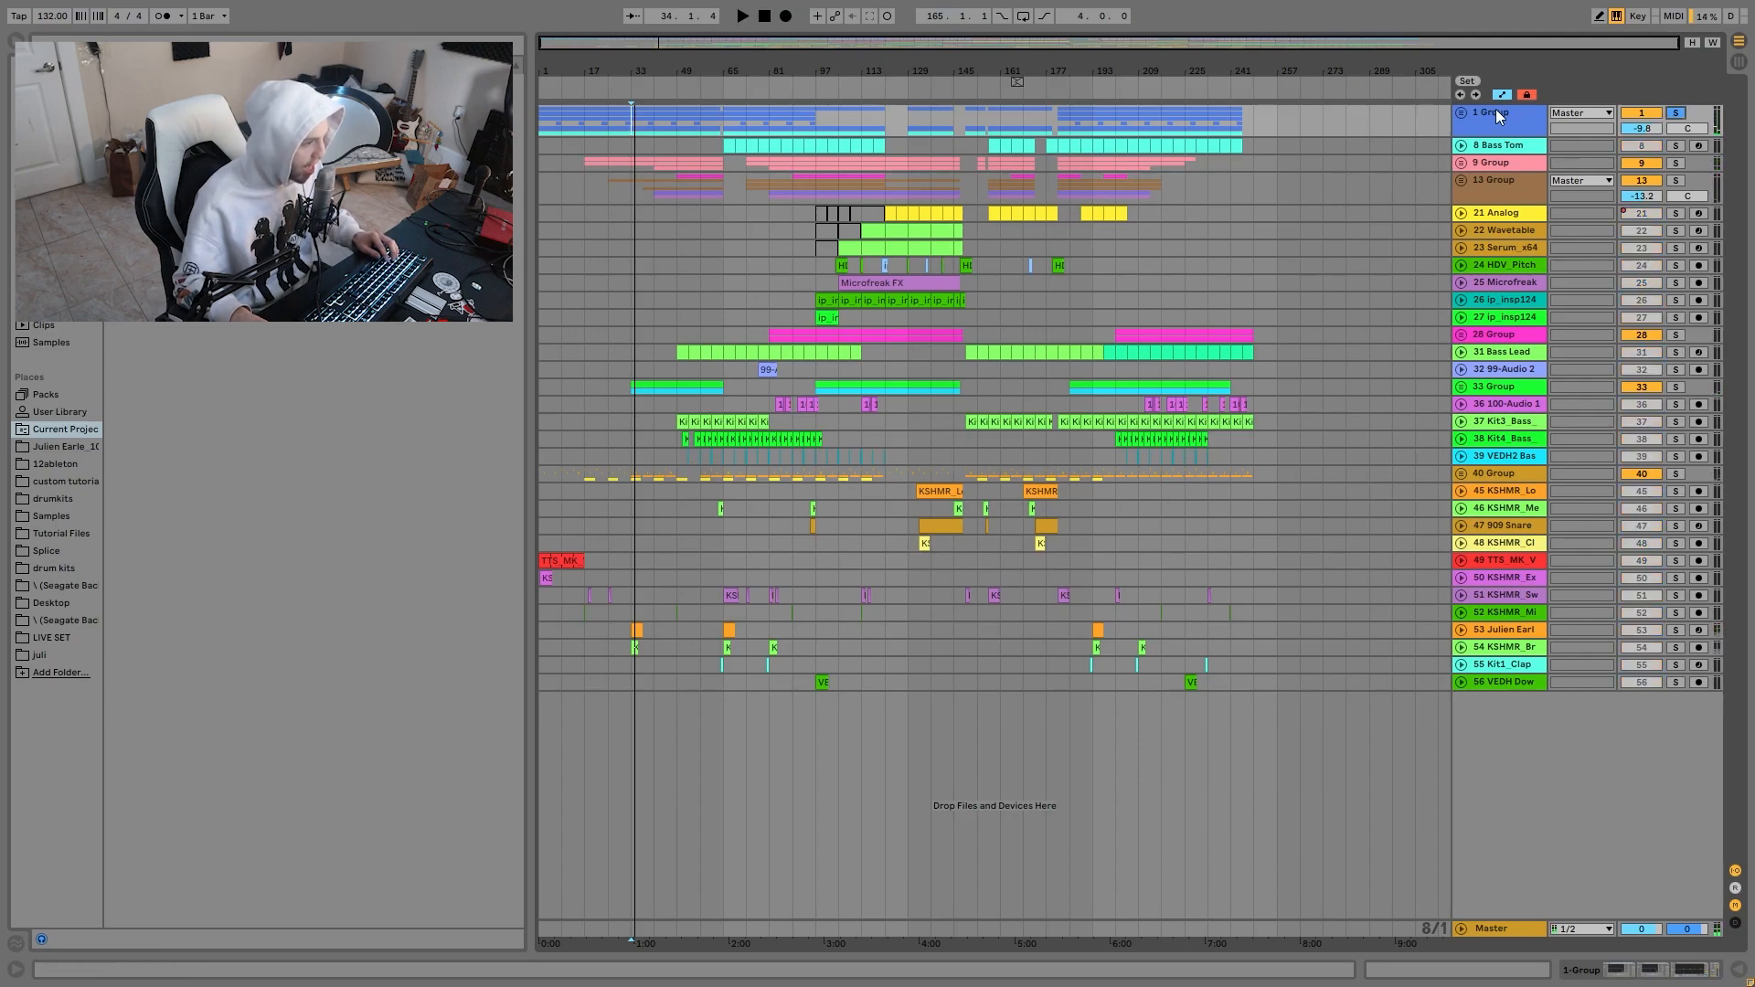
key(space)
click(1461, 113)
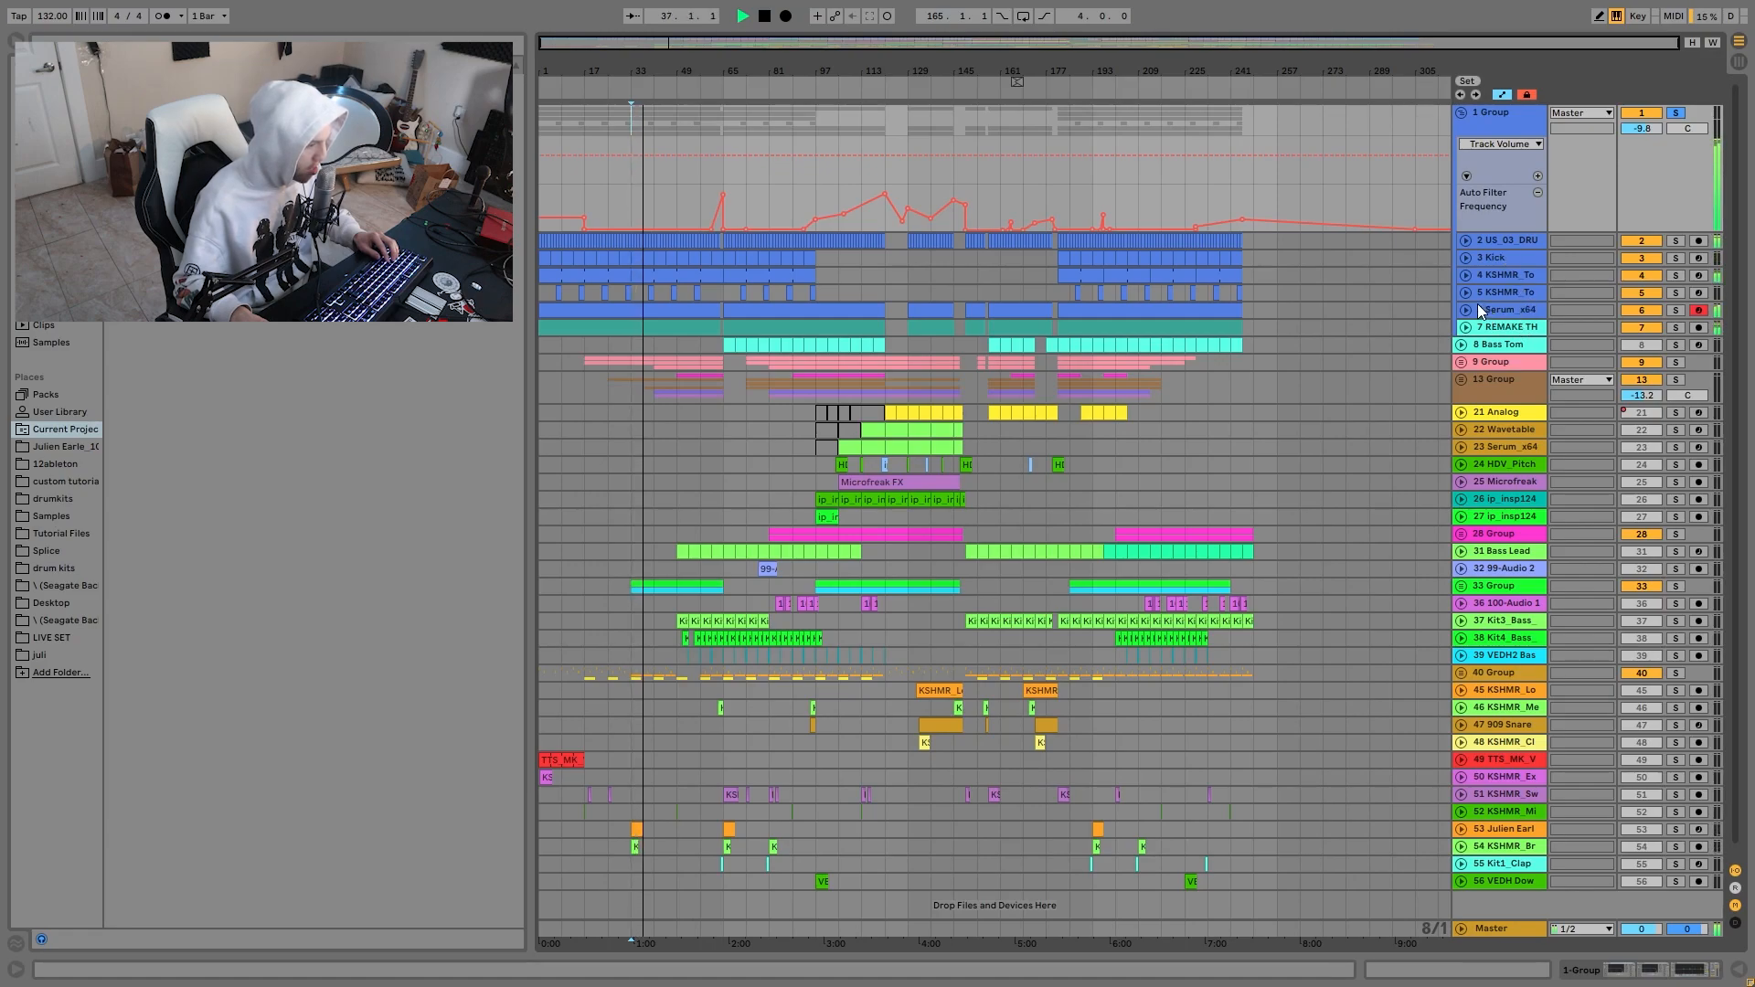
key(space)
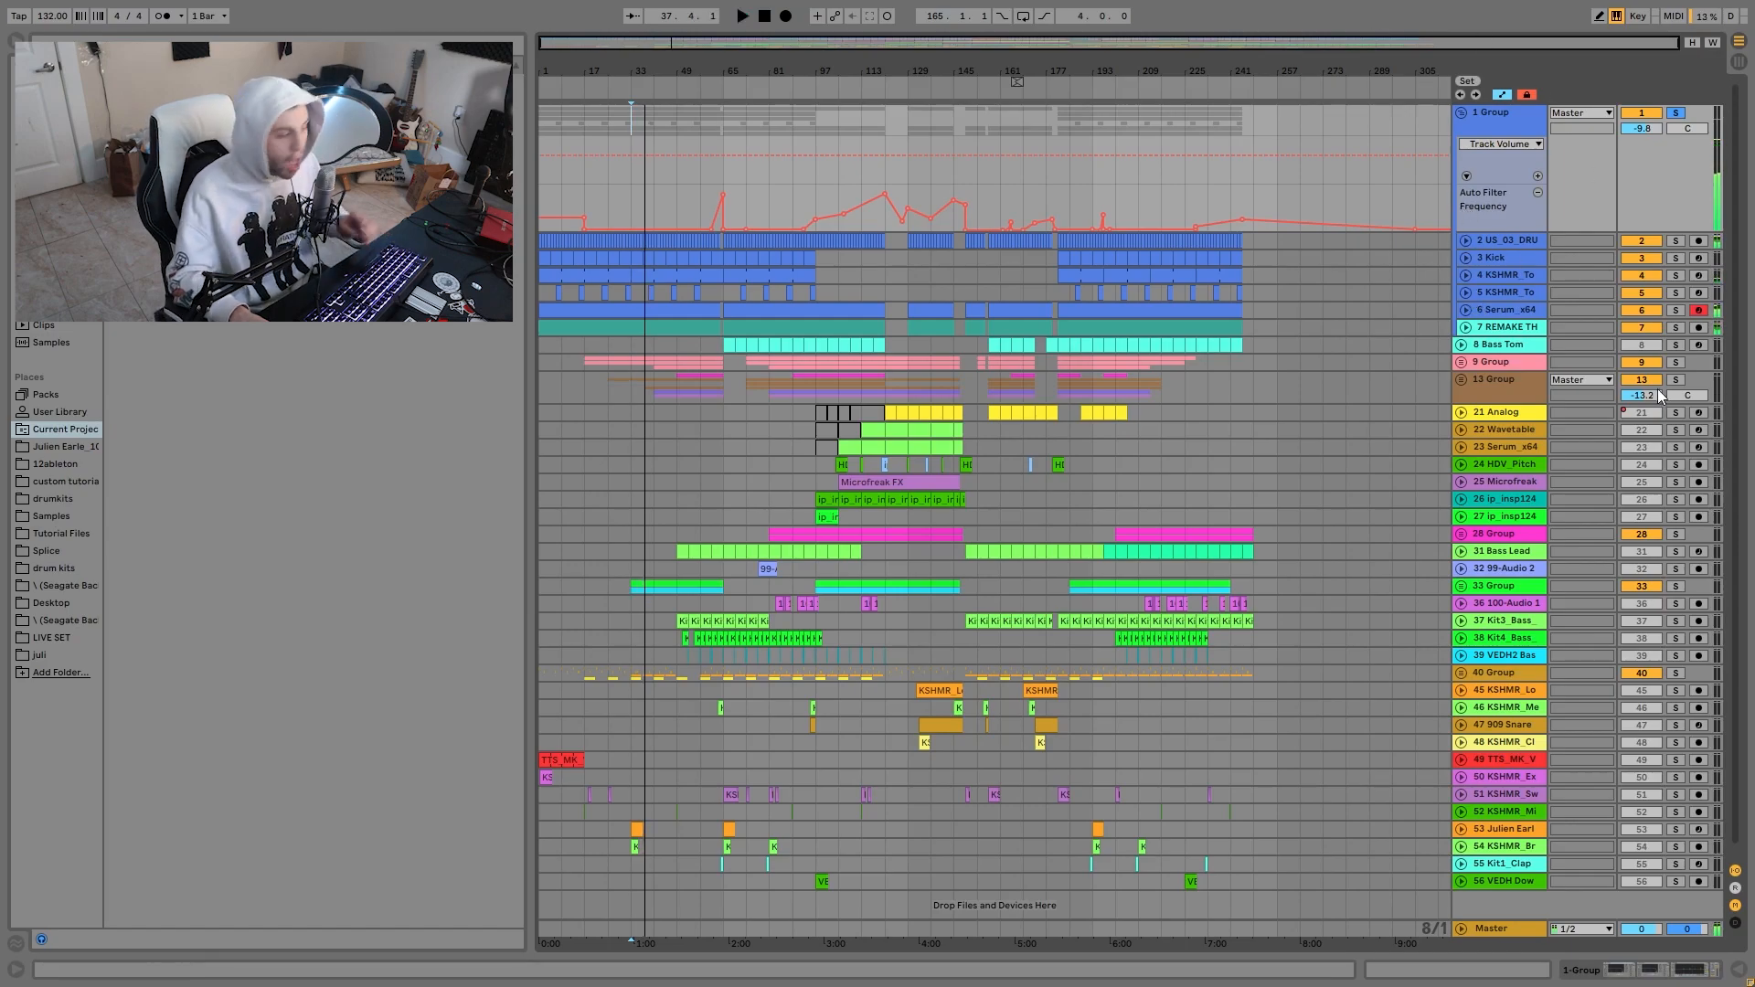
Move the Serum_x64 and REMAKE THIS KICK tracks directly below the US_03_DRUM_KICK track.
click(1499, 312)
shift+click(1502, 327)
drag(1502, 328, 1682, 262)
Solo the US_03_DRUM_KICK track and audition it from bar 33 with its device chain shown.
click(1676, 241)
key(space)
click(1497, 243)
double_click(1497, 243)
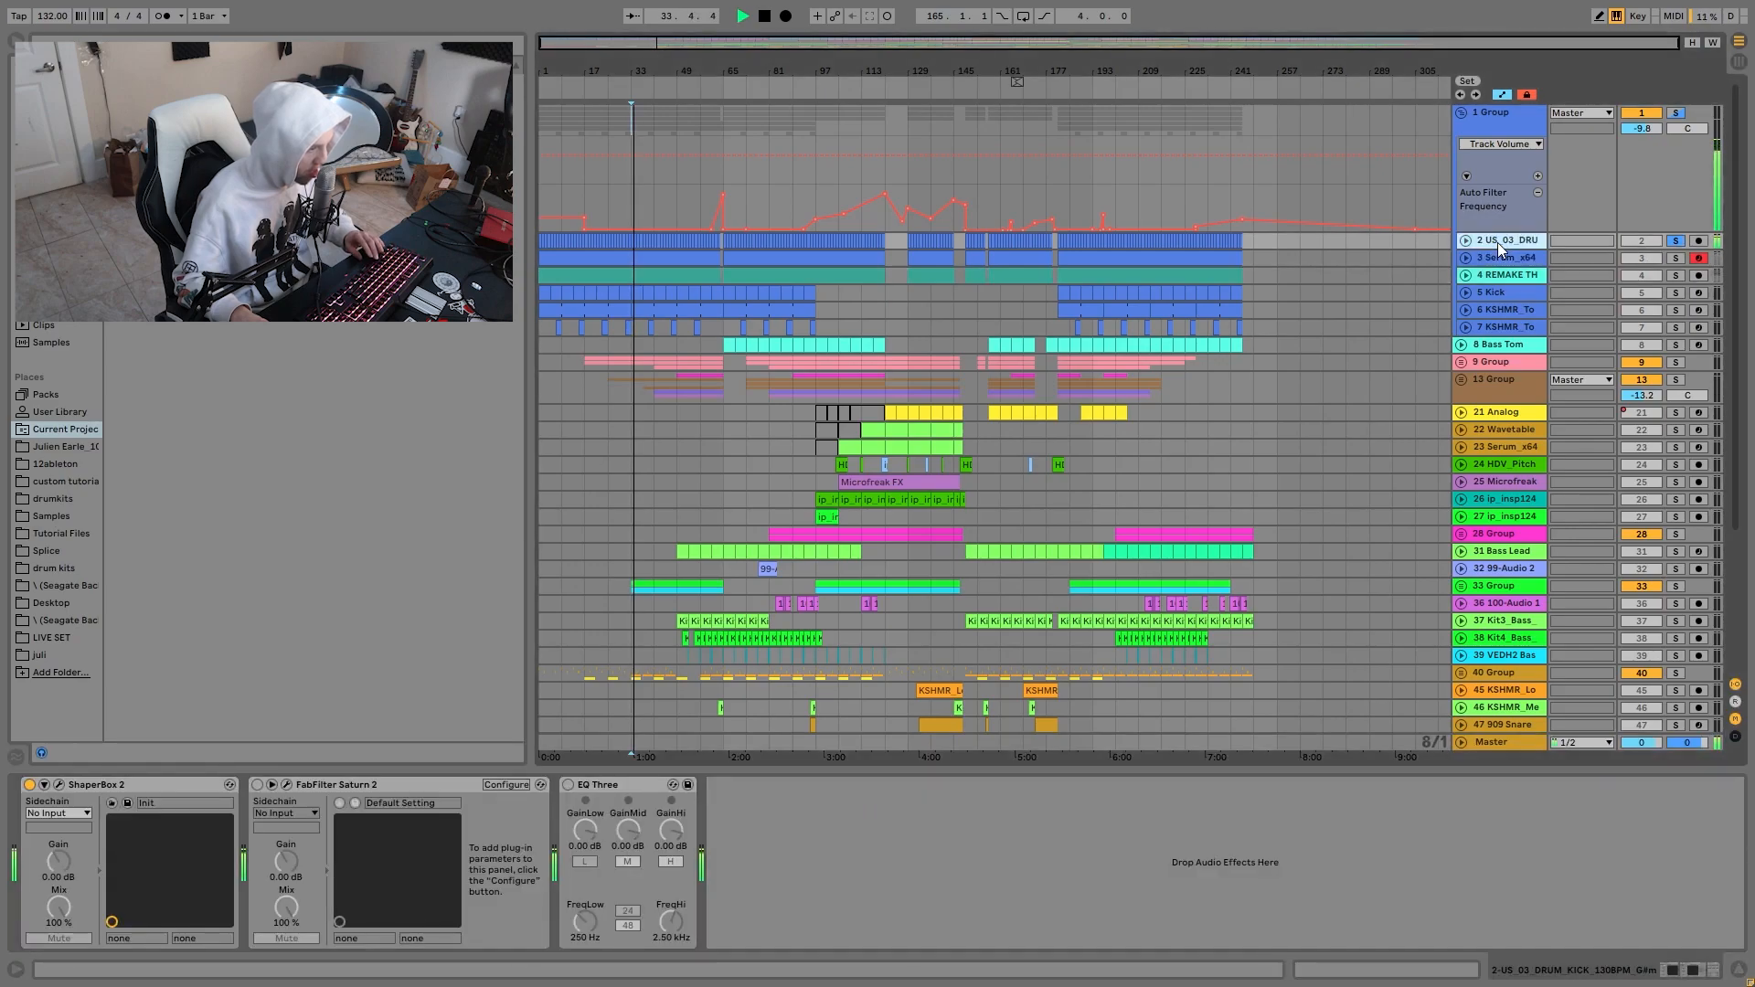
key(space)
Delete FabFilter Saturn 2 and EQ Three from the US_03_DRUM_KICK track's device chain.
click(336, 787)
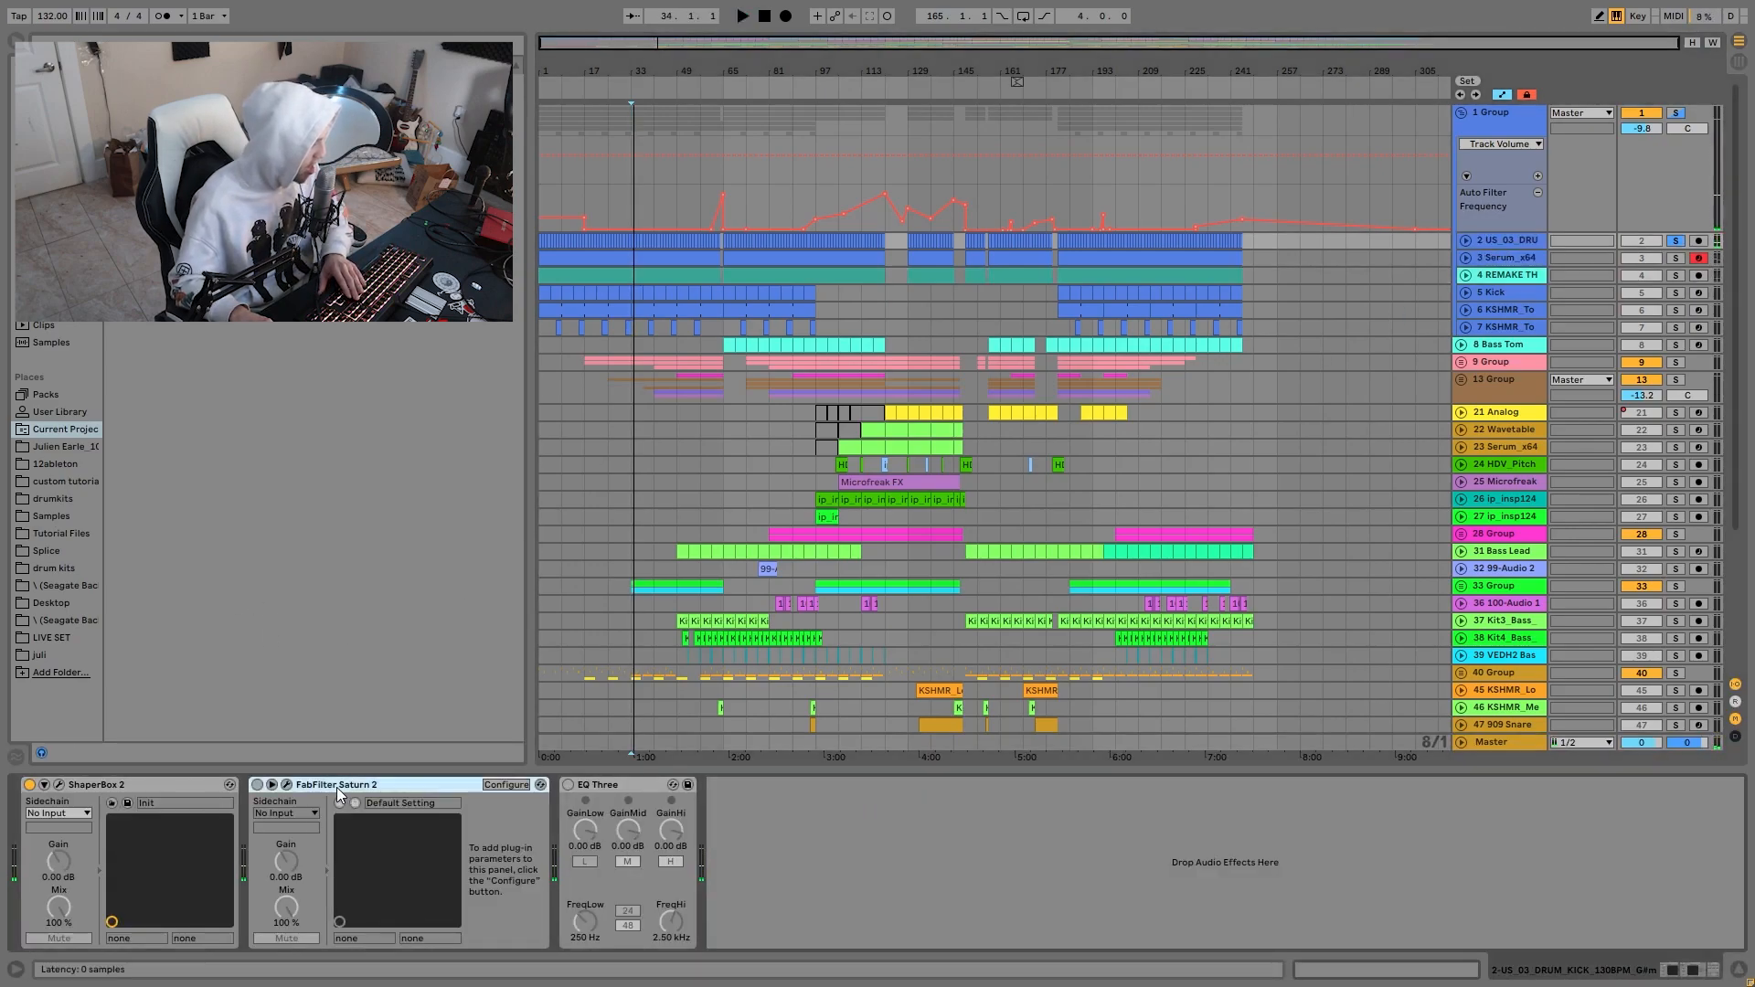
key(Delete)
key(Delete)
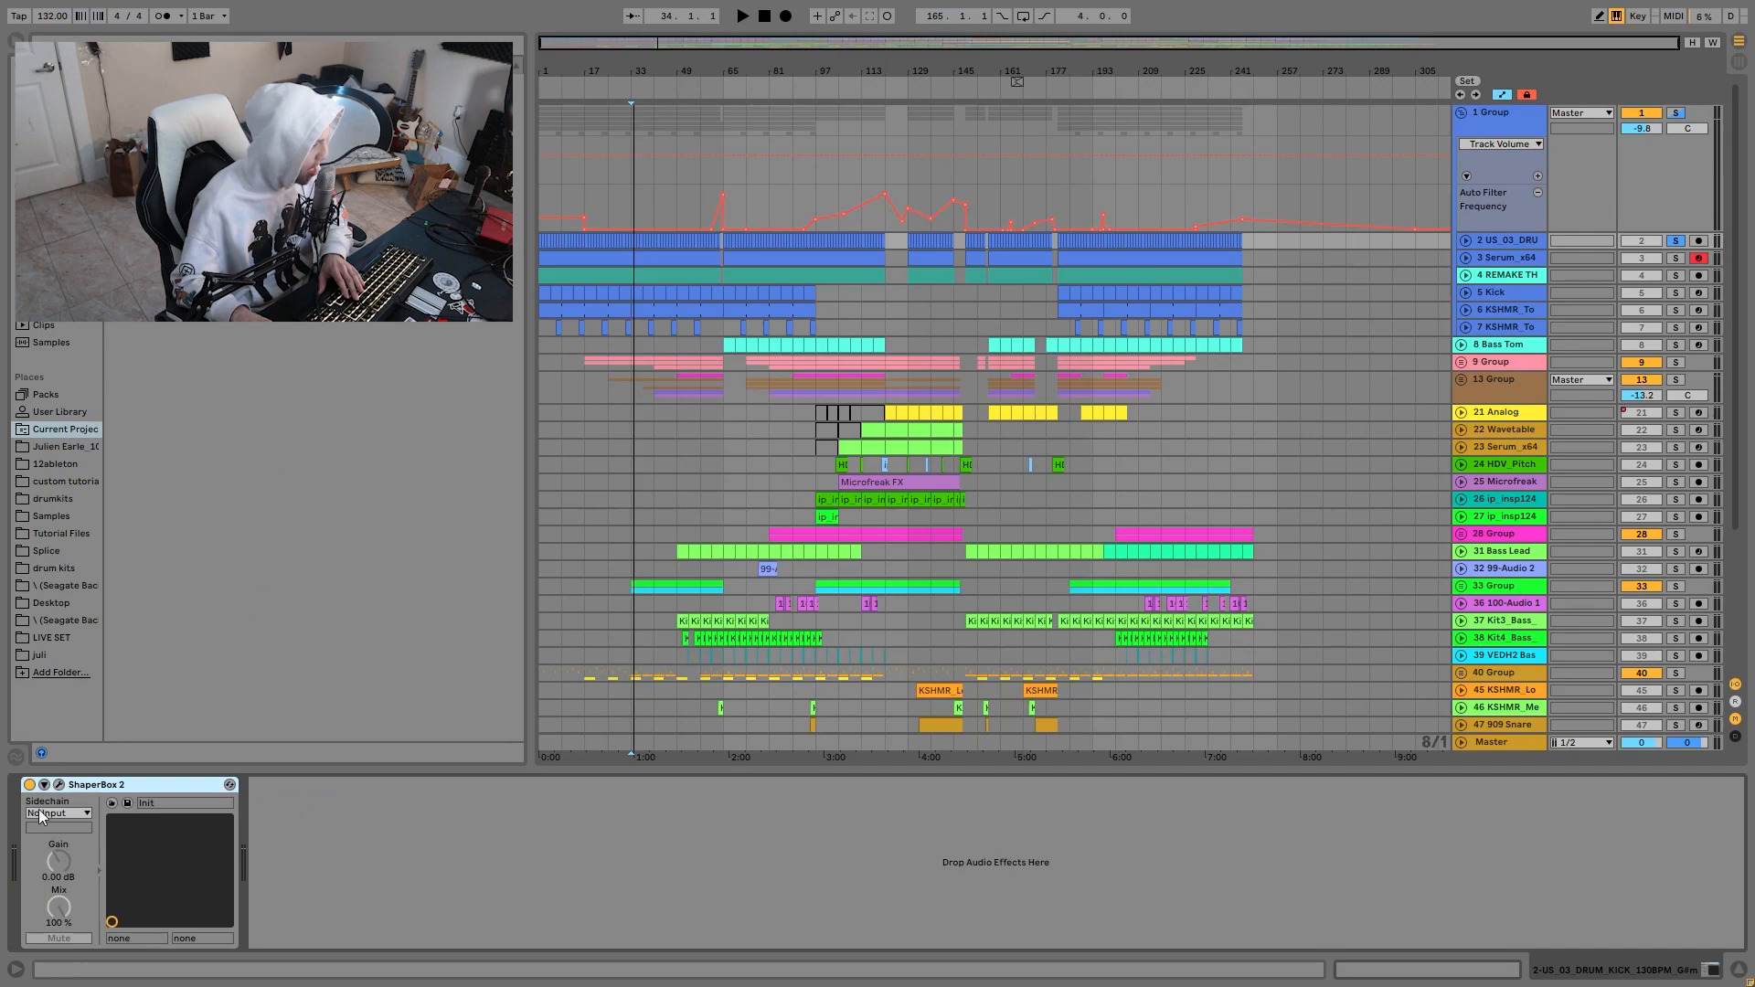
Audition the kick with its ShaperBox 2 volume curve in view, comparing the effect bypassed and active.
drag(1546, 263, 823, 137)
key(space)
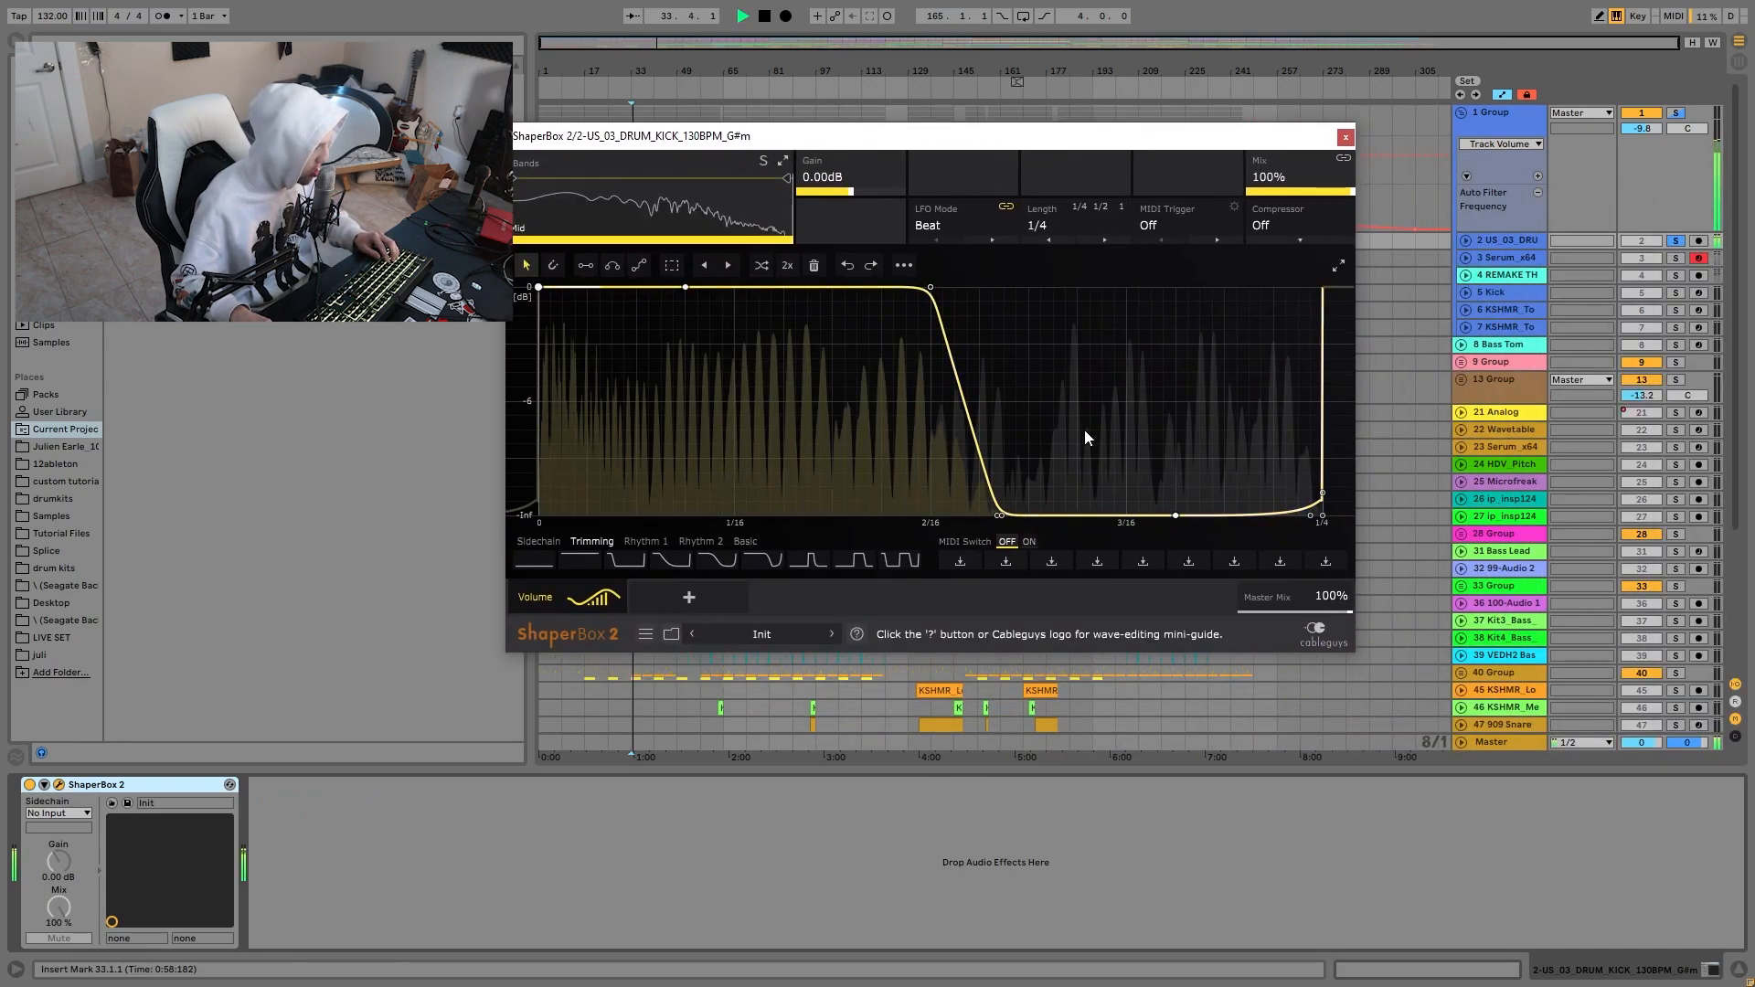
key(space)
click(33, 784)
key(space)
click(30, 784)
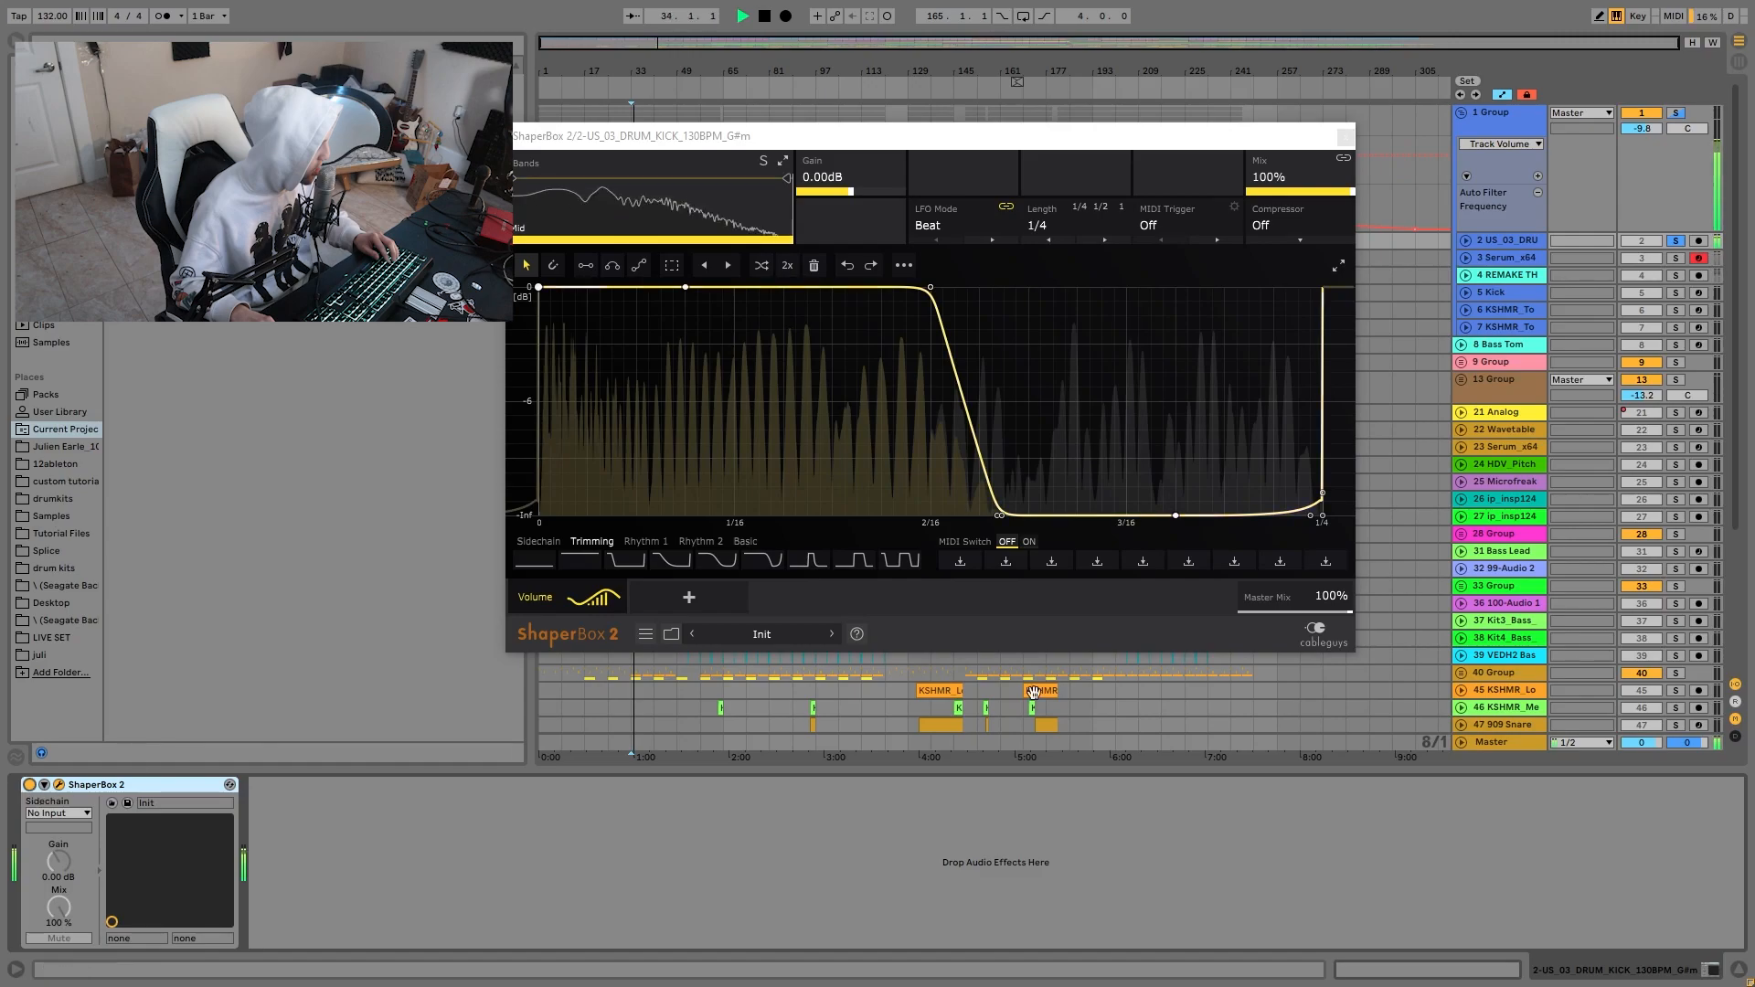
key(space)
click(1345, 137)
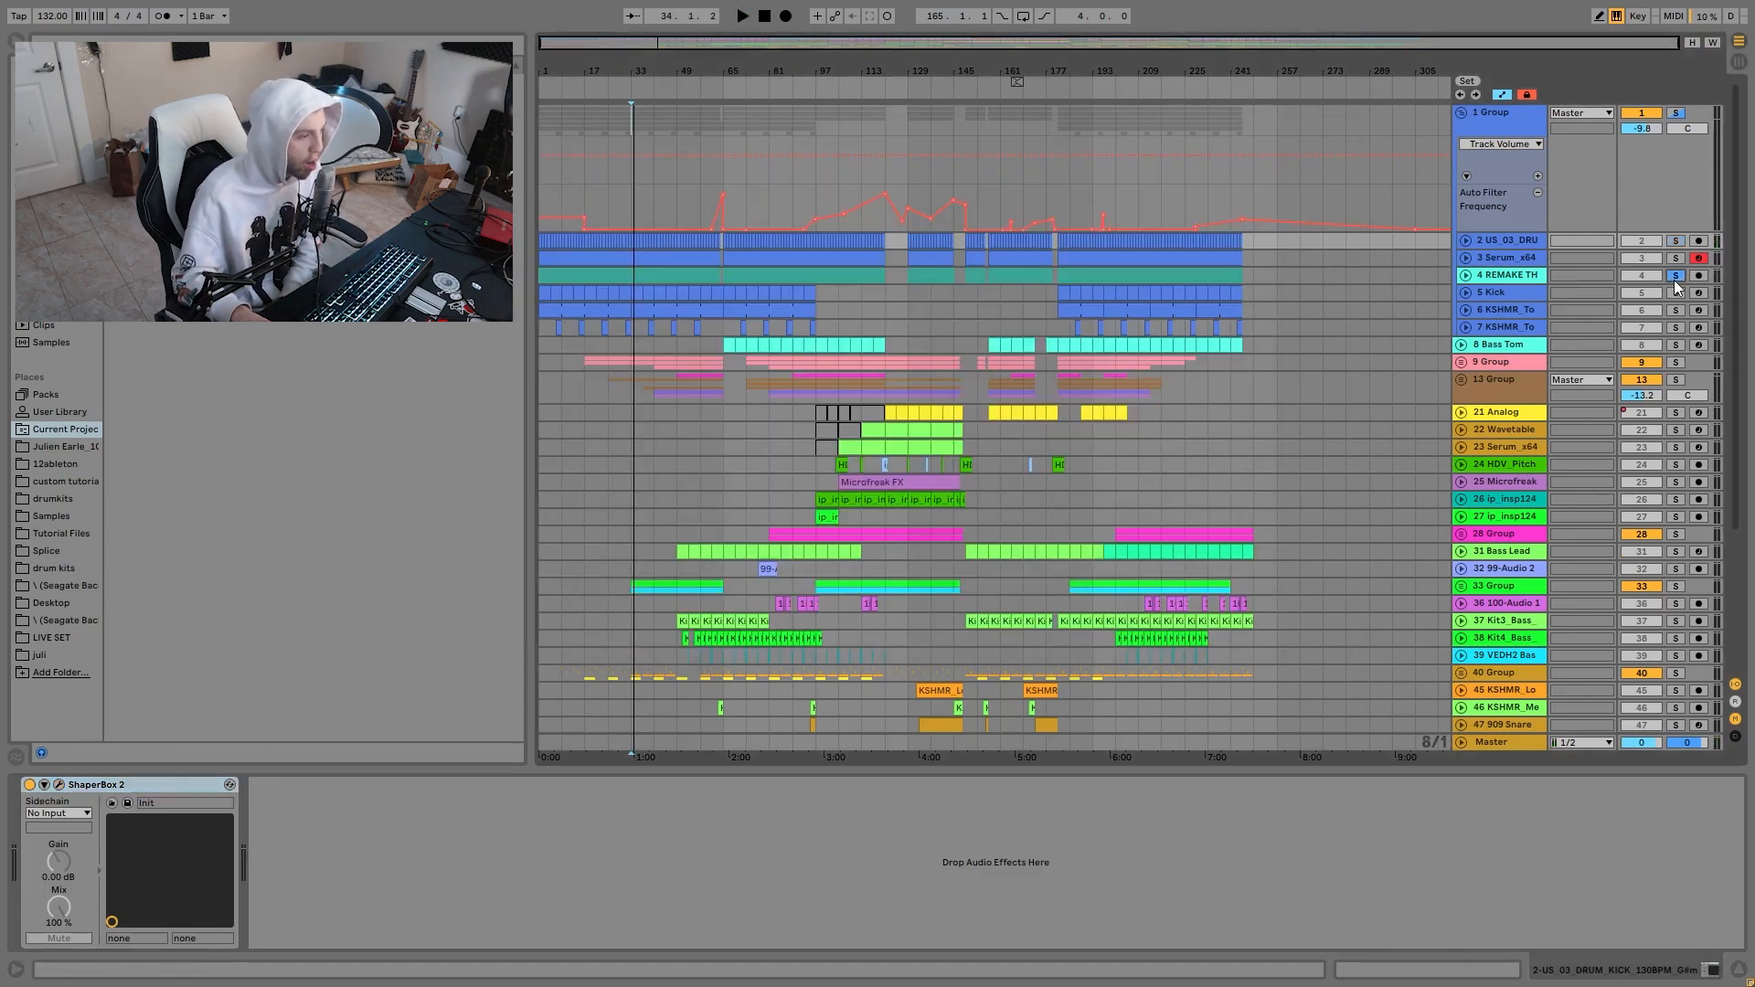
Audition the soloed REMAKE THIS KICK track, comparing its sound with ShaperBox 2 active and bypassed.
click(1517, 279)
key(space)
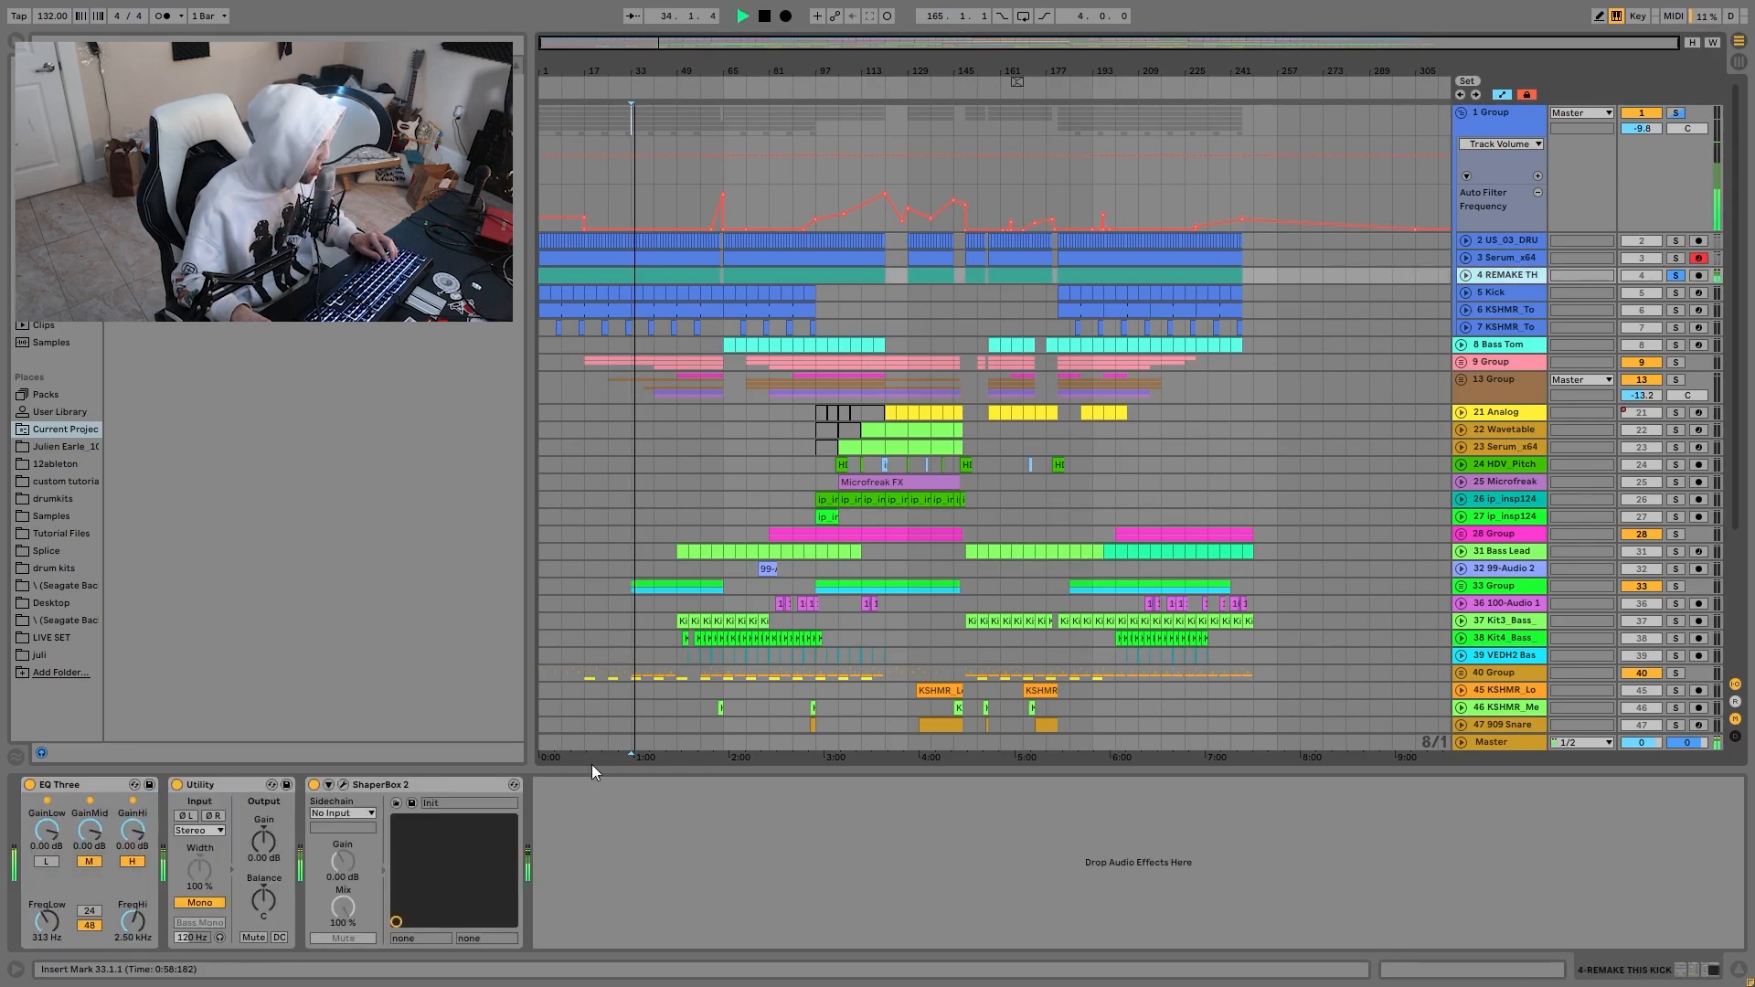
click(313, 785)
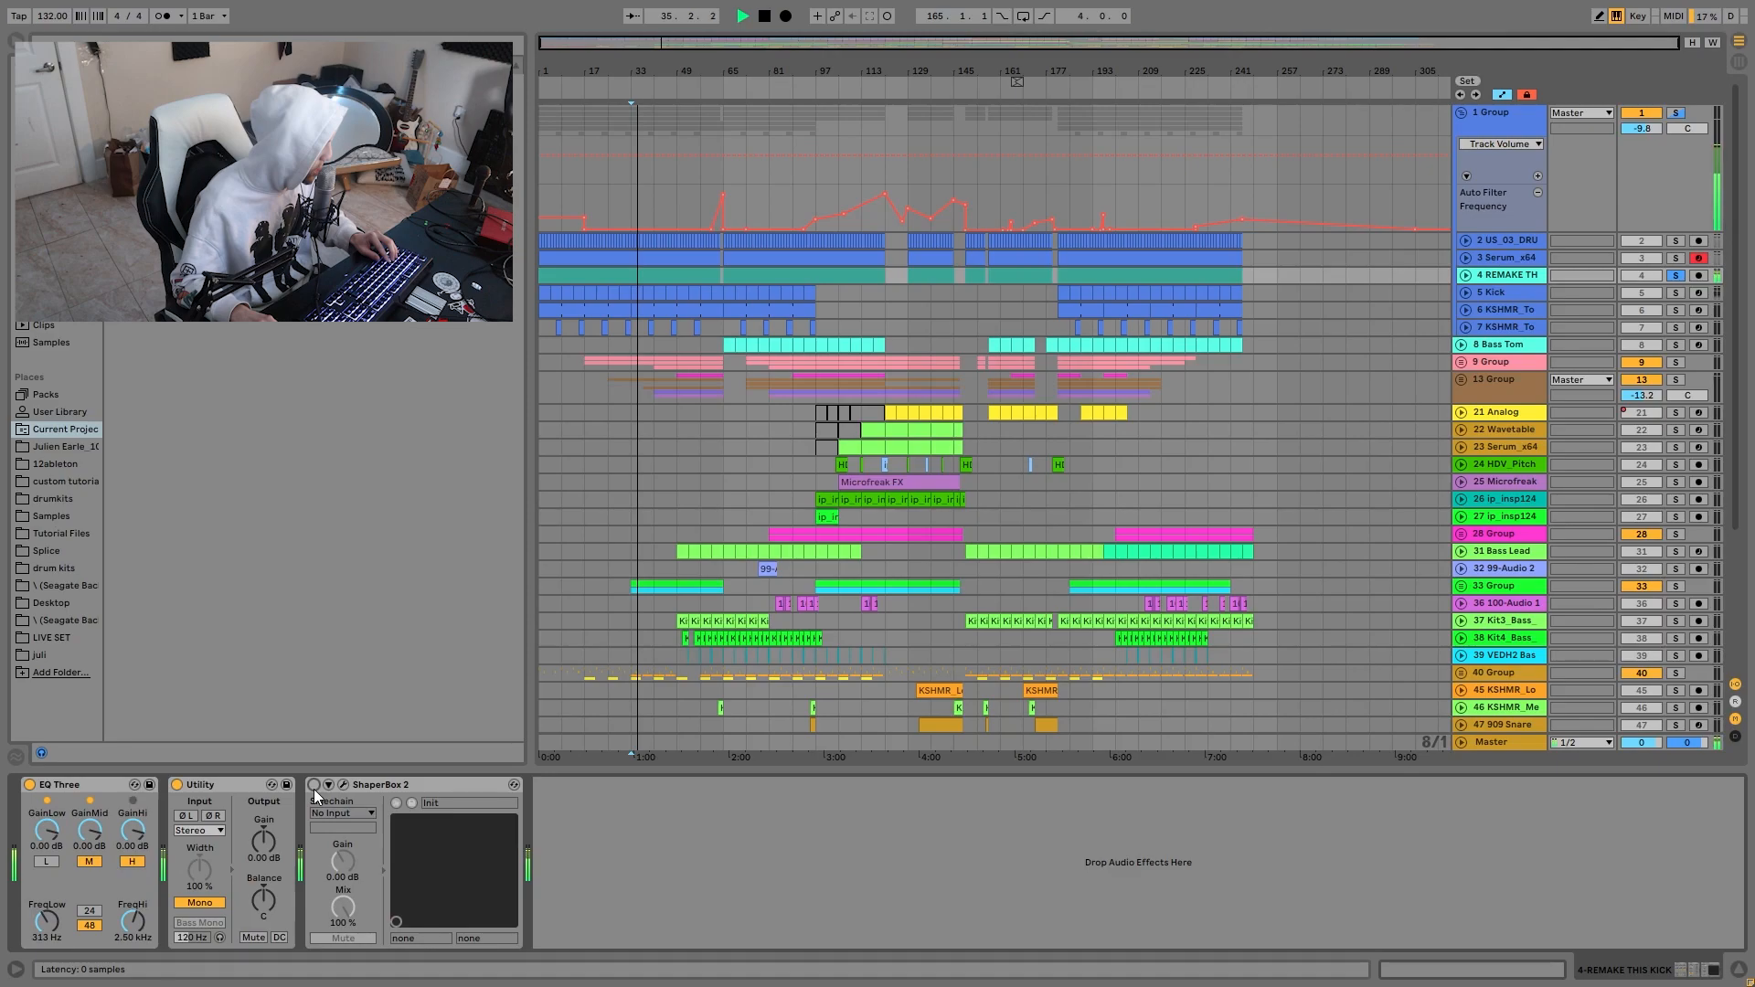
key(space)
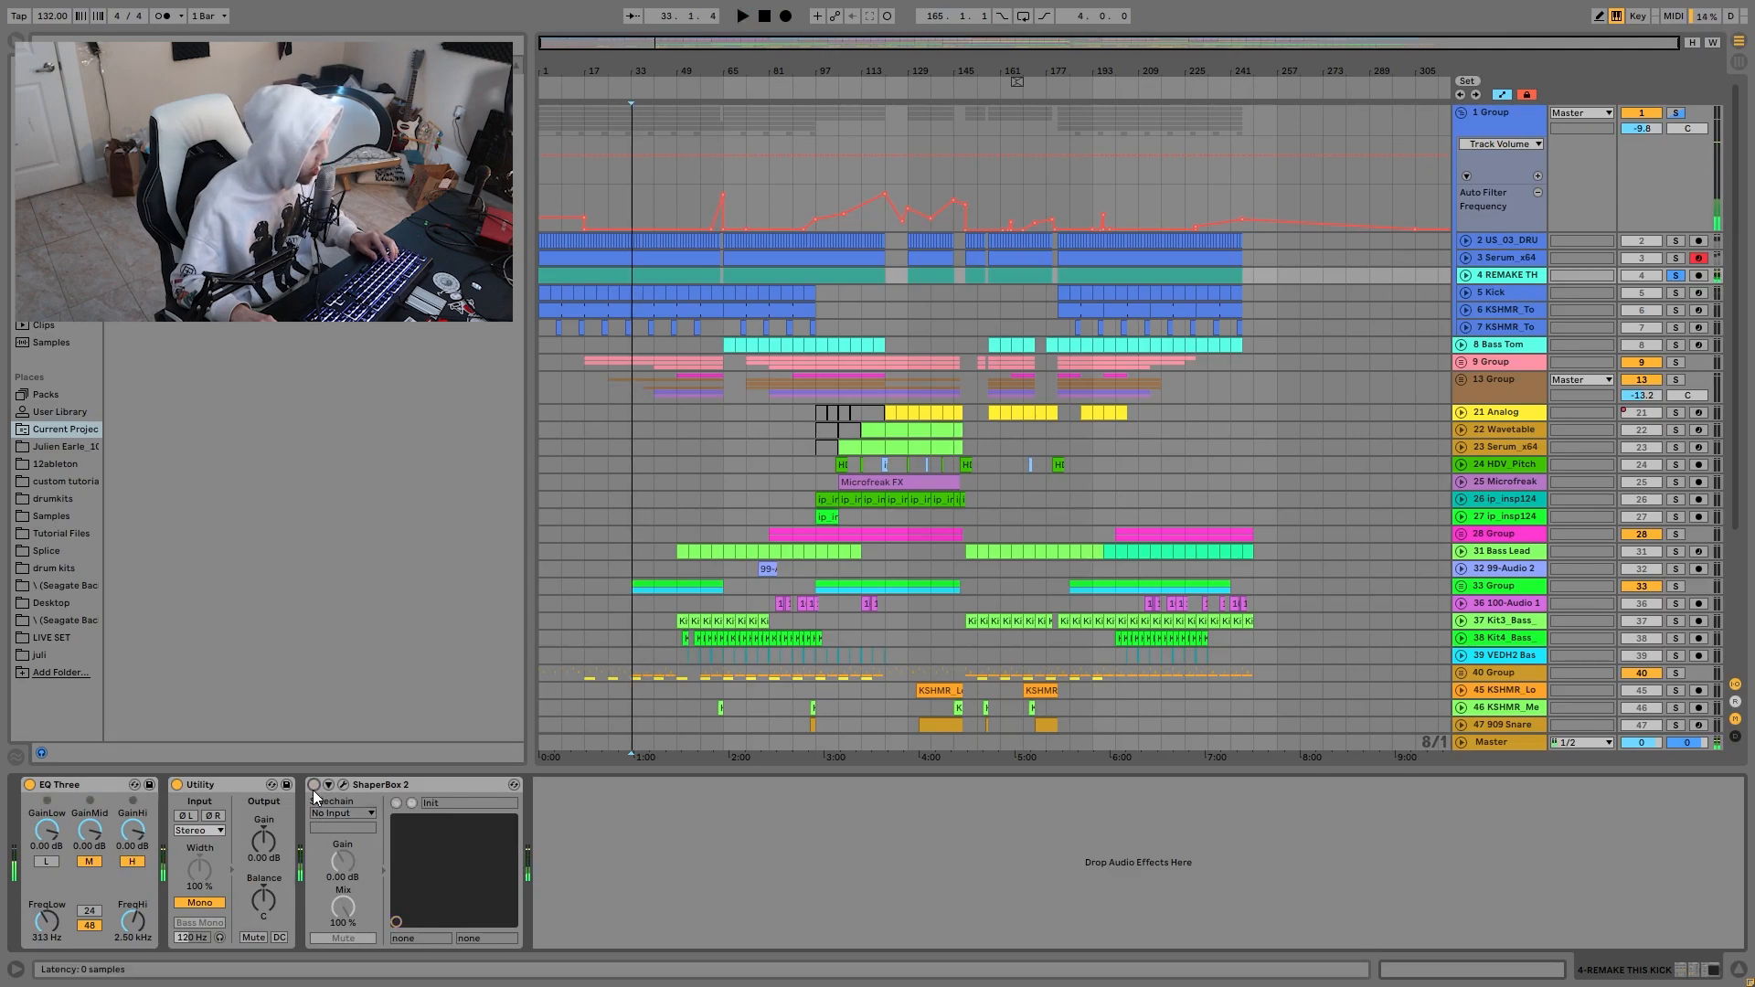
key(space)
key(space)
click(313, 785)
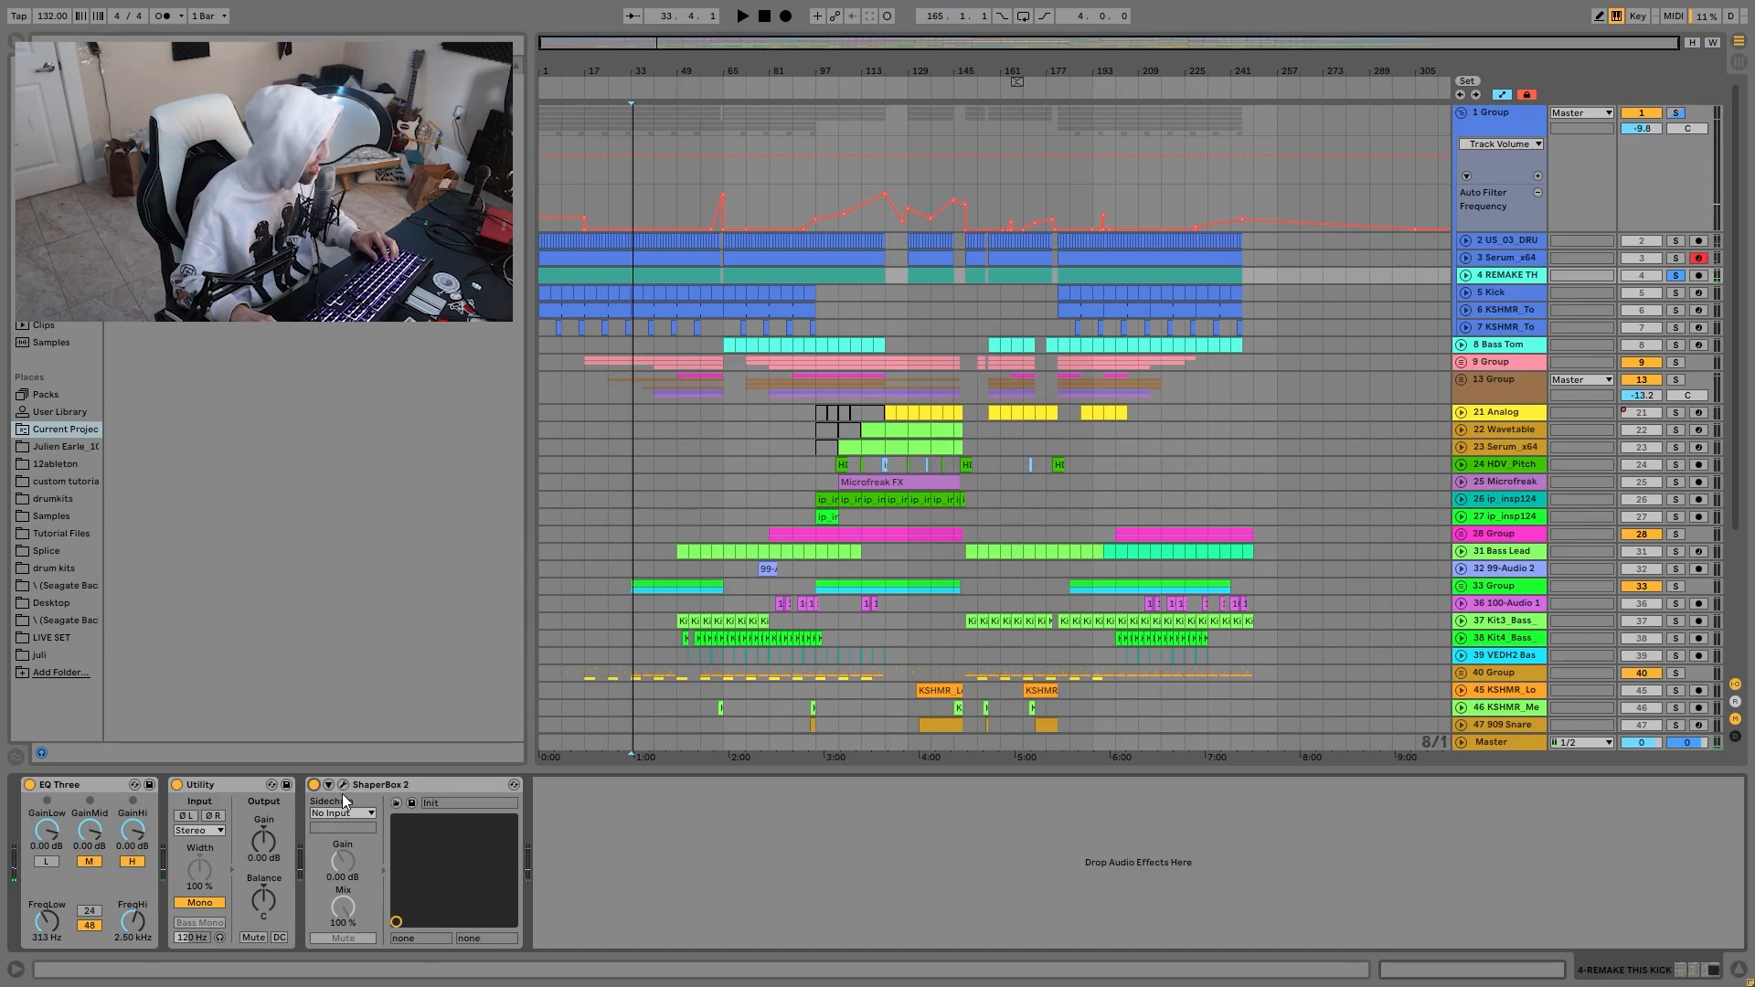
Examine the ShaperBox 2 volume curve of the REMAKE THIS KICK track during playback, and close the plug-in window.
click(343, 786)
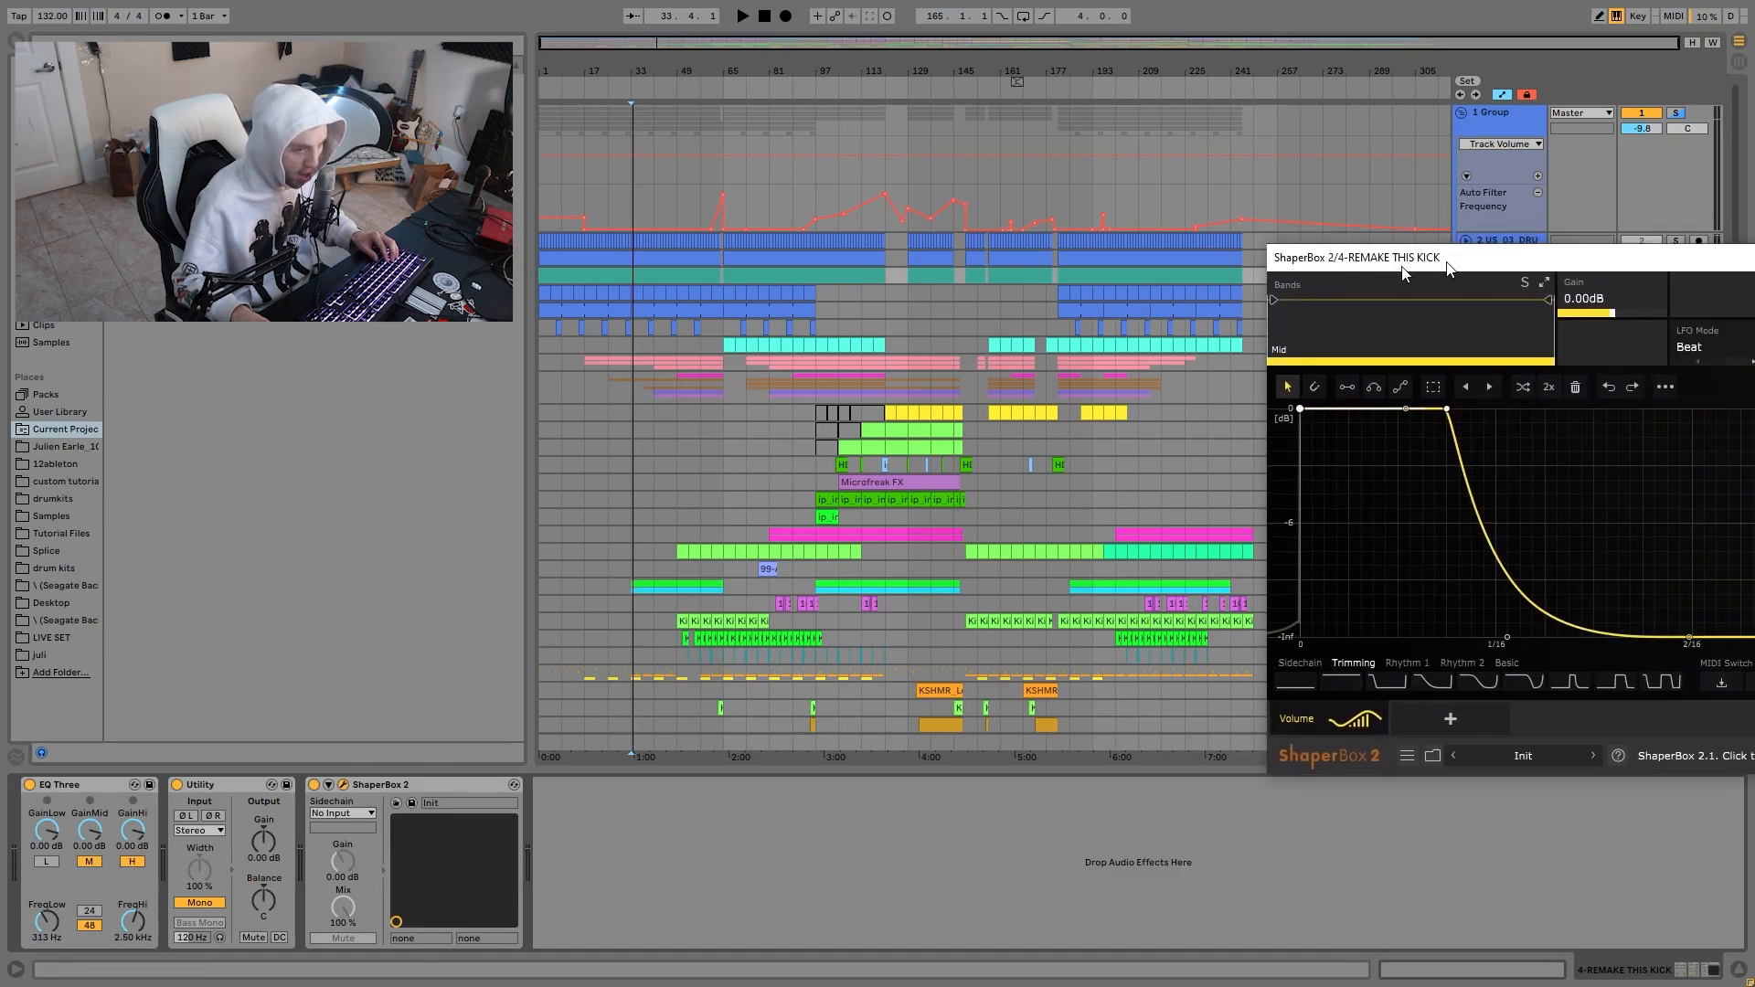
drag(1466, 261, 540, 182)
key(space)
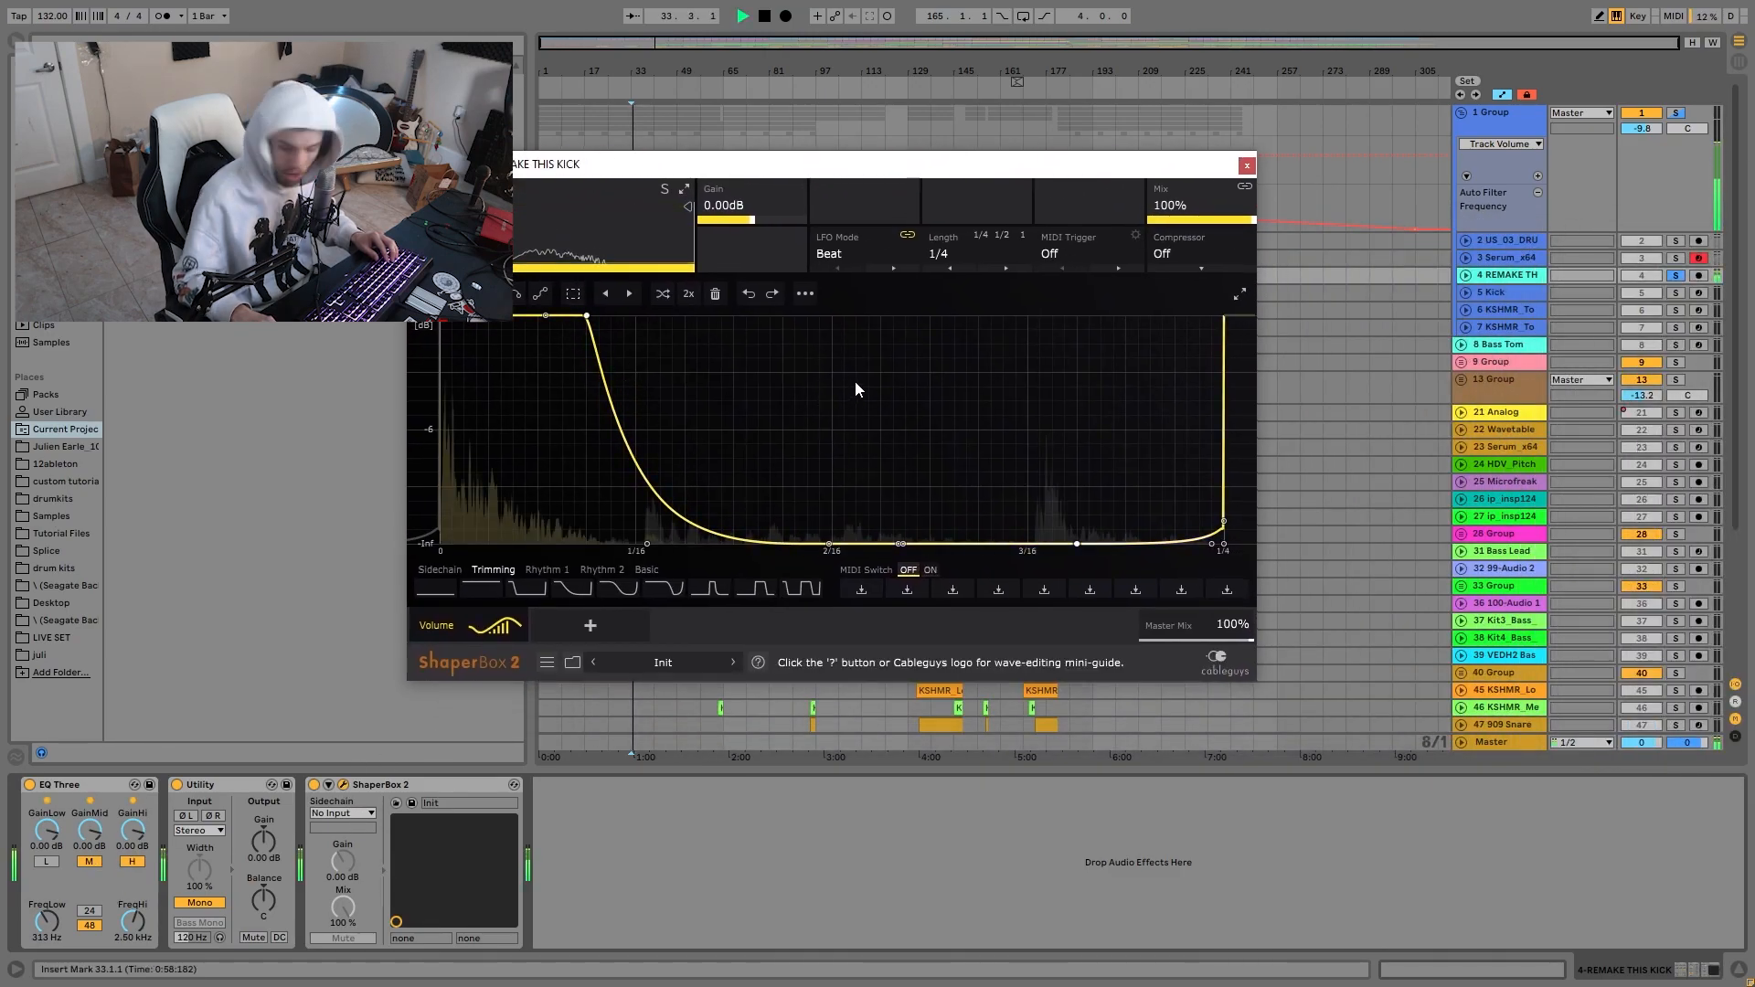
key(space)
click(1246, 165)
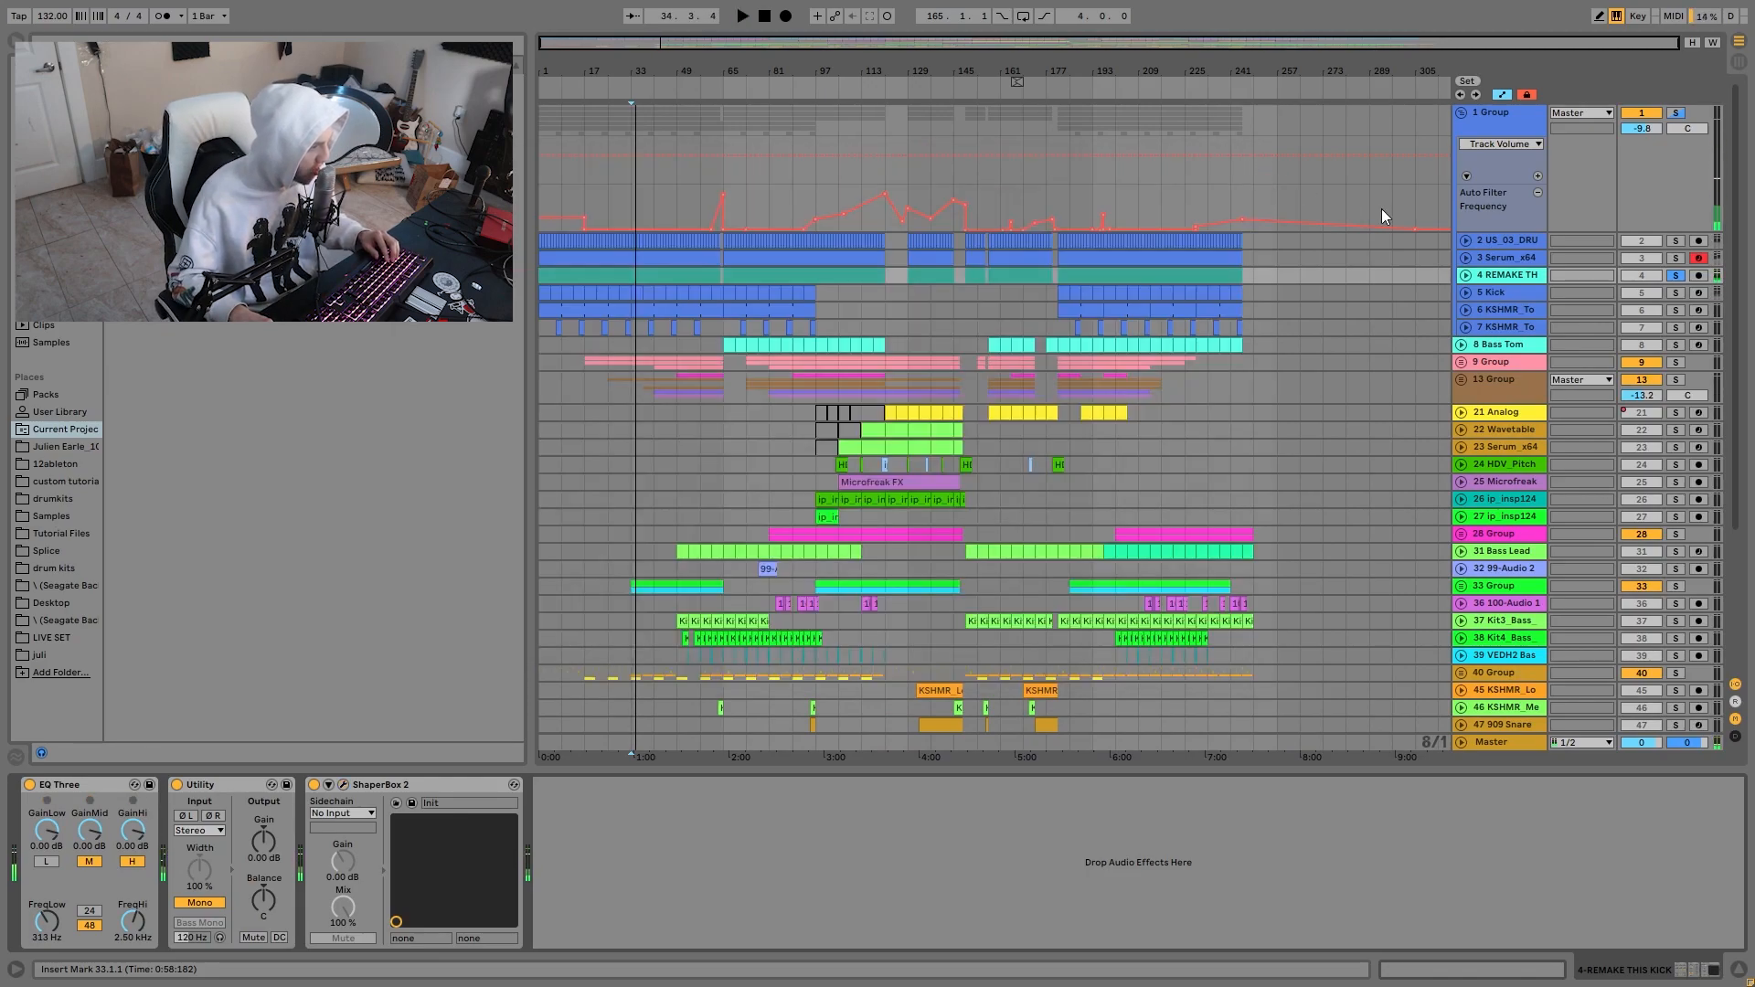
Solo the Serum_x64 track, show its device chain and play it from bar 33.
click(1676, 257)
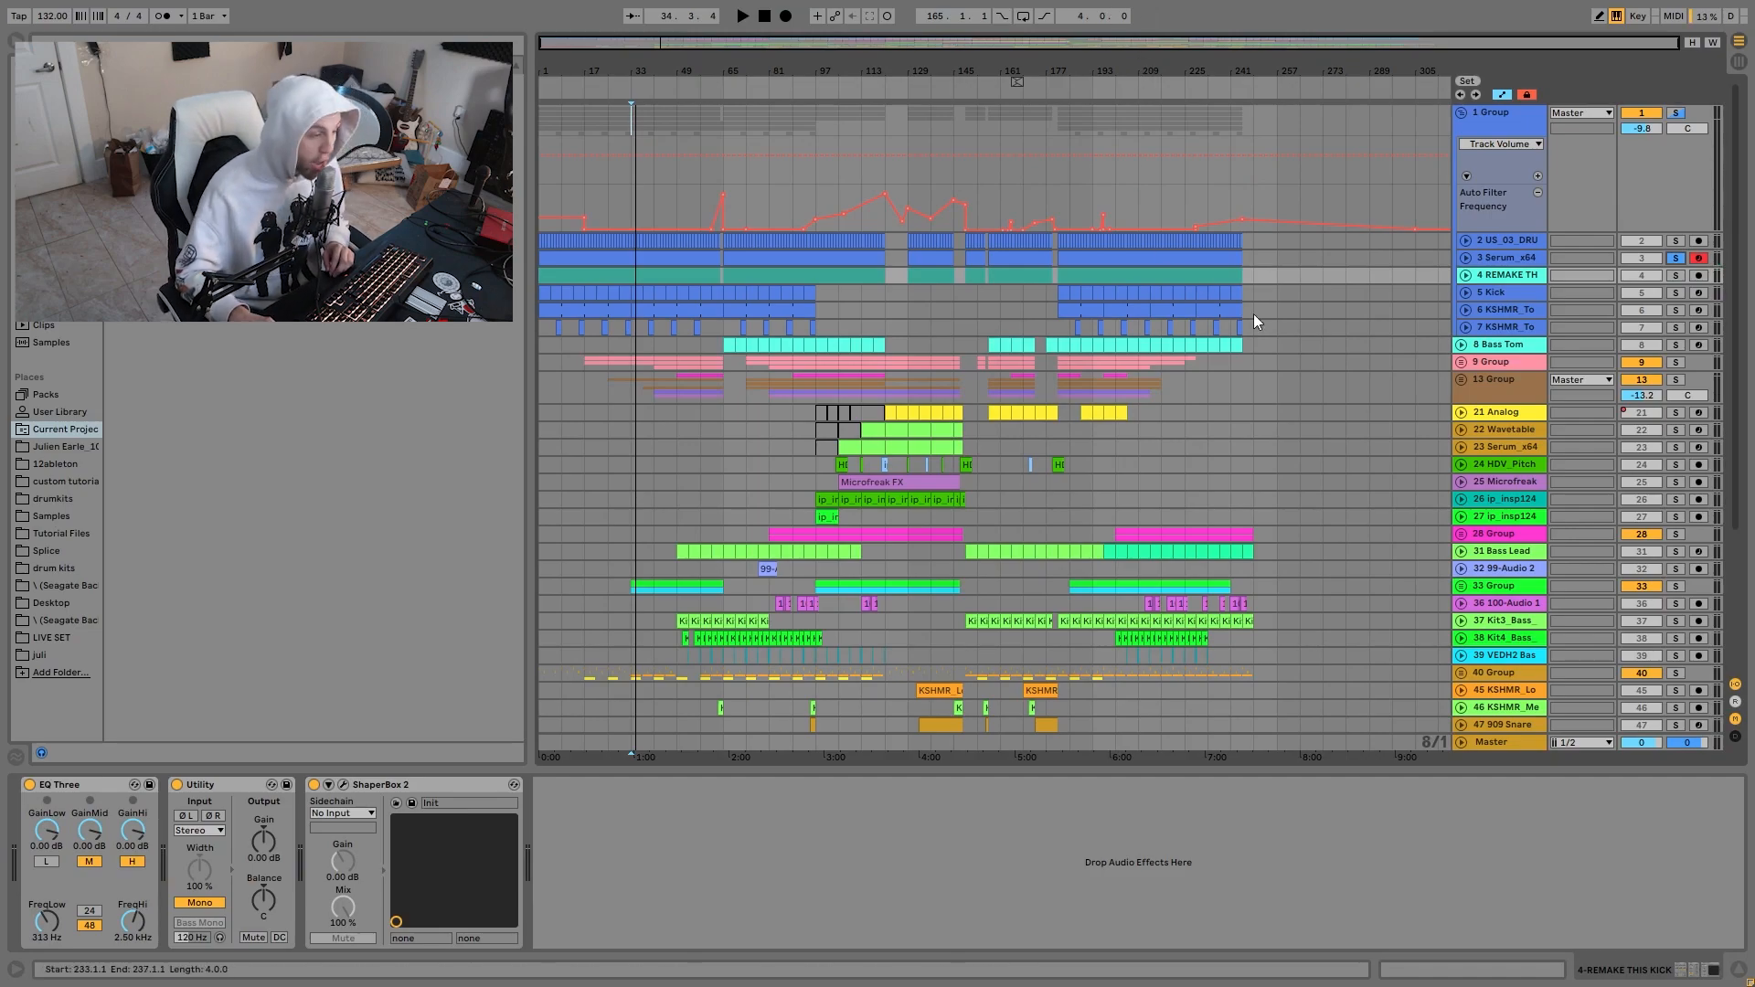
click(1490, 262)
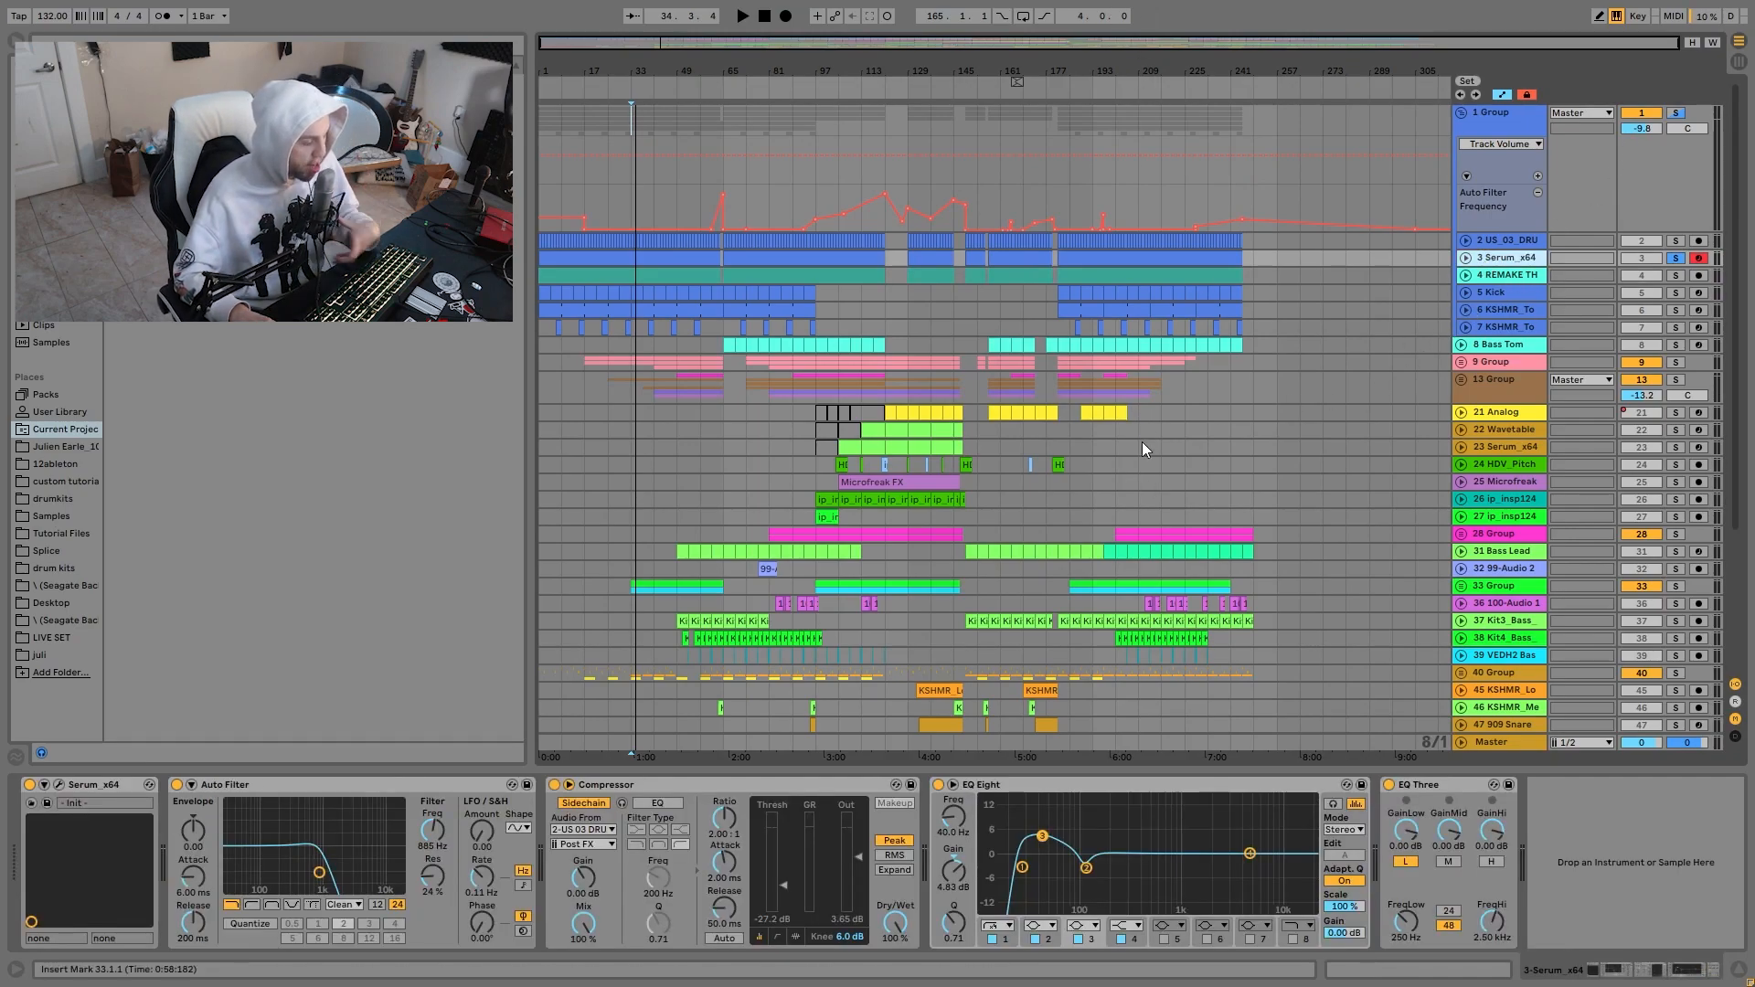
key(space)
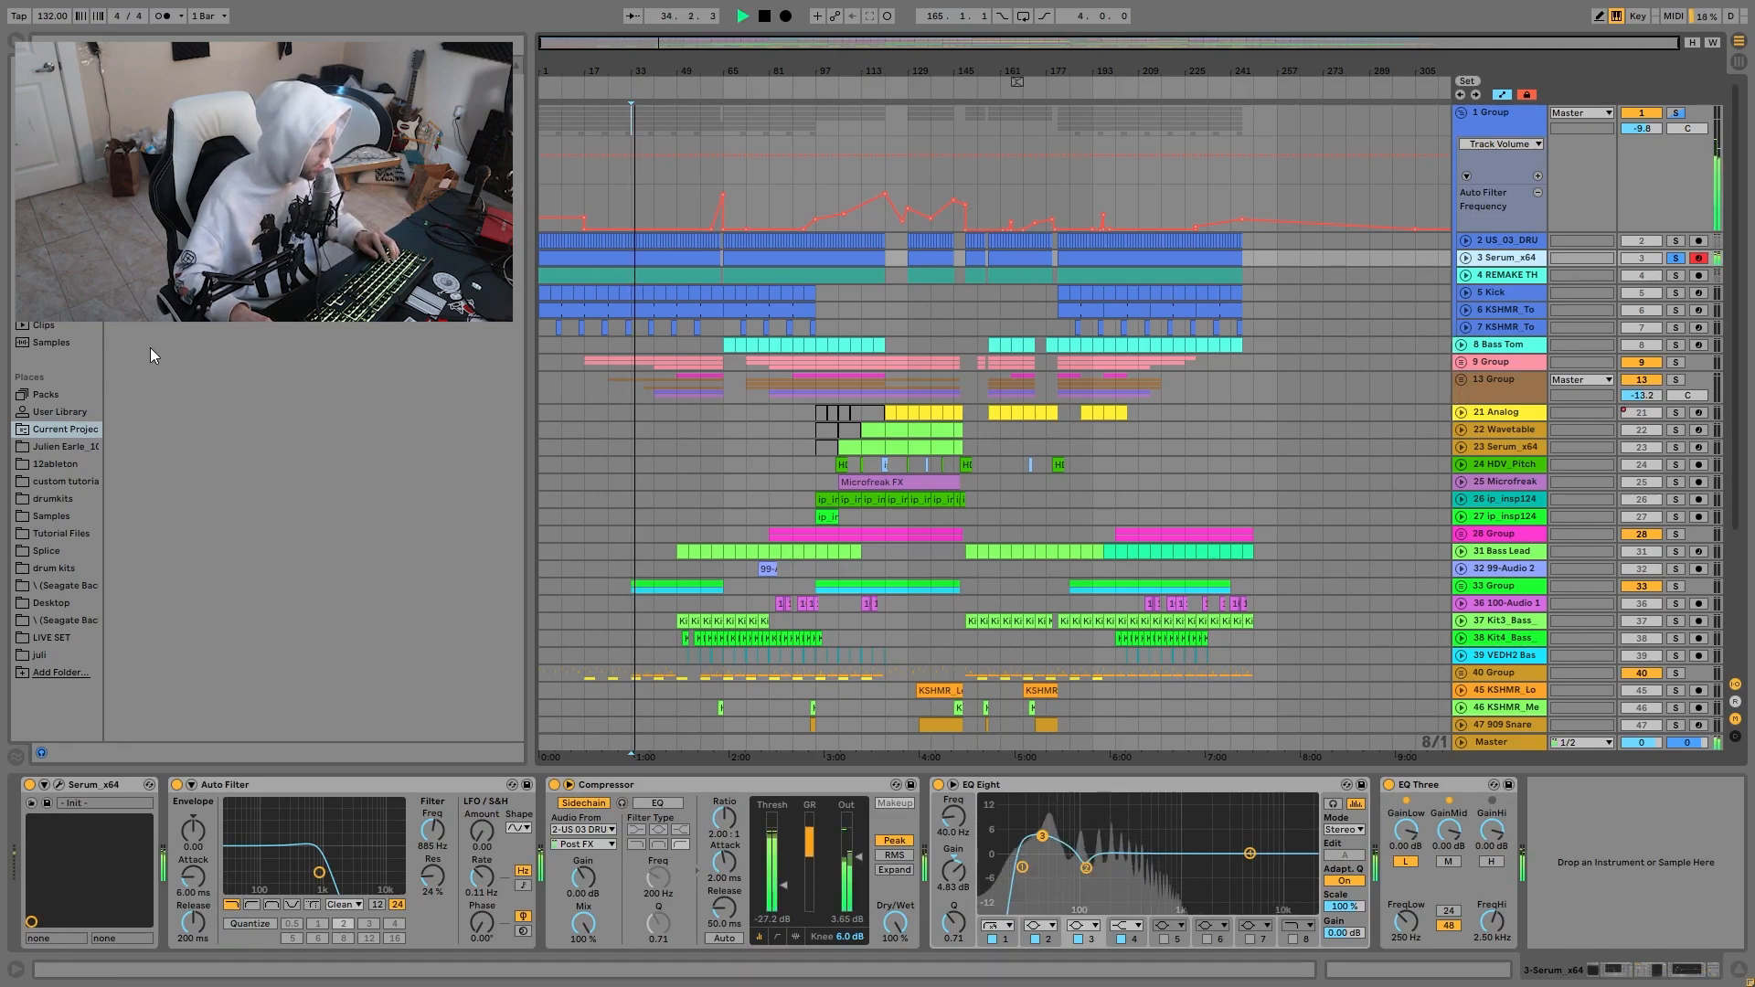
Add a Utility effect at the end of the Serum_x64 device chain, enable Mono and play the result.
click(55, 256)
key(space)
scroll(174, 521, down, 2)
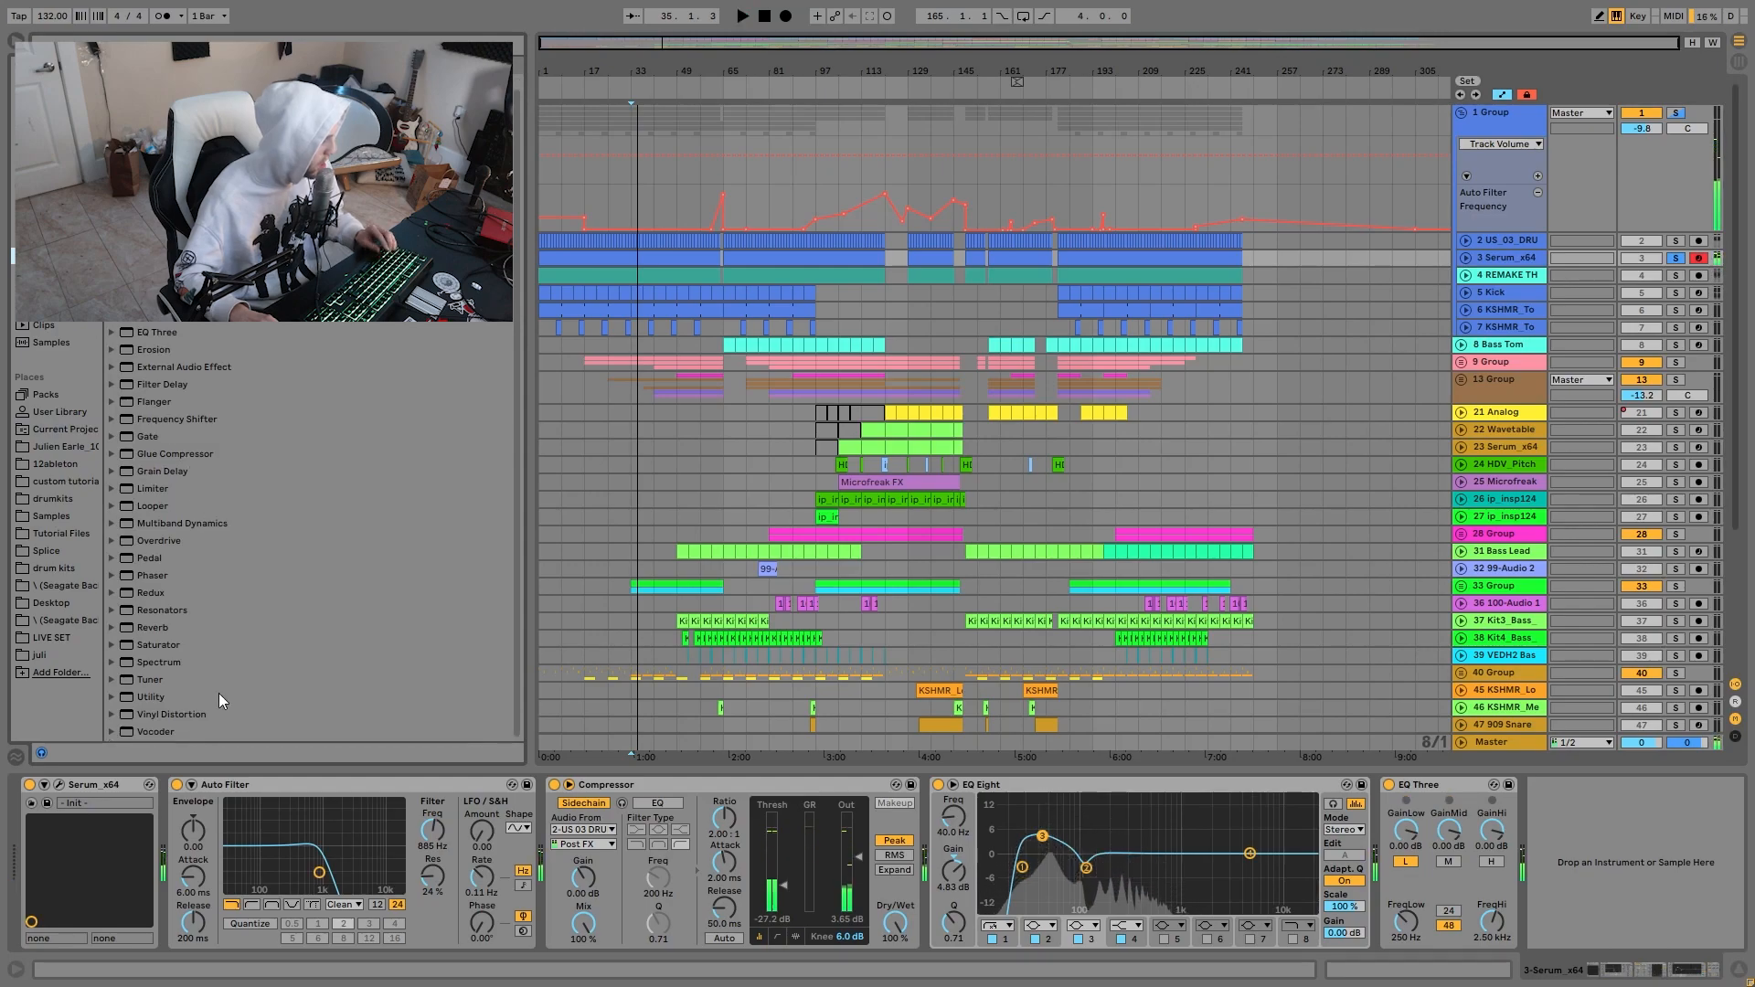
drag(184, 697, 1559, 908)
click(1558, 903)
key(space)
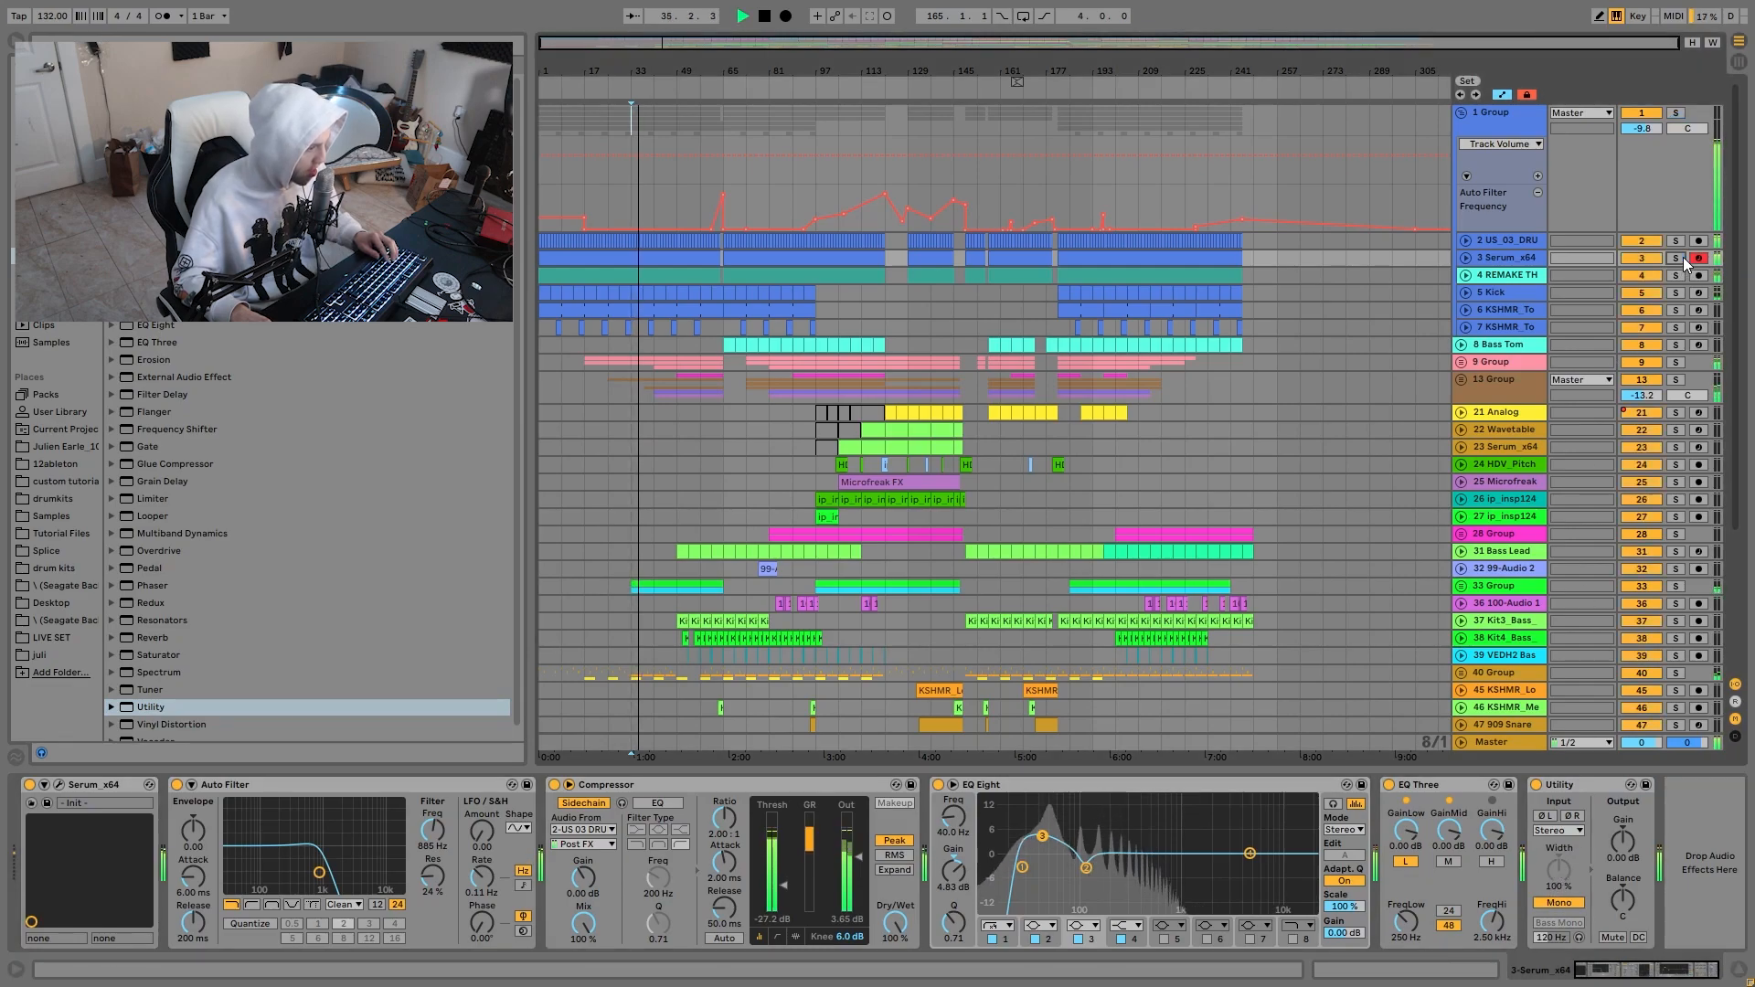
key(space)
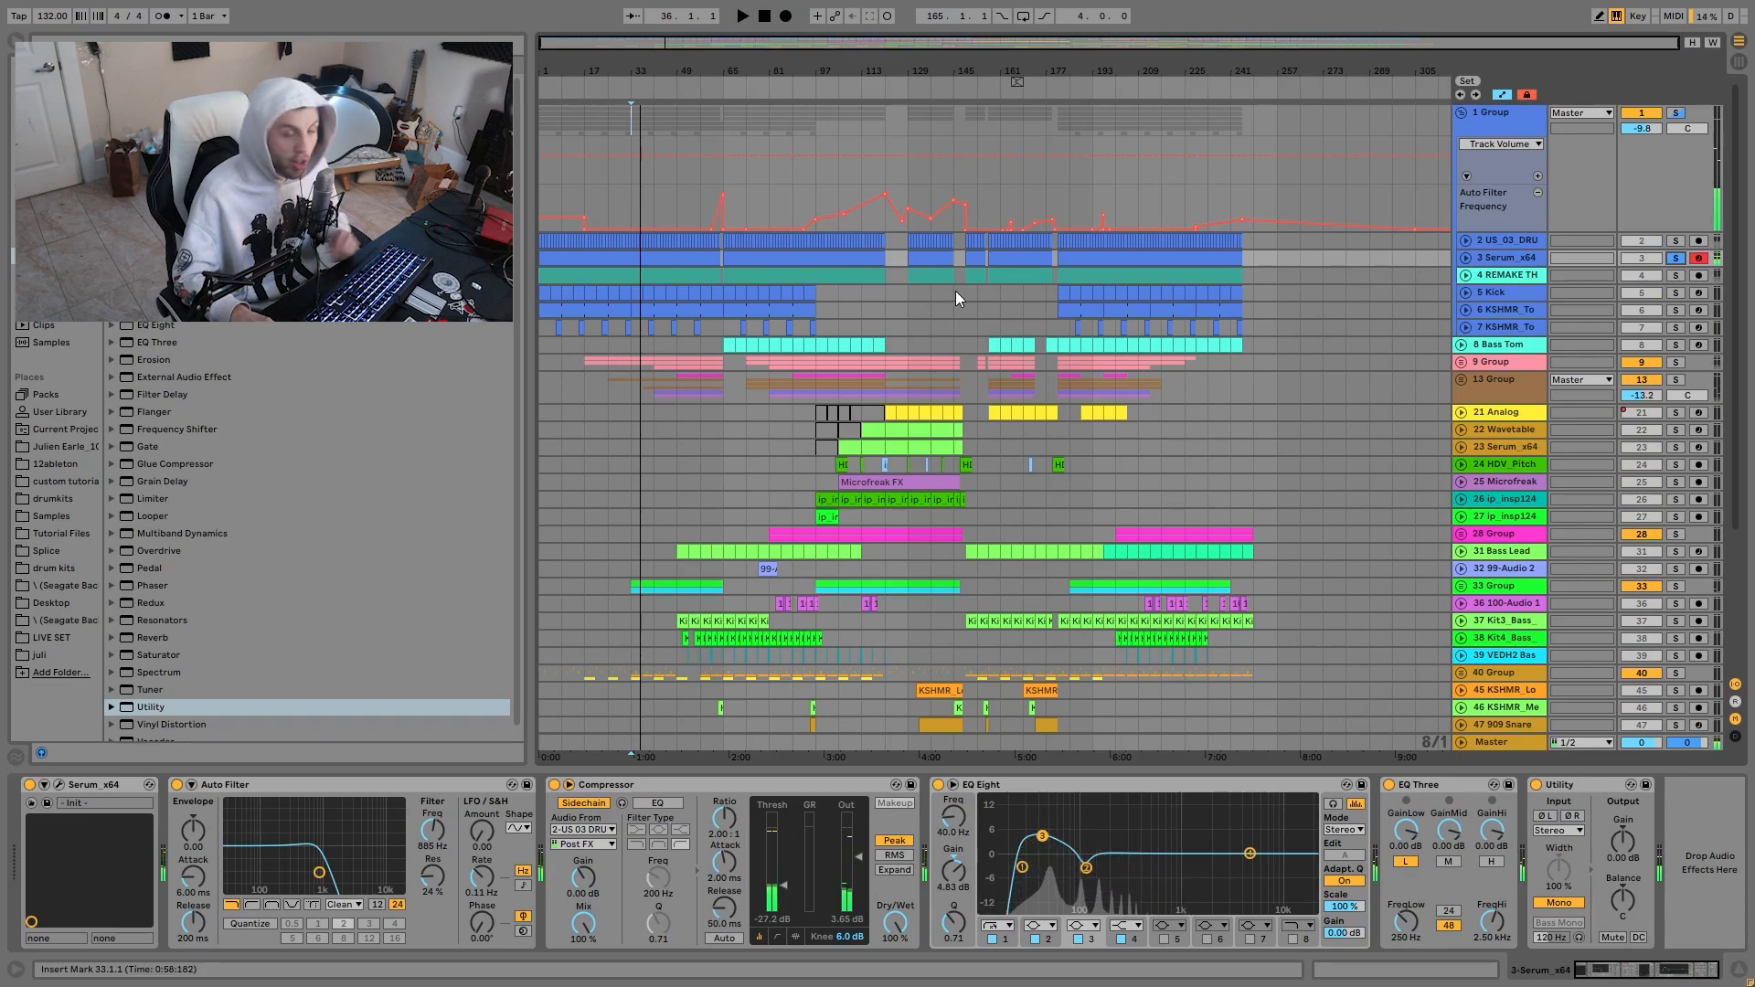
Open the Serum_x64 track's first MIDI clip in an enlarged note editor and unfold the track in the arrangement.
double_click(659, 263)
drag(512, 744, 516, 897)
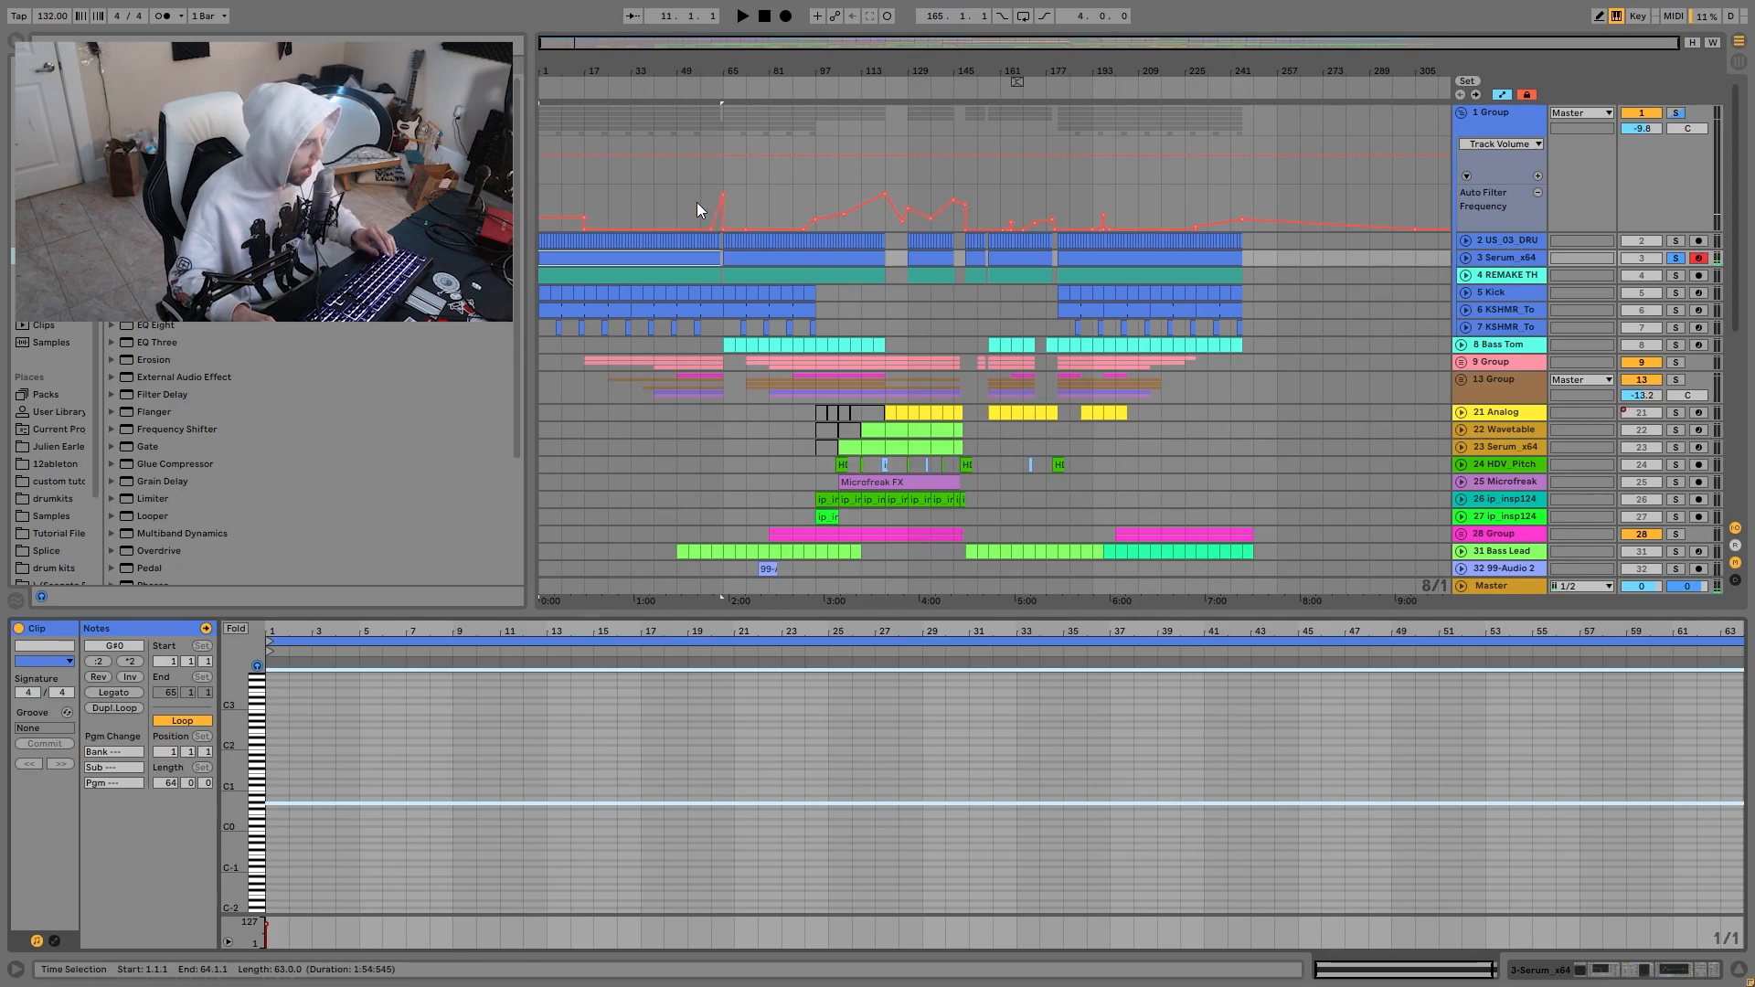
click(1465, 258)
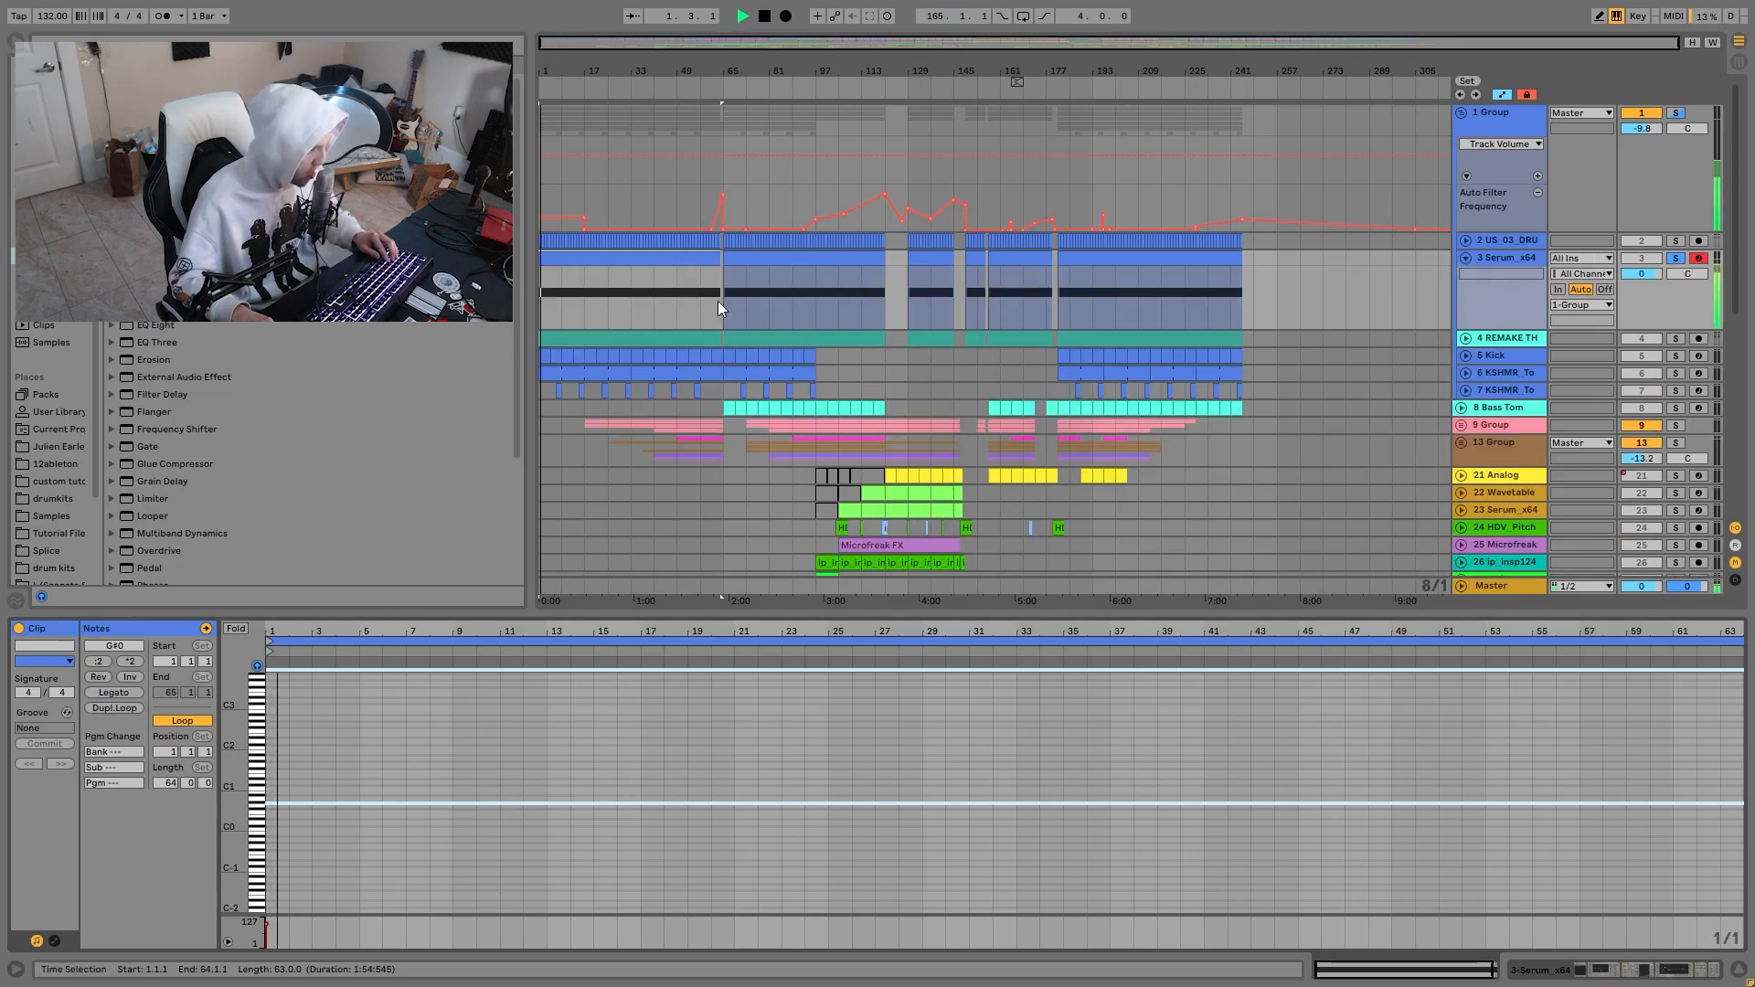
Play the Serum_x64 track from bar 33 with its device chain shown again.
click(633, 311)
key(space)
click(1492, 256)
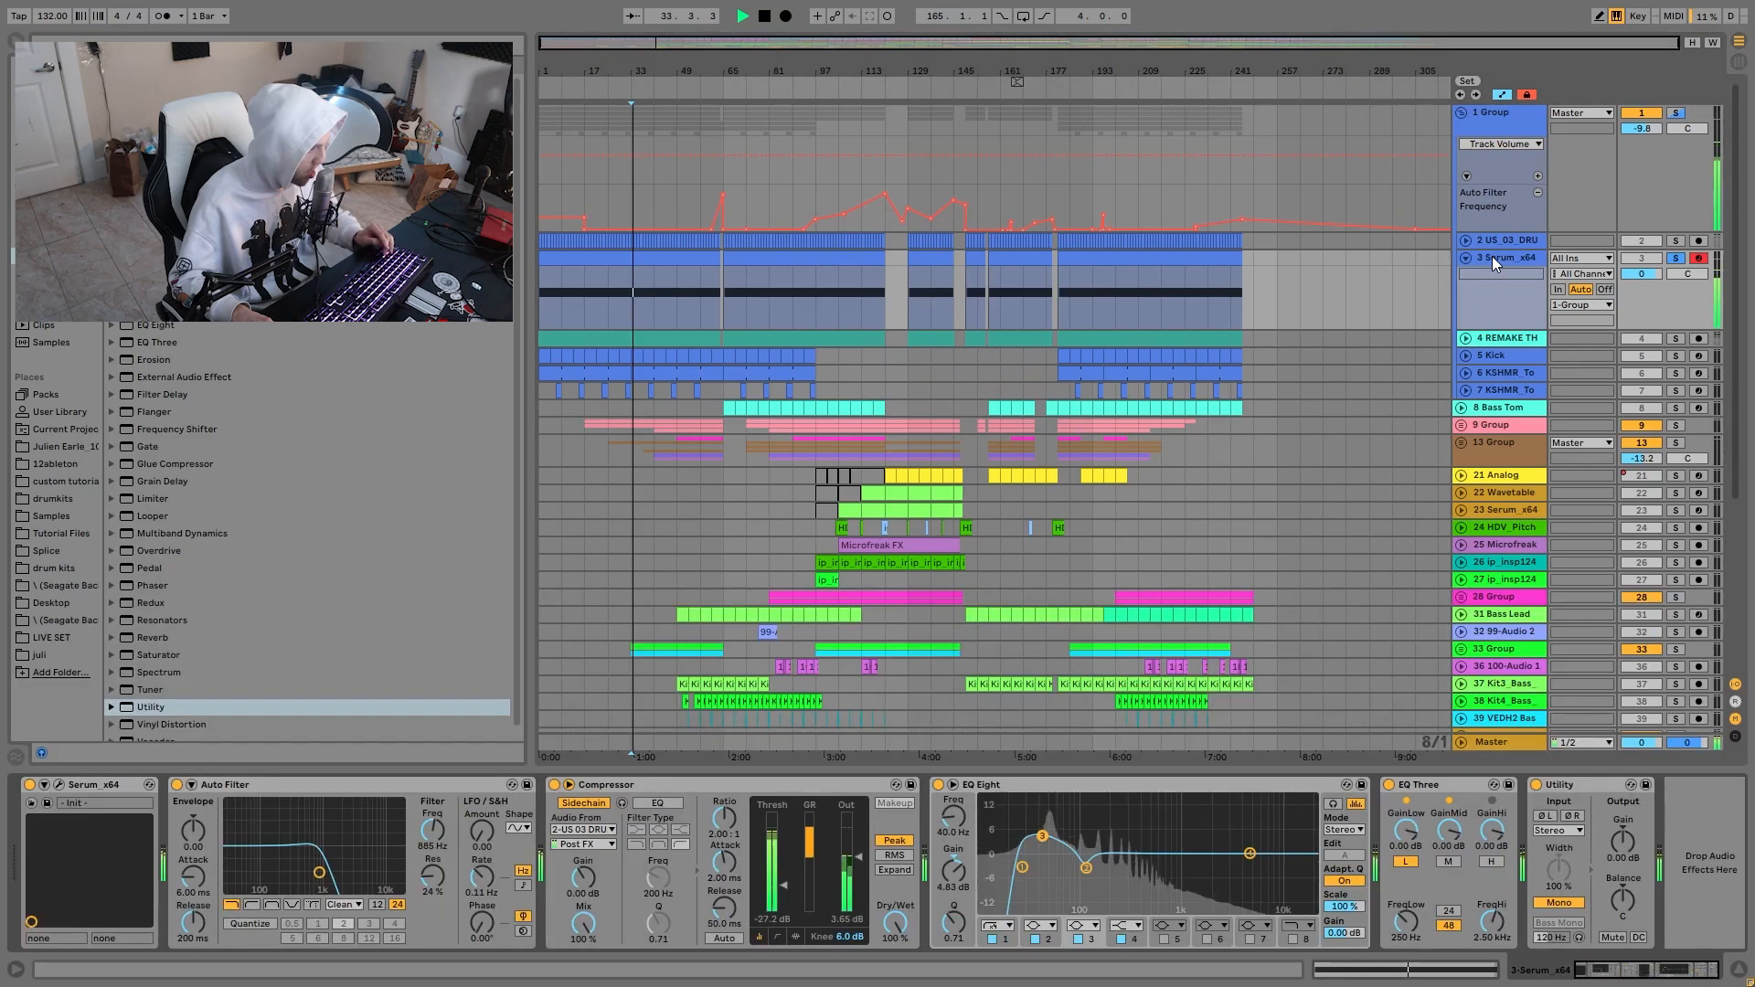
key(space)
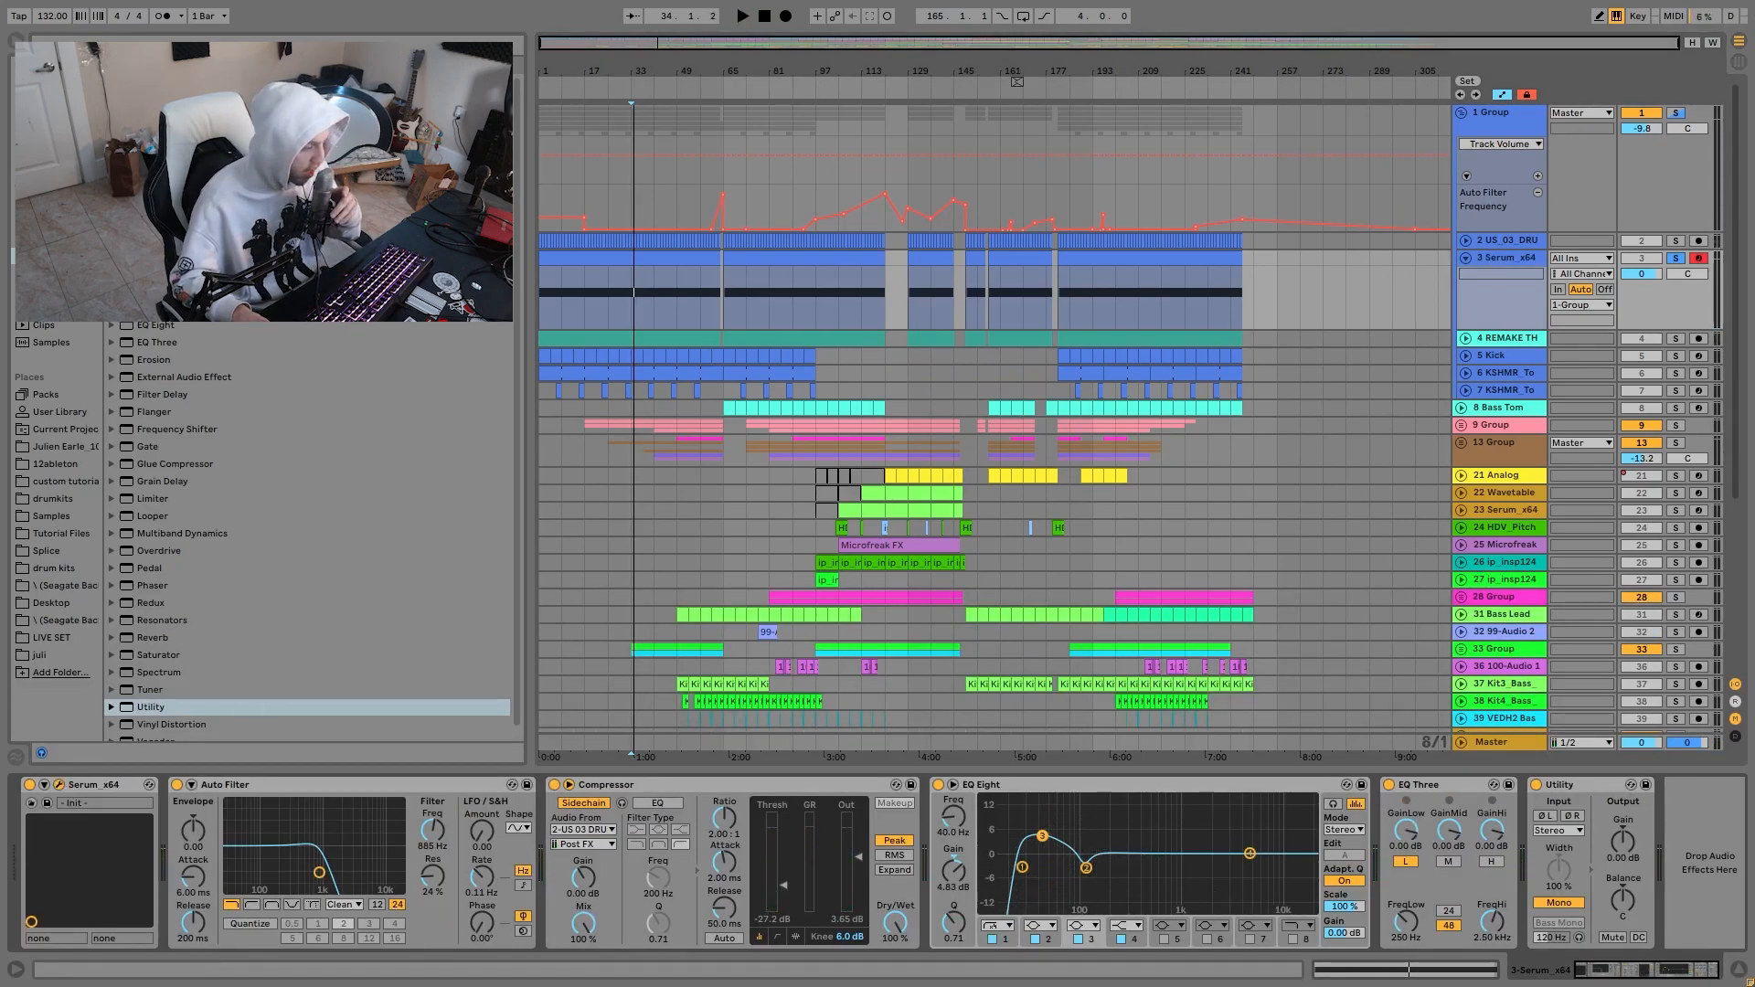
Bring the Serum plug-in window into view and switch off the sub oscillator and oscillator B.
drag(1754, 187, 595, 101)
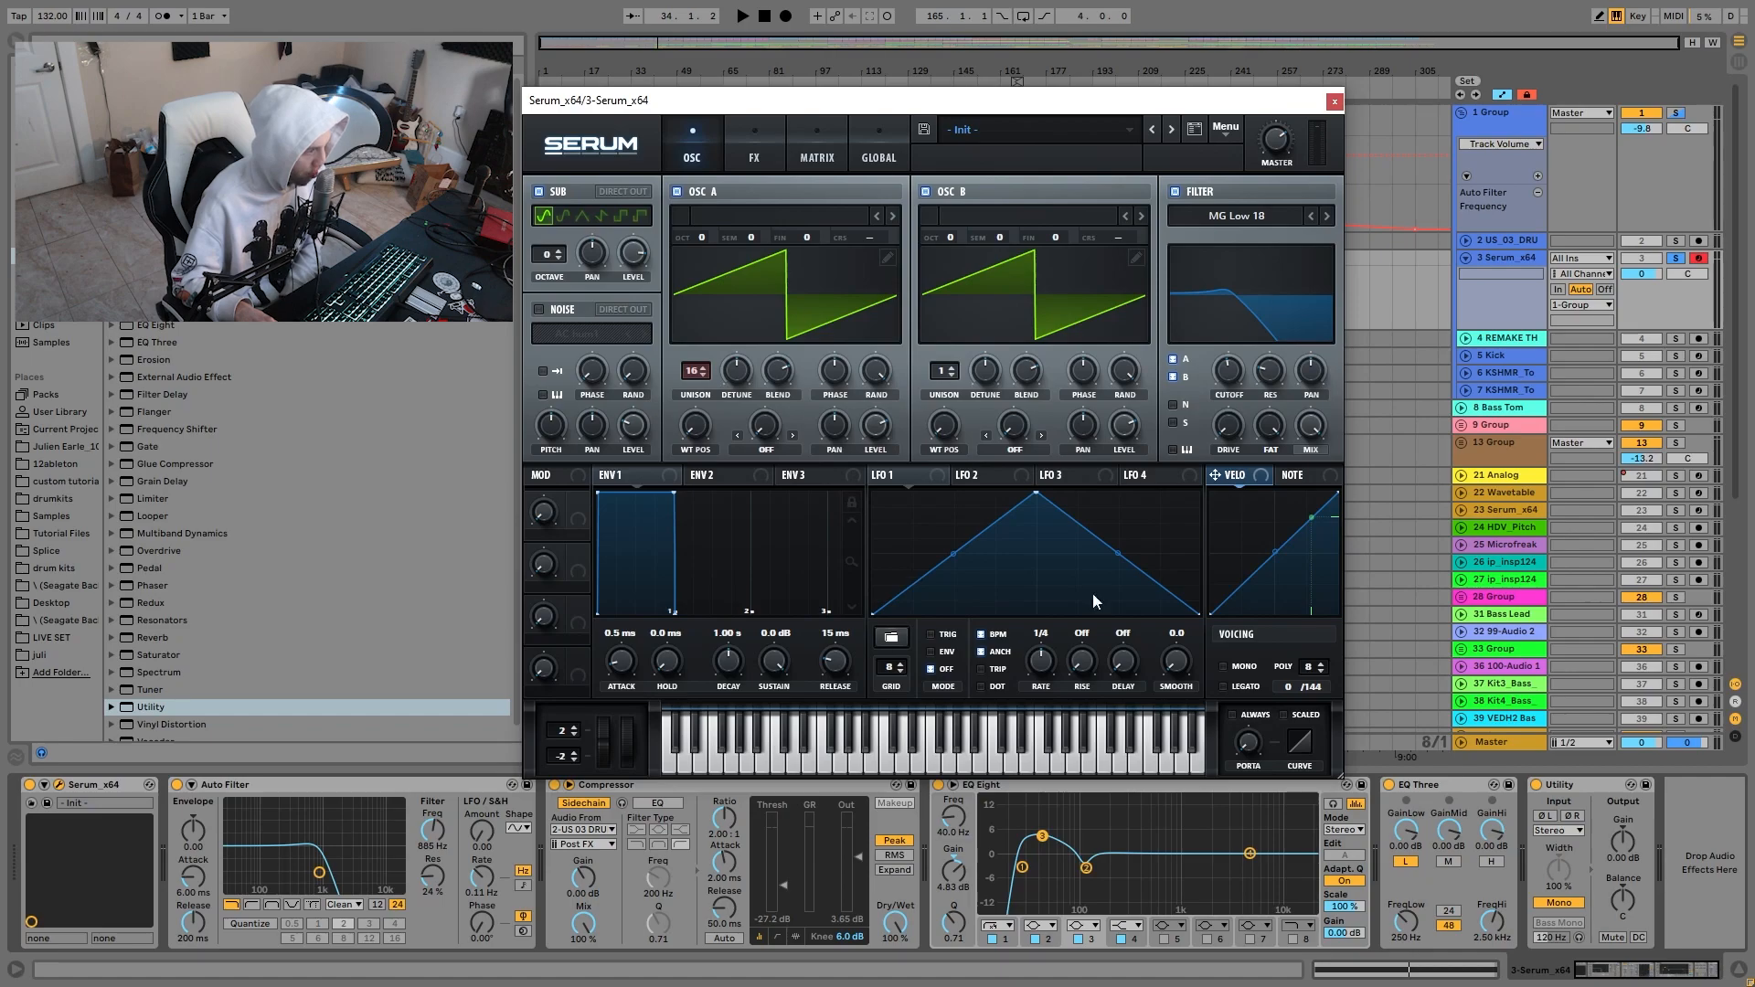
click(541, 192)
click(943, 188)
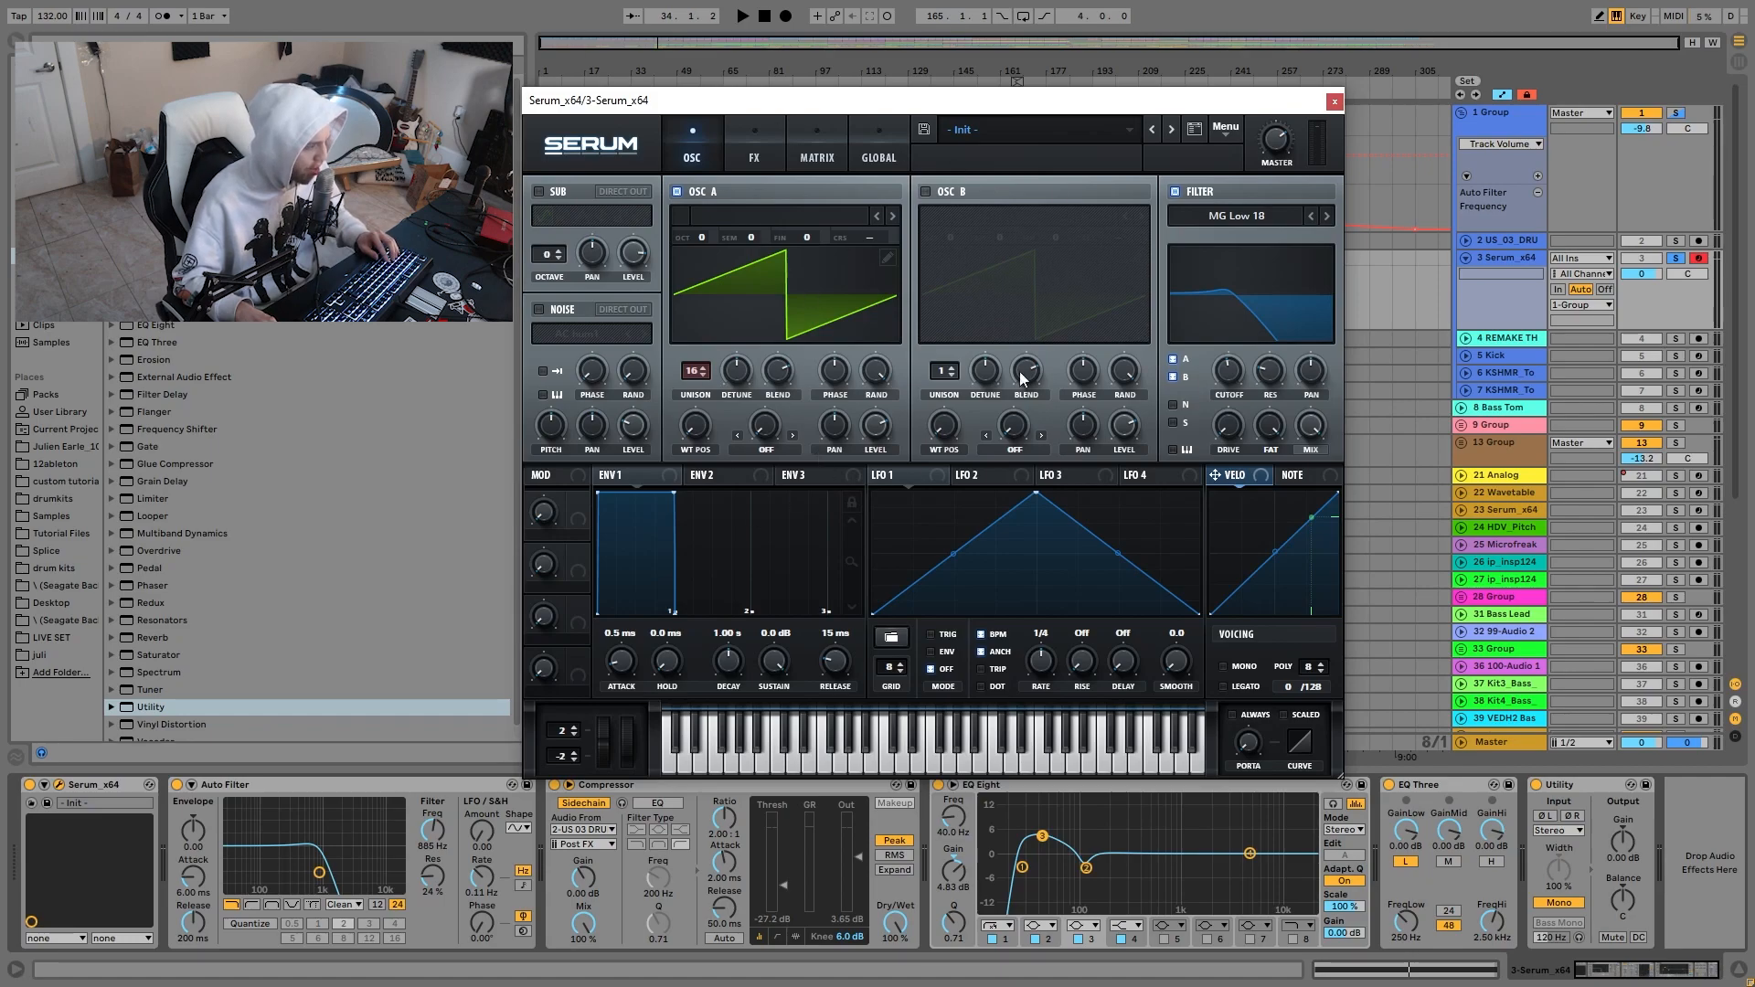
Play the Serum bass and switch oscillator B back on during playback.
key(space)
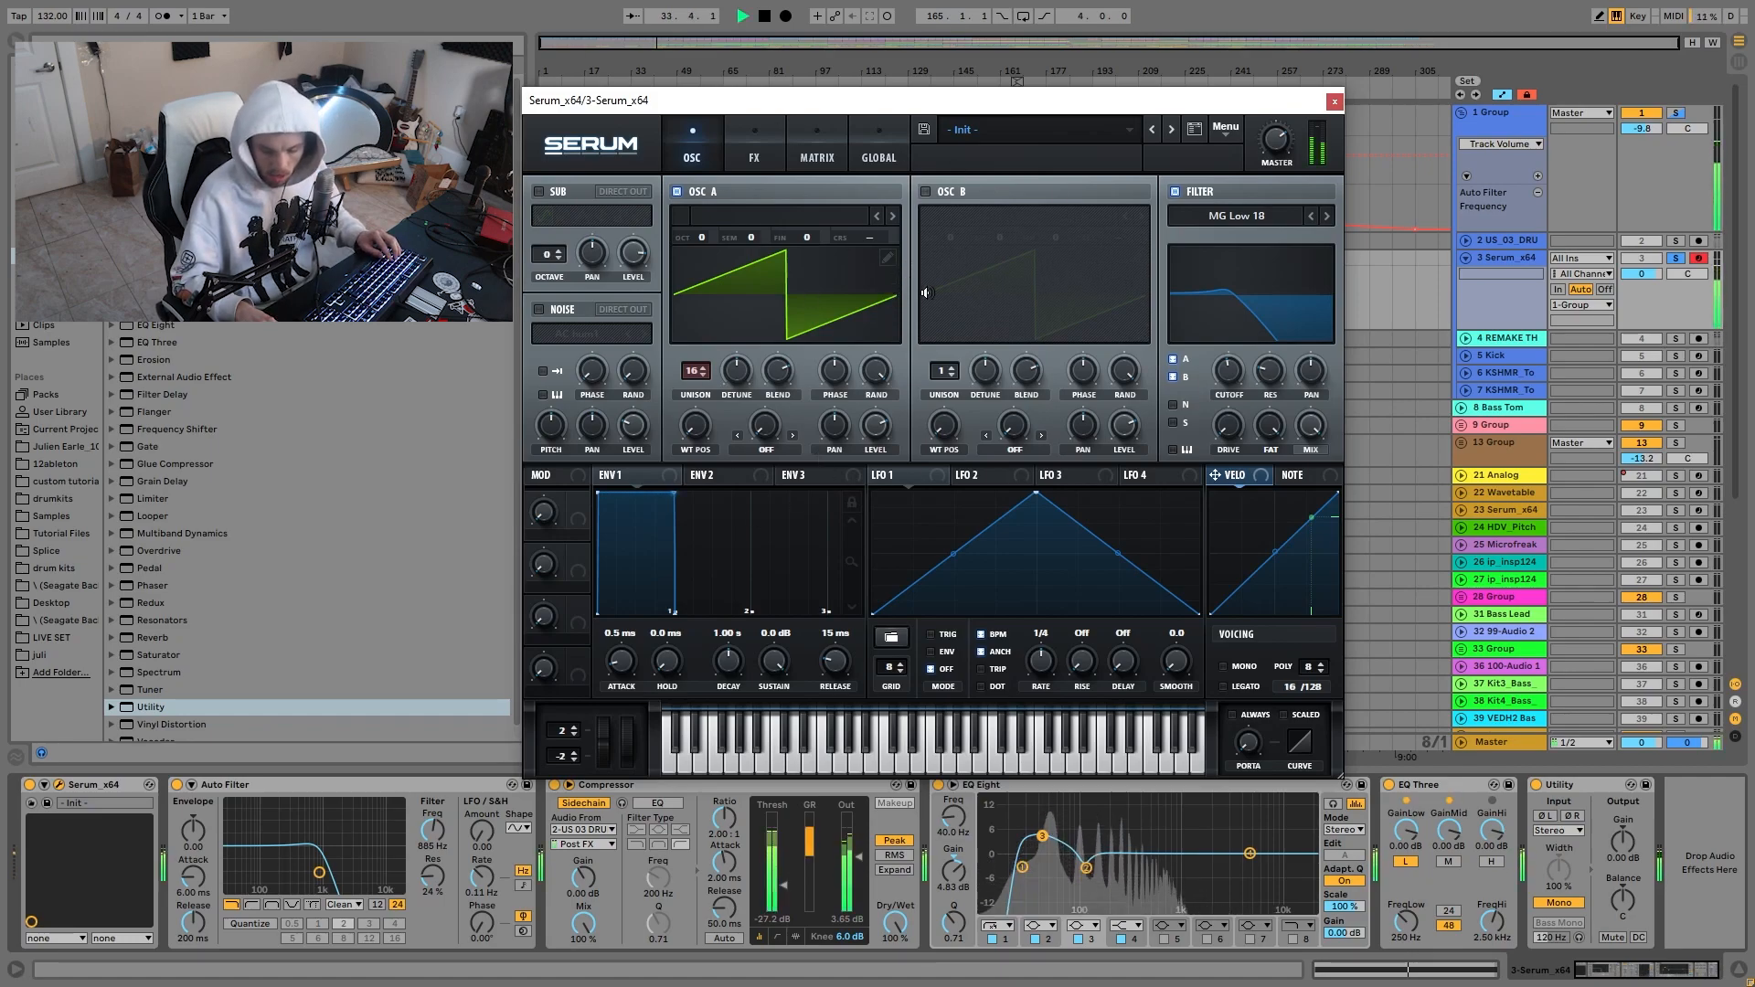
click(925, 191)
key(space)
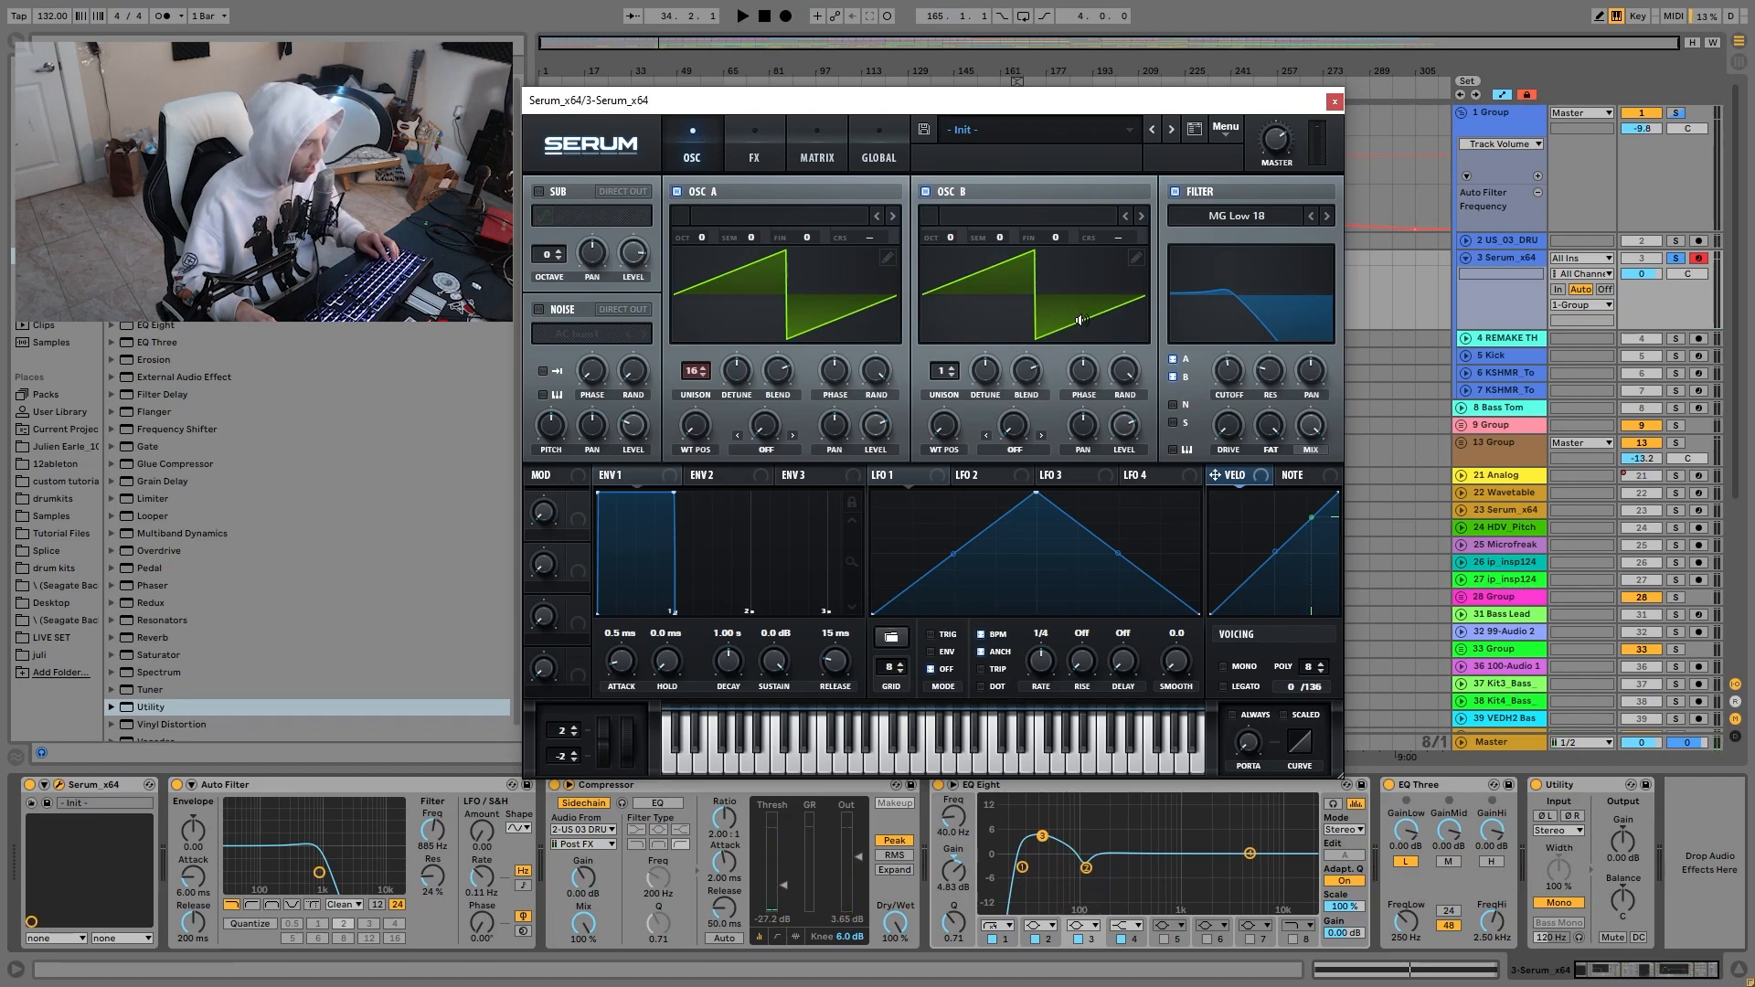
Play the Serum bass with Serum's filter on, then switch the filter off and play it again.
key(space)
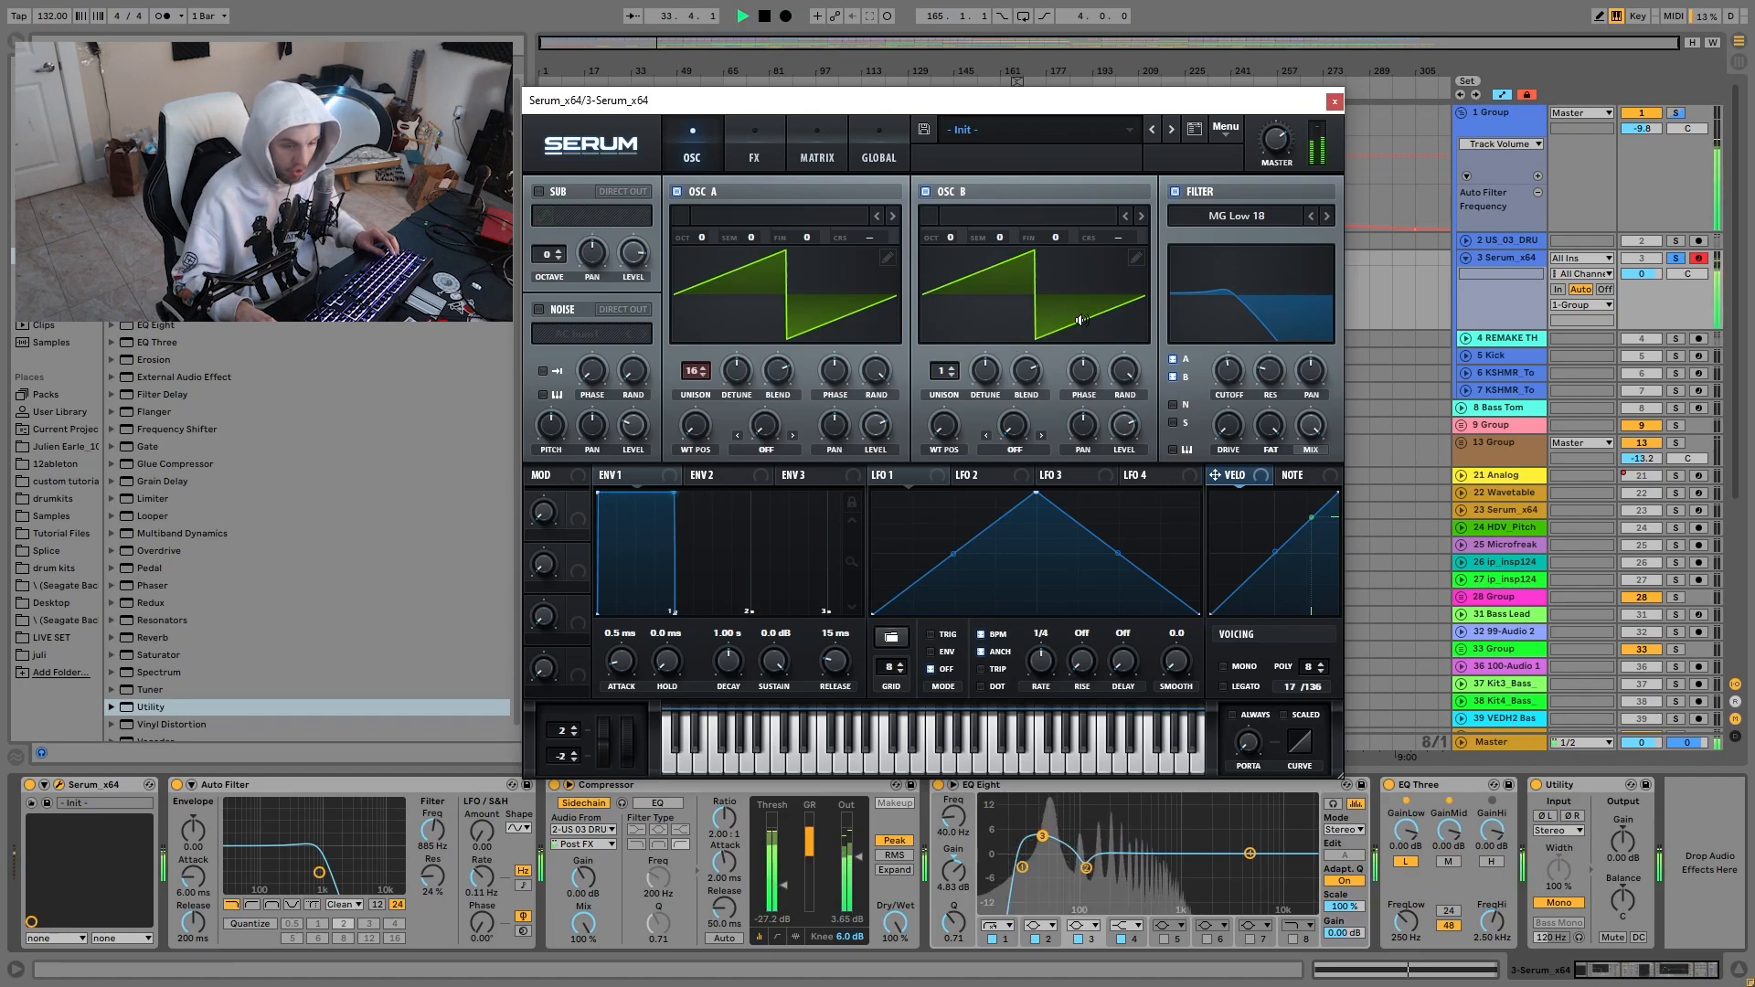
key(space)
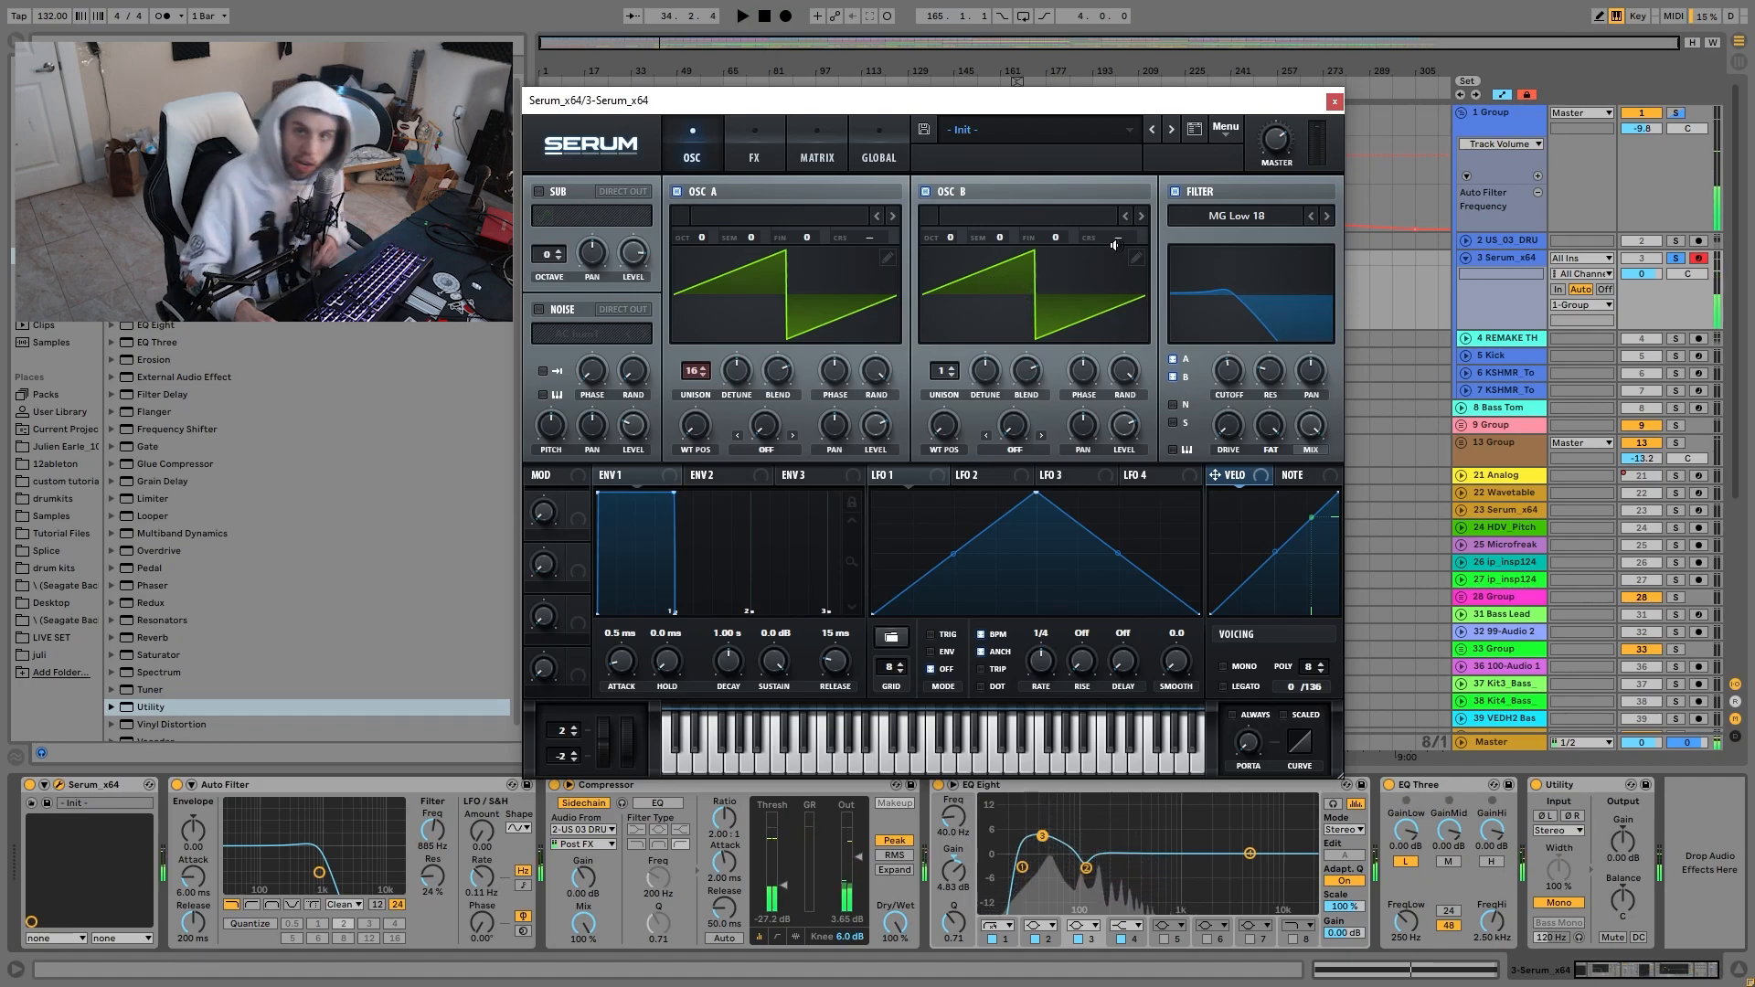
click(1185, 192)
key(space)
key(space)
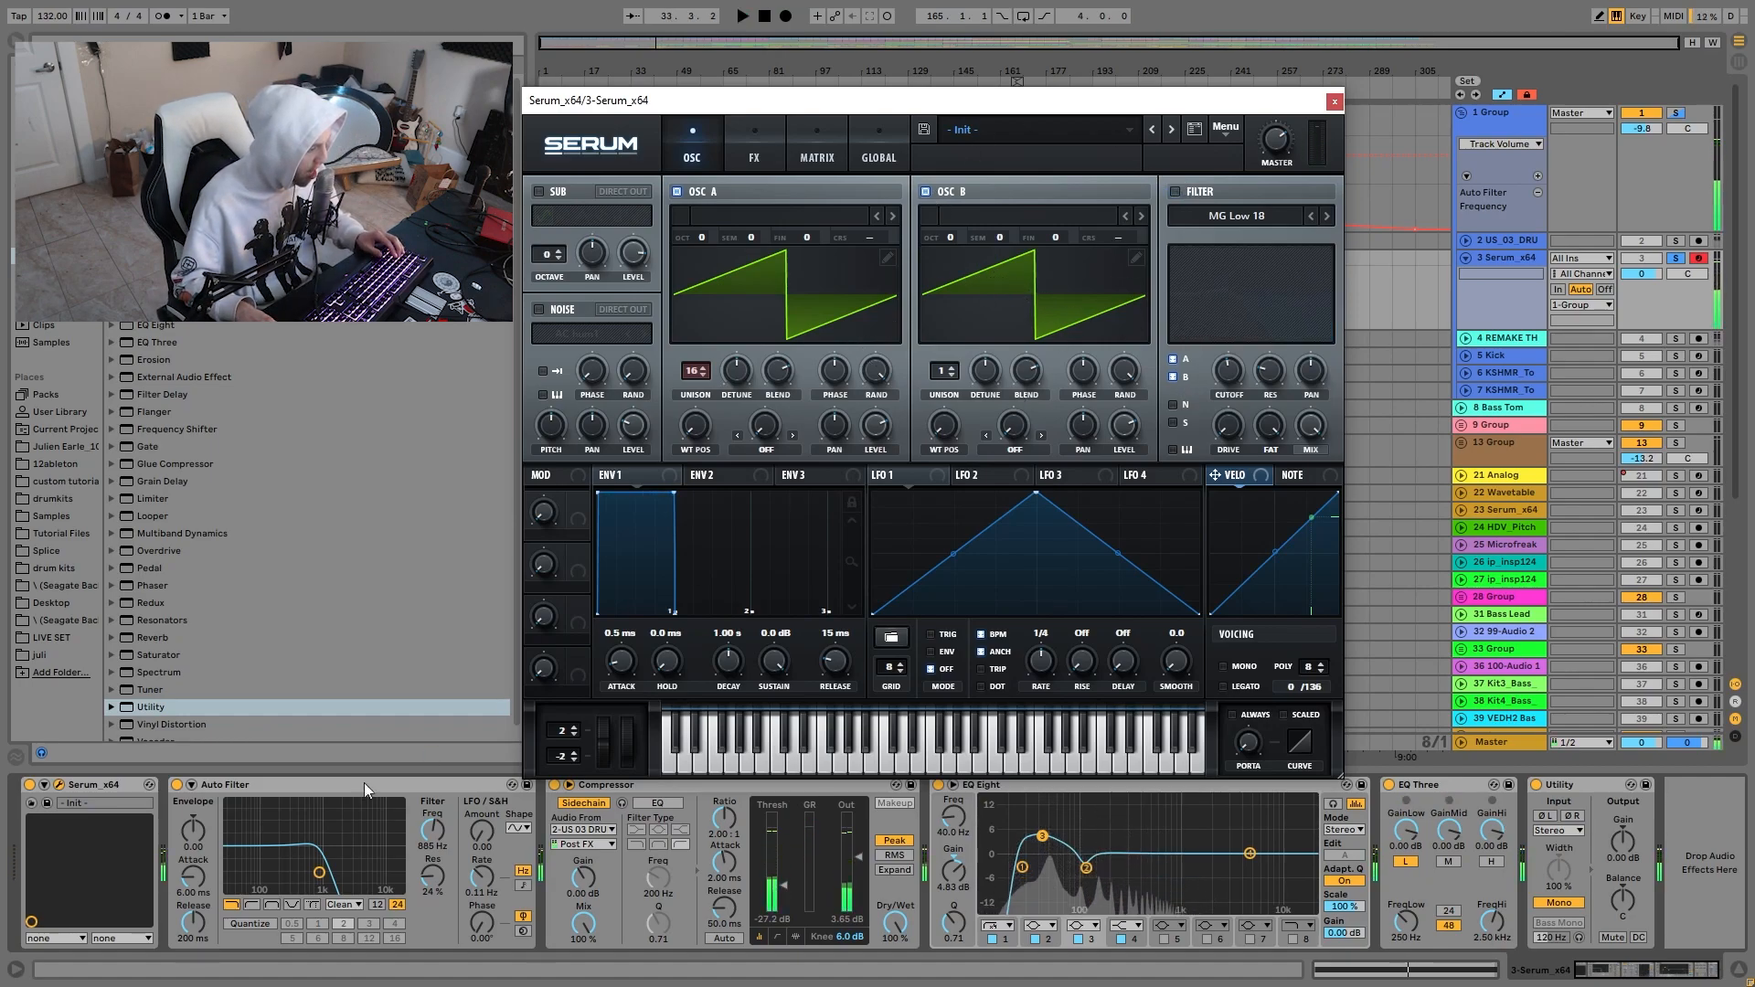
Play the Serum bass with the Auto Filter device off, briefly bypassing and re-enabling EQ Three during playback.
click(176, 784)
key(space)
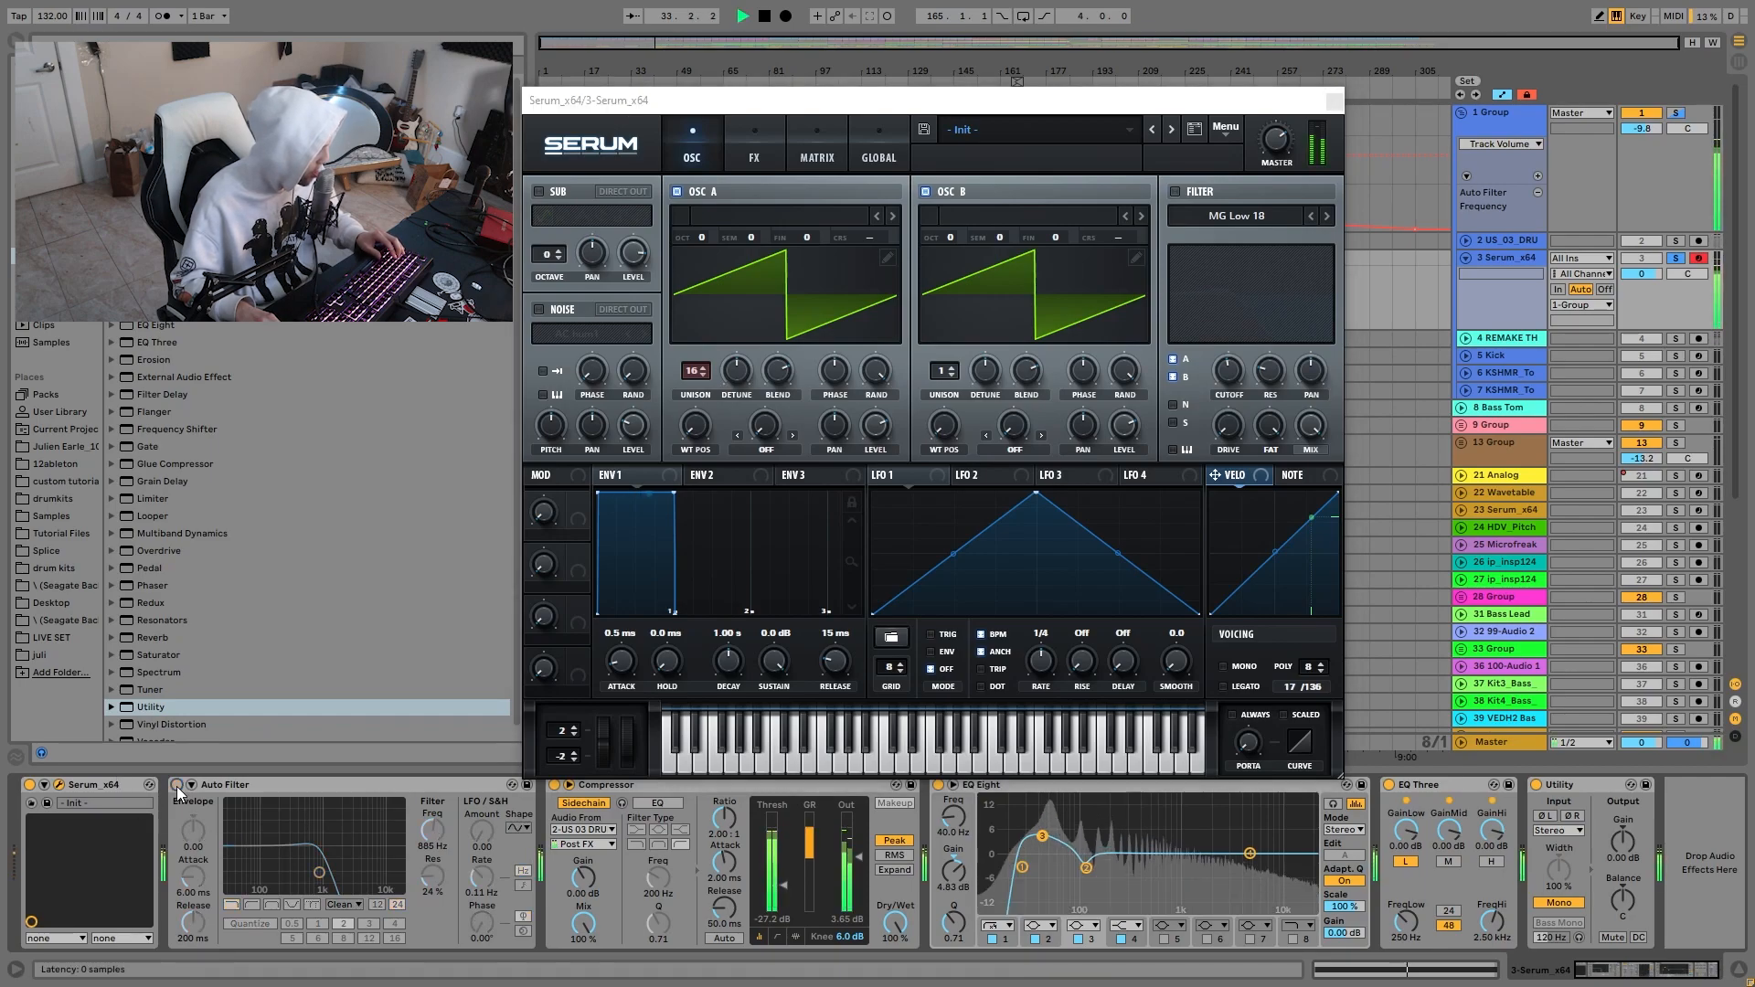
click(737, 150)
click(693, 153)
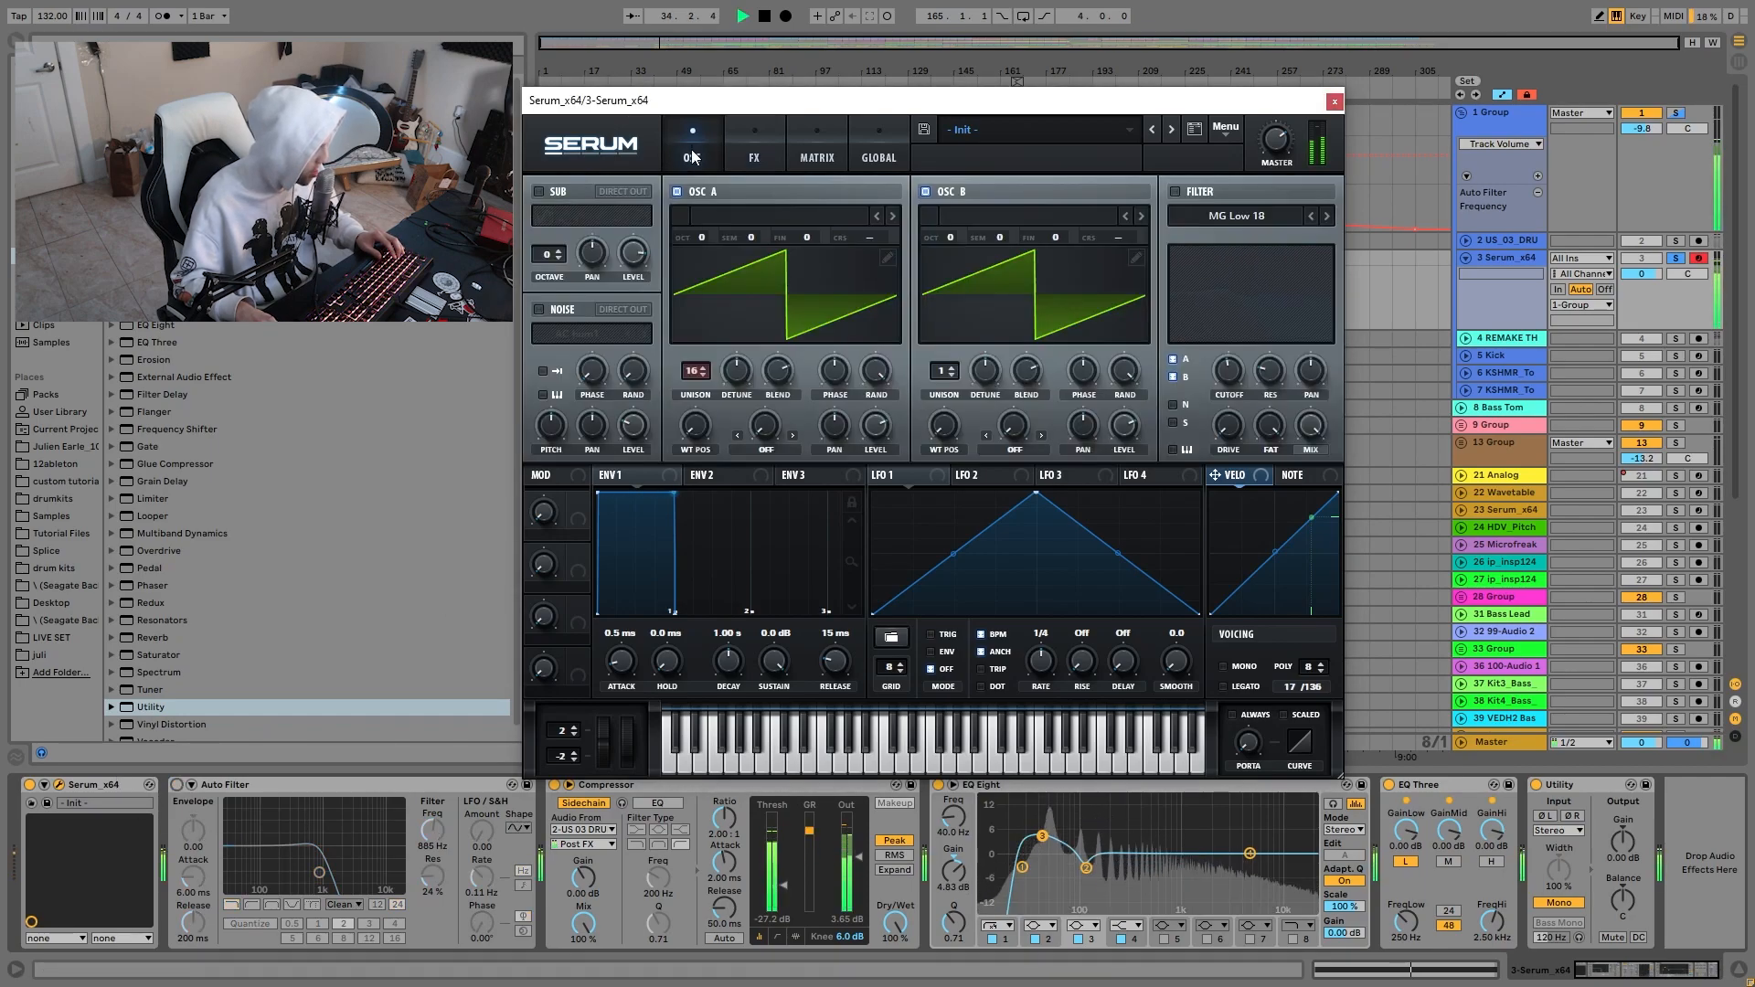
click(1389, 786)
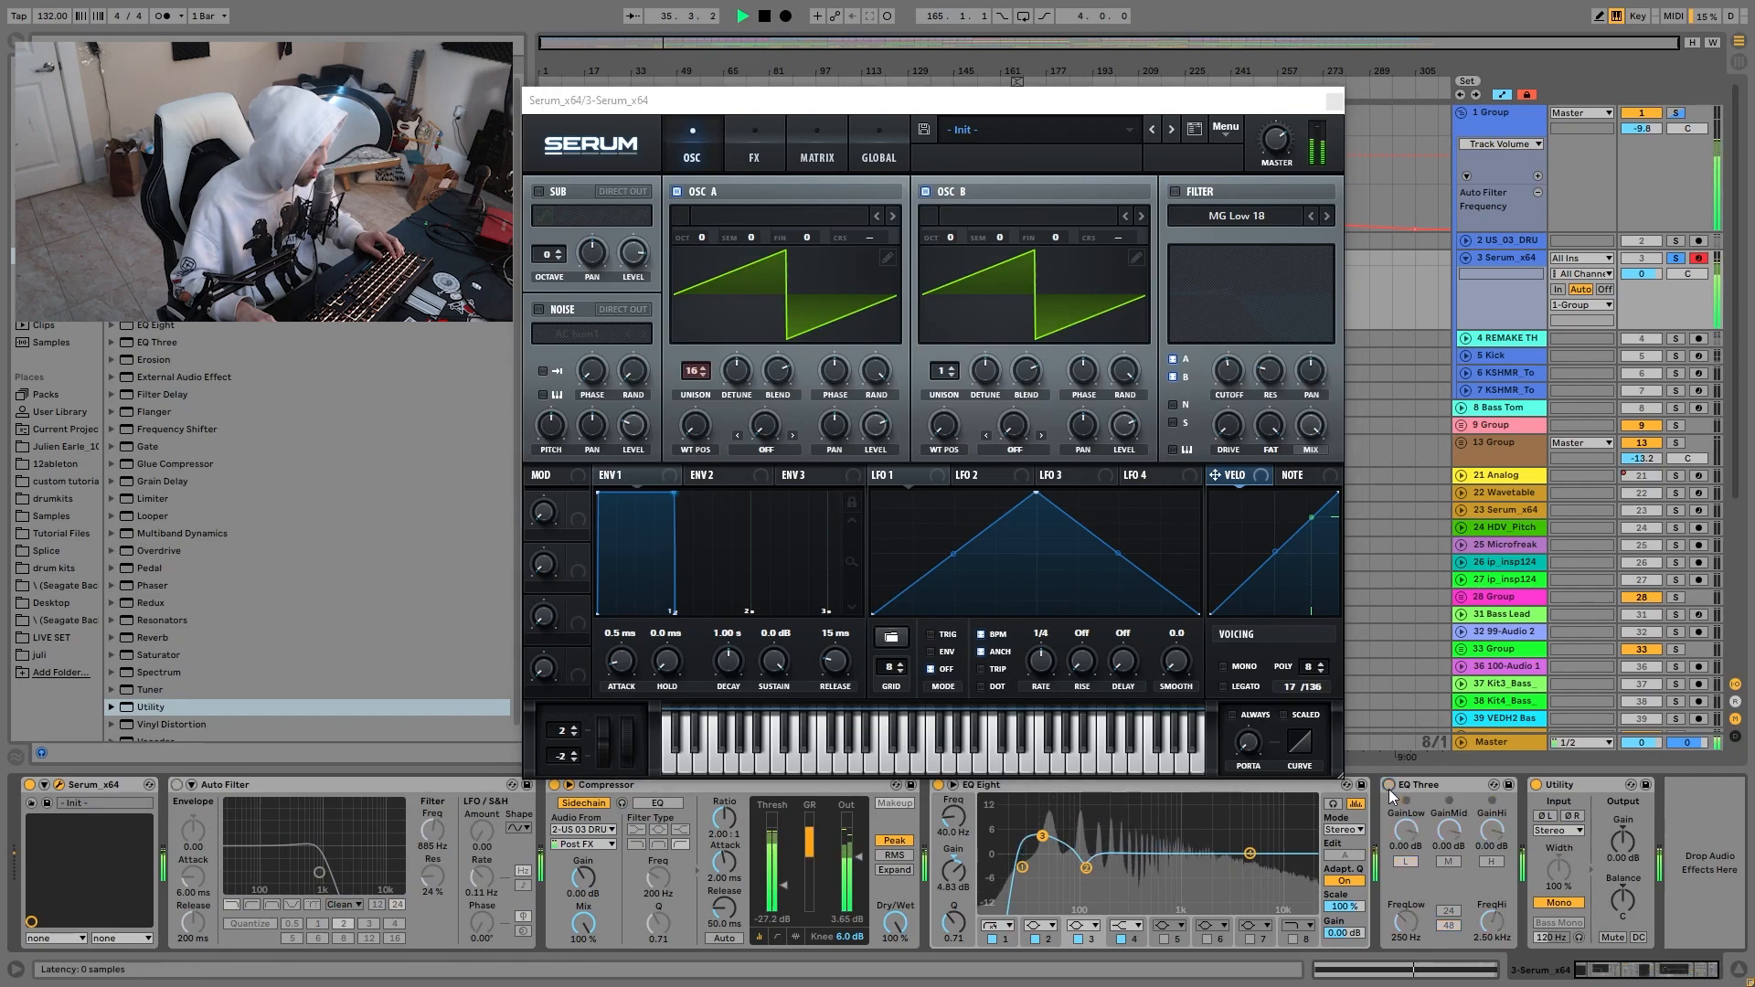
click(1389, 786)
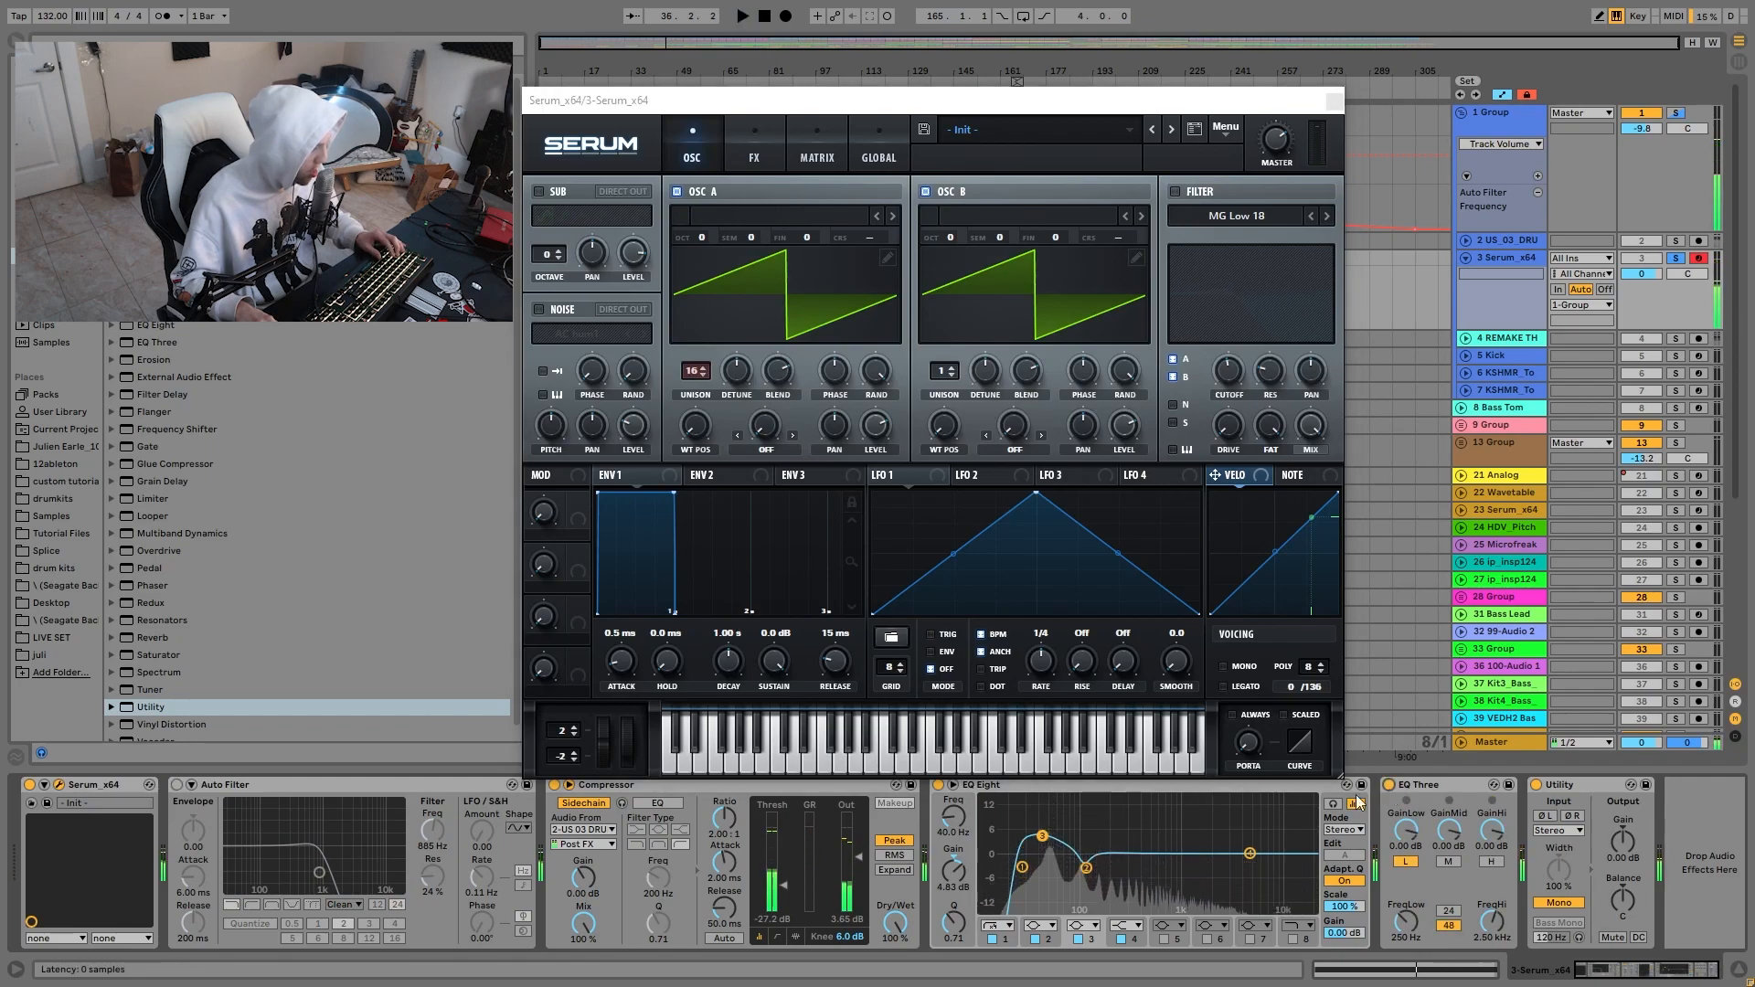
Switch the Auto Filter, Serum's filter and the sub oscillator back on, then play the bass while checking Serum's effects page.
click(211, 786)
click(177, 785)
click(554, 190)
key(space)
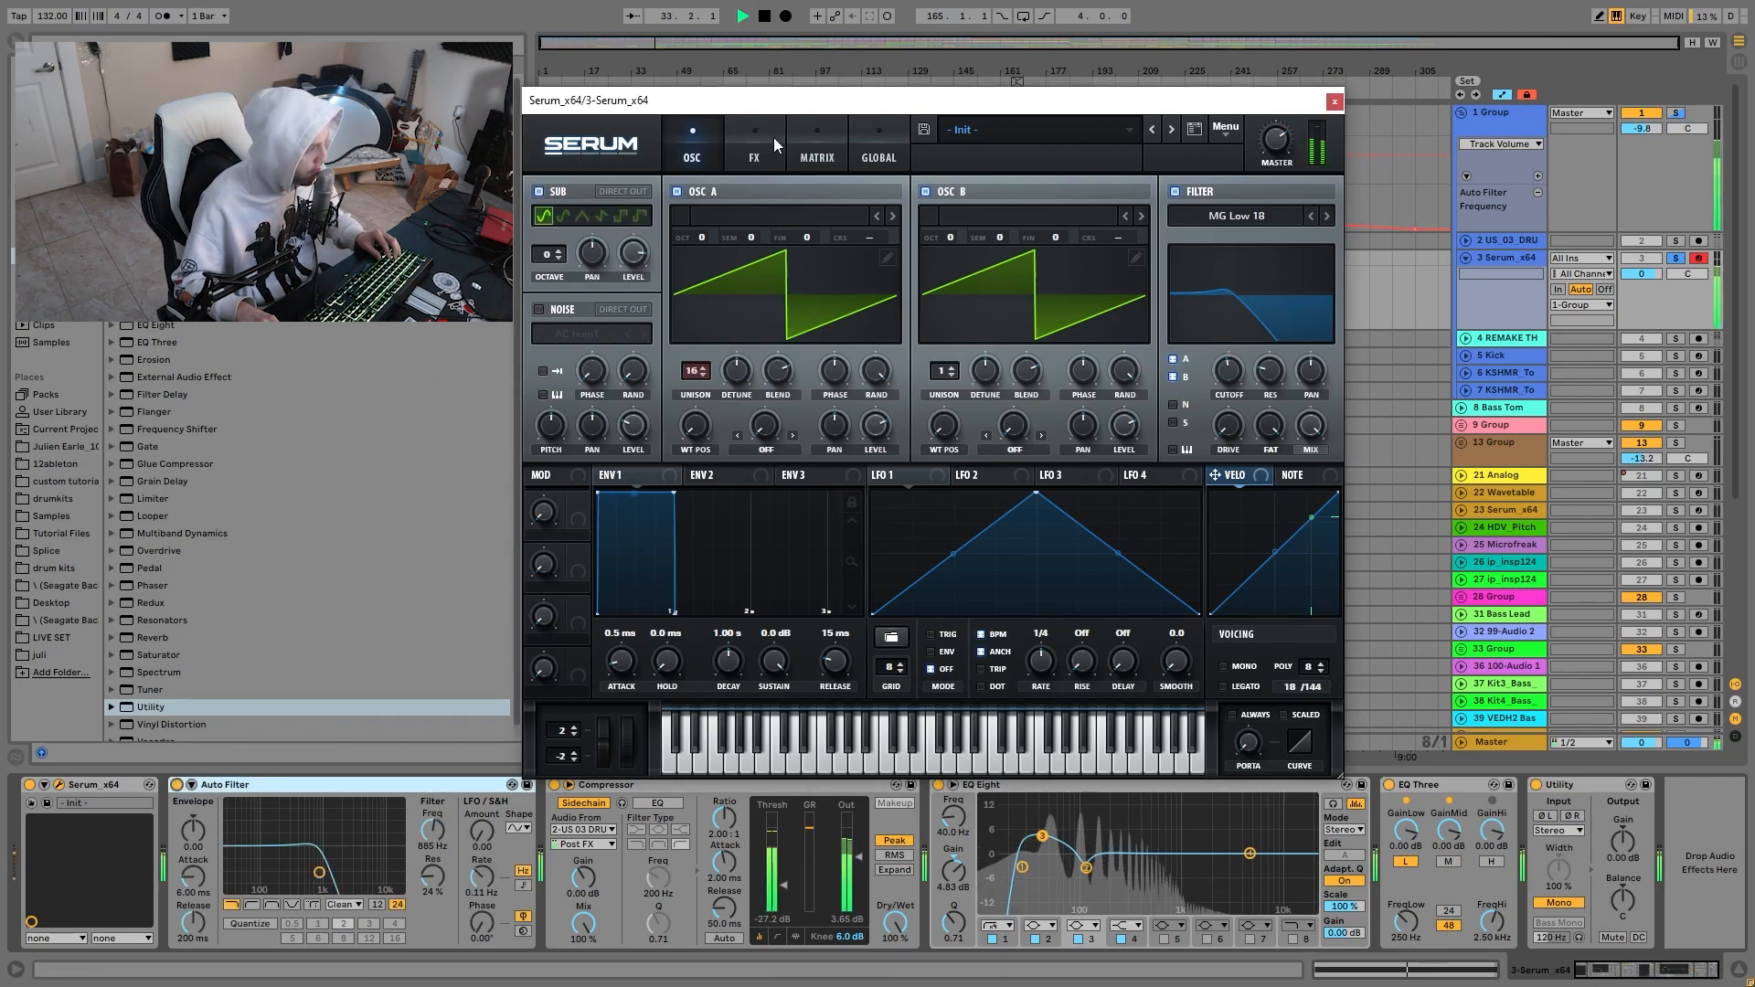
click(749, 148)
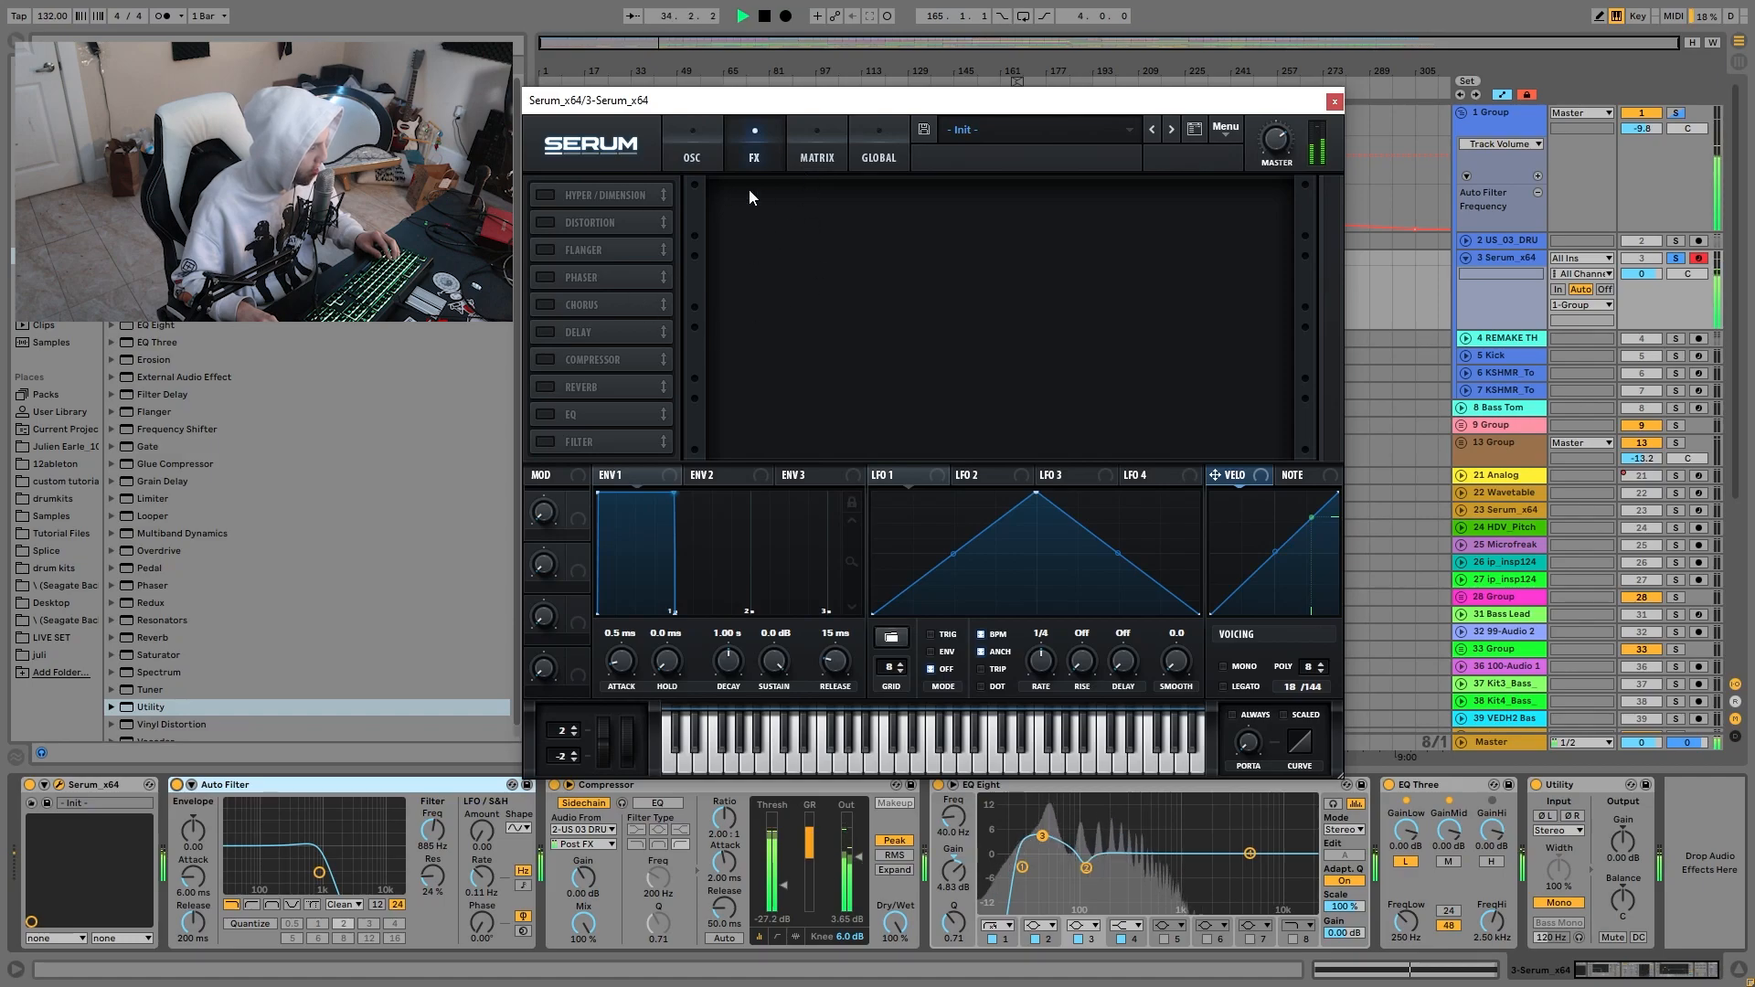
click(693, 132)
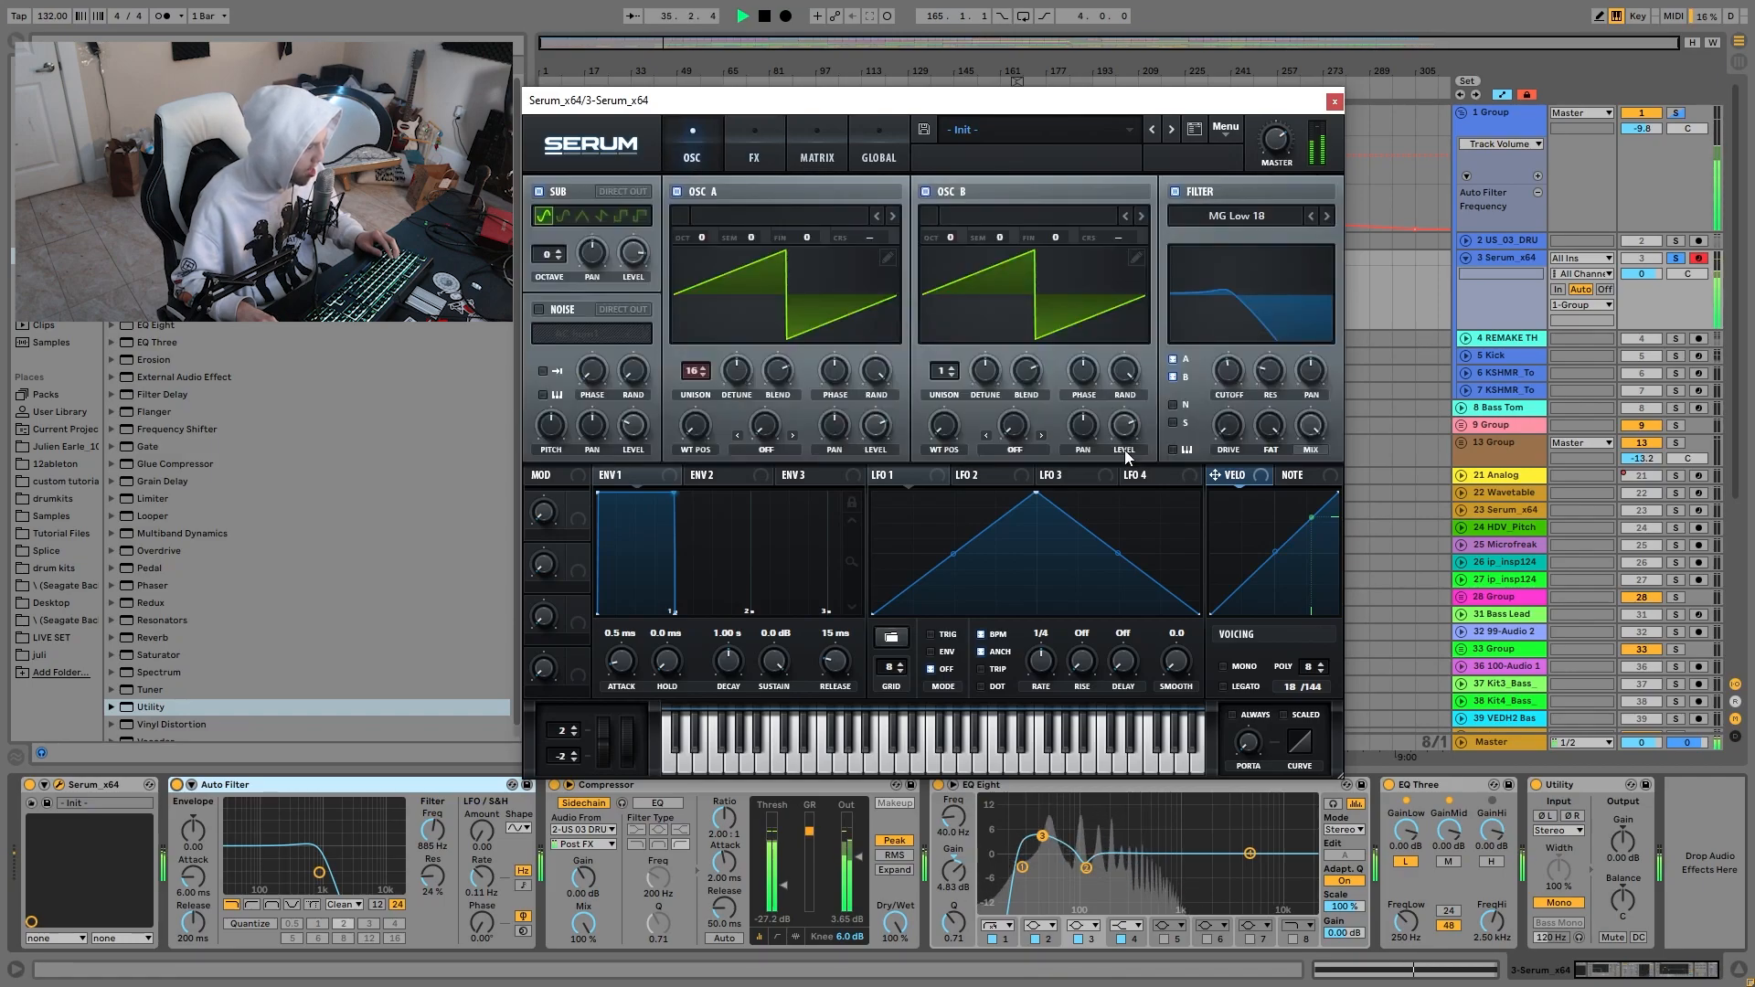
key(space)
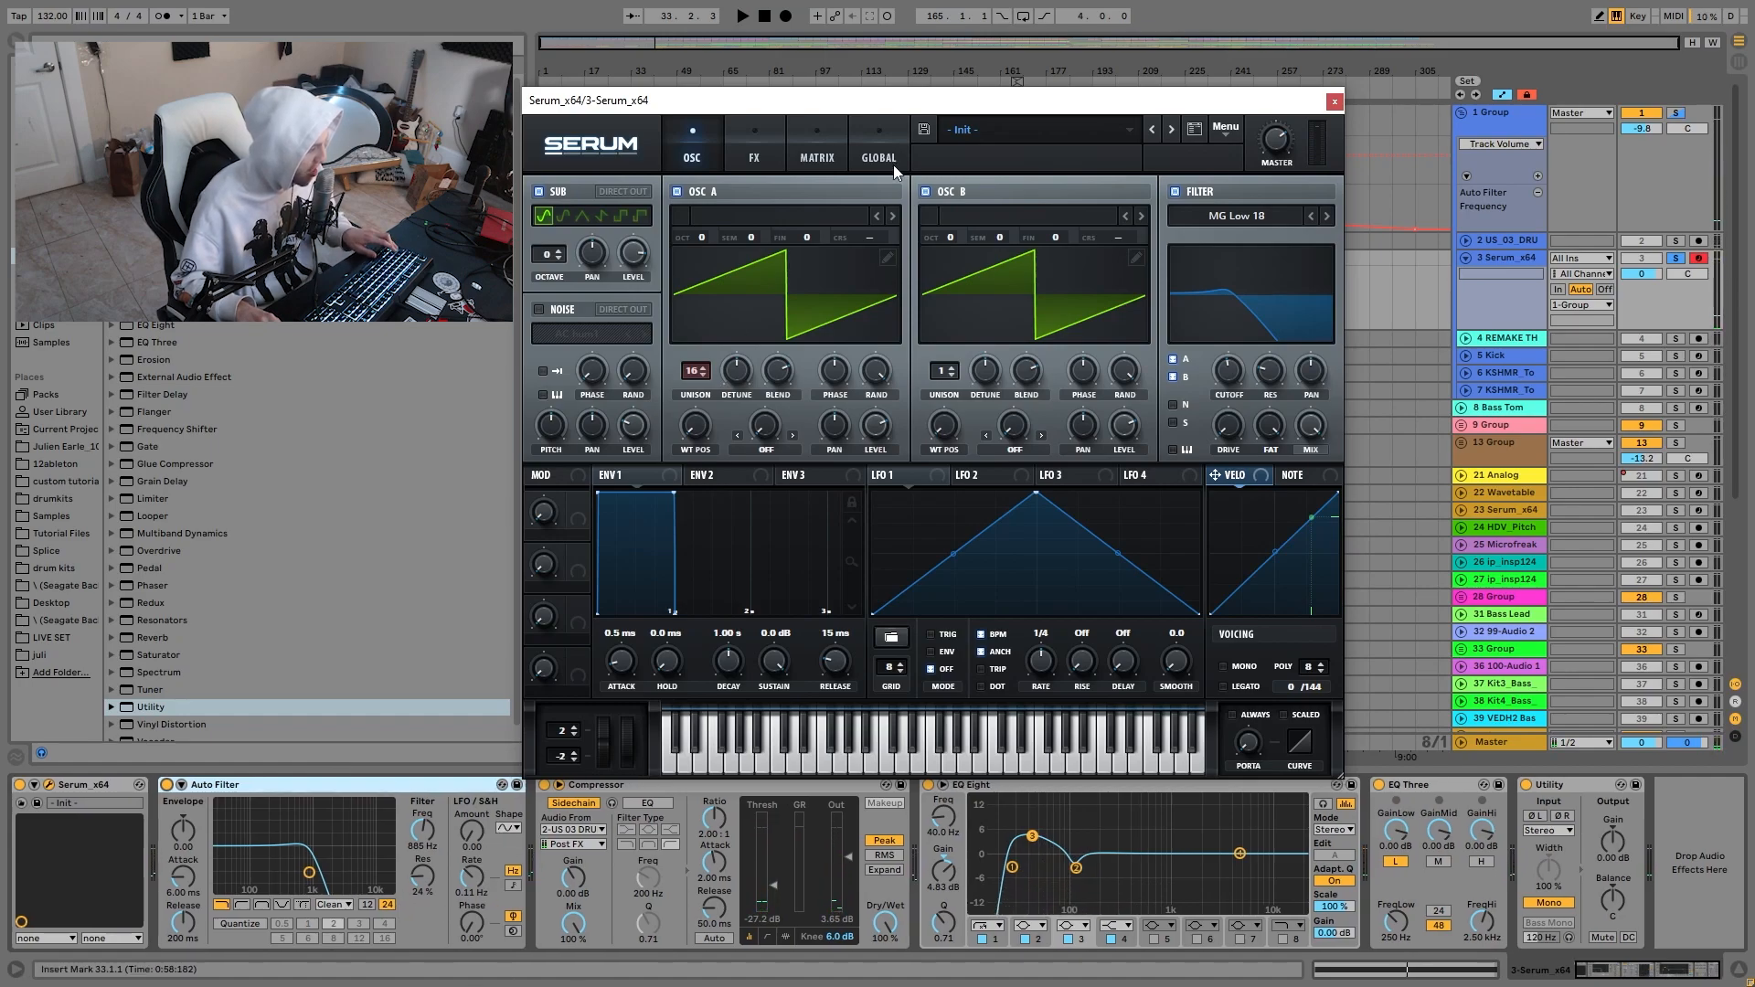
Close the Serum window and lower the frequency of EQ Eight's first band to 25.0 Hz.
click(1334, 102)
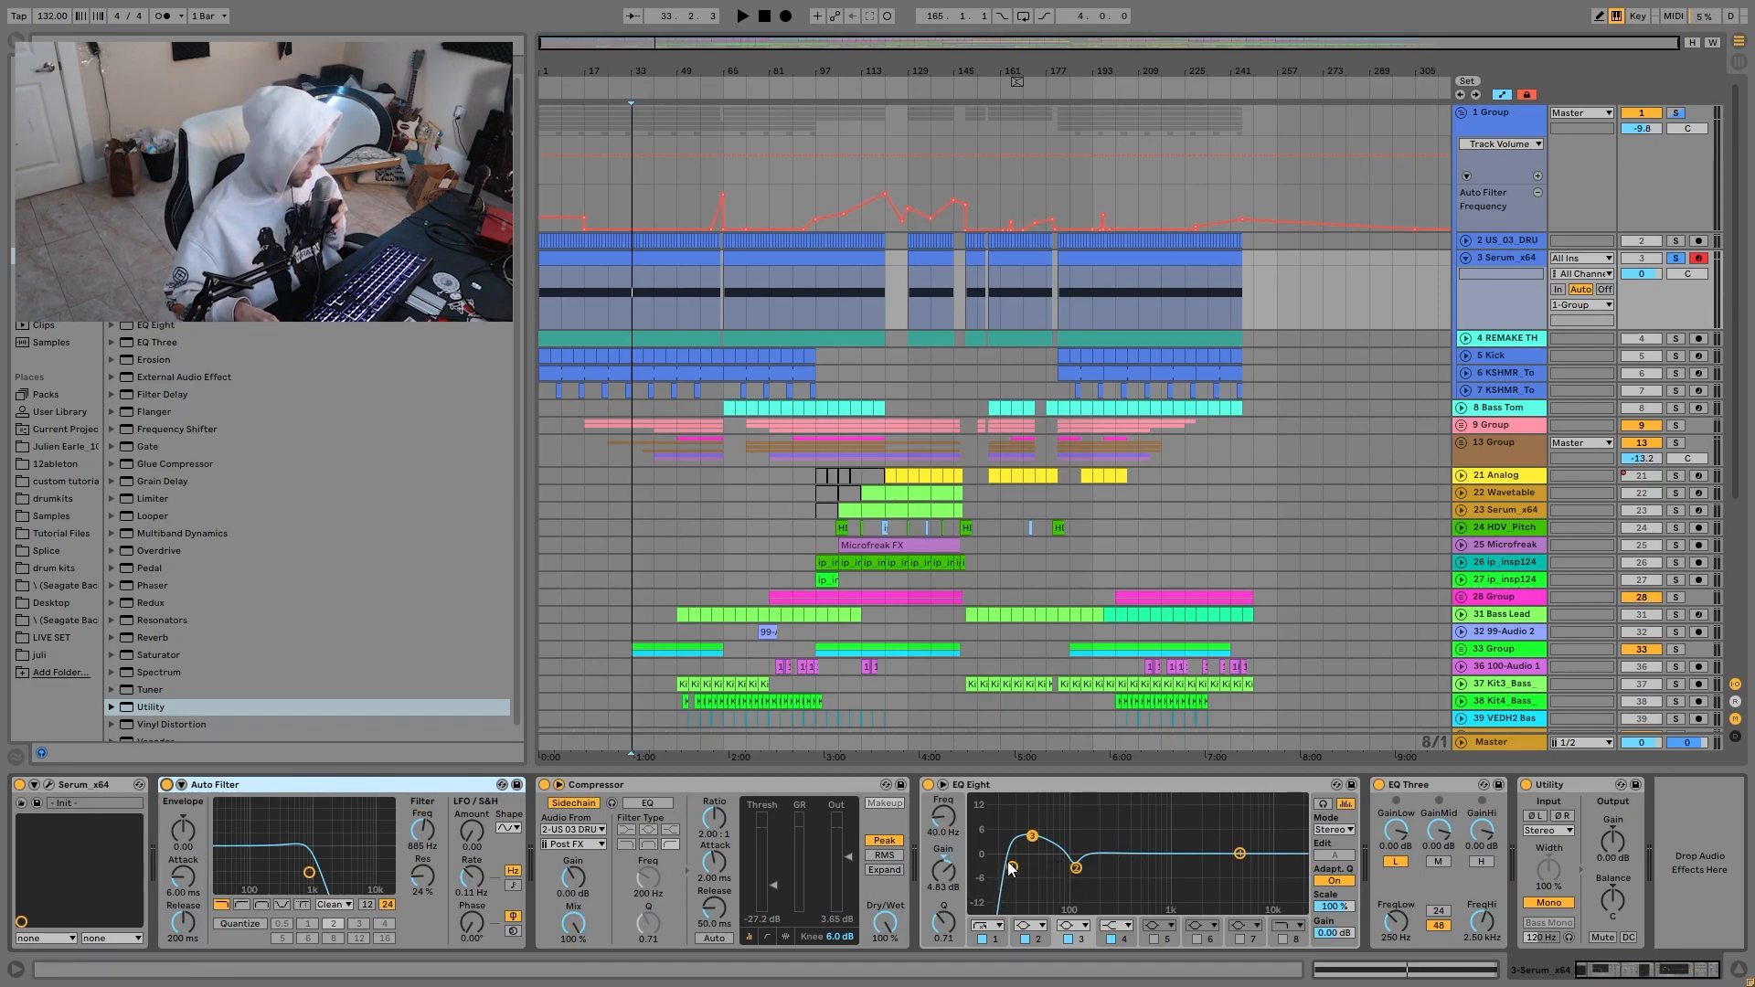
drag(1010, 867, 1015, 873)
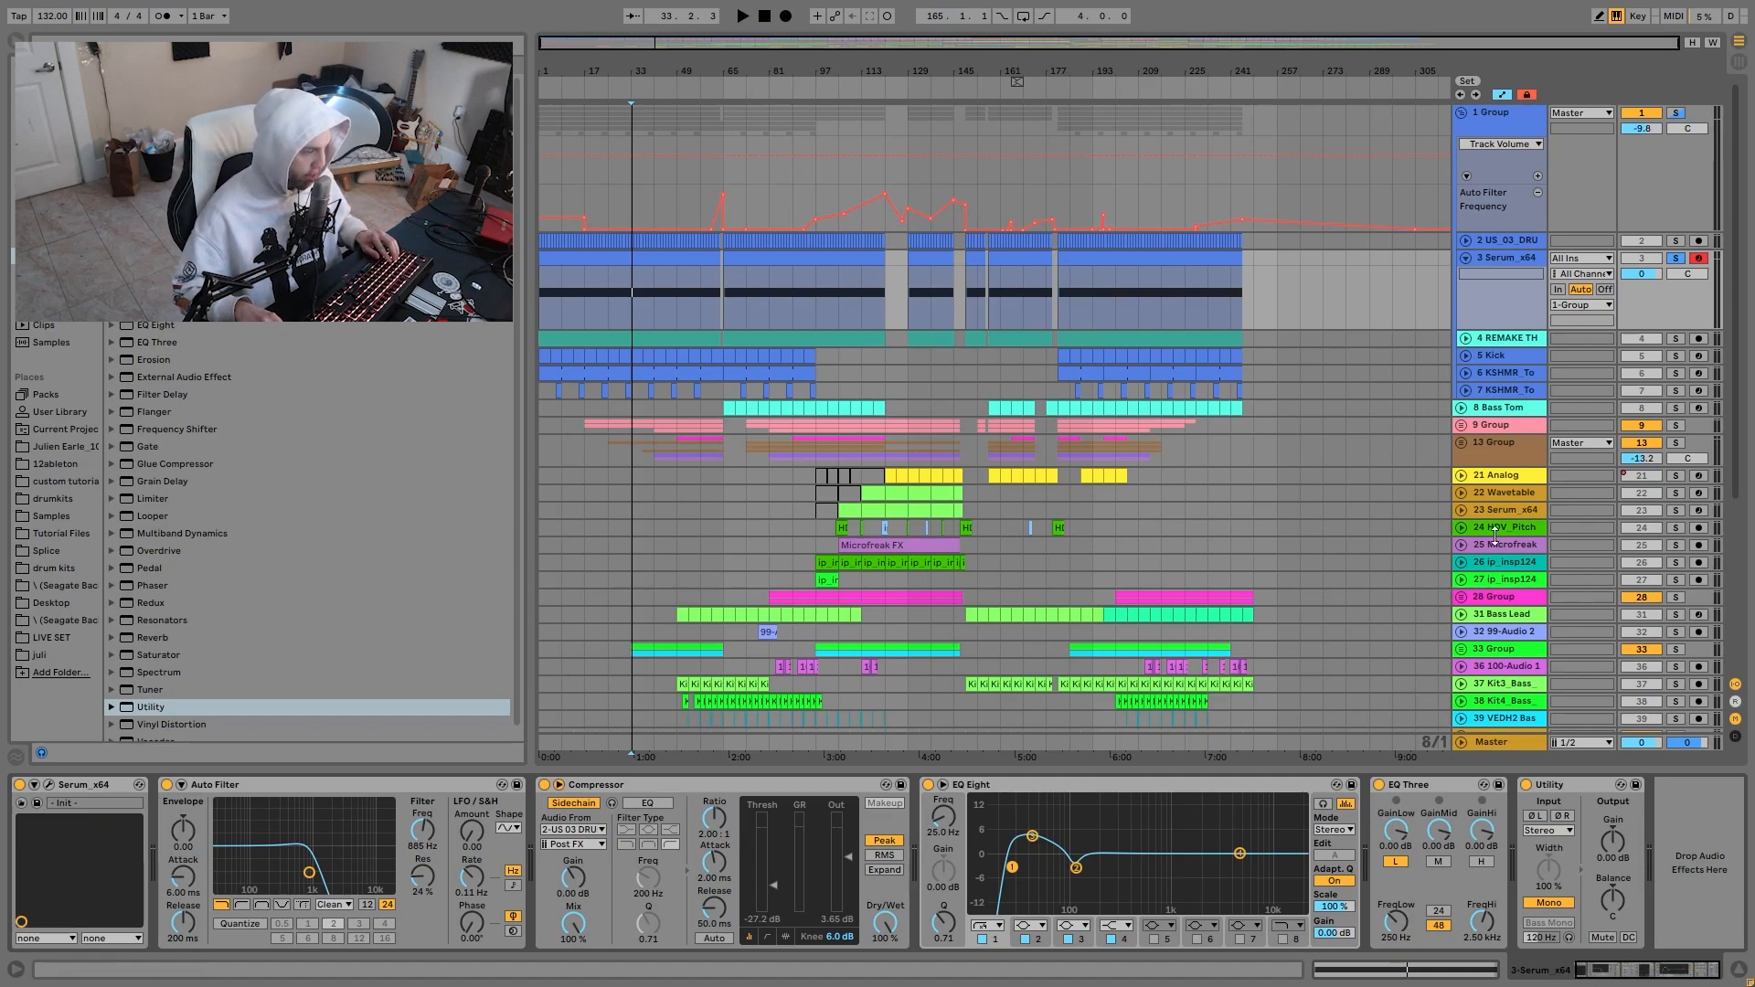
Solo 1 Group alone so all its tracks are audible, and play it from bar 33.
click(1674, 113)
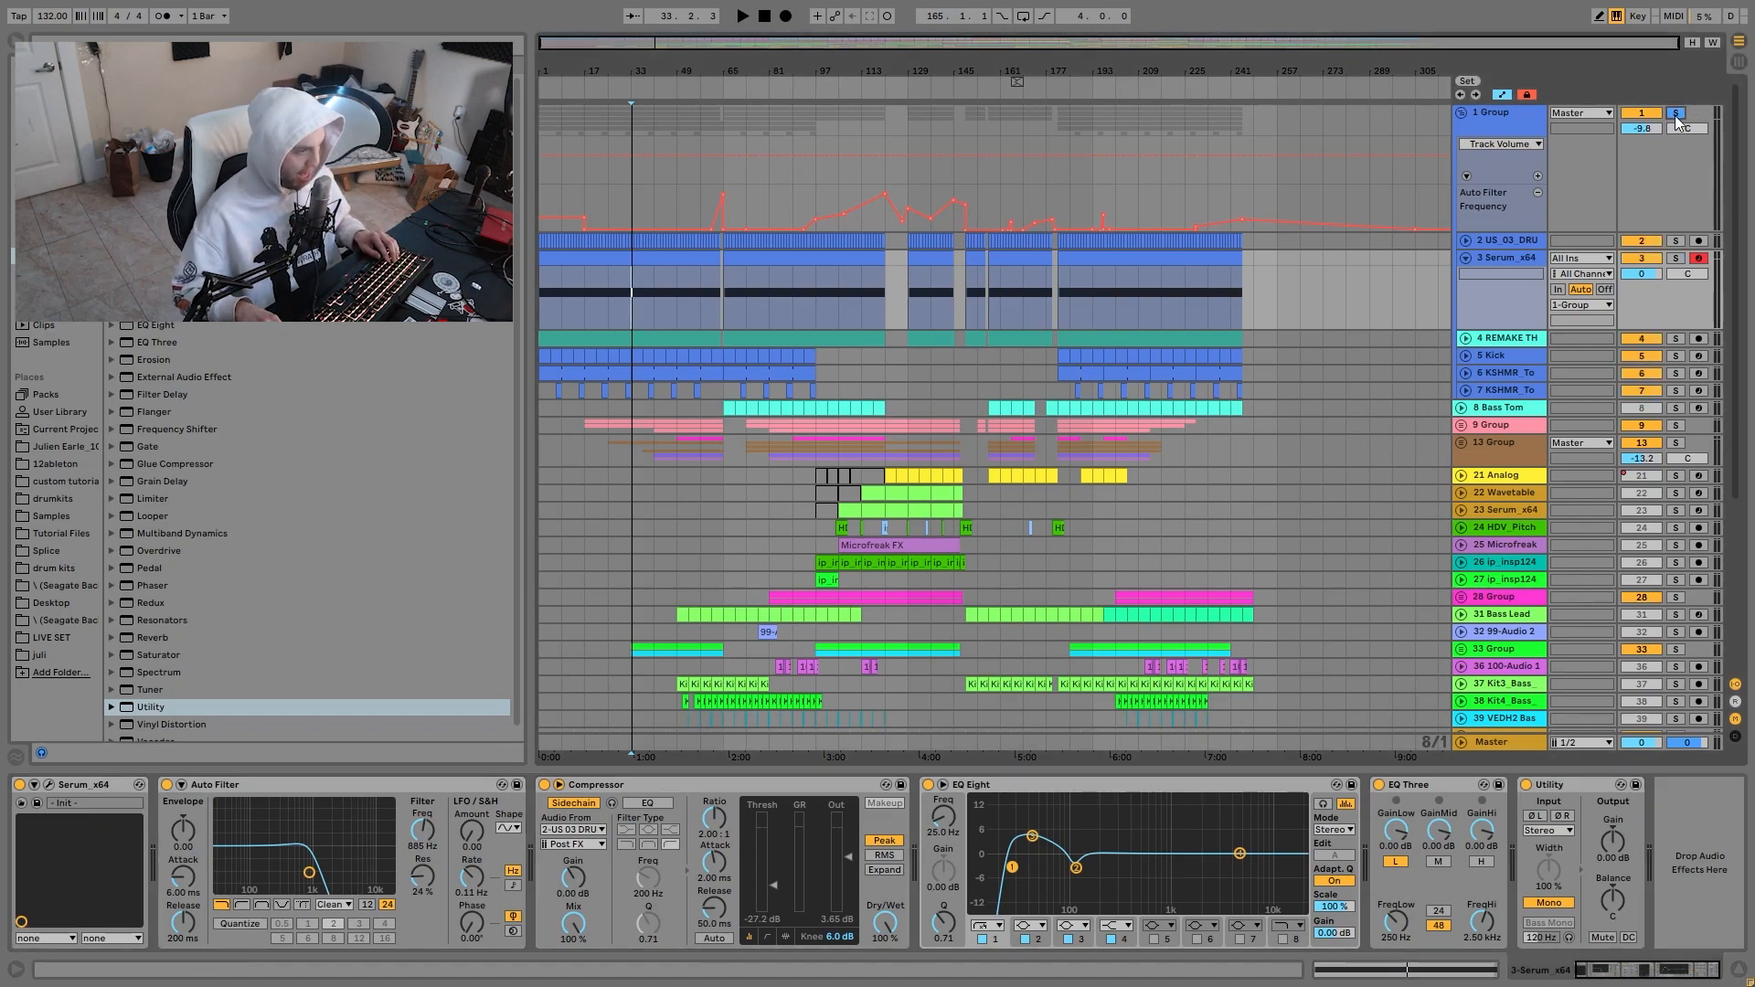
key(space)
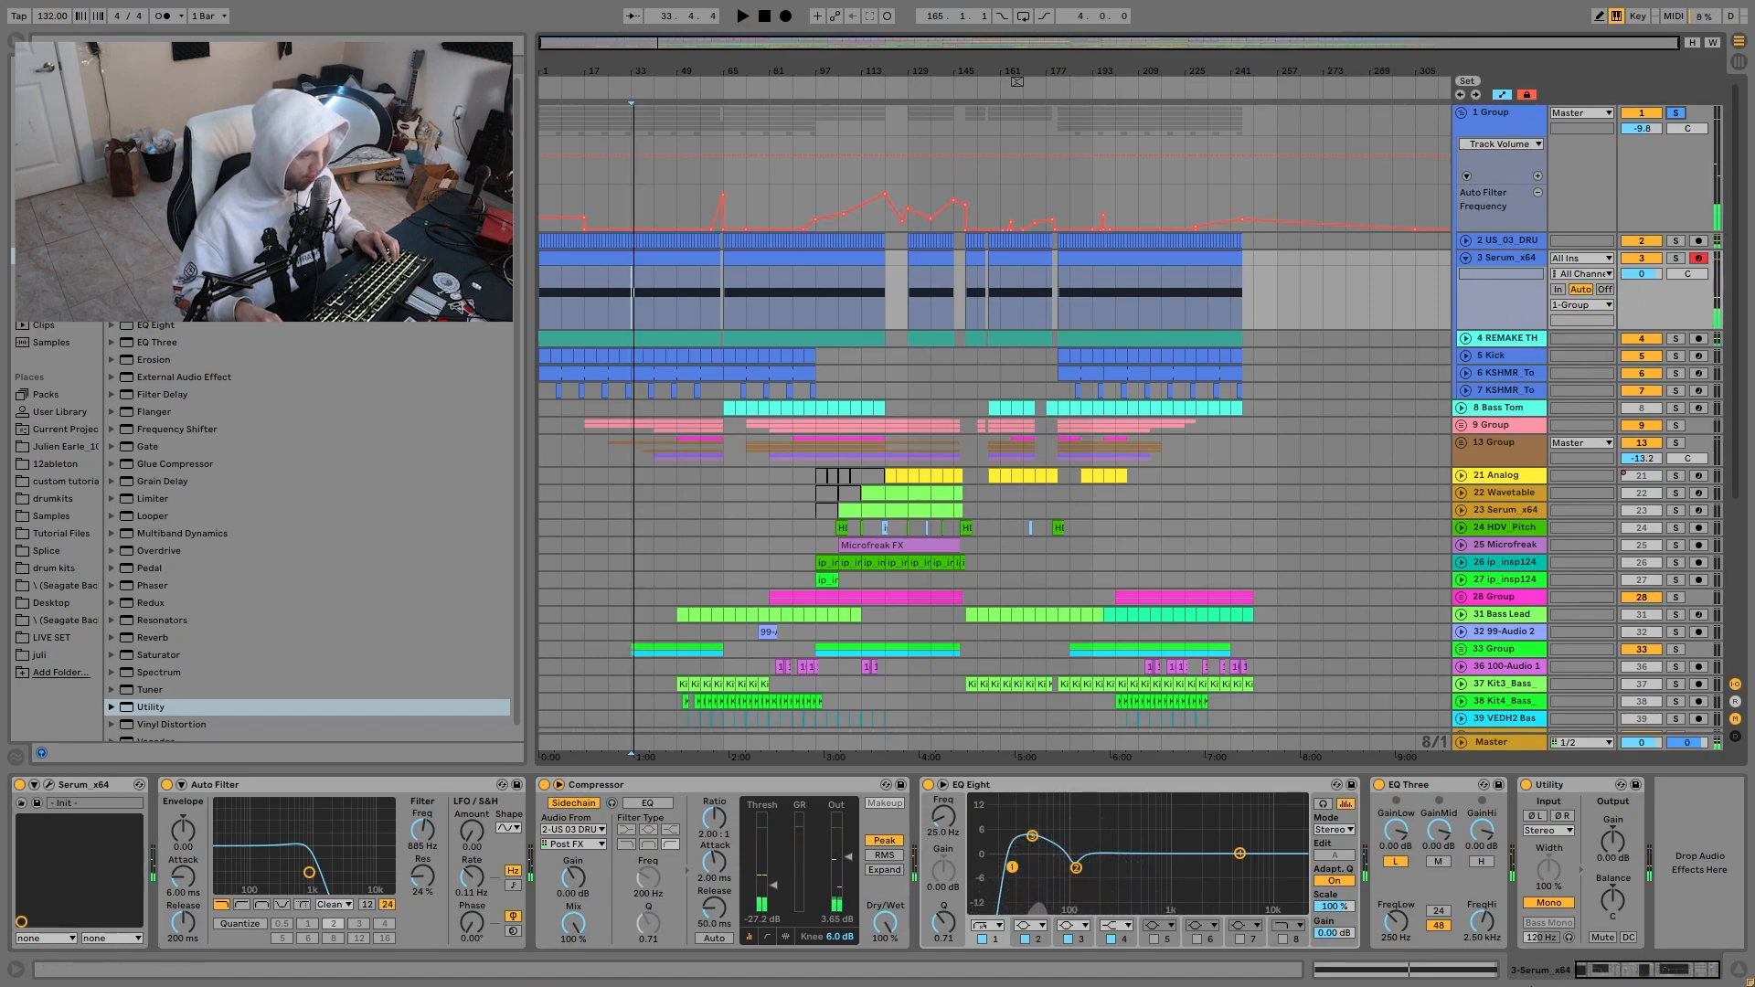
key(space)
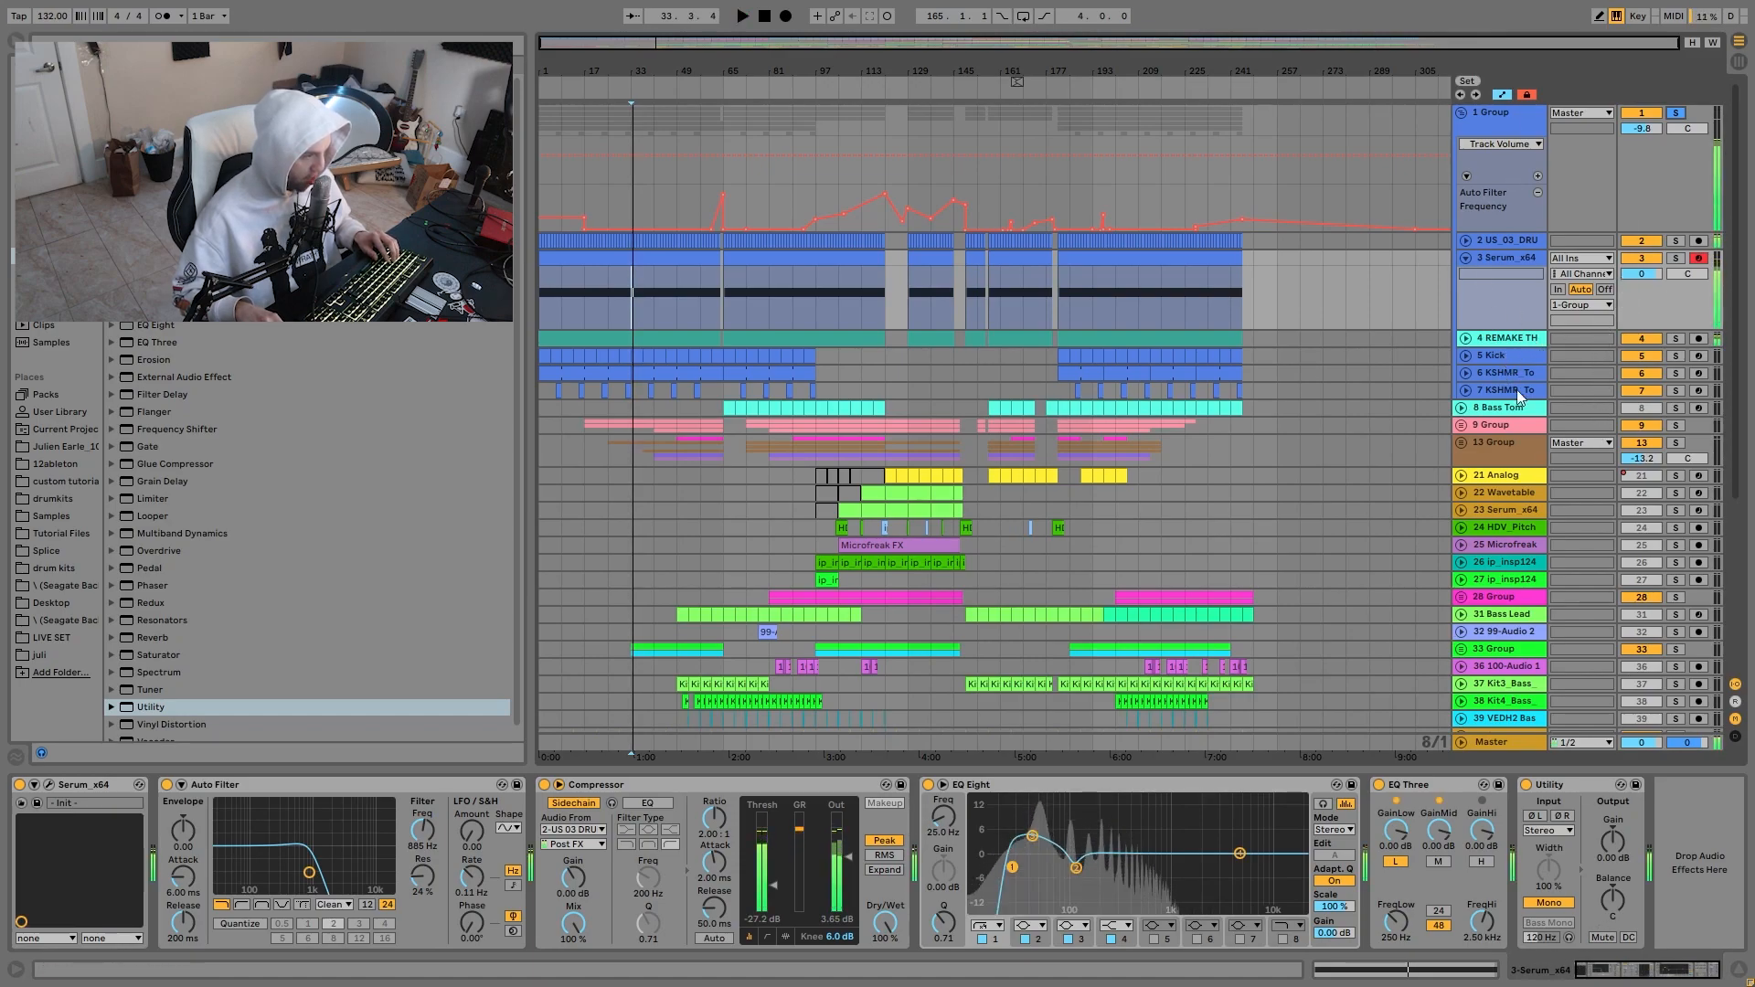
key(space)
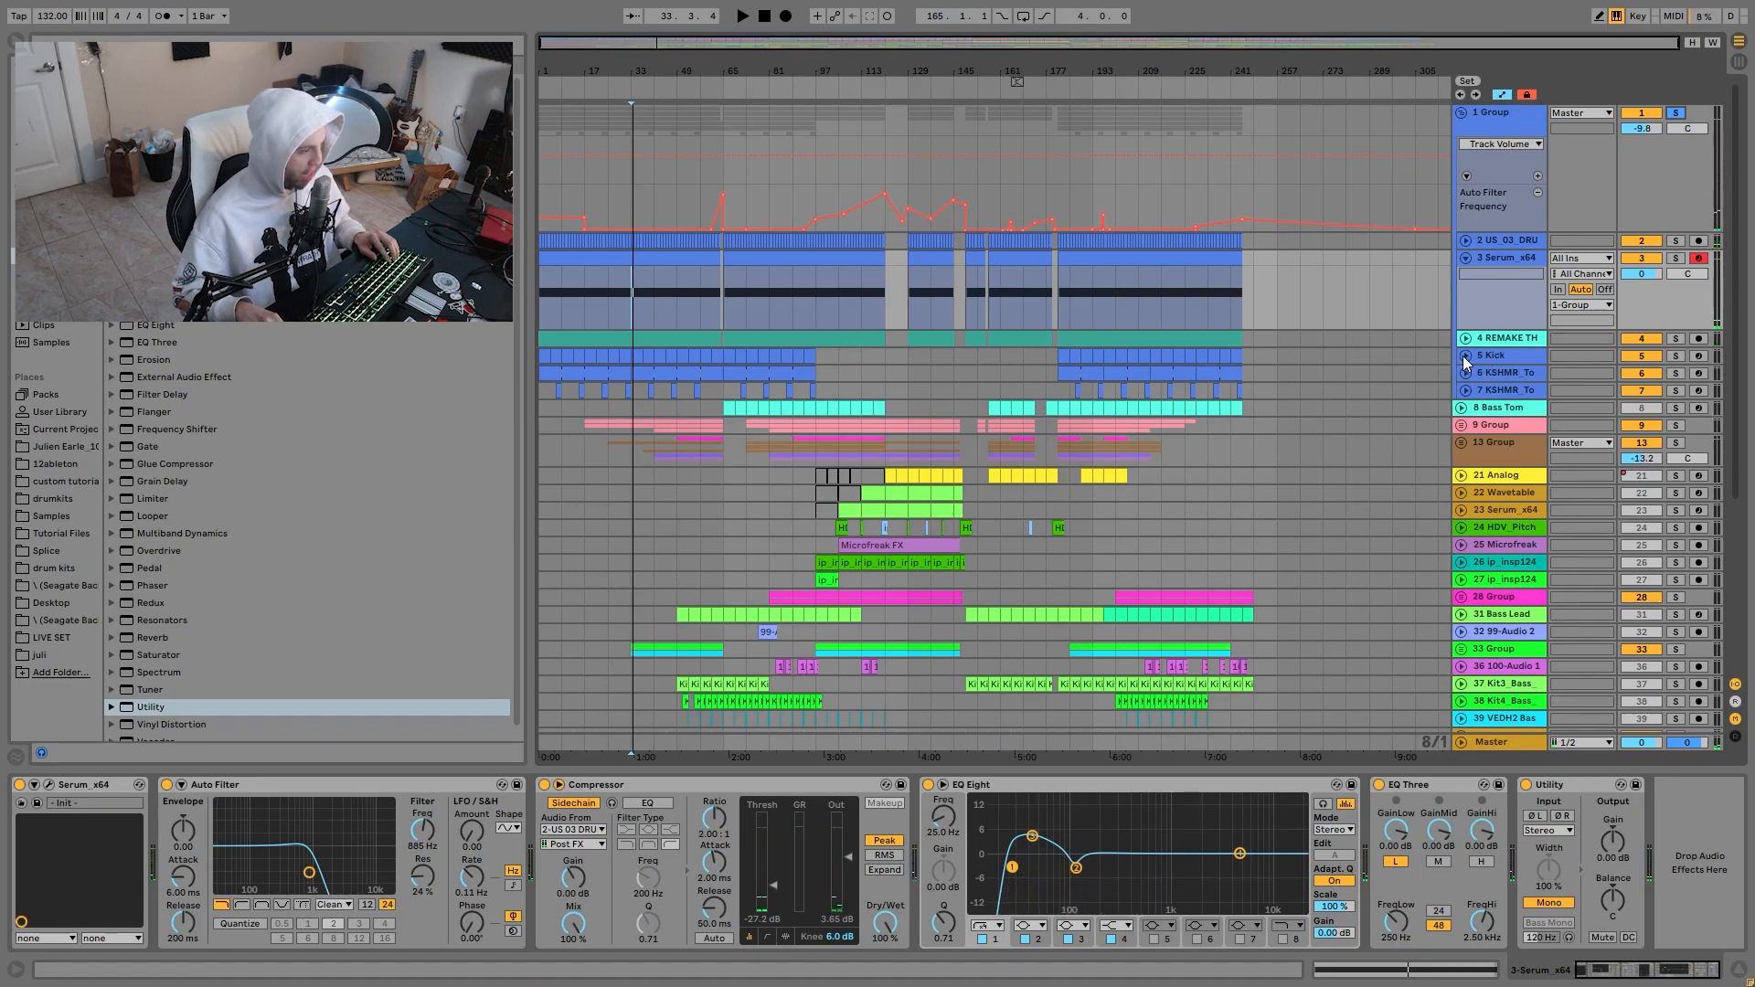
Unfold tracks 5 Kick, 6 KSHMR_To and 7 KSHMR_To in the arrangement.
click(1464, 355)
click(1465, 434)
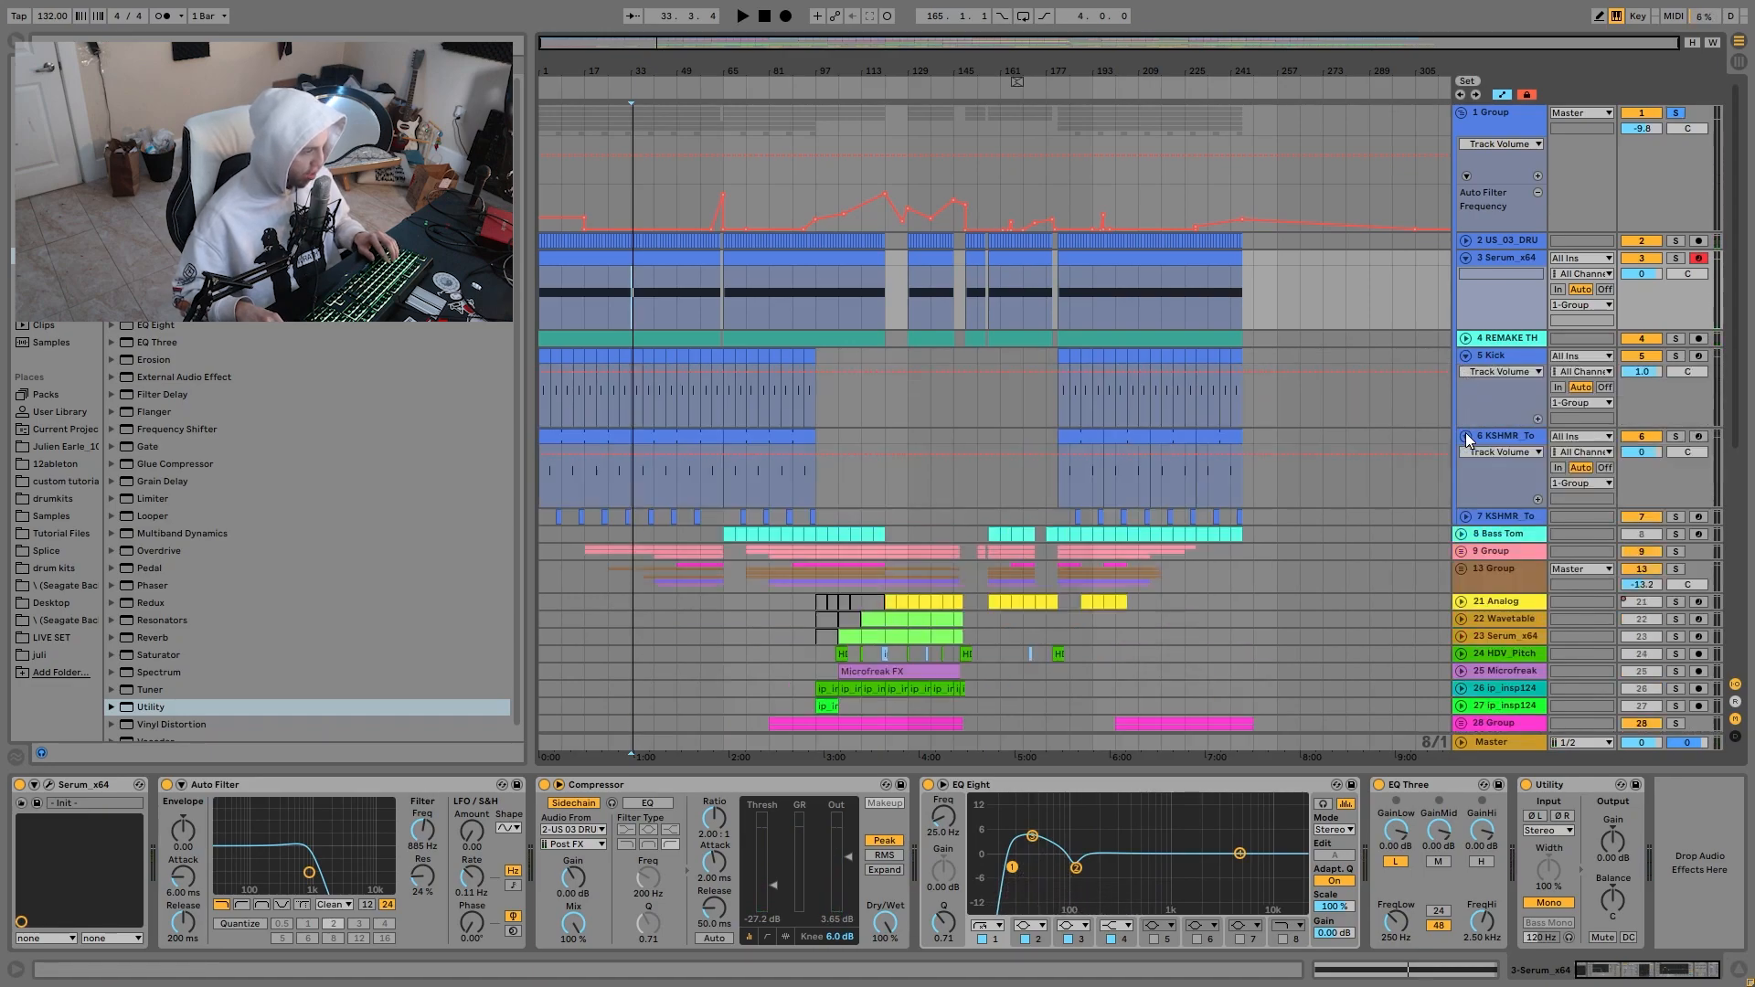
click(1461, 517)
click(1465, 517)
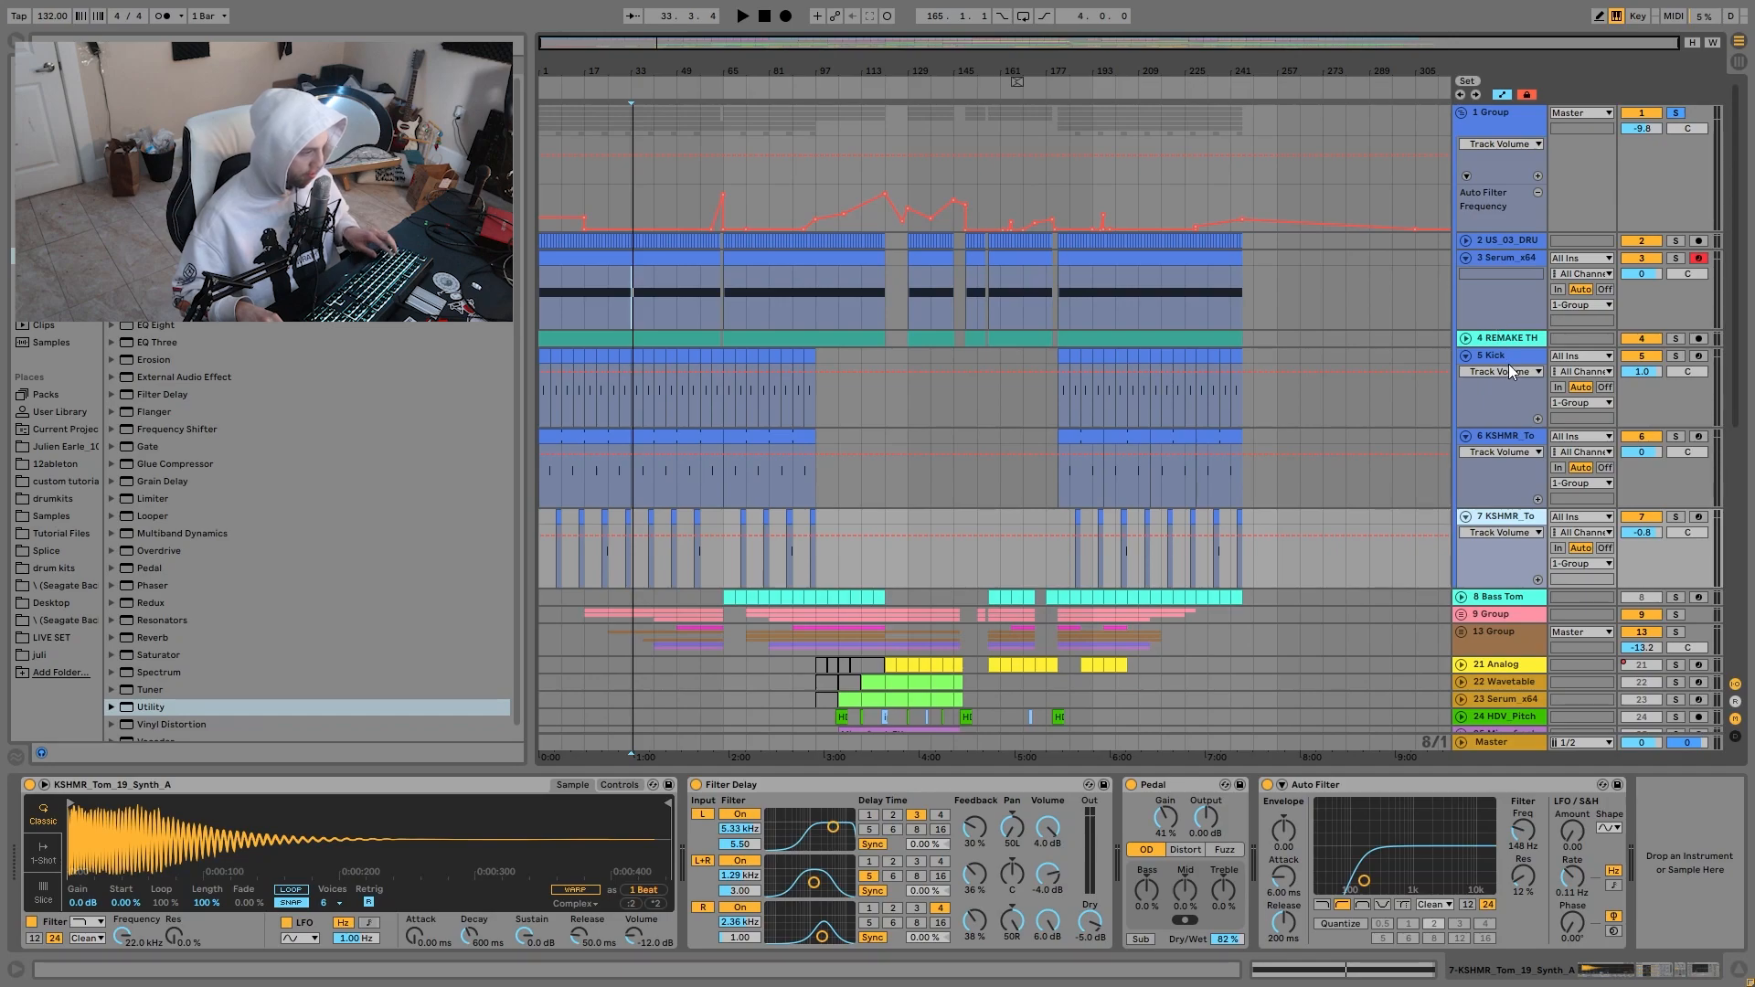
Solo the 5 Kick track and both KSHMR_To tracks together and start playback from bar 33.
click(1515, 356)
ctrl+click(1677, 356)
ctrl+click(1673, 339)
key(space)
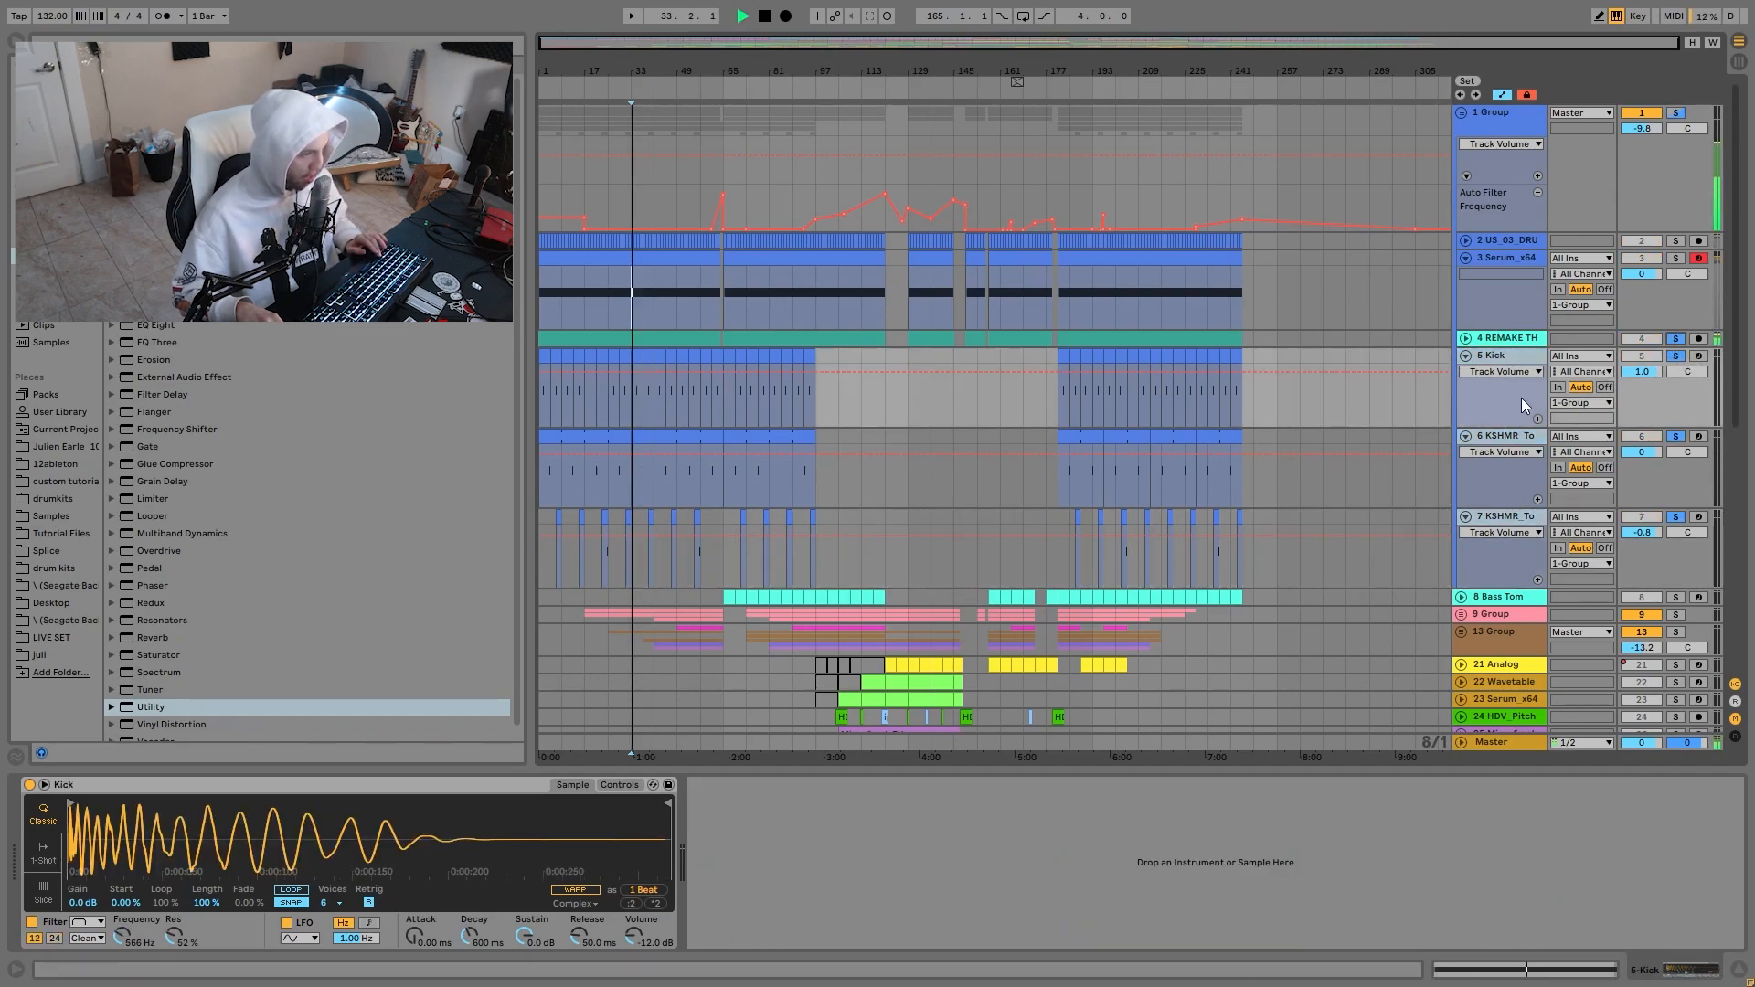
Play the soloed kick and tom parts from around bars 38 and 40, finishing with track 7 KSHMR_To from bar 40.
drag(643, 59, 699, 210)
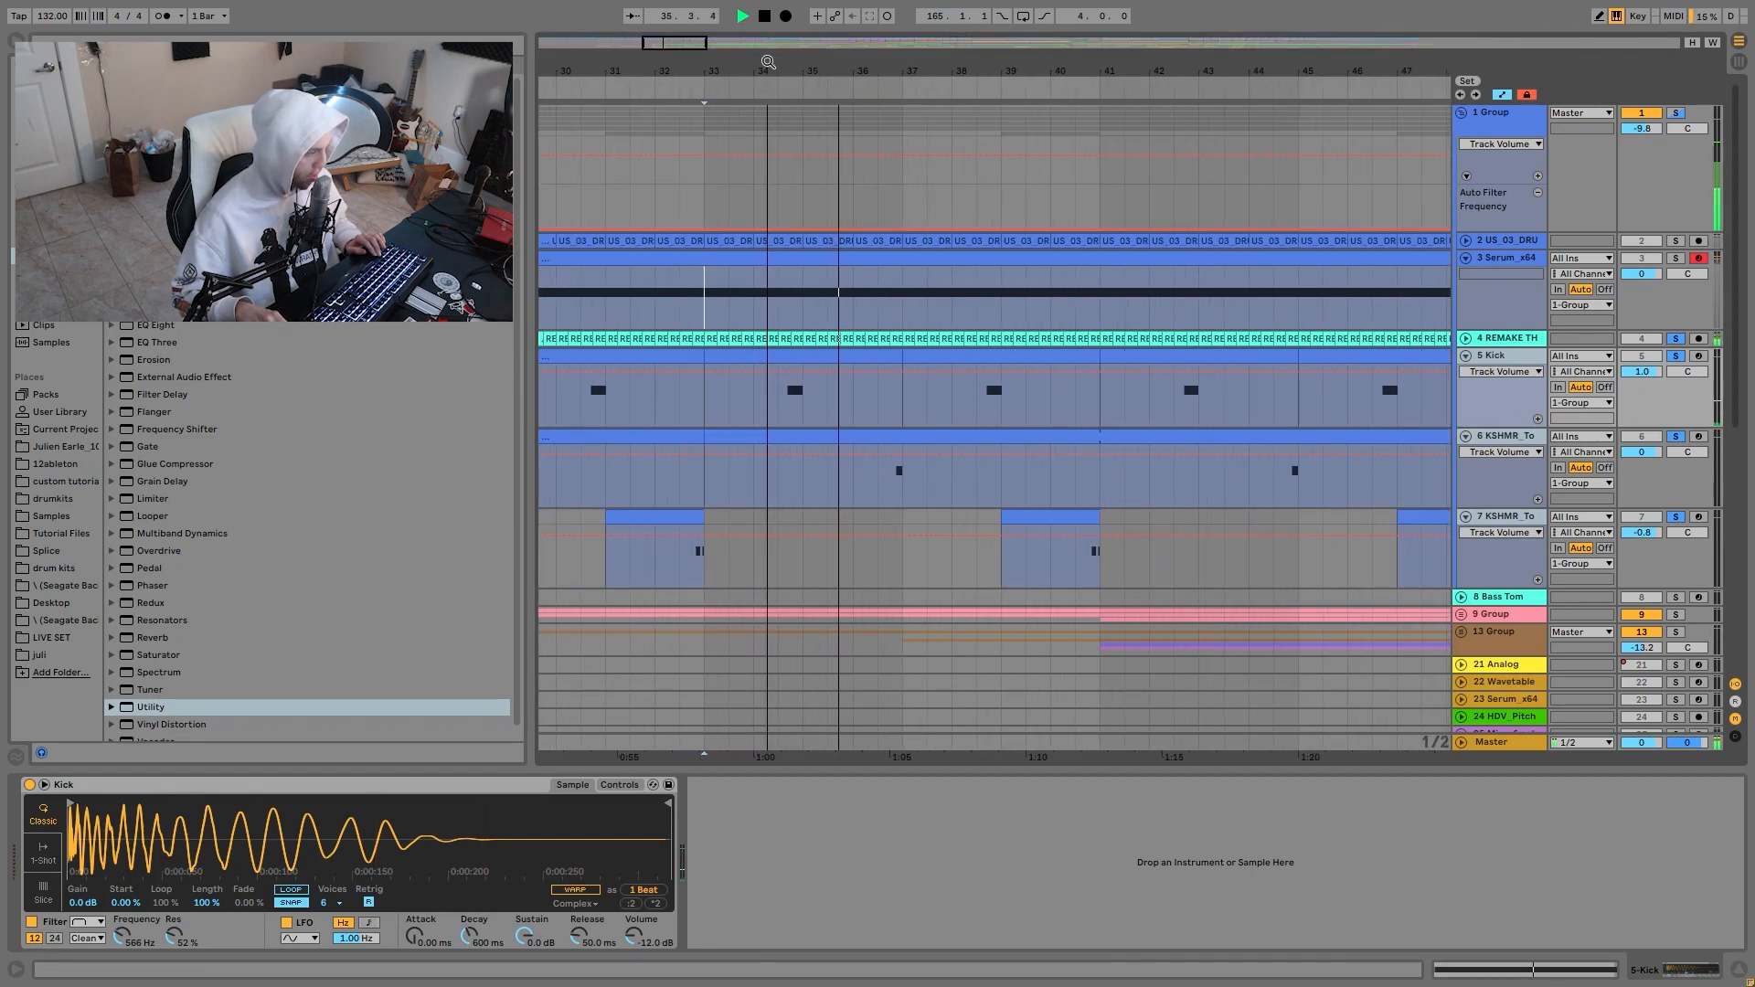
click(975, 502)
key(space)
key(space)
click(1064, 502)
key(space)
key(space)
click(1051, 574)
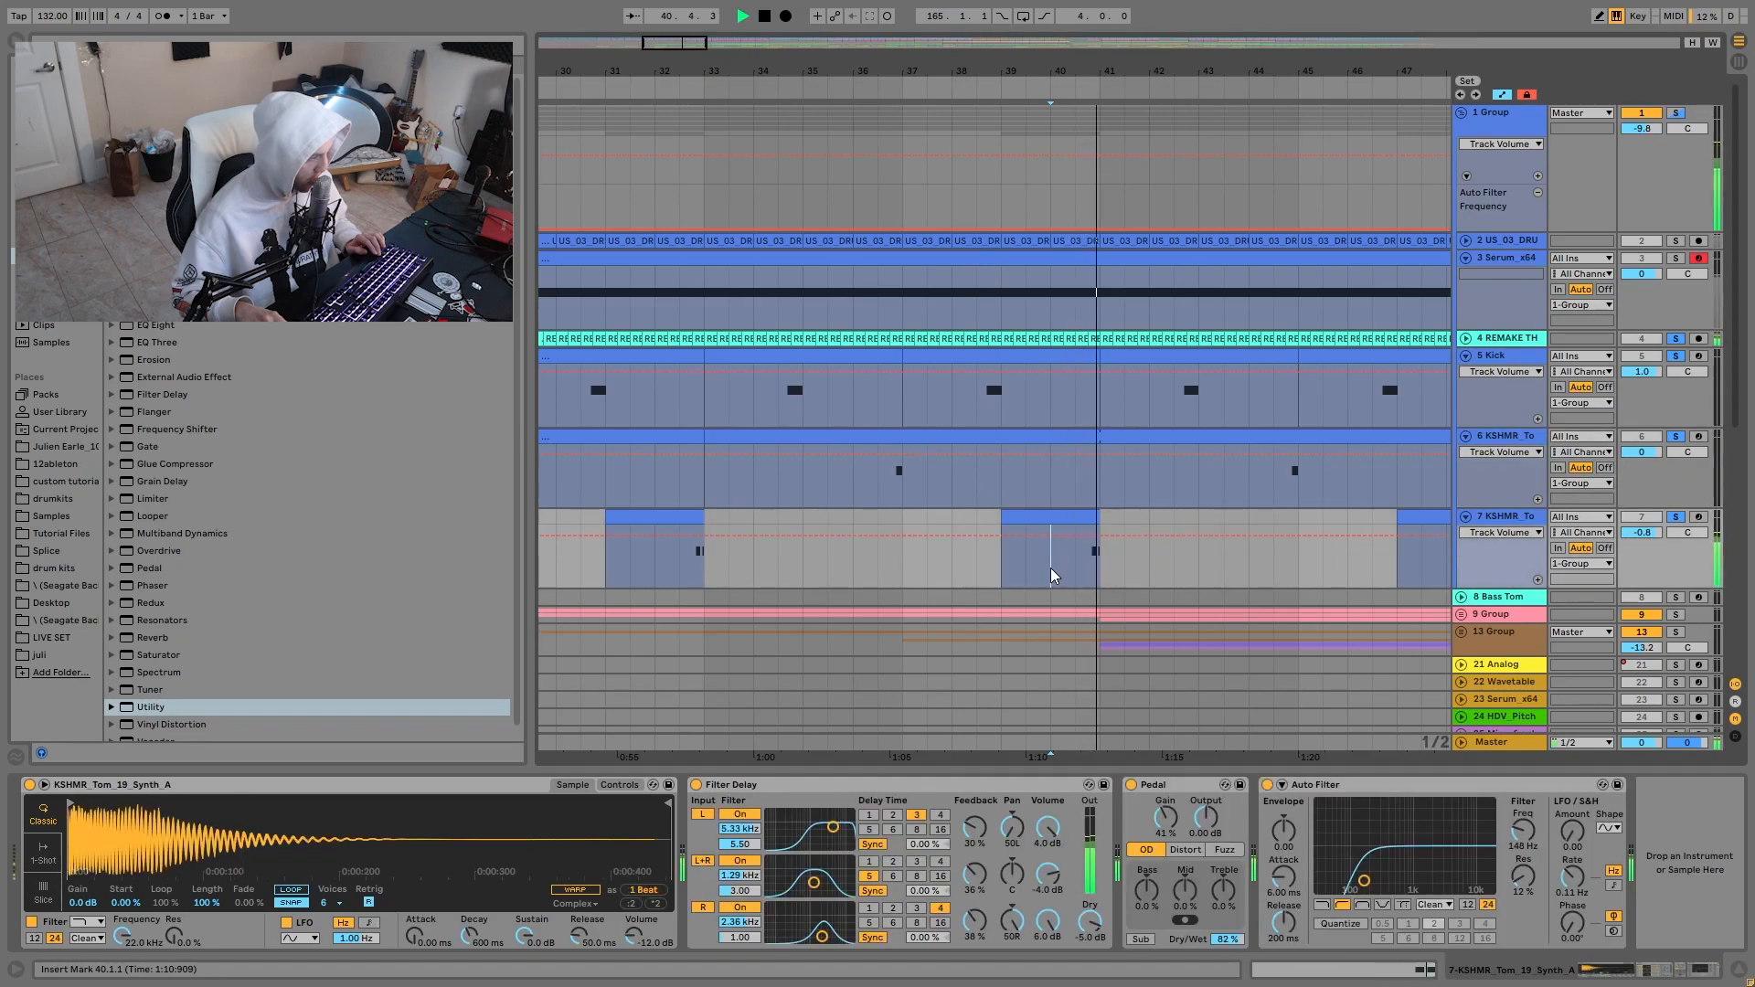
key(space)
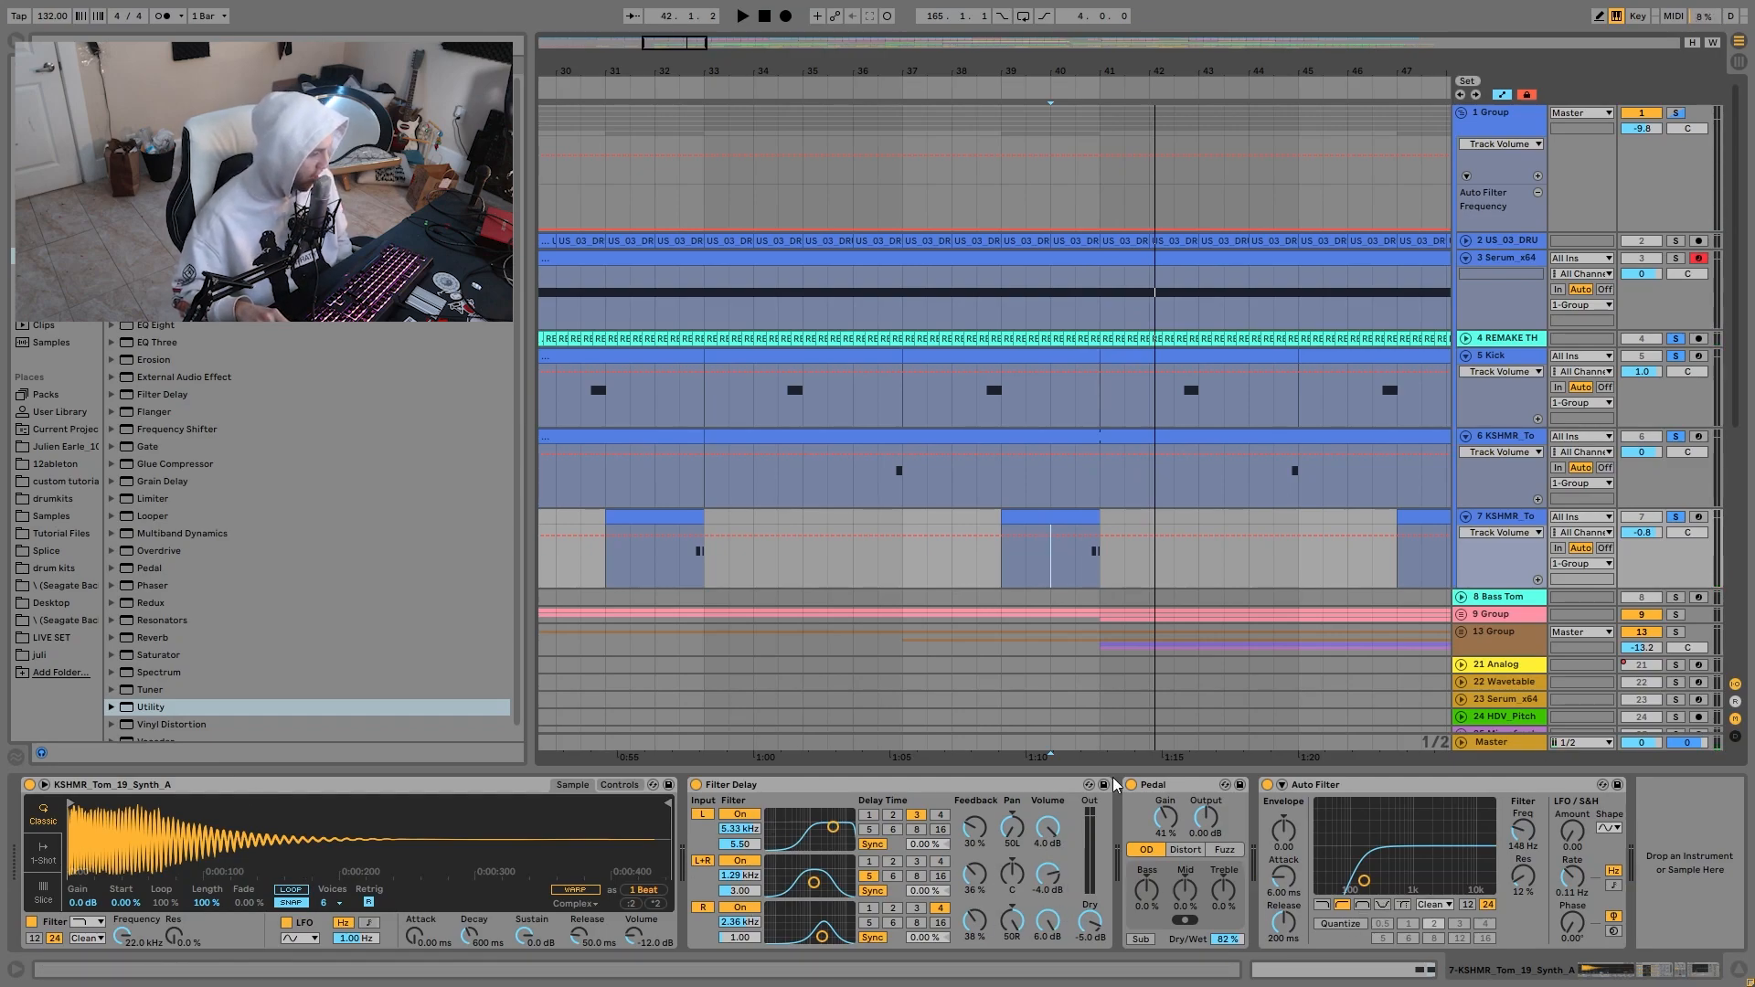
Show the devices of track 6 KSHMR_To and play its tom note near bar 37.
click(1529, 439)
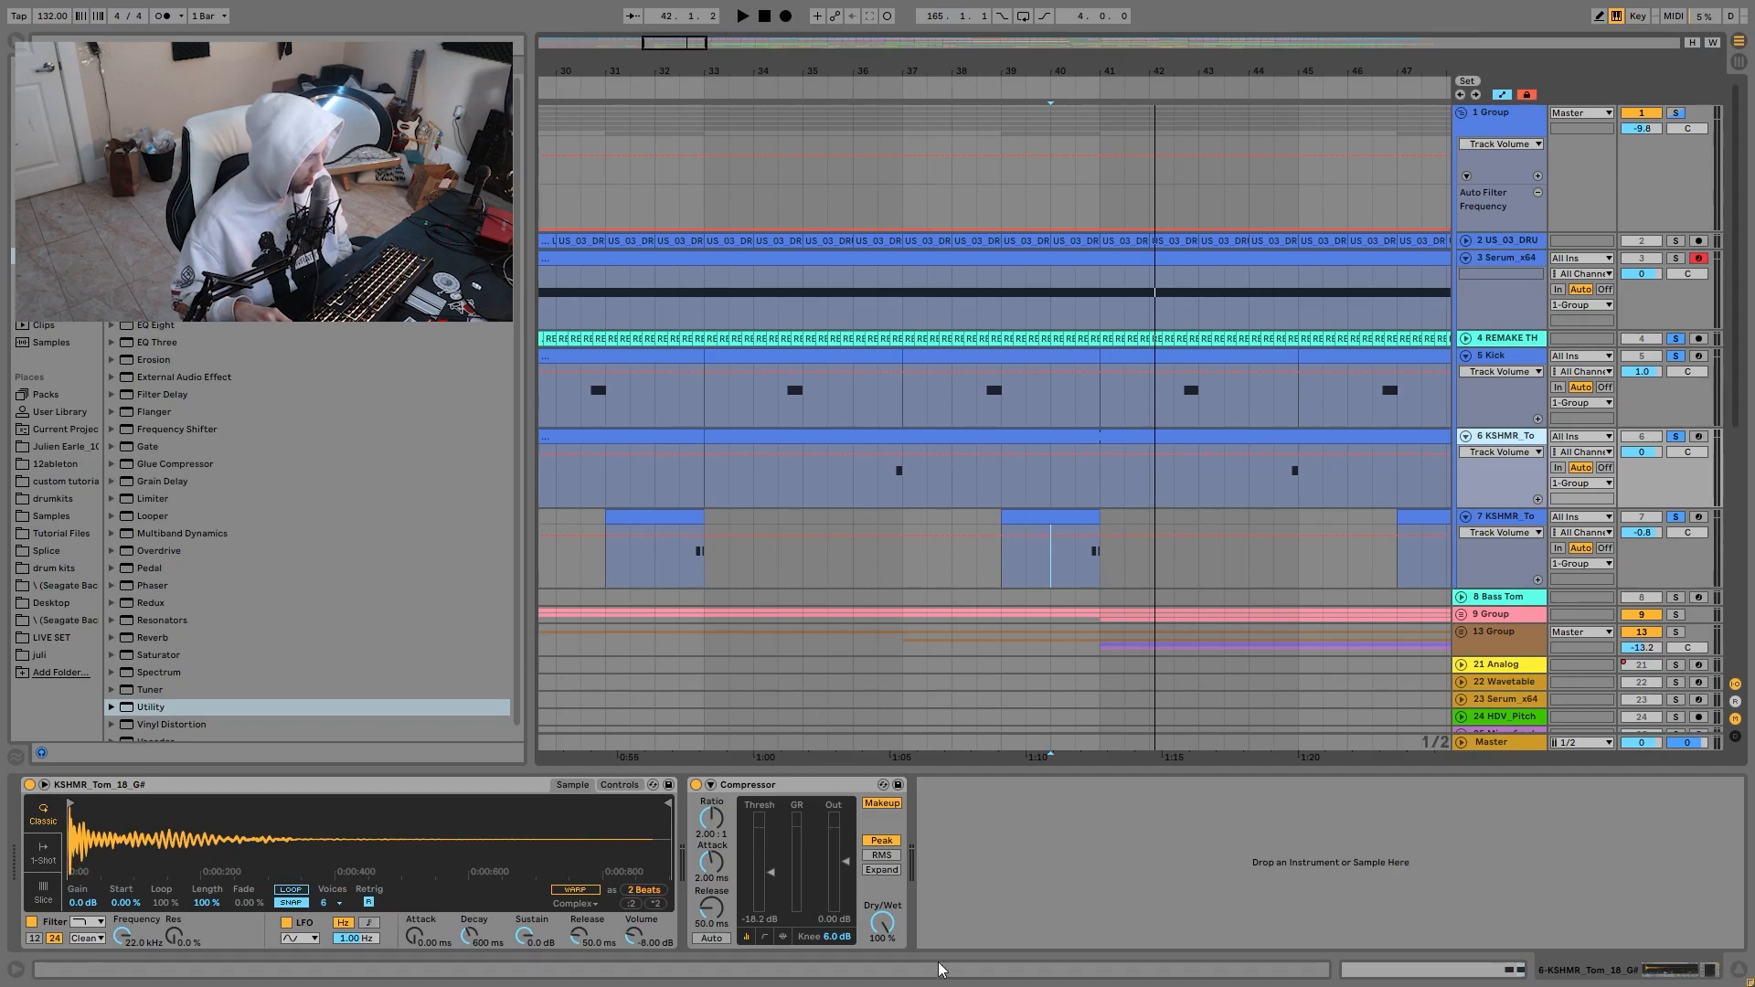
click(880, 498)
key(space)
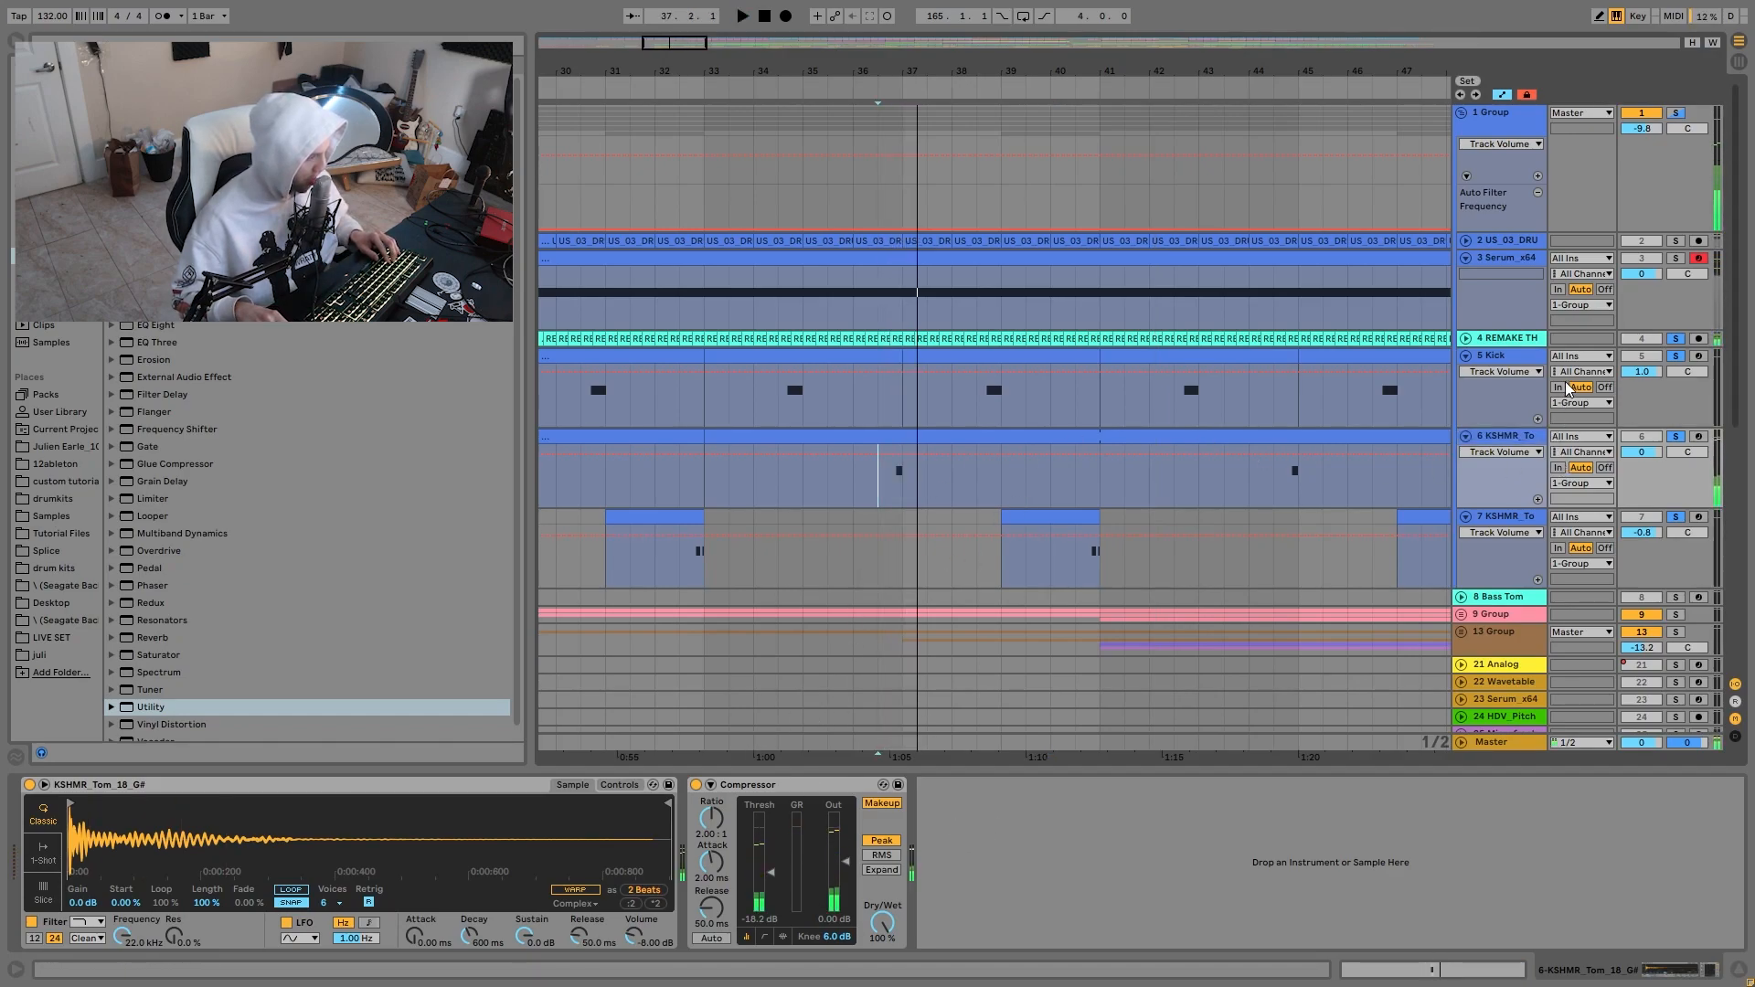
Show the 5 Kick track's sampler and play its note after bar 34.
click(1501, 356)
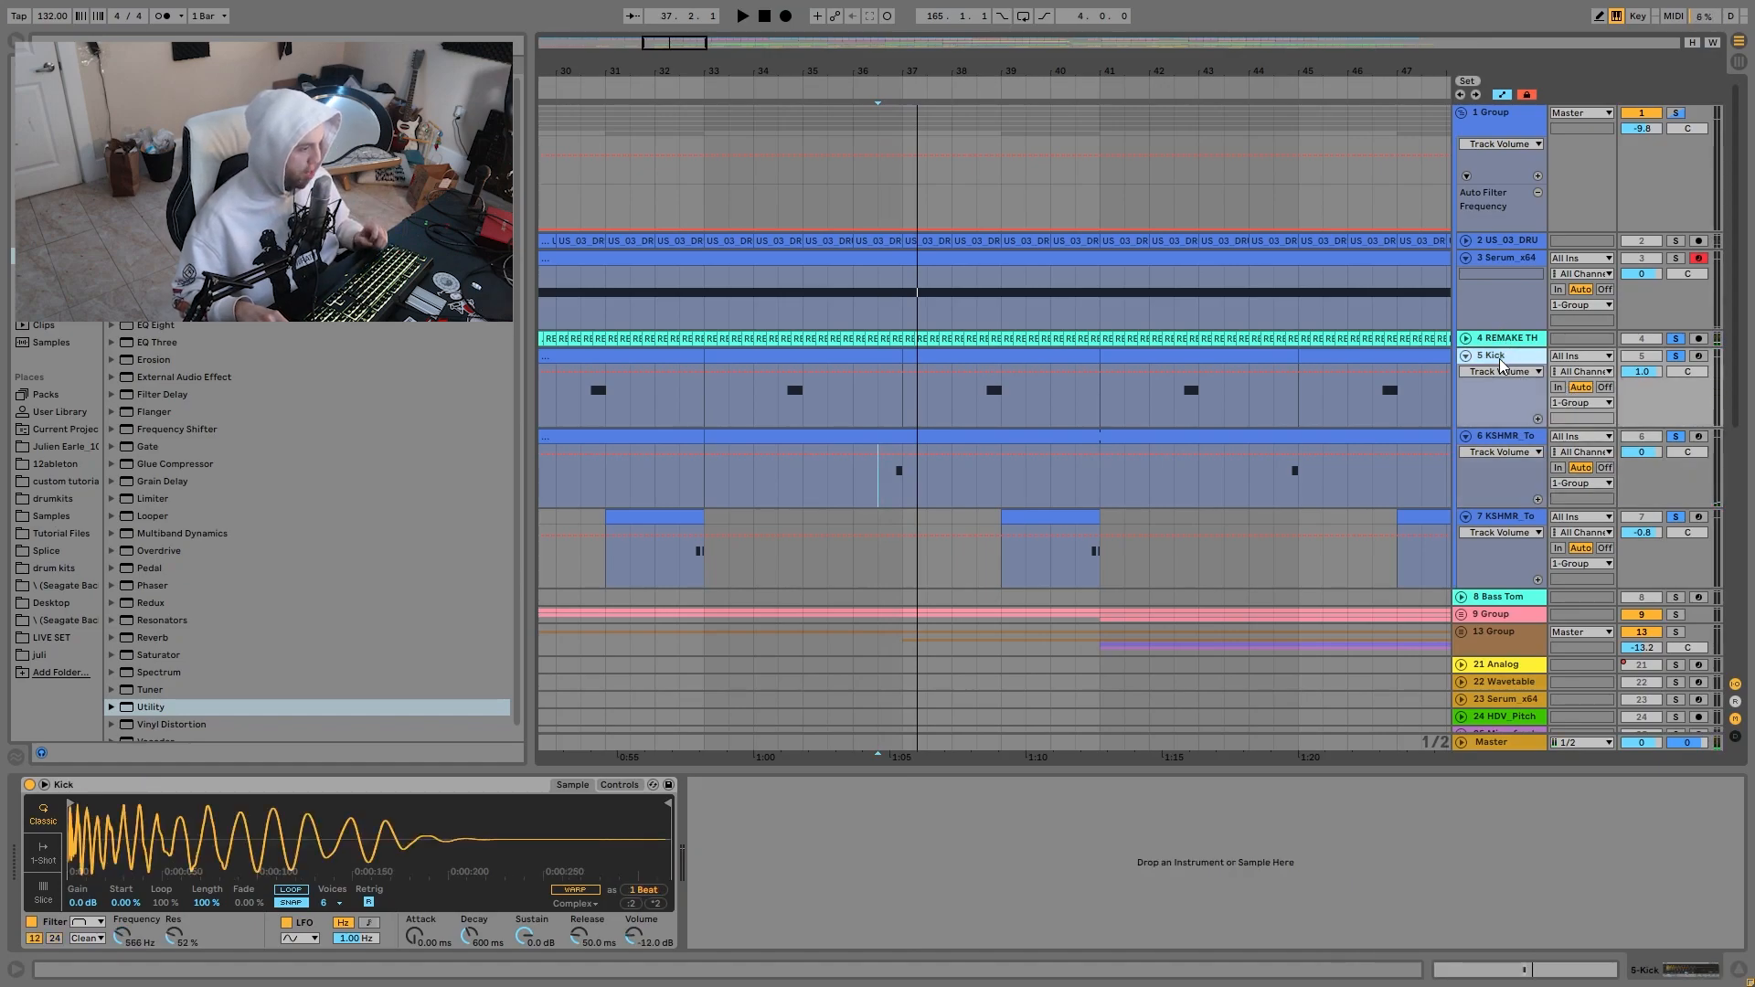
click(778, 402)
key(space)
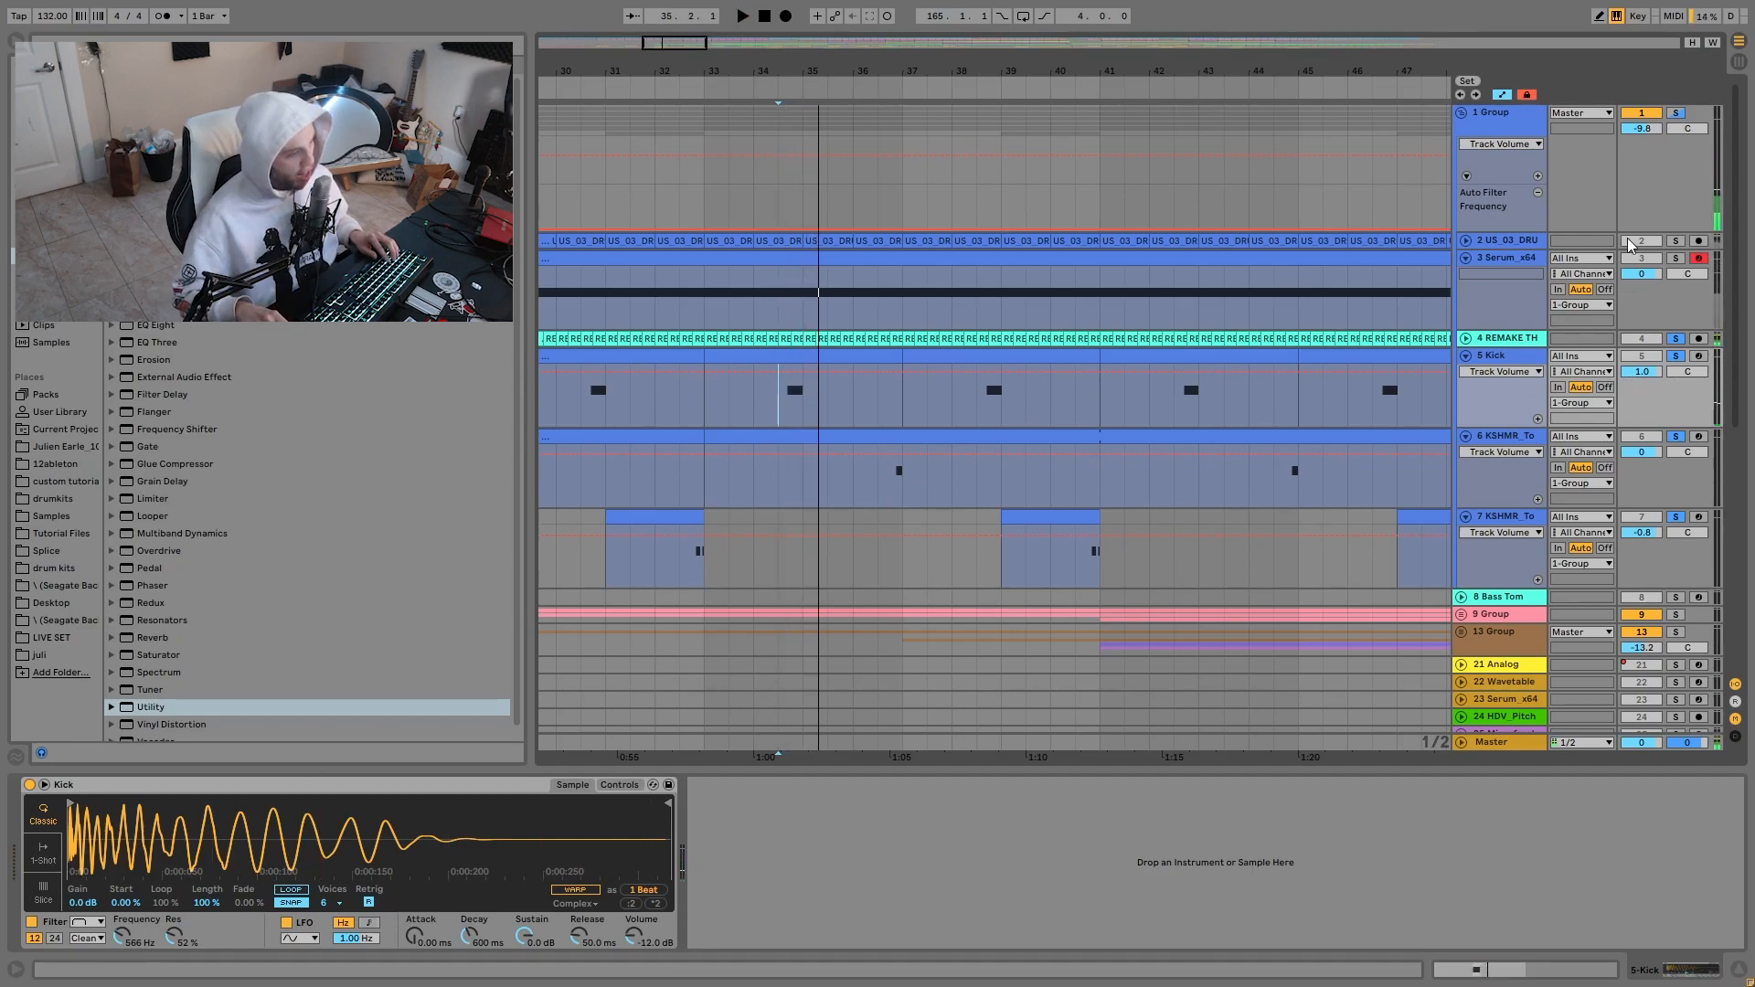
Play all of 1 Group's tracks together from bar 33 with the individual track solos cleared.
click(714, 422)
mouse_move(704, 411)
mouse_down()
mouse_move(831, 408)
mouse_move(714, 409)
mouse_up()
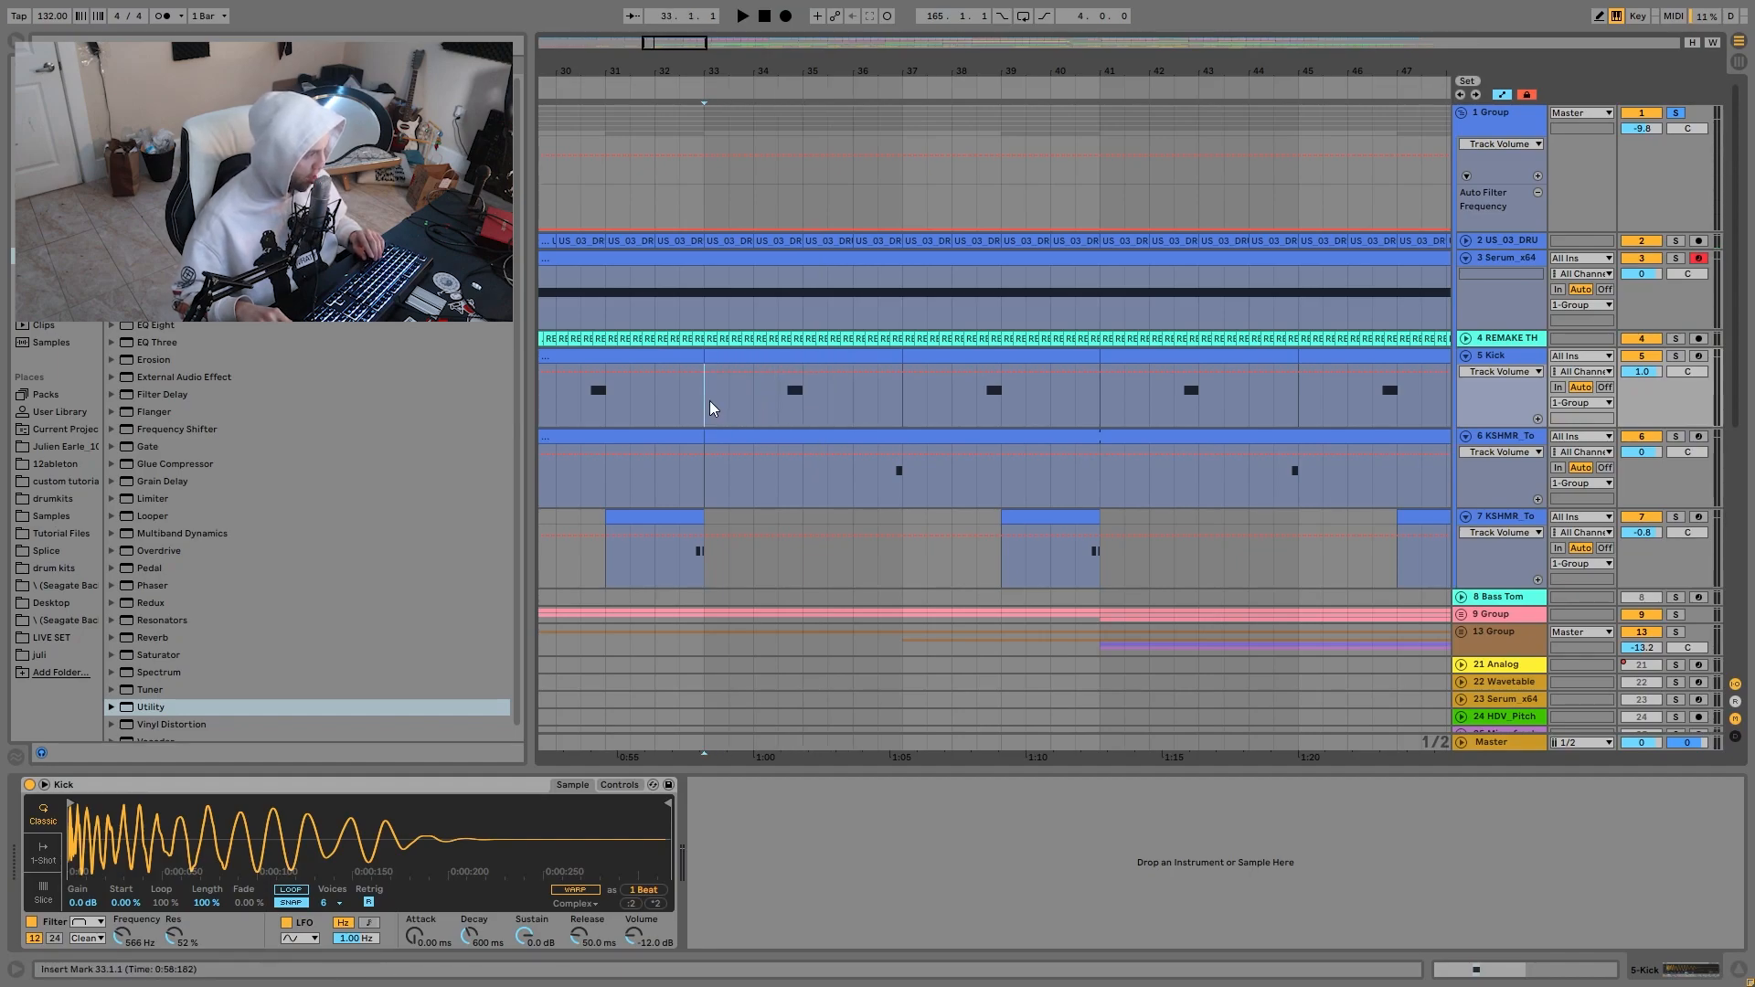
key(space)
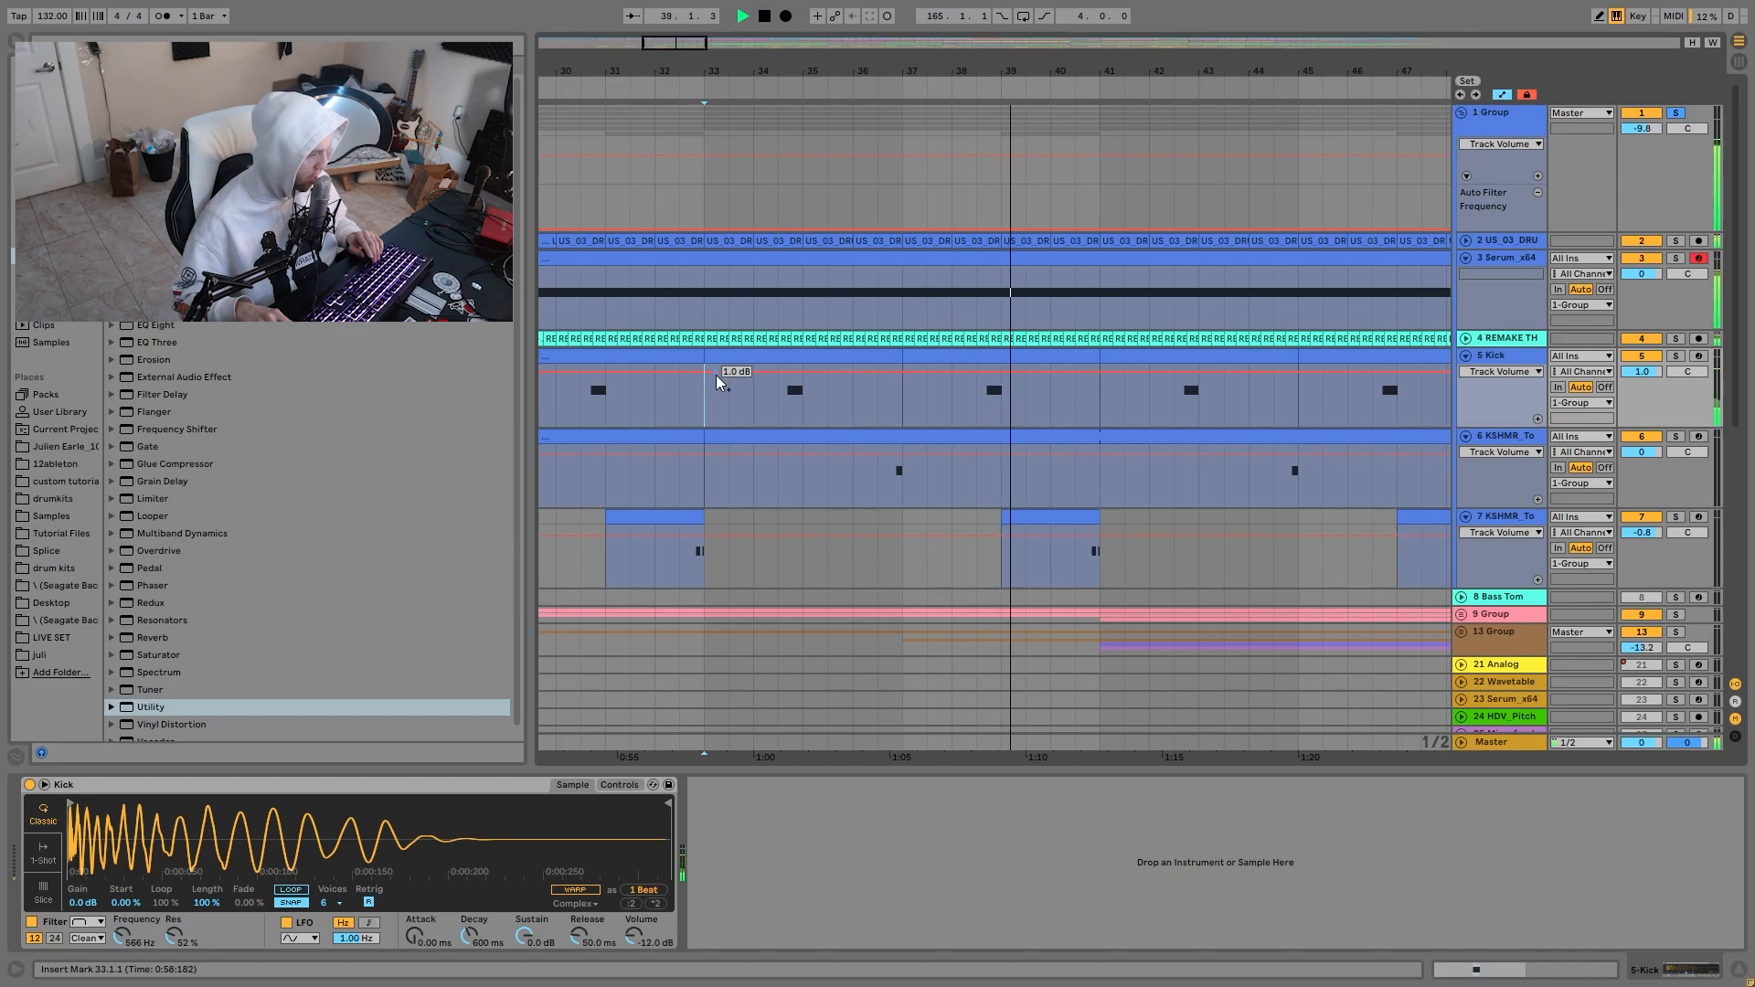
key(space)
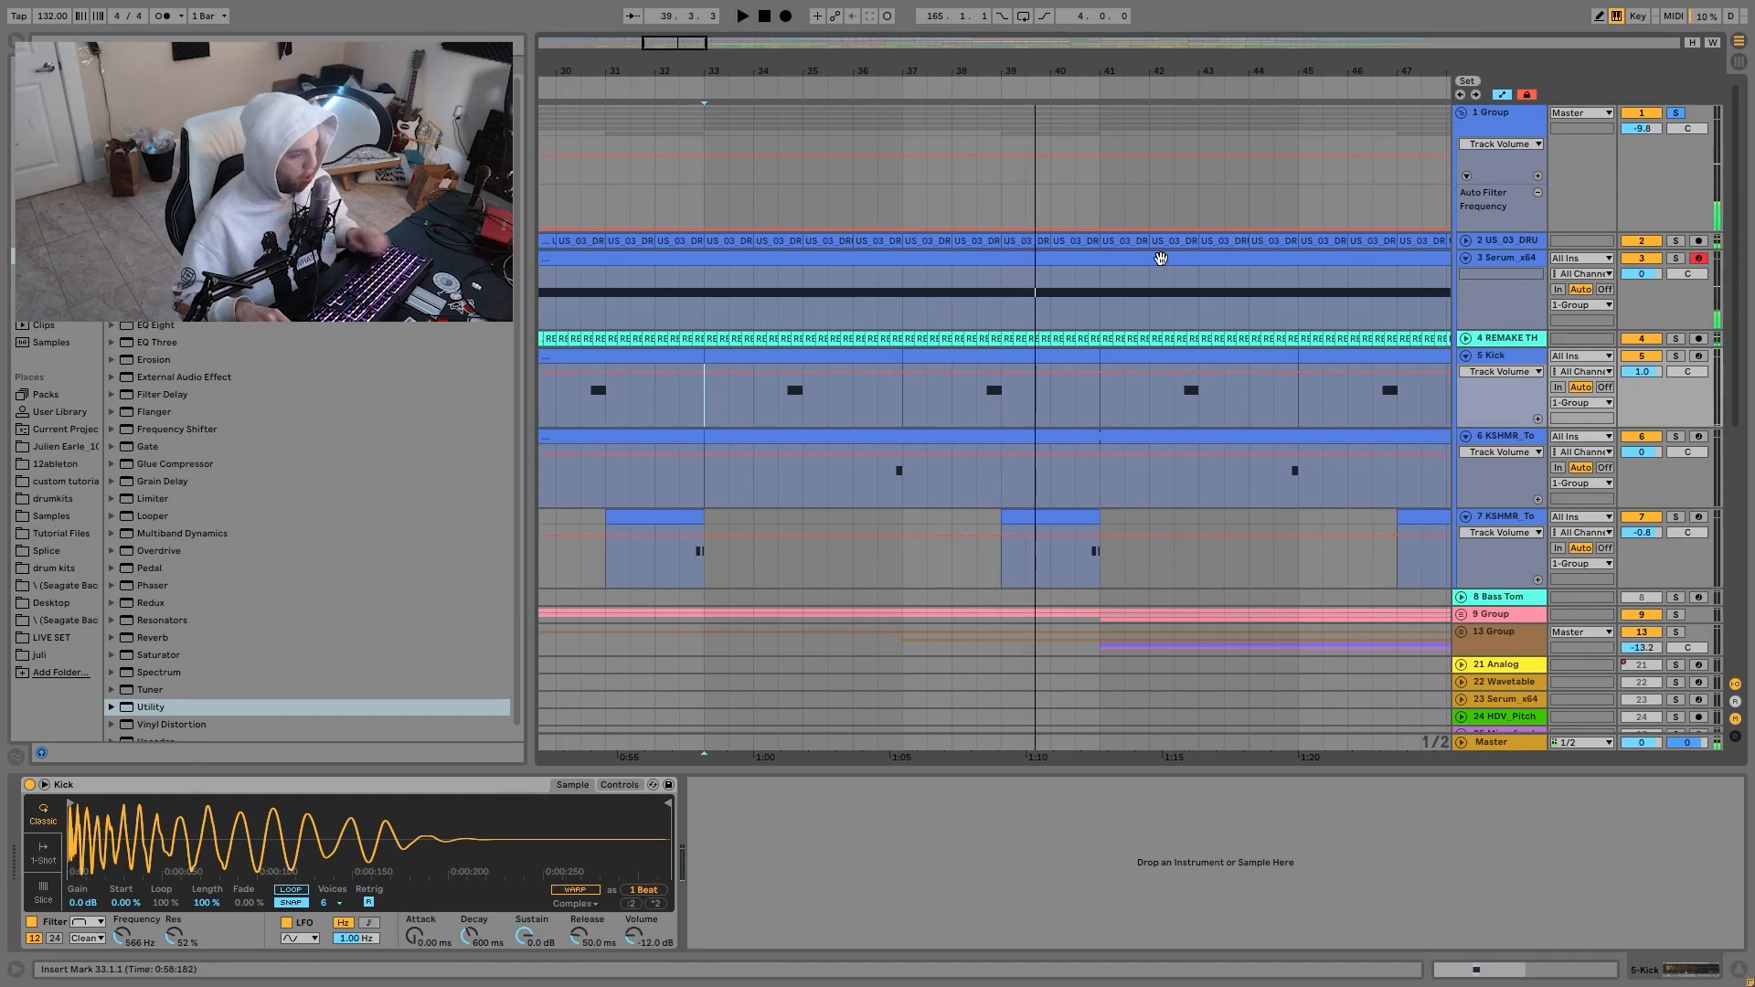
Show 1 Group's effects chain, select its EQ Eight and compare playback with the Limiter bypassed and enabled.
click(1495, 134)
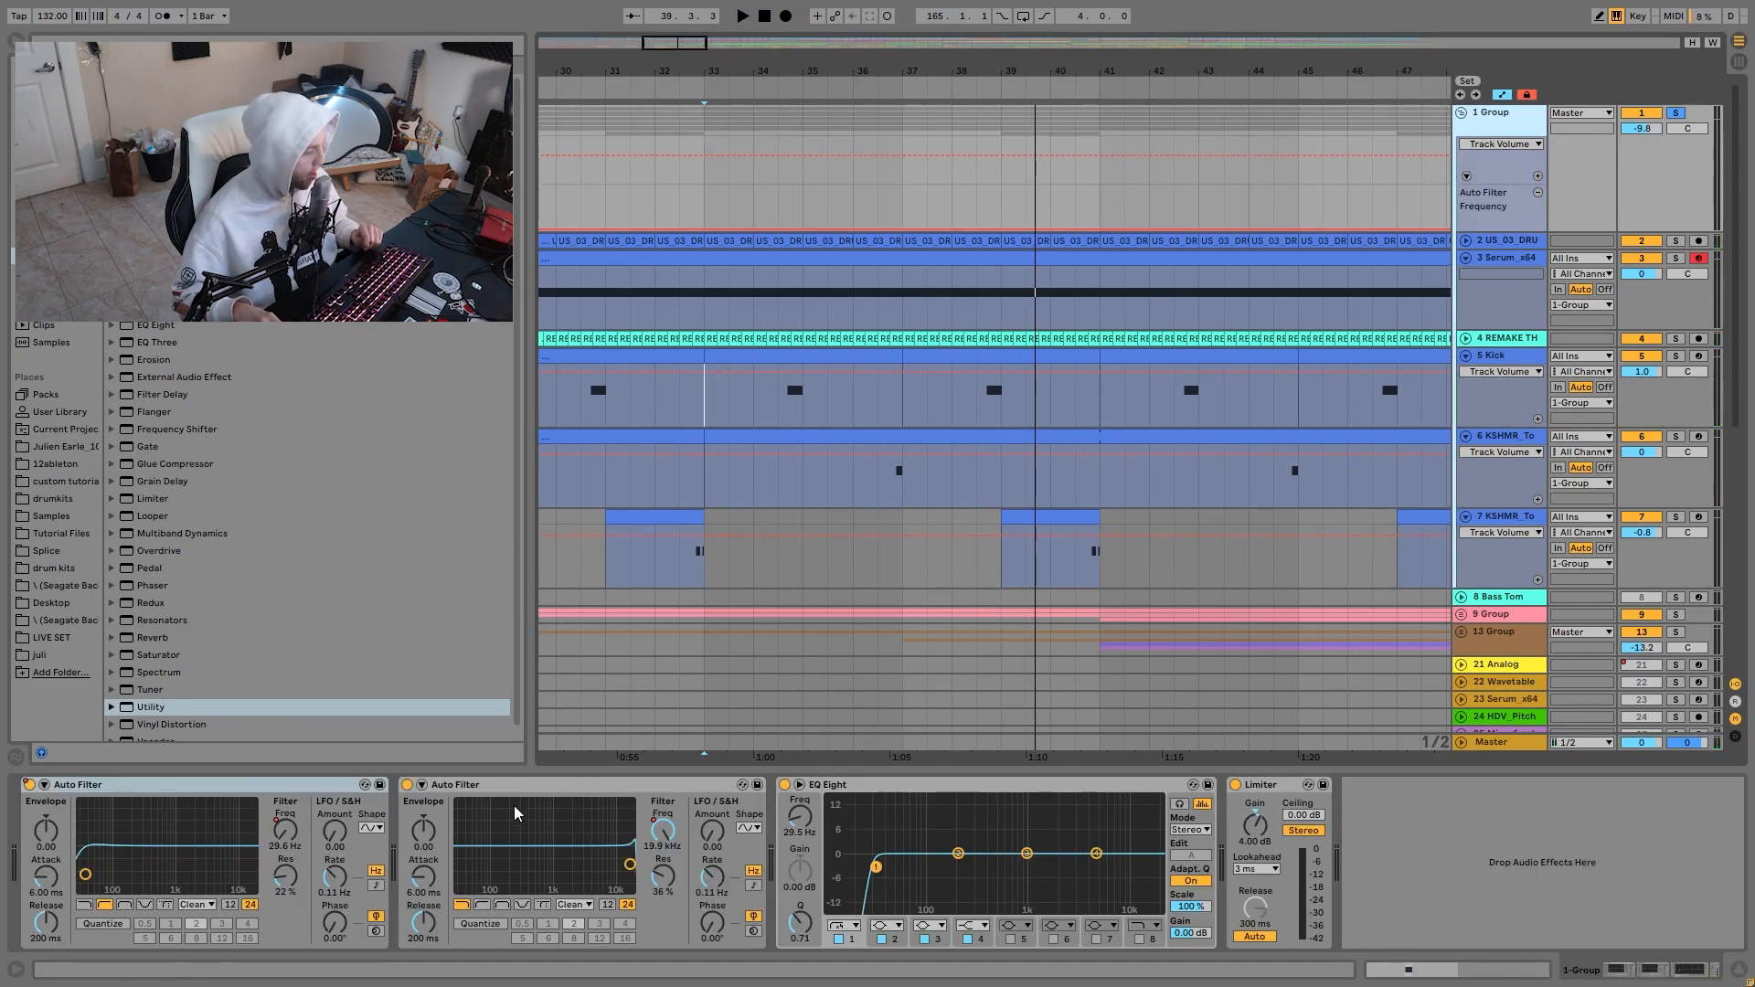
click(846, 788)
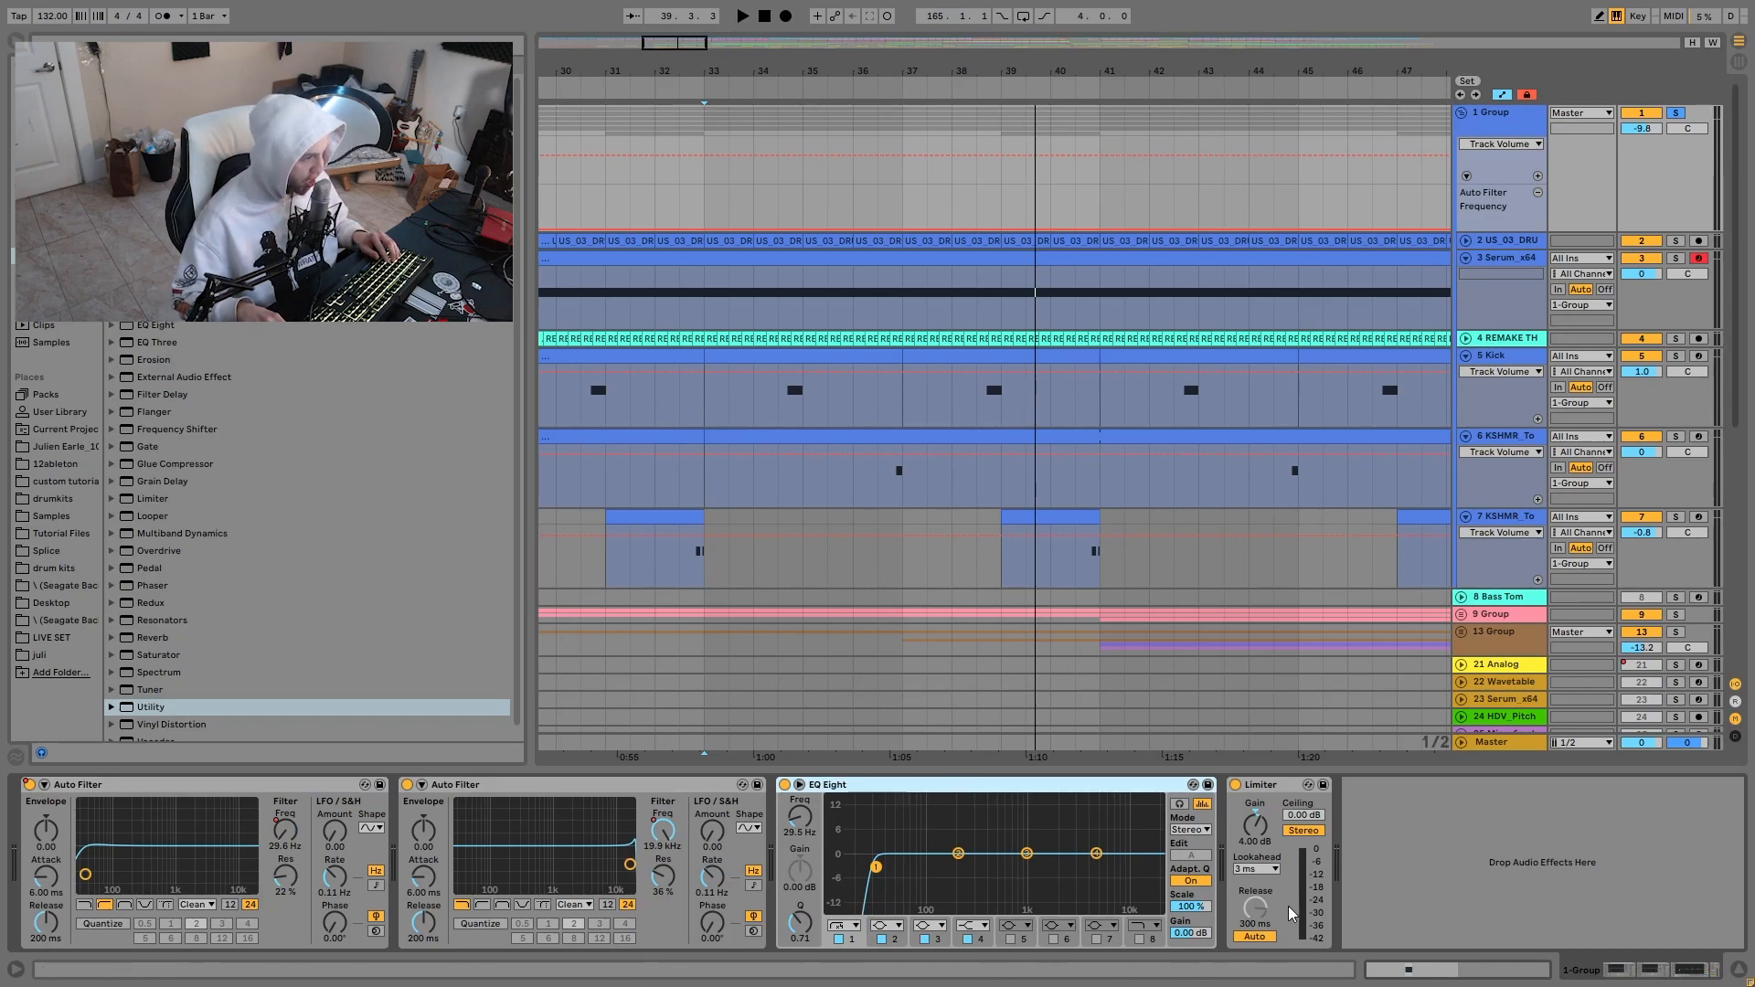
key(space)
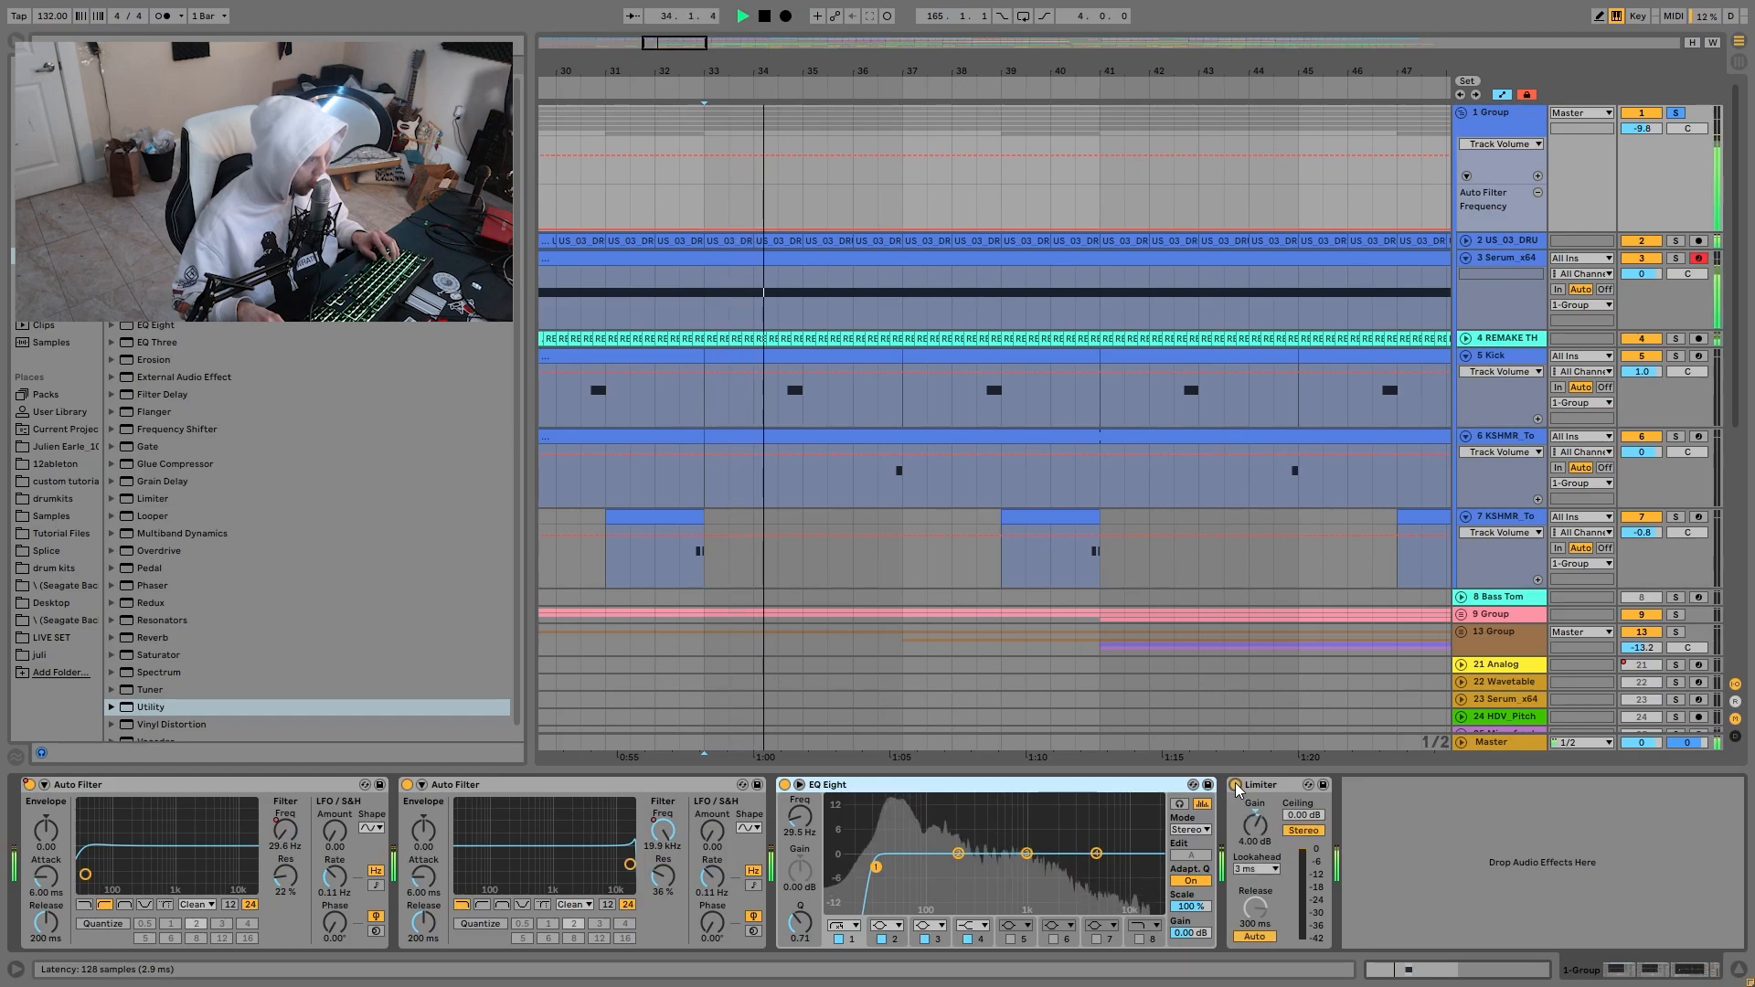
key(space)
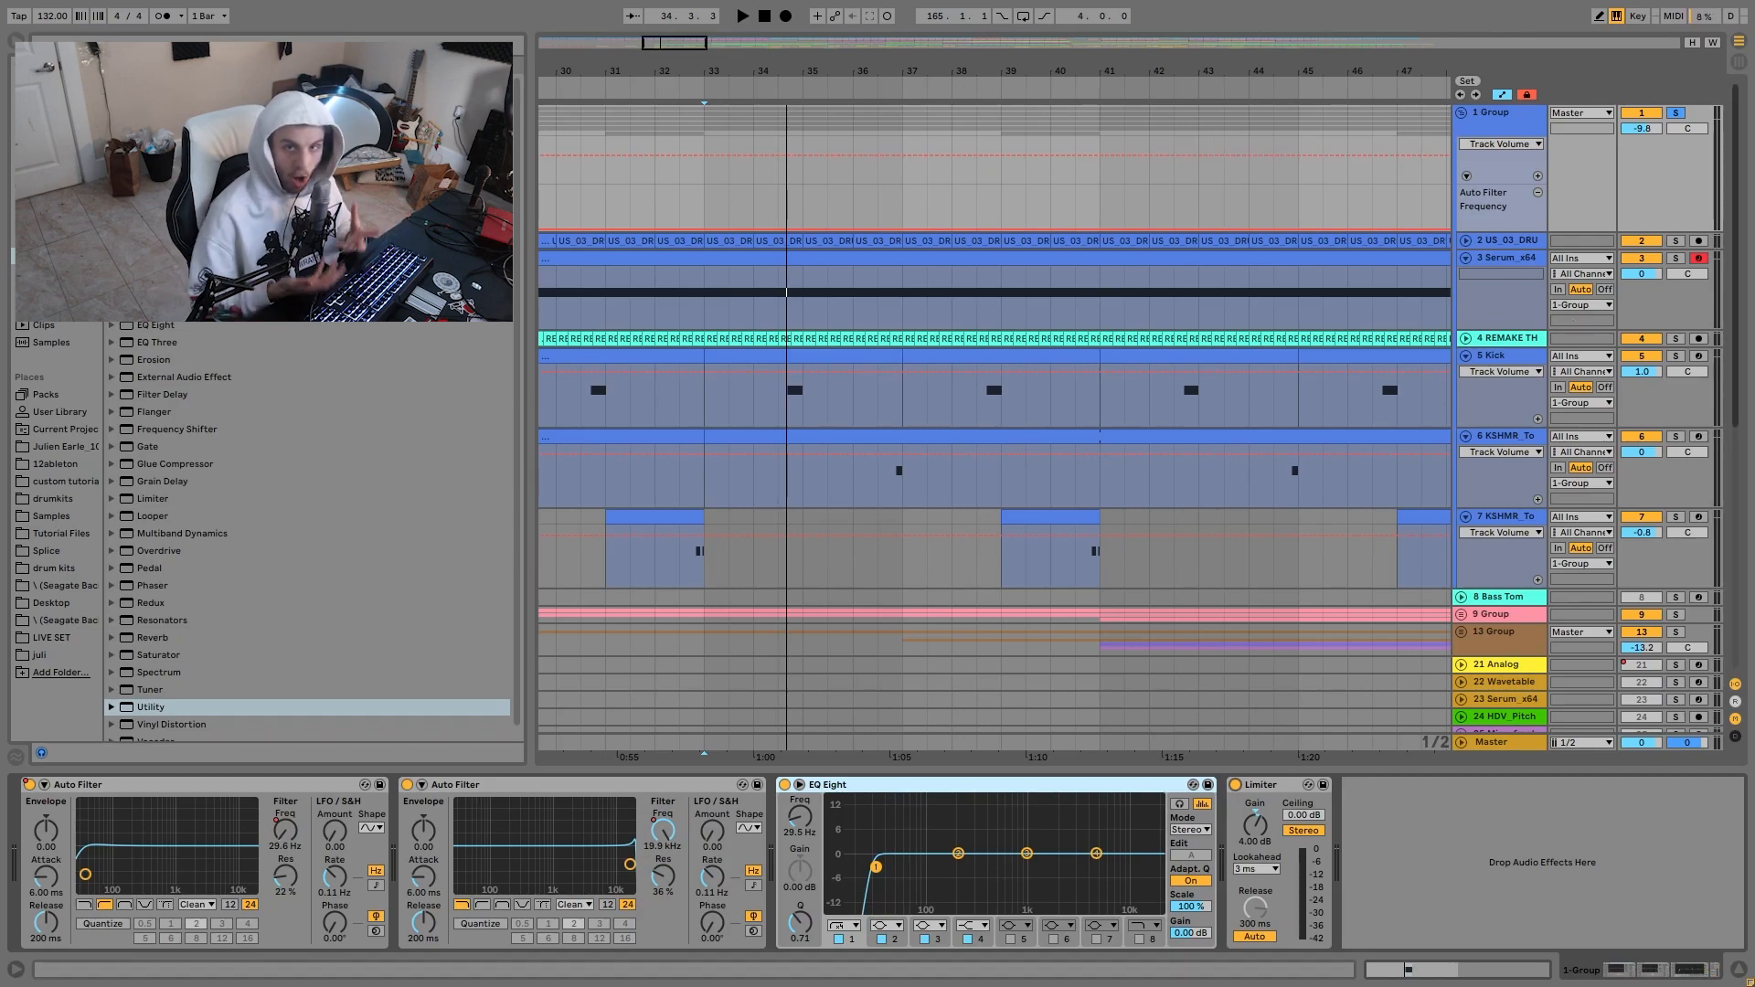
key(space)
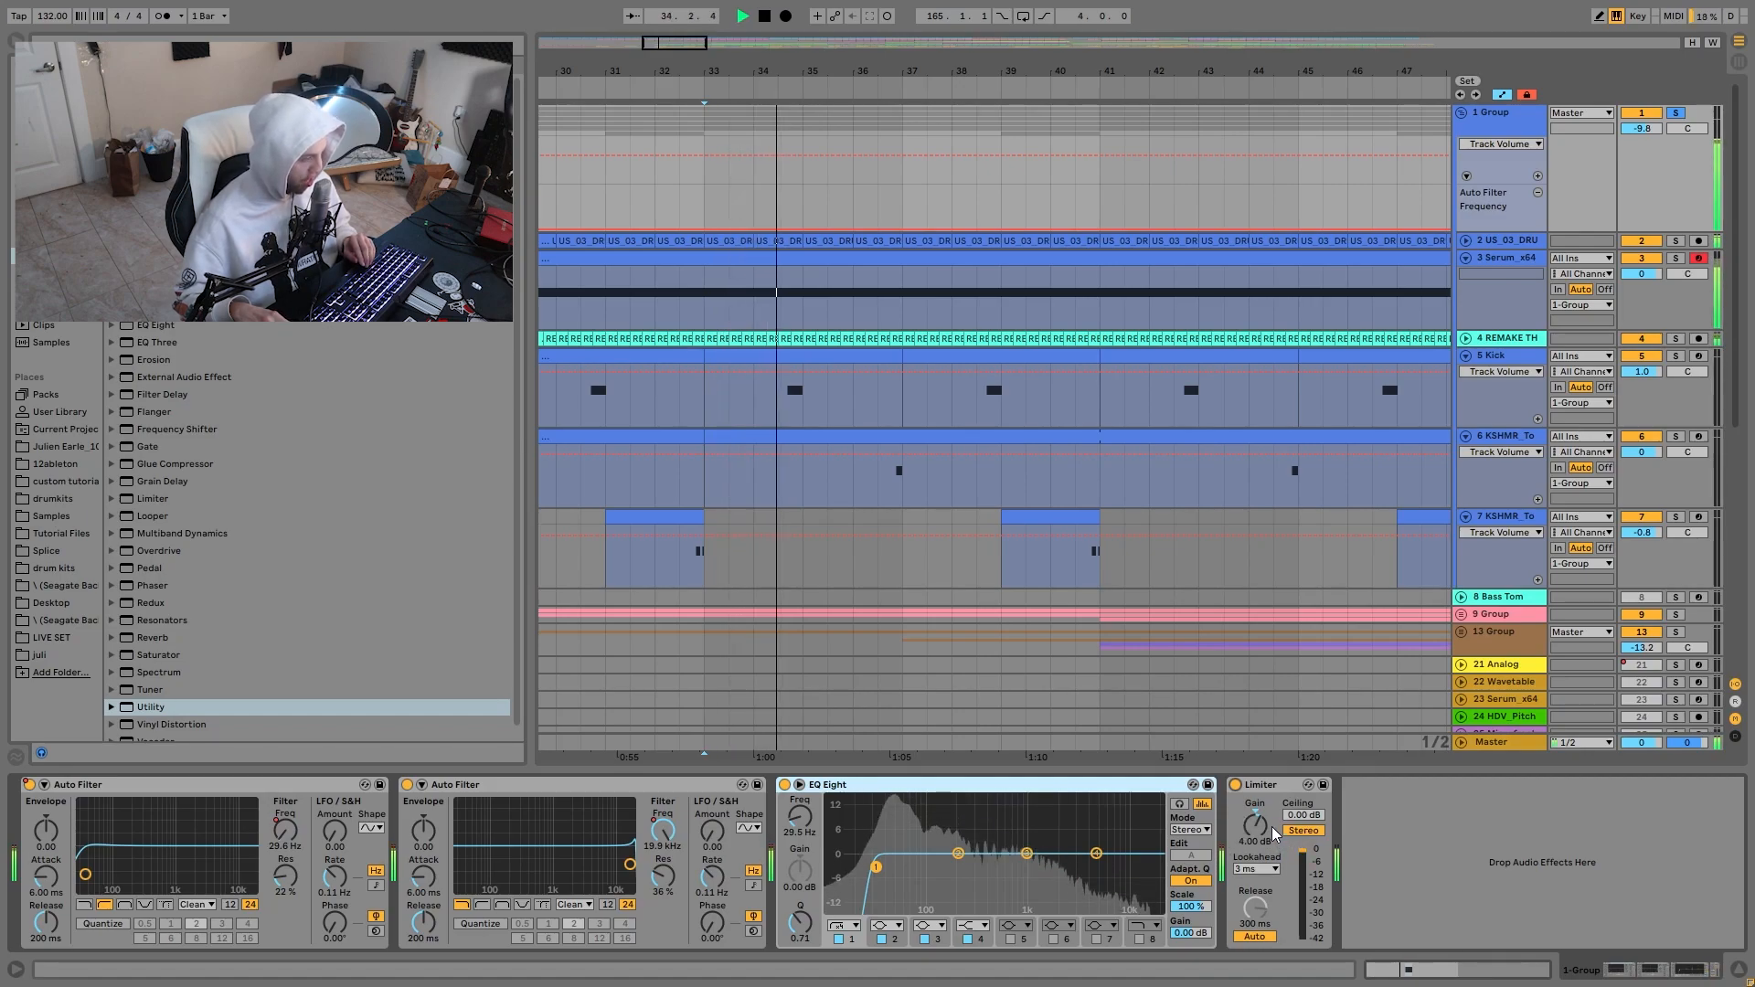
Stop playback and show 1 Group's Auto Filter Frequency automation across the whole arrangement.
key(space)
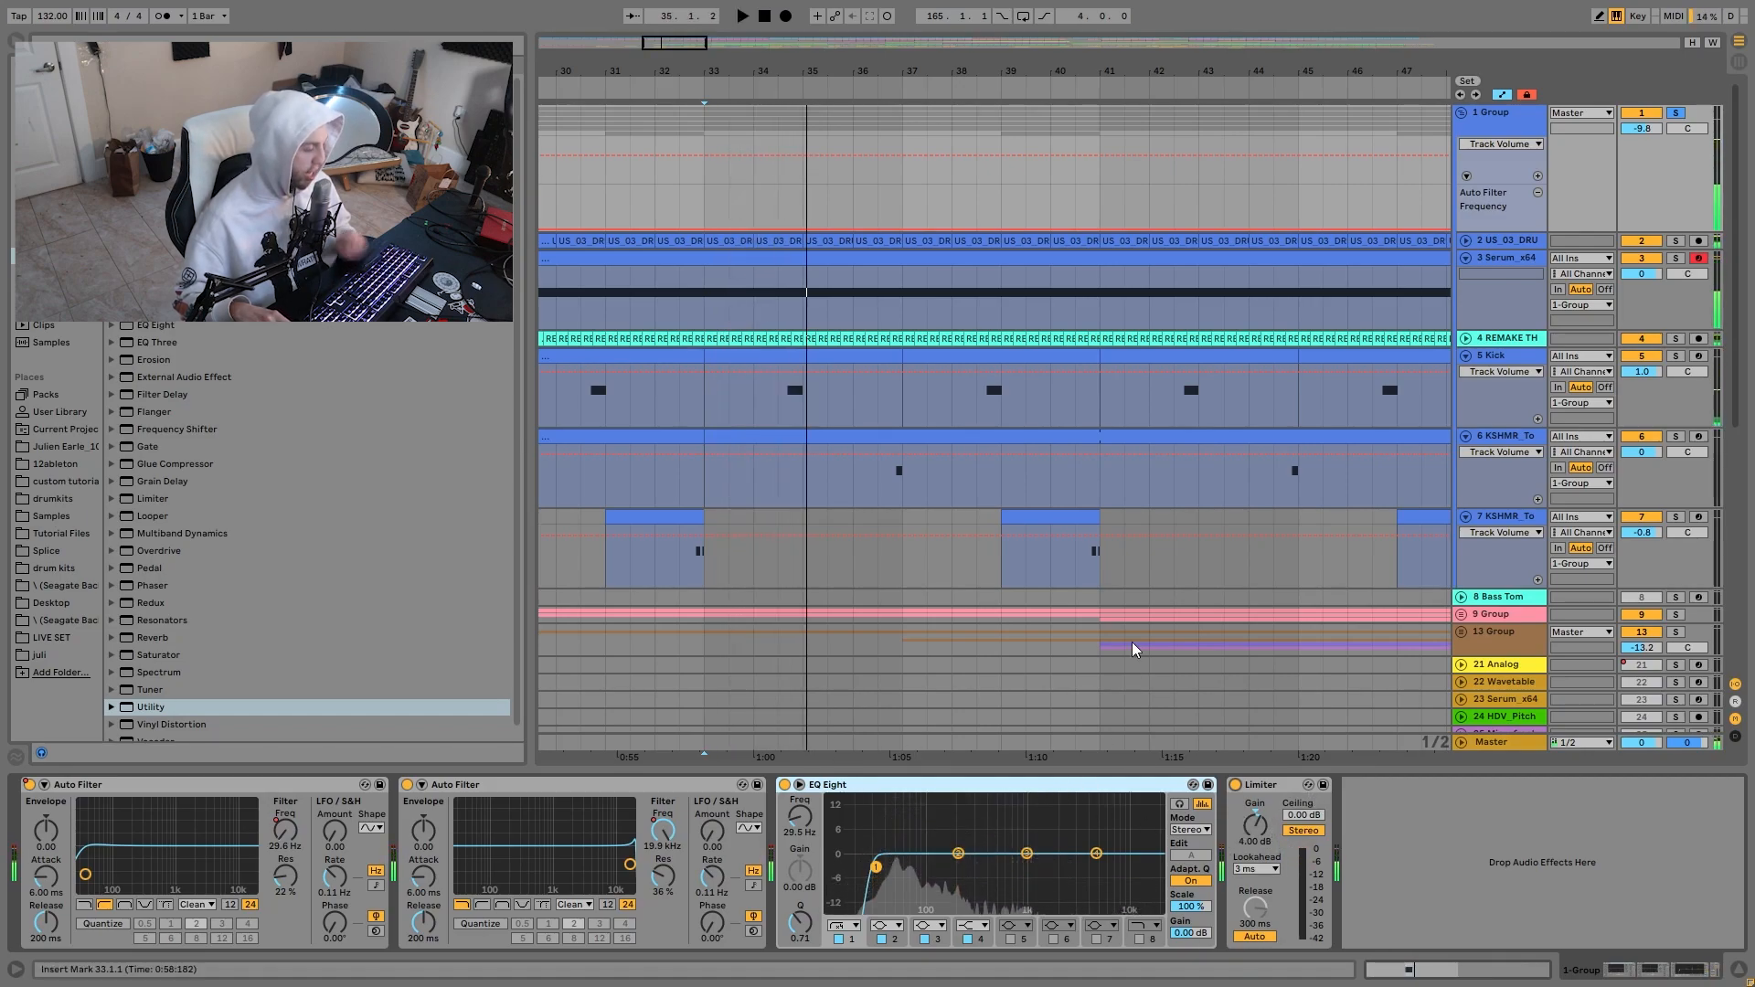
click(653, 847)
drag(803, 68, 802, 11)
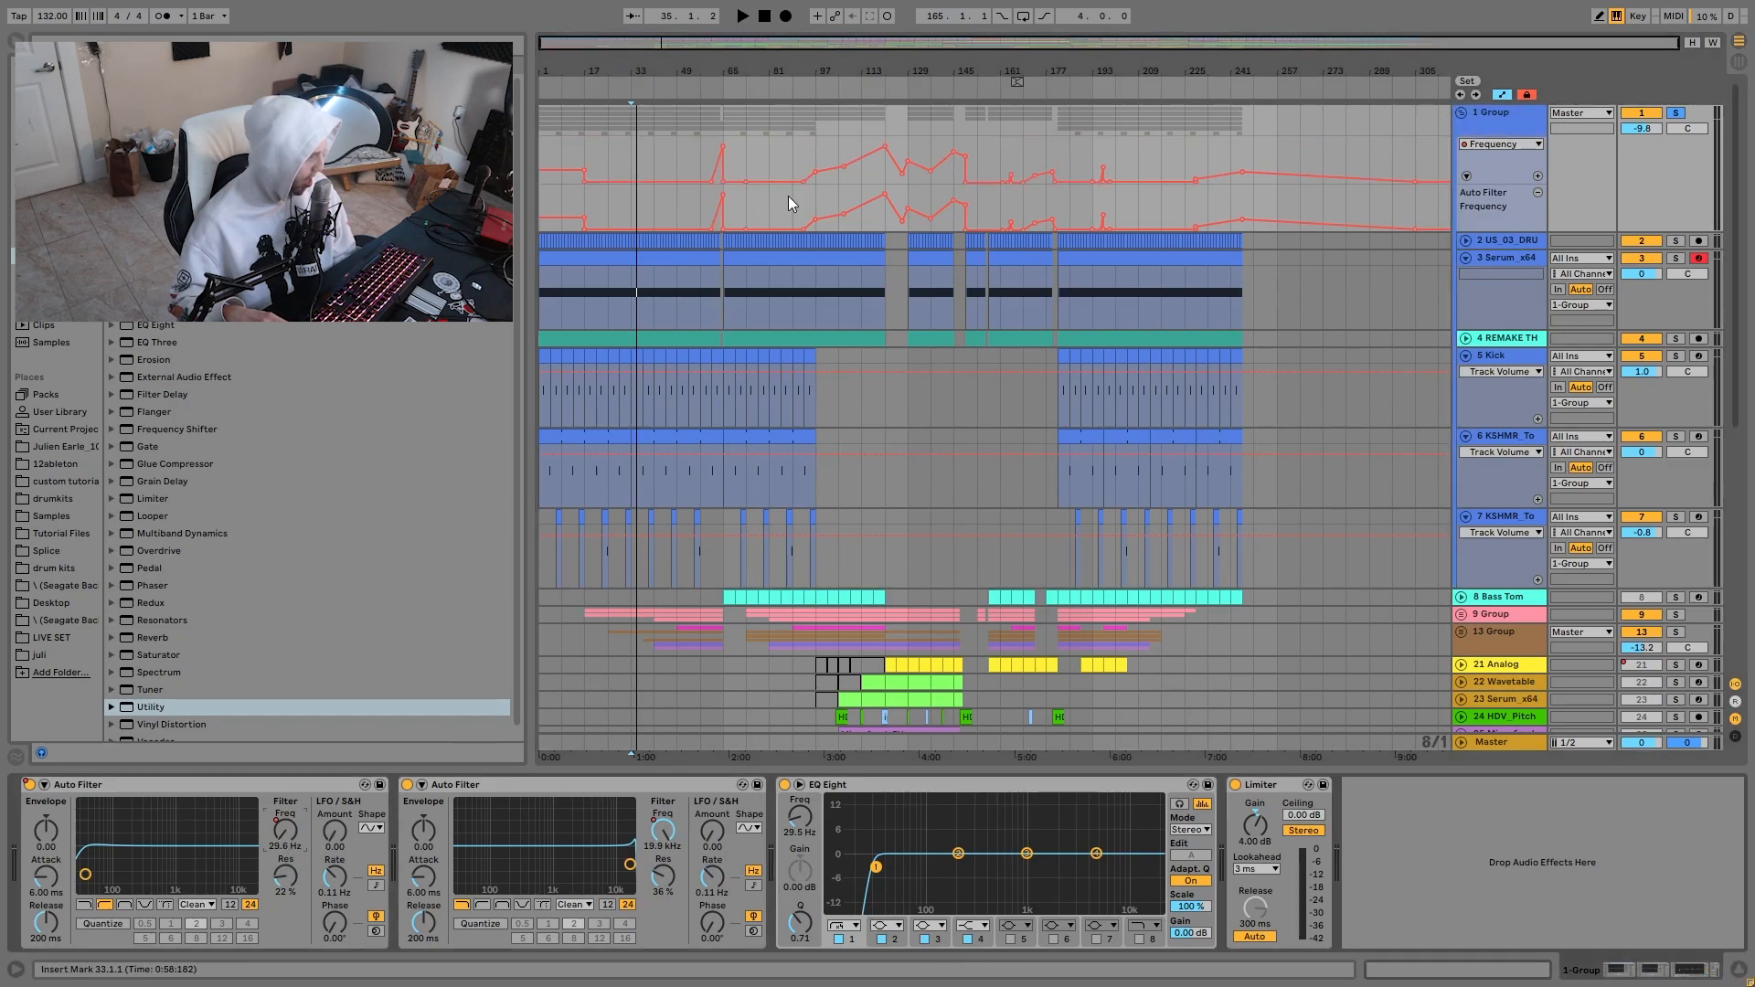
Play the soloed 1 Group through its filter automation from around bar 105 and from bar 113.
click(832, 144)
key(space)
click(857, 136)
key(space)
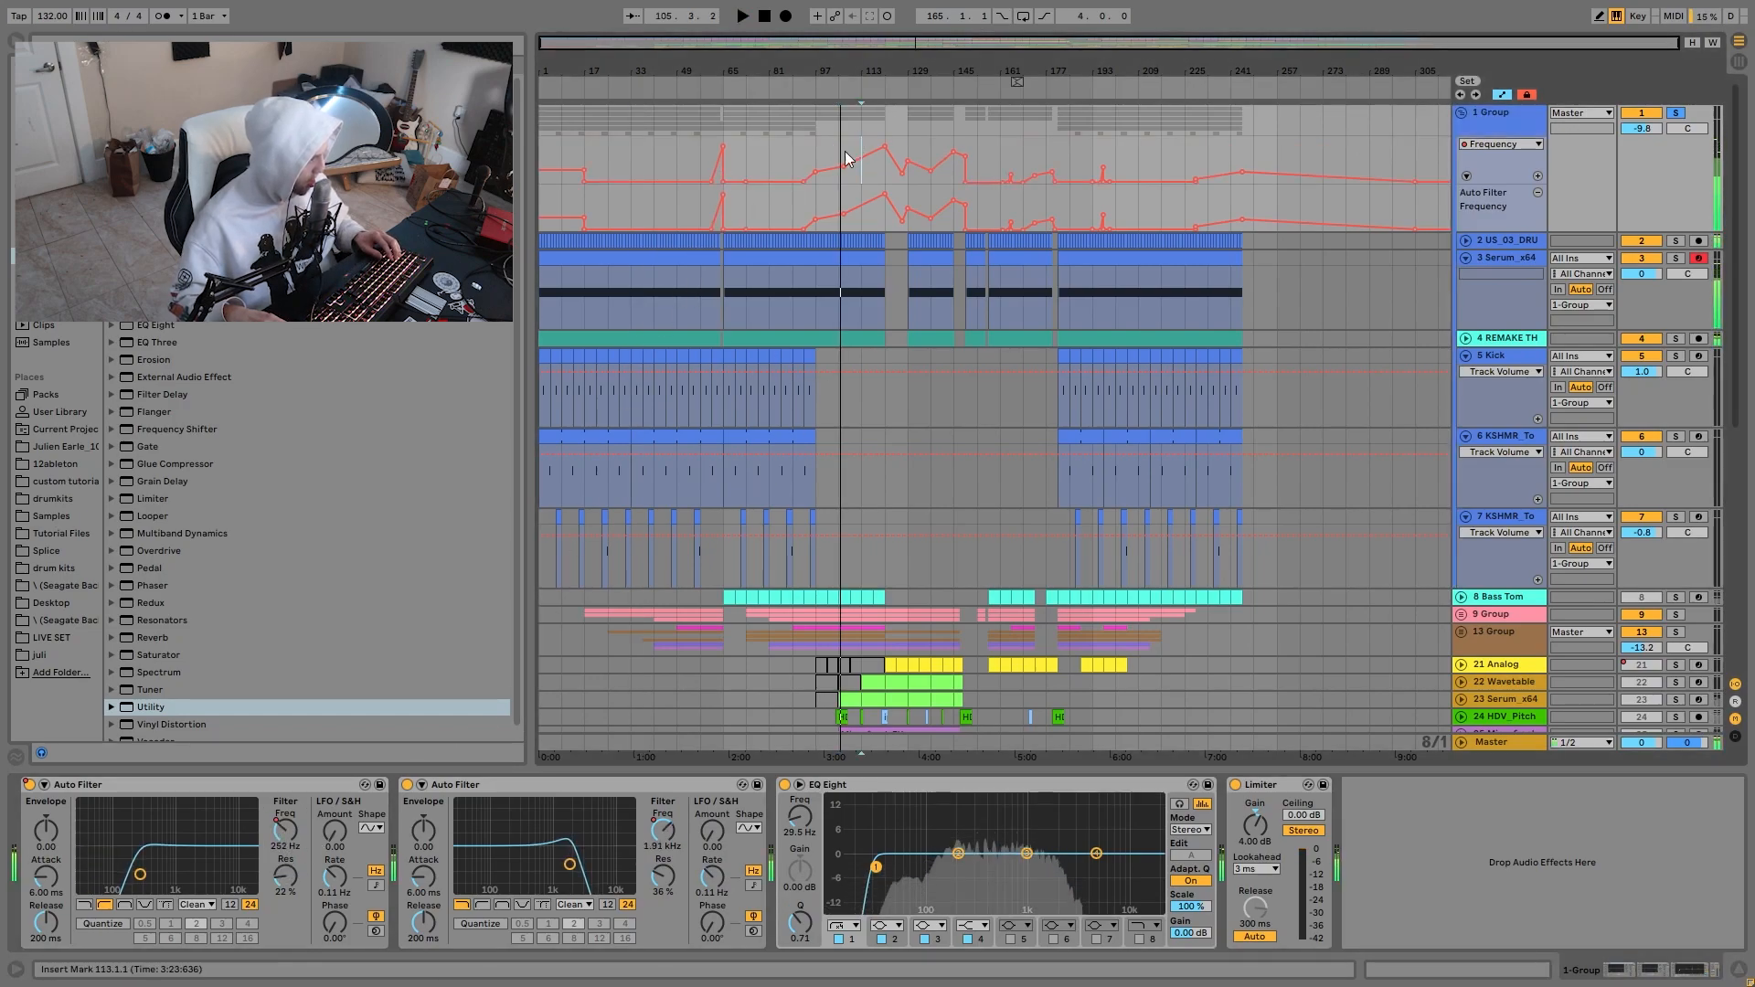
key(space)
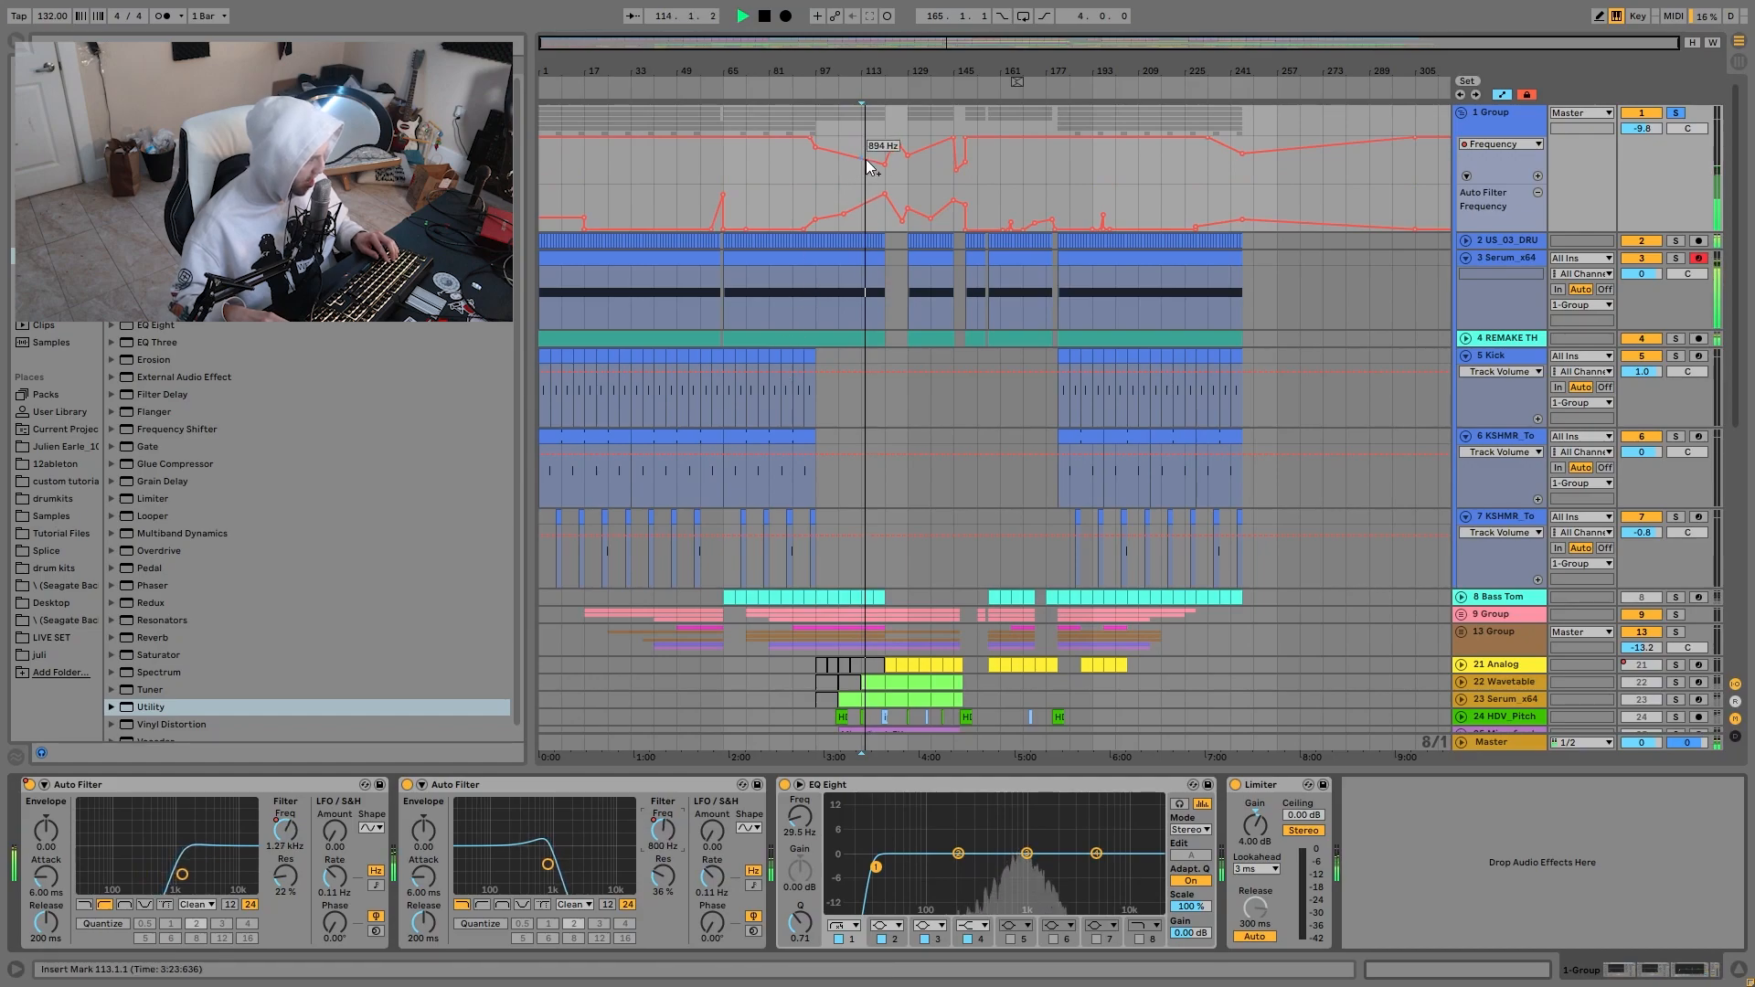
Clear the solo on 1 Group and play the filtered section within the full mix from bar 105.
click(1675, 113)
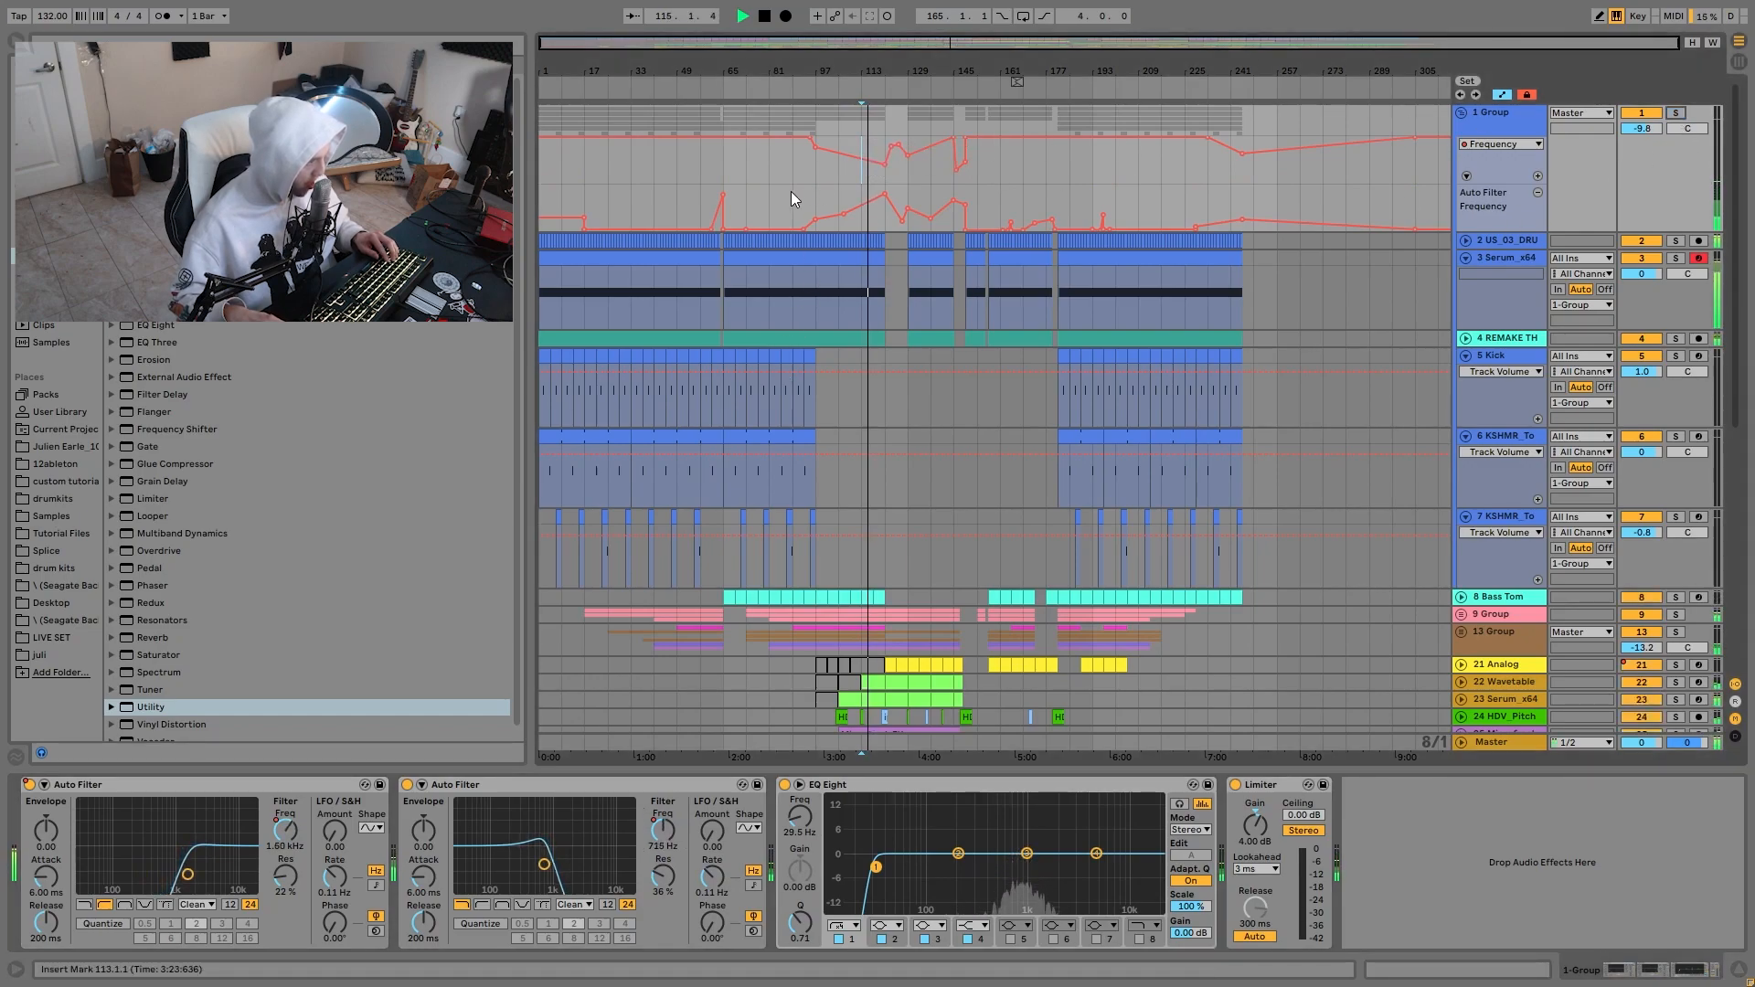
click(848, 178)
key(space)
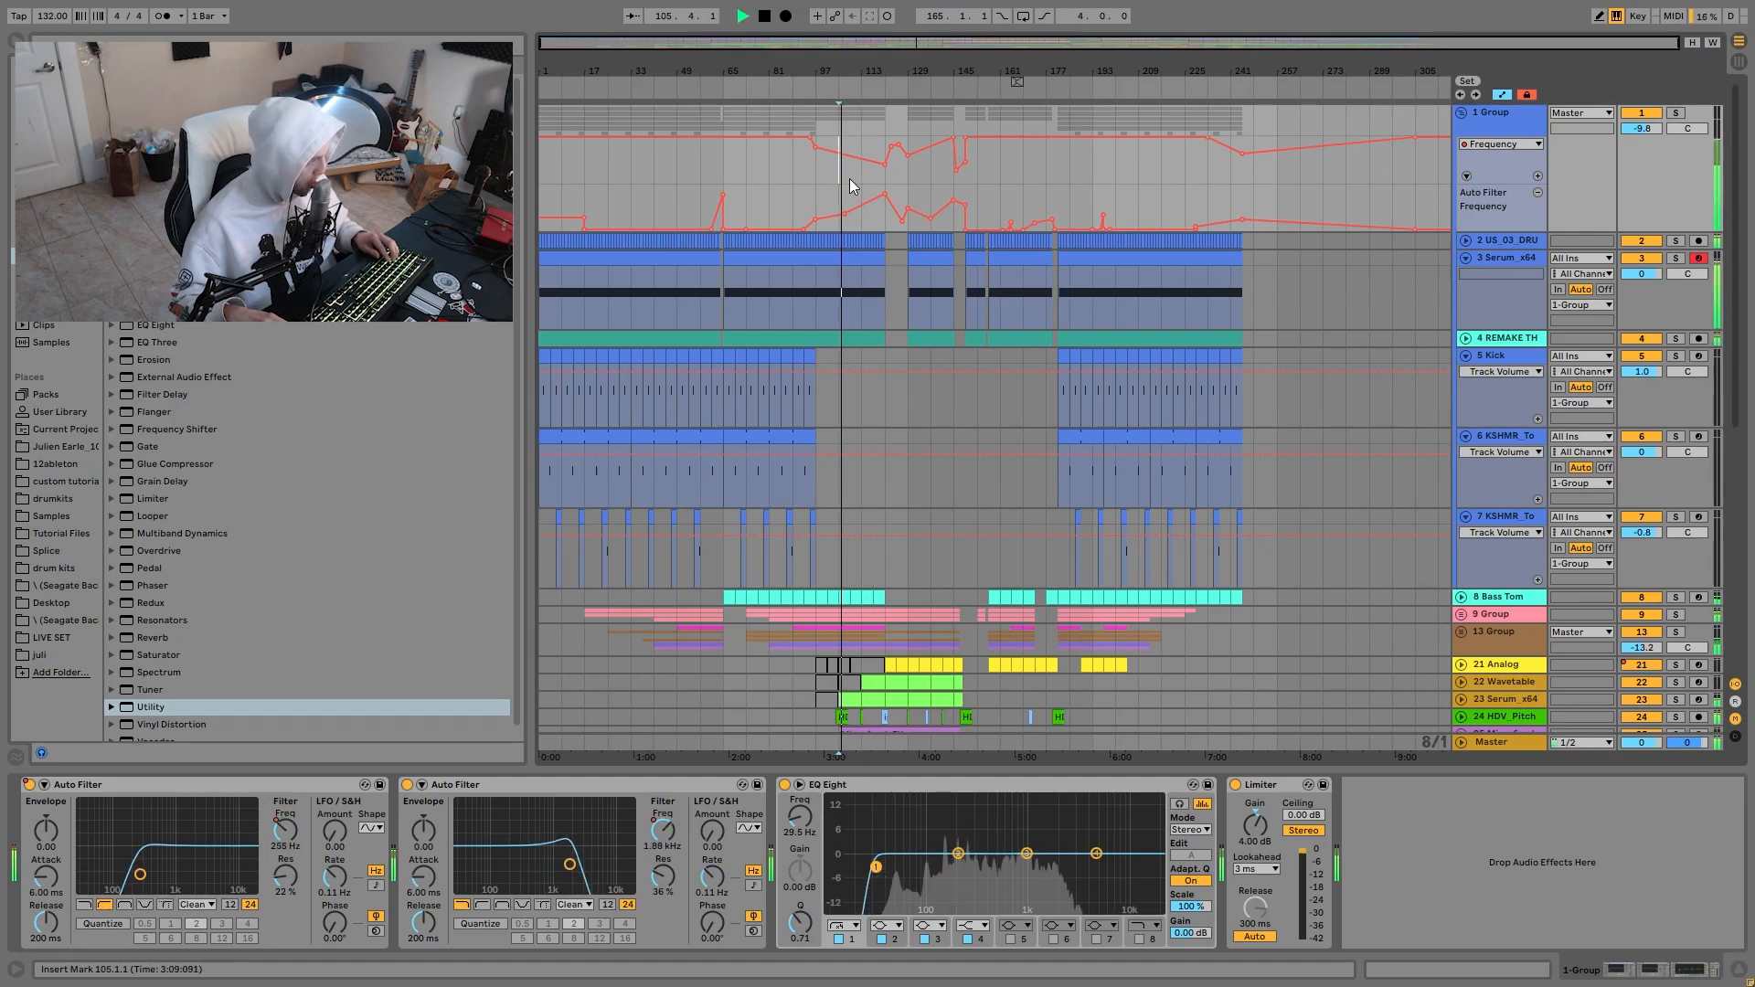
Play the full mix from bar 62 through the Auto Filter frequency rise leading into the drop.
click(751, 168)
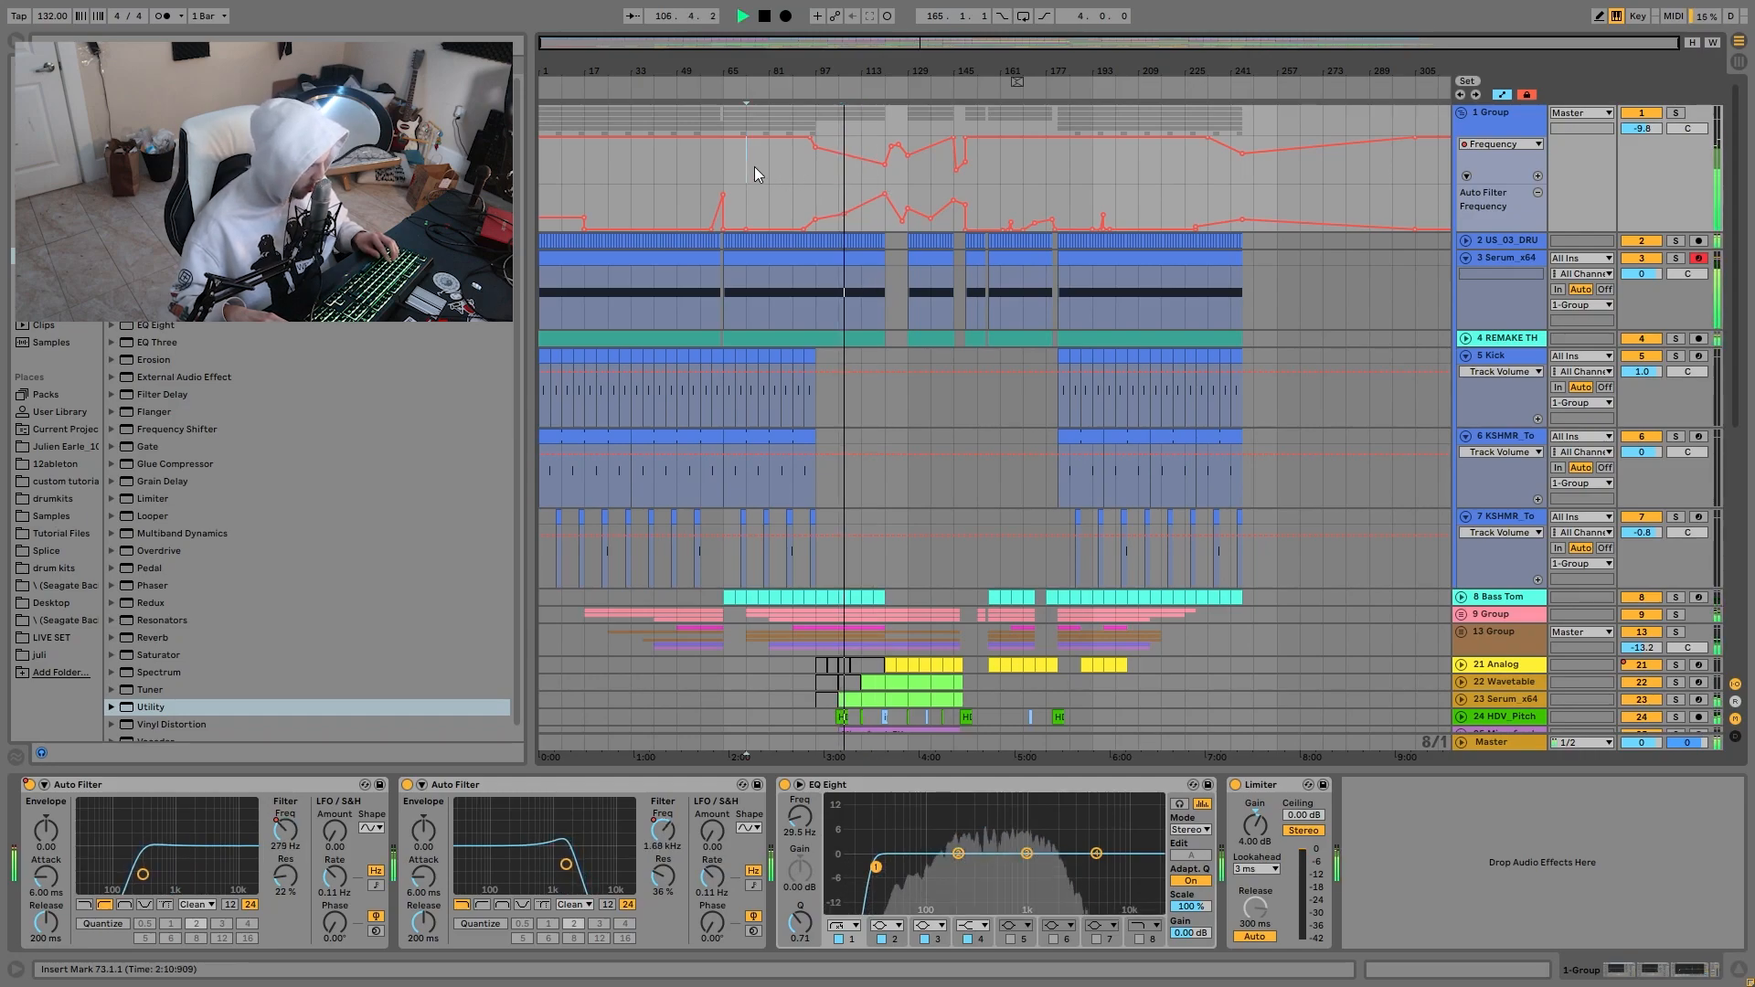
click(703, 163)
key(space)
drag(719, 70, 719, 151)
click(693, 153)
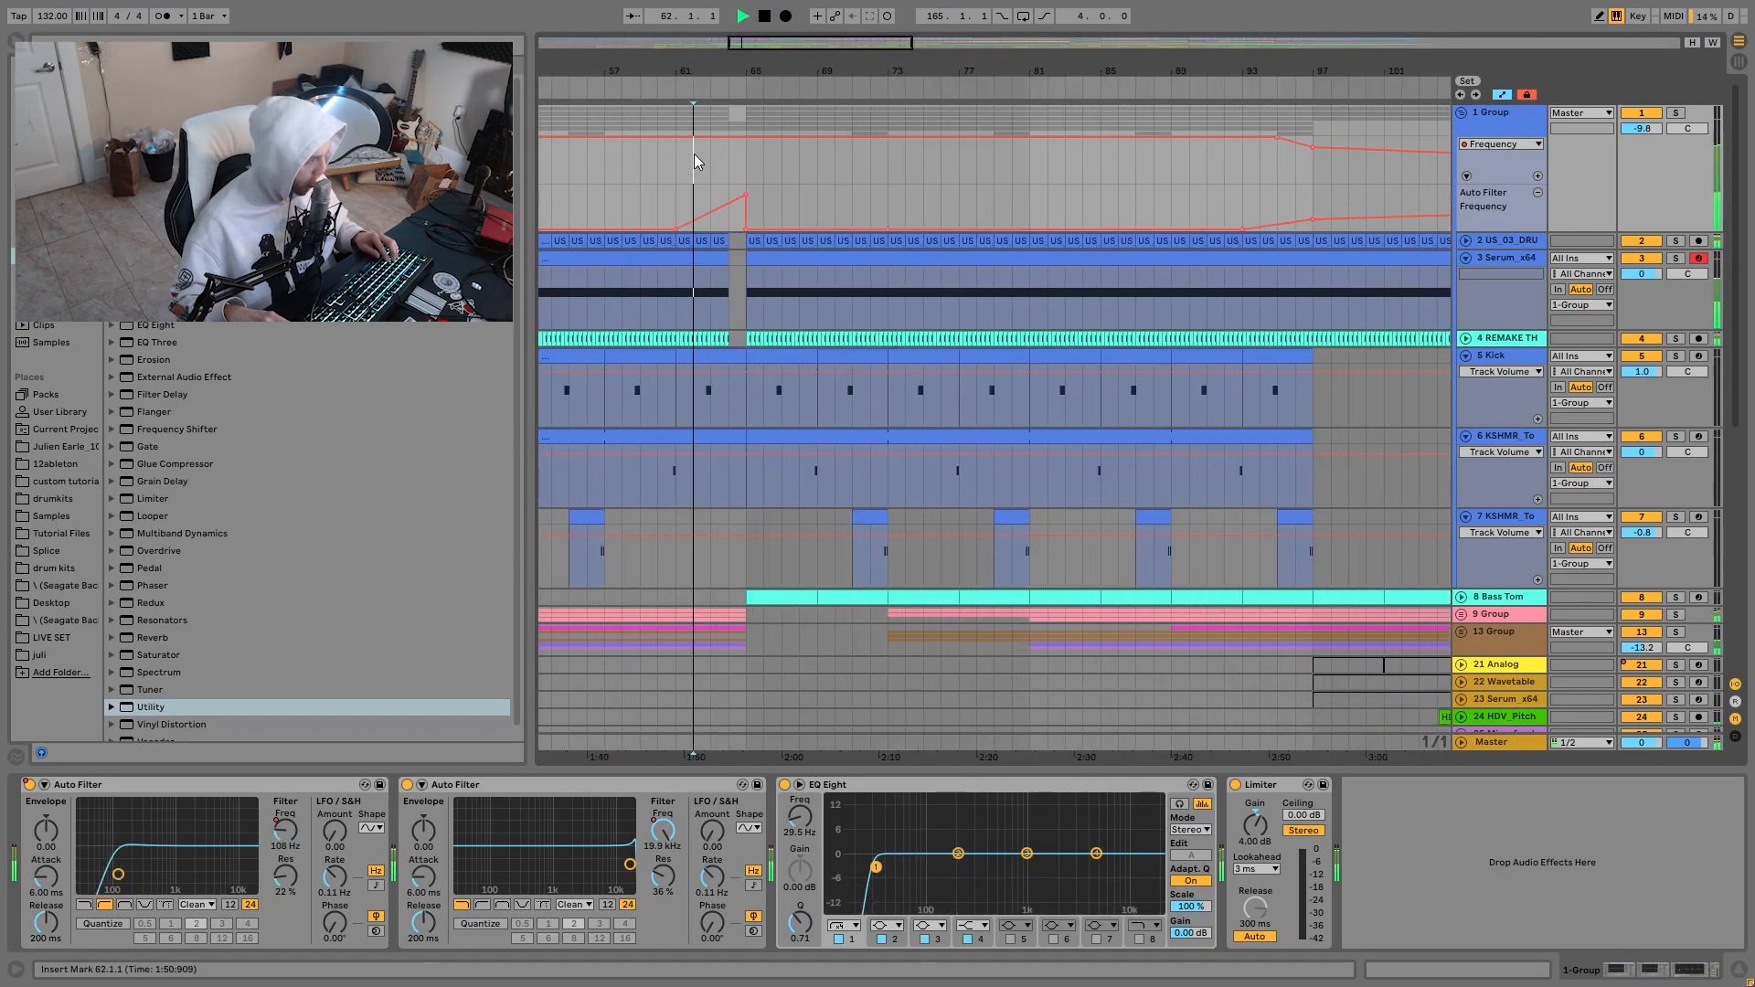
key(space)
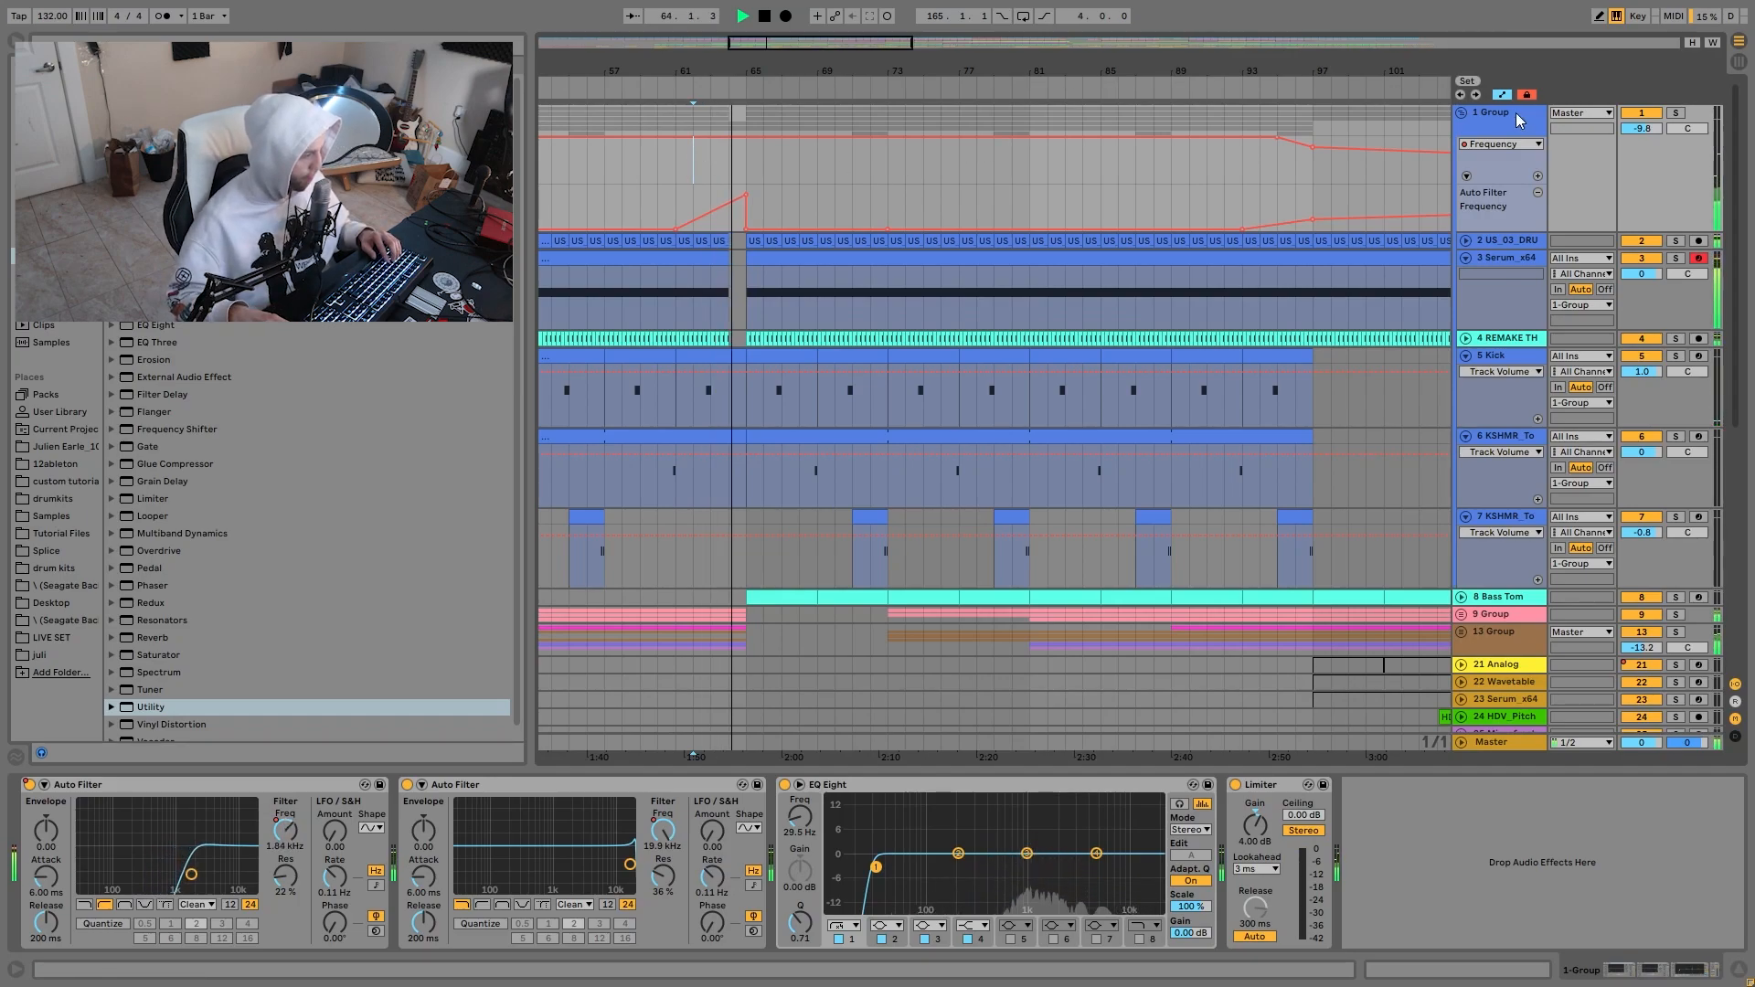
Fold 1 Group, solo it together with 8 Bass Tom and play both from bar 73.
click(1462, 113)
key(space)
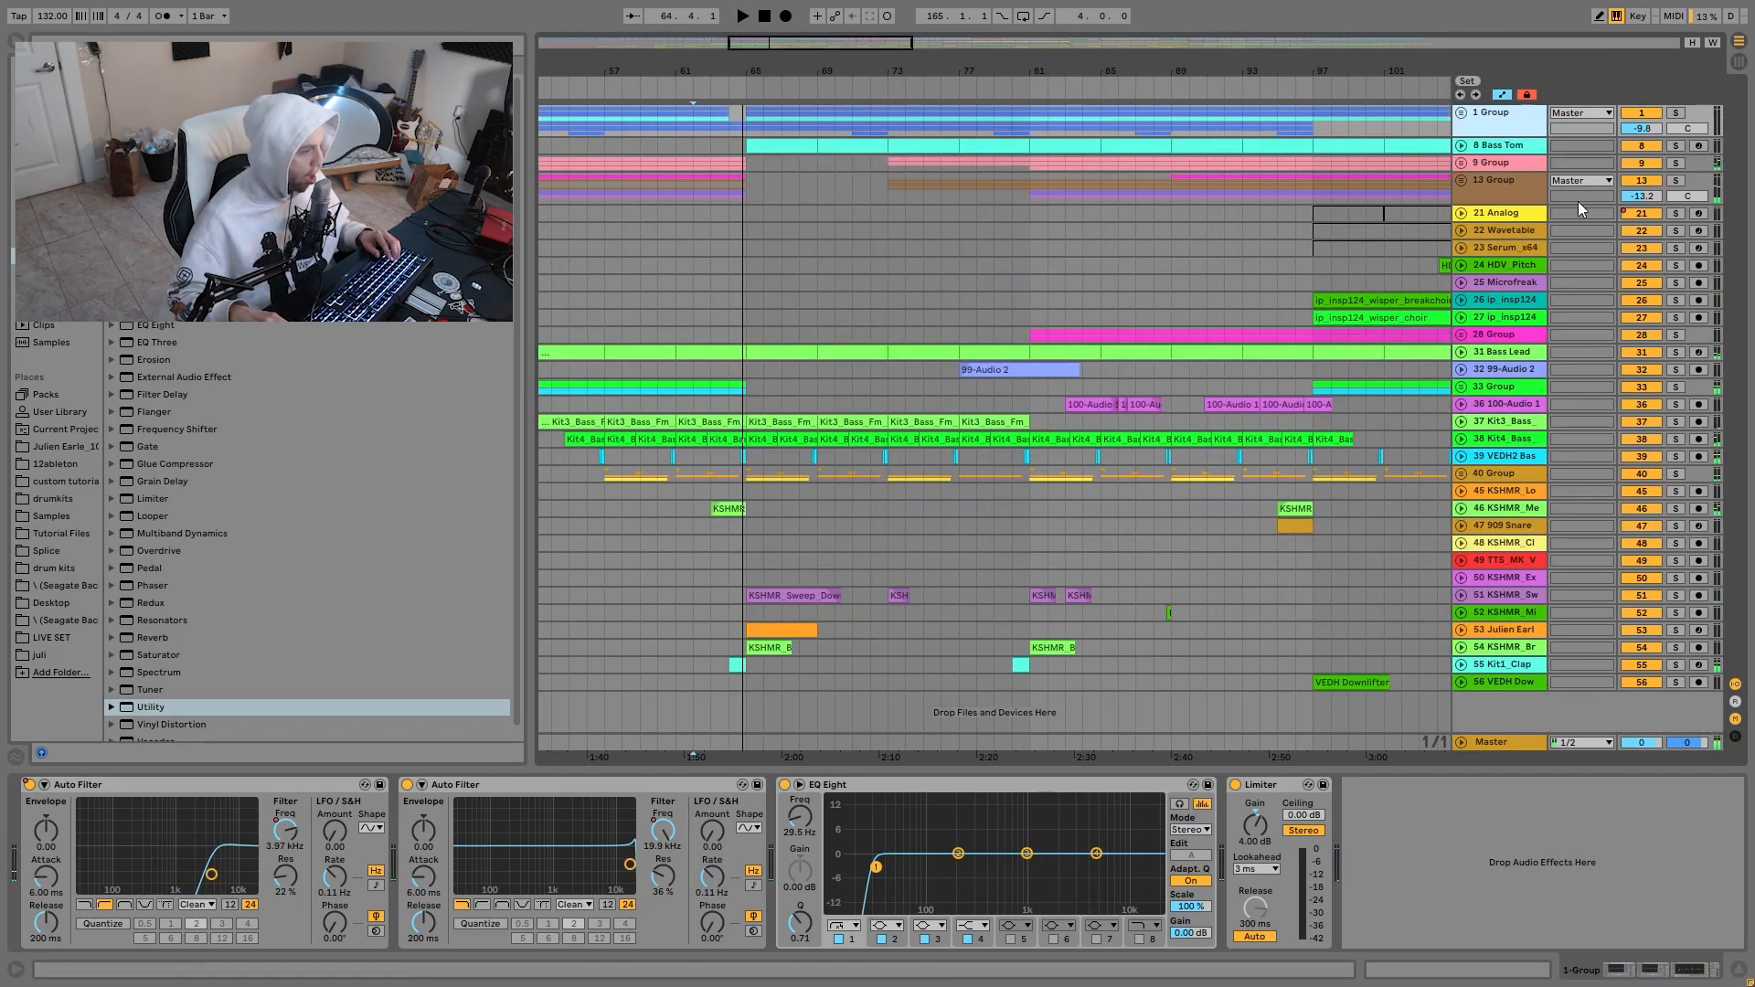
click(1676, 114)
ctrl+click(1681, 146)
click(914, 146)
key(space)
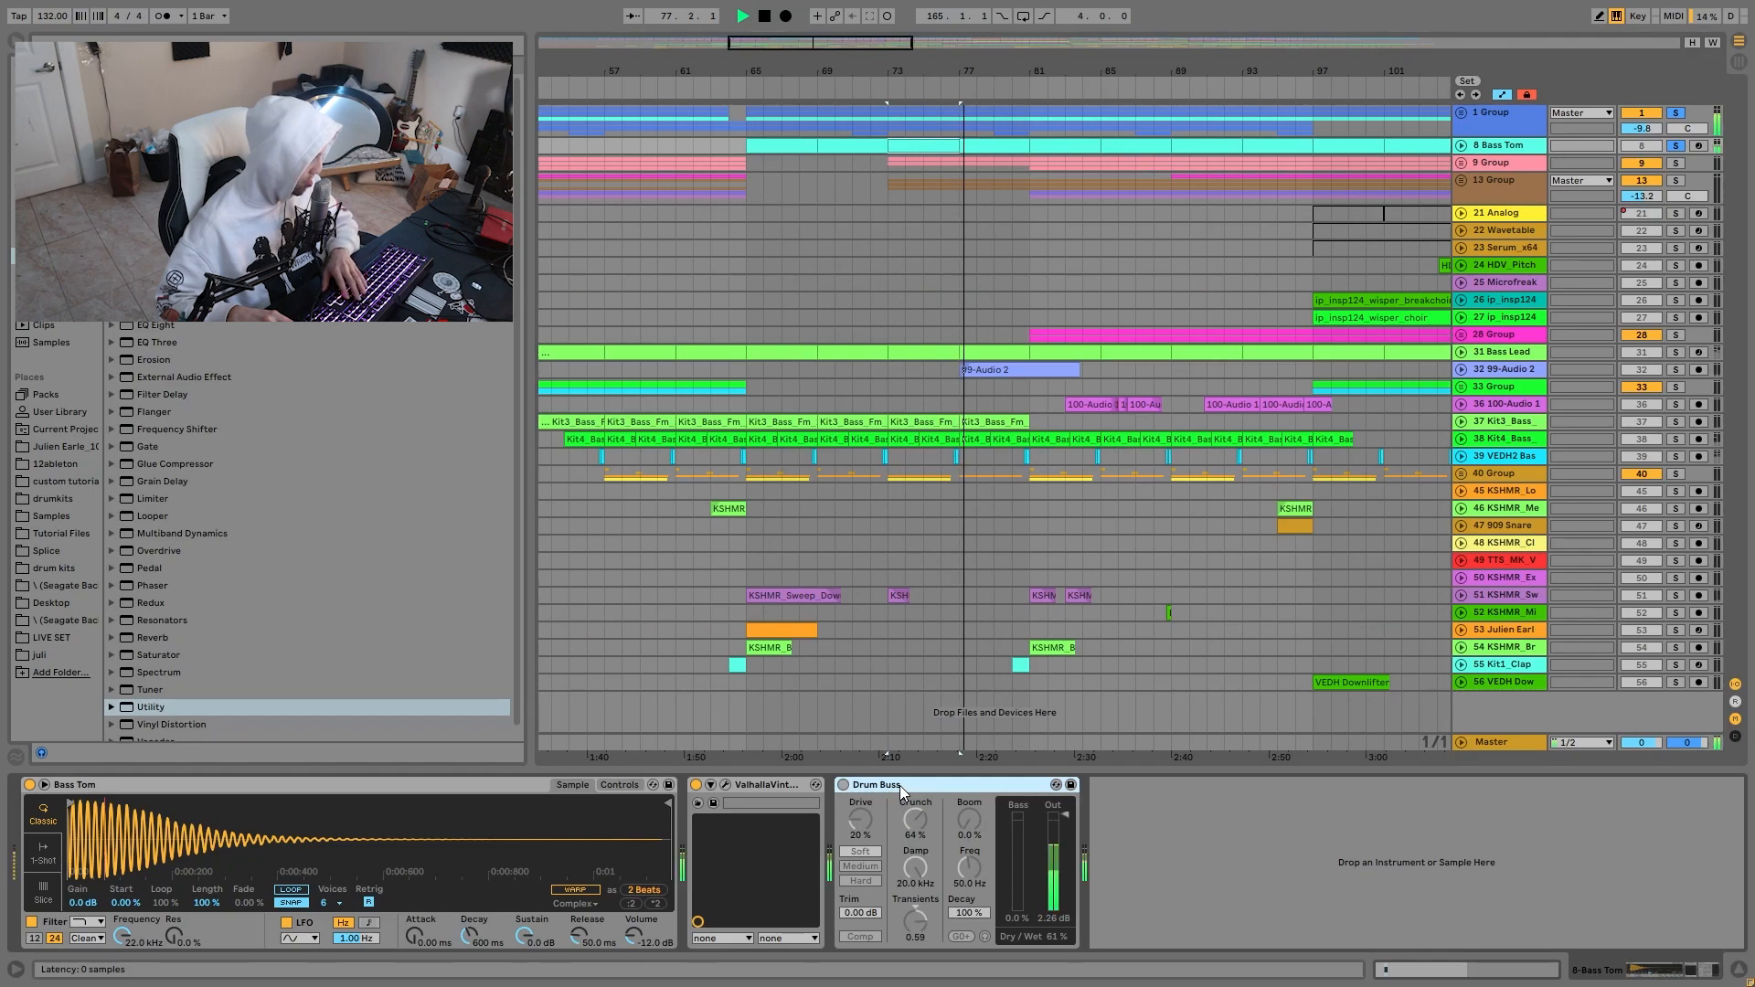
key(Delete)
key(space)
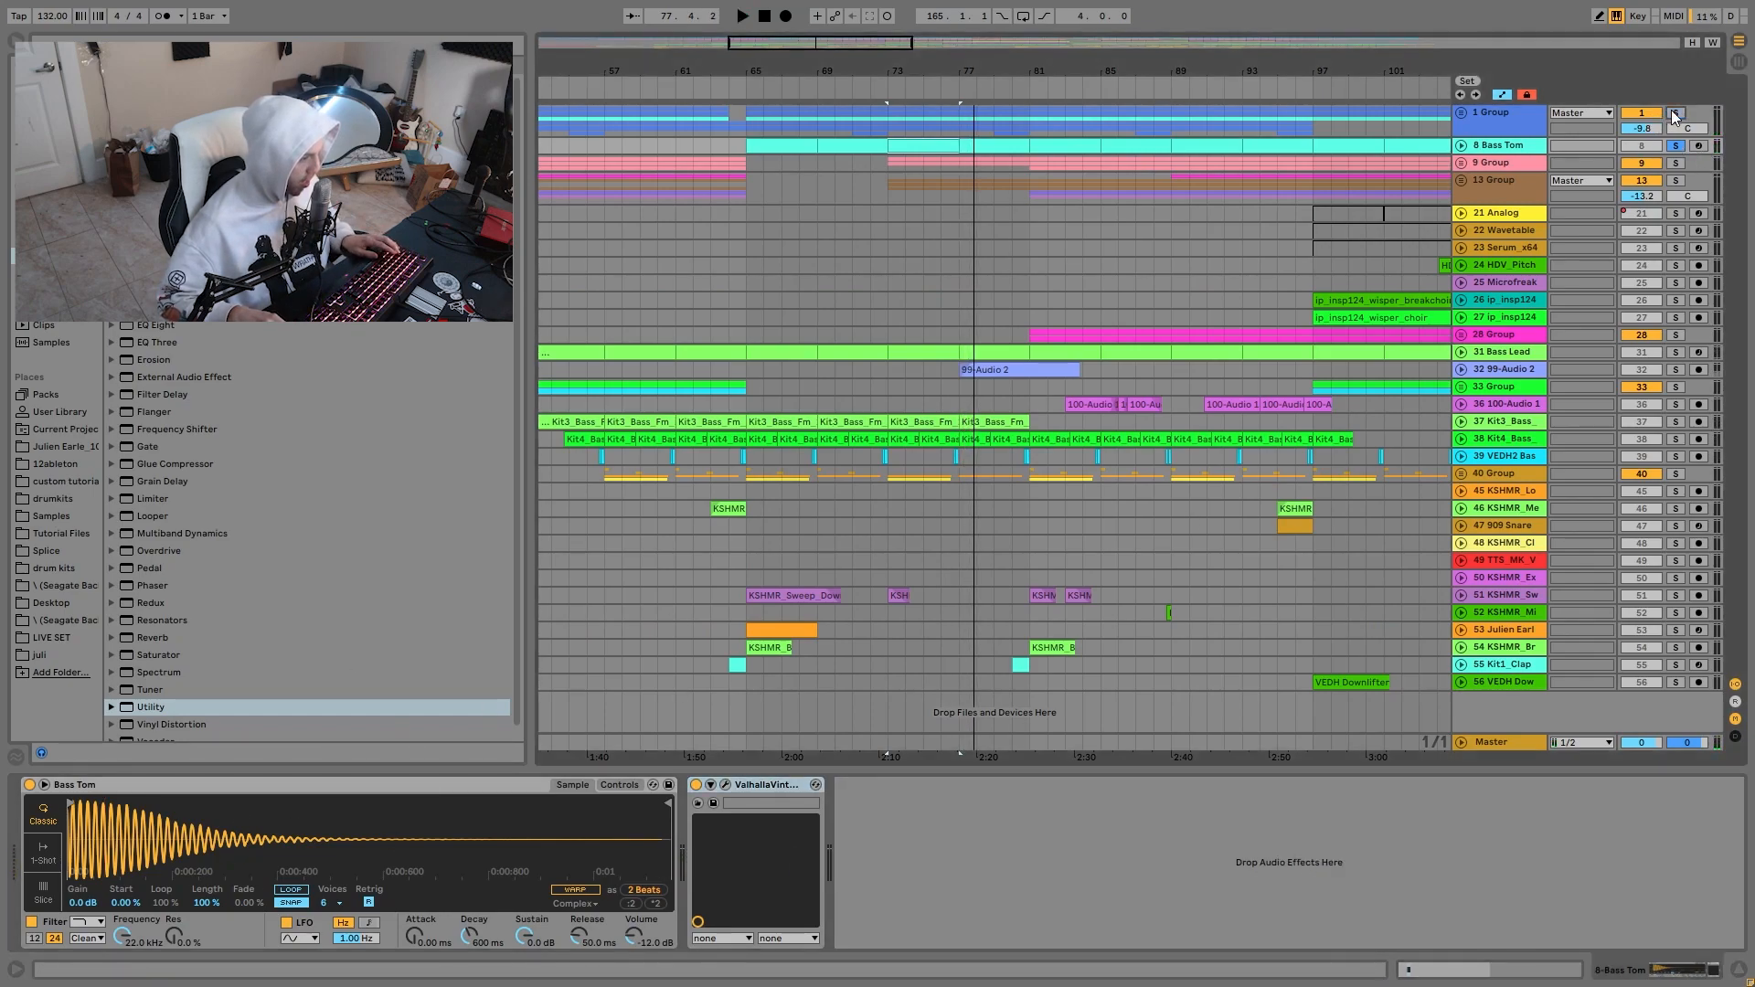
click(1460, 146)
Play the Bass Tom note from bar 73, then view its ValhallaVintageVerb settings and close the plug-in window.
key(space)
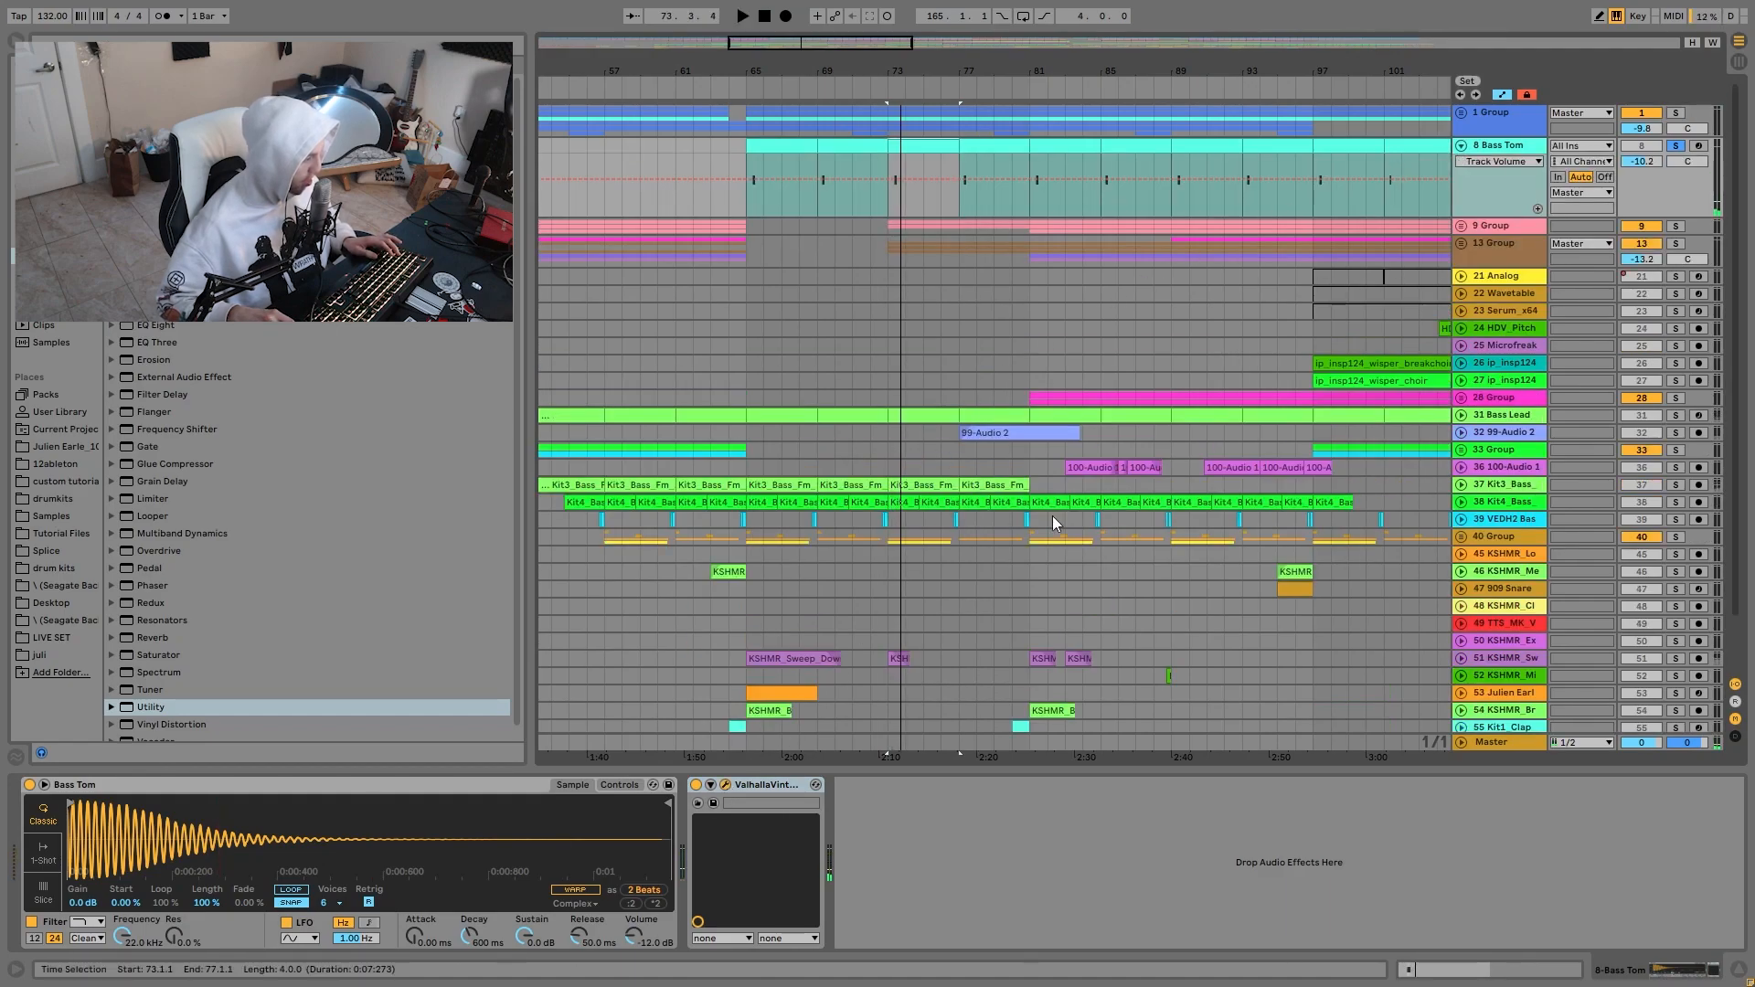
drag(1754, 265, 1076, 261)
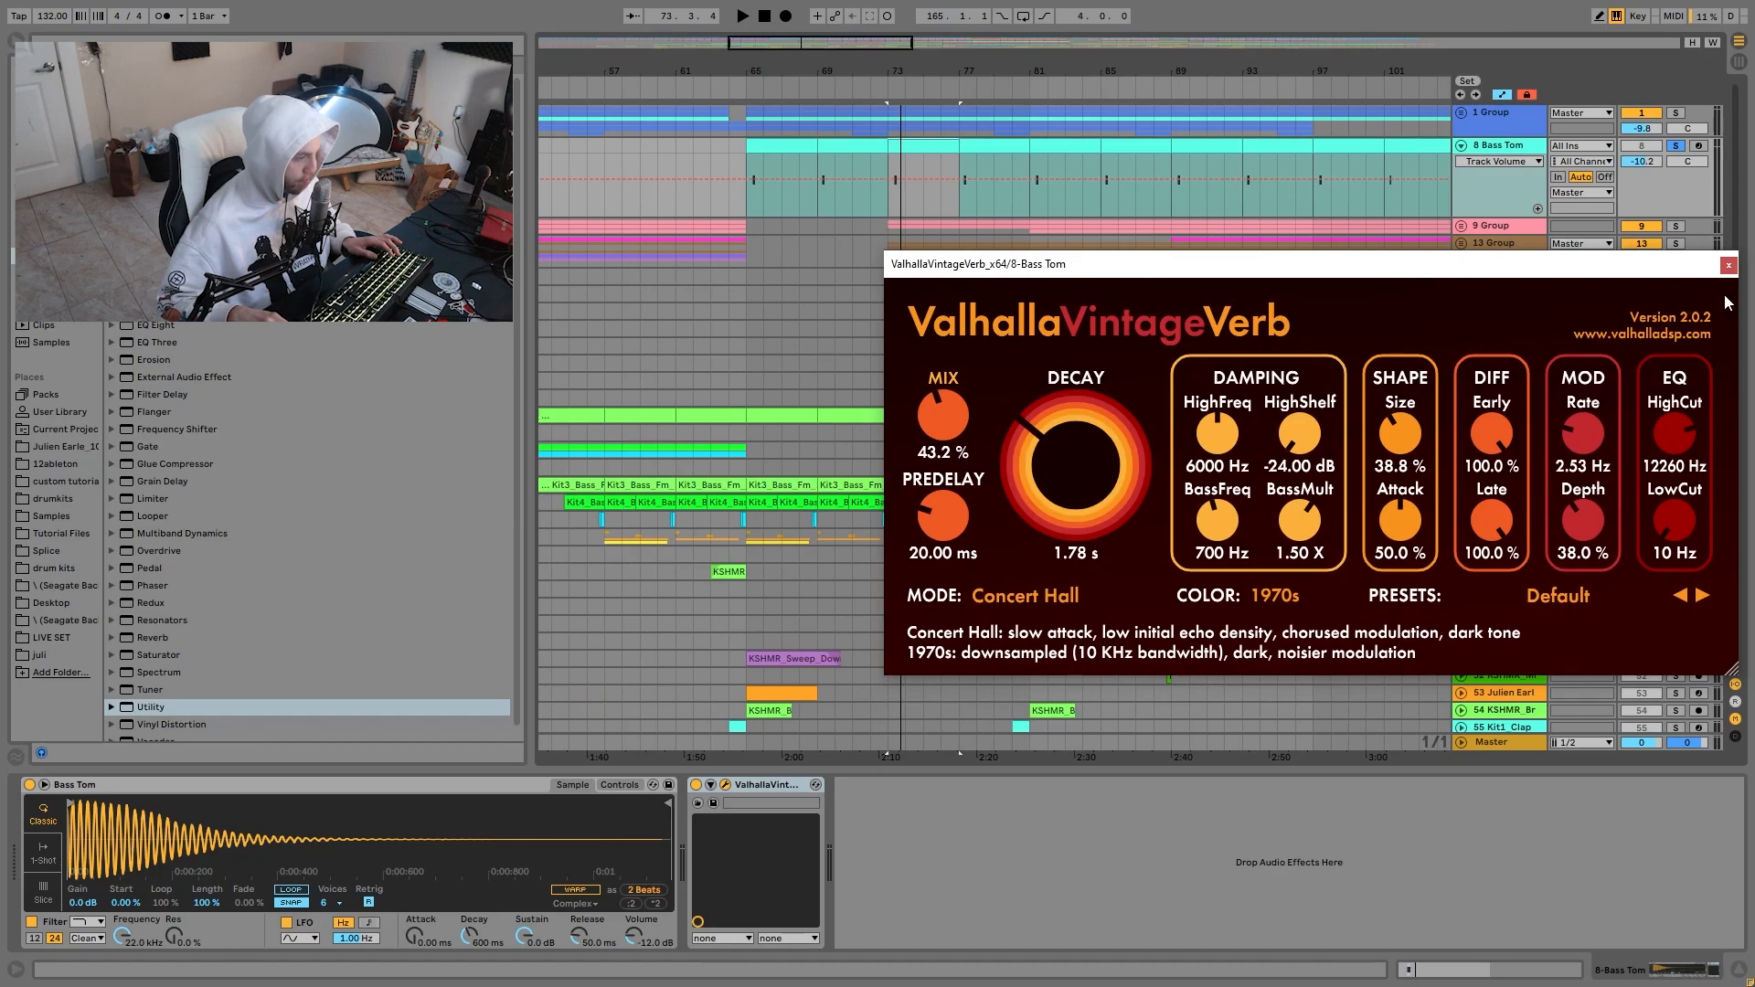
click(1727, 266)
Unfold 9 Group, solo it and play it from bar 89.
click(1460, 227)
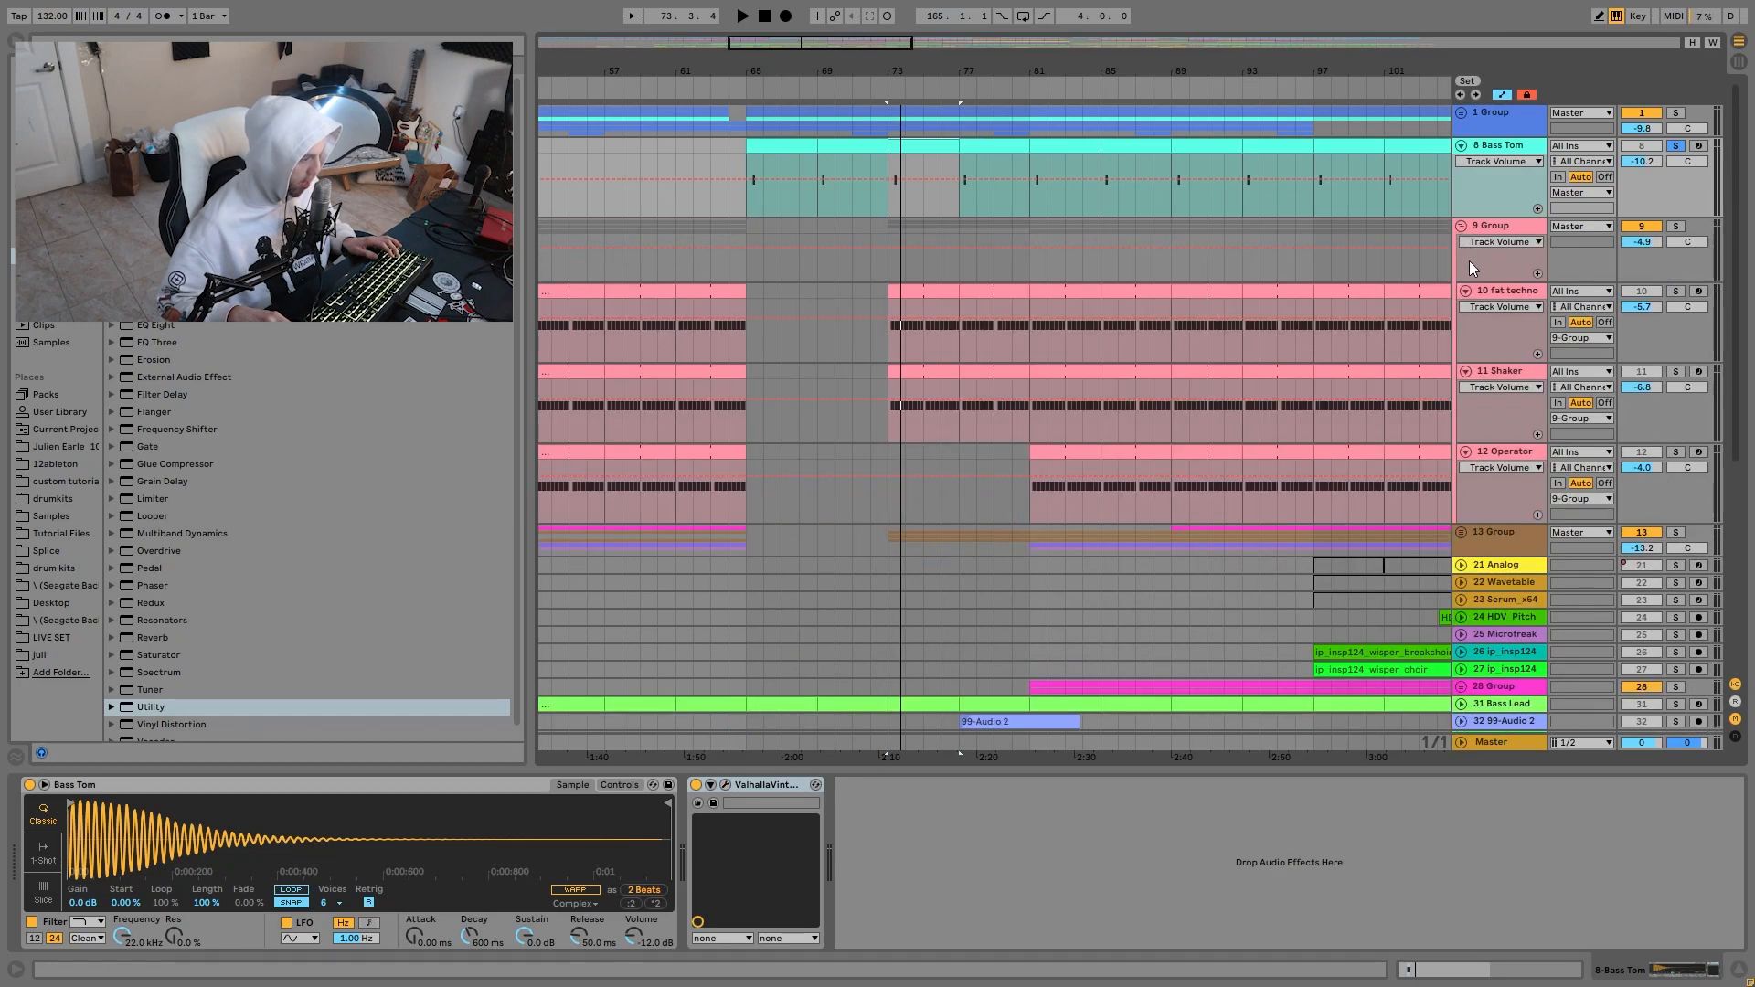
click(1677, 207)
click(1177, 249)
key(space)
Solo the individual tracks inside 9 Group, including 11 Shaker and 12 Operator, and return to hearing the whole group.
click(1675, 272)
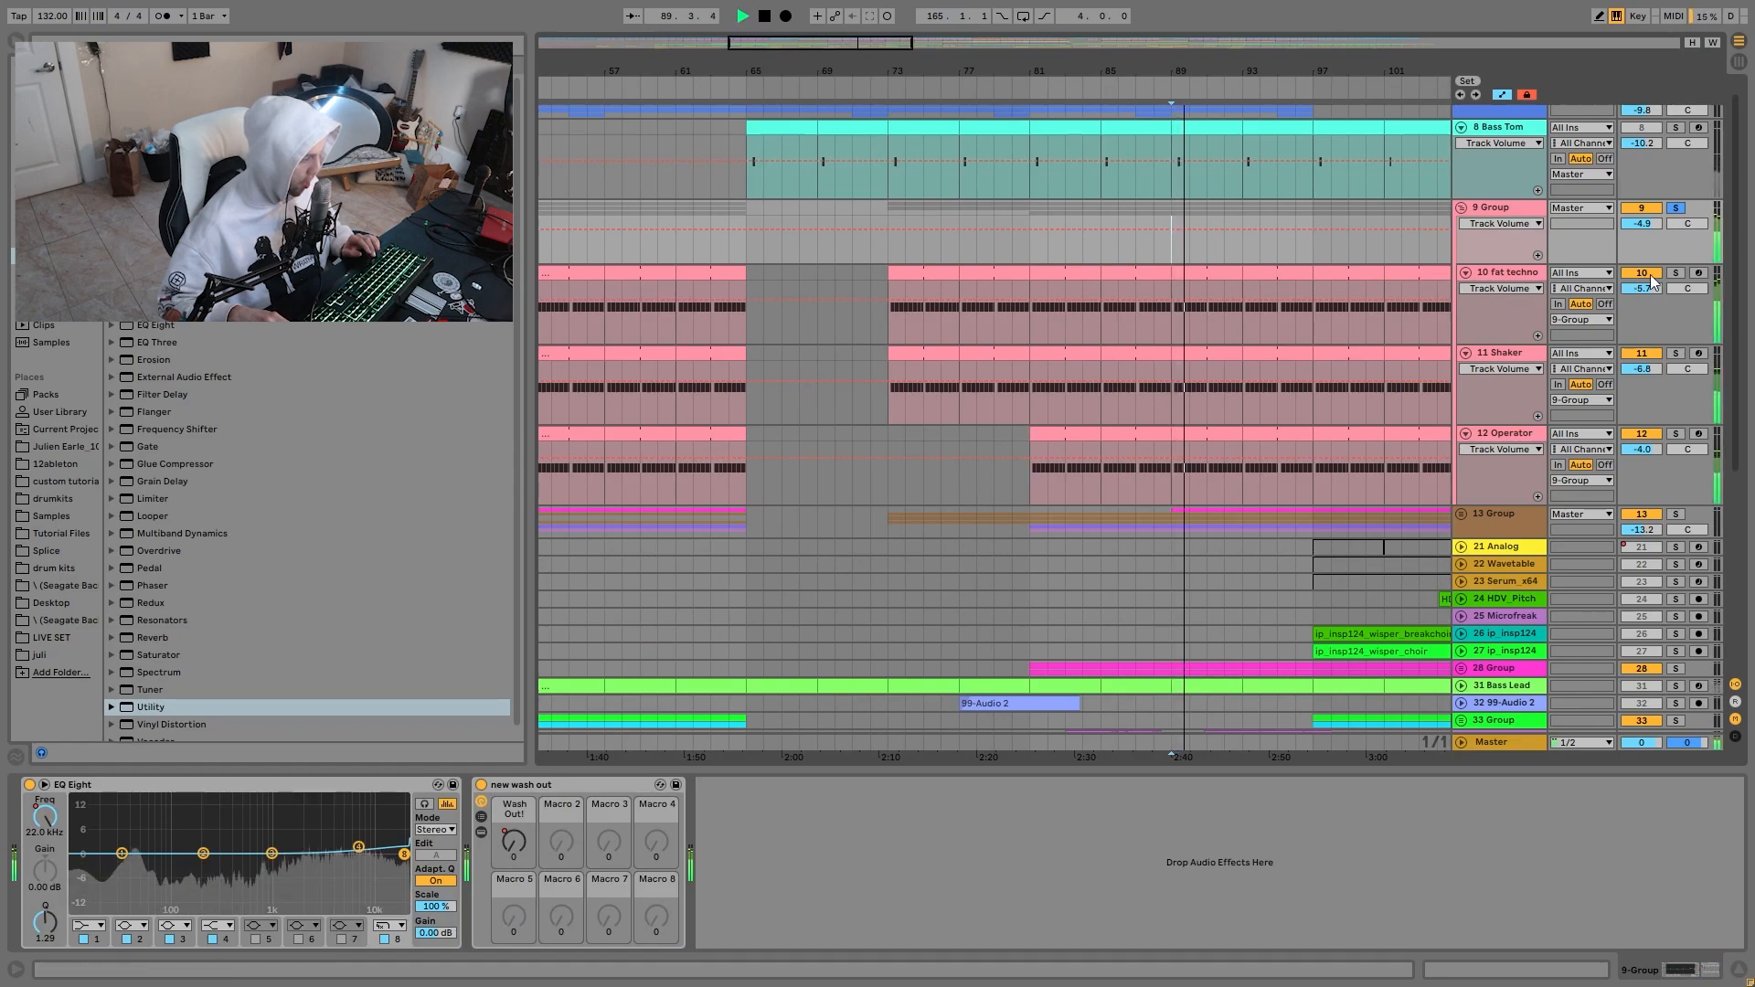
click(1675, 353)
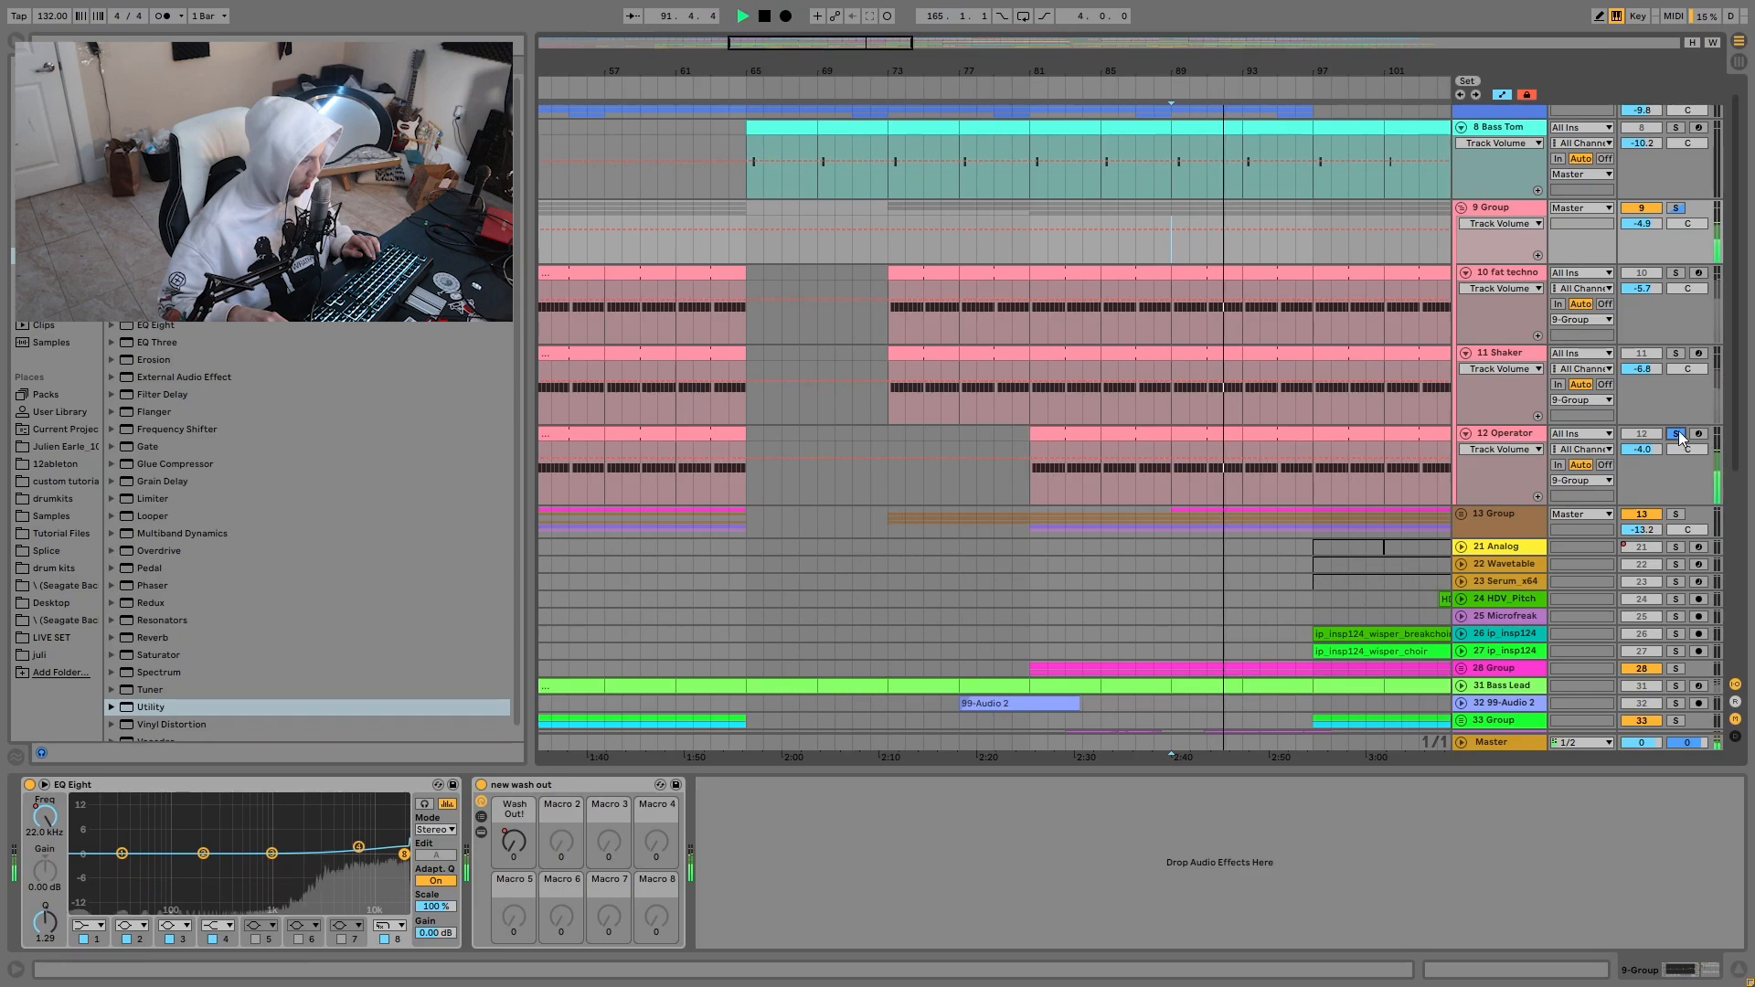
click(1675, 353)
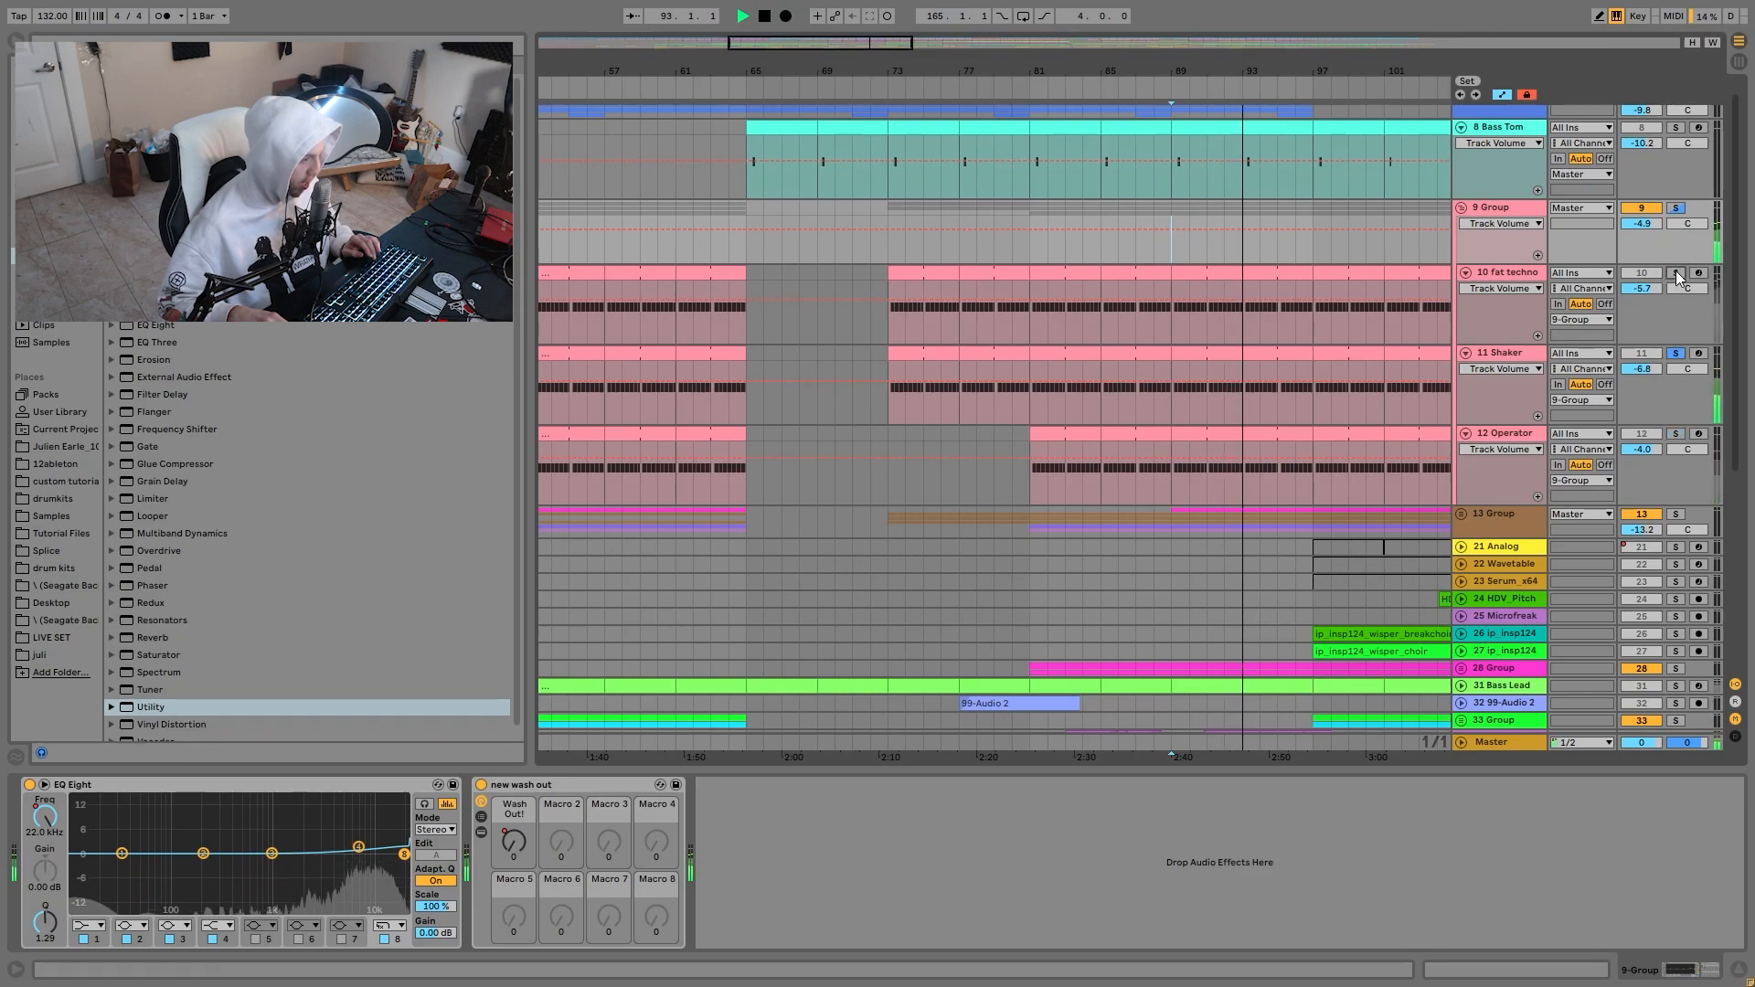
click(1675, 208)
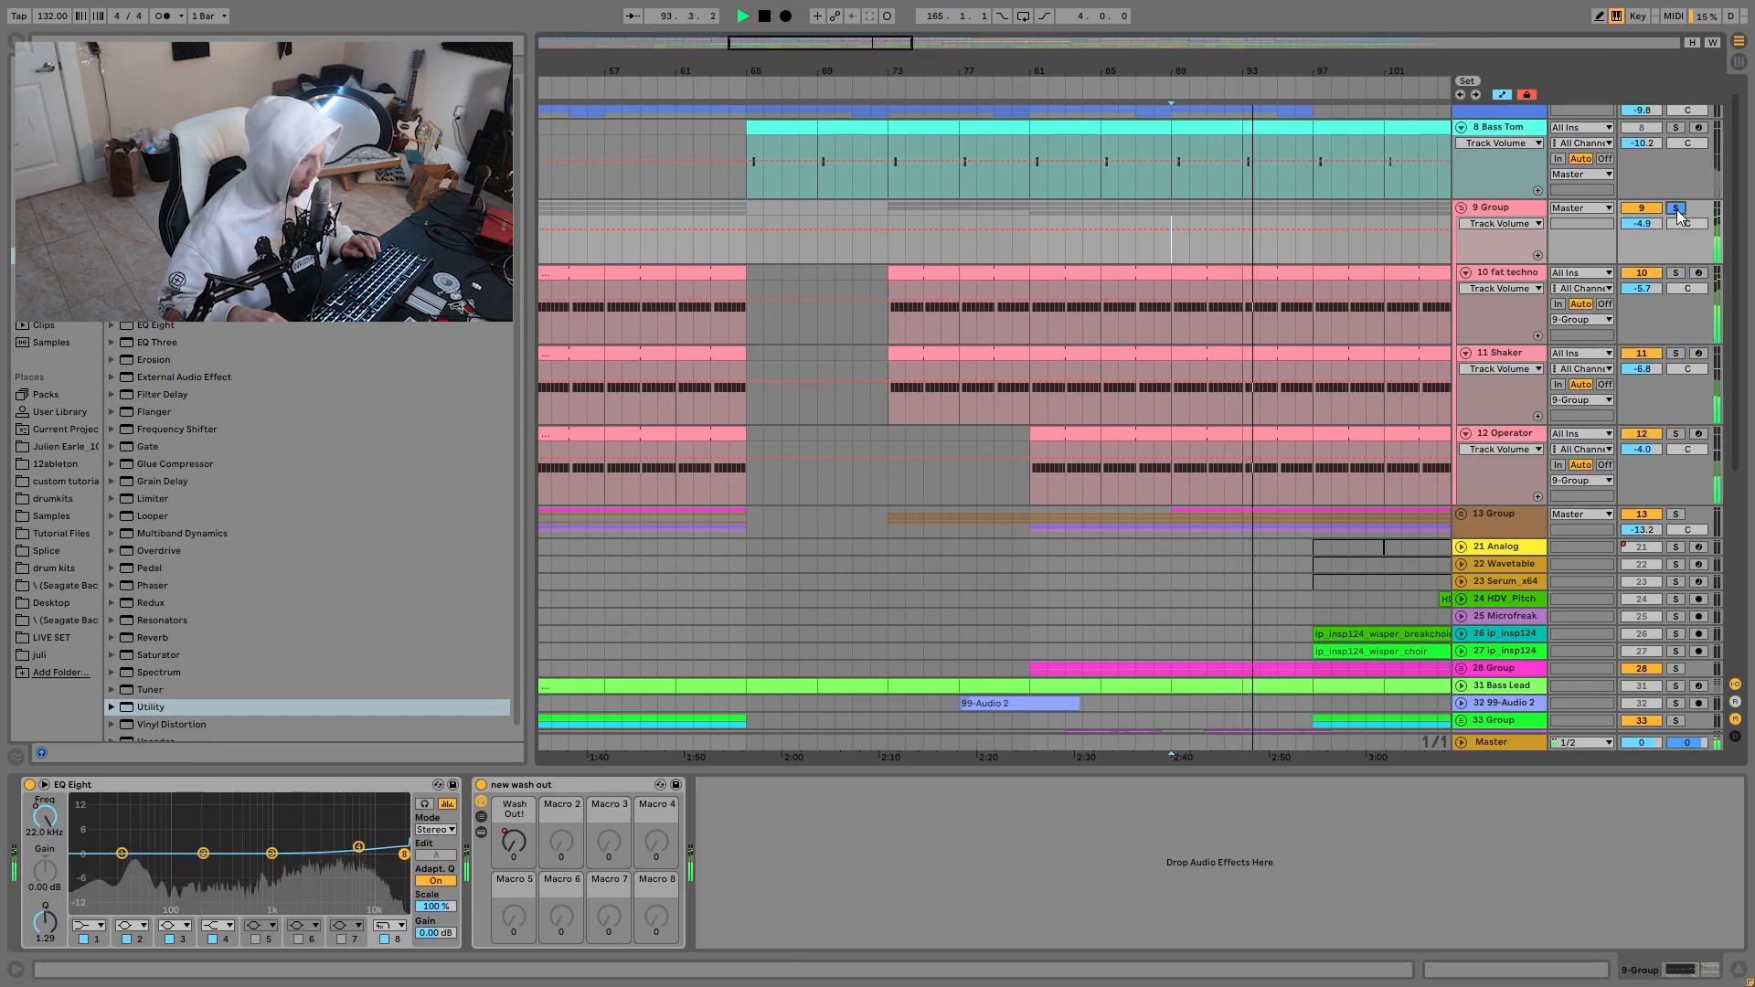
Select 9 Group, stop playback and show the automation of its EQ Eight's band 8 frequency.
click(1492, 210)
key(space)
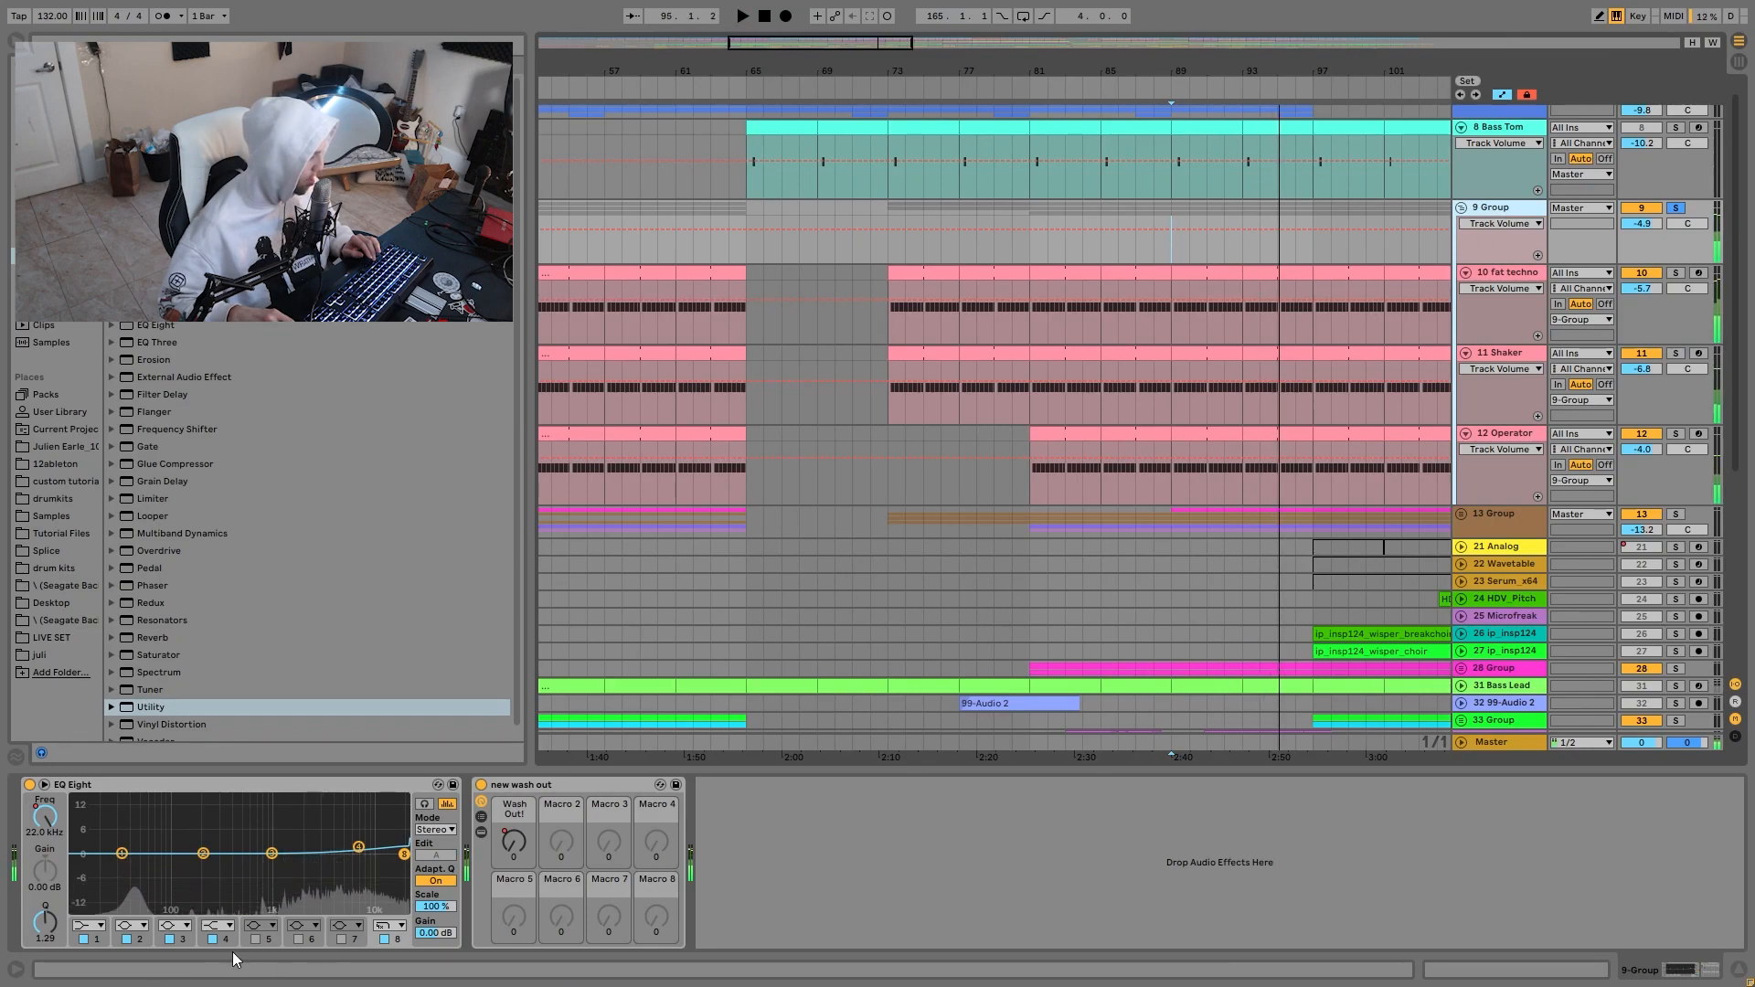
click(46, 820)
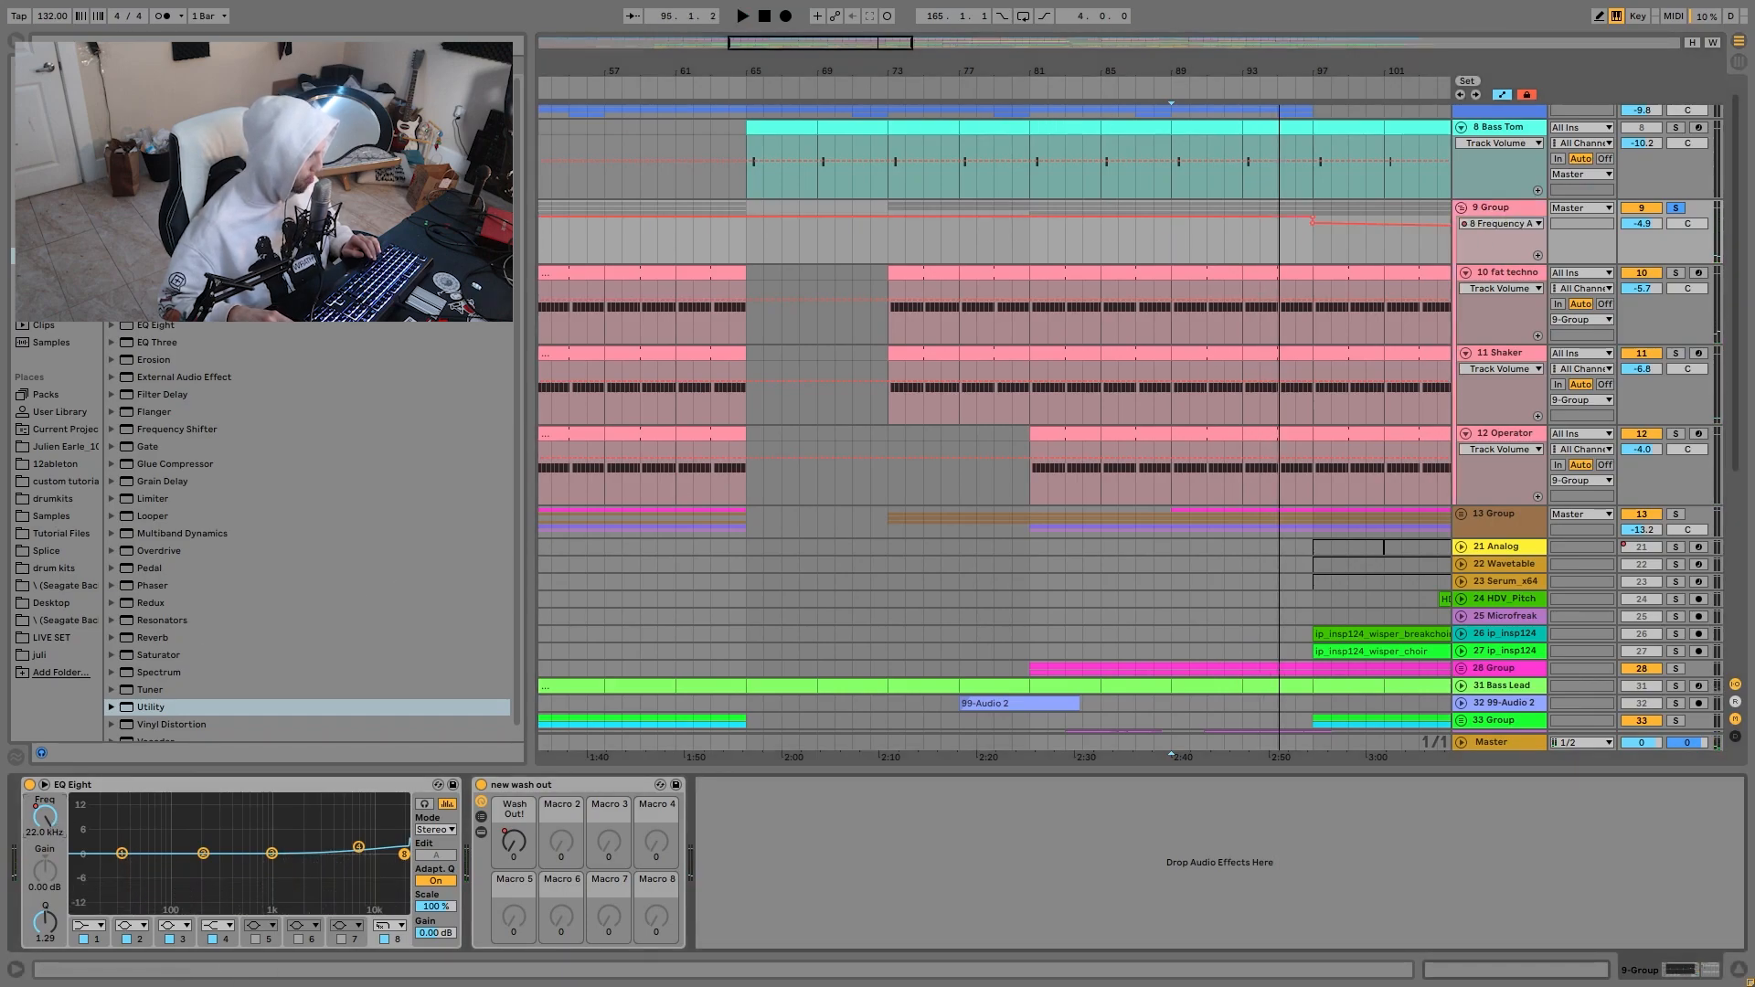
Play 9 Group's low-pass EQ automation from bar 97 and from bar 117.
drag(1100, 71, 1103, 37)
click(1178, 245)
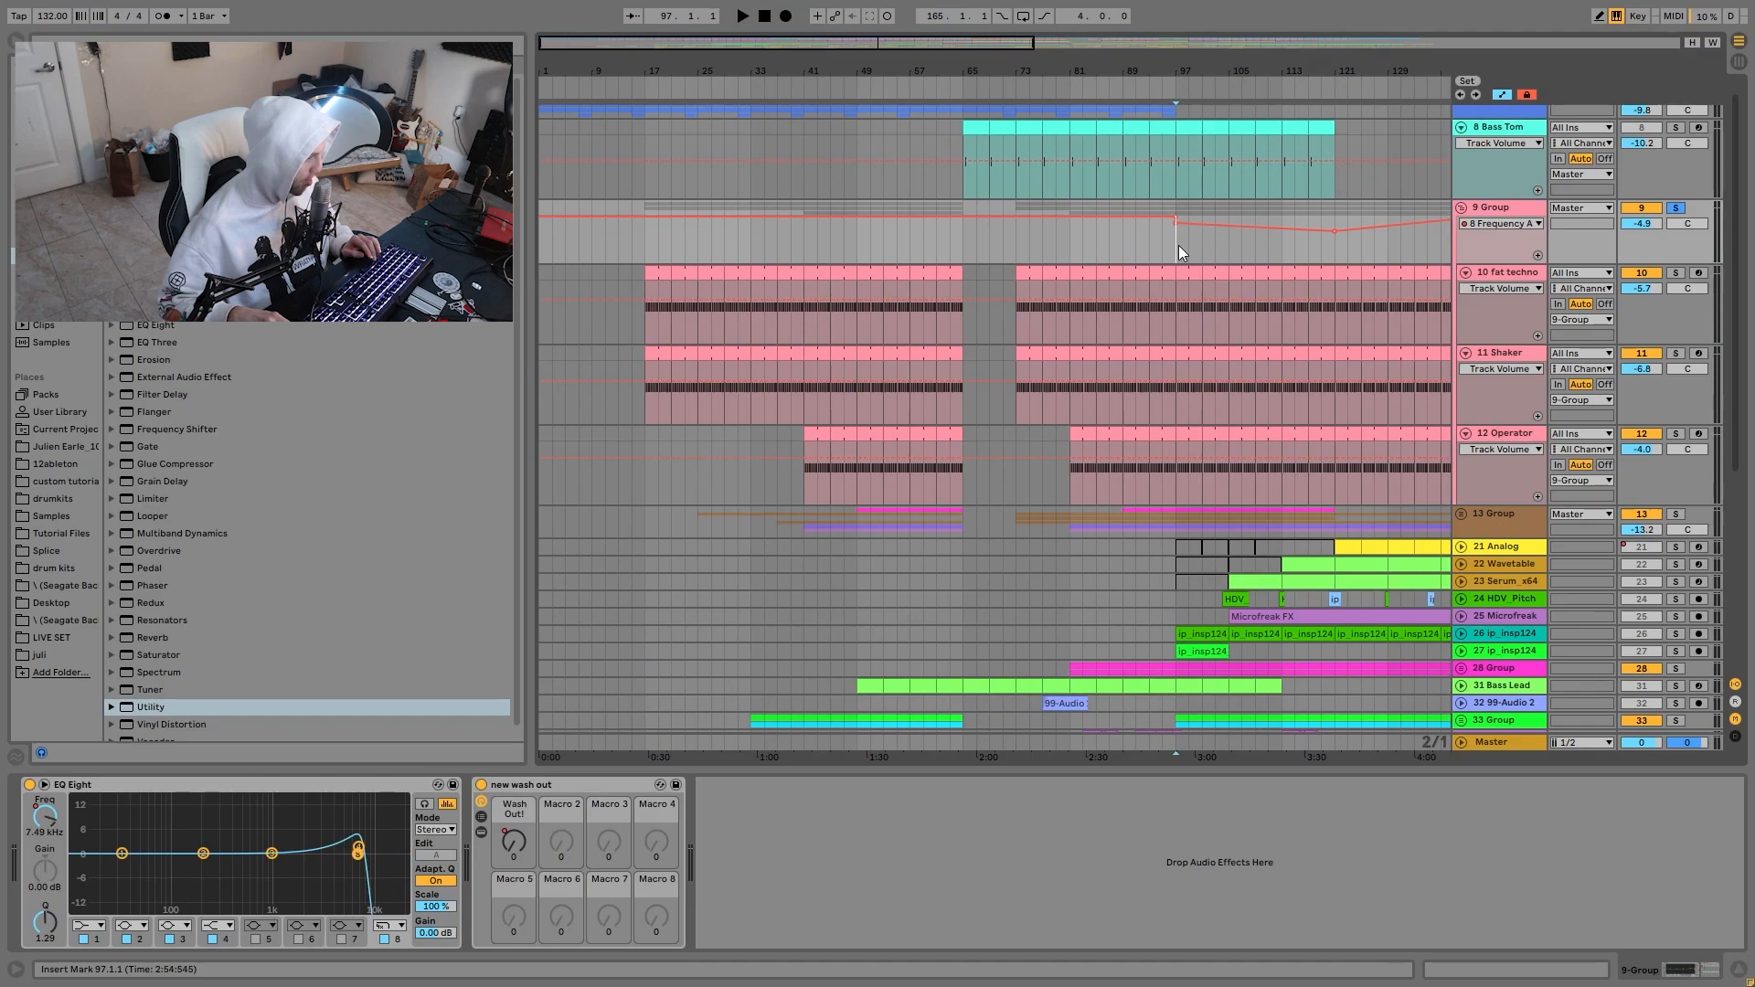
key(space)
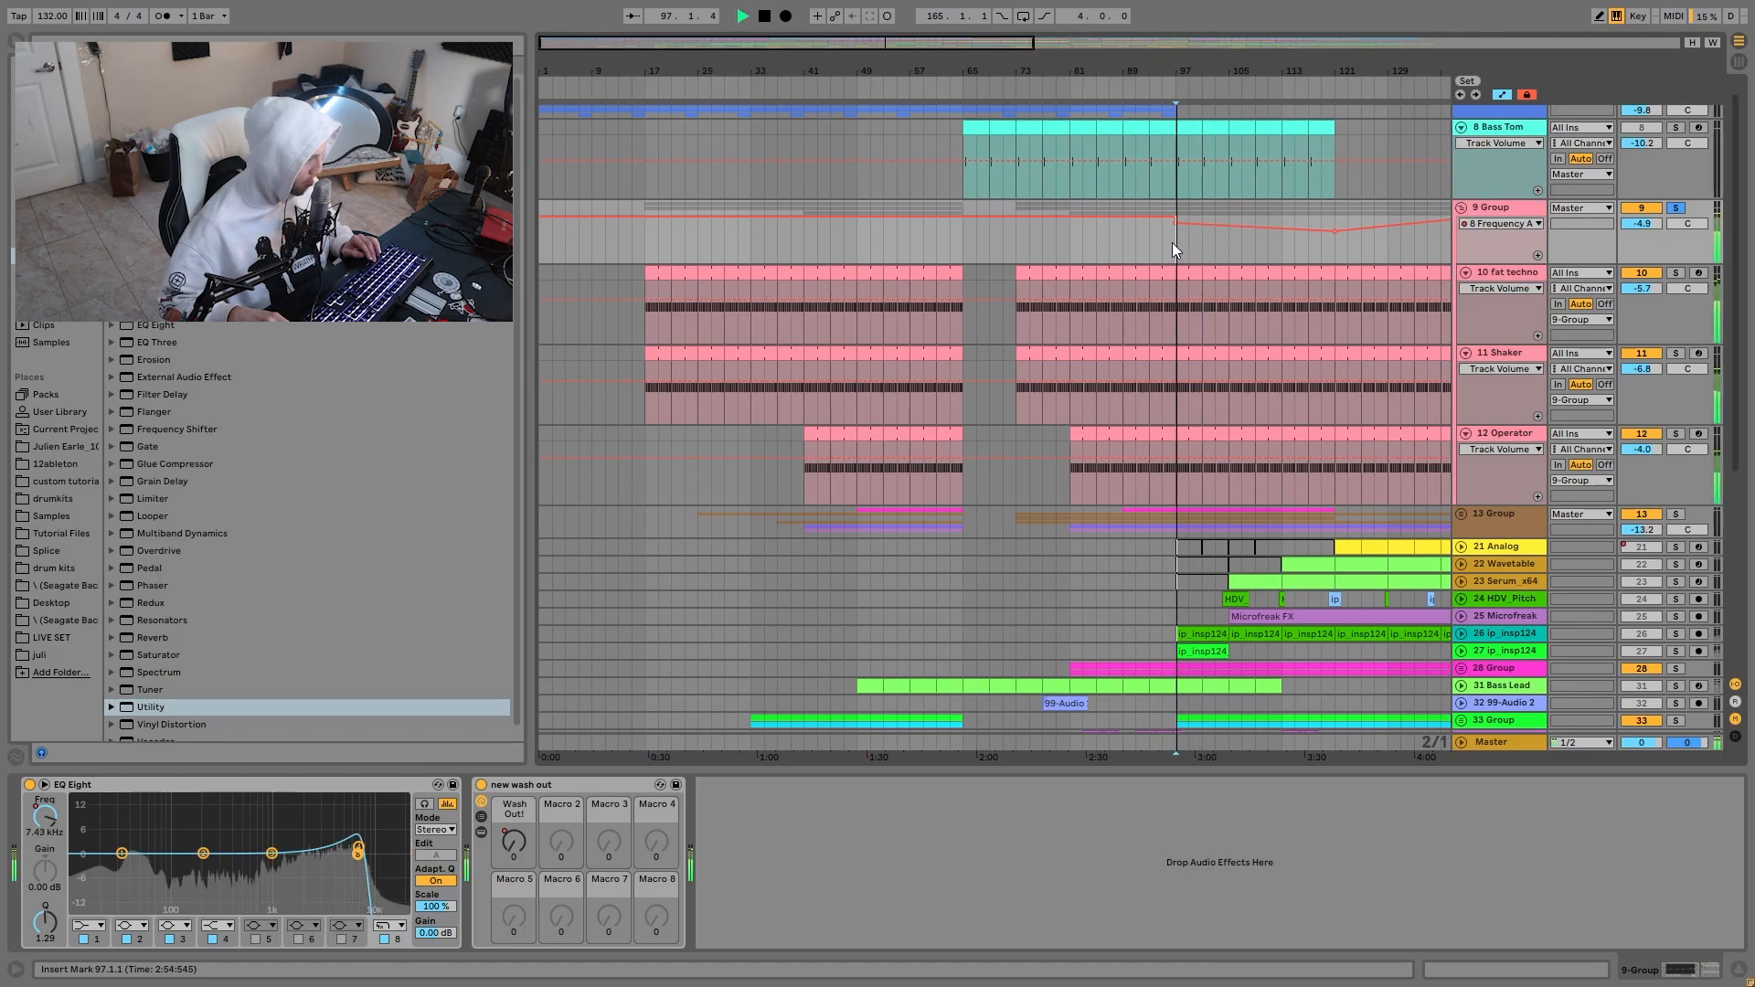
click(1318, 245)
key(space)
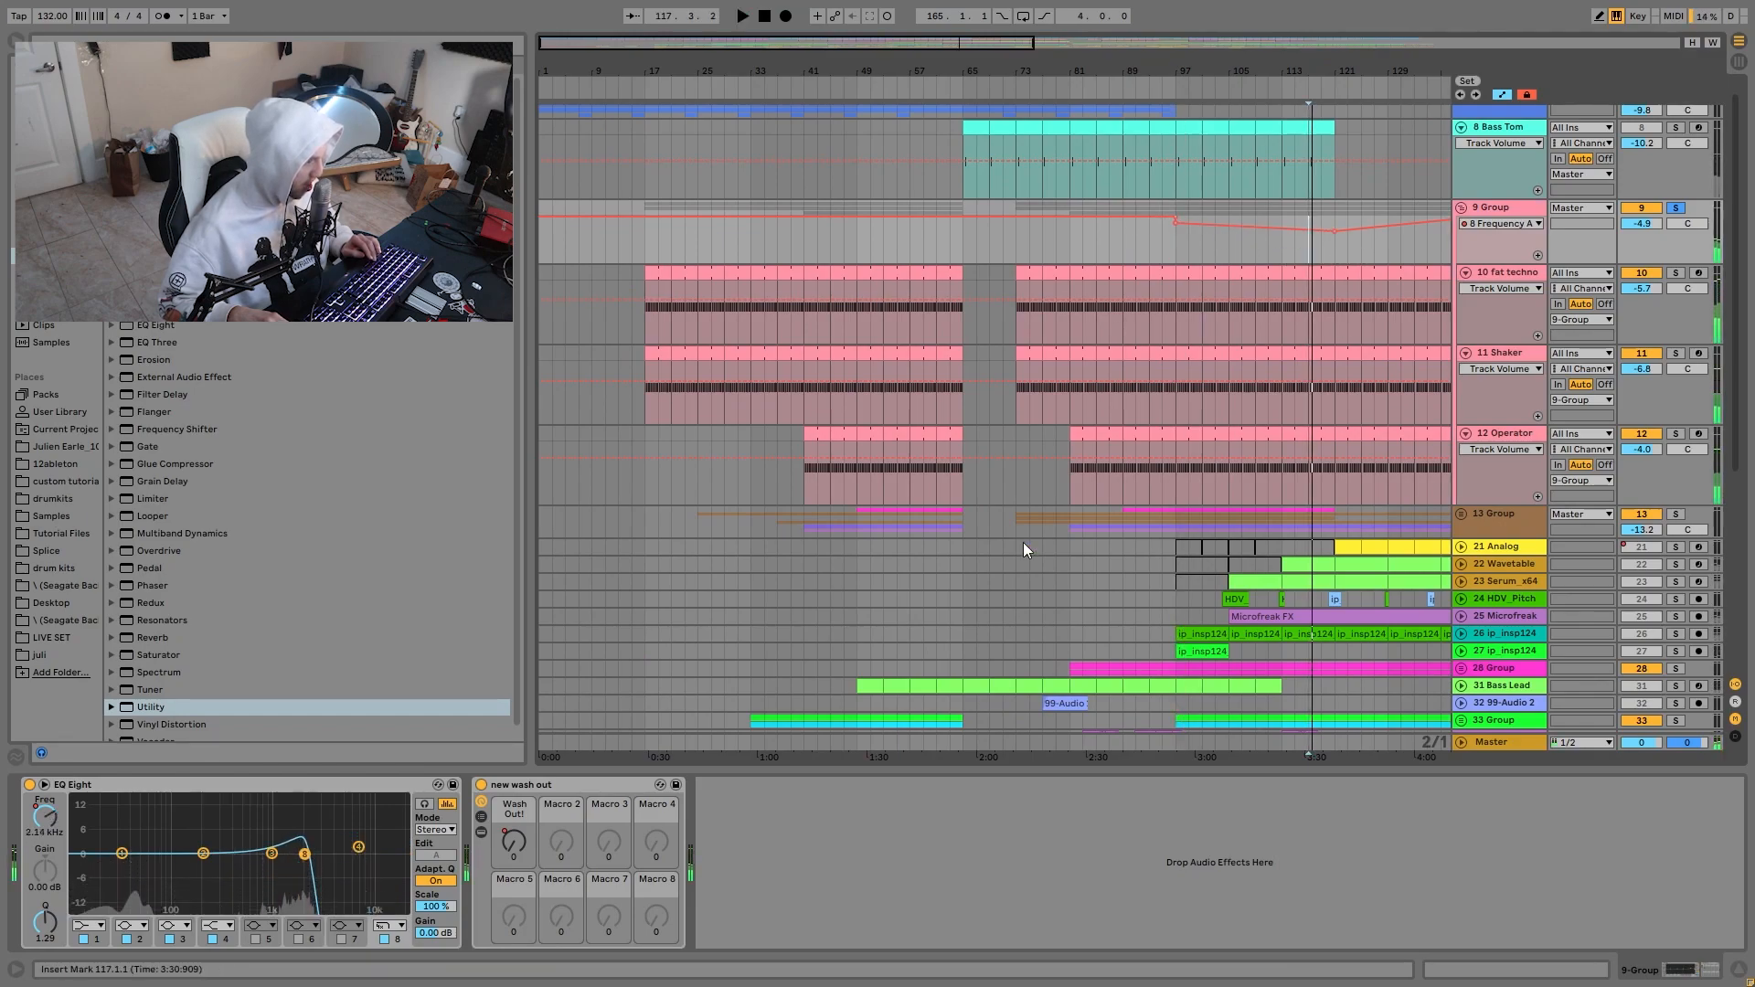
Show the Wash Out! macro automation on 9 Group and play its rise from bar 145.
click(513, 840)
drag(1304, 71, 940, 44)
click(1034, 226)
key(space)
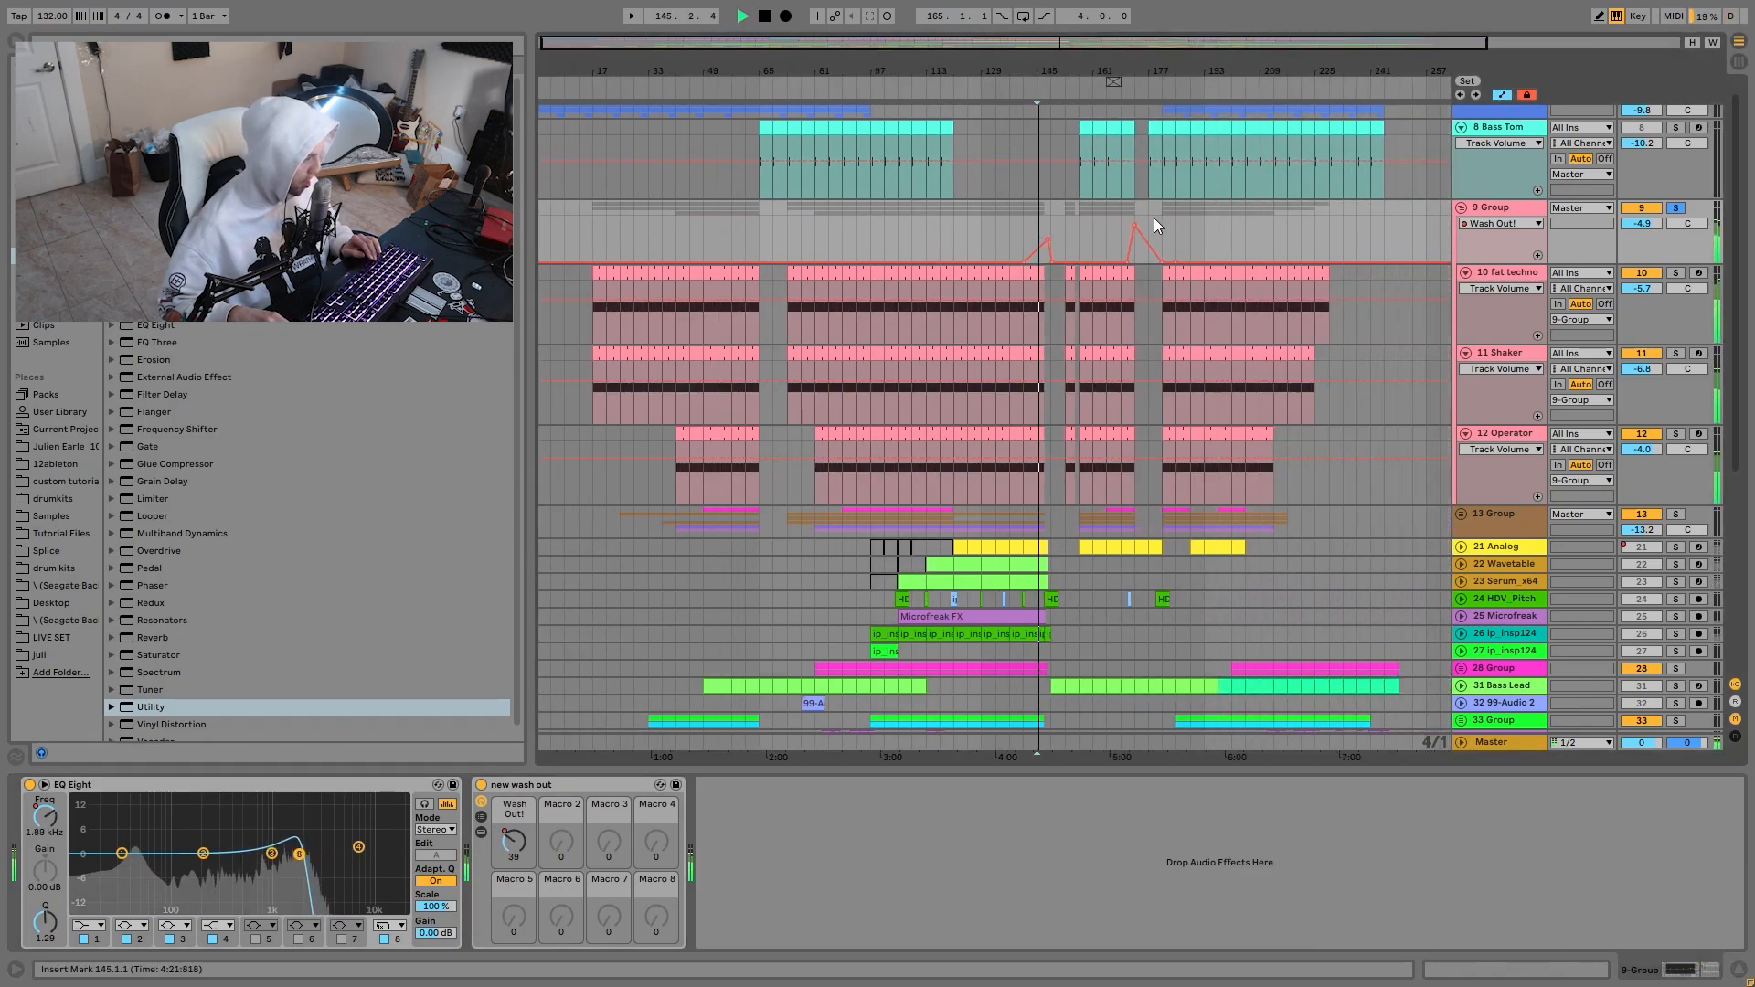
key(space)
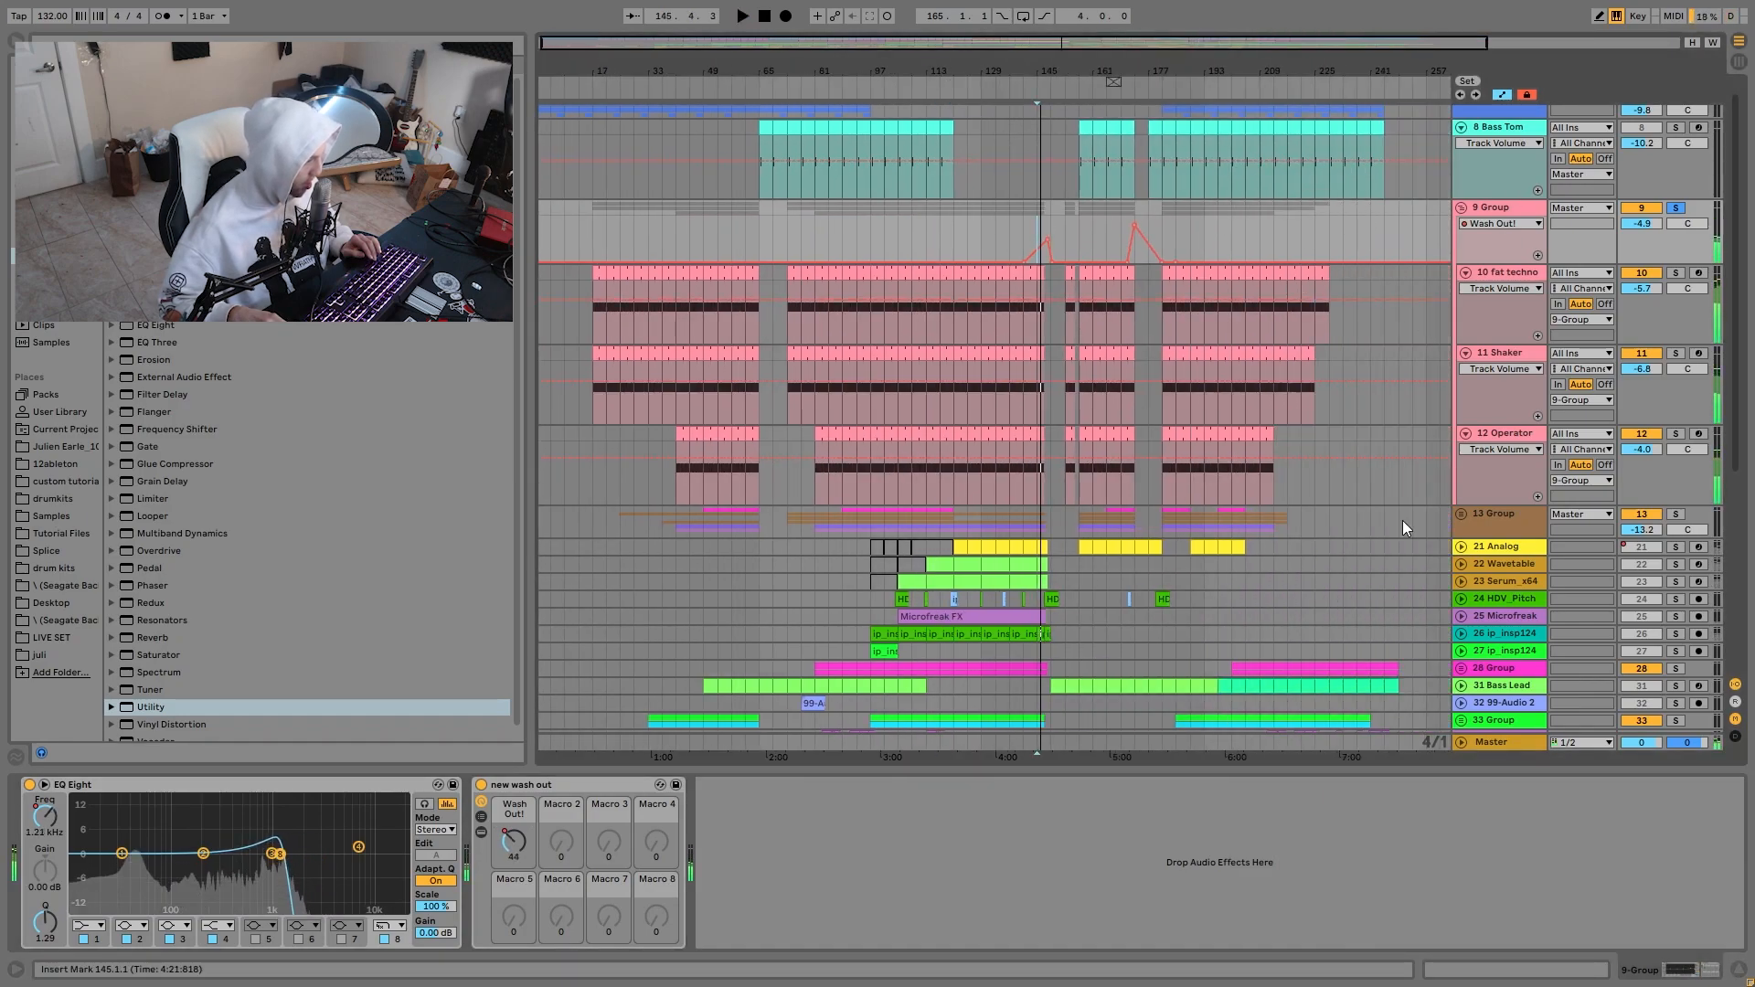
Fold 9 Group, solo 13 Group and play it from bar 105.
click(1462, 207)
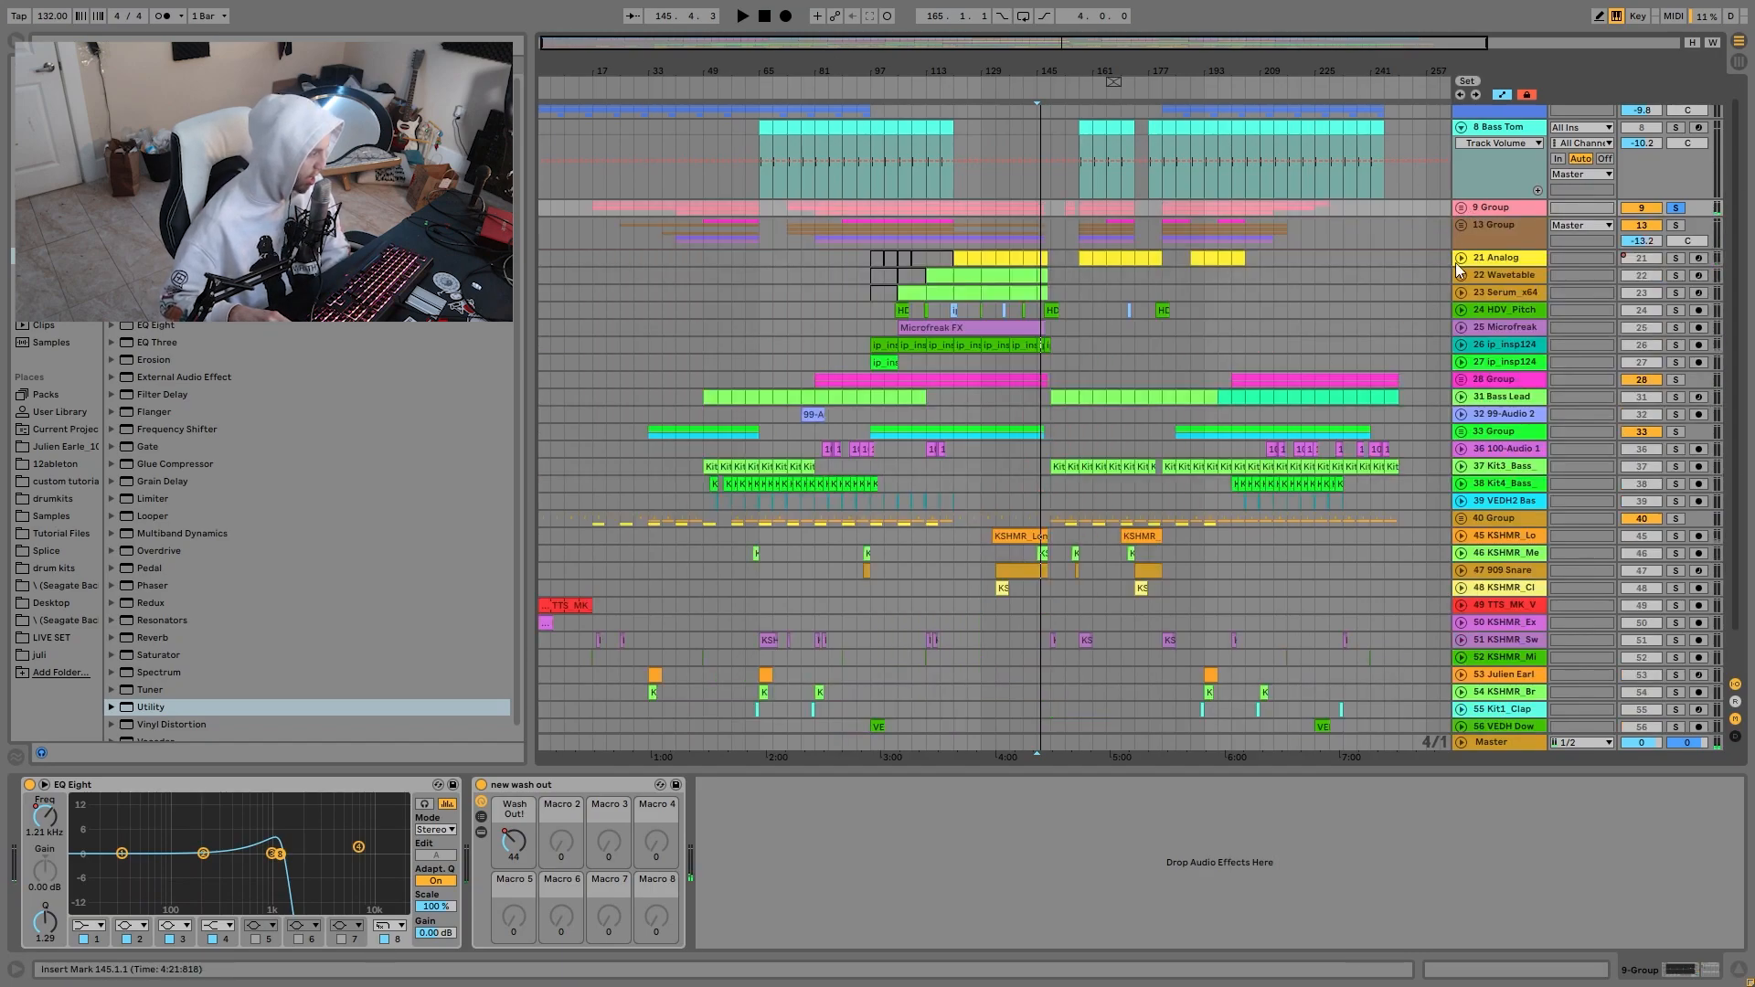
click(1677, 226)
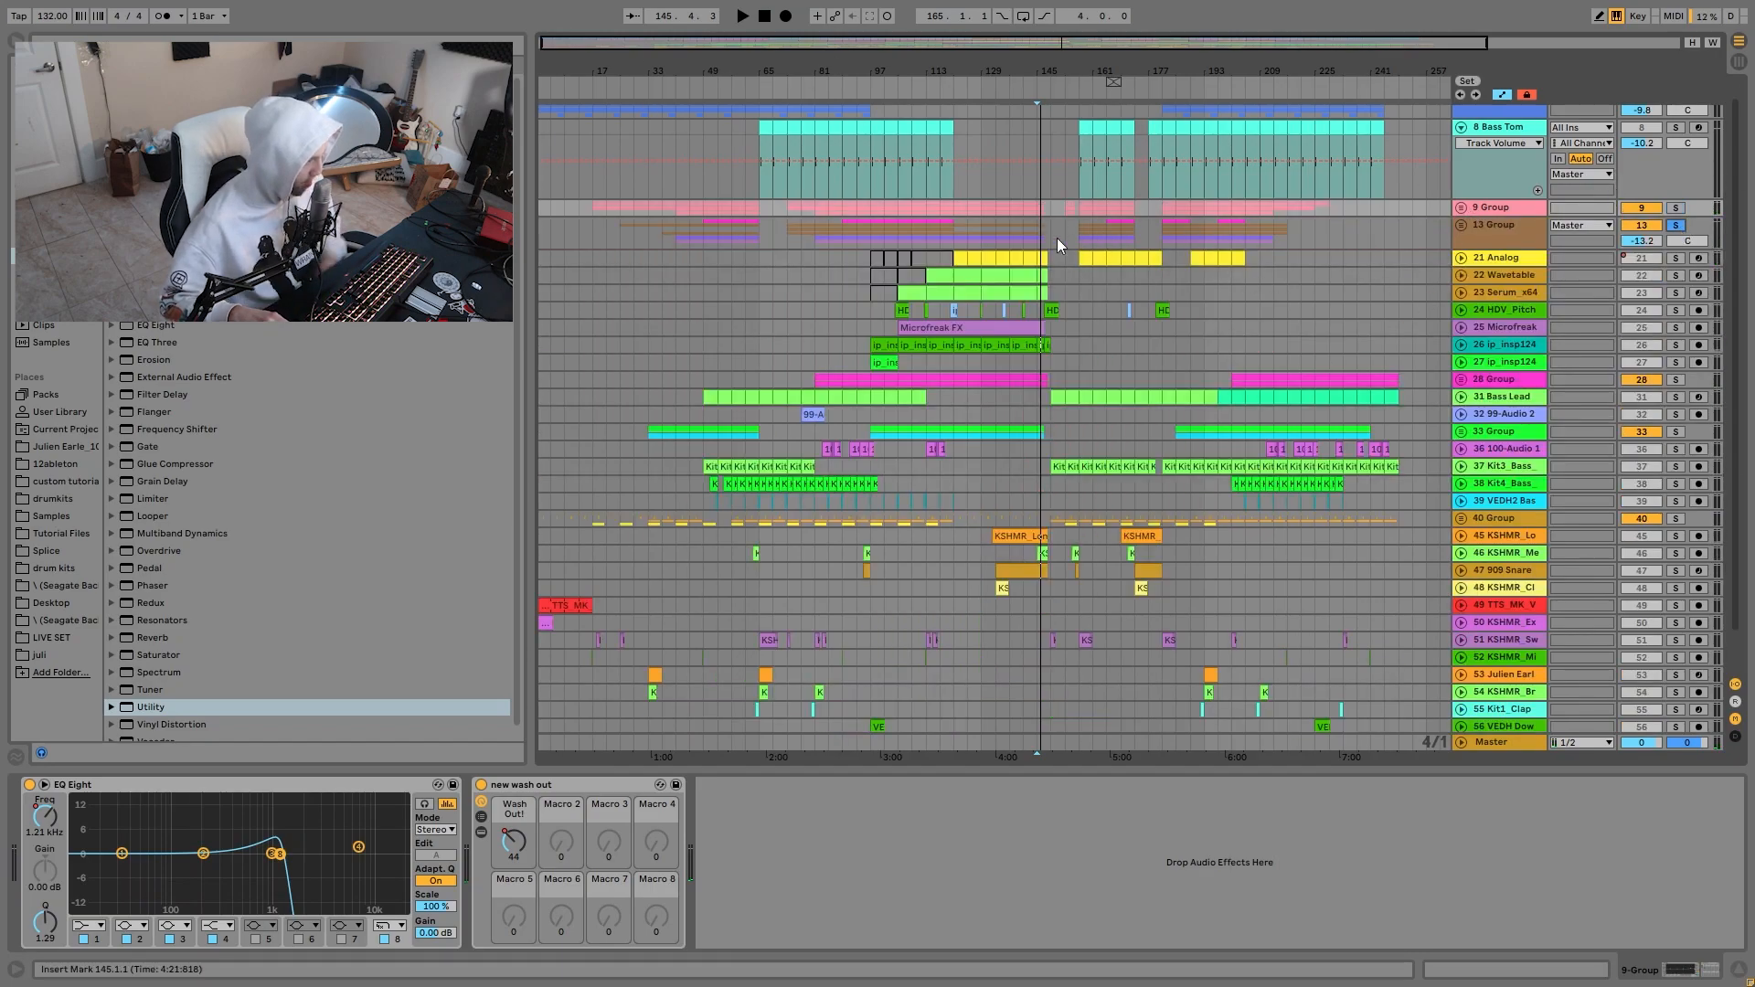
click(897, 238)
key(space)
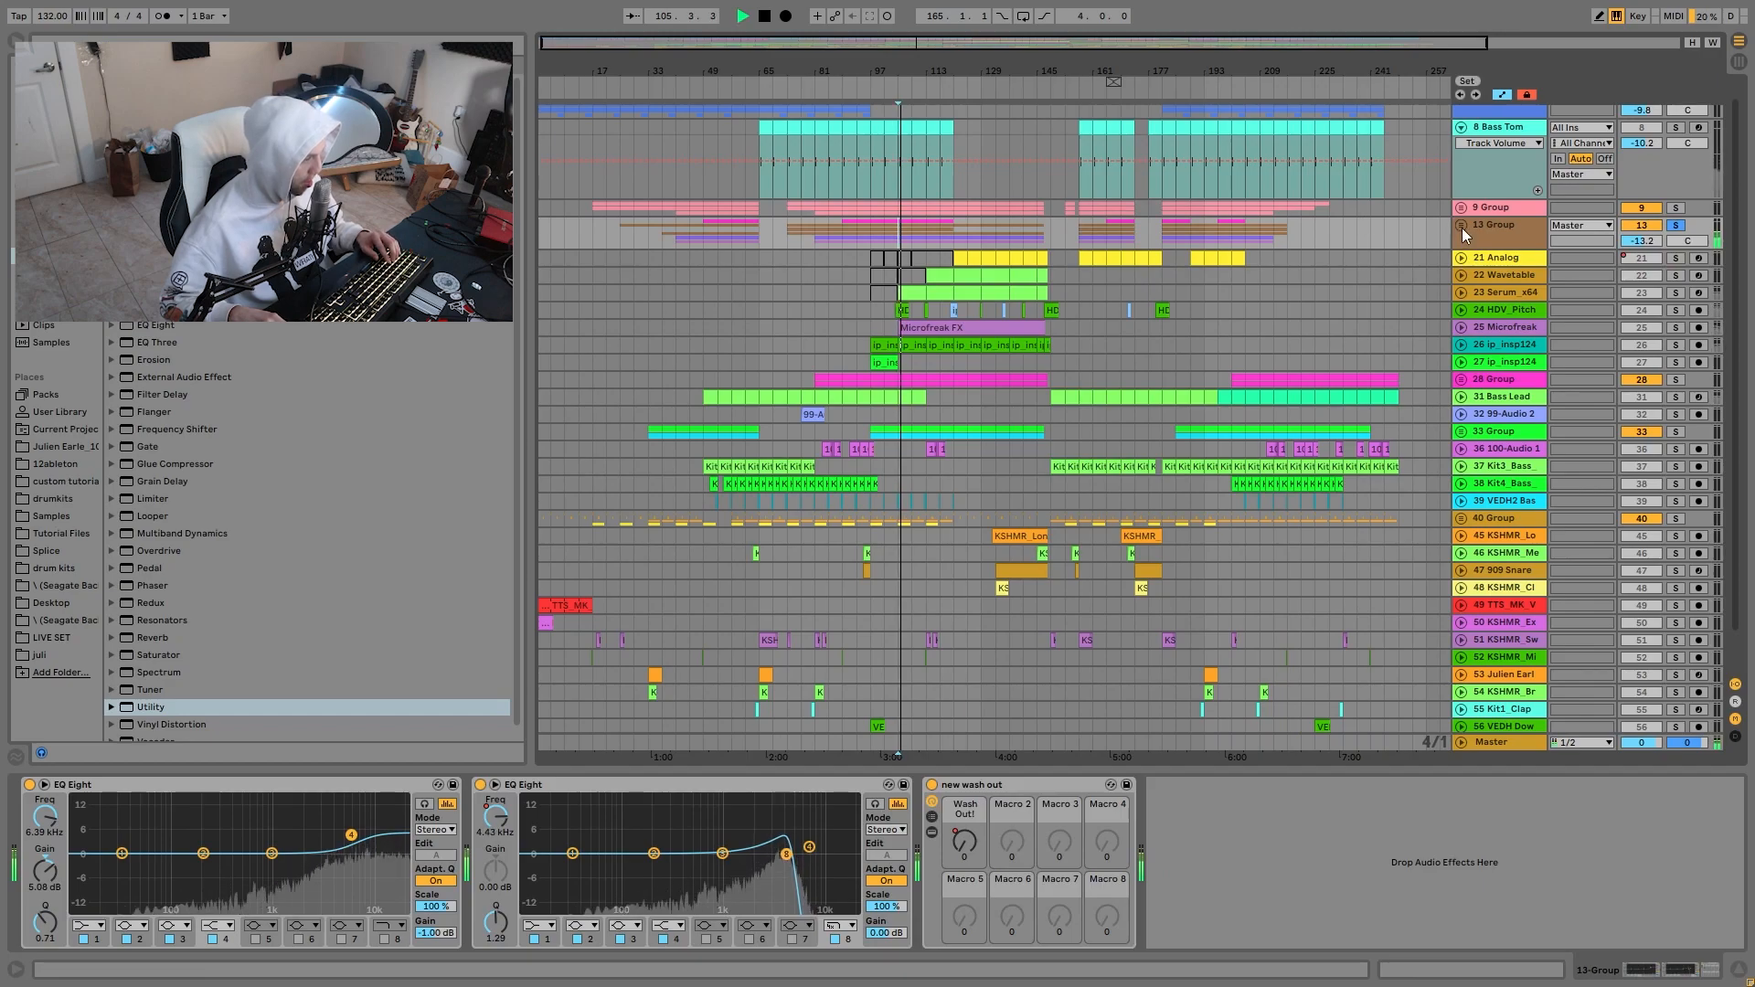
Unfold 13 Group and play its tracks from bar 77, bar 41 and the ride loop clip at bar 49.
click(1461, 225)
click(794, 308)
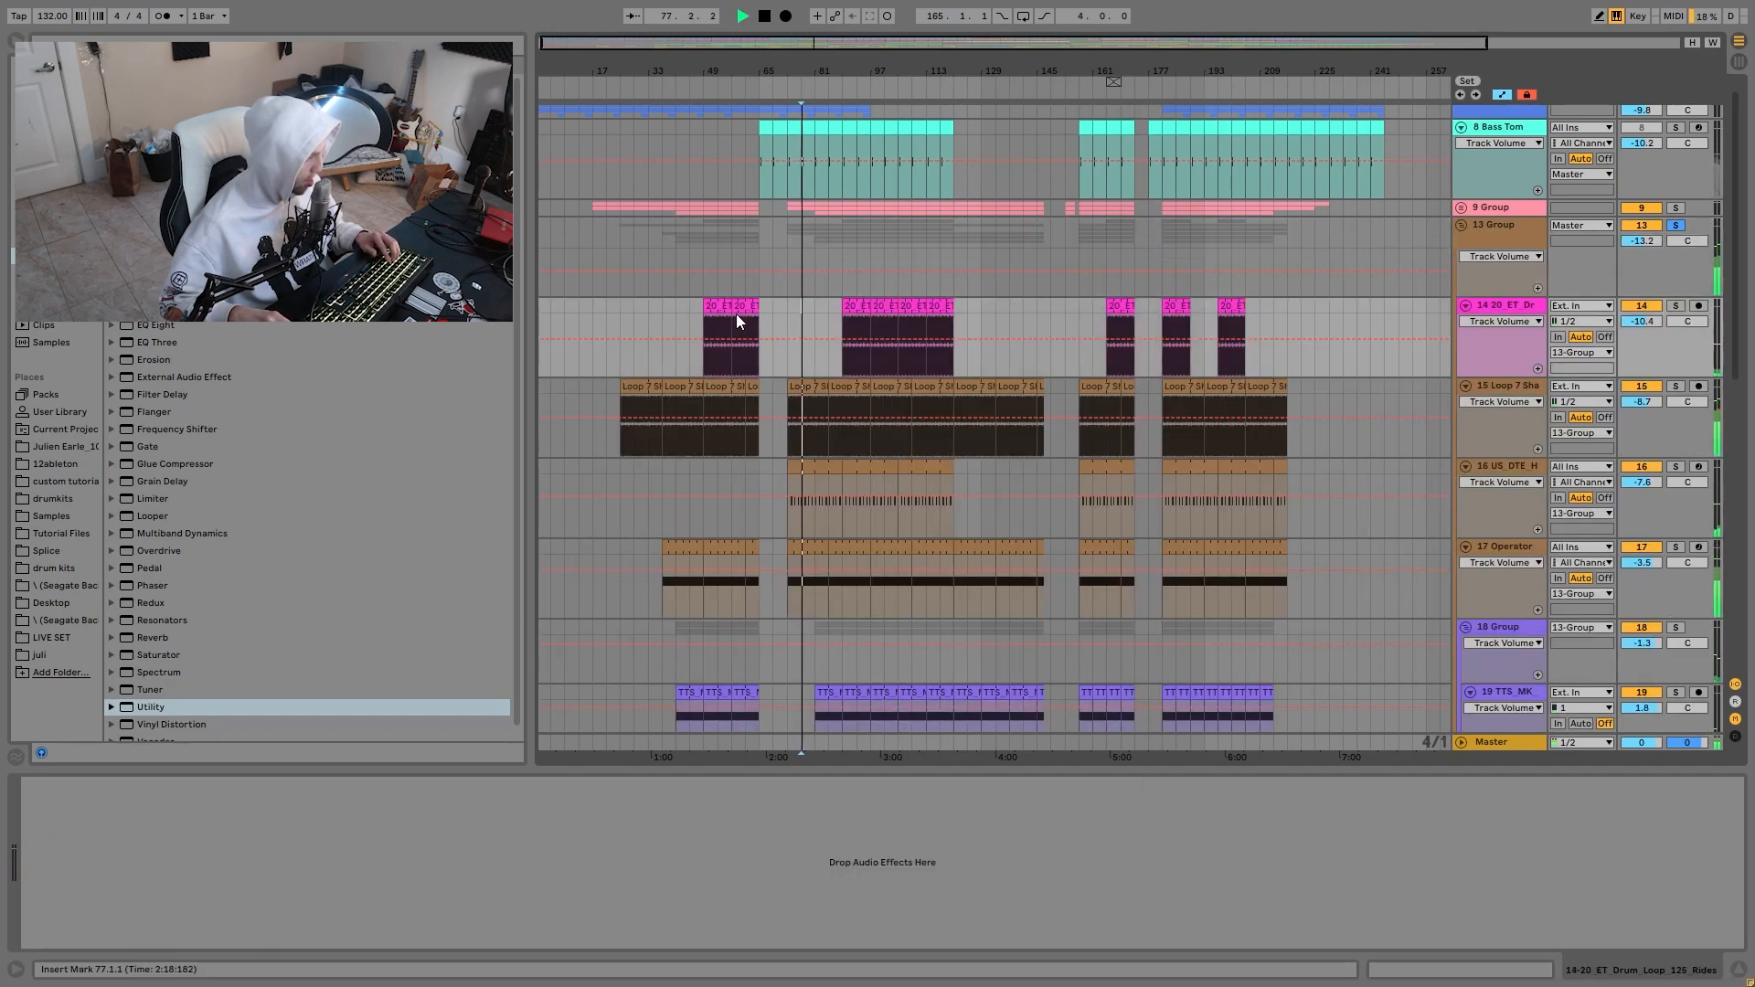
click(676, 308)
click(711, 305)
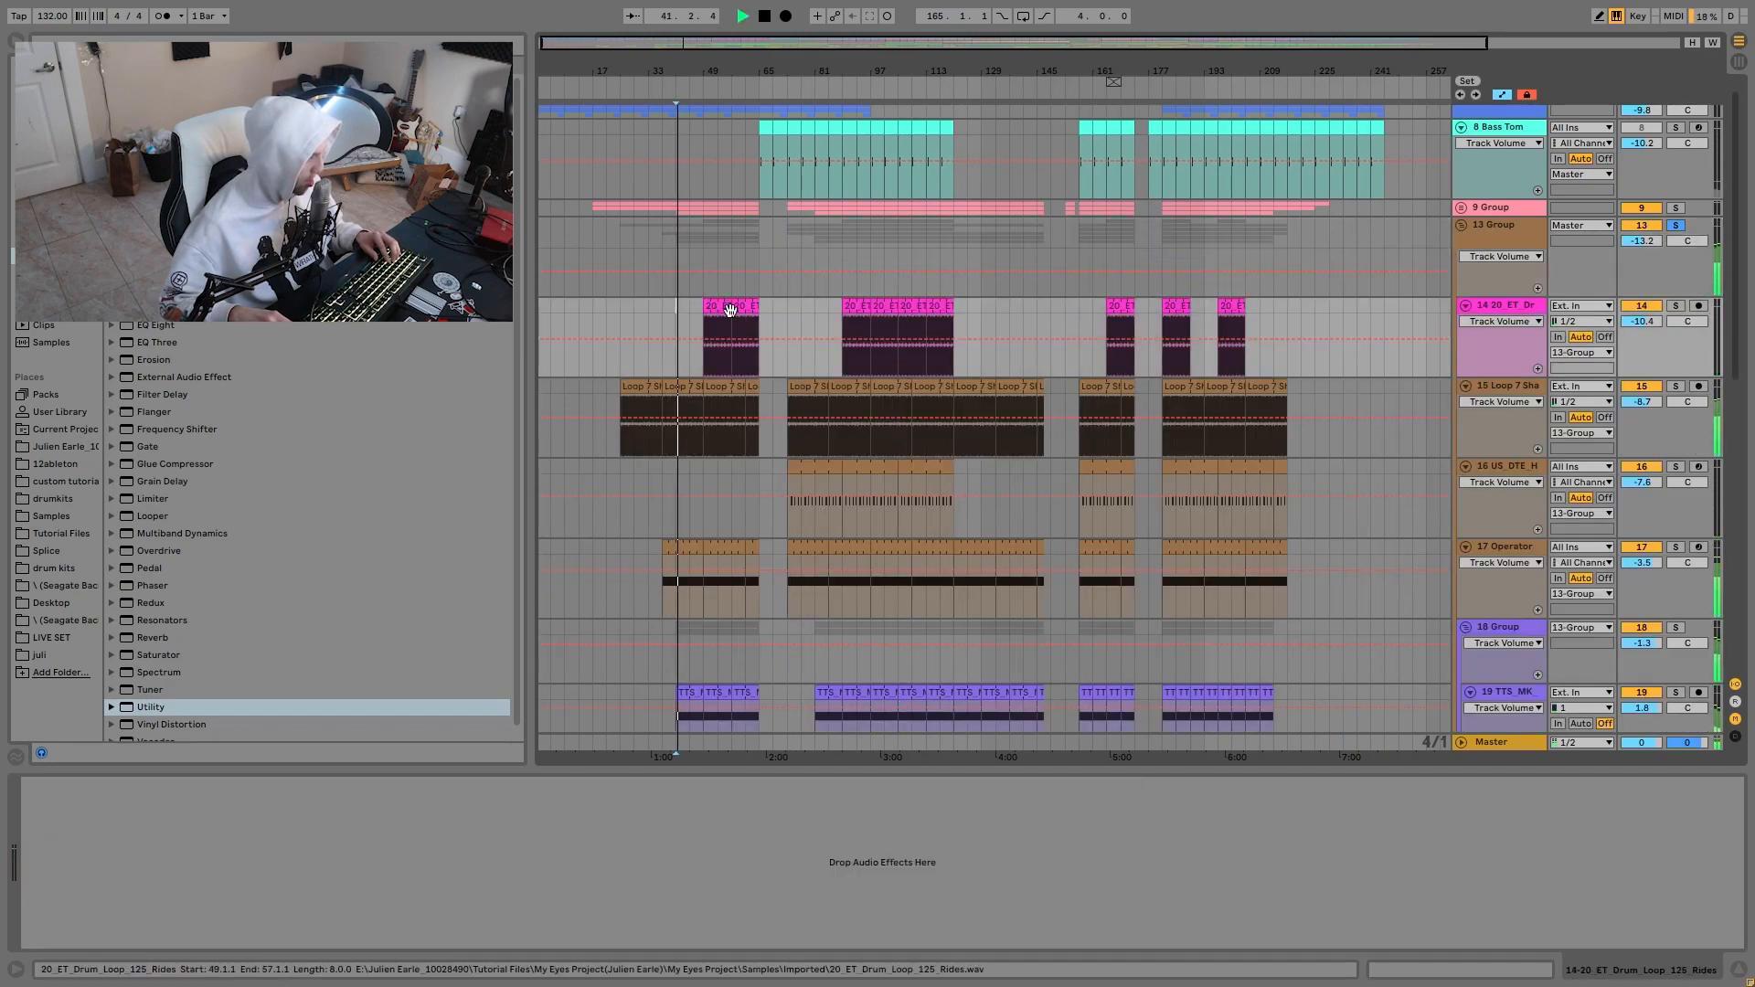
scroll(711, 305, down, 2)
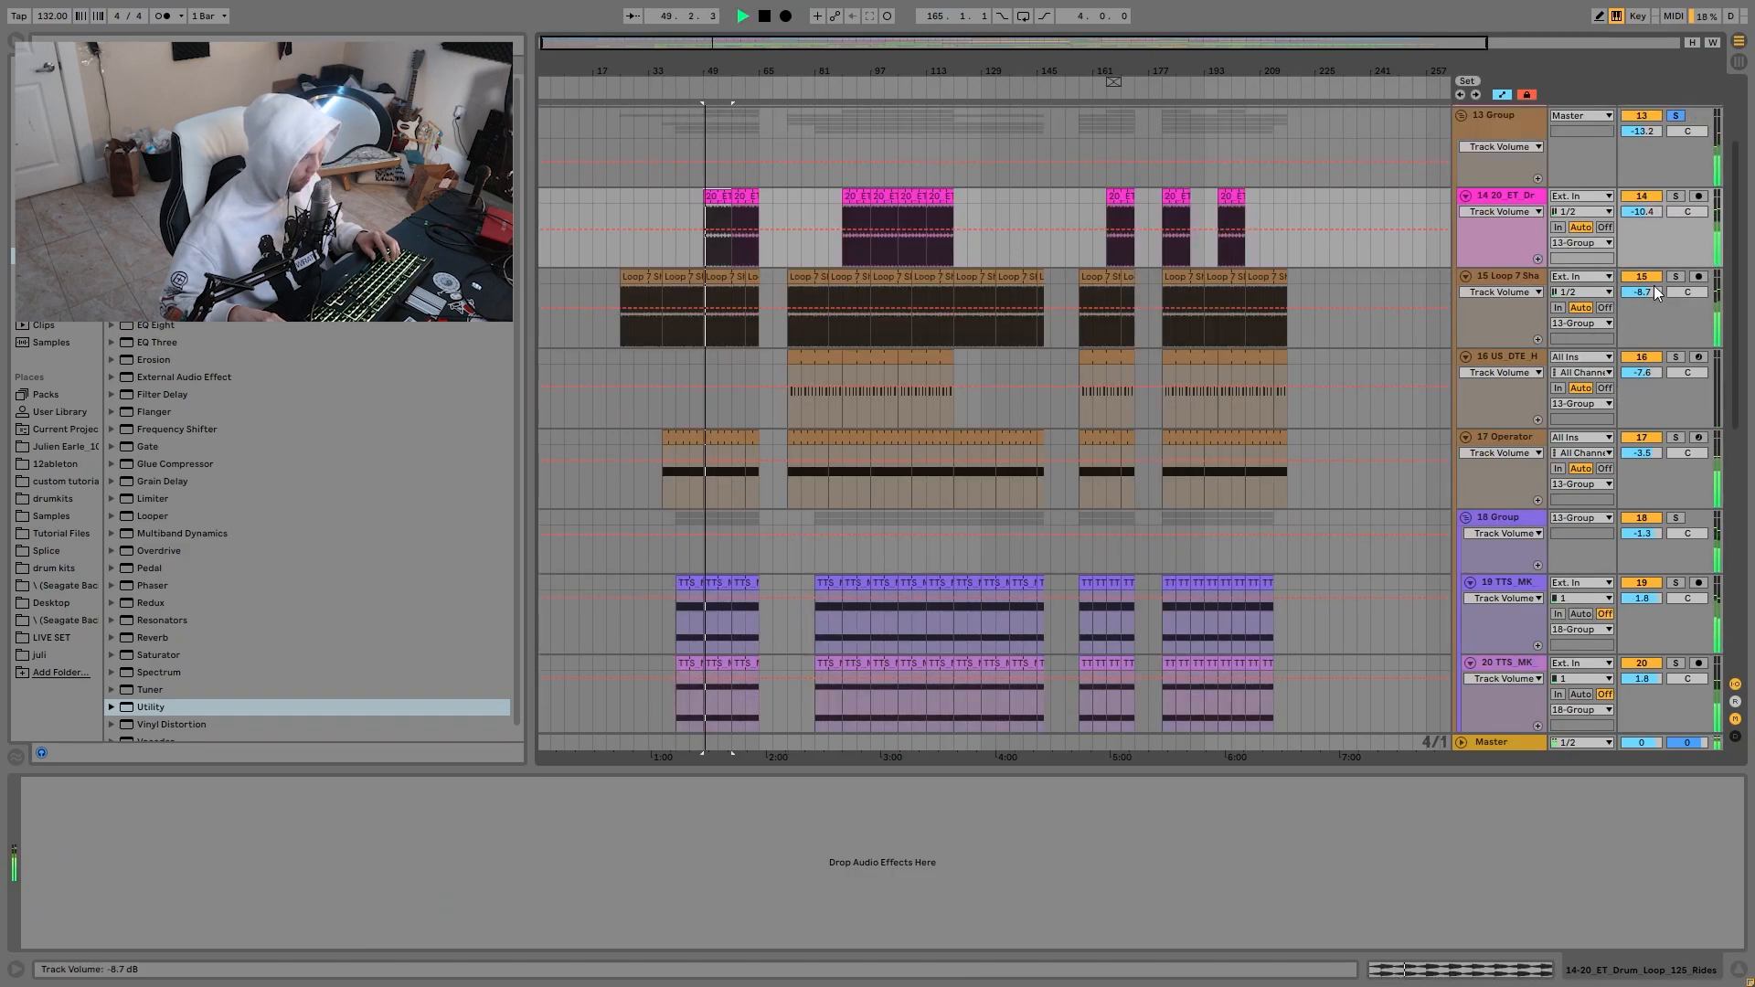
Solo the 15 Loop 7 track and then 17 Operator in 13 Group, and show 17 Operator's devices.
click(1675, 276)
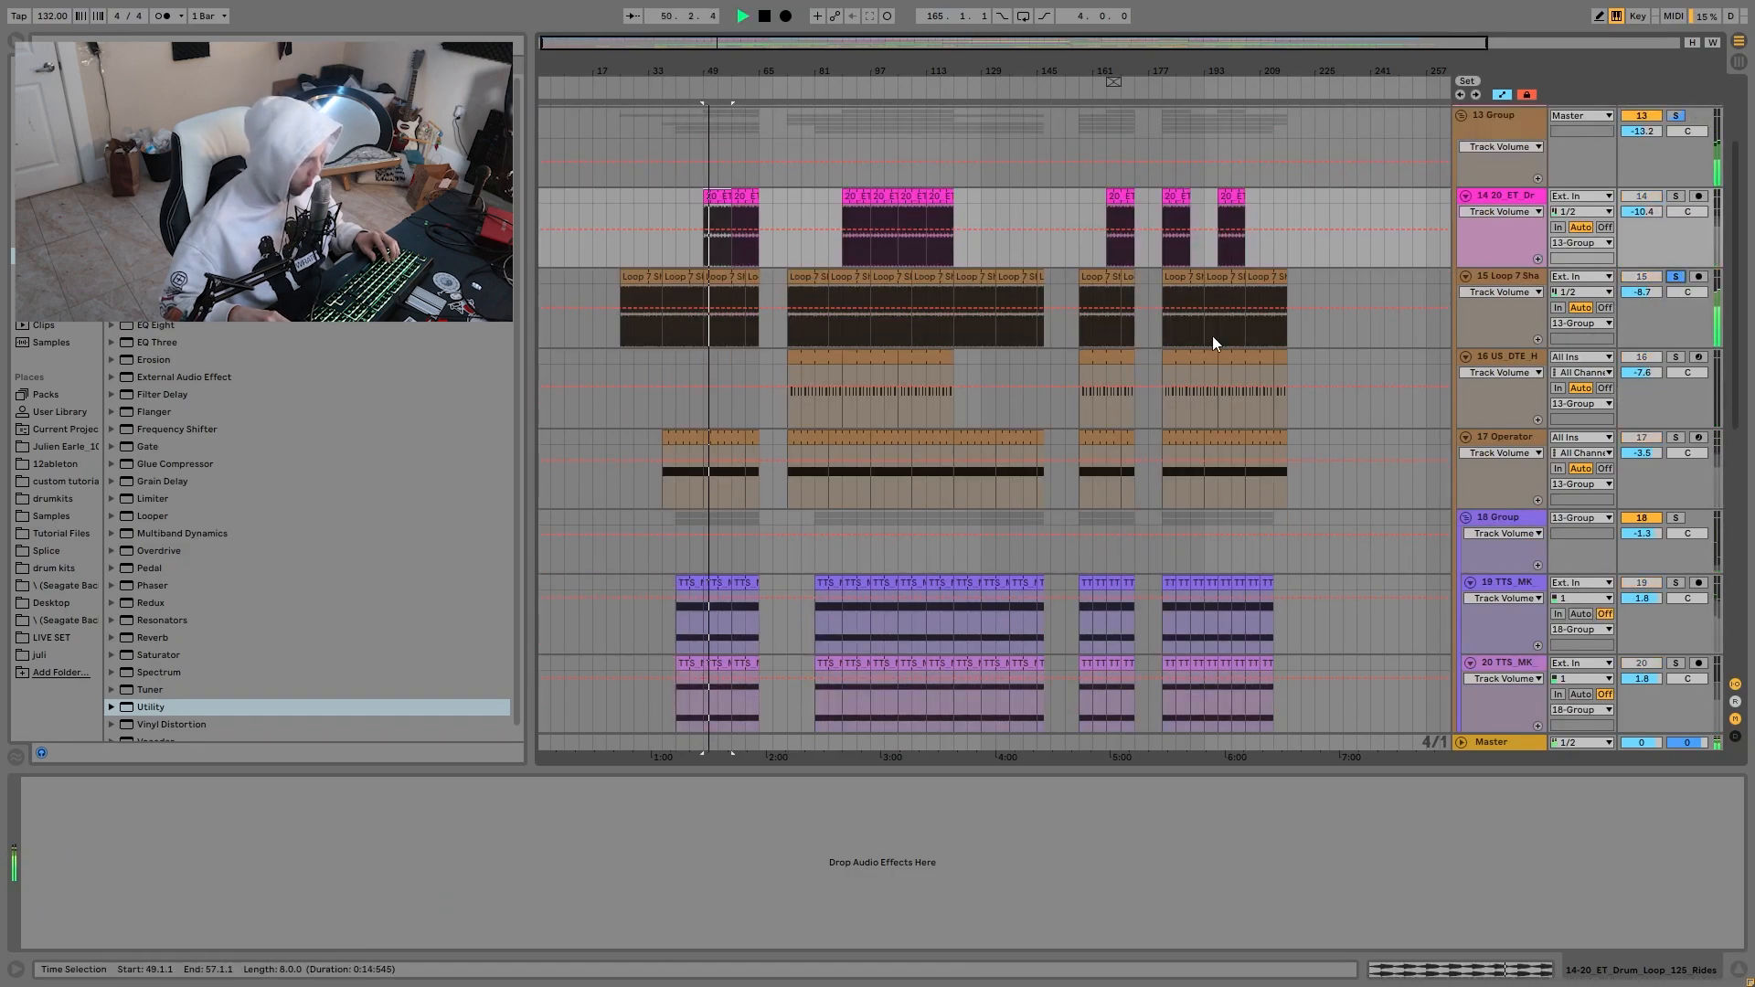
click(1675, 437)
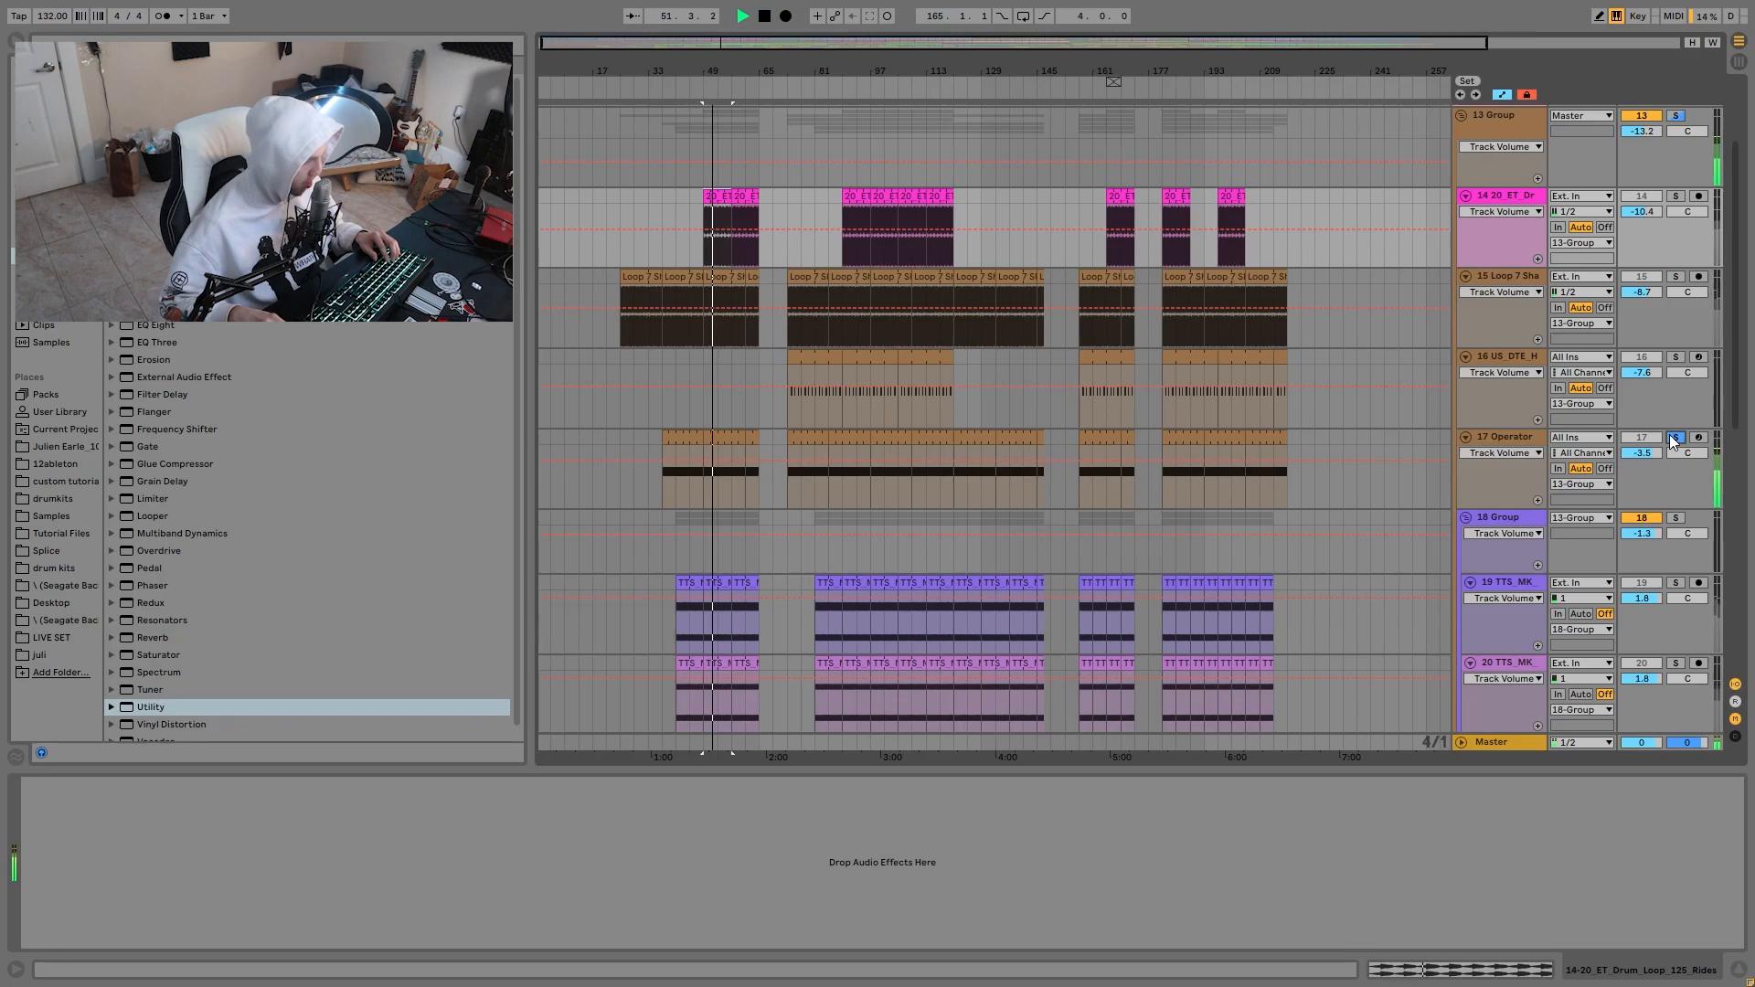
scroll(1528, 336, down, 2)
click(1506, 309)
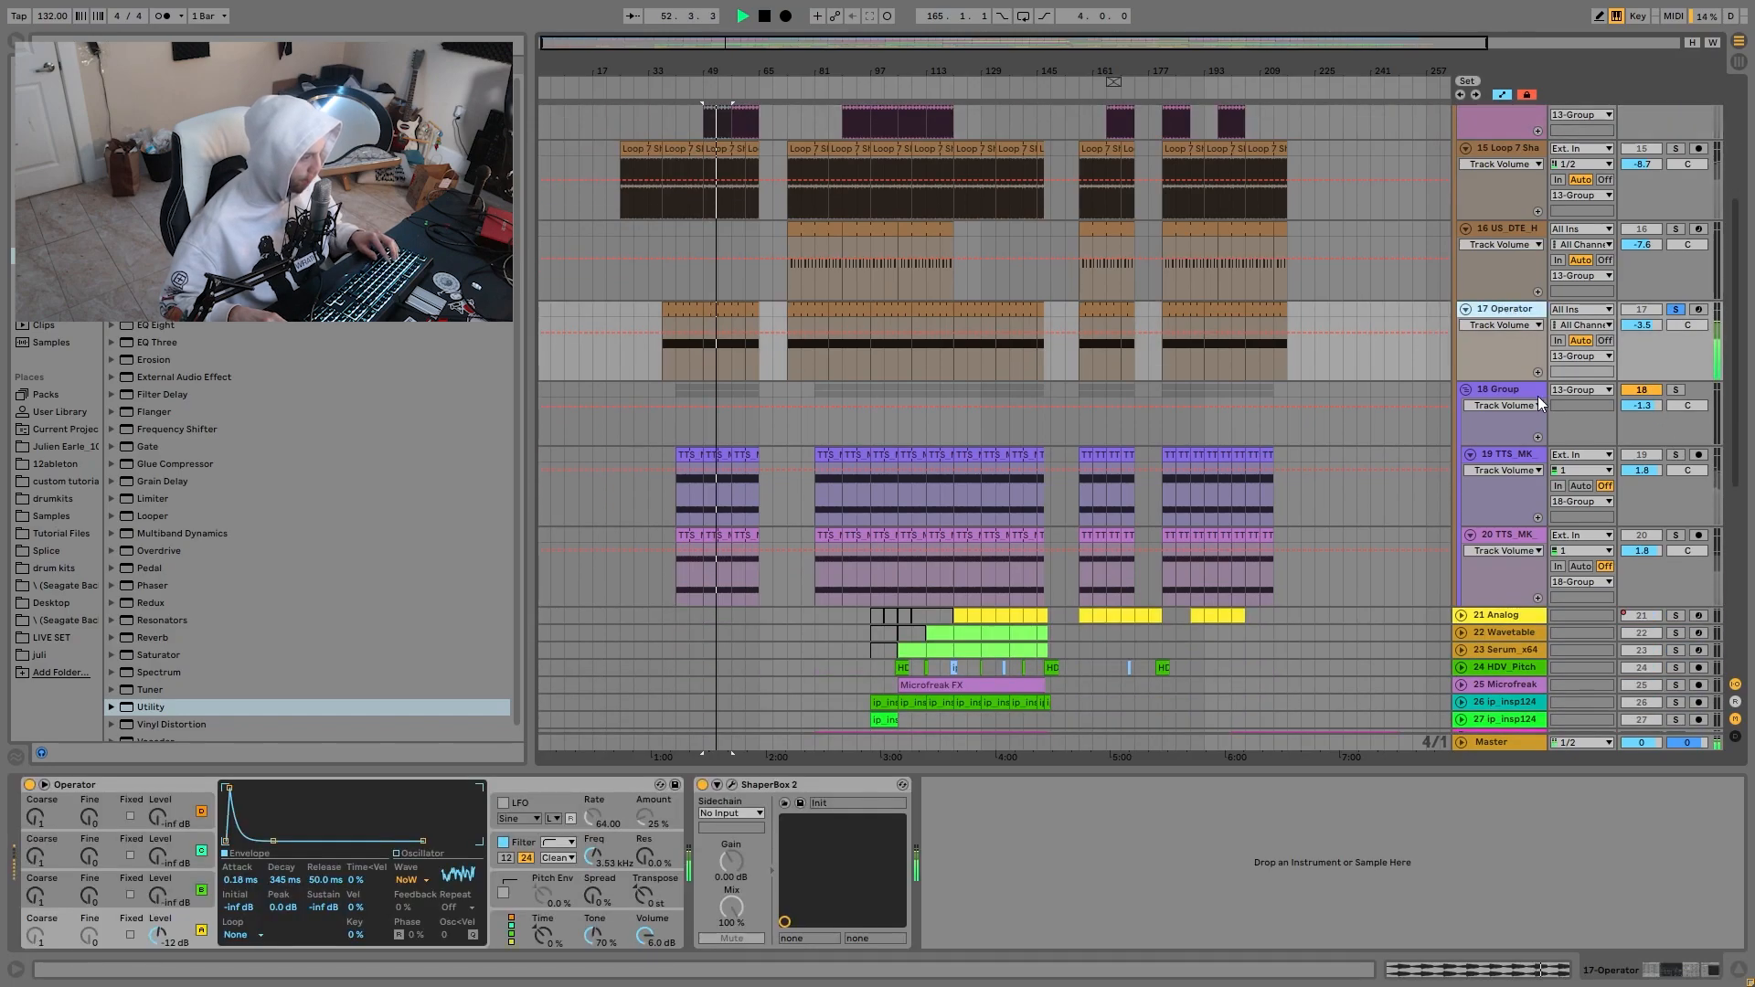
Solo 18 Group, add 15 Loop 7 and 17 Operator to the solo, and listen to them together.
scroll(1537, 397, up, 2)
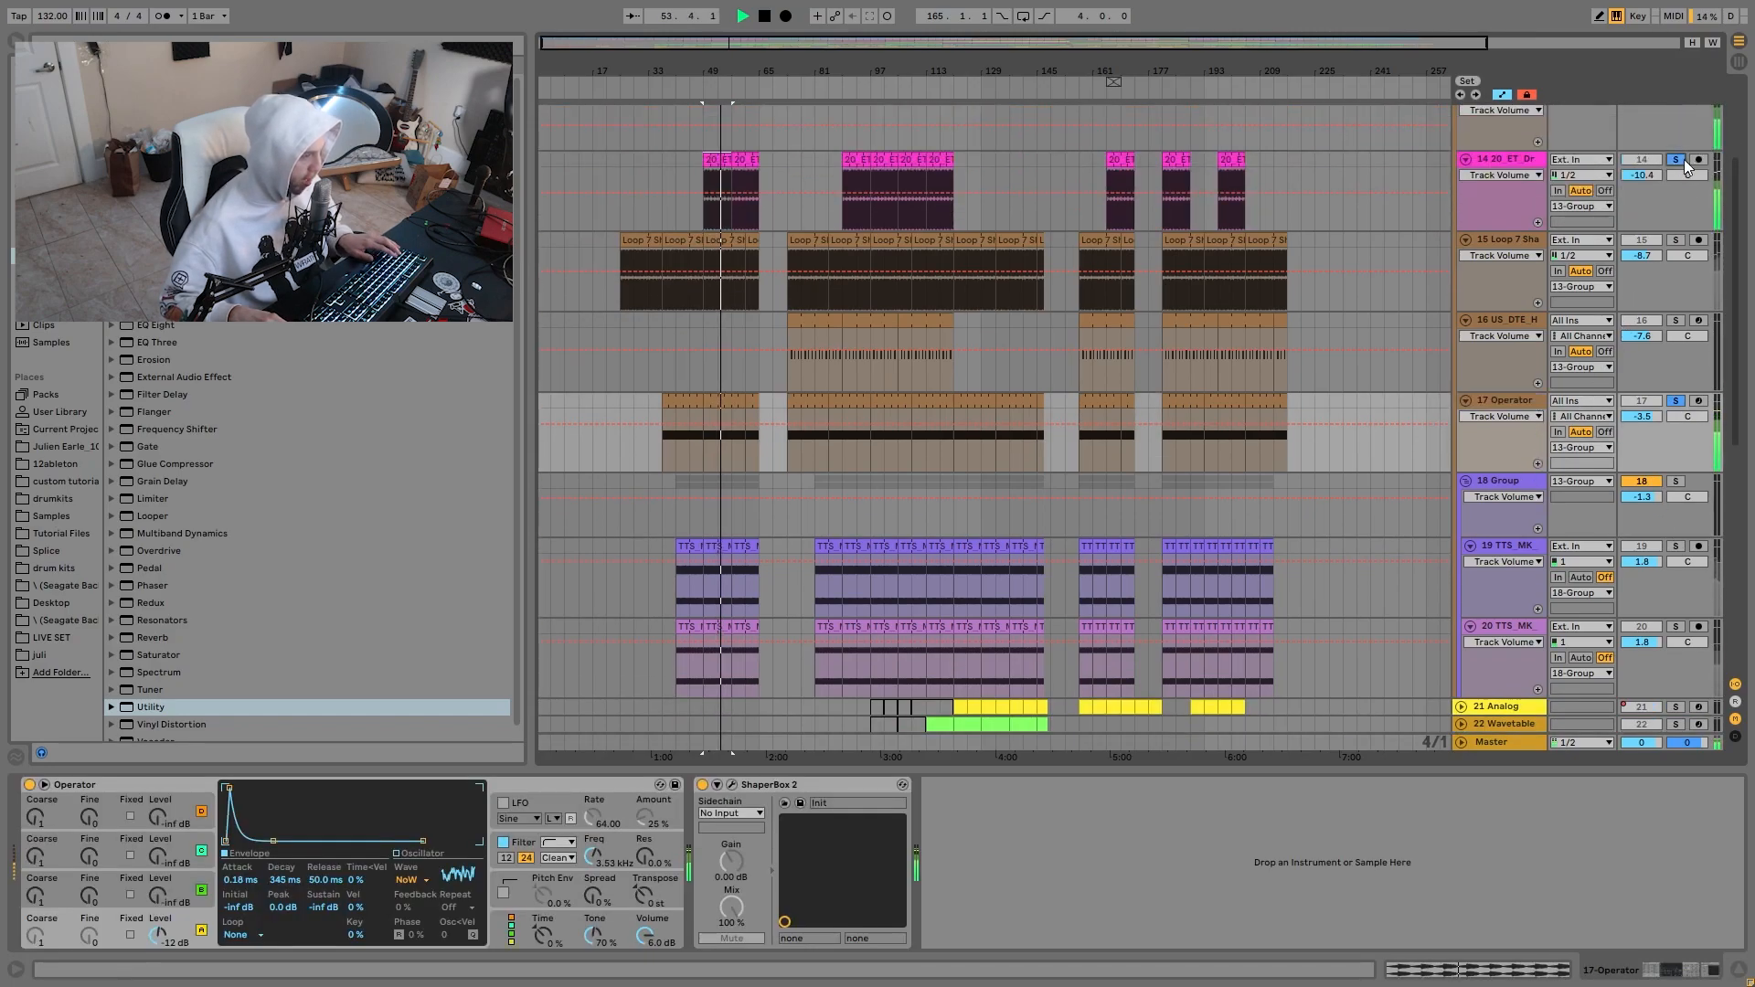
scroll(1655, 287, down, 3)
scroll(1655, 287, down, 1)
click(1676, 263)
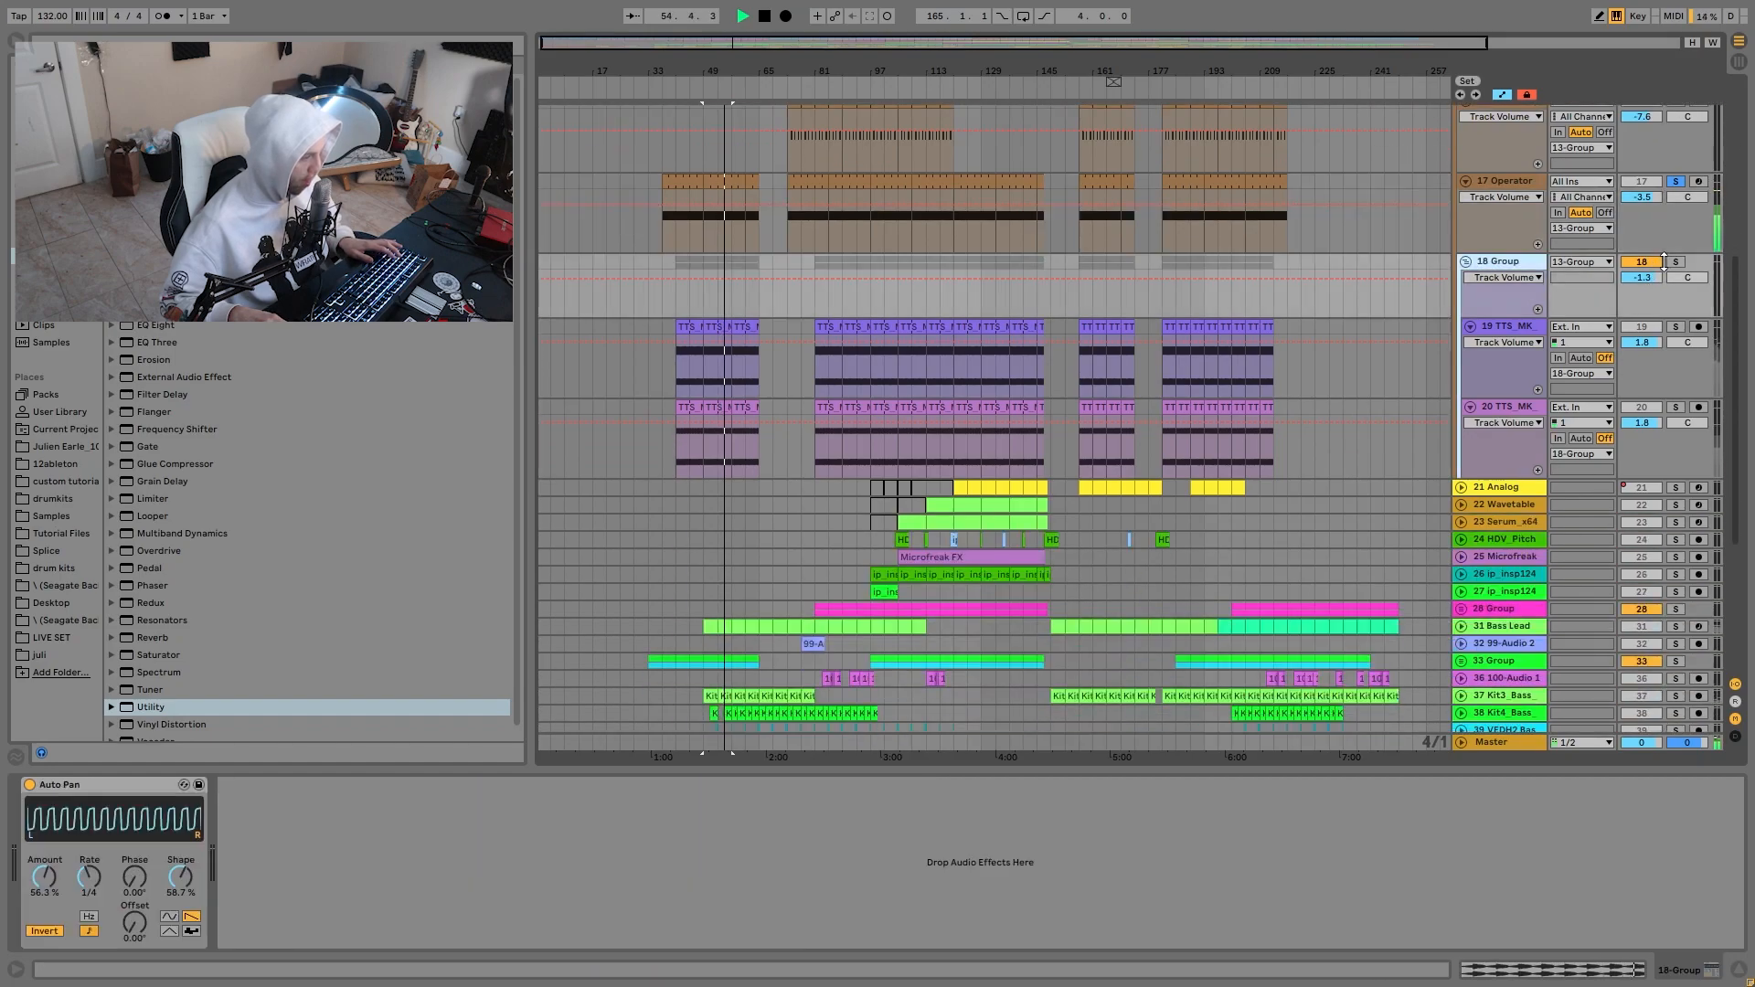
scroll(1676, 265, up, 4)
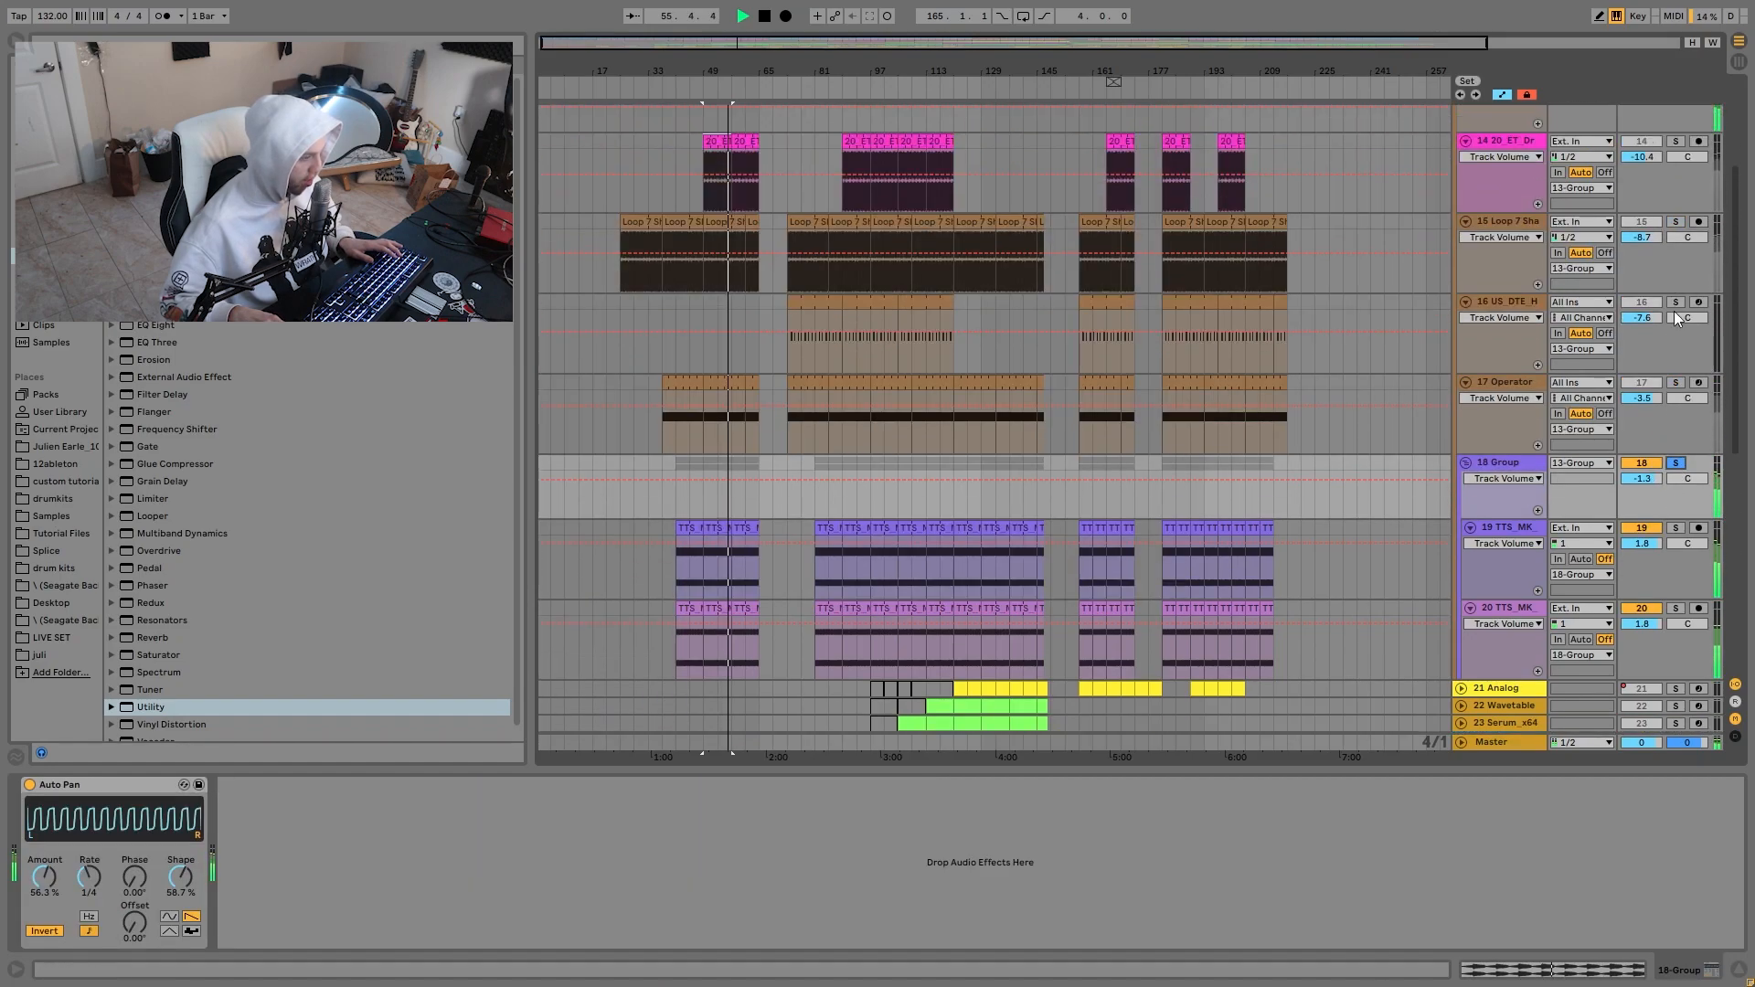
click(1677, 223)
click(1676, 383)
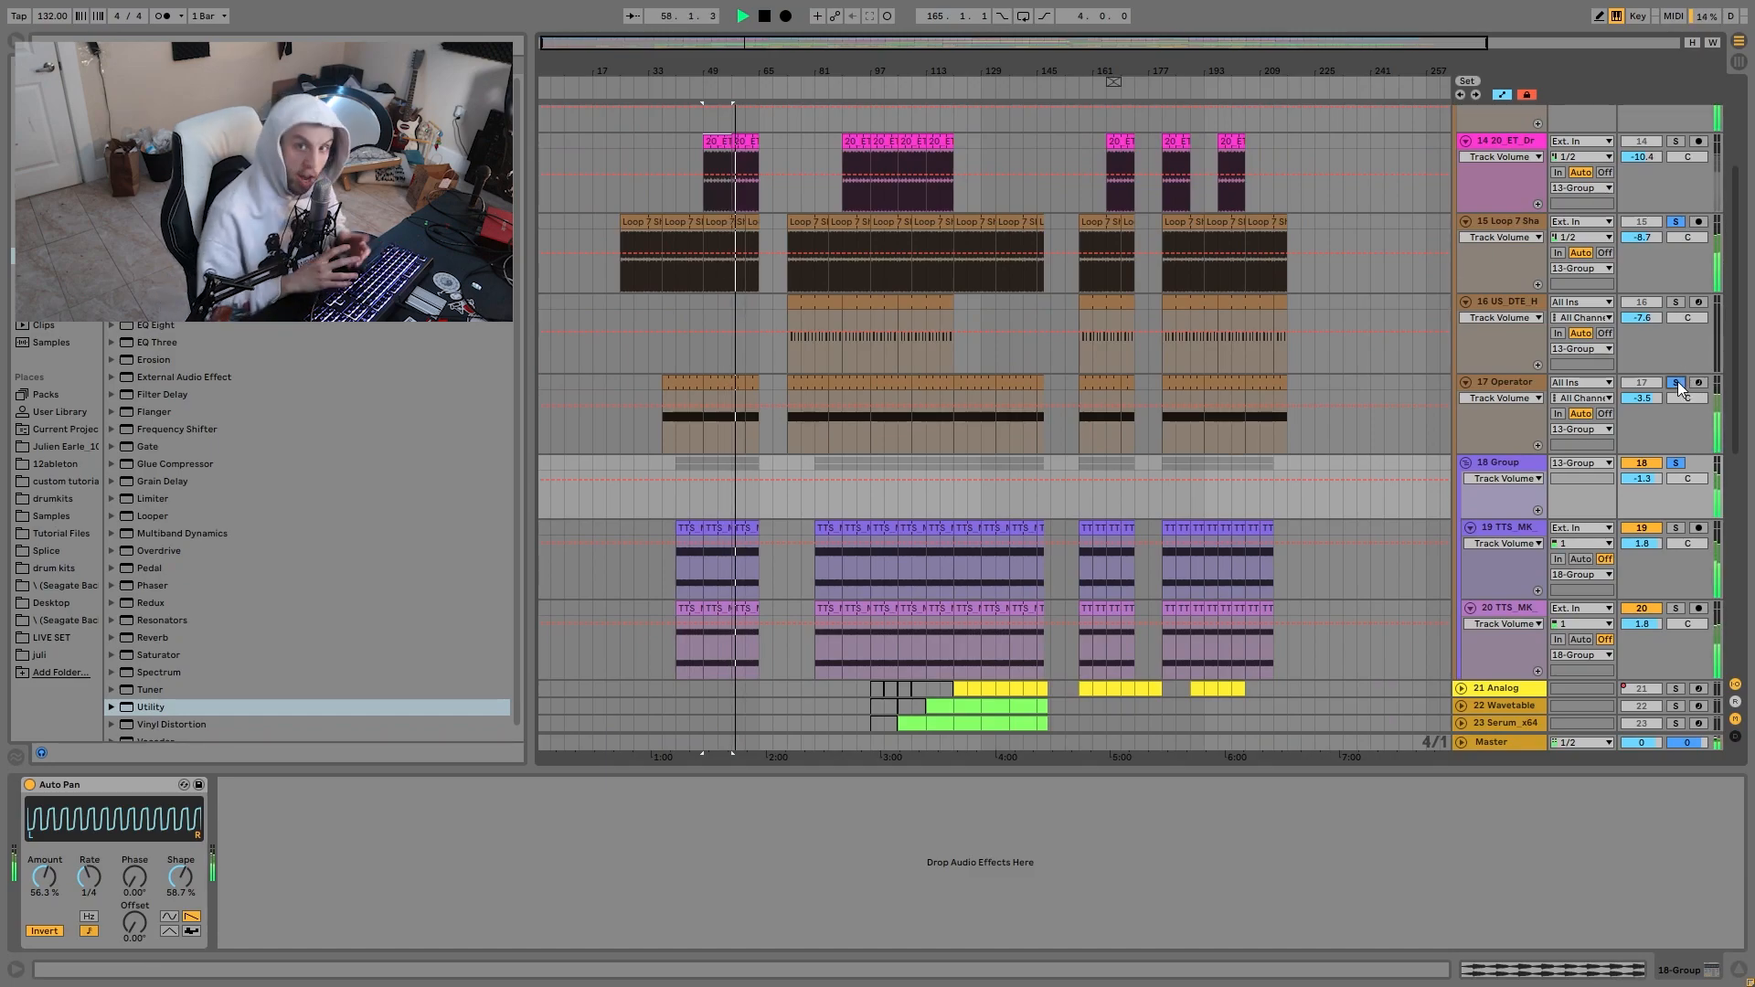
Add the 16 US_DTE_Hat track to the soloed percussion and play from its clip at bar 73.
key(space)
click(812, 292)
click(811, 298)
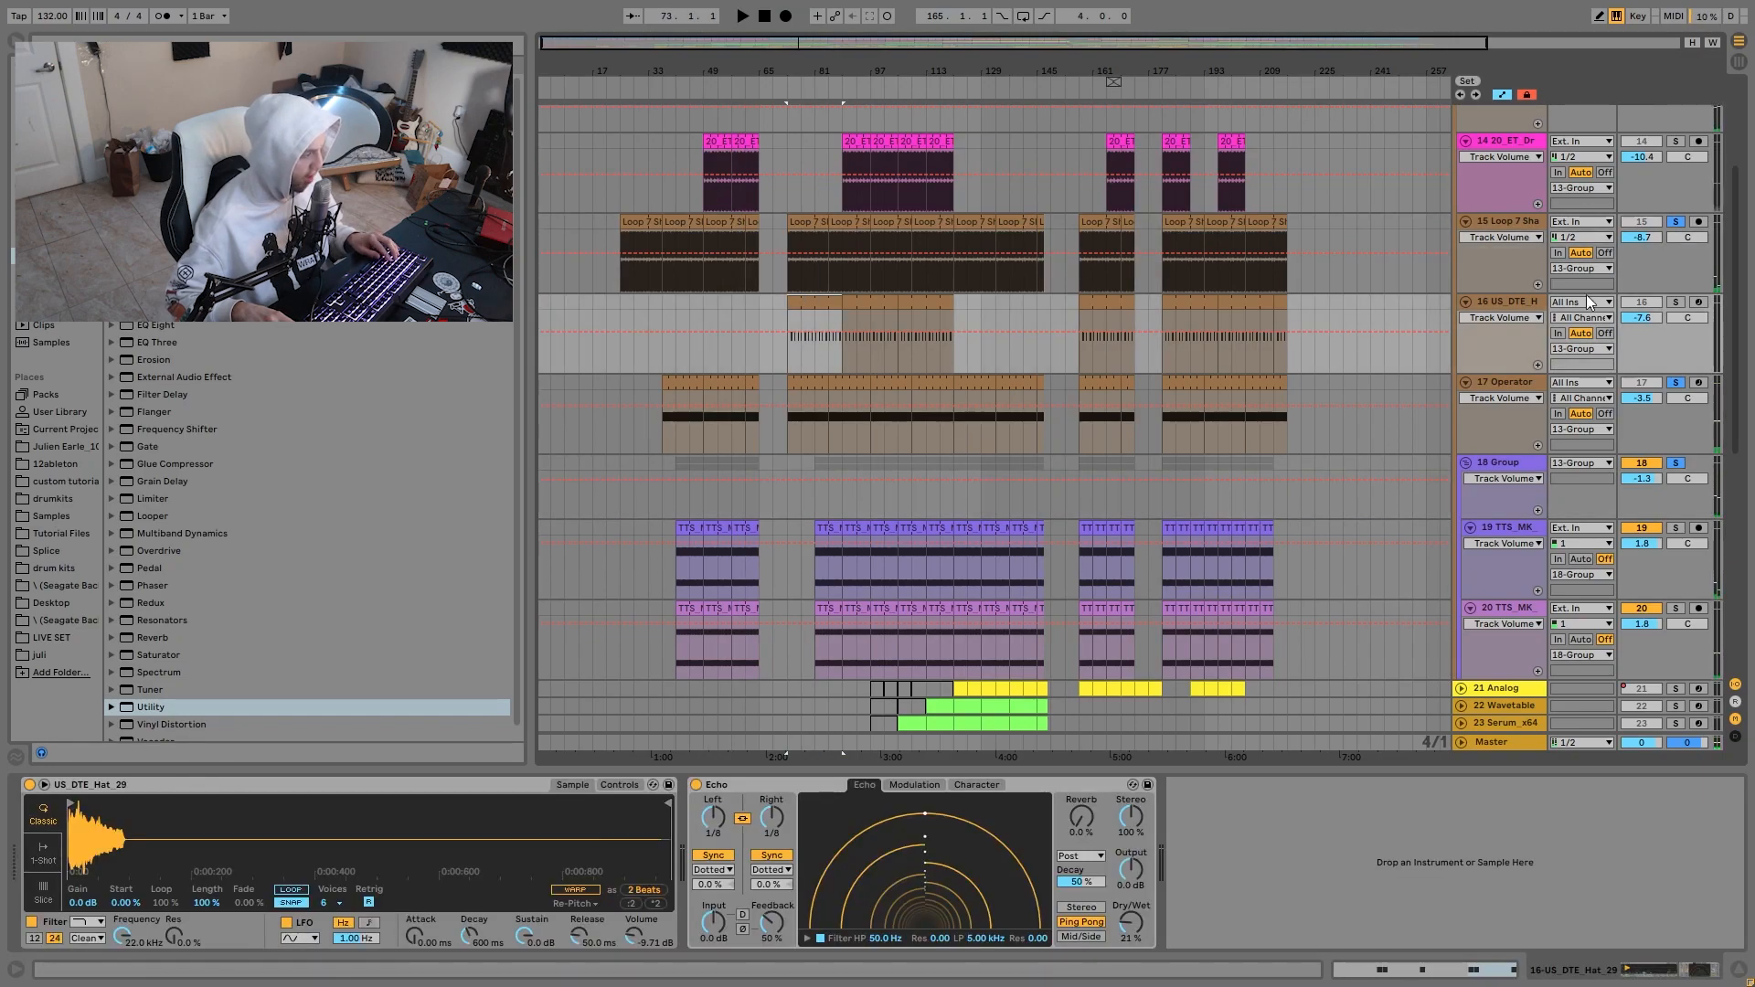
key(space)
click(1676, 302)
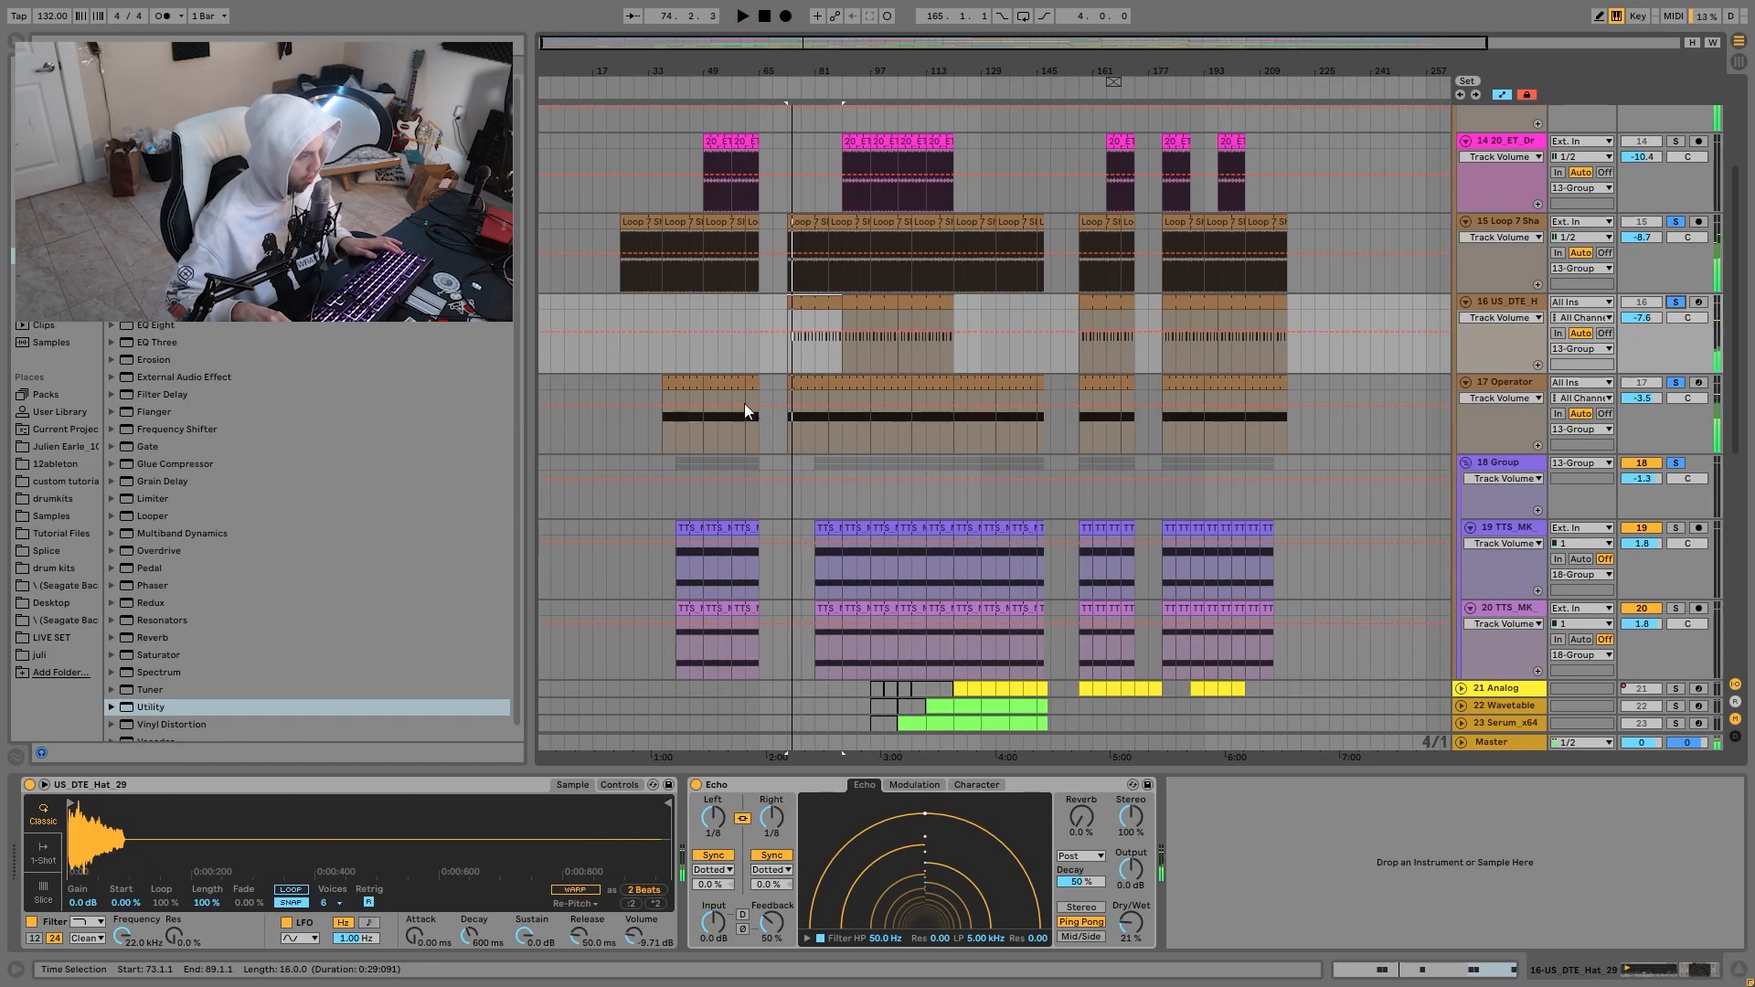
key(space)
Clear the percussion solos and play the full arrangement from bar 73.
drag(779, 347, 844, 319)
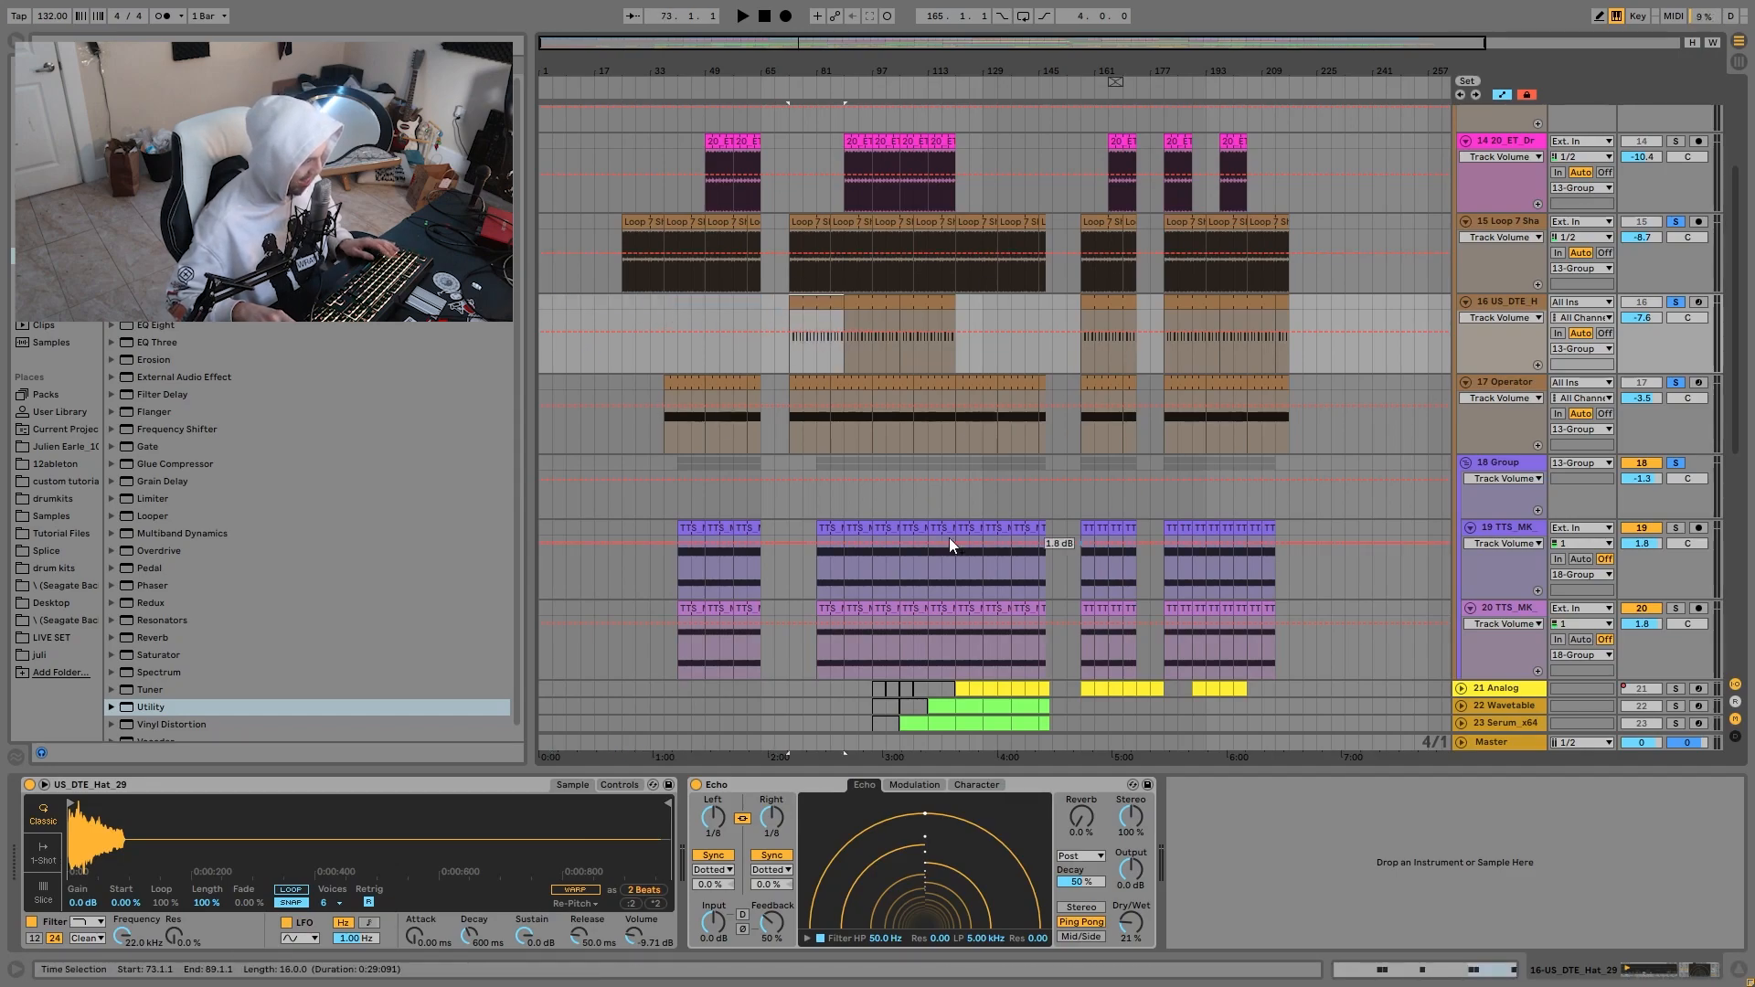
click(1675, 302)
key(space)
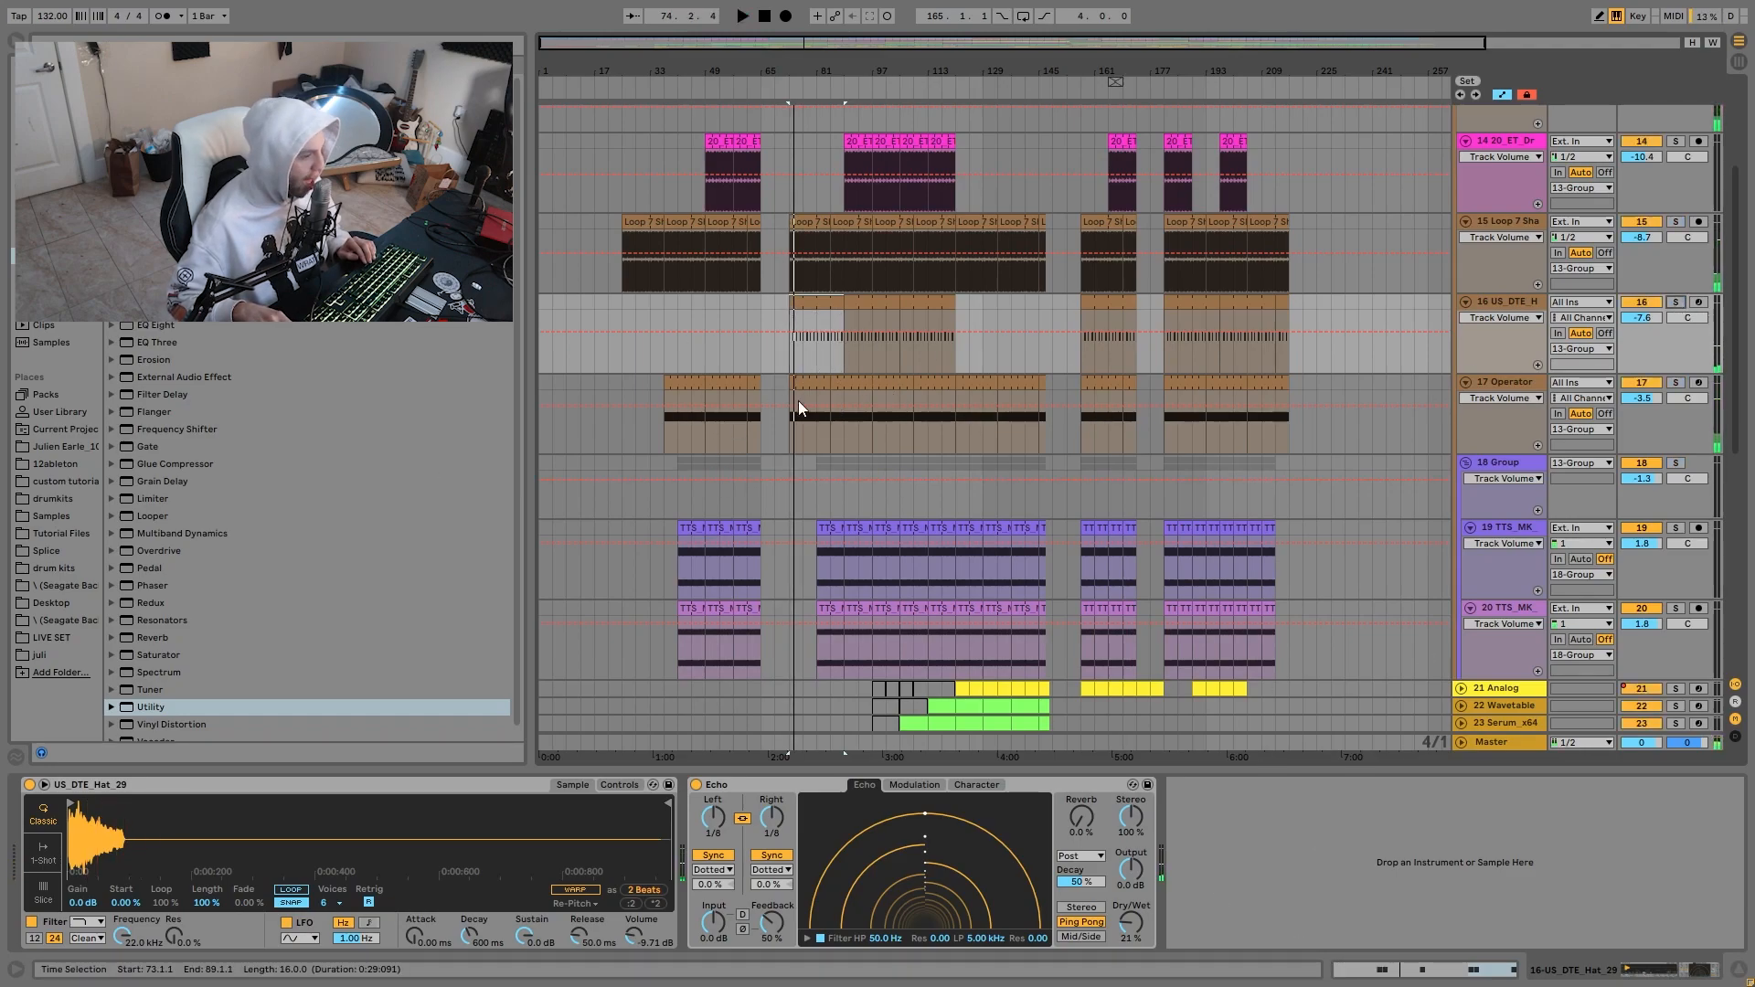
Show 13 Group's devices and the frequency automation of its second EQ Eight's band 8, and check 9 Group's devices.
scroll(959, 448, down, 3)
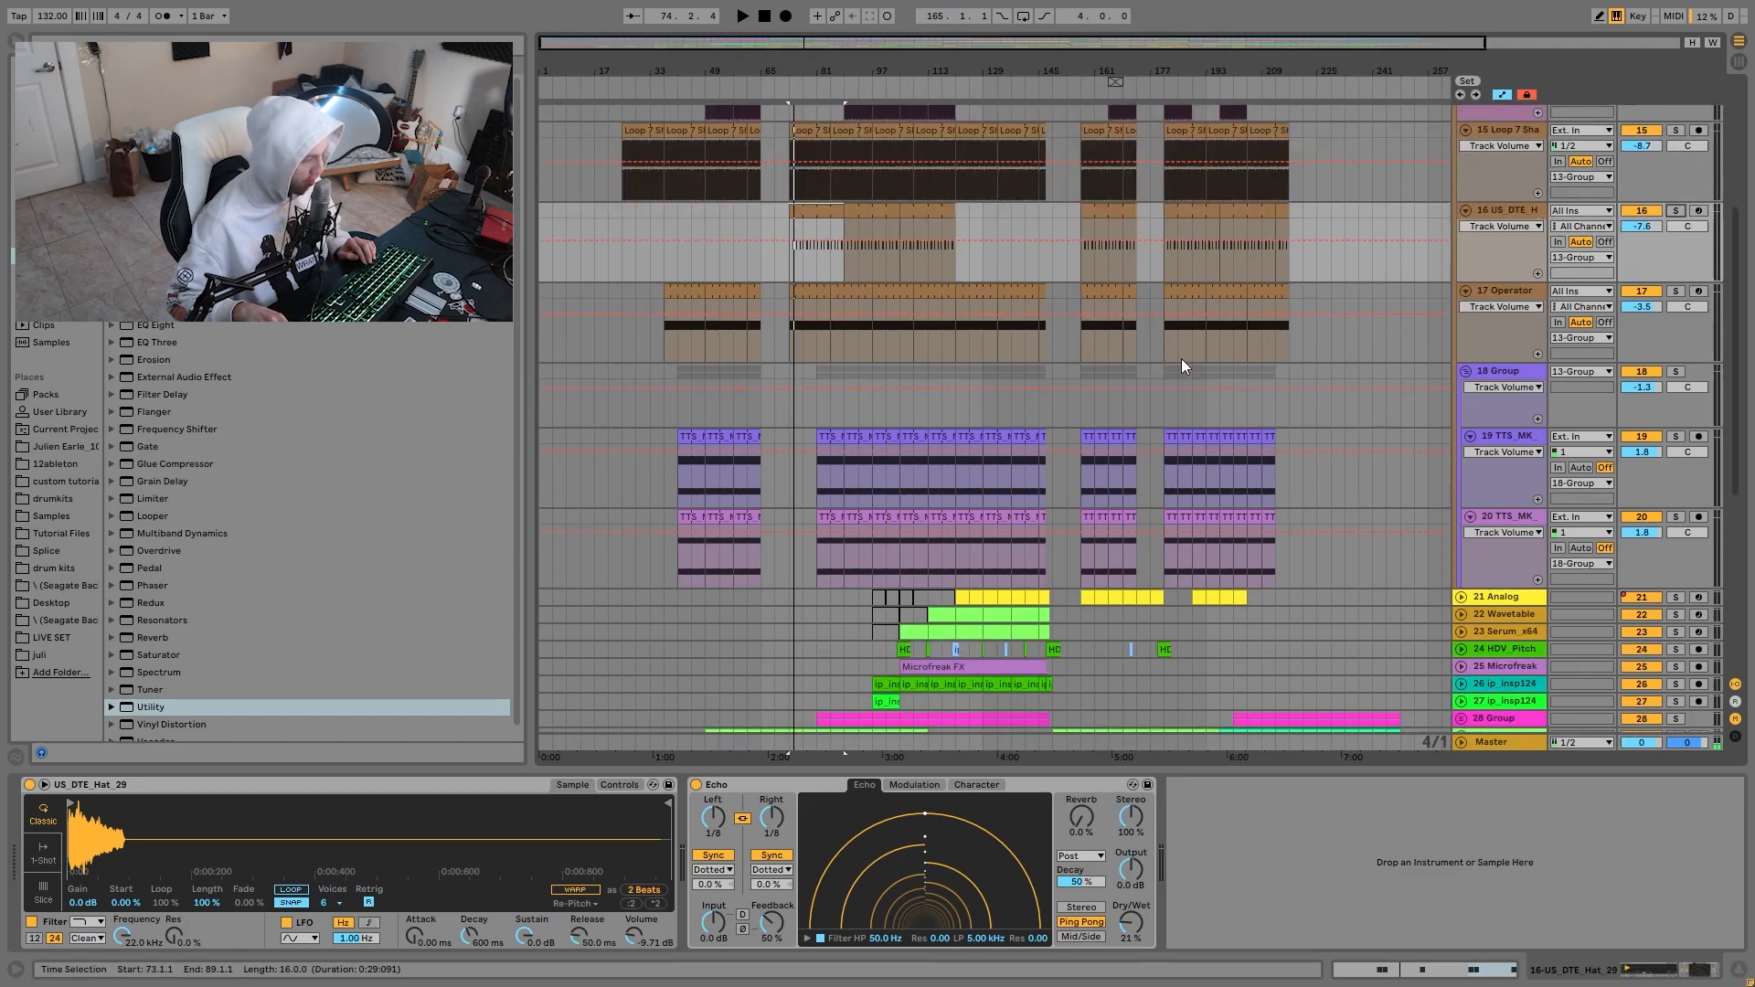
scroll(1279, 347, up, 4)
scroll(1309, 343, up, 3)
click(1501, 244)
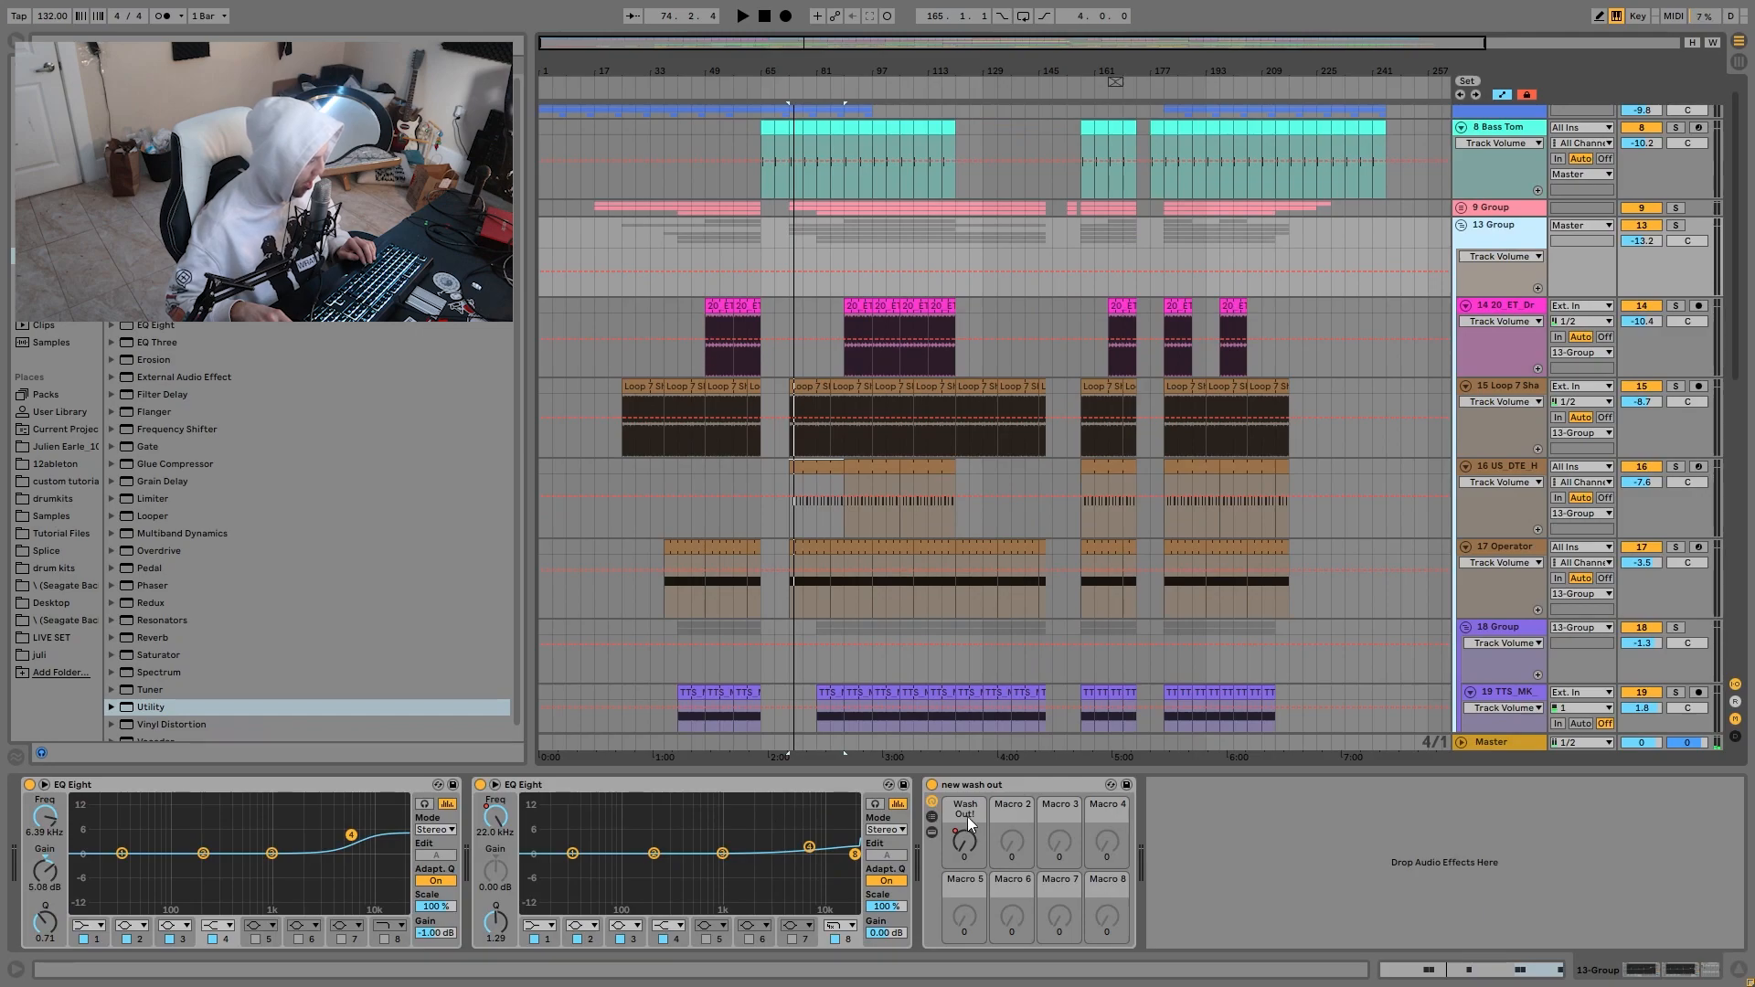
click(497, 815)
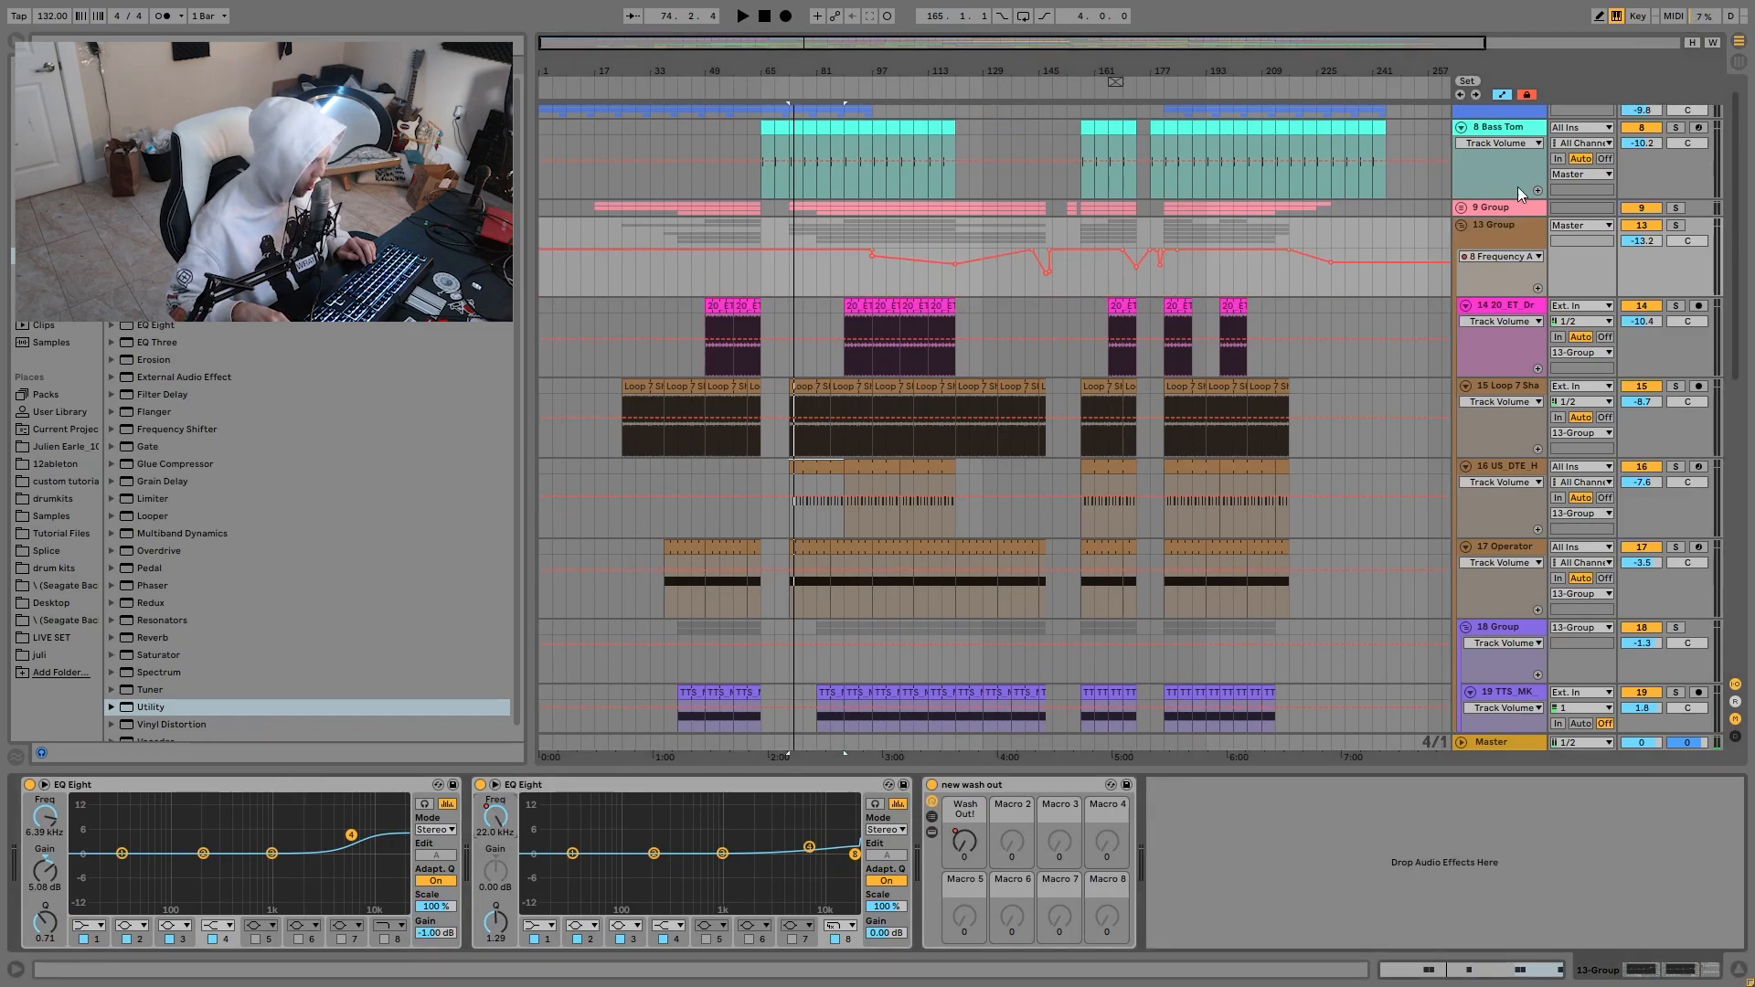
click(1495, 210)
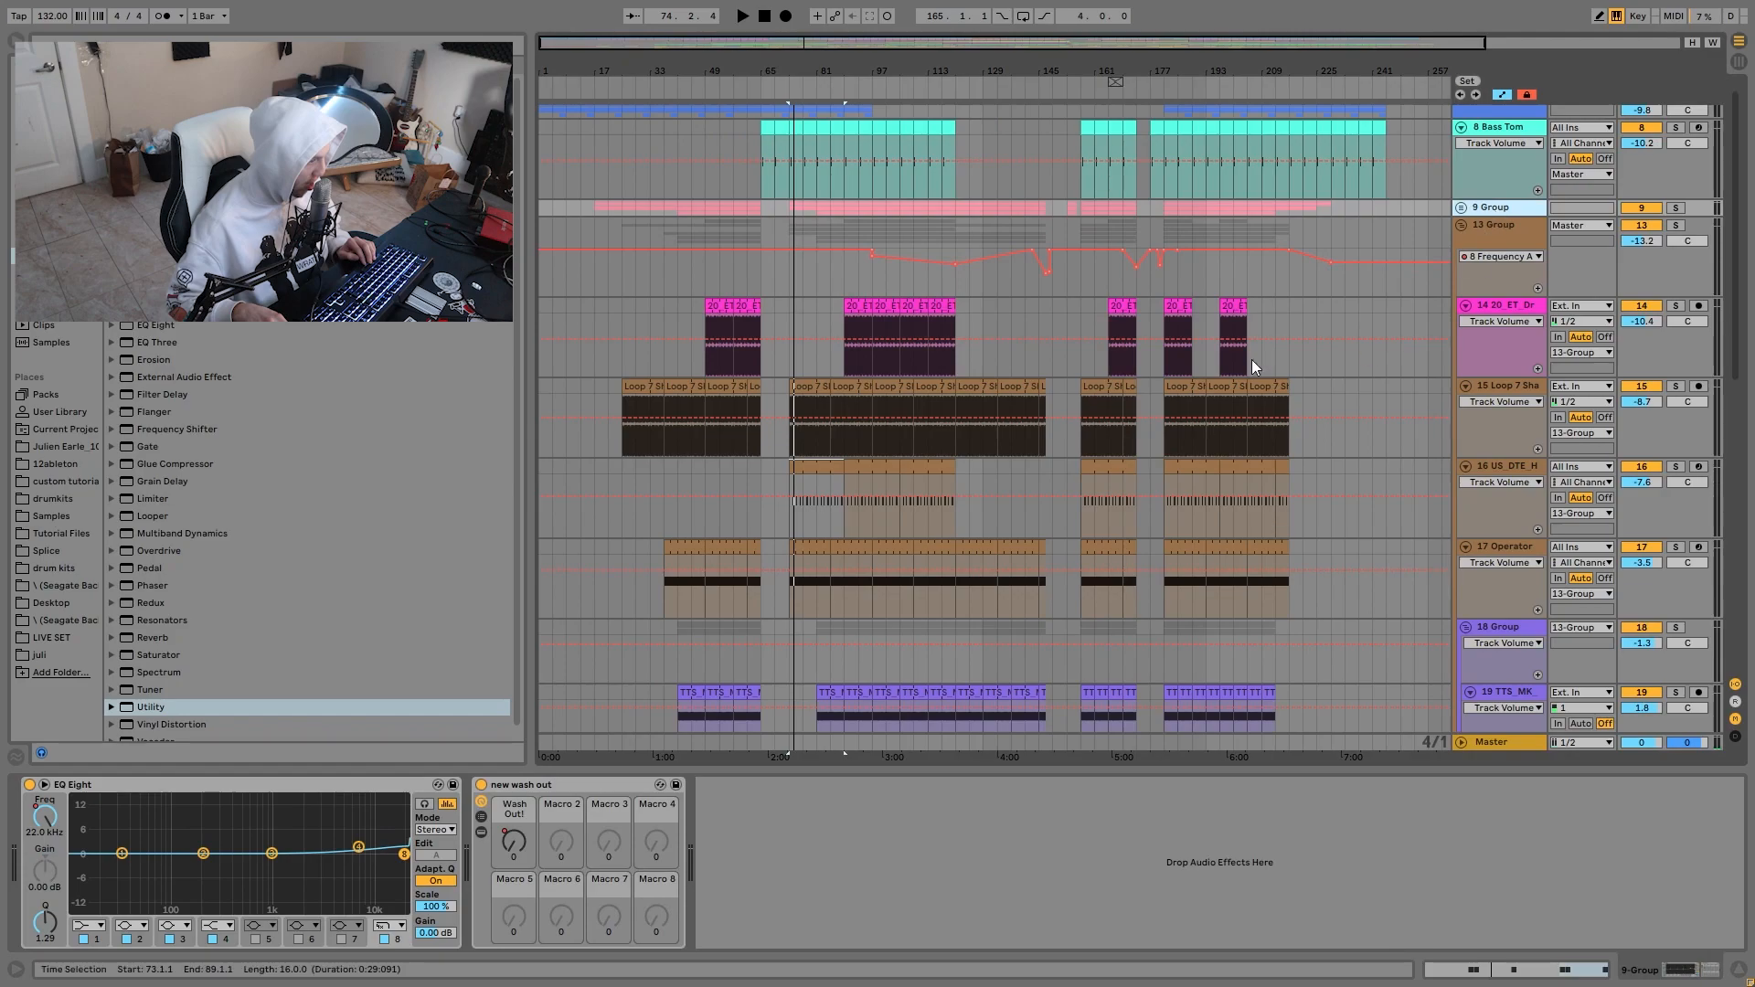
Fold 13 Group, solo the 21 Analog track and play it from bar 133.
click(1460, 225)
click(1517, 260)
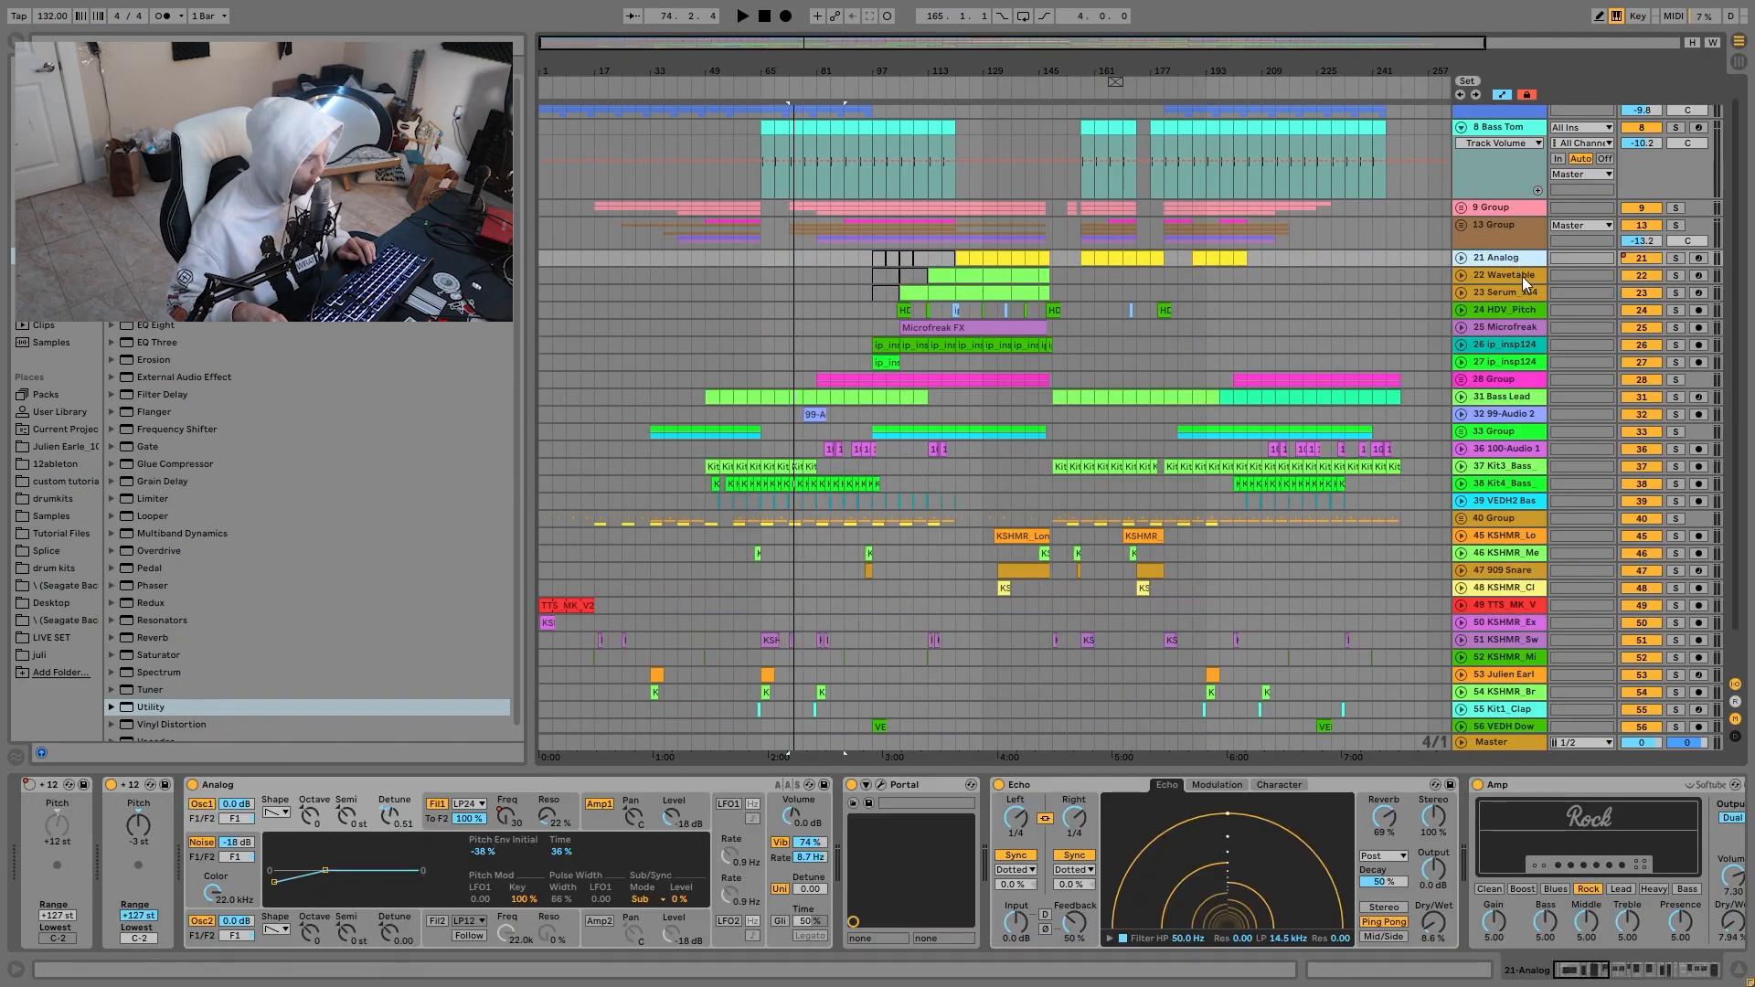
click(1675, 257)
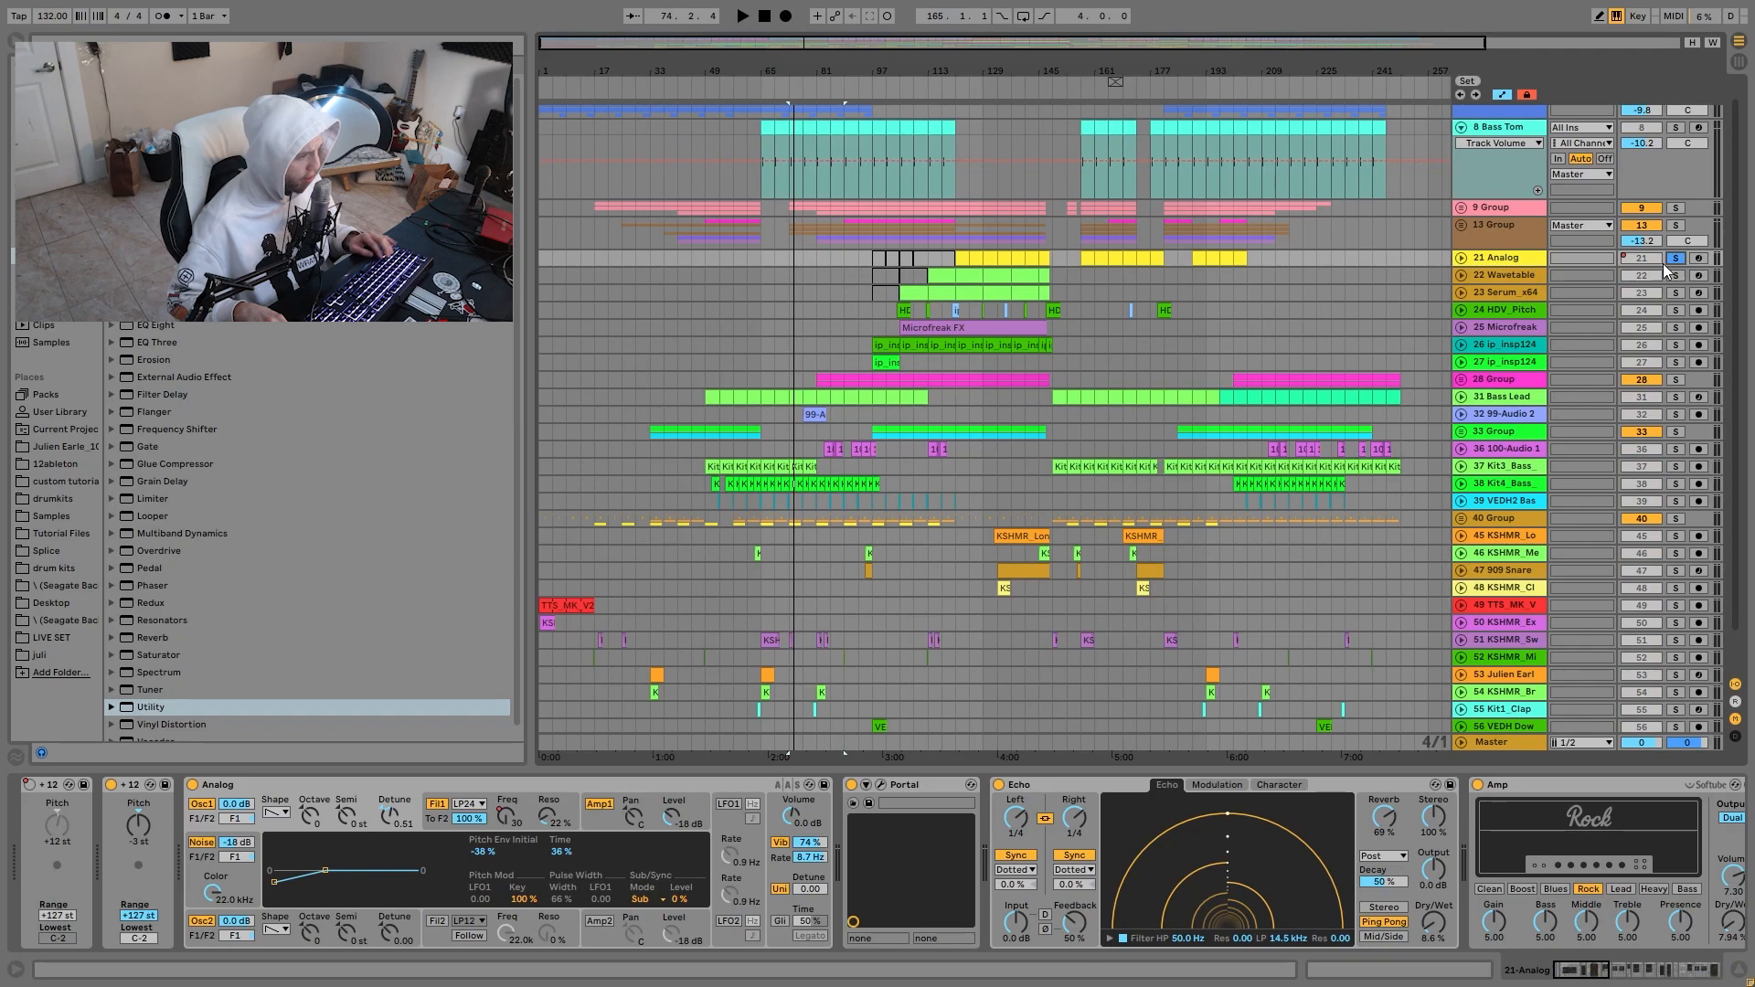
click(1004, 257)
key(space)
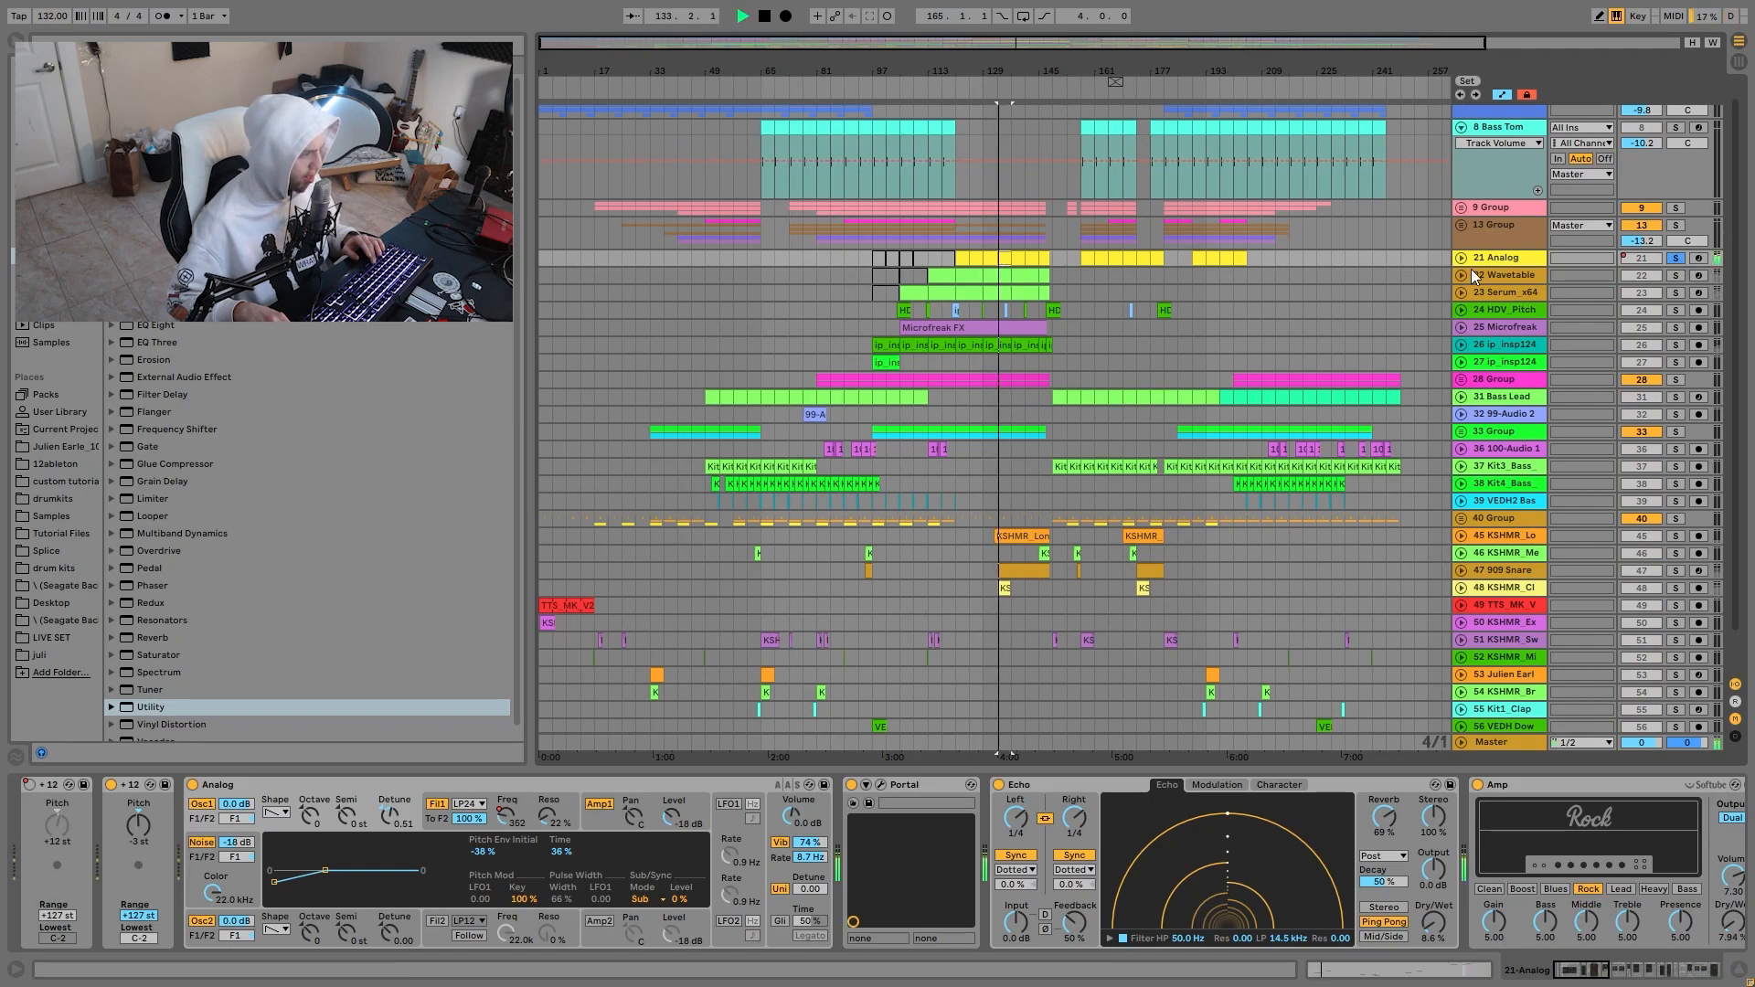
Unfold 21 Analog to show its automation and play its clips from bar 157 and bar 165.
click(1461, 259)
click(1089, 260)
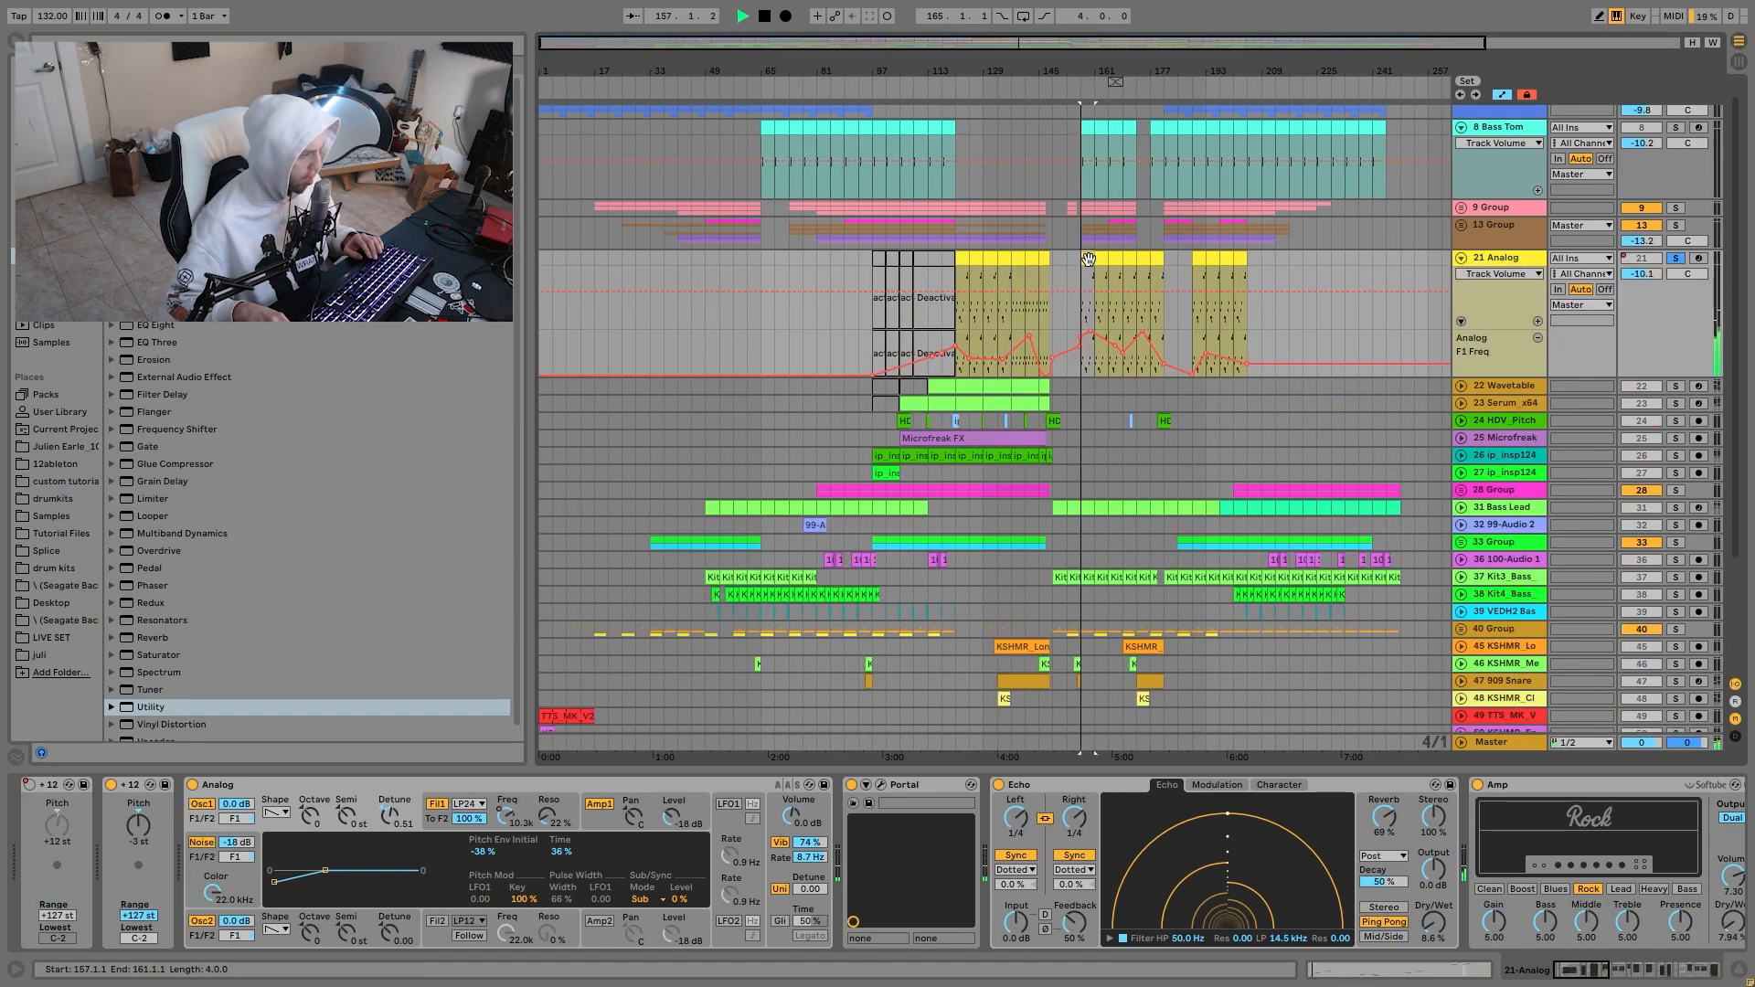
click(1118, 260)
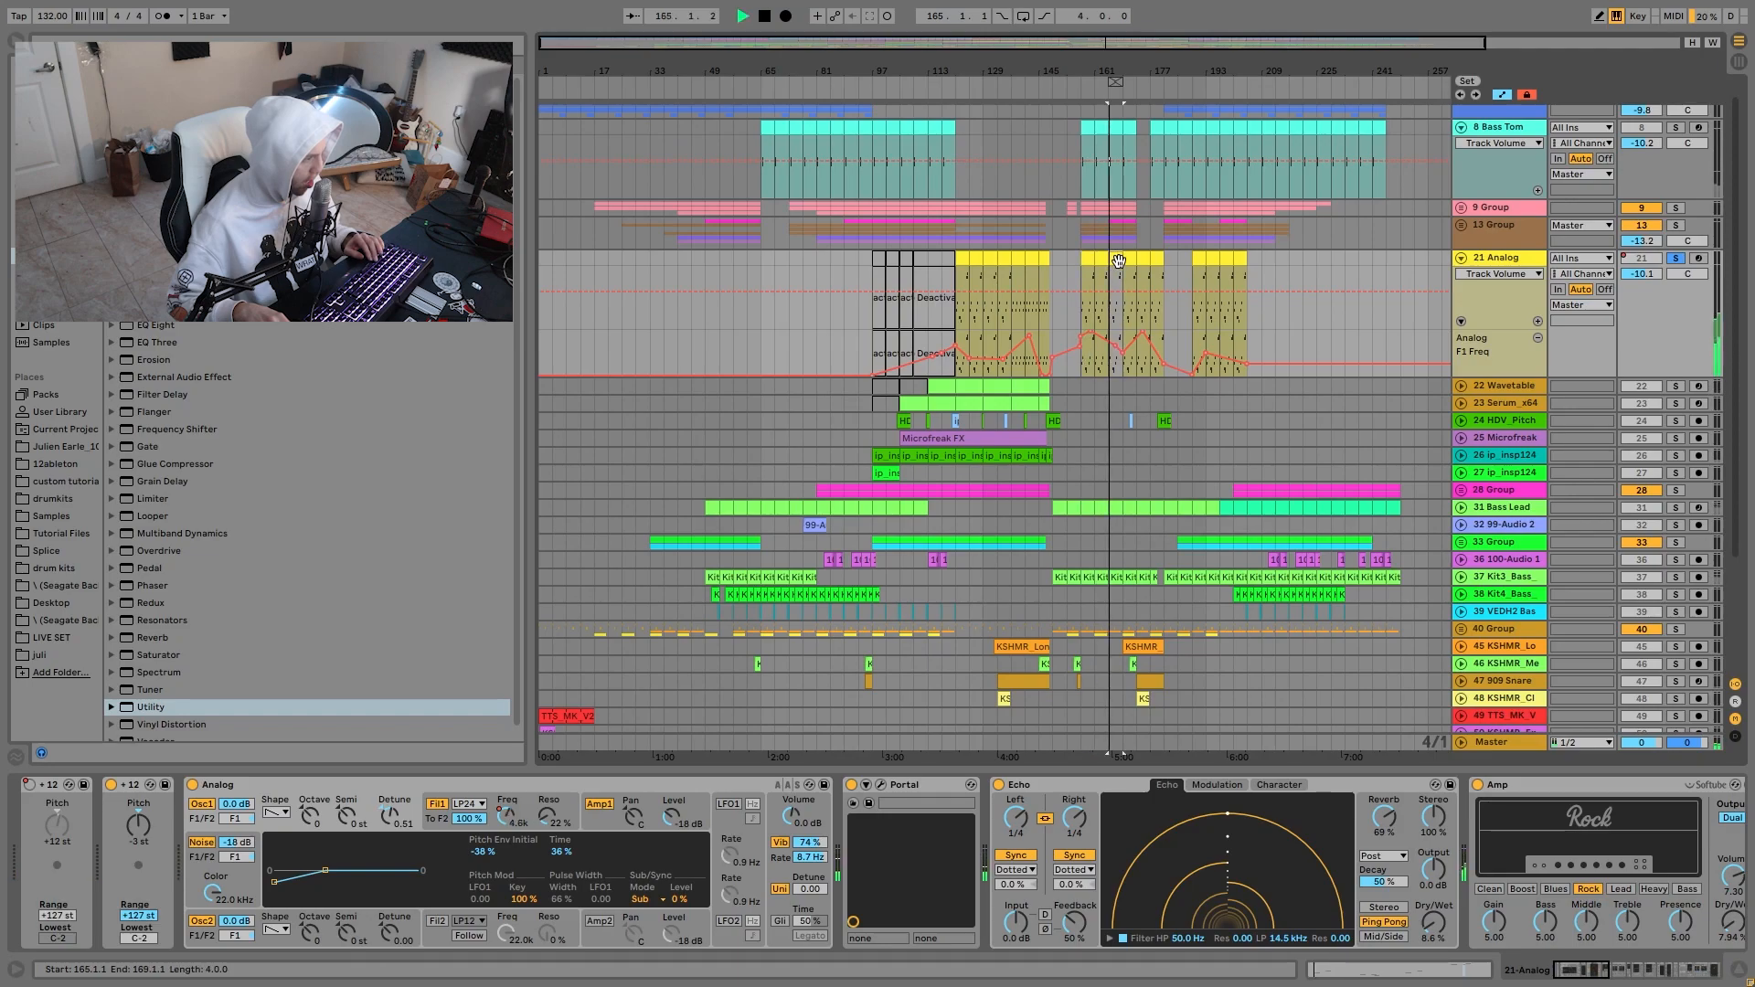
click(1509, 261)
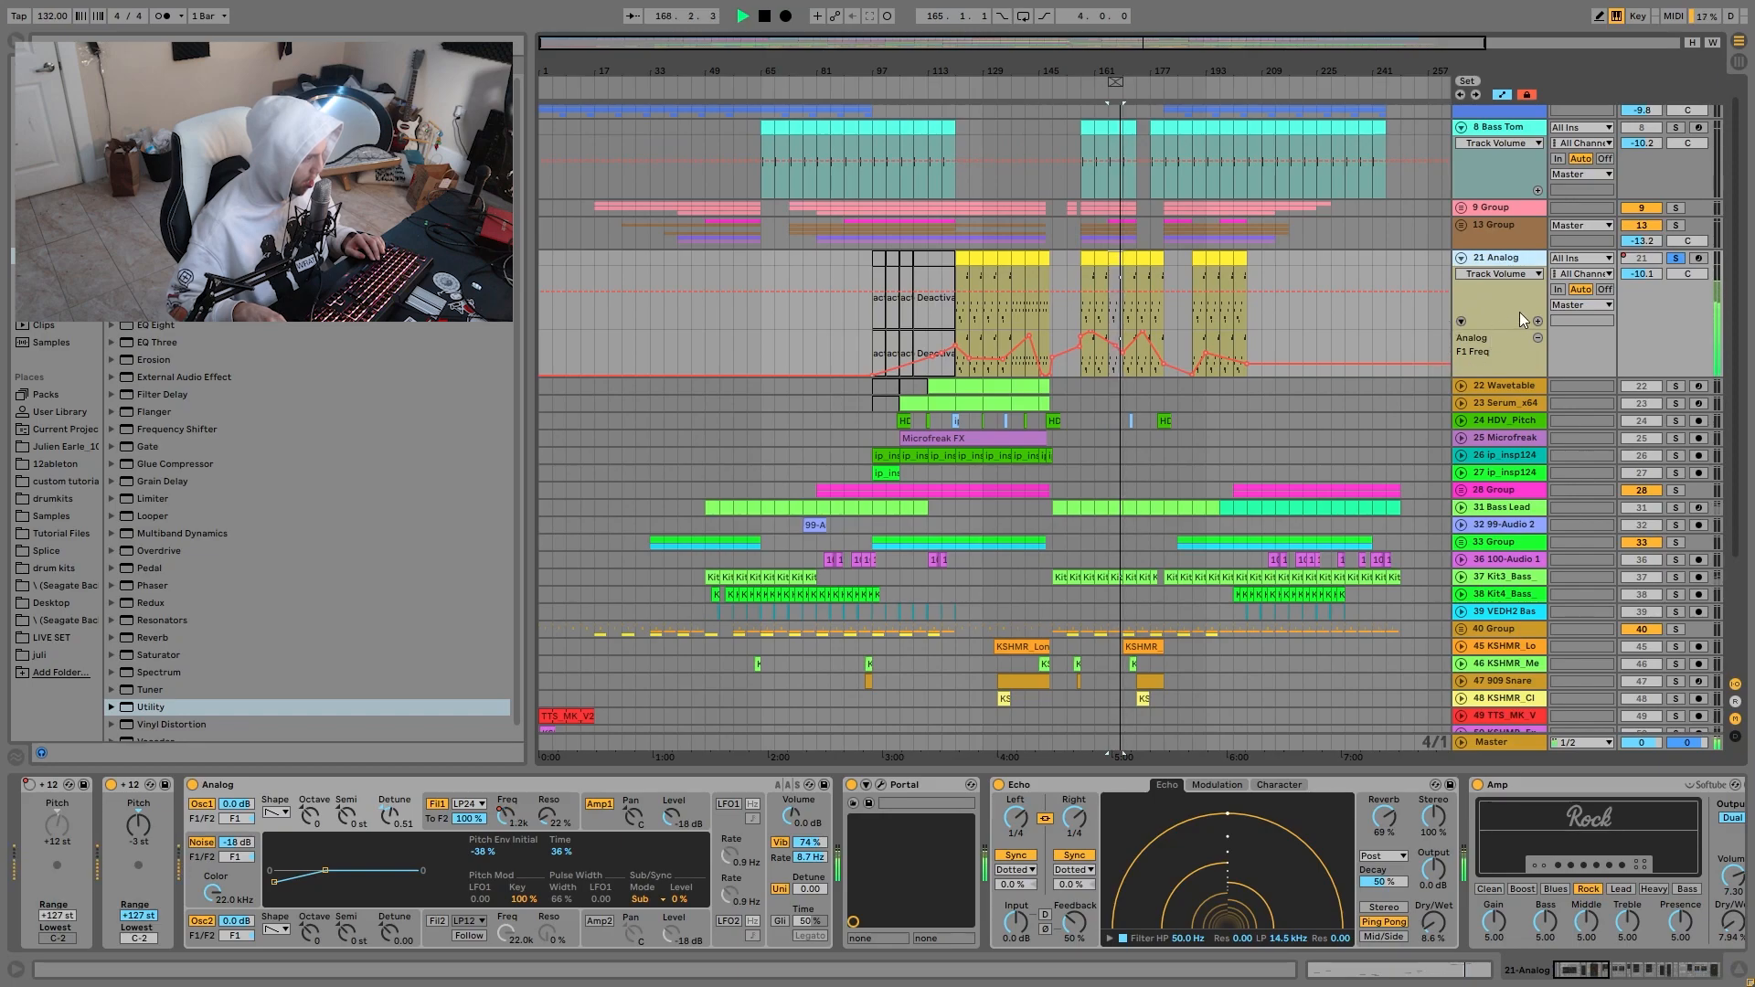
key(space)
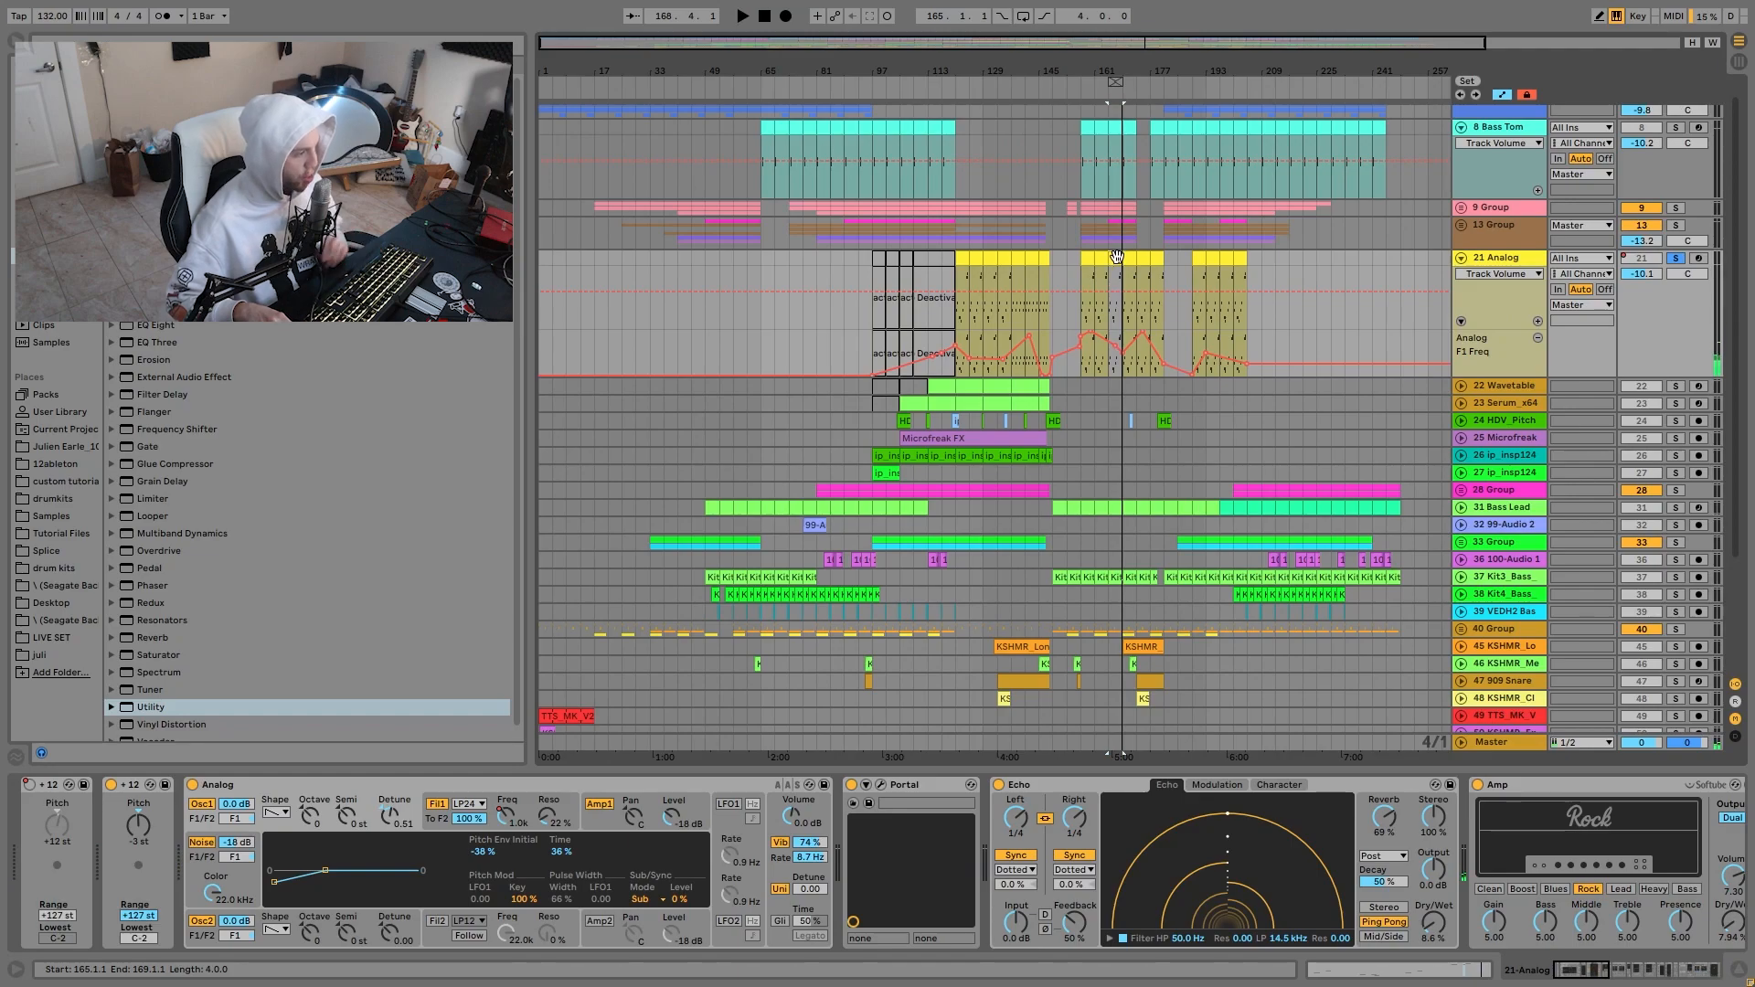
Open the 21 Analog MIDI clip at bar 165 and examine its note phrases at the start, in bar 2 and in bar 4.
double_click(1116, 256)
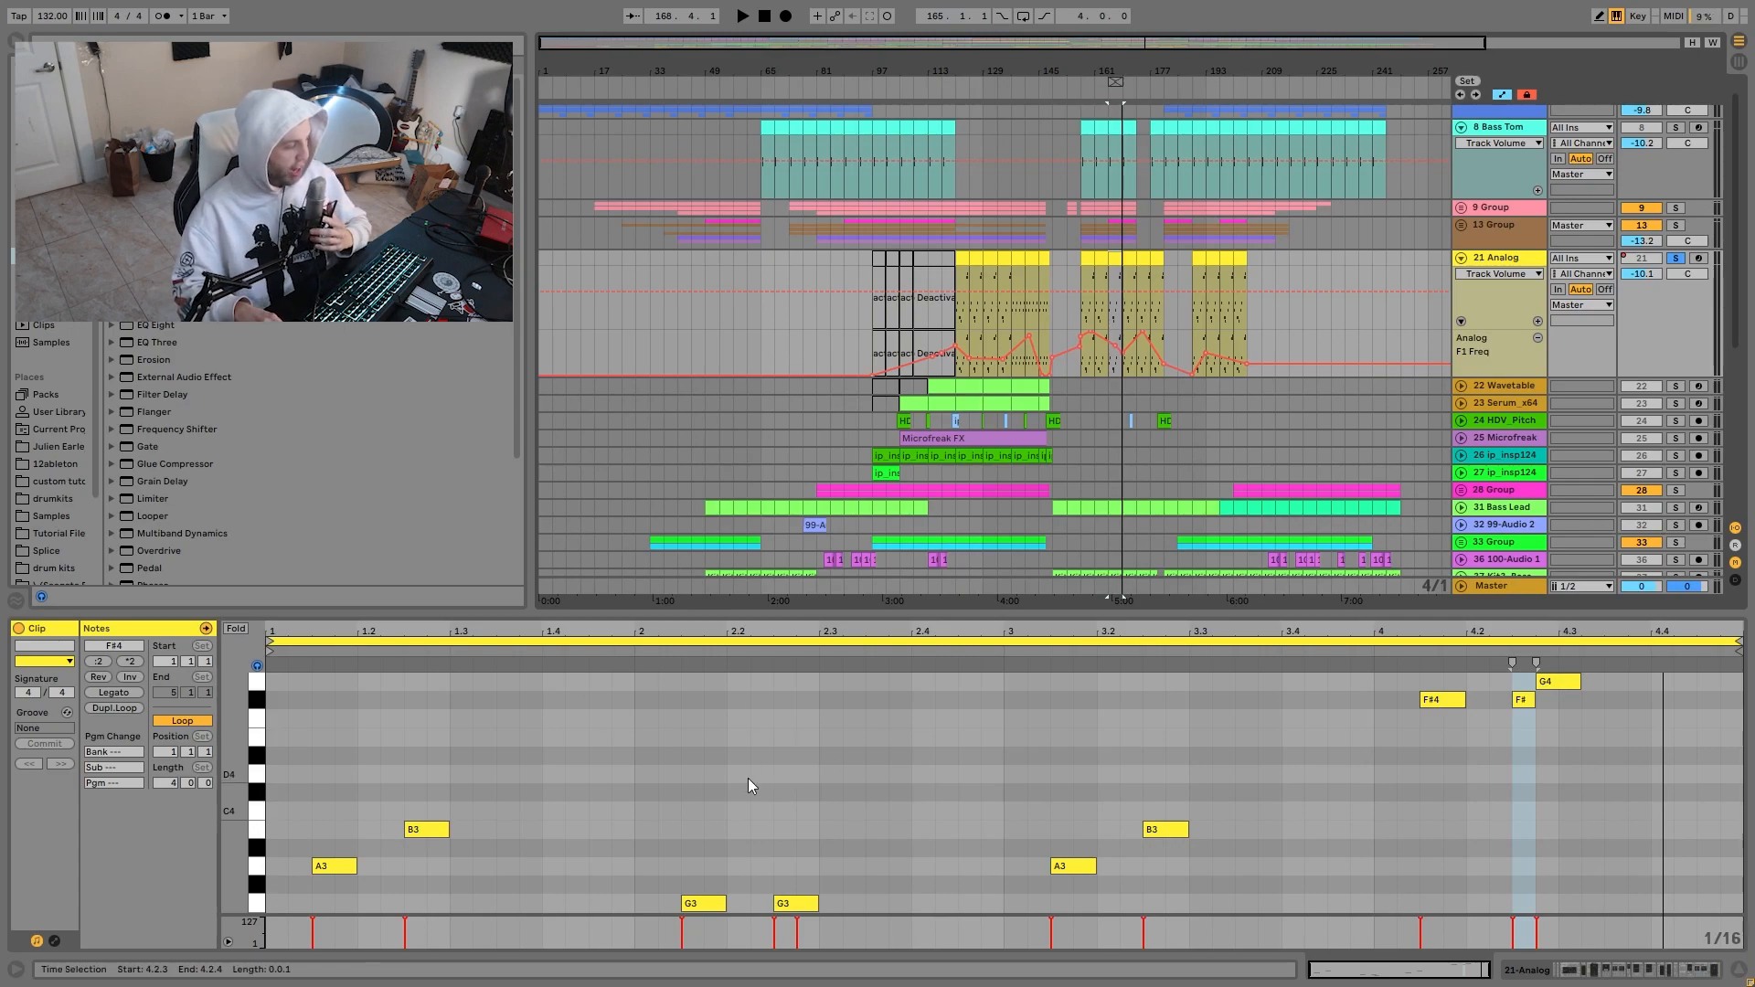
scroll(810, 742, down, 3)
scroll(795, 785, up, 3)
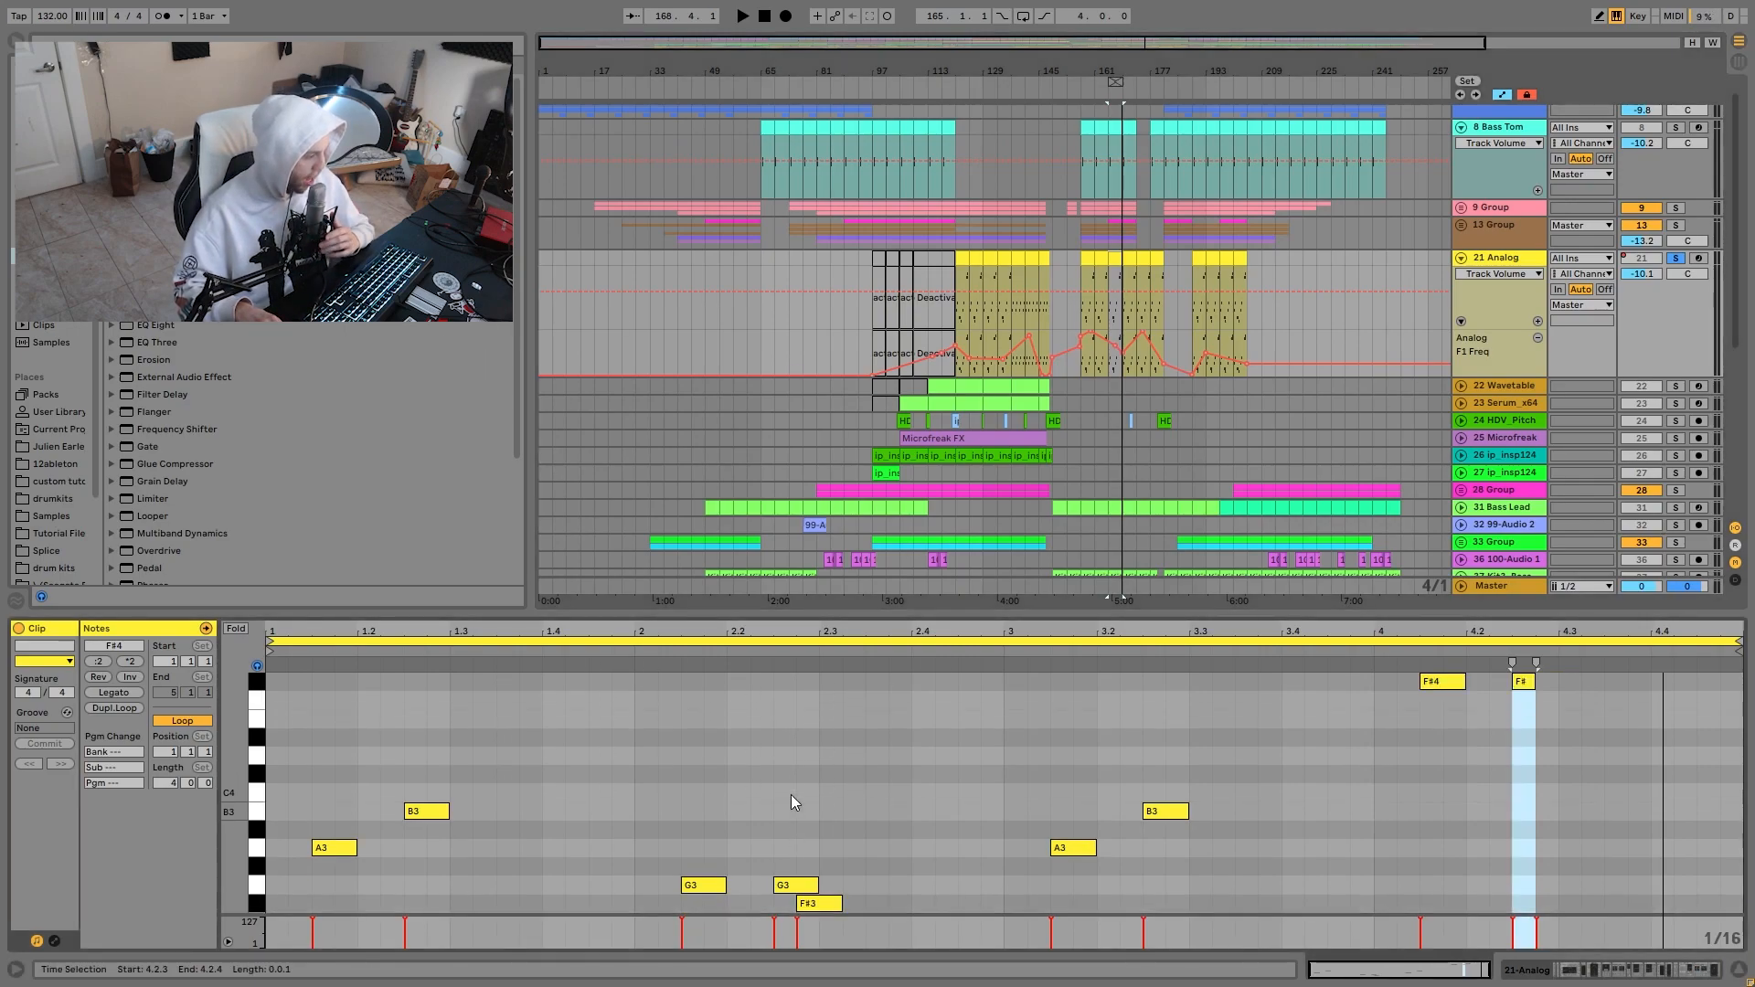
drag(237, 840, 208, 817)
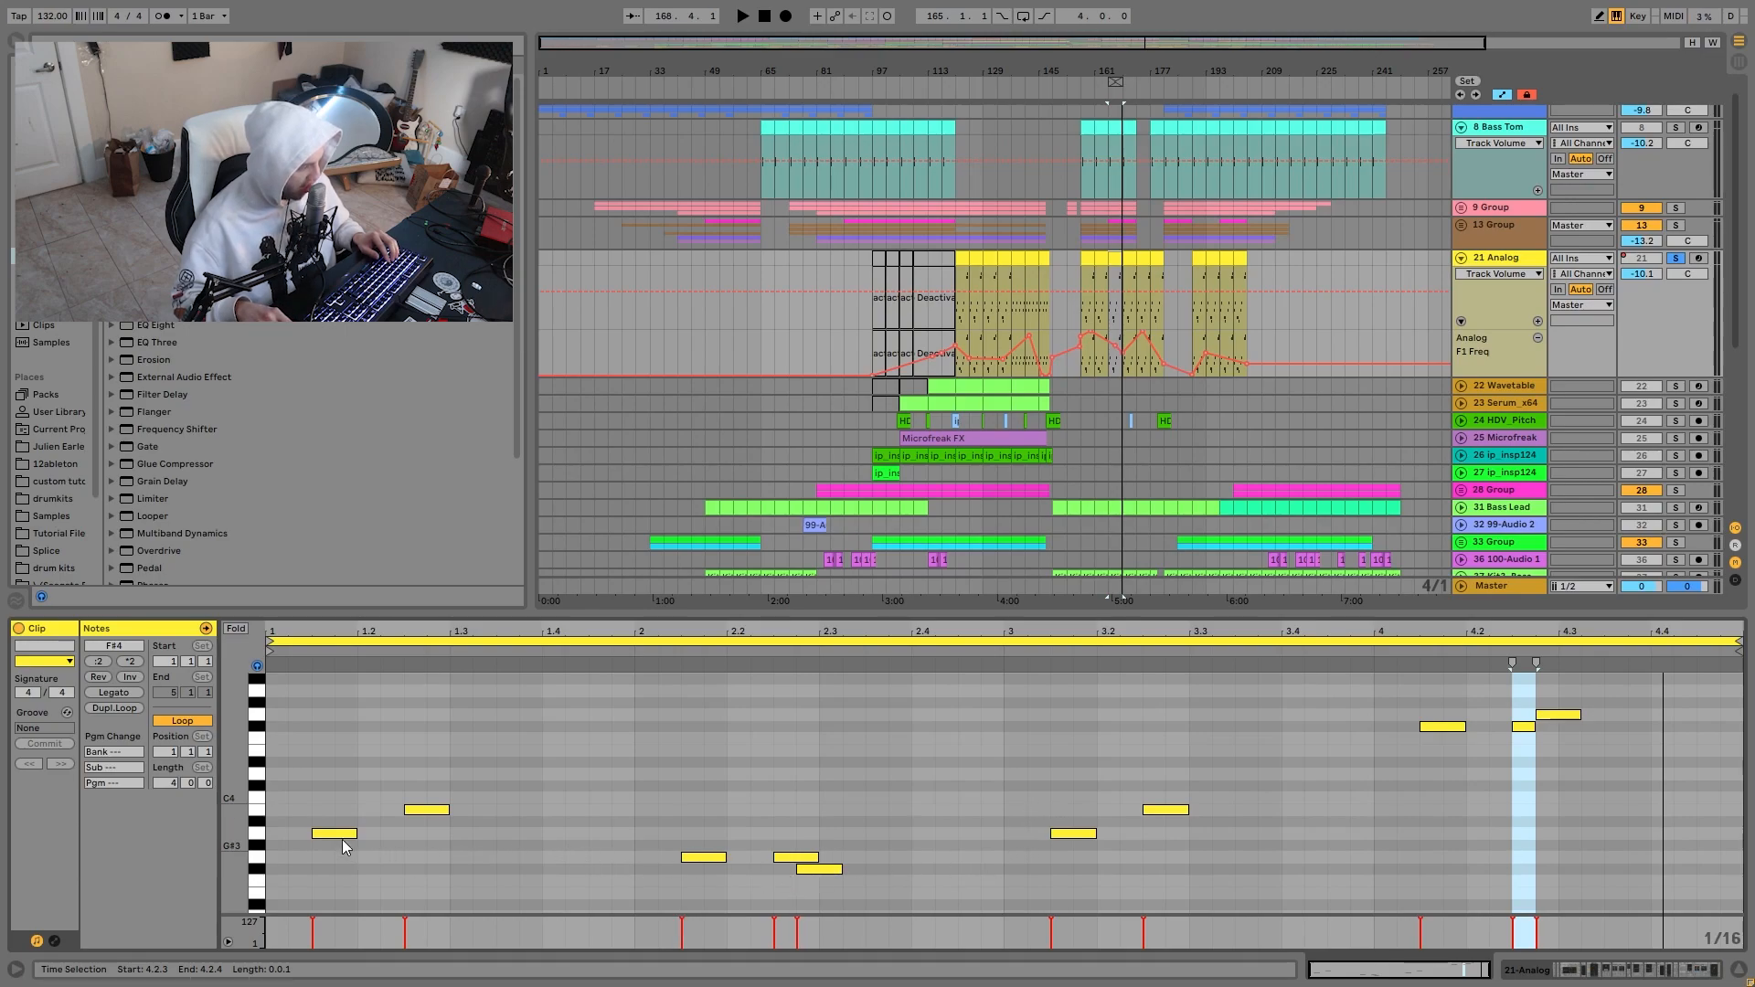
drag(315, 883, 426, 752)
drag(764, 796, 799, 903)
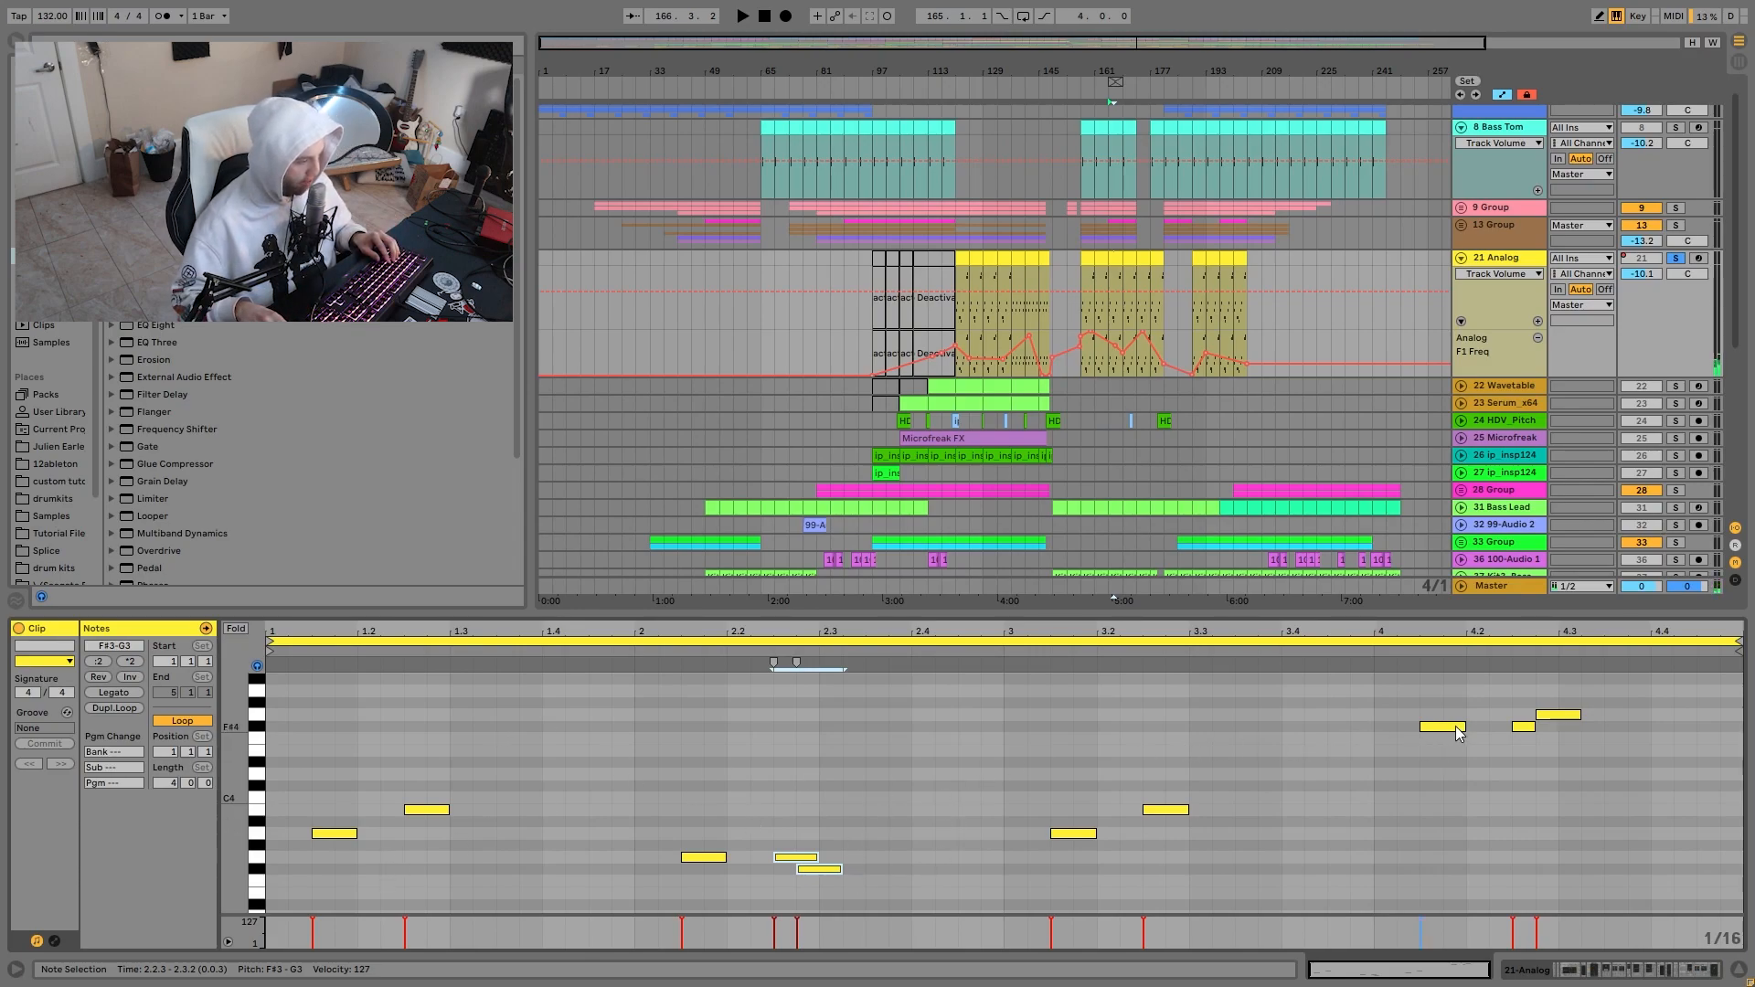
drag(1439, 692, 1546, 784)
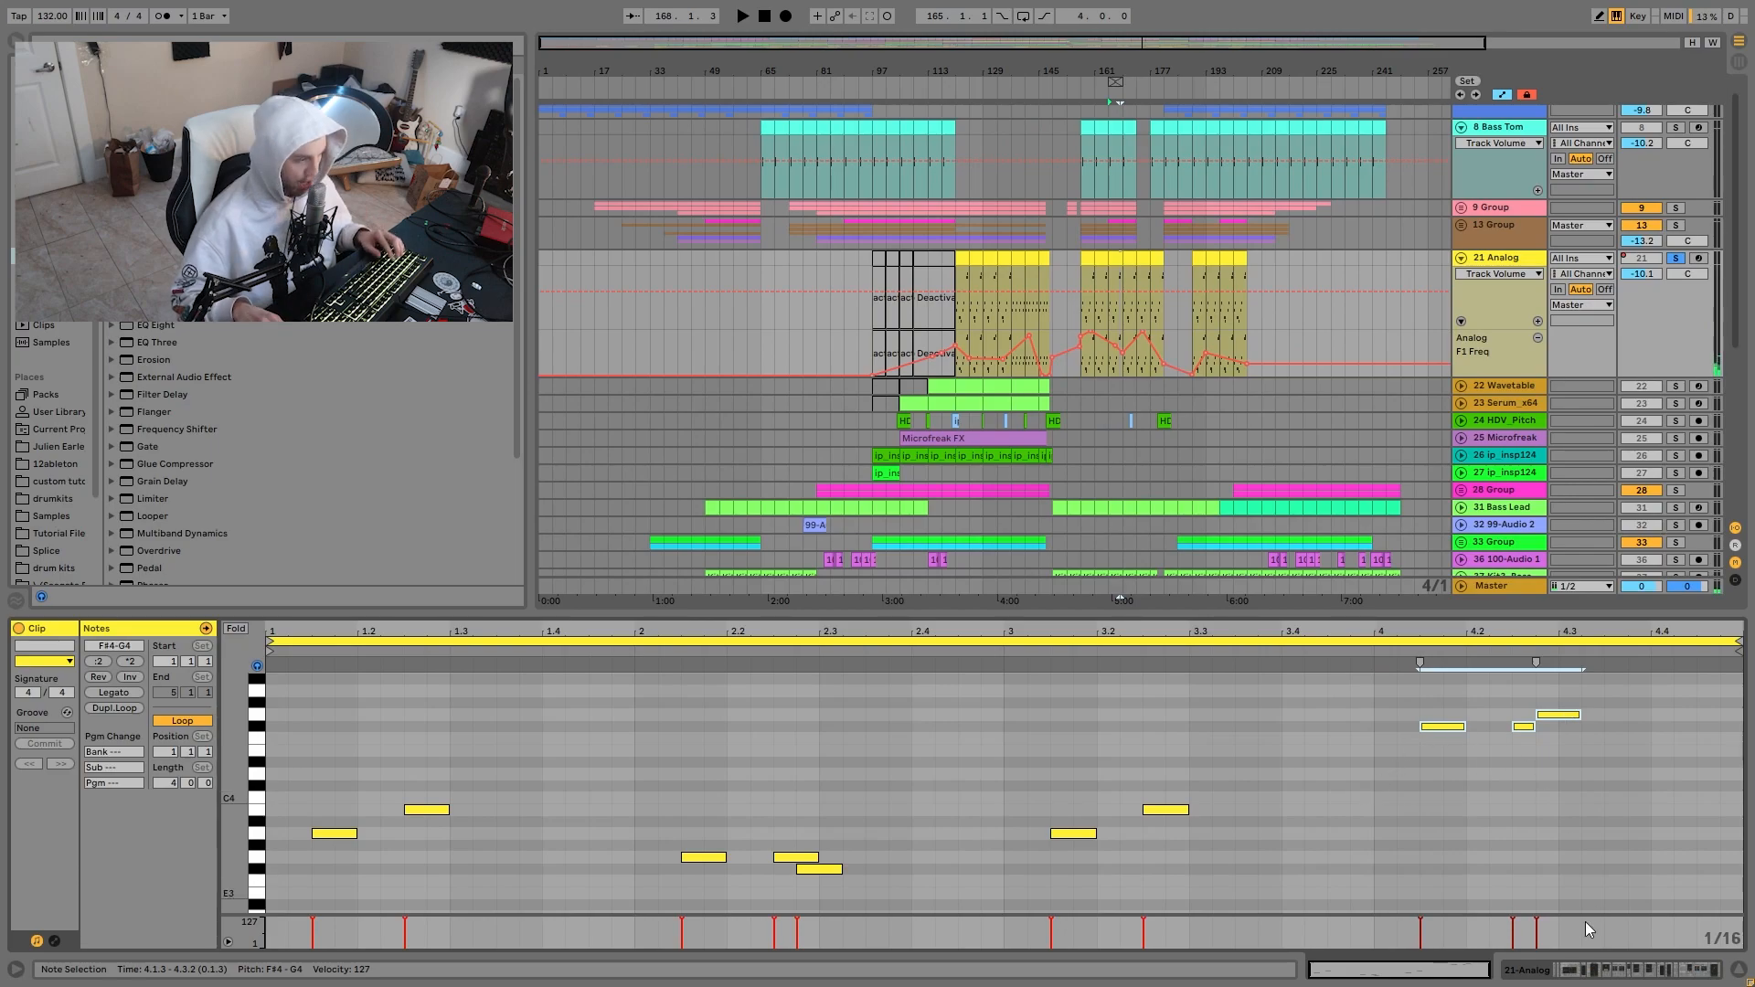
Play the clip, show 21 Analog's devices and compare the pitch envelopes of Osc2 and Osc1 in Analog.
key(space)
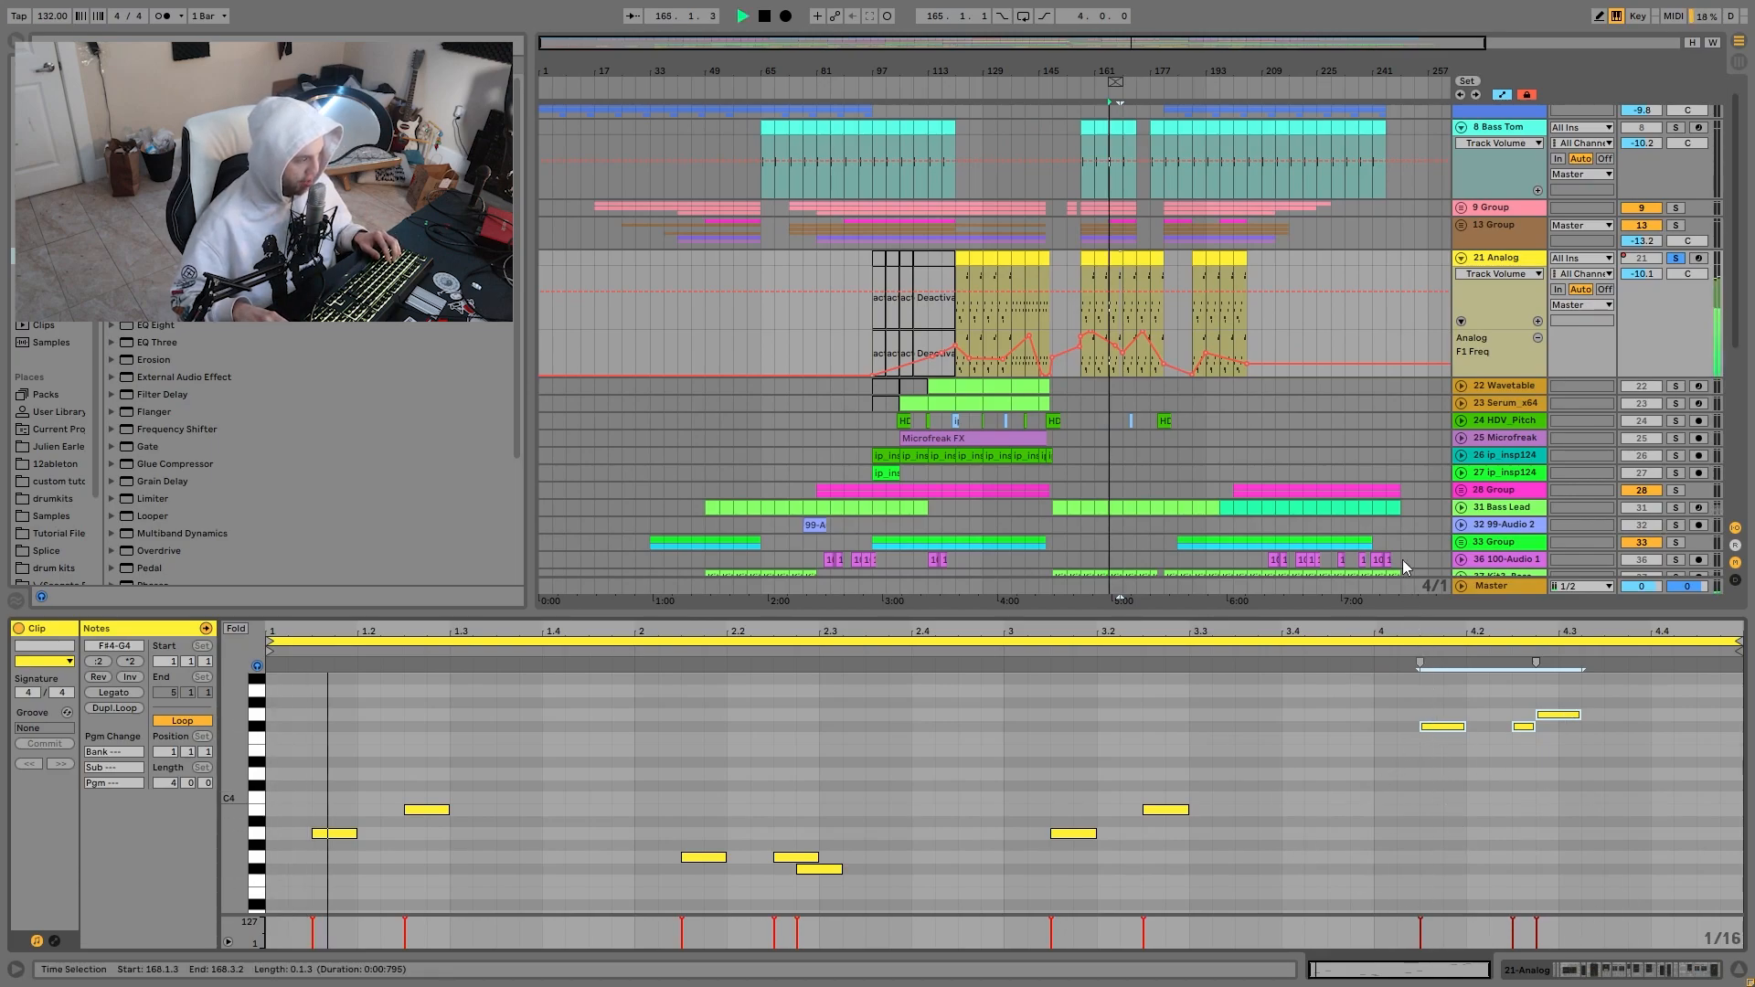
click(1499, 260)
key(space)
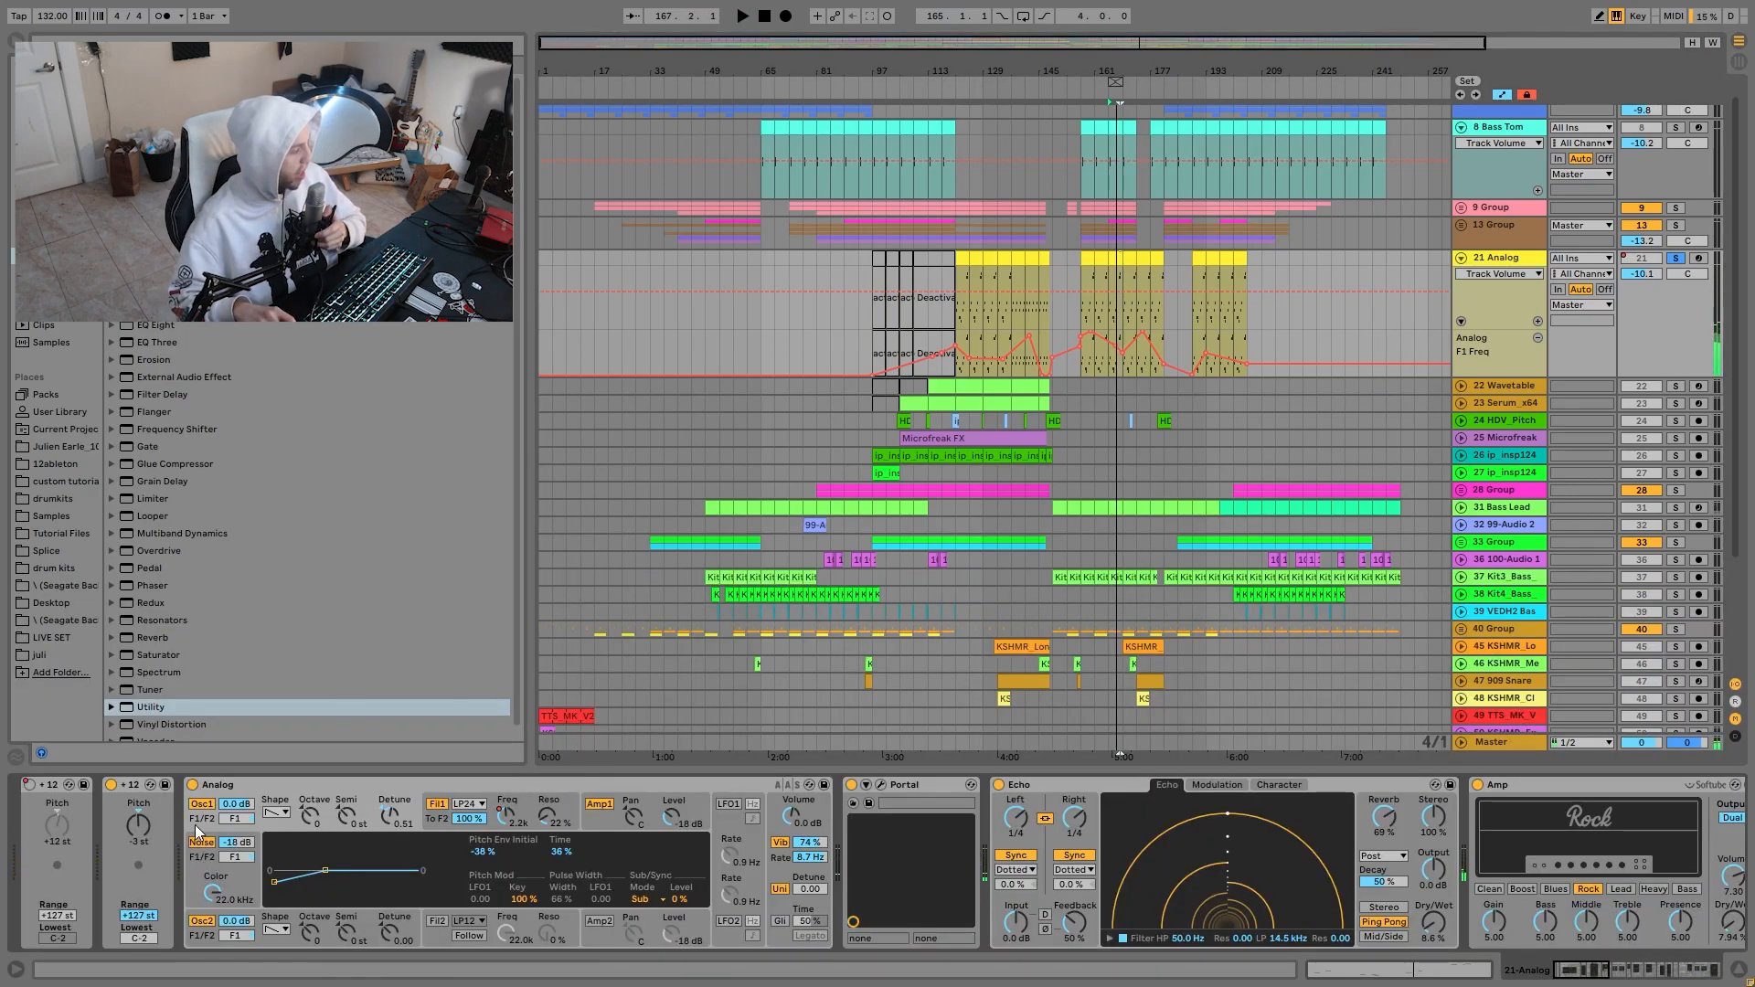
scroll(228, 824, right, 3)
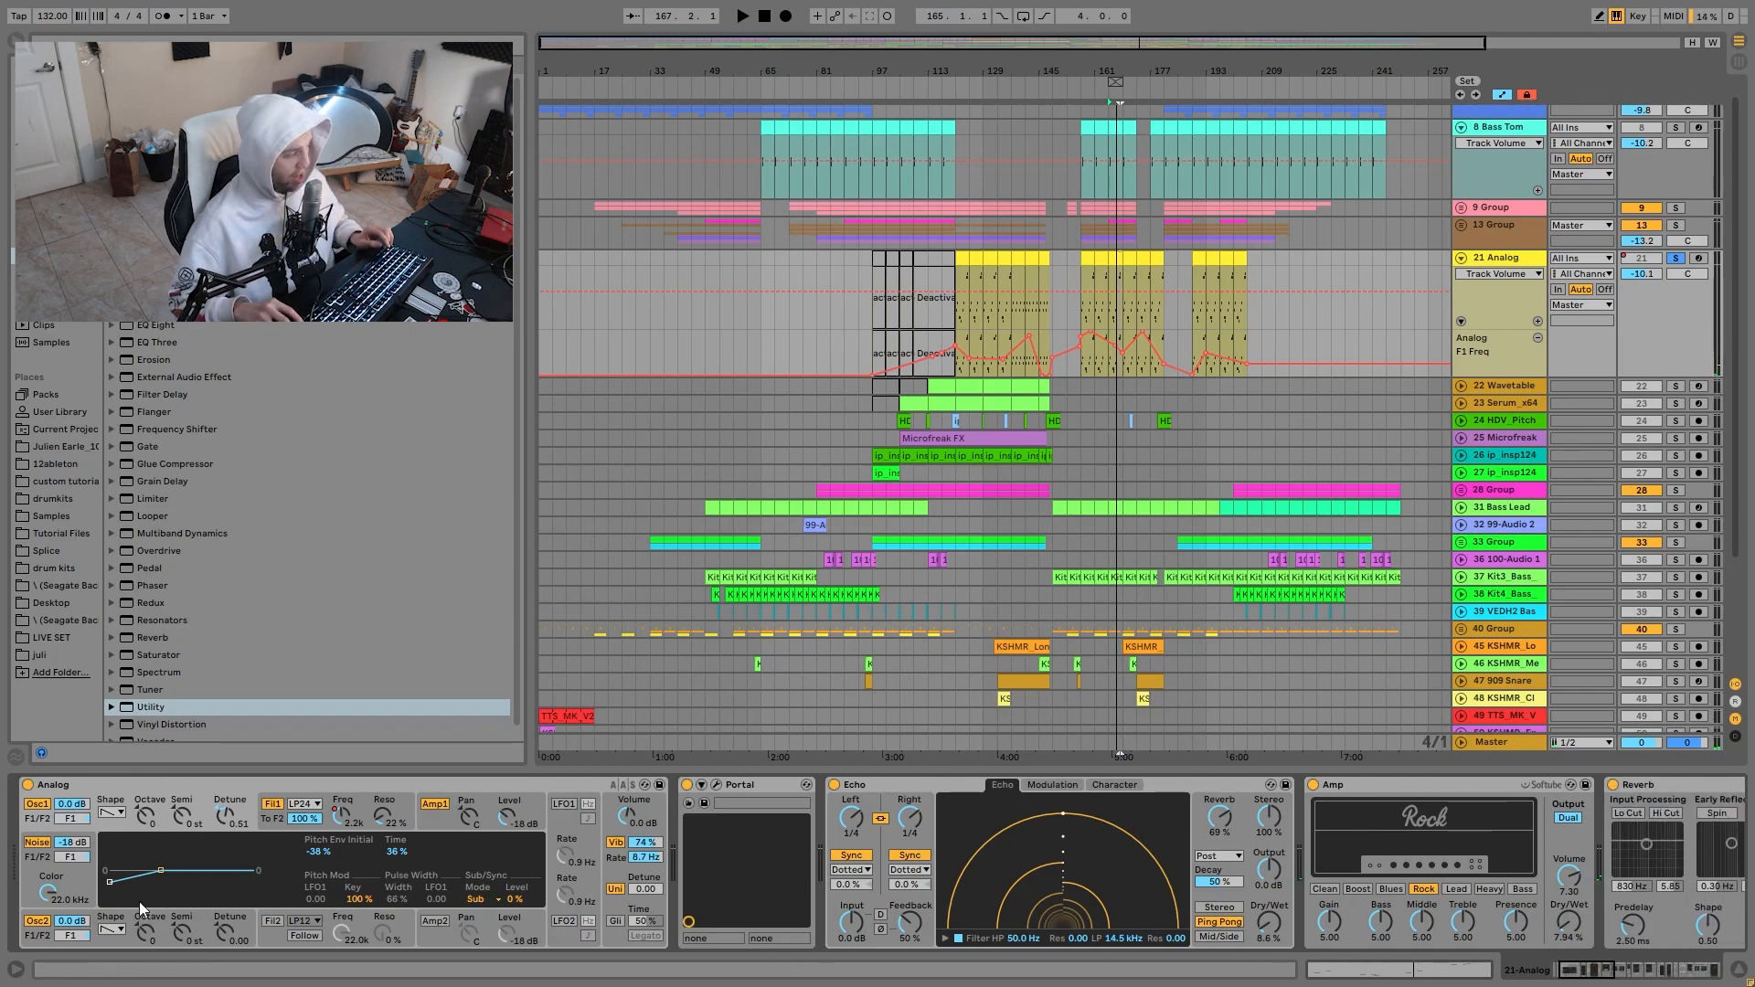
click(100, 934)
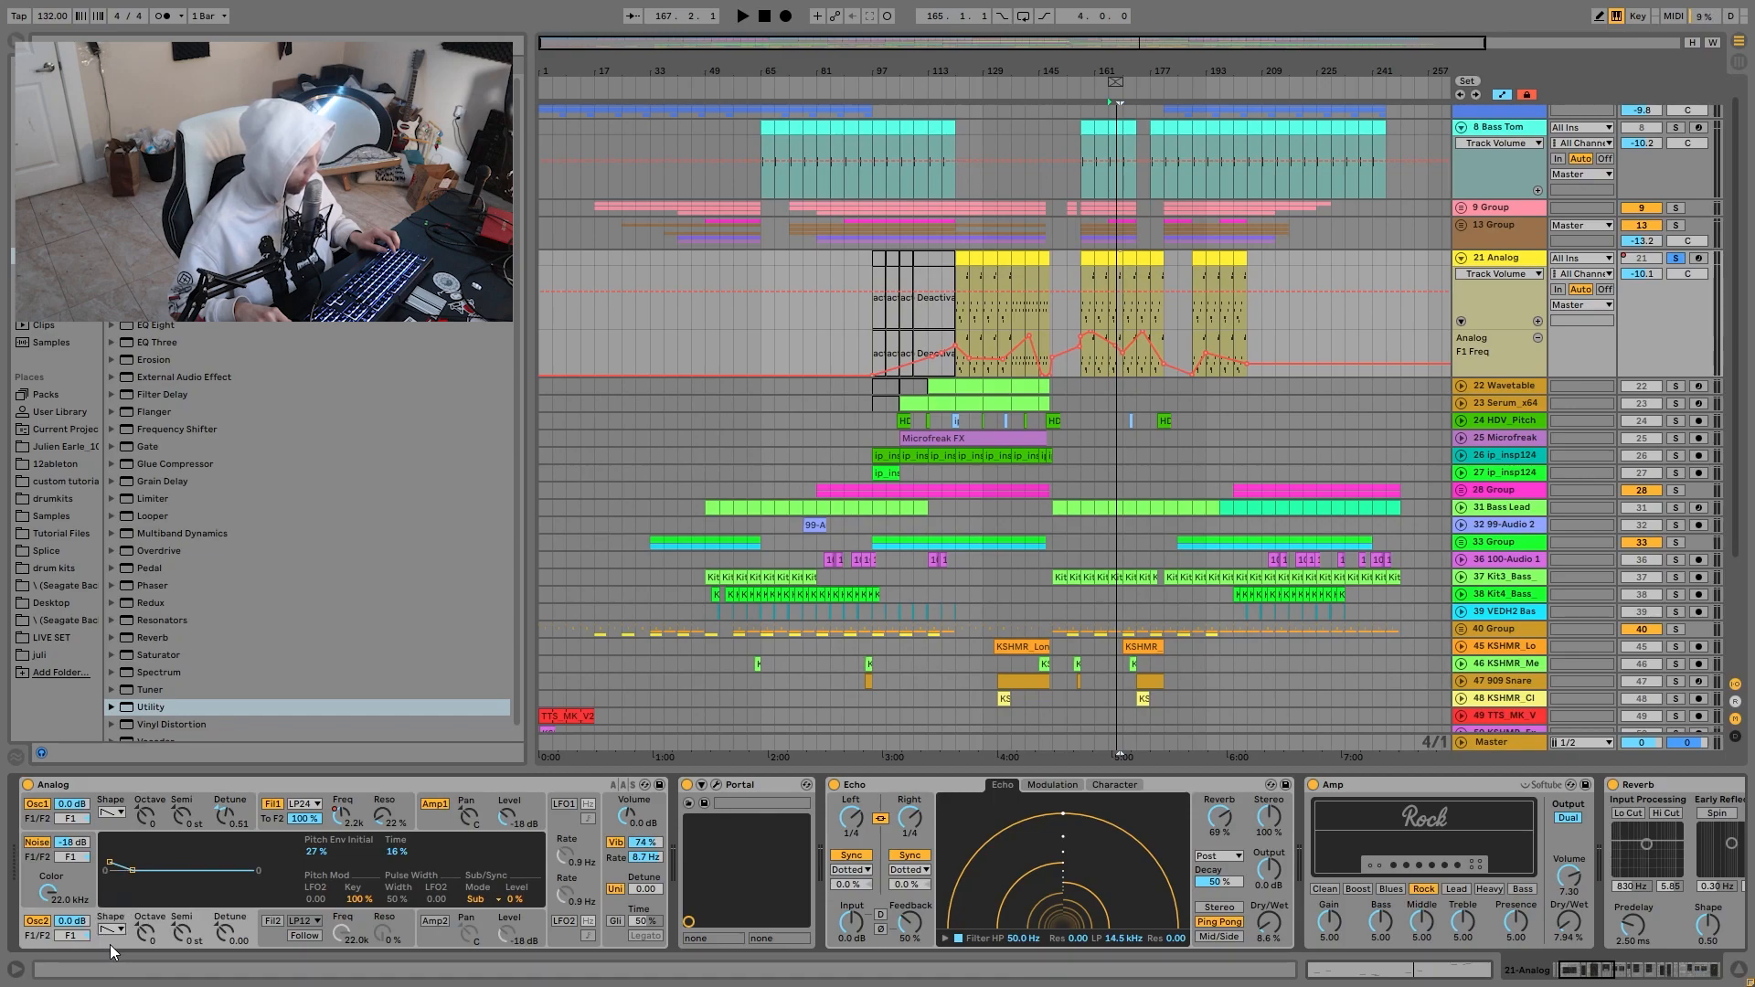
click(118, 810)
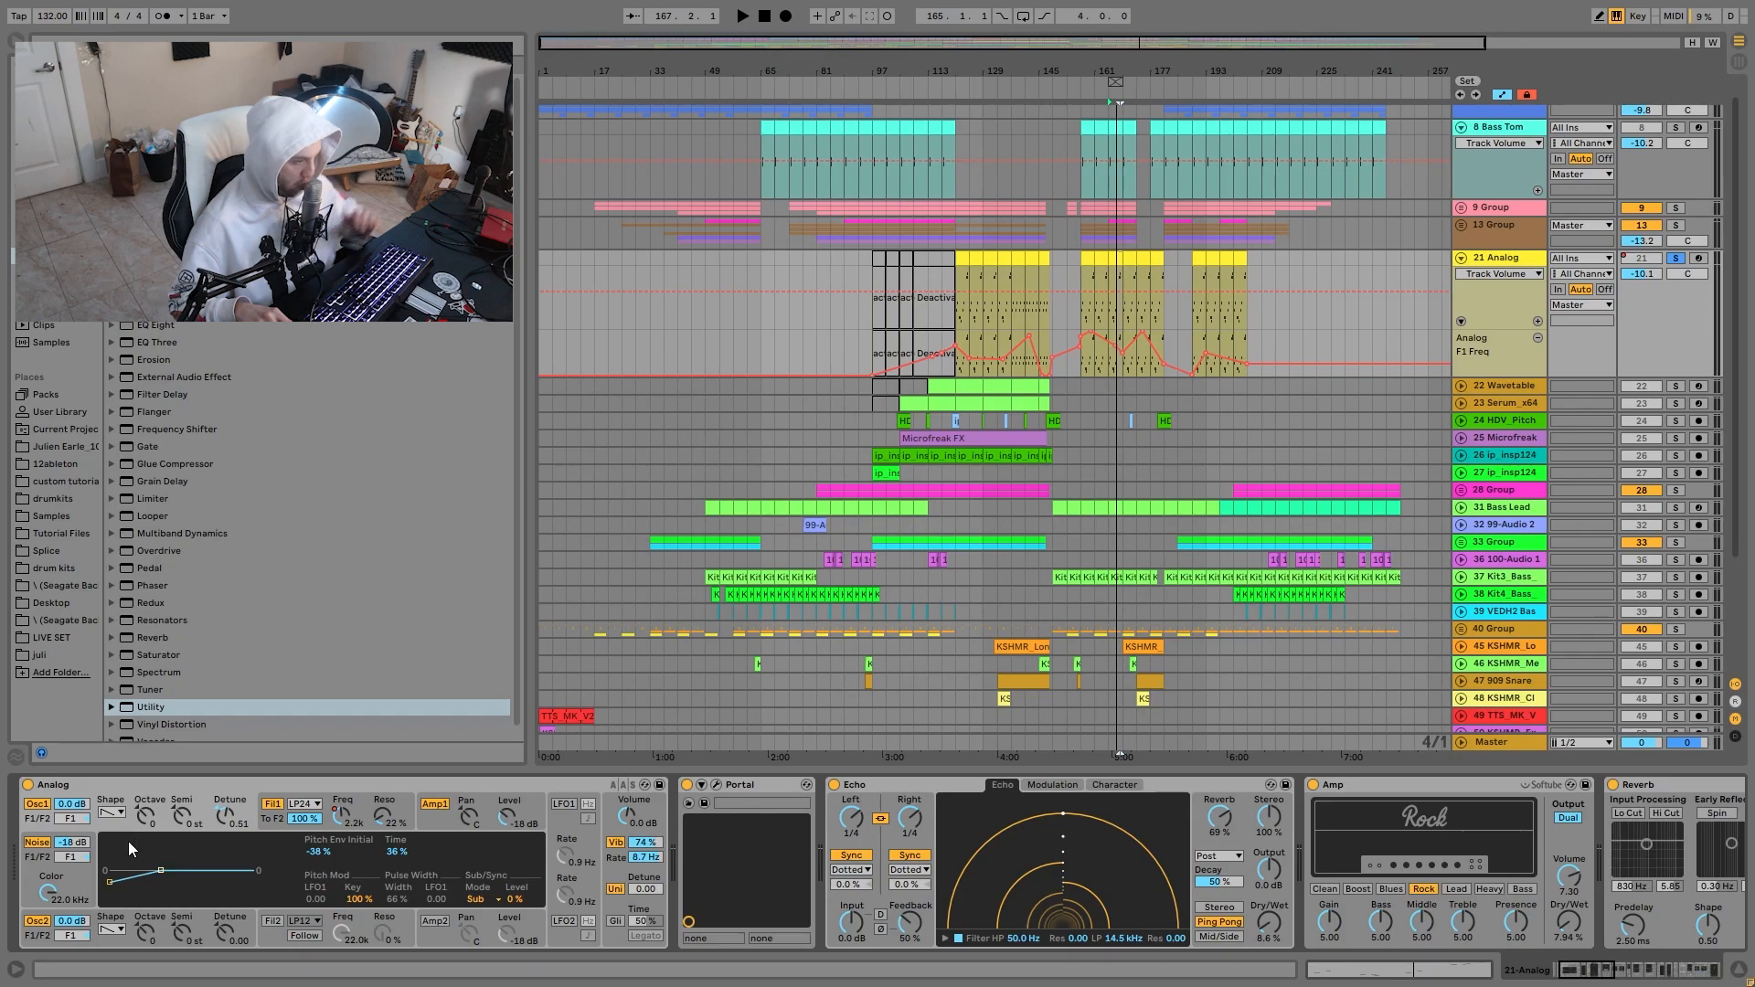
Try an initial pitch envelope of 0% on Osc2 and Osc1, play the result, and undo the changes.
click(109, 921)
key(space)
key(space)
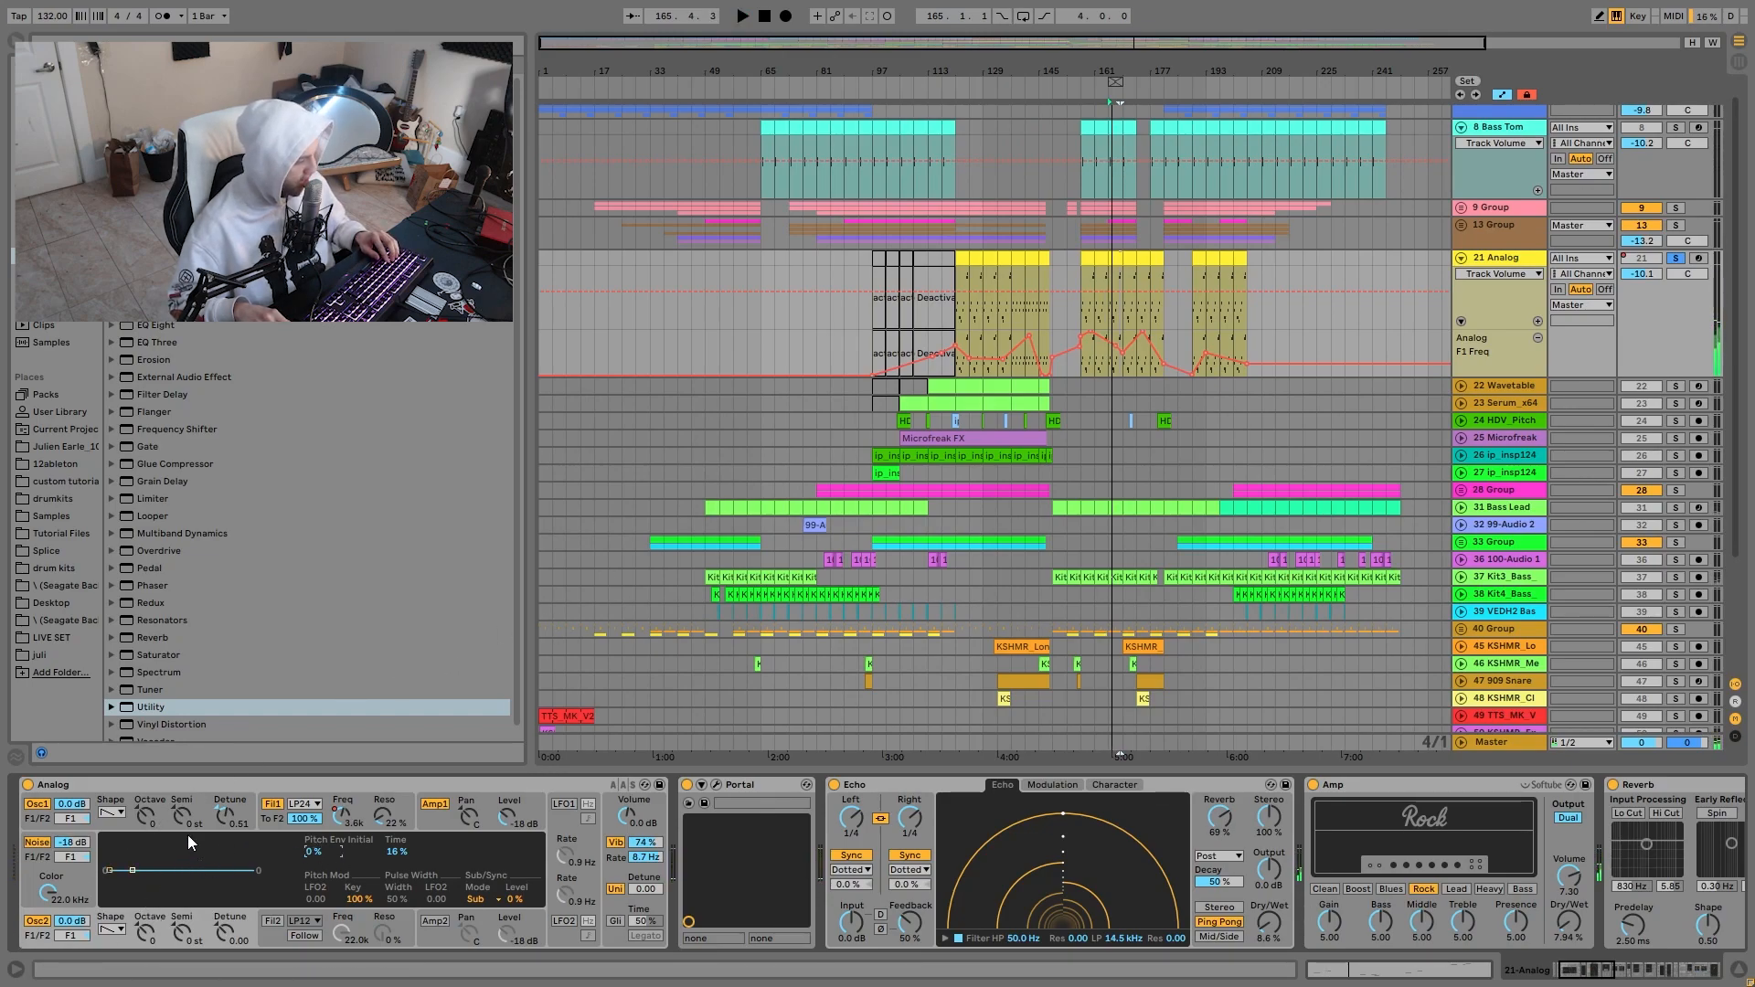
click(191, 802)
click(317, 851)
key(Delete)
key(space)
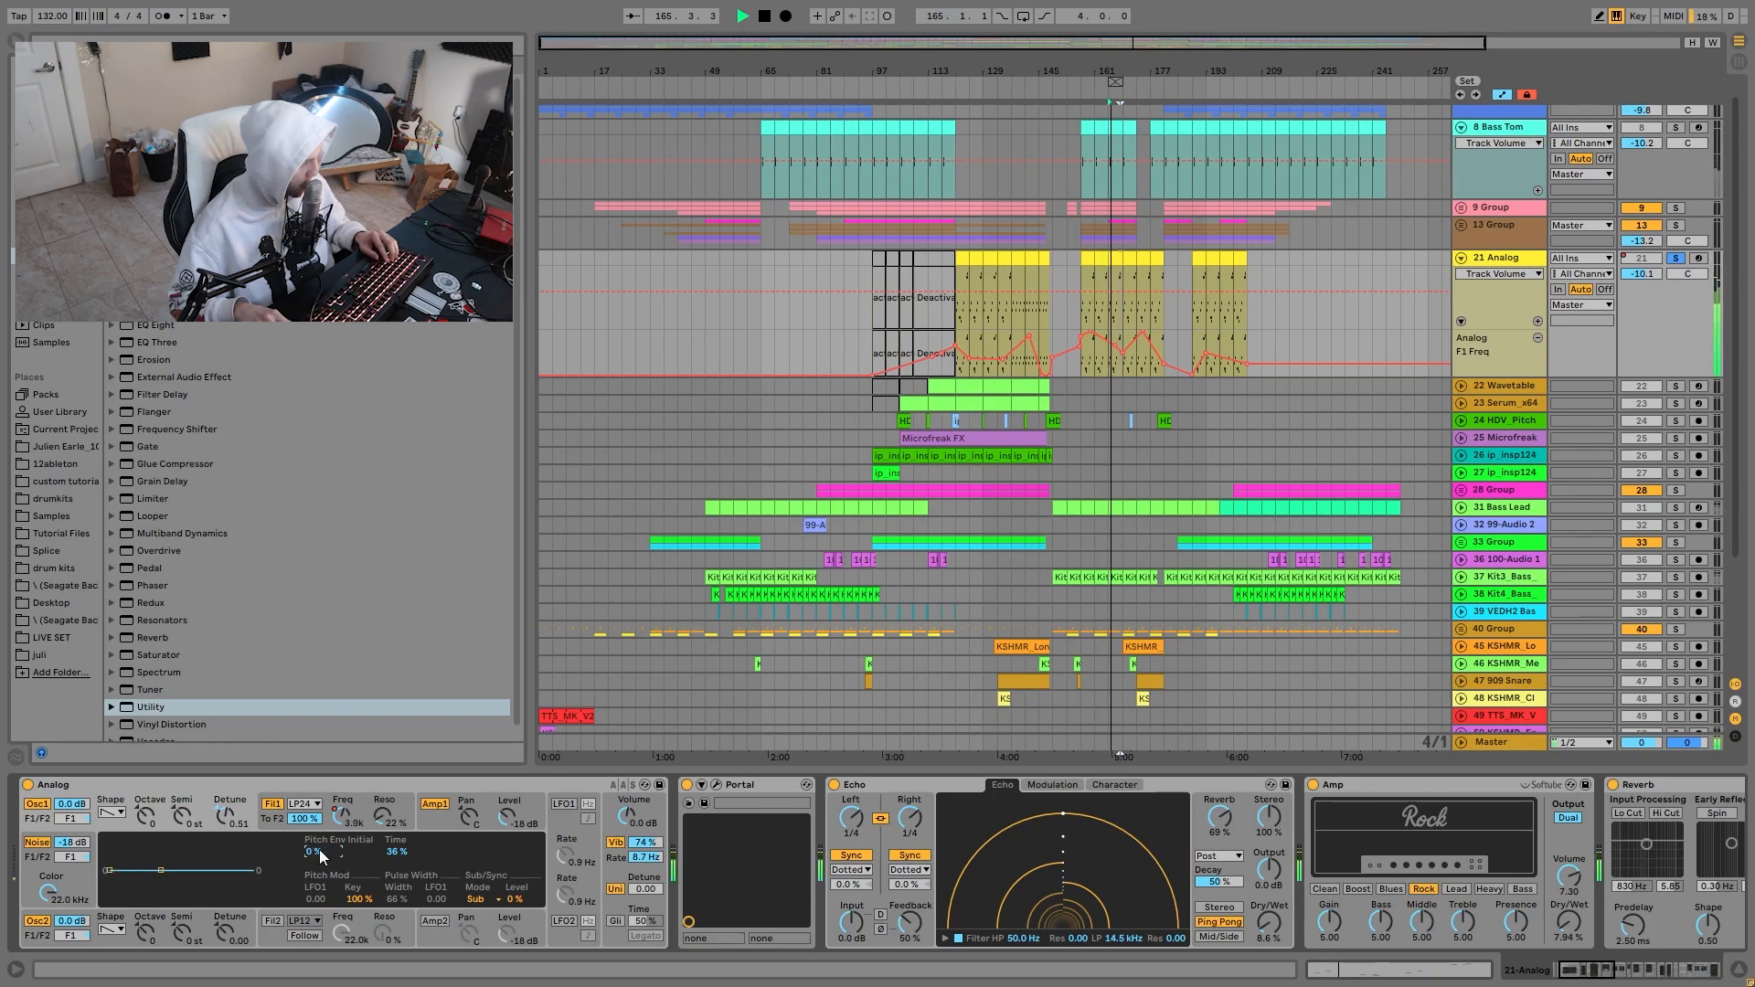
key(space)
key(ctrl+z)
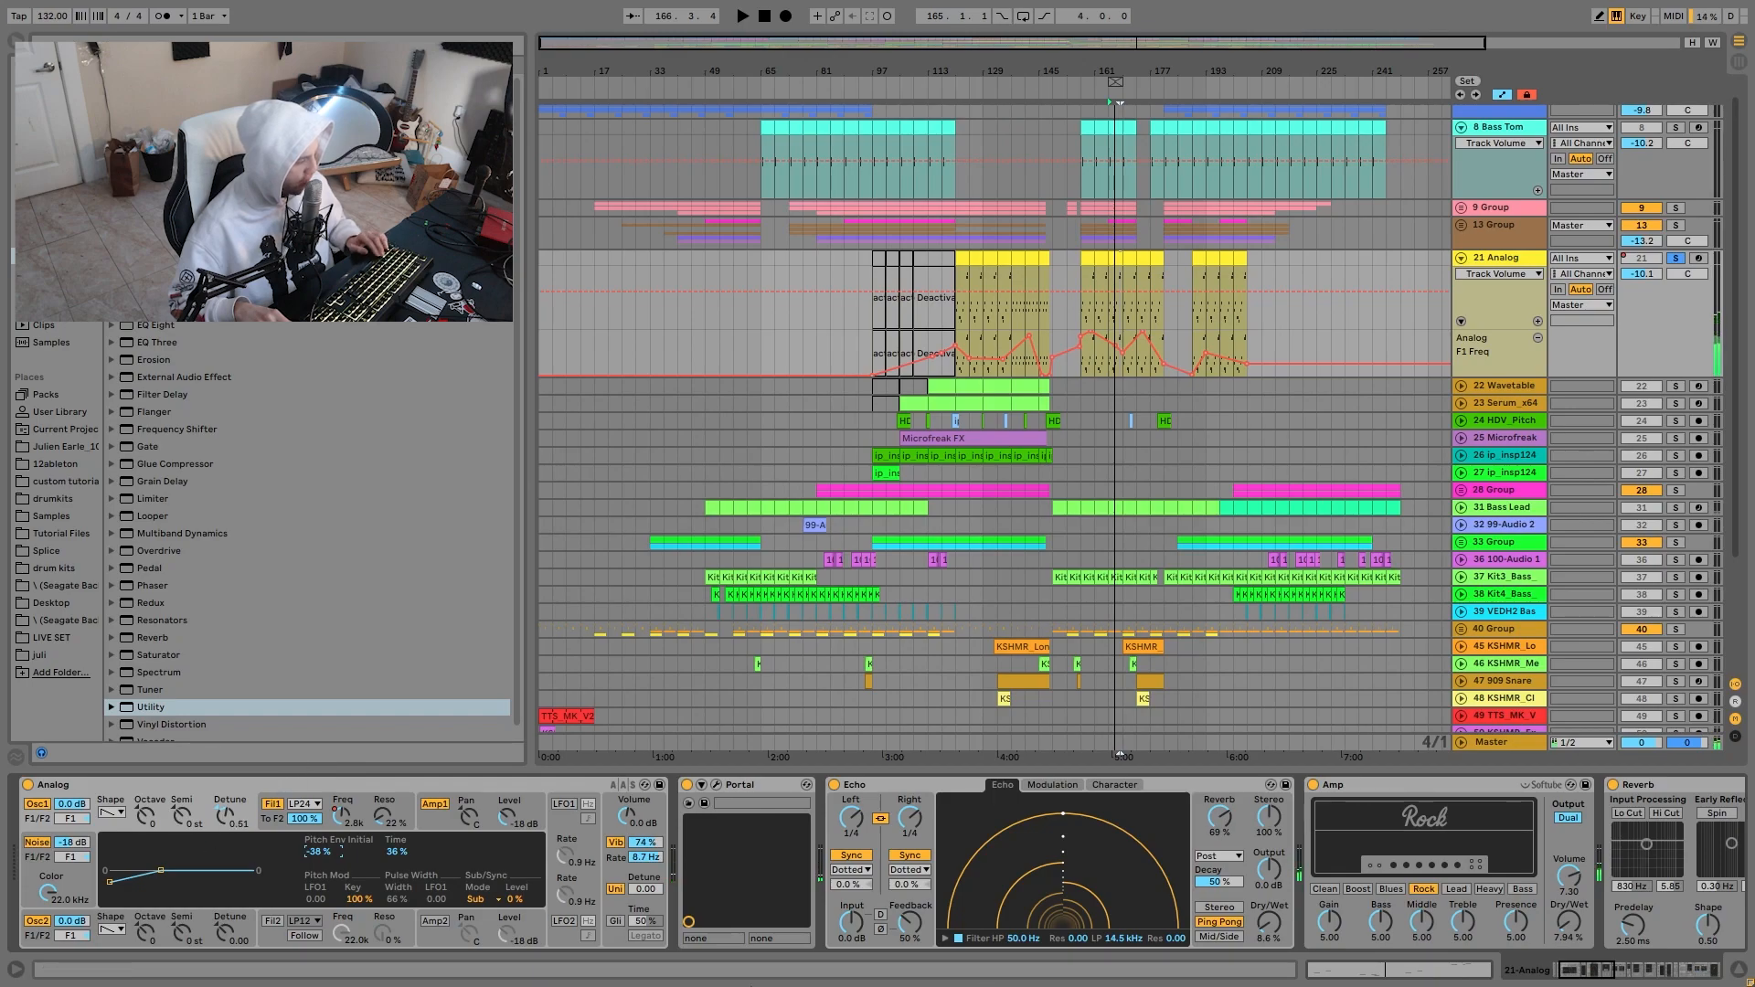
Show Osc2's pitch envelope again, play the sound with it, and show the Fil1 frequency automation on 21 Analog.
click(169, 918)
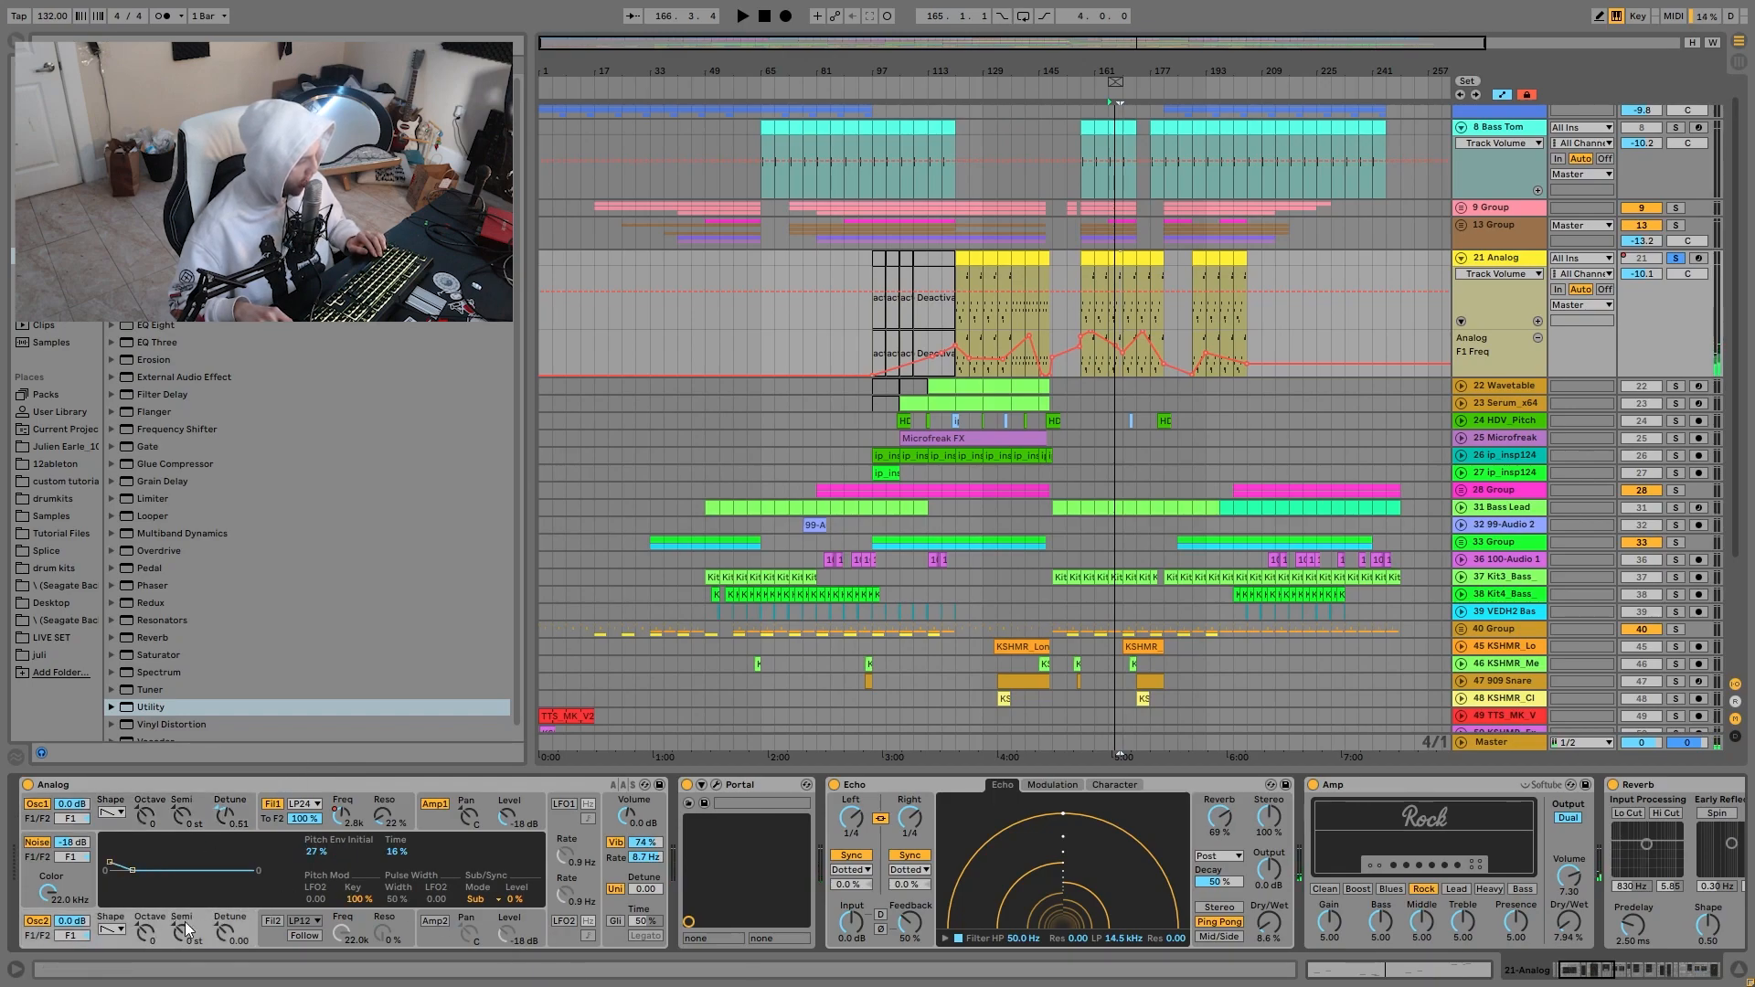
key(space)
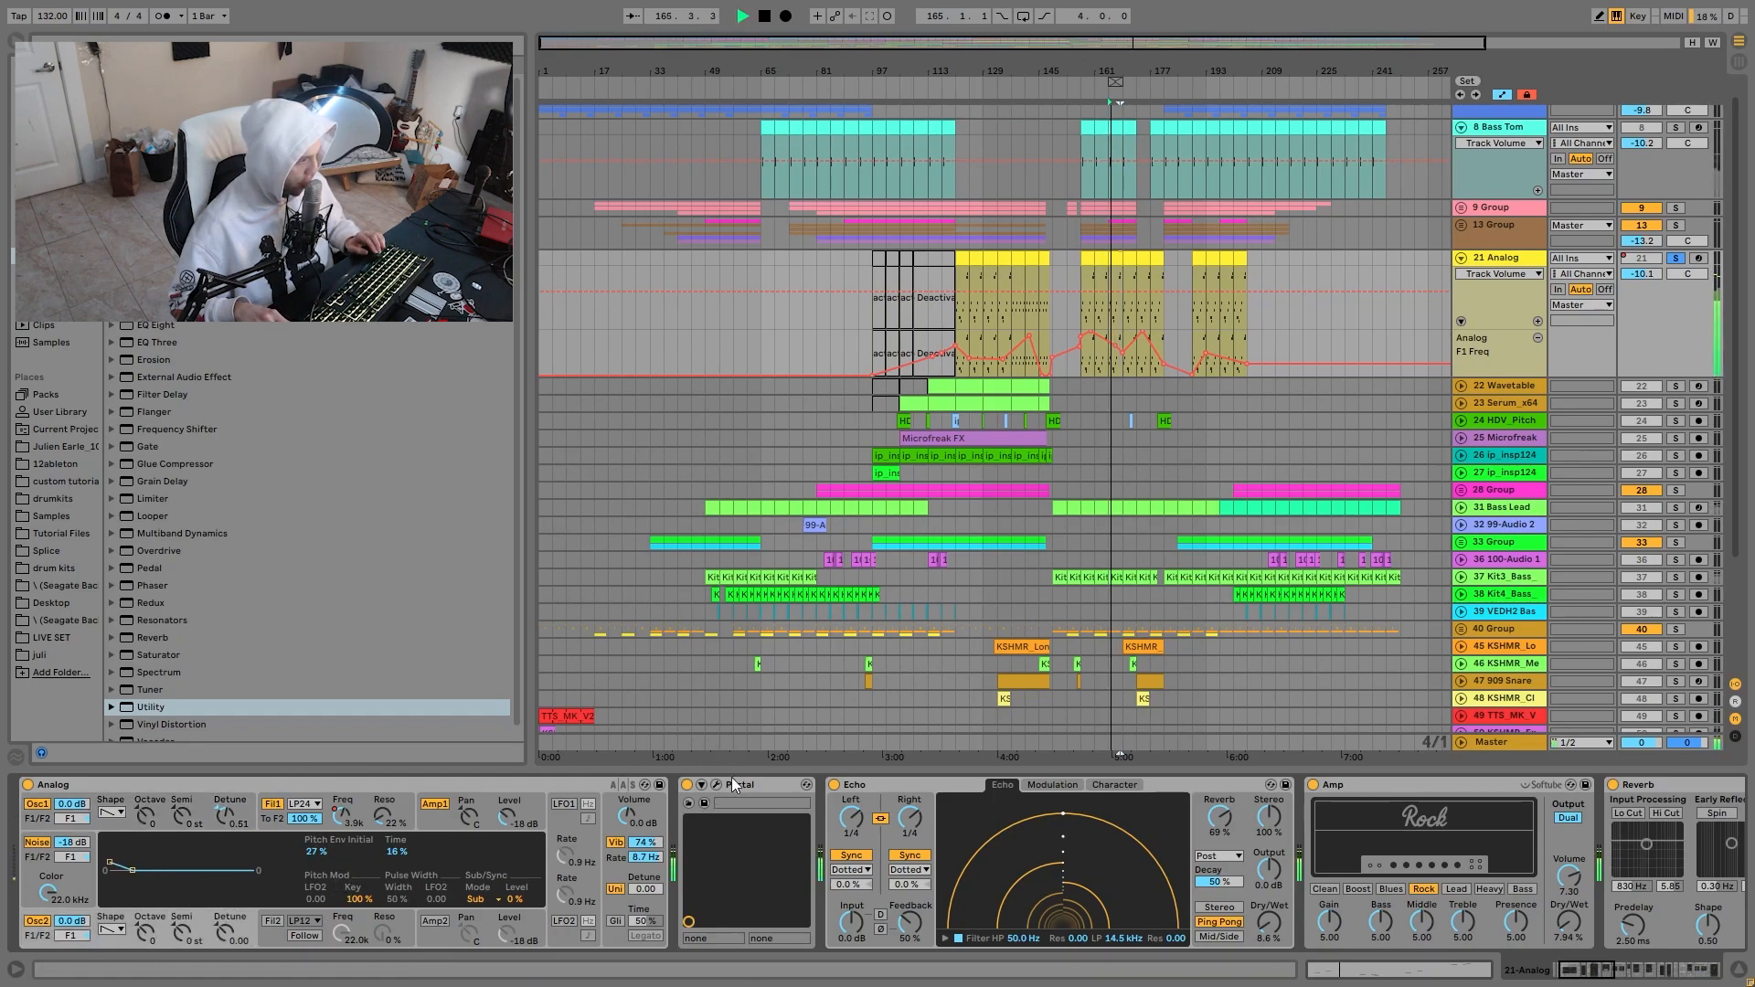
key(space)
click(340, 815)
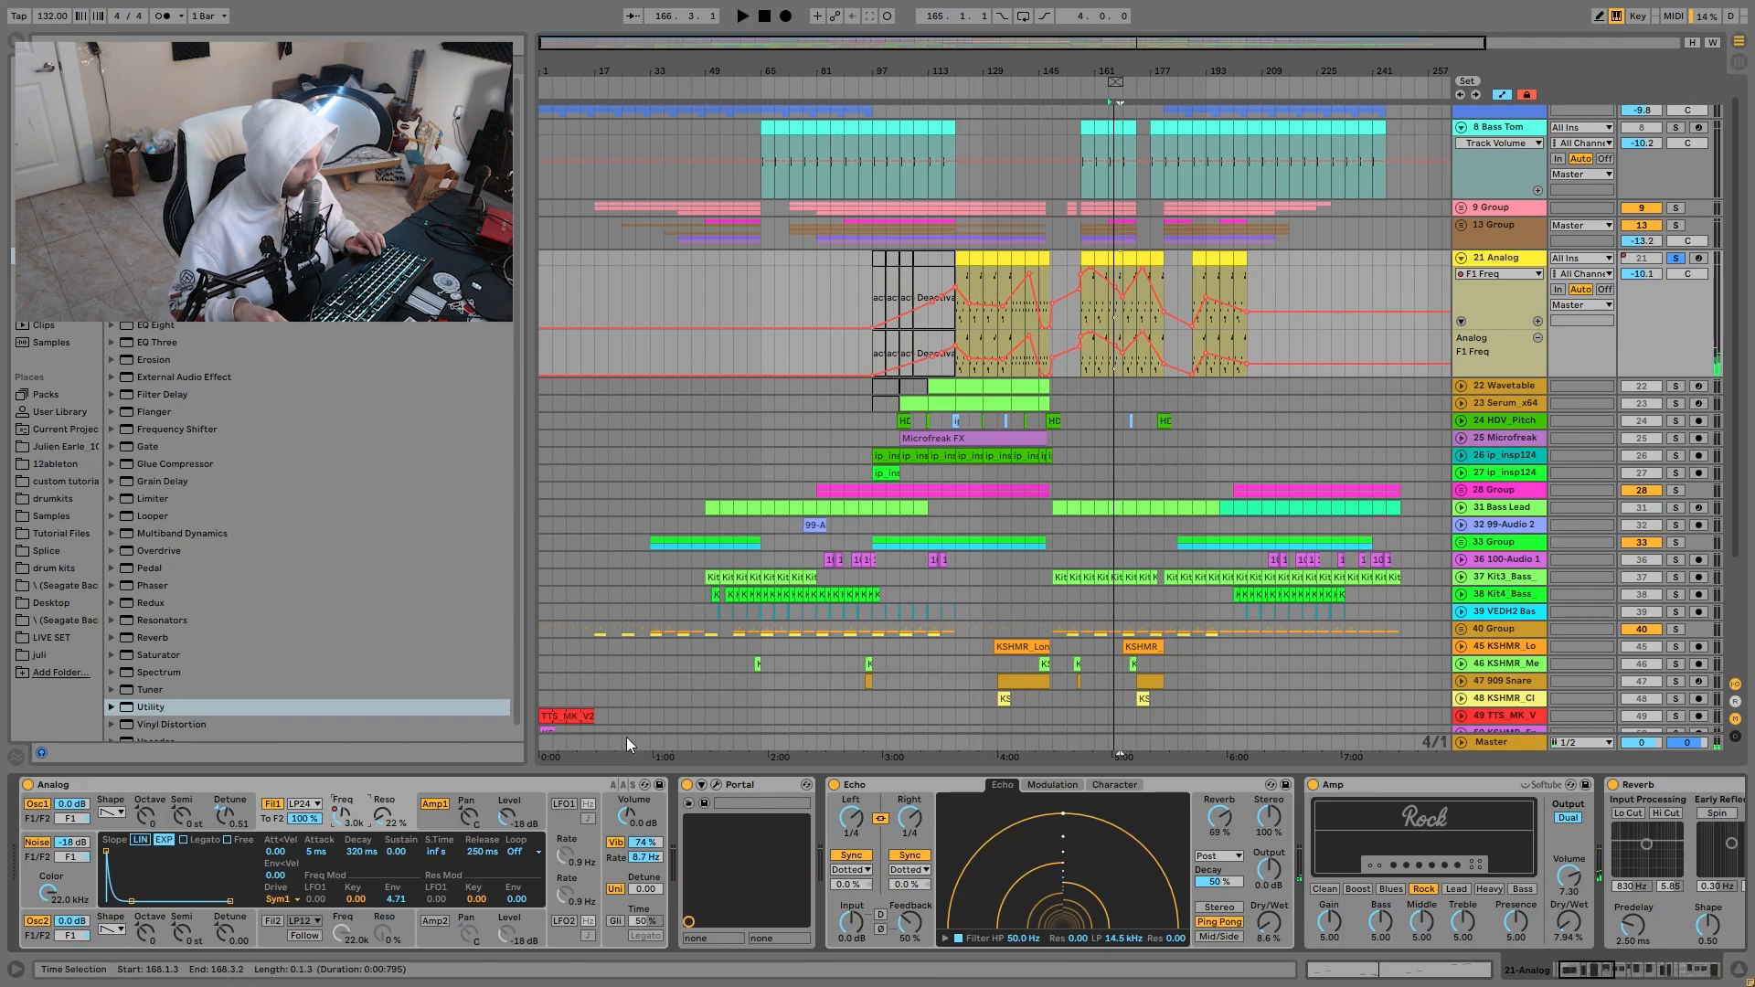
Show Analog's Amp1 envelope and its quick routing, vibrato and keyboard settings.
click(431, 821)
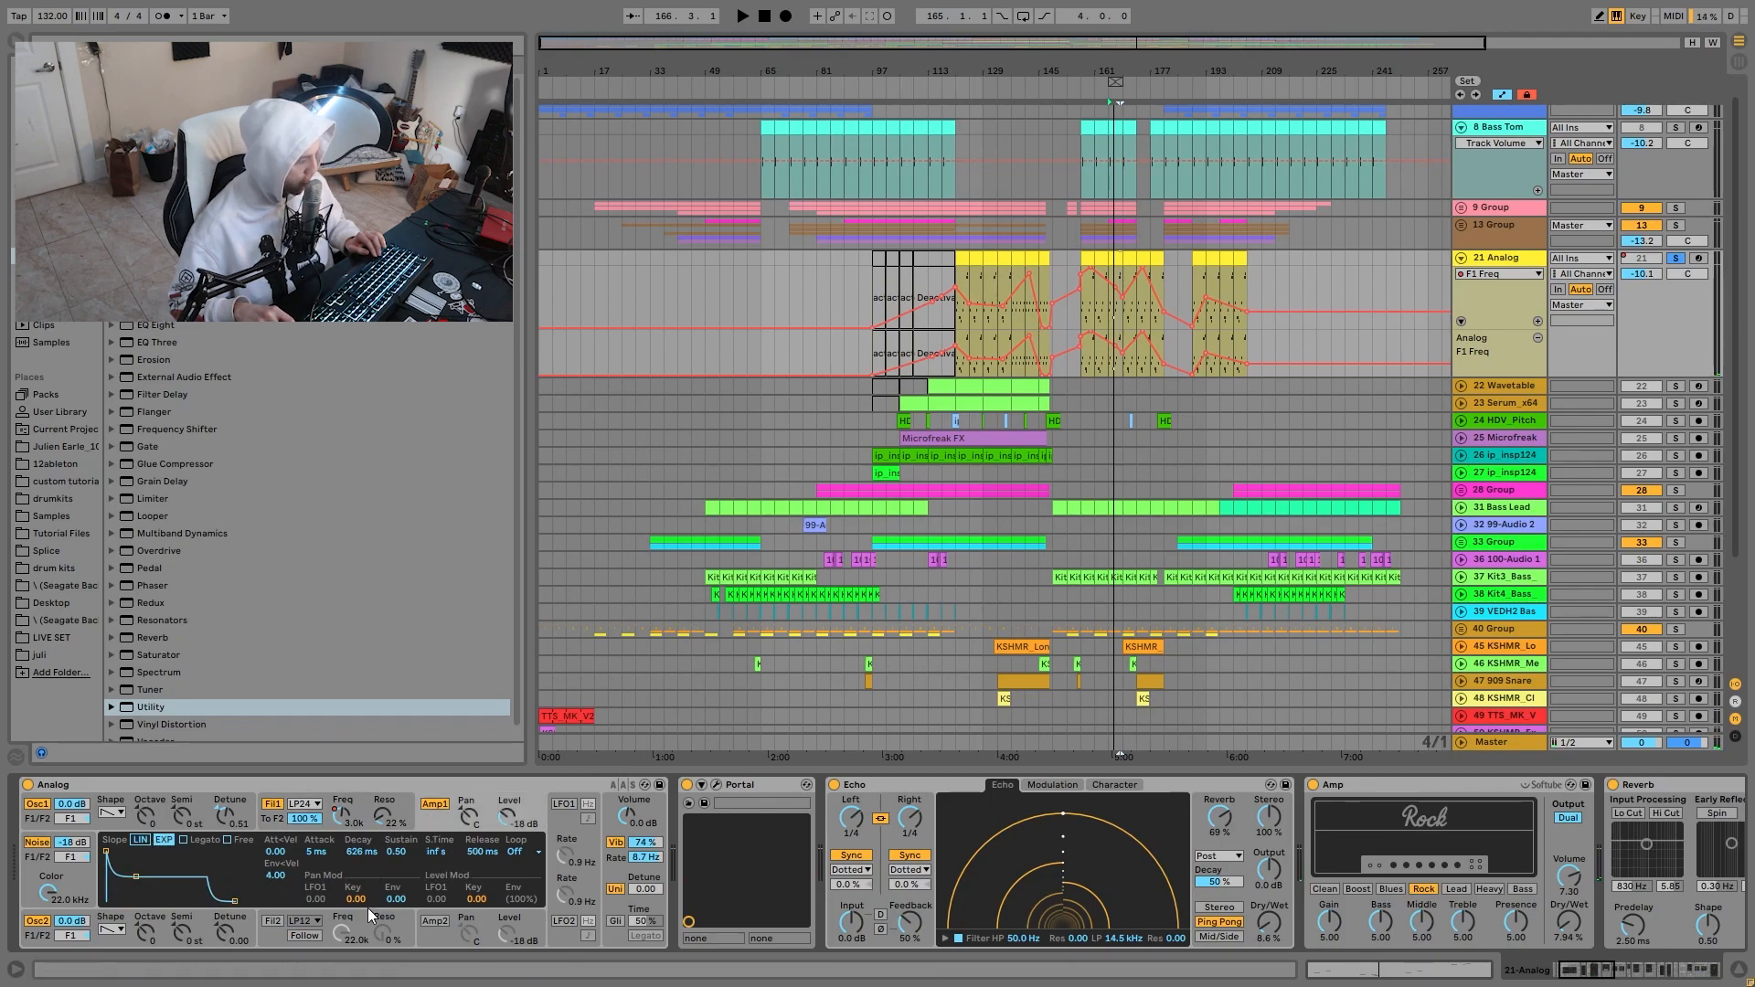
click(627, 872)
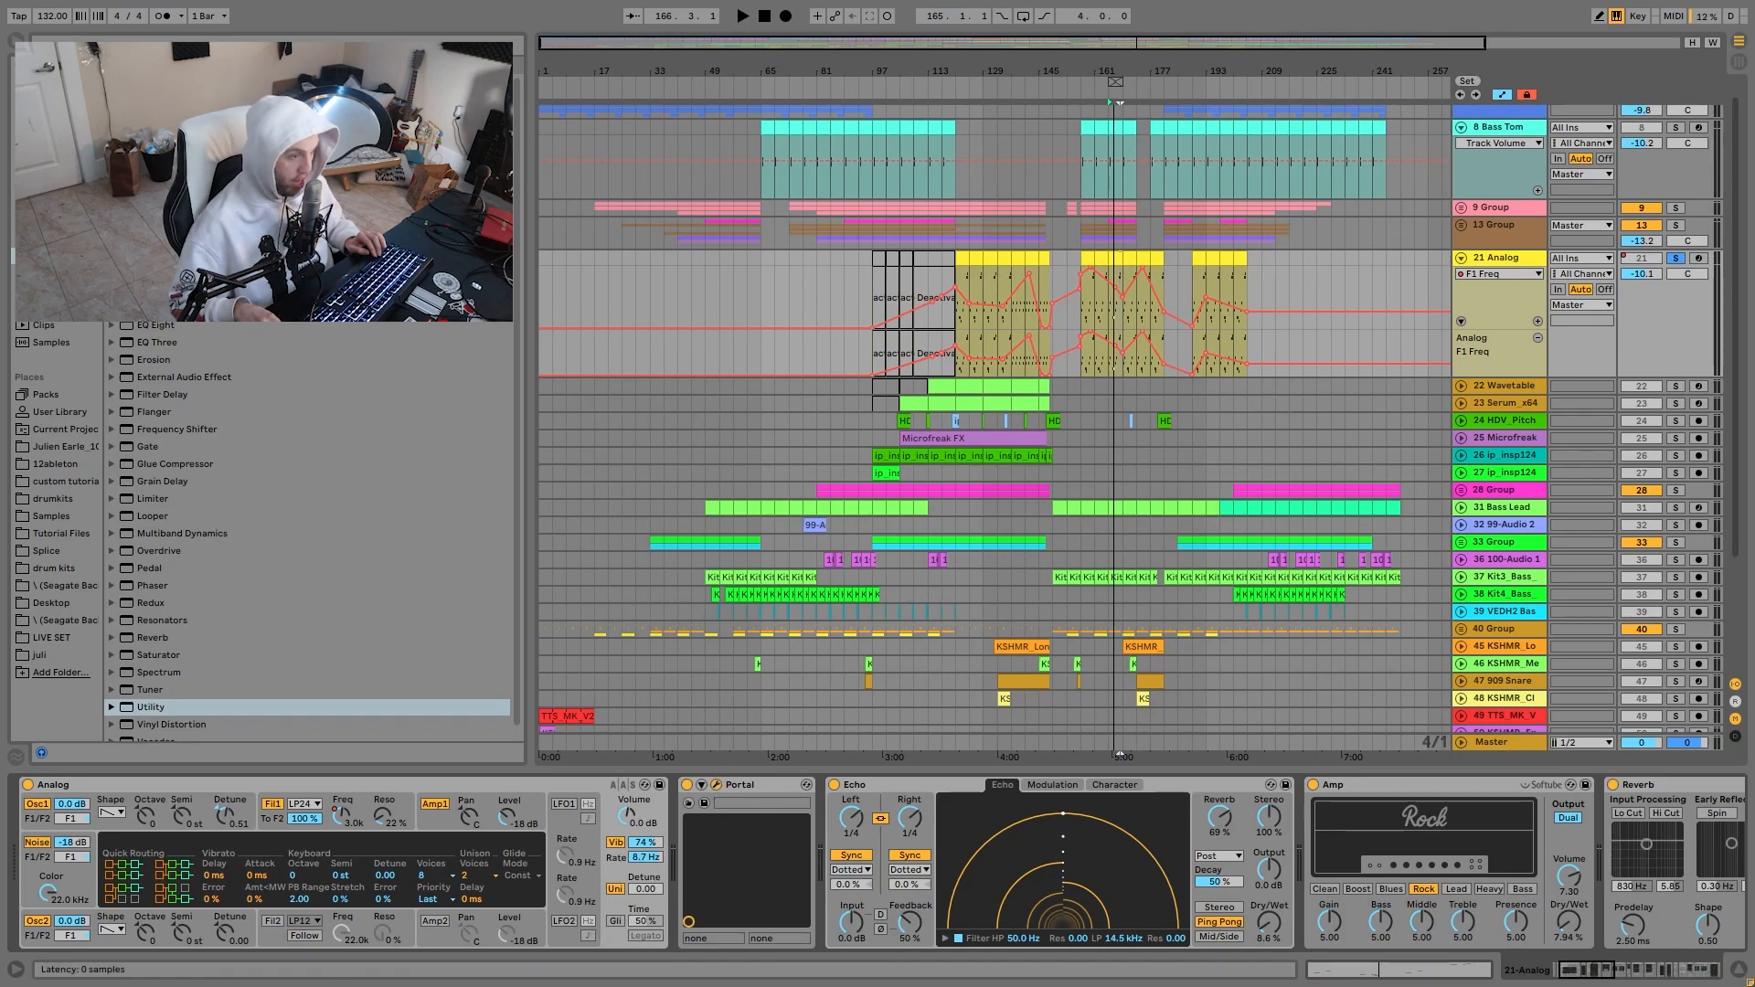
Open Portal on 21 Analog, set its dry/wet to 13 percent, play the sound with it and close the plugin.
drag(775, 56, 682, 90)
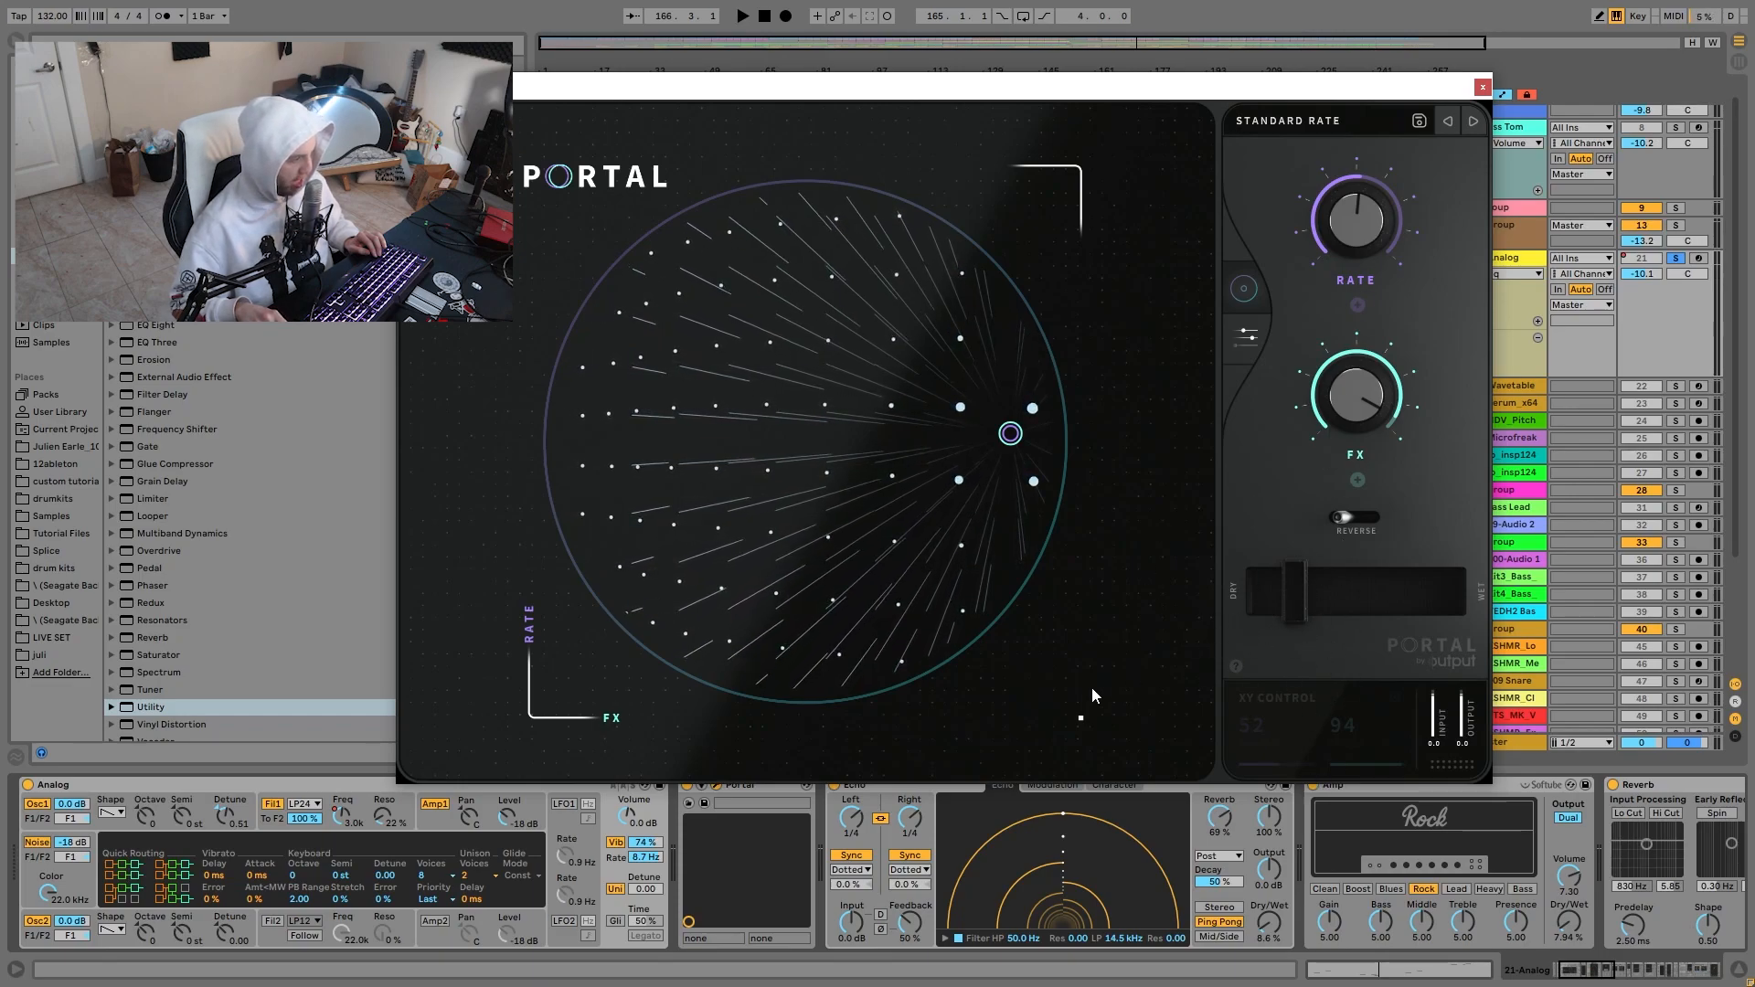
key(space)
mouse_move(1298, 594)
mouse_down()
mouse_move(1427, 579)
mouse_move(1291, 597)
mouse_up()
key(space)
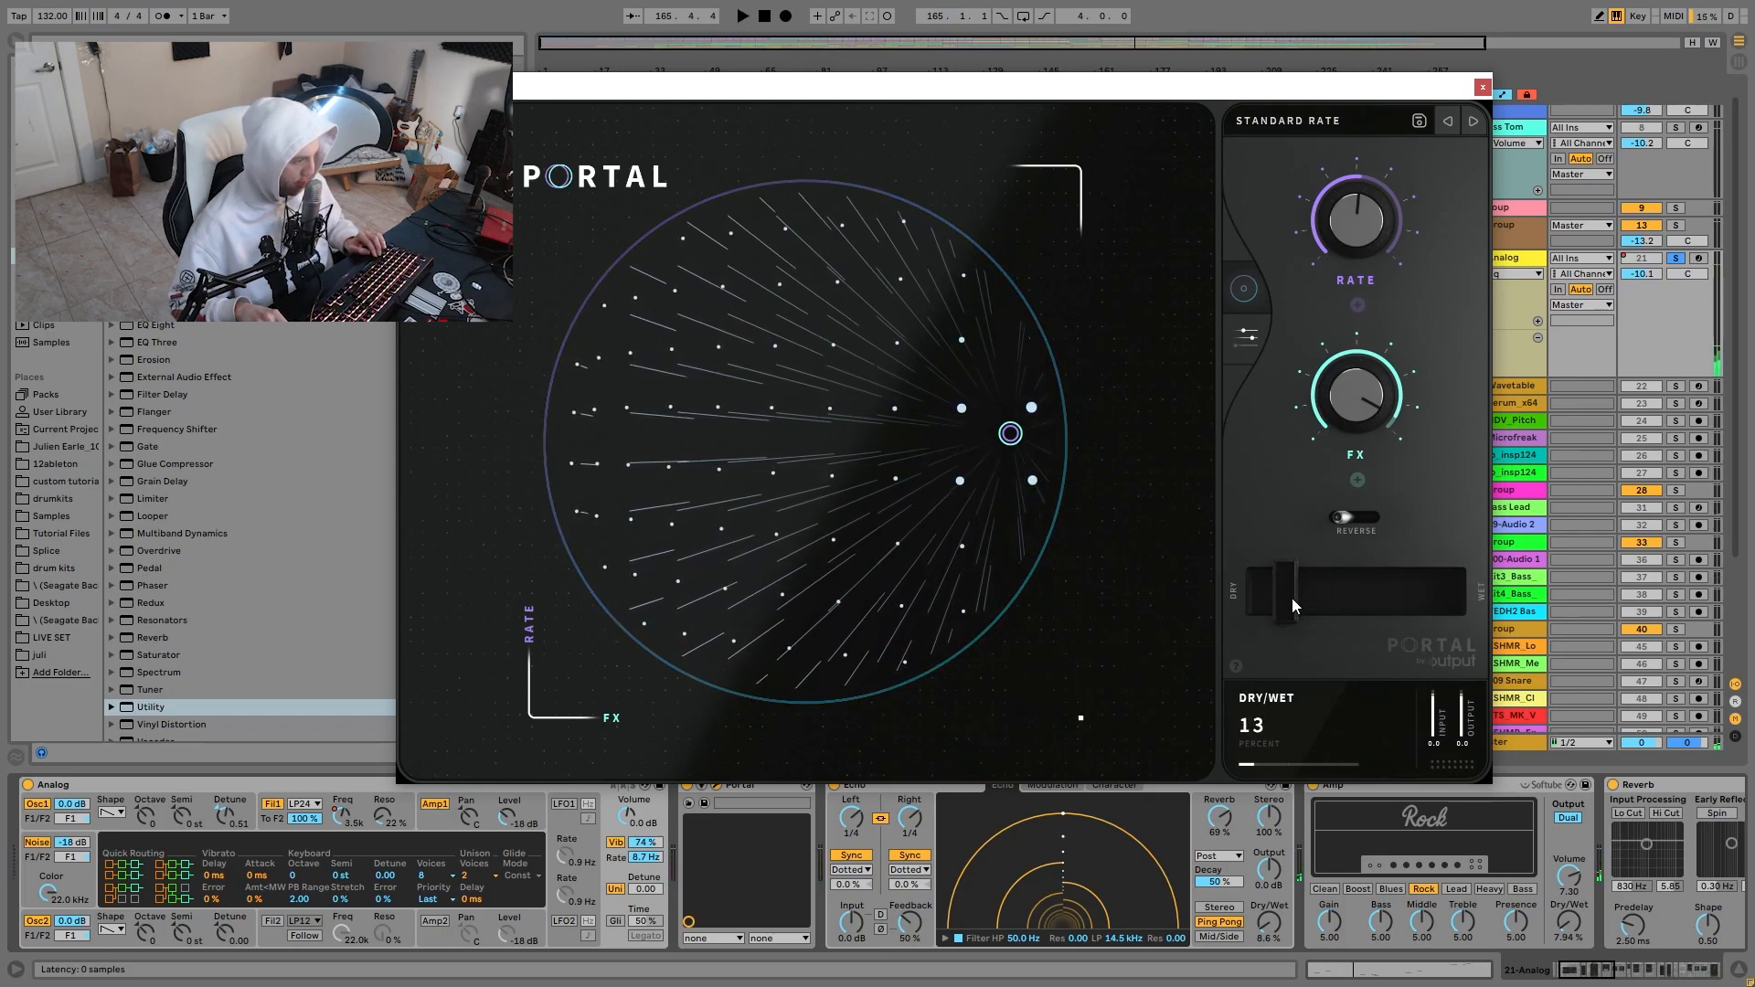
key(space)
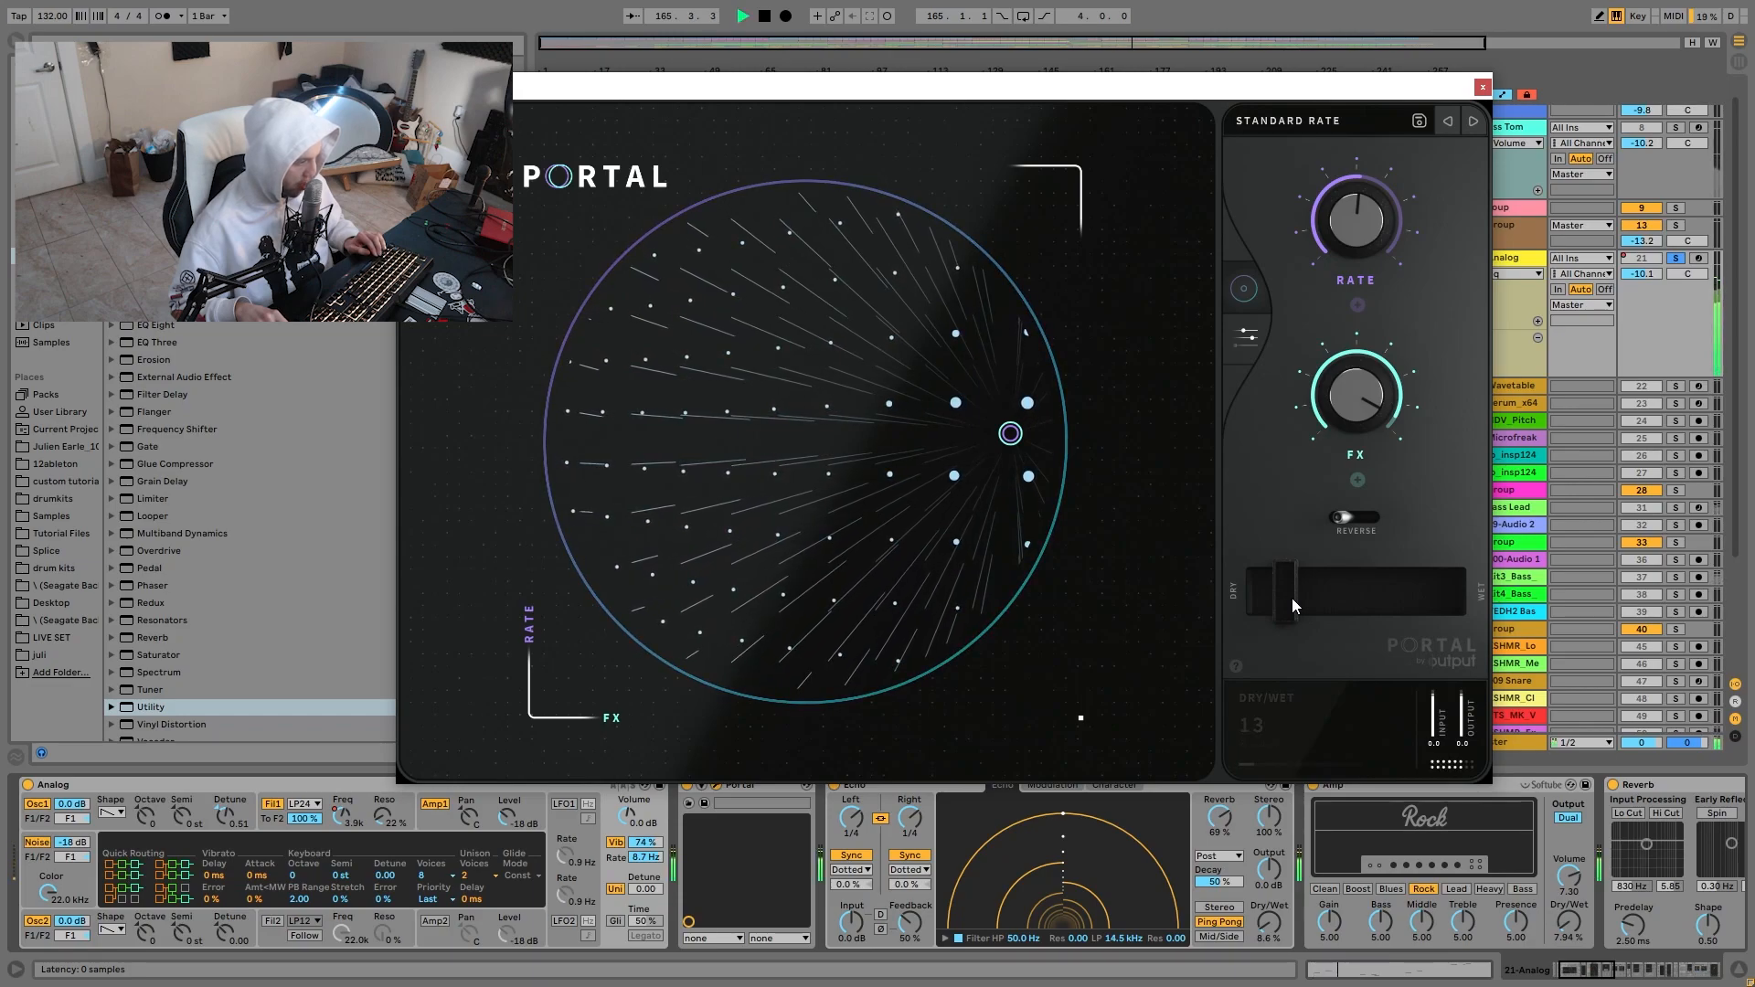
key(space)
click(1482, 86)
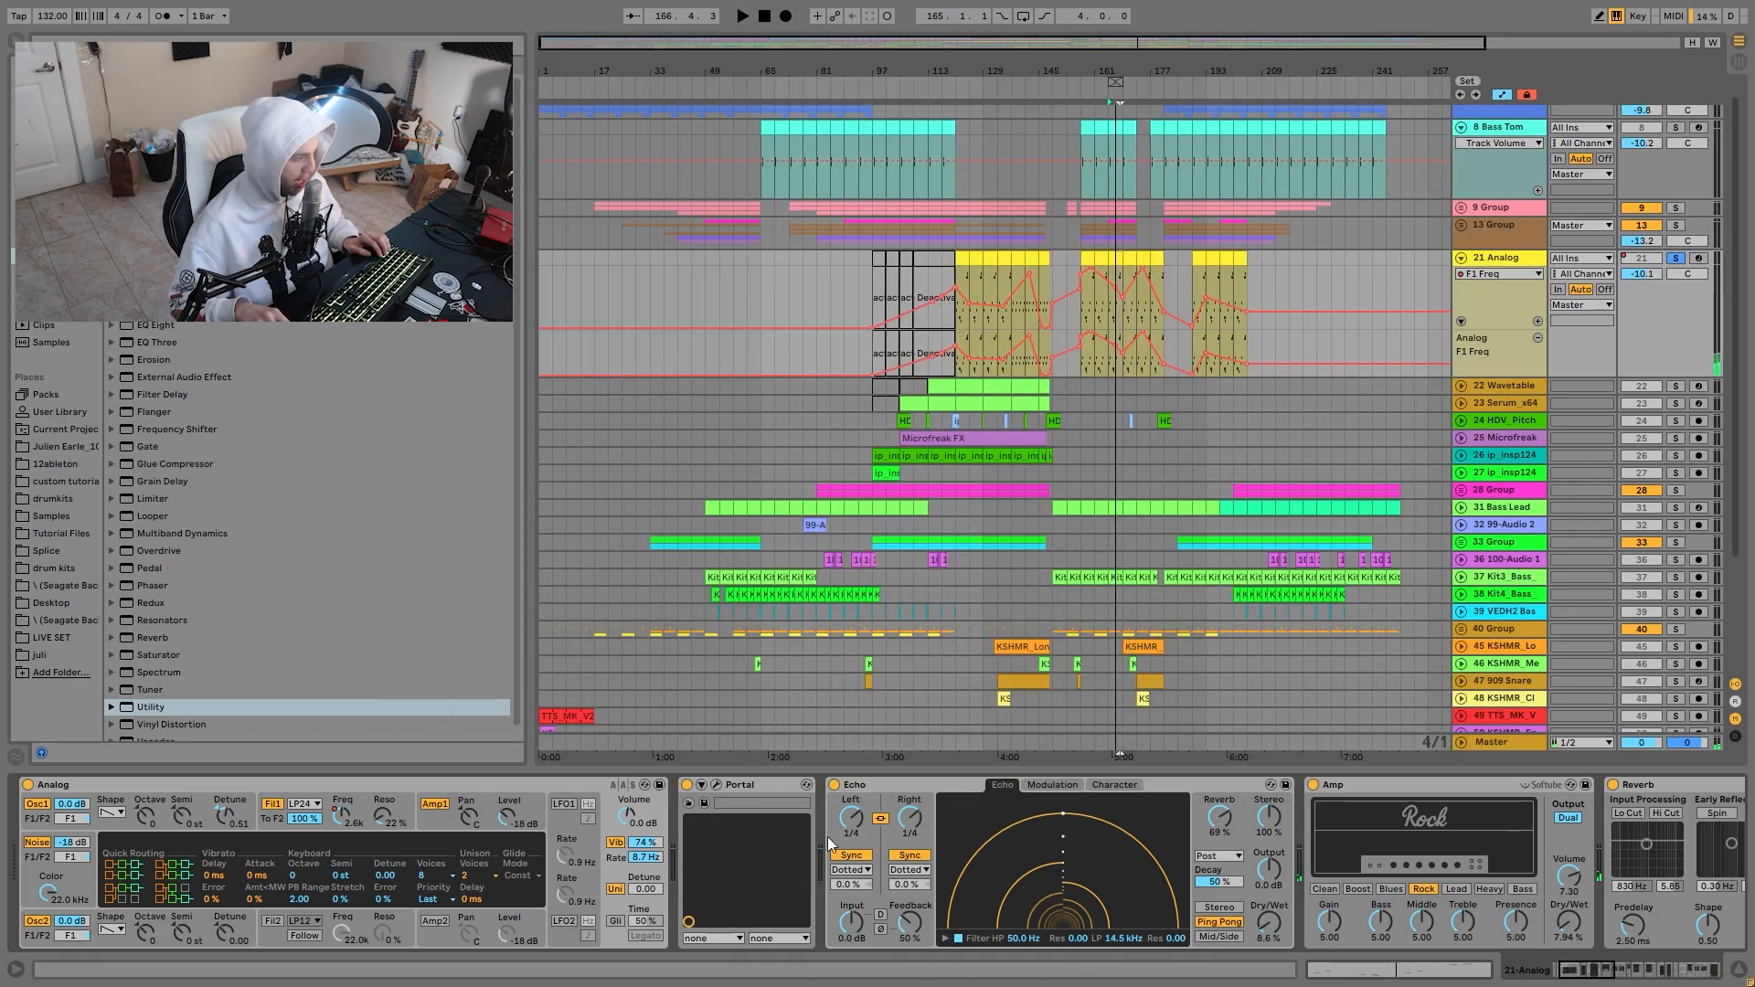
Play 21 Analog with Amp bypassed and with it re-enabled to compare the sound.
scroll(912, 836, right, 3)
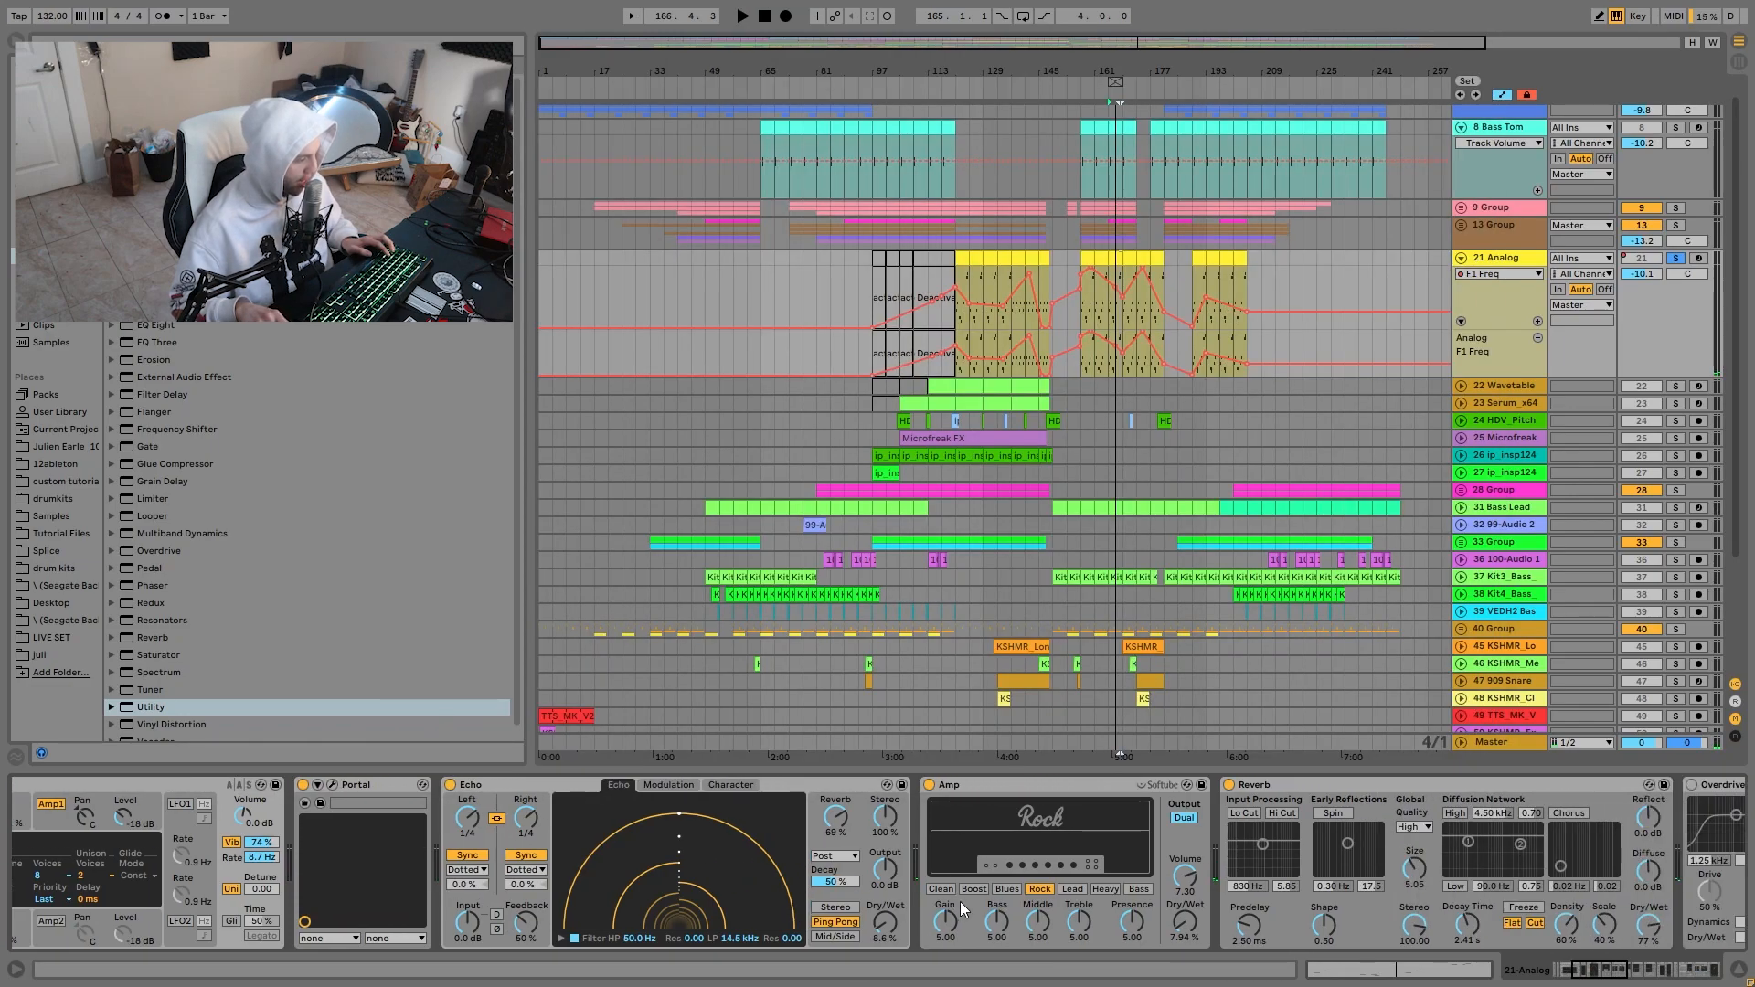
scroll(958, 897, right, 3)
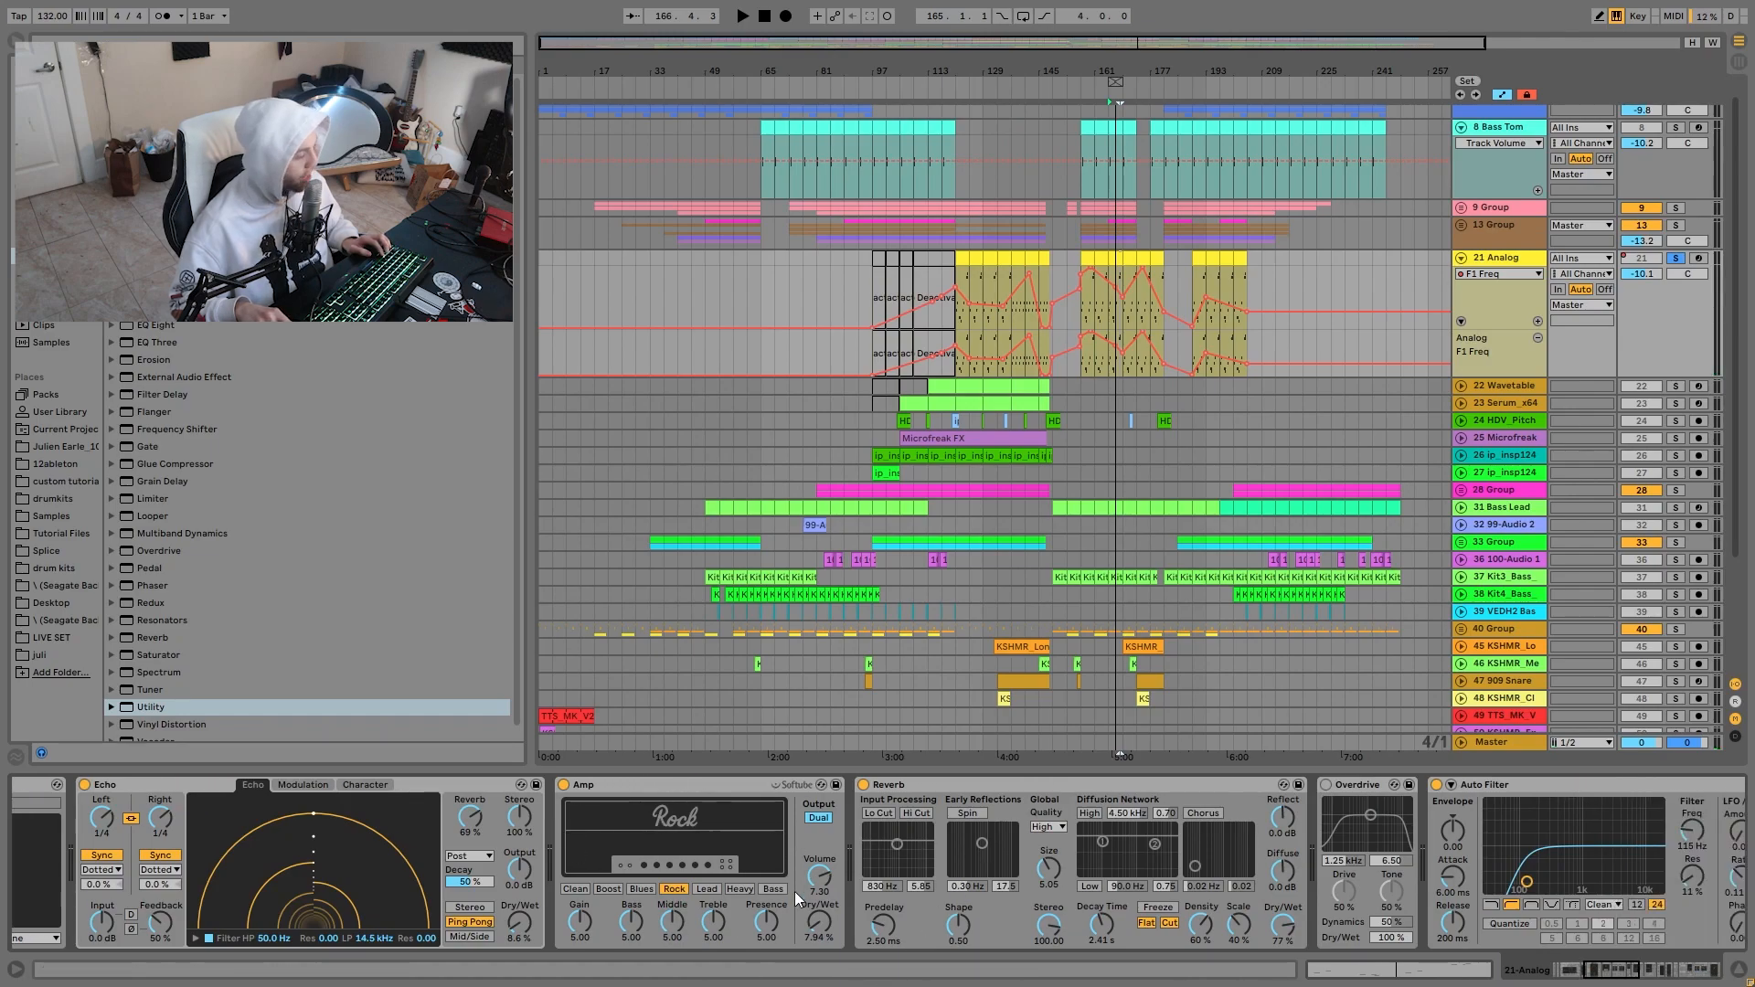
click(567, 785)
key(space)
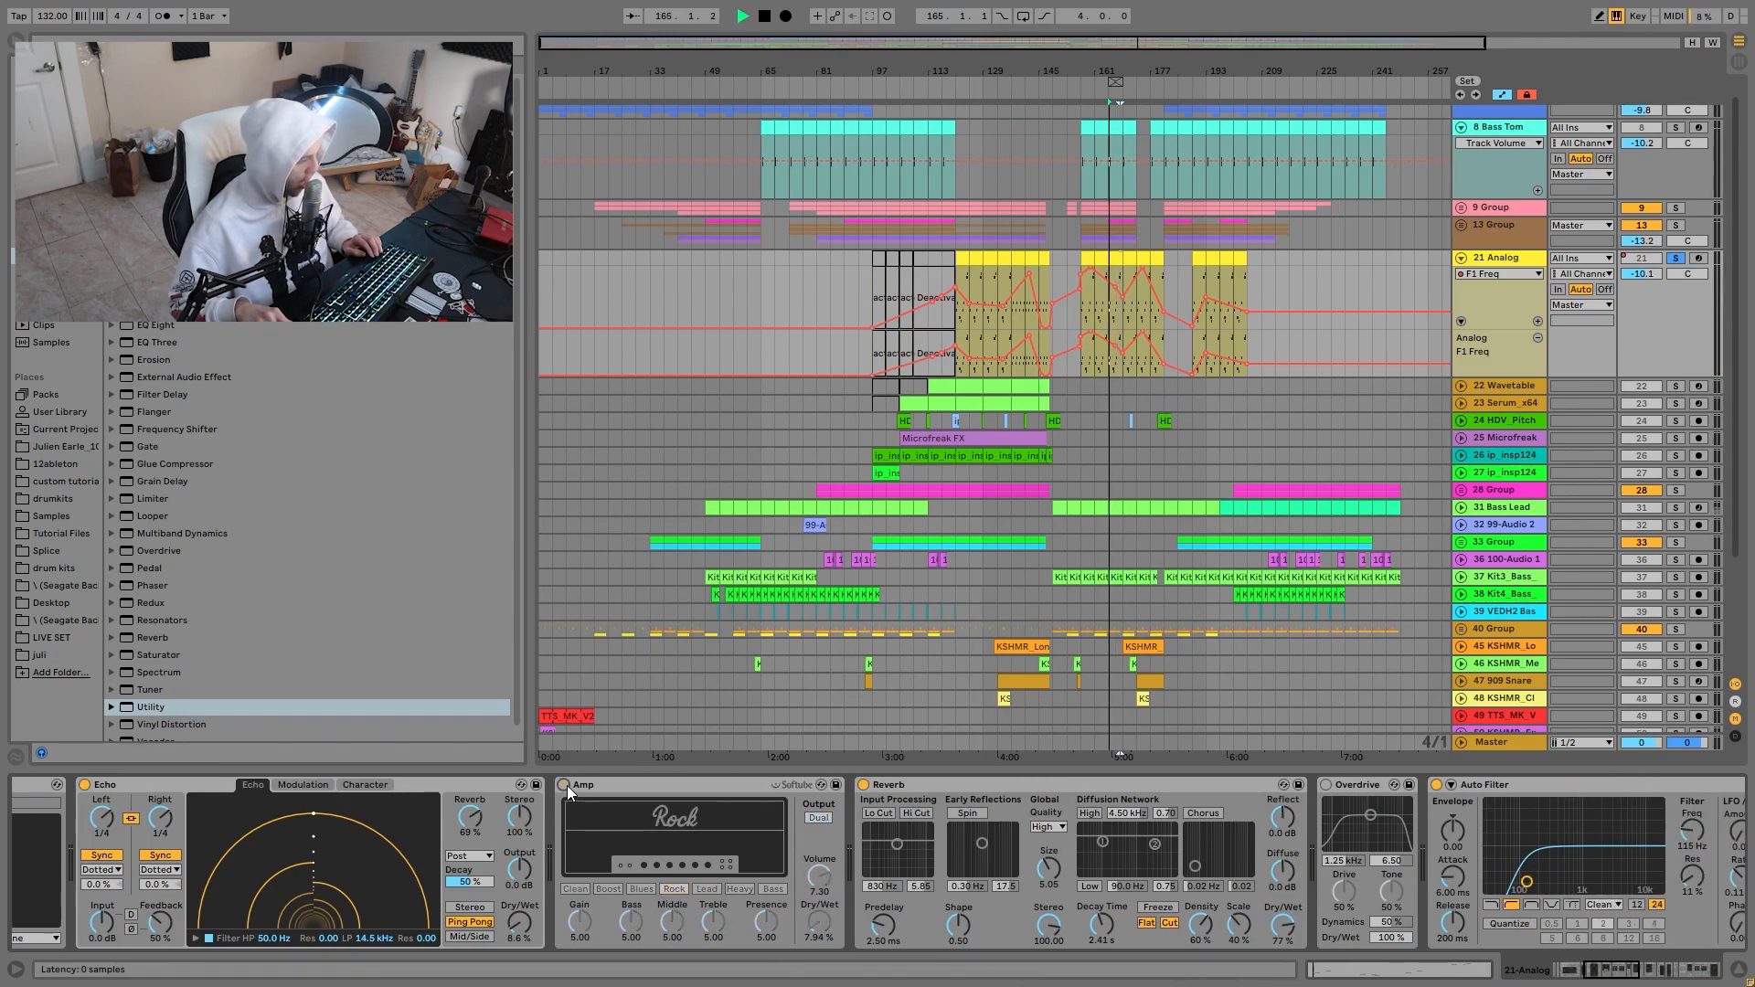
click(565, 785)
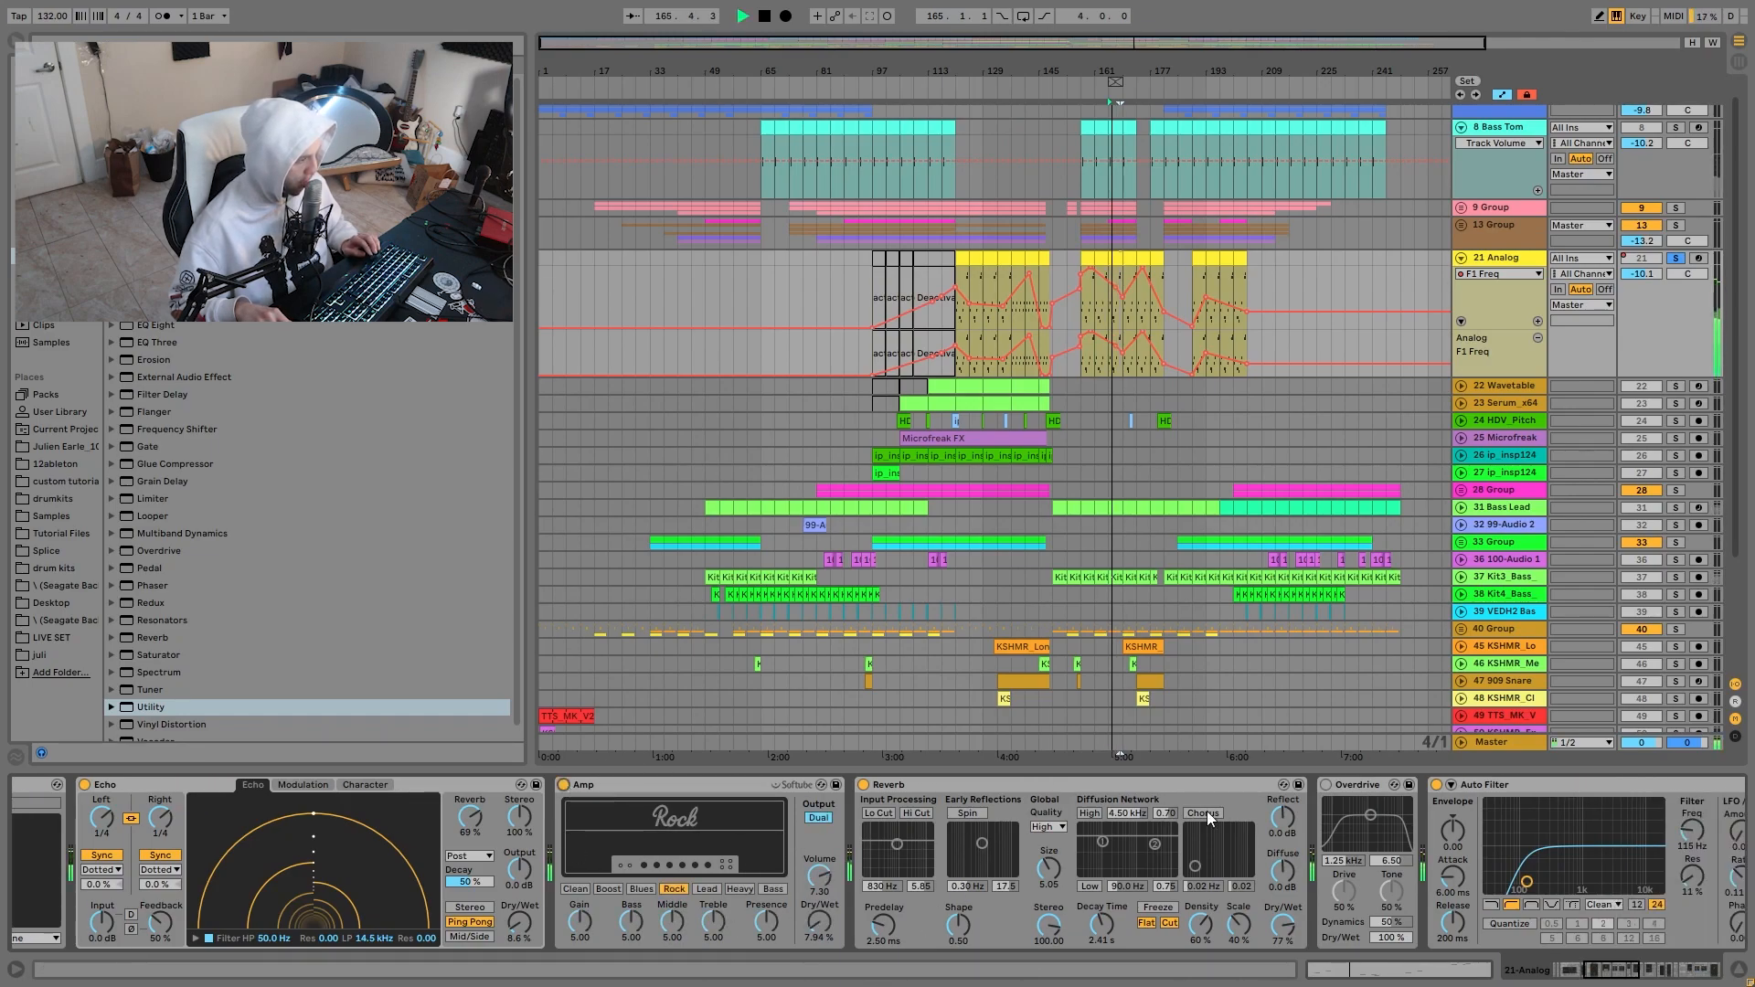
Stop playback and delete the Overdrive device that follows Reverb on 21 Analog.
click(1352, 782)
key(space)
key(Delete)
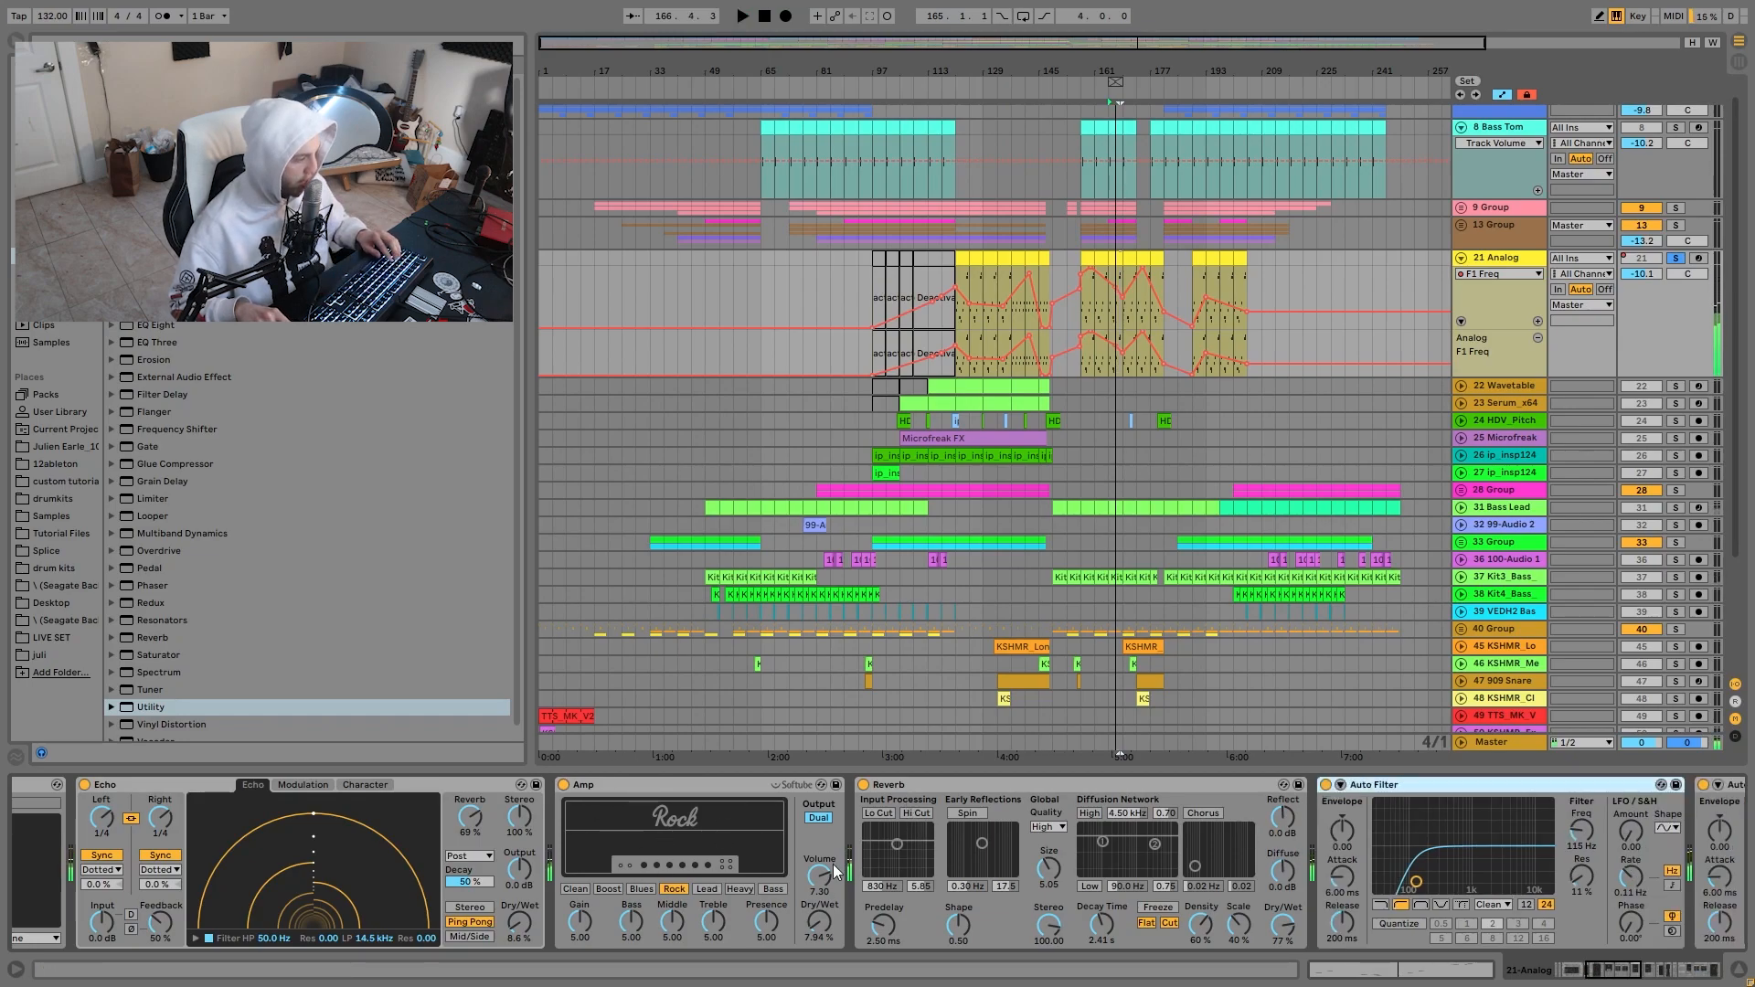
Review the Reverb and two Auto Filters, and view the sidechain volume curve in ShaperBox 2.
scroll(994, 880, down, 5)
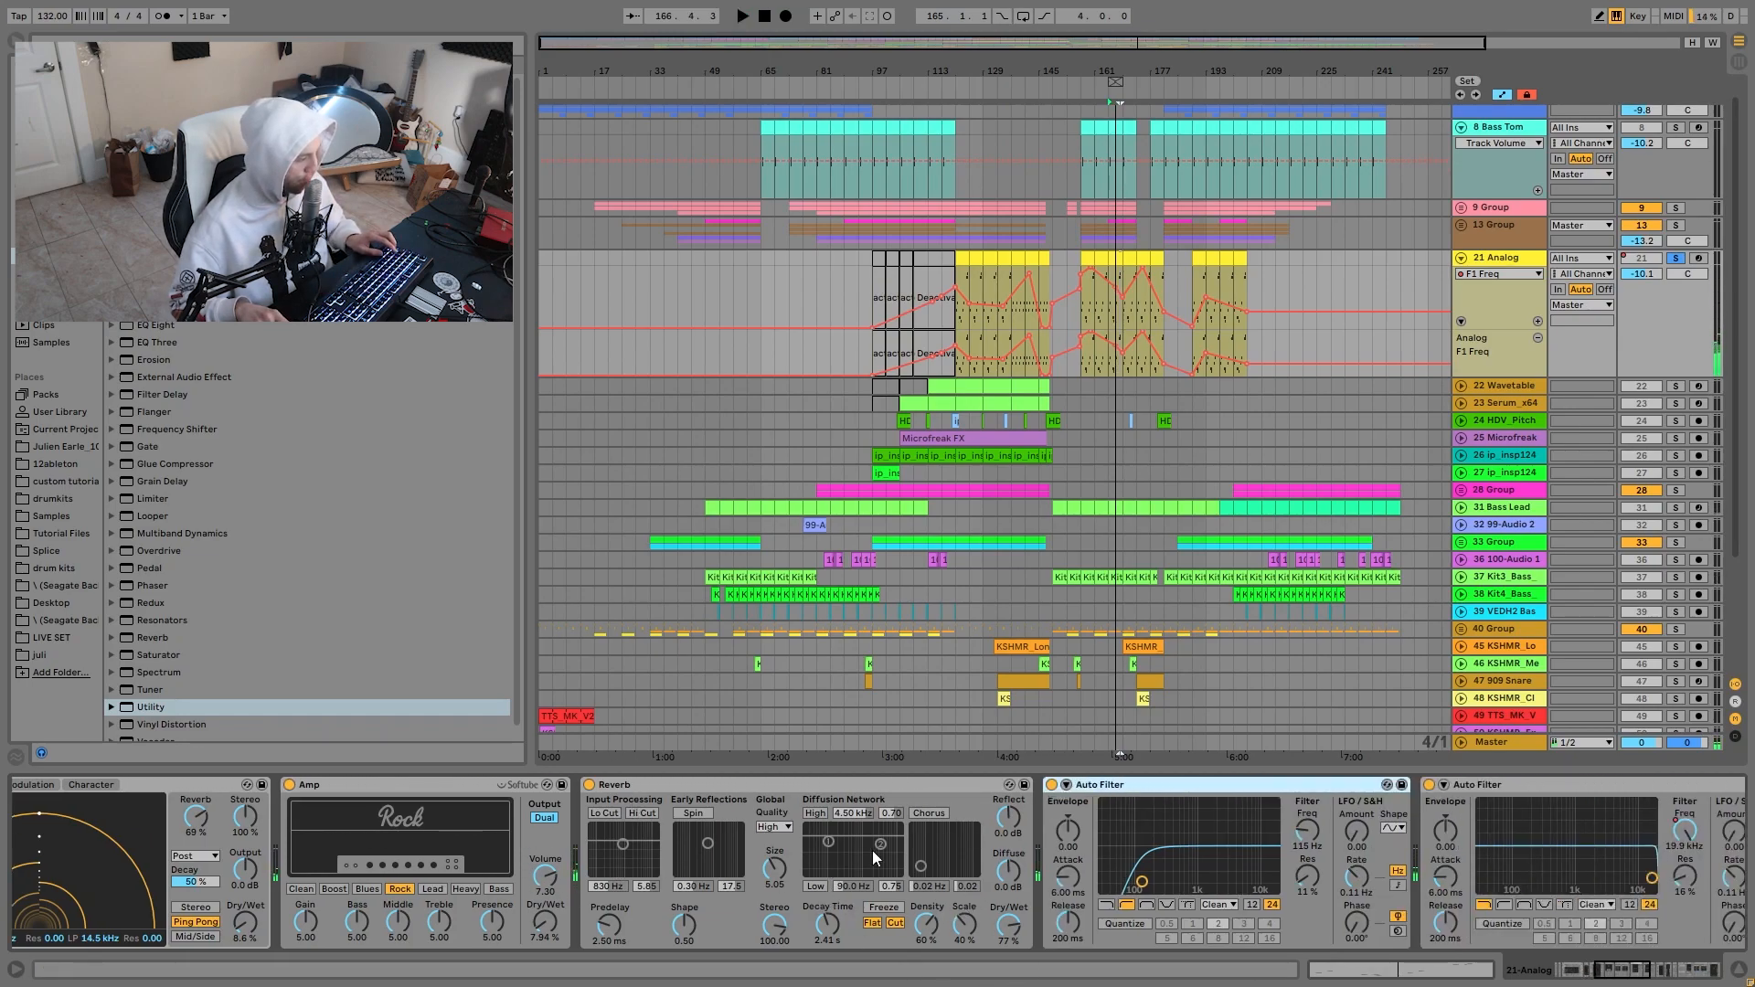
scroll(853, 864, down, 12)
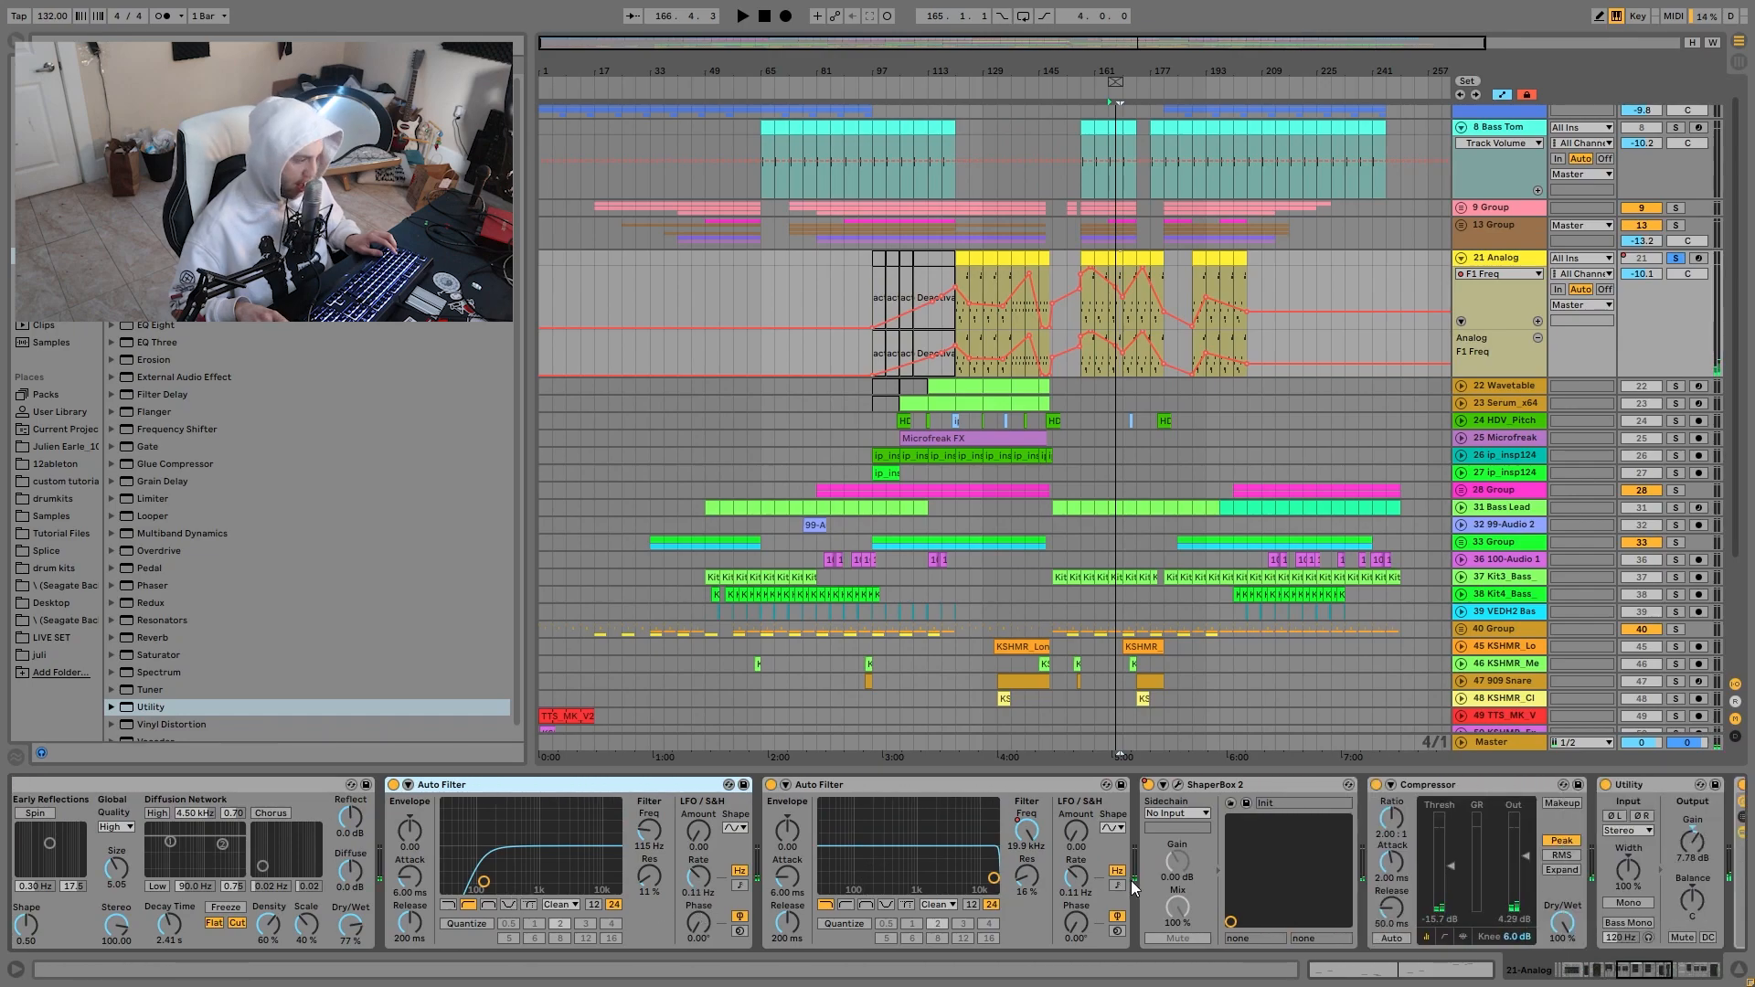
scroll(1131, 881, down, 8)
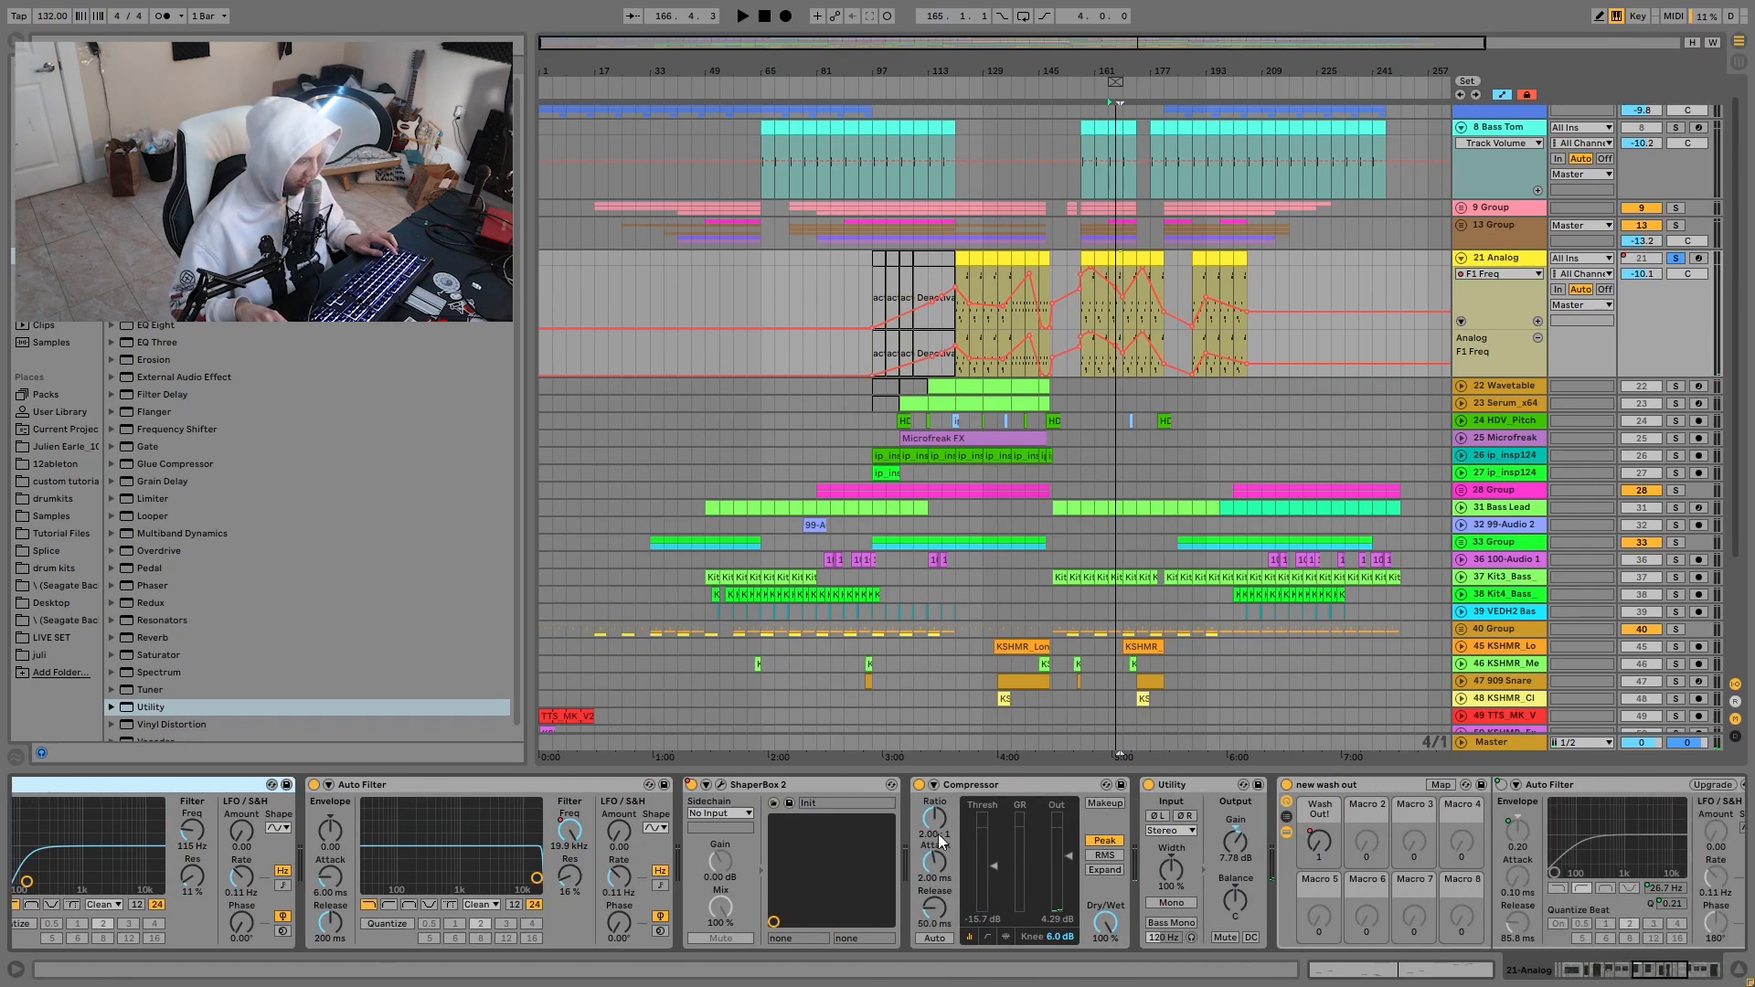
scroll(1296, 930, right, 6)
scroll(639, 836, left, 5)
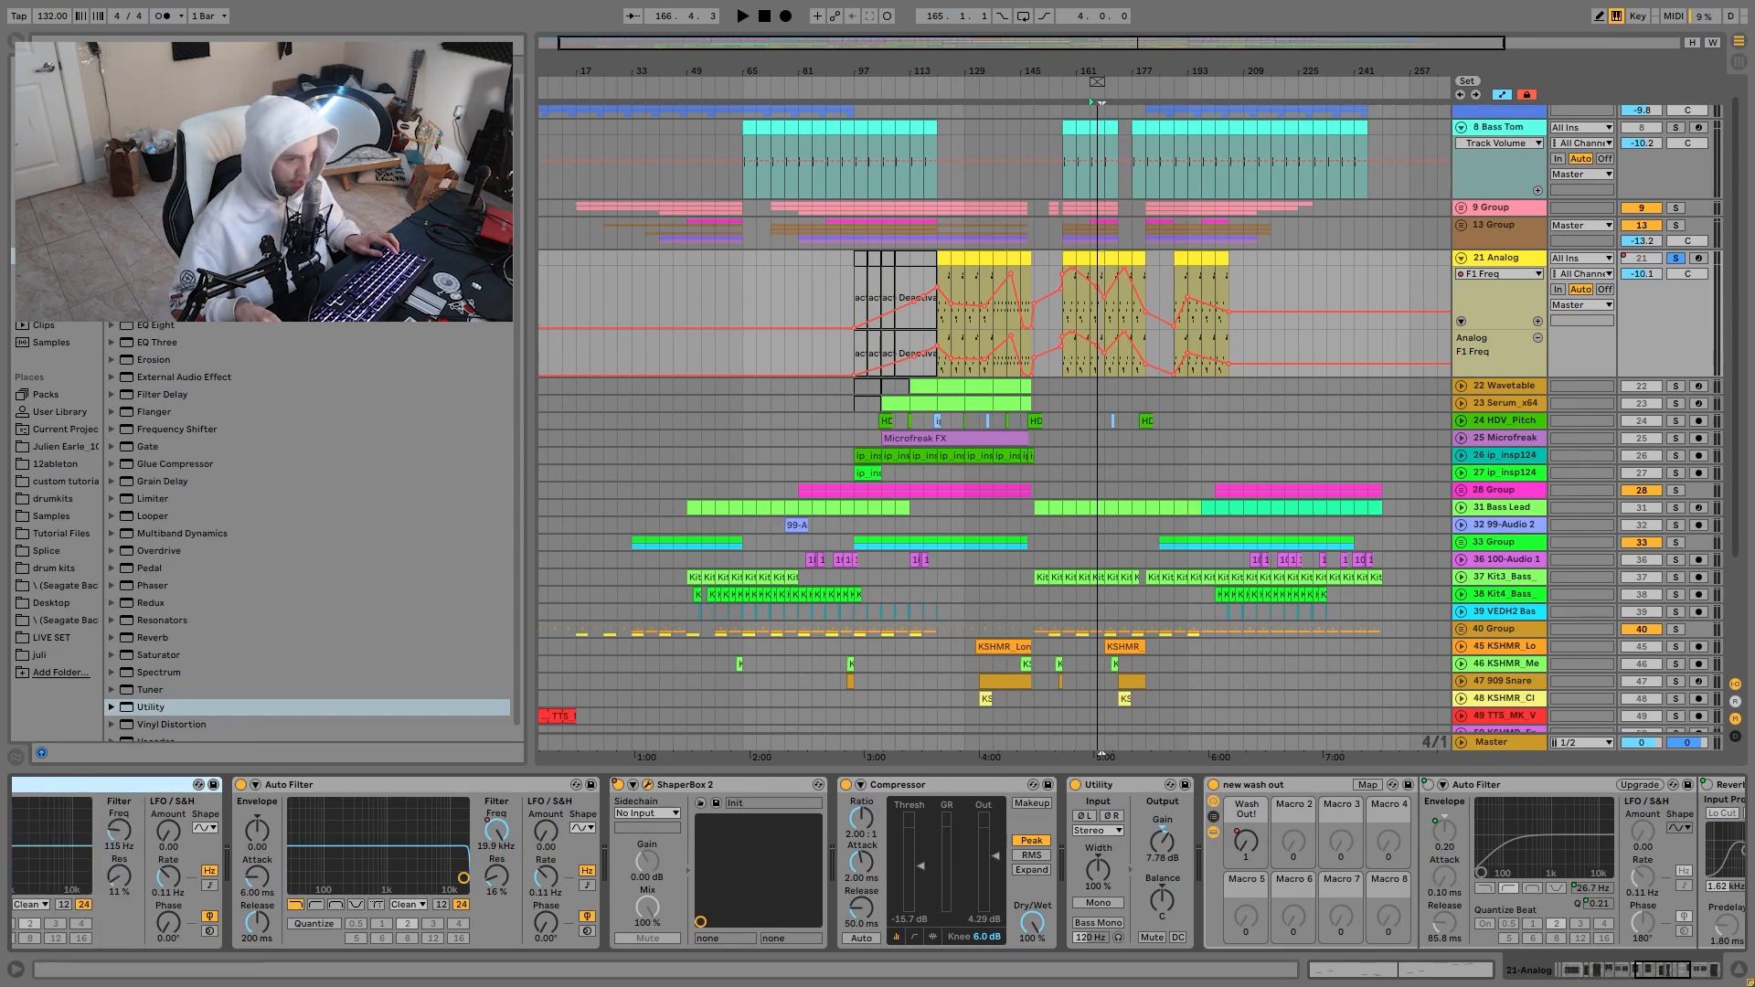
click(648, 784)
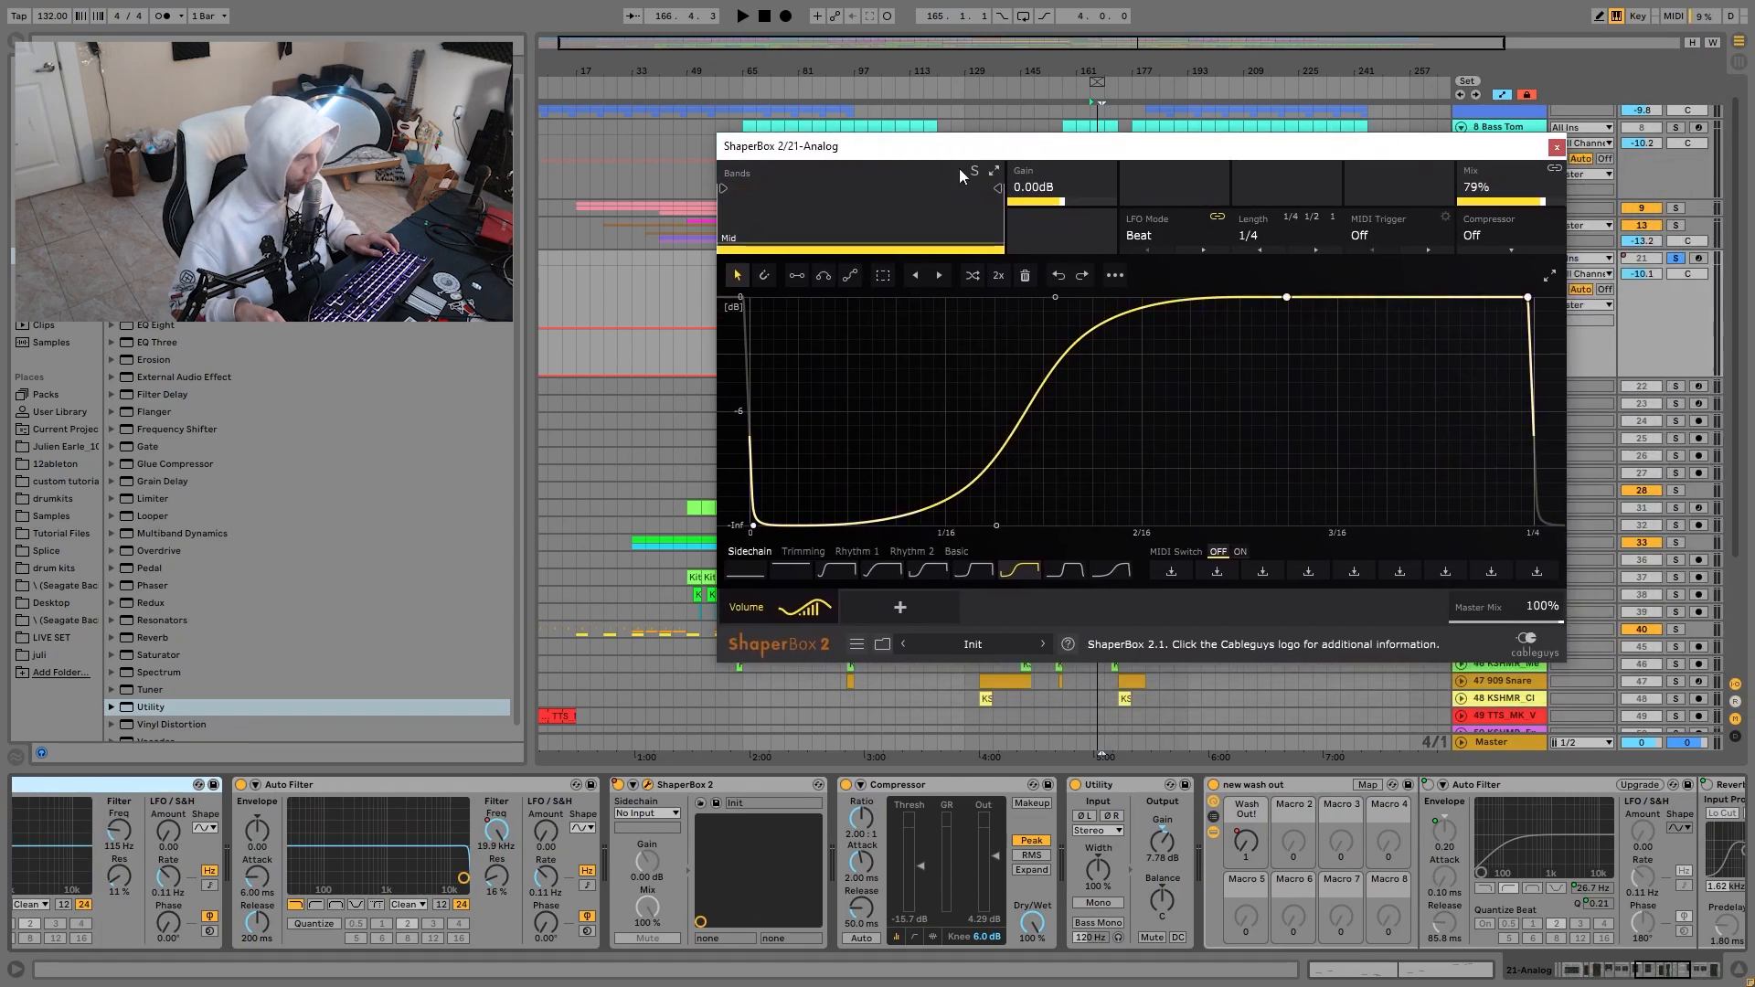
click(1556, 147)
Play the sound from bar 165 and examine the Compressor and Utility devices on 21 Analog.
click(905, 786)
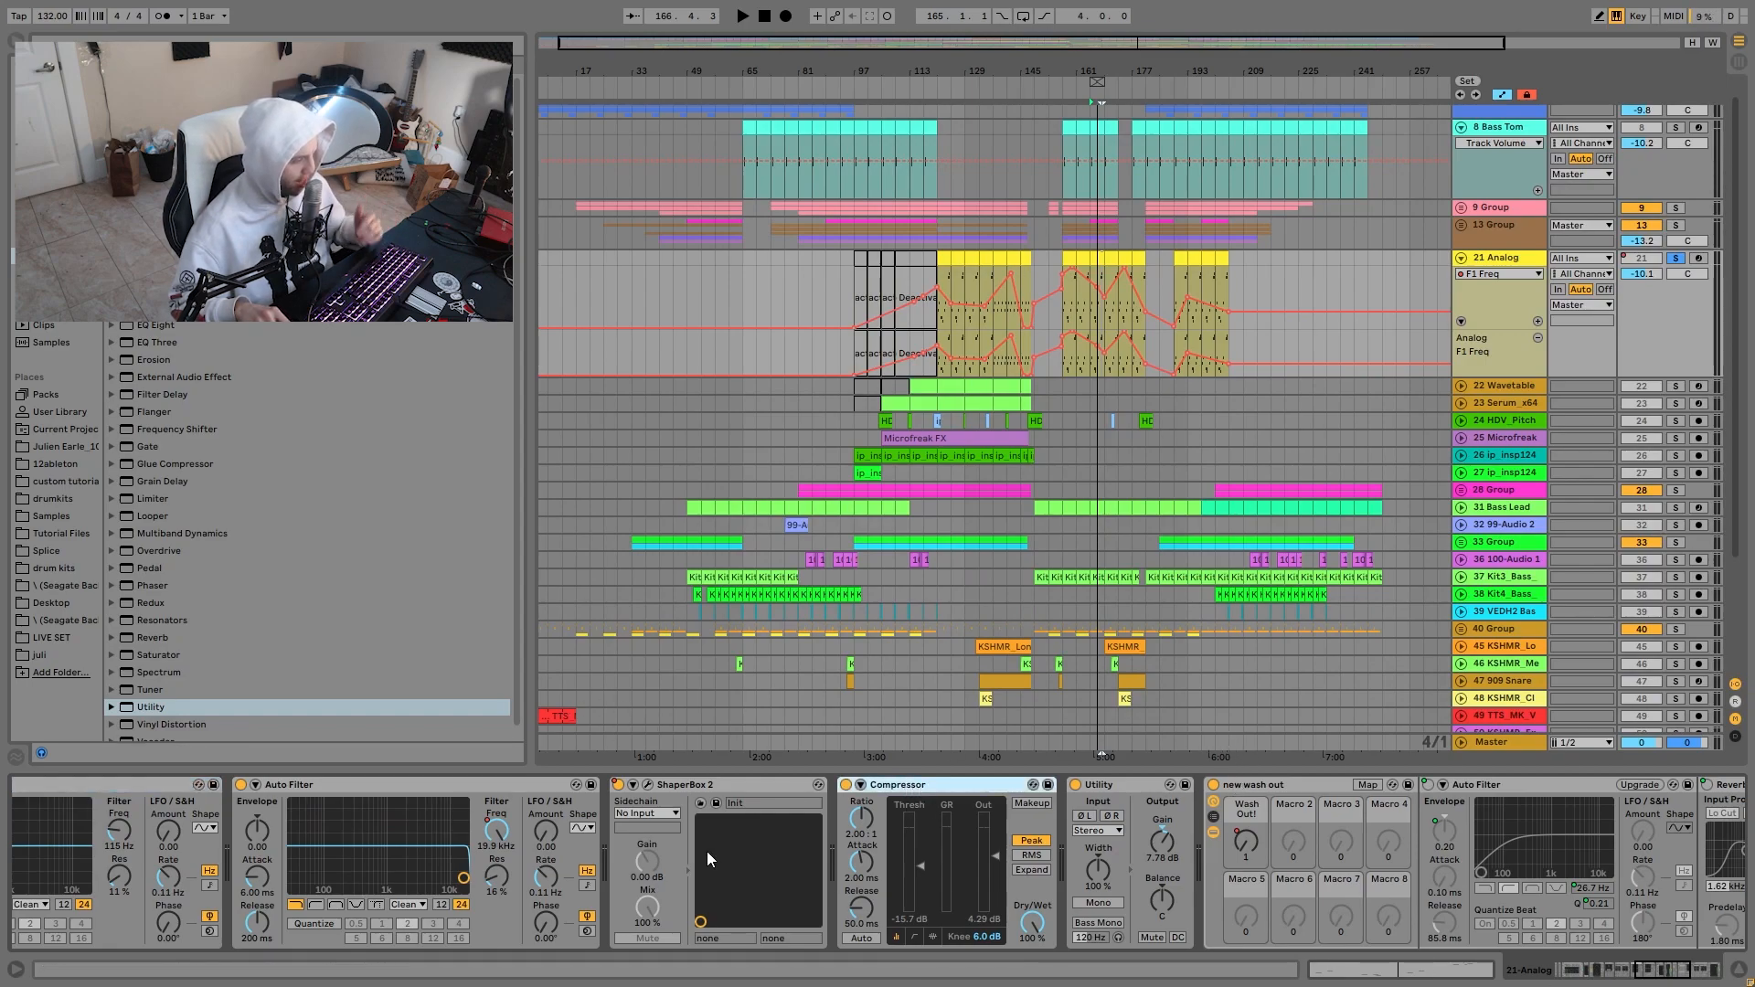
key(space)
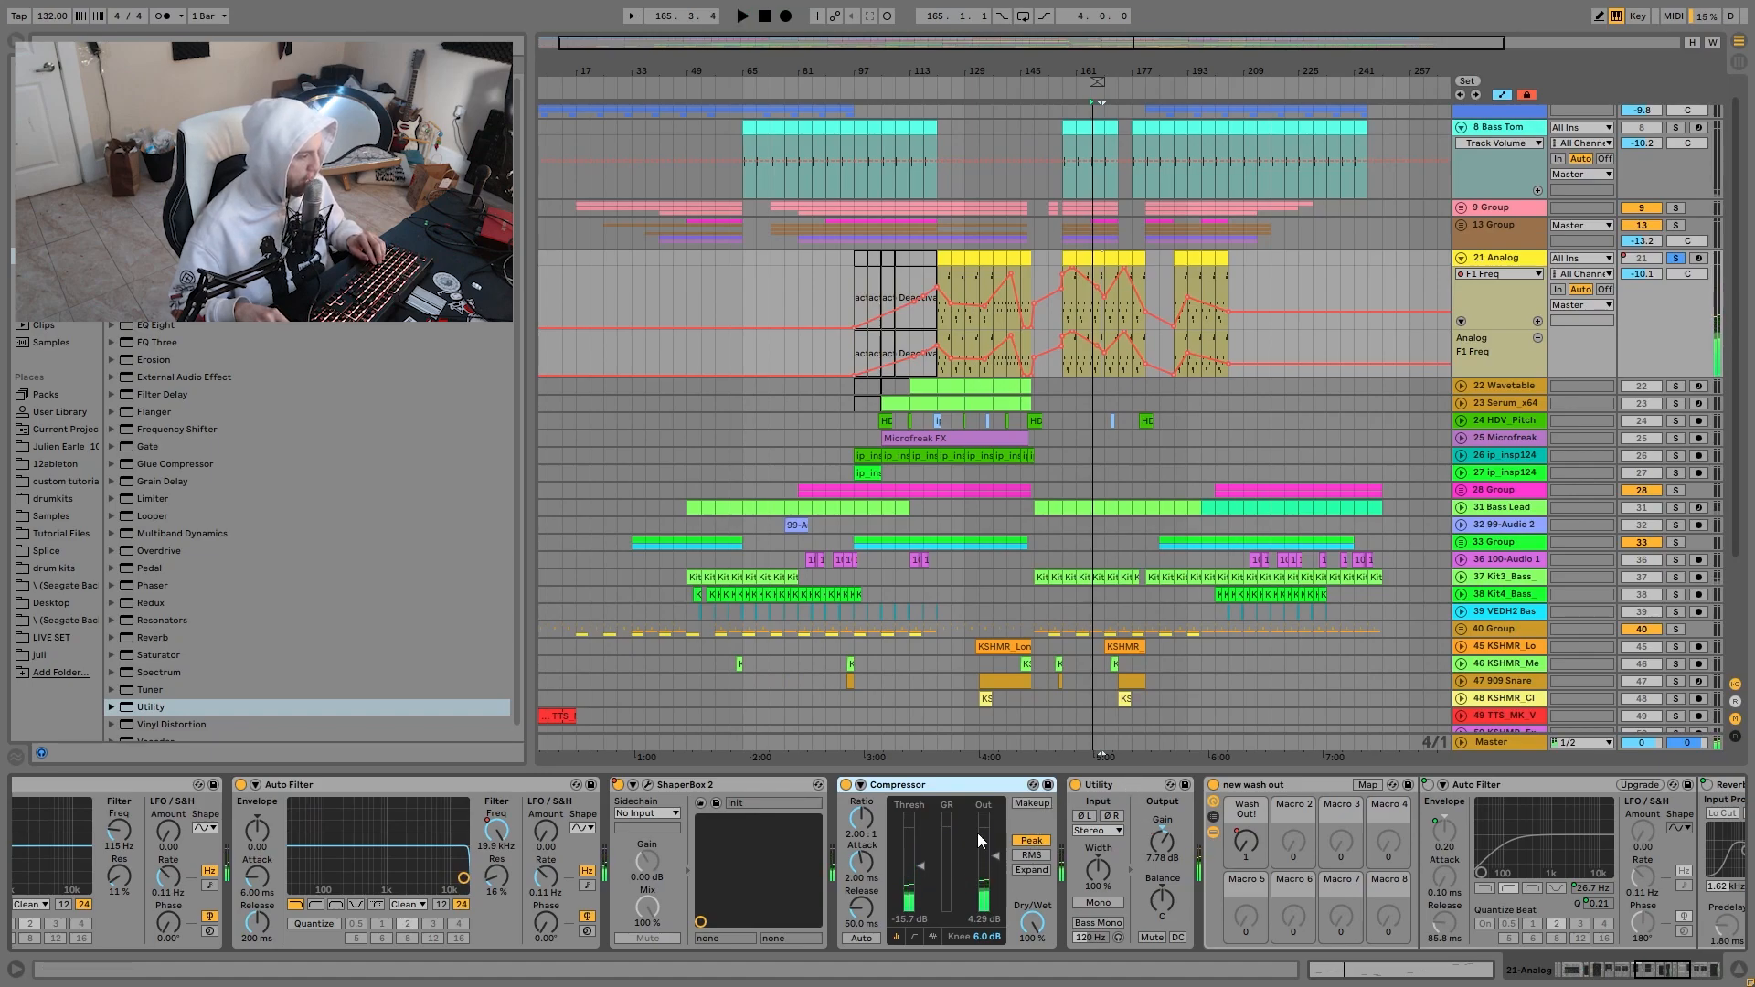
scroll(1111, 859, right, 3)
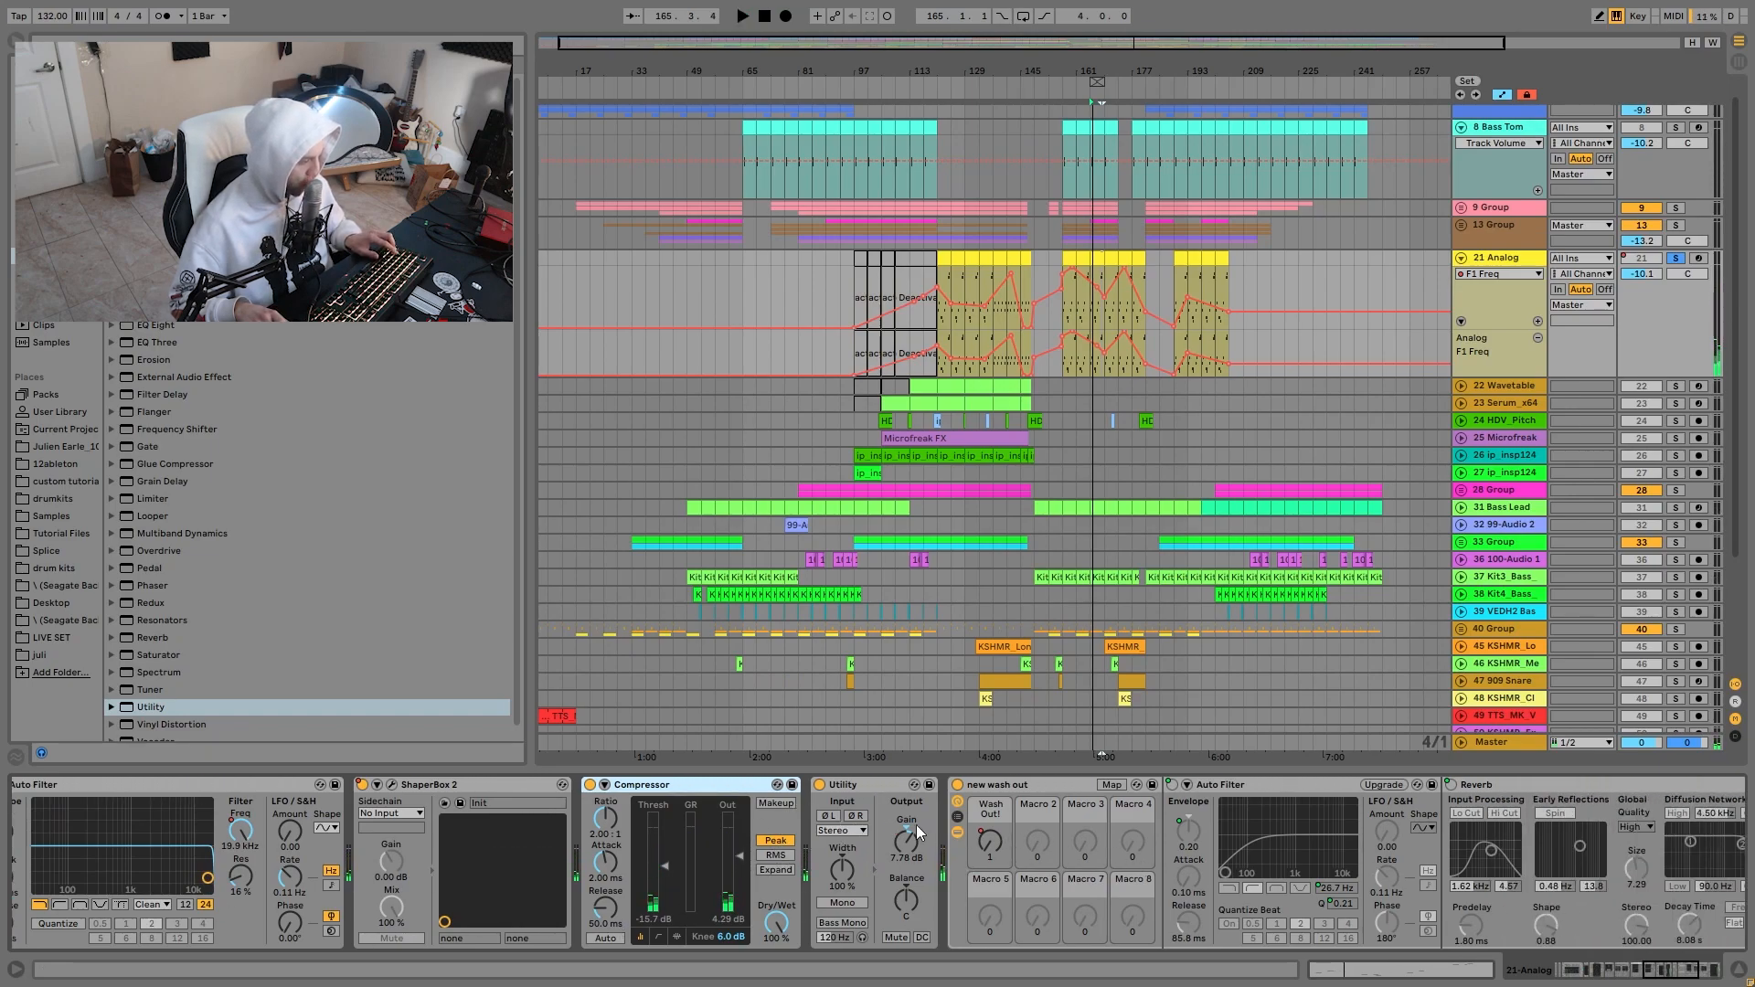
scroll(905, 817, right, 3)
Hide the new wash out rack's devices, show its Wash Out! macro automation, and play from bars 149 and 121.
click(683, 831)
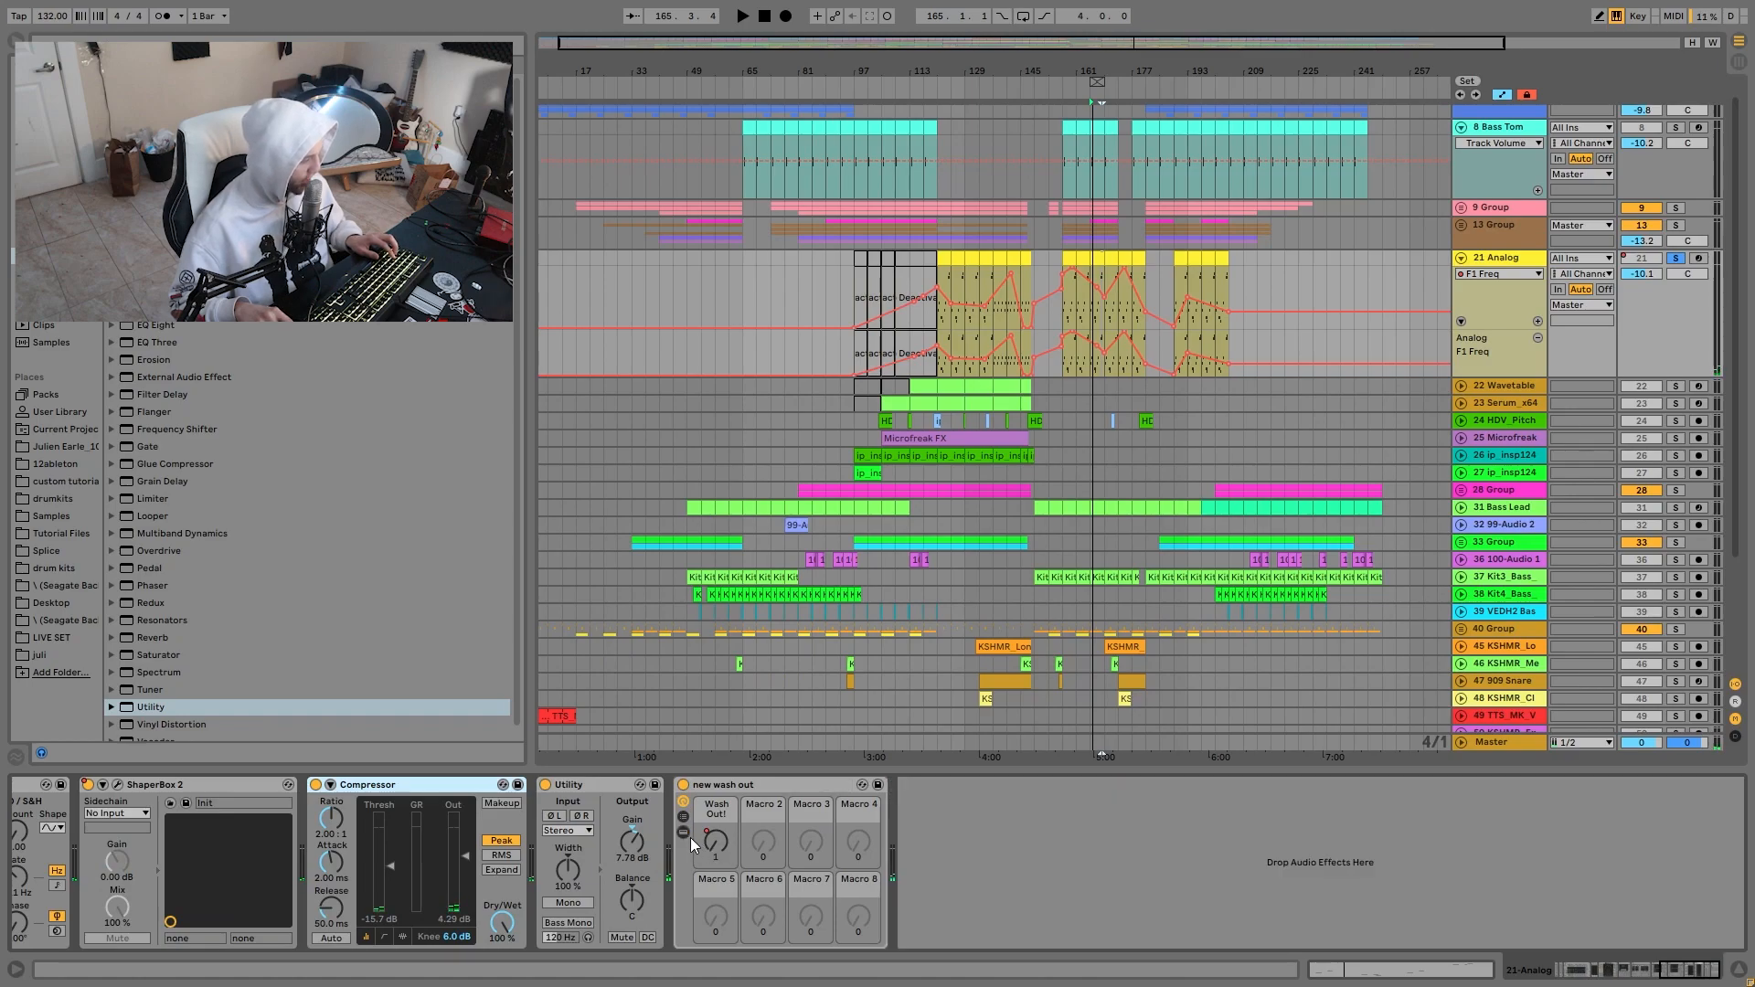
click(716, 841)
click(1039, 278)
key(space)
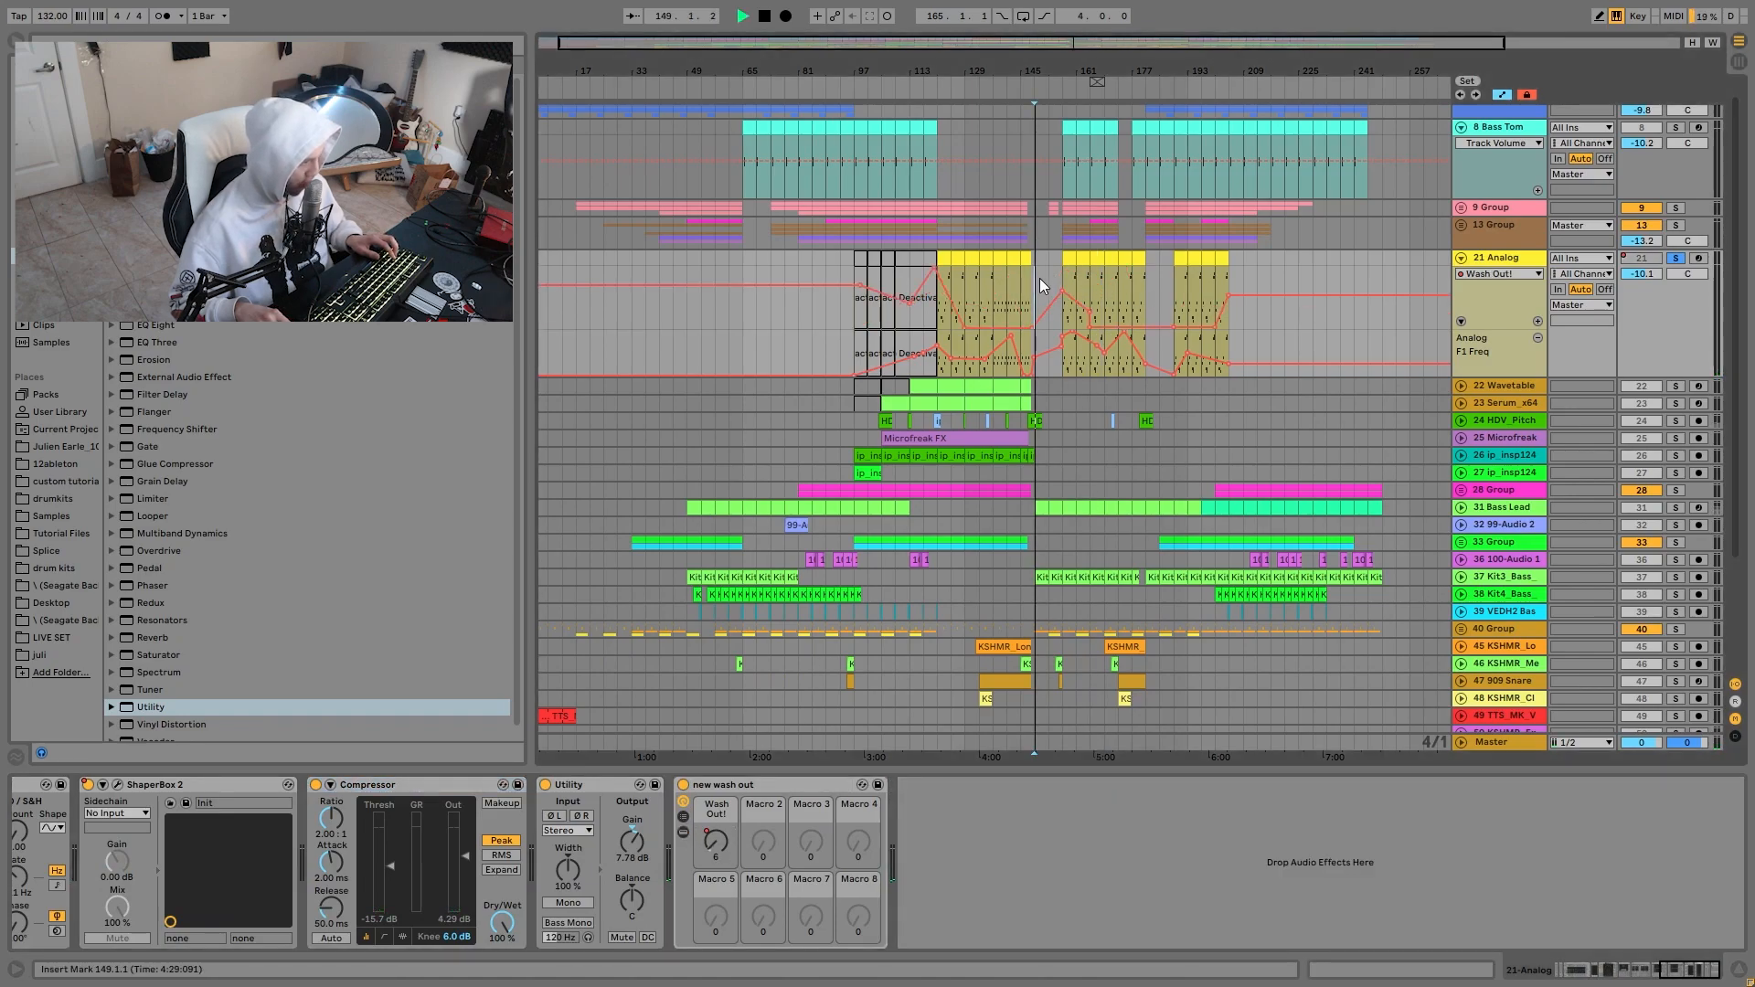
click(936, 309)
key(space)
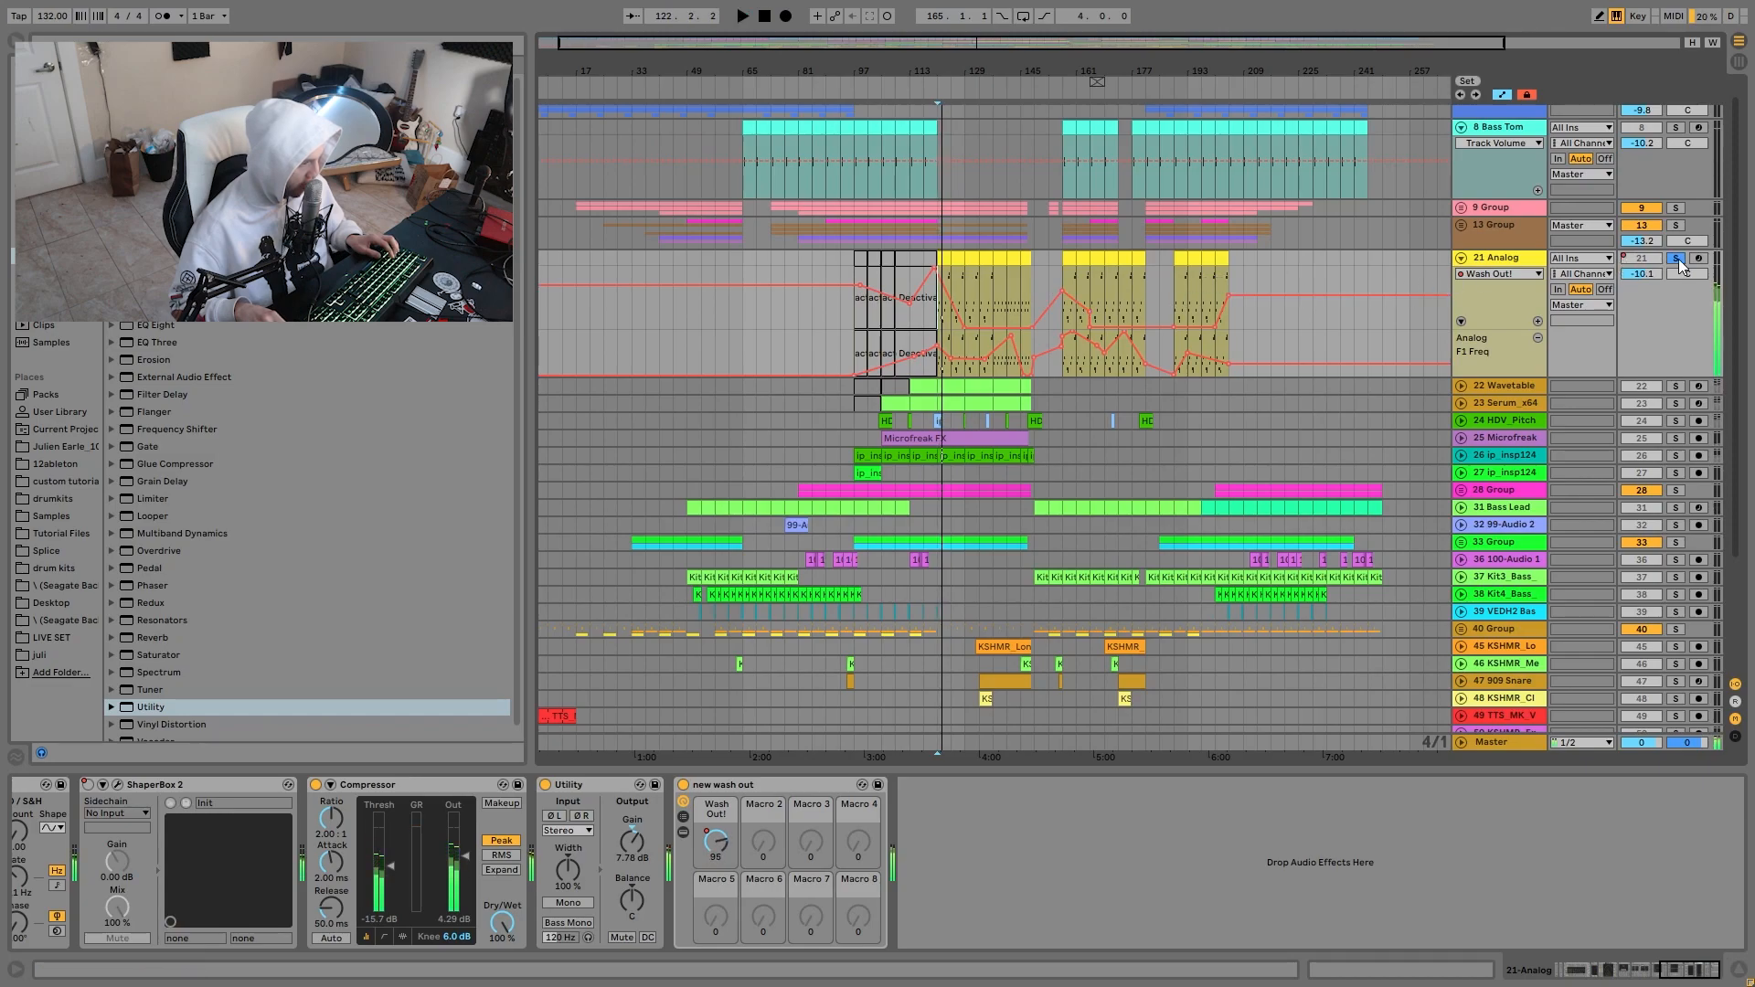
Solo 22 Wavetable and 23 Serum_x64, play them from bar 121 and unfold both tracks.
click(1675, 386)
key(space)
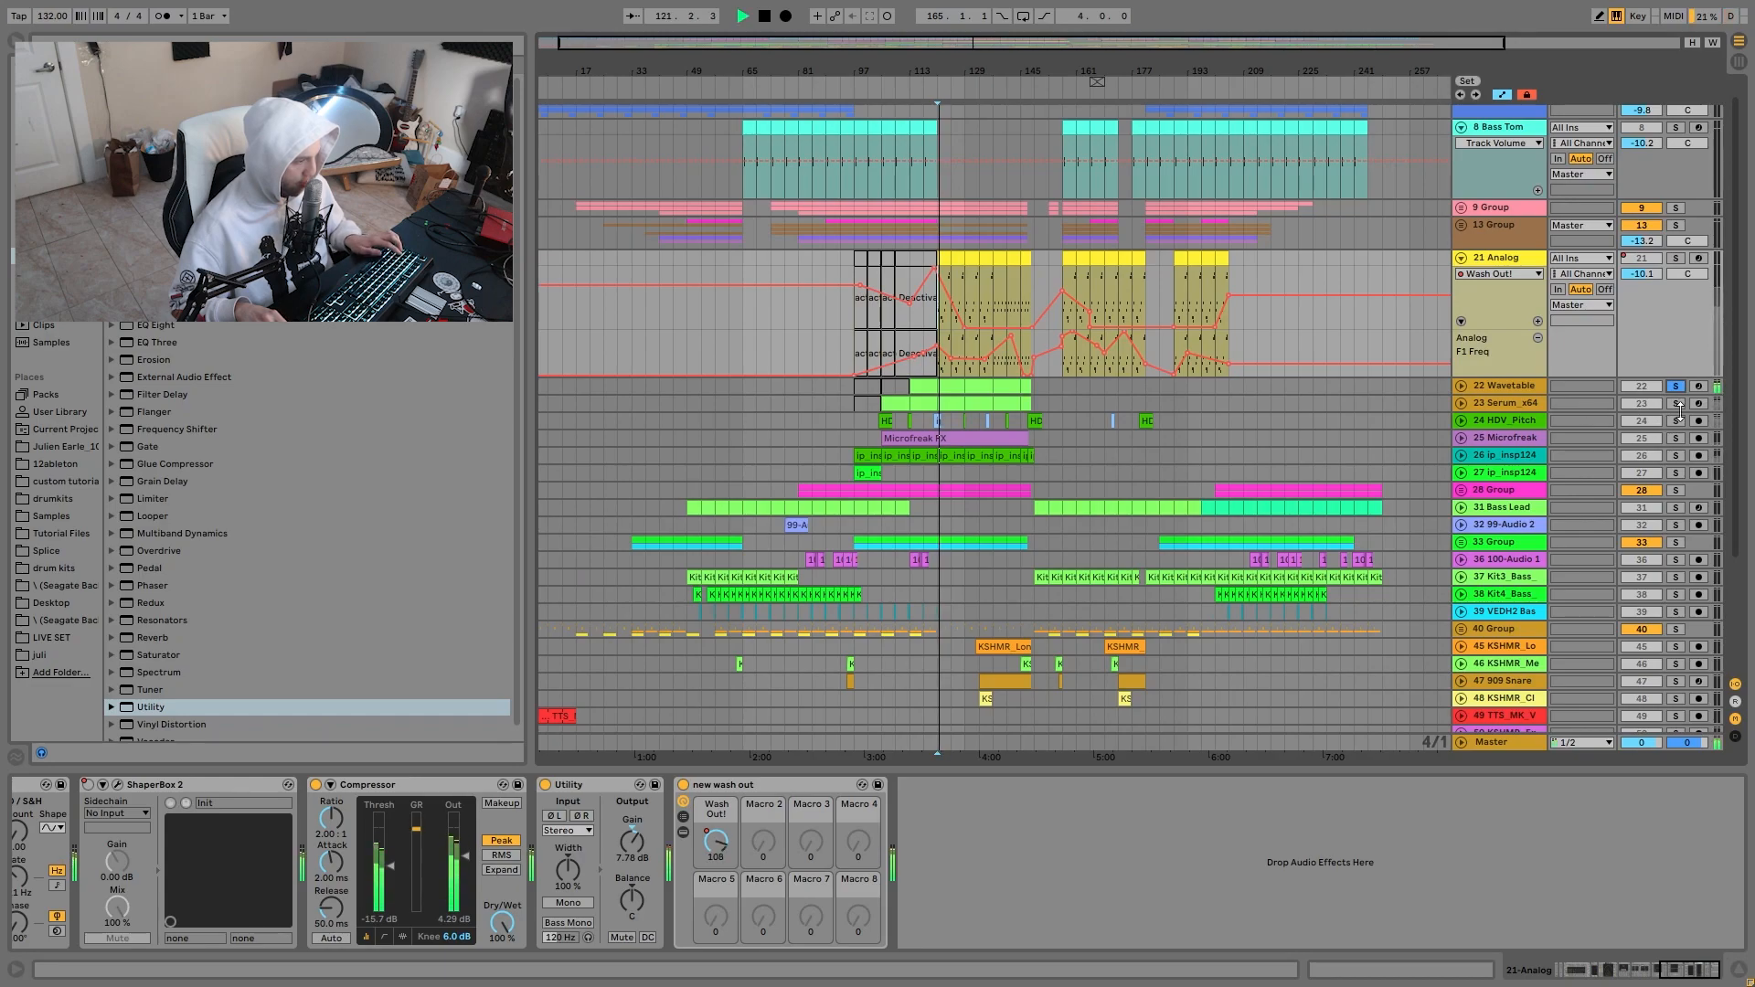
click(1461, 403)
click(1461, 386)
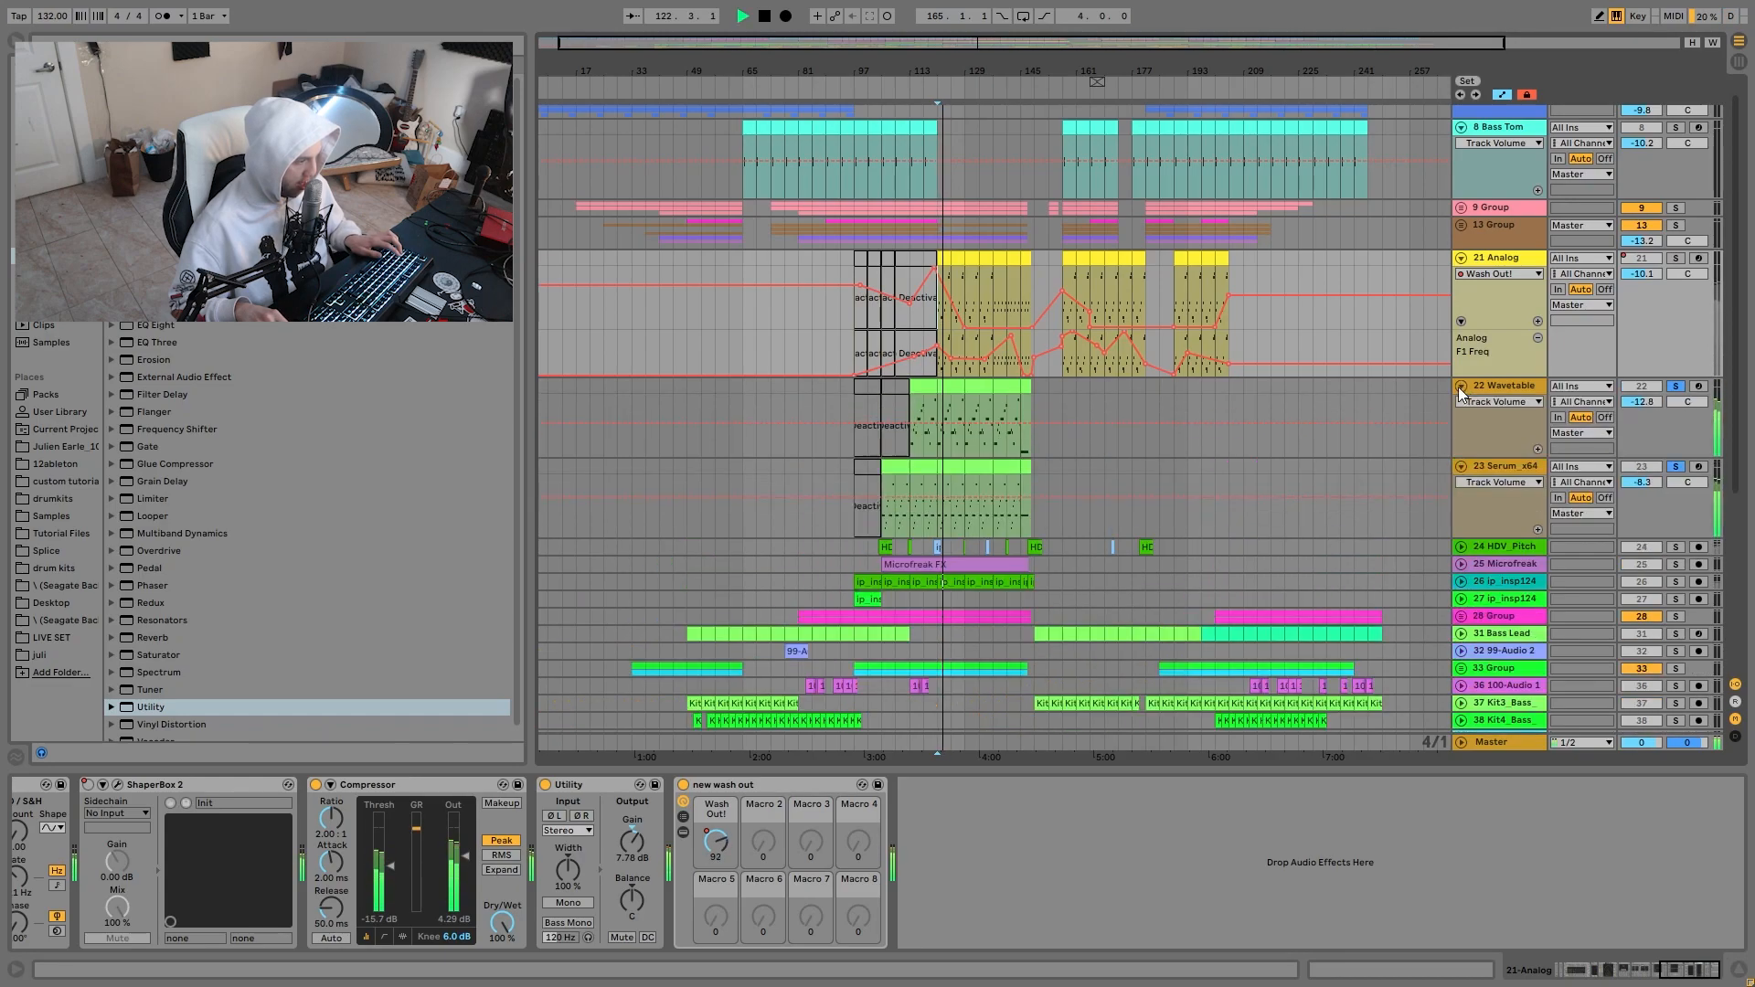
Play the 22 Wavetable clip at bar 129 and show the device chains of 23 Serum_x64 and 22 Wavetable.
click(983, 387)
key(space)
key(space)
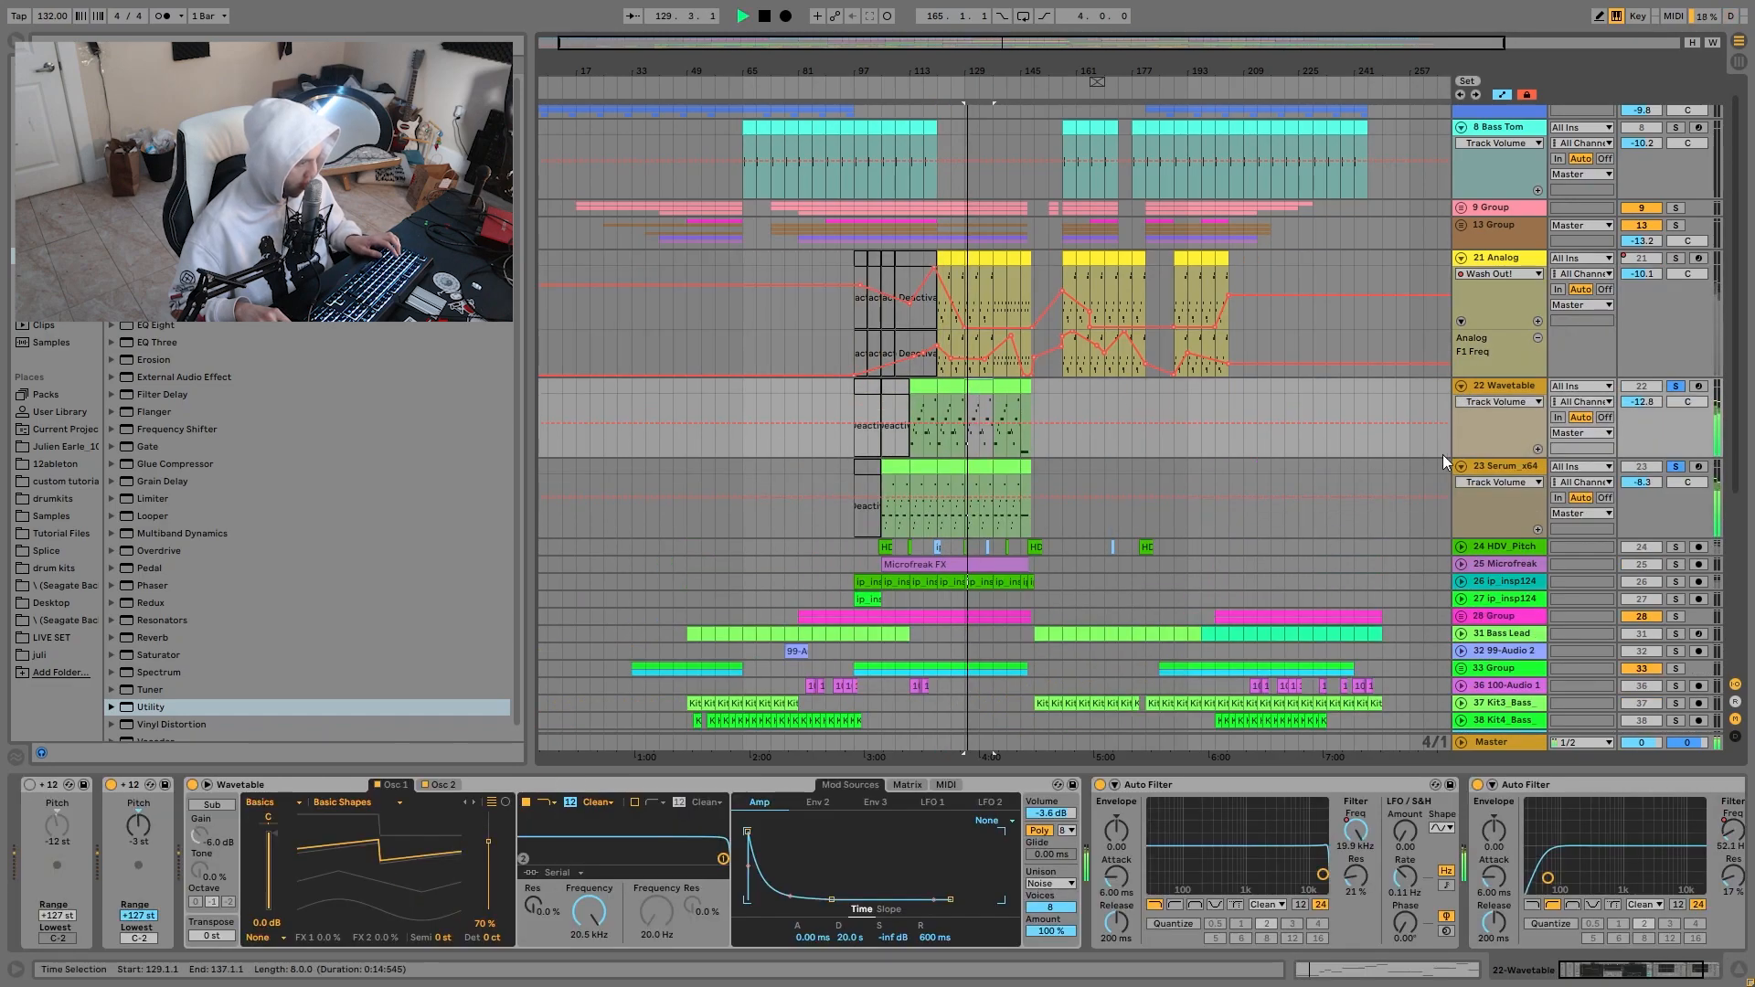
click(1507, 461)
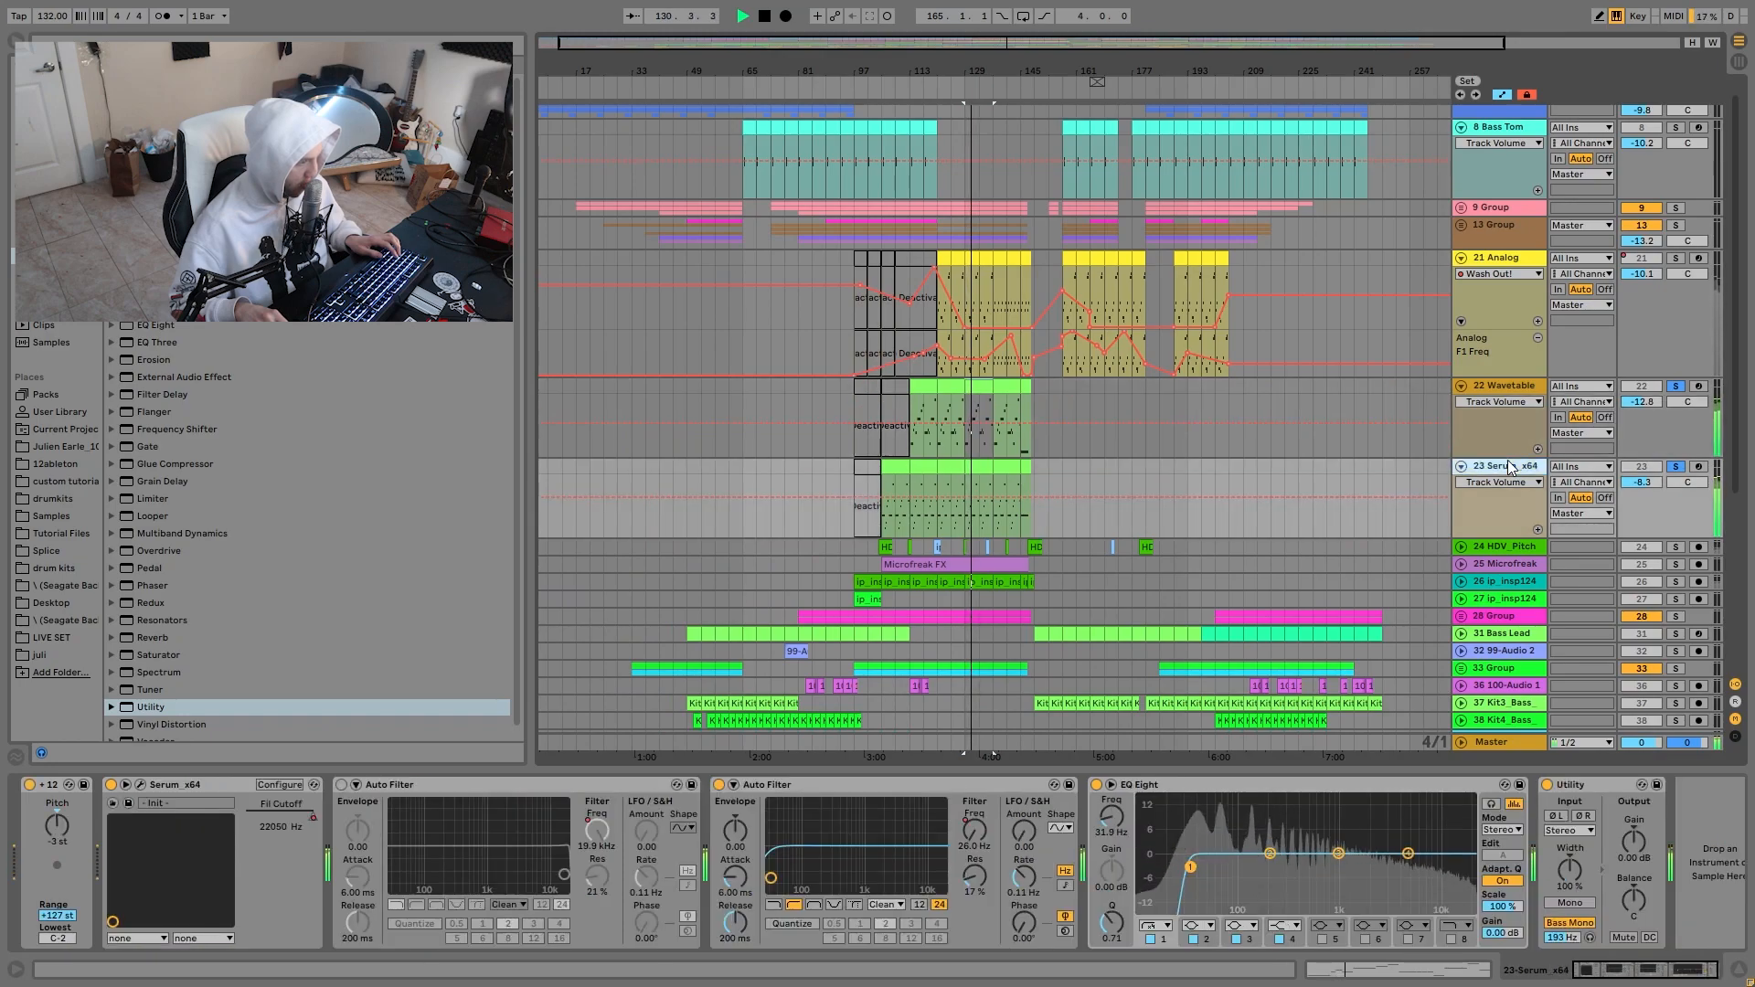
click(1480, 385)
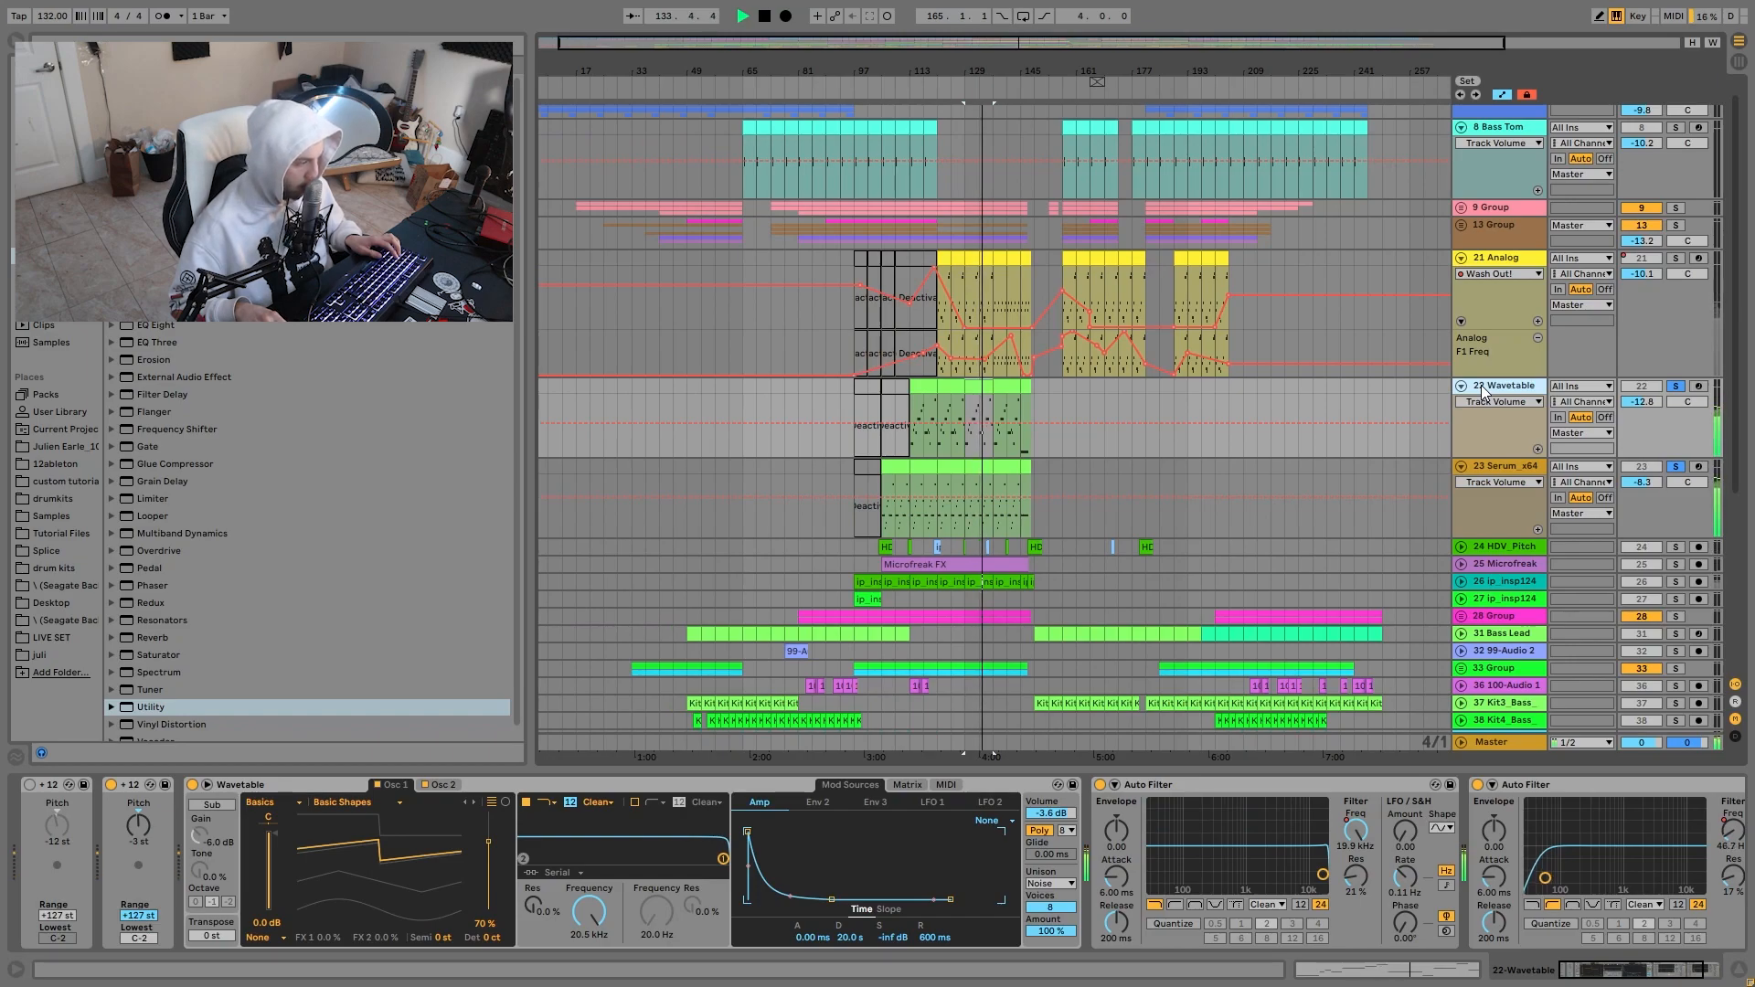
Play 23 Serum_x64 alone and 22 Wavetable alone from bar 129, showing Serum's devices, and solo both tracks together again.
scroll(1493, 416, down, 1)
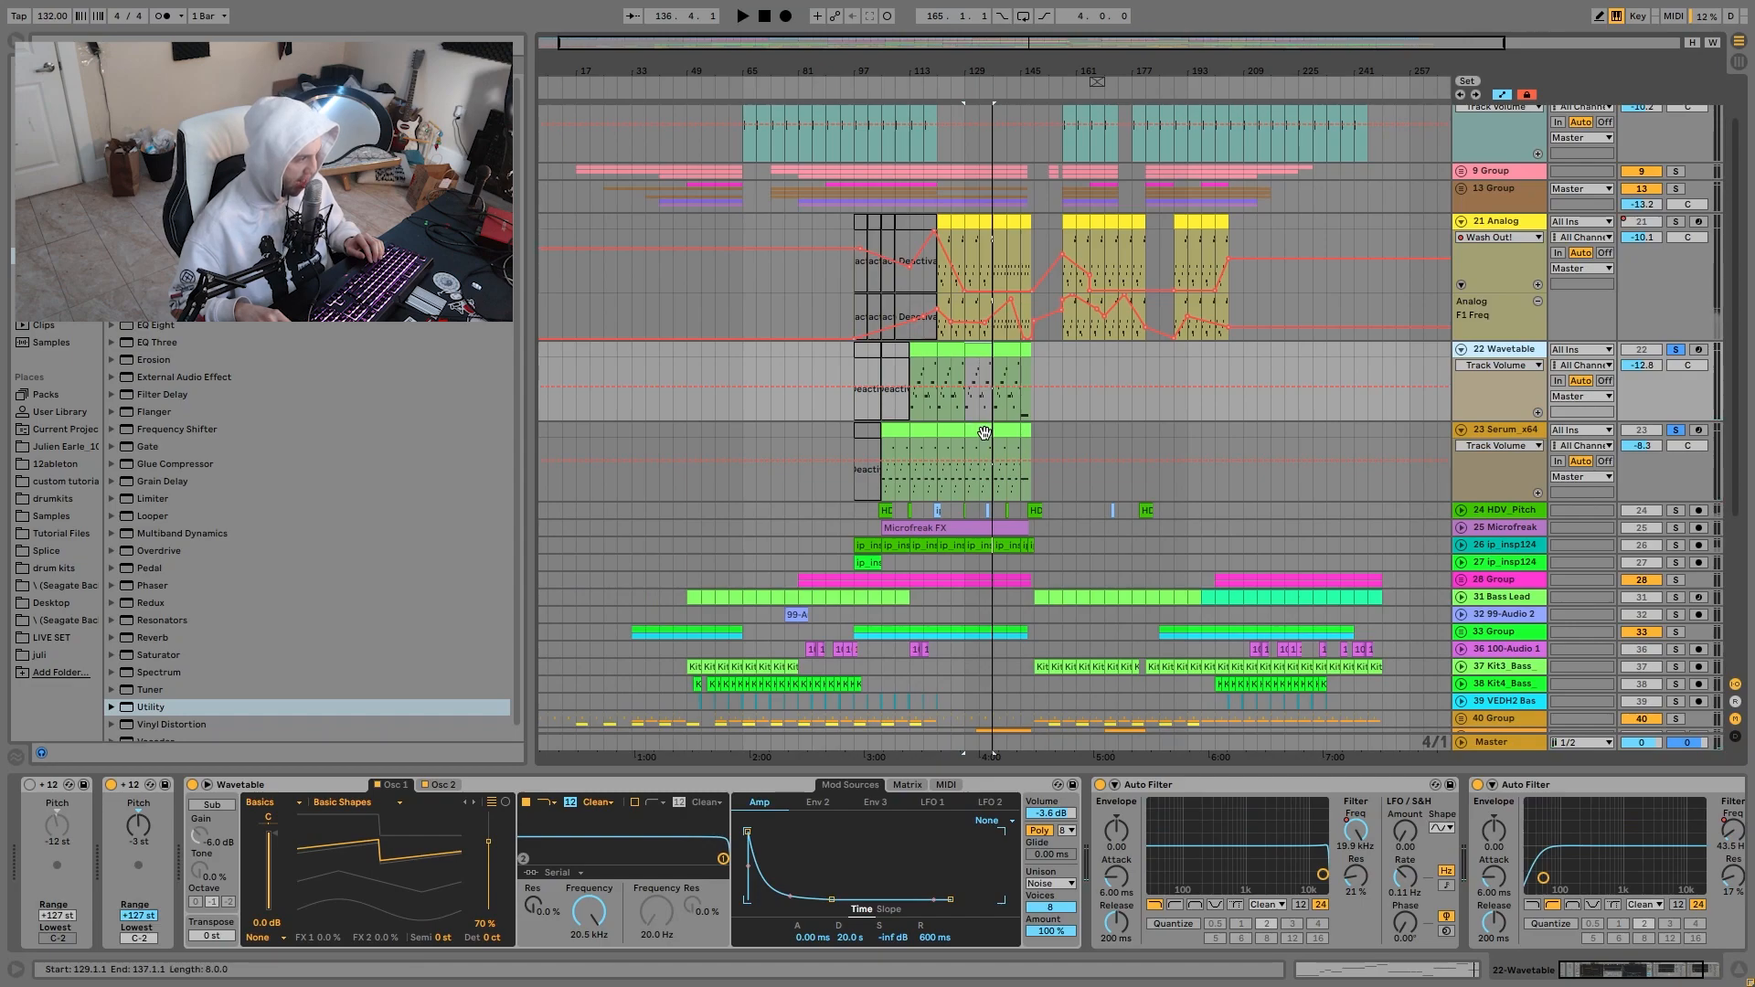
click(1676, 430)
key(space)
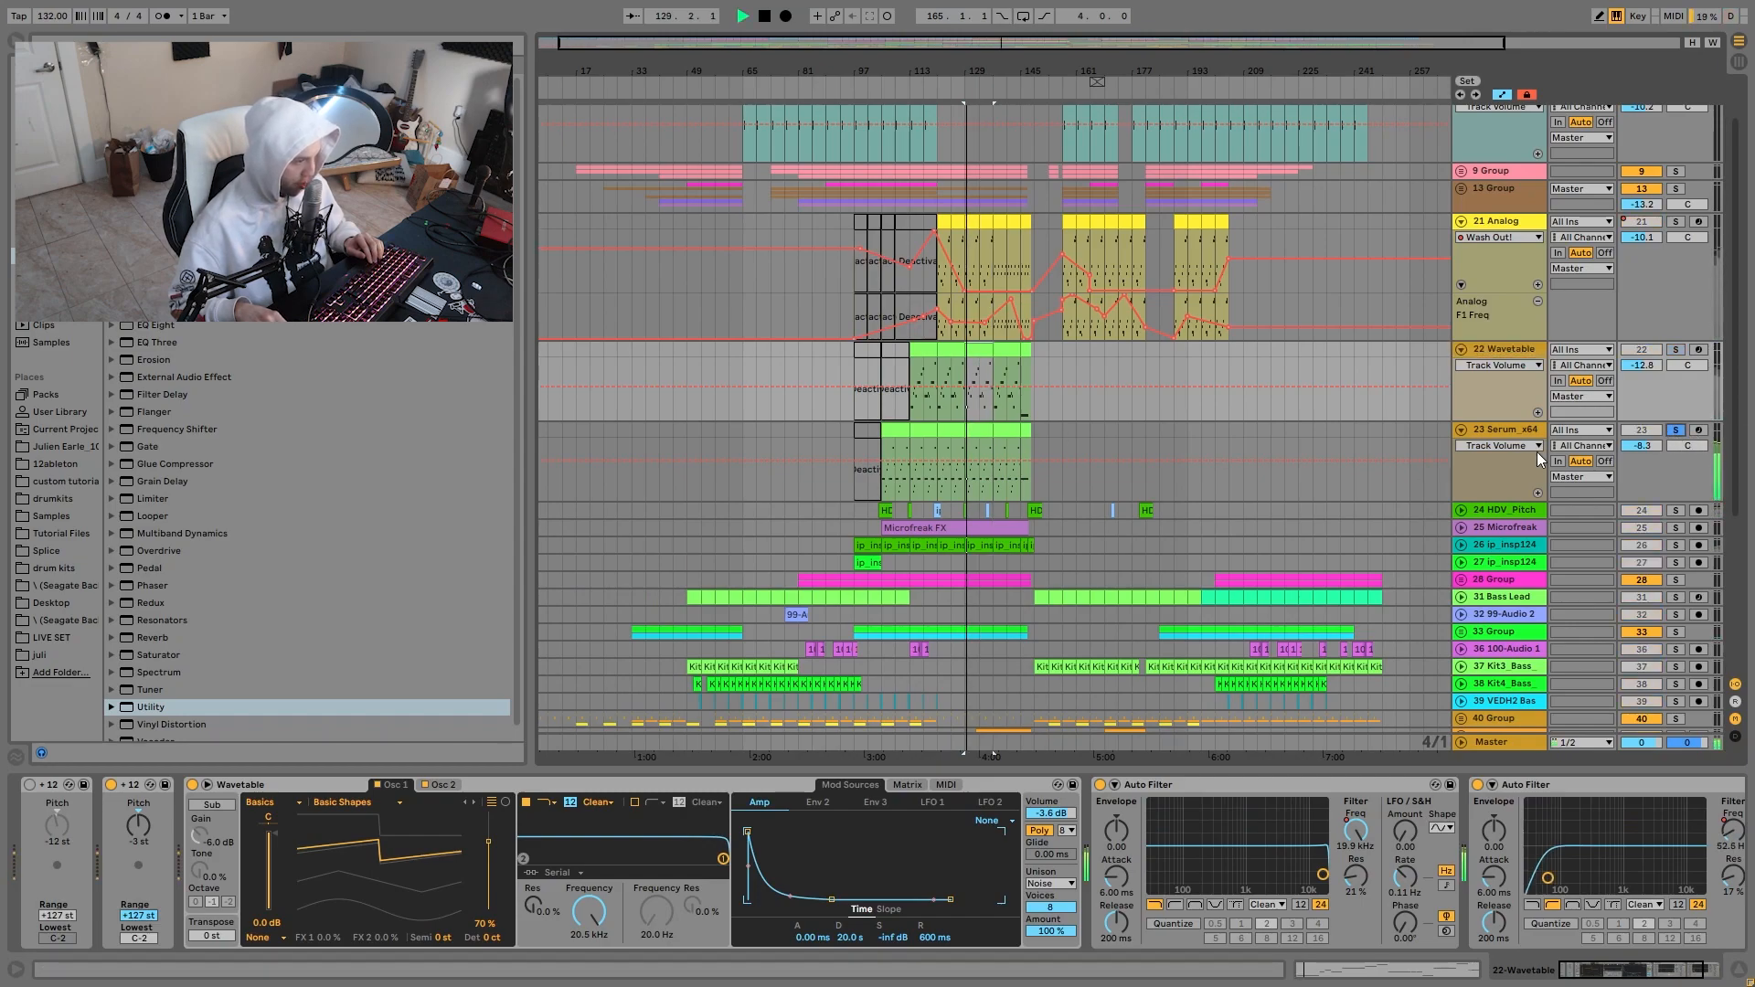
click(1498, 431)
key(space)
click(1678, 353)
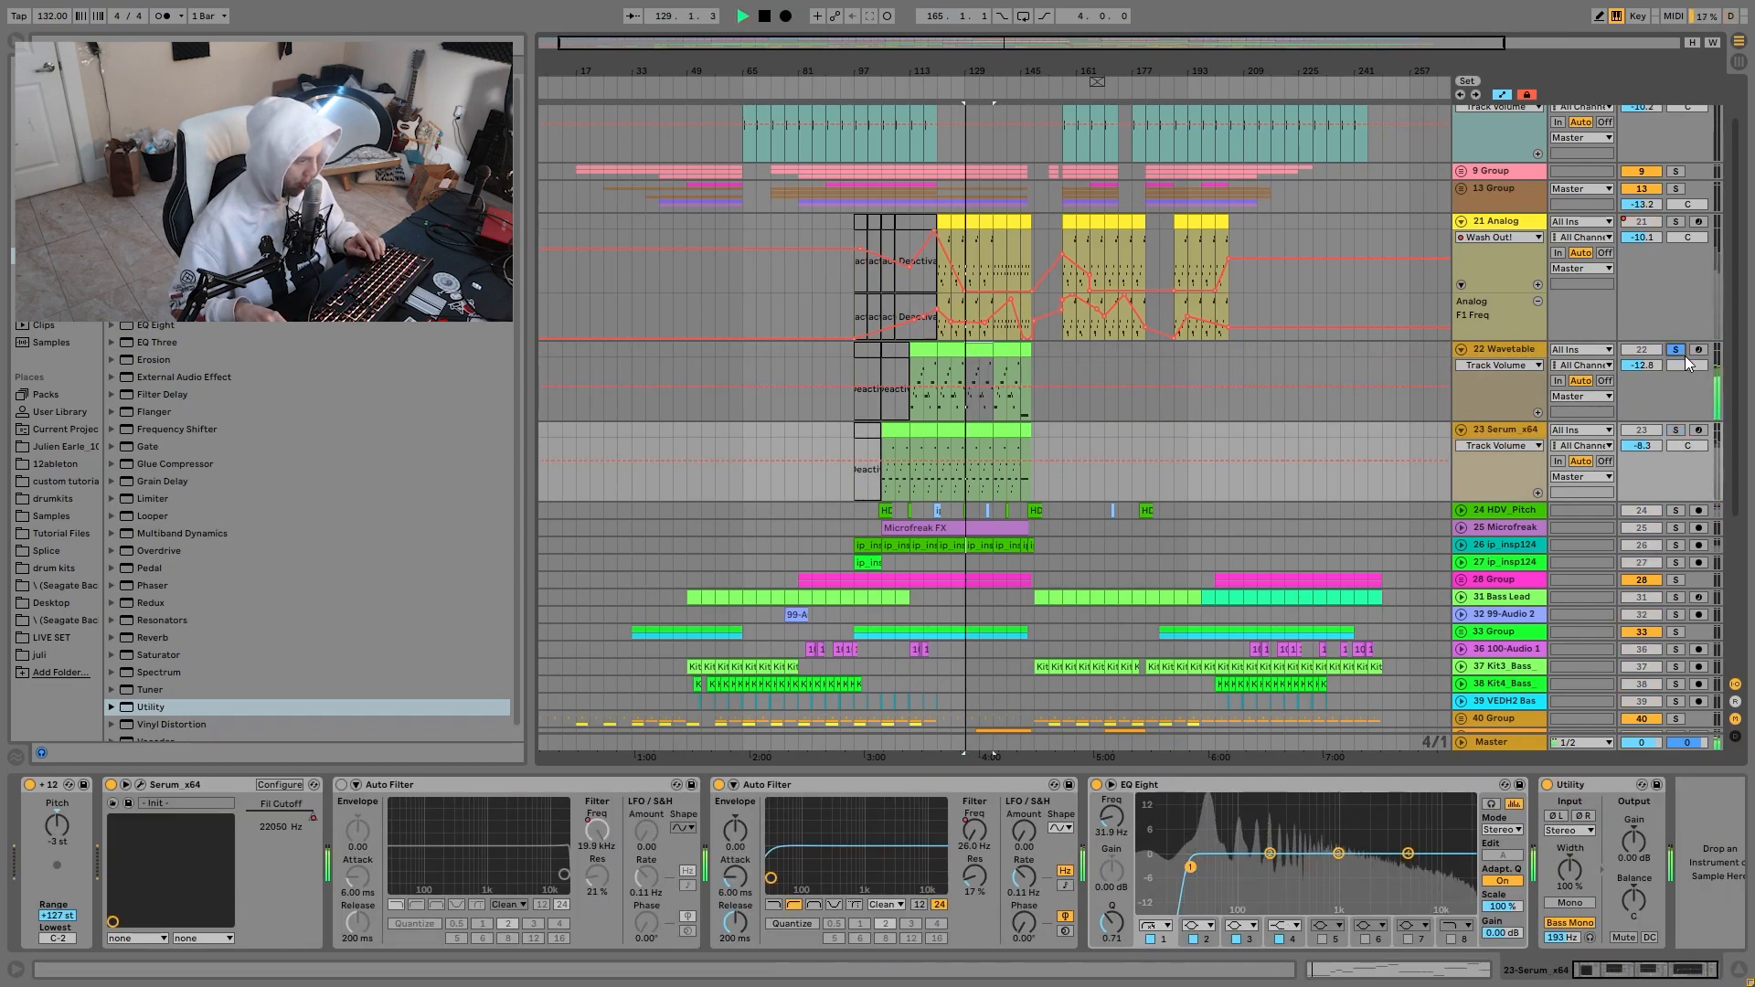
ctrl+click(1675, 431)
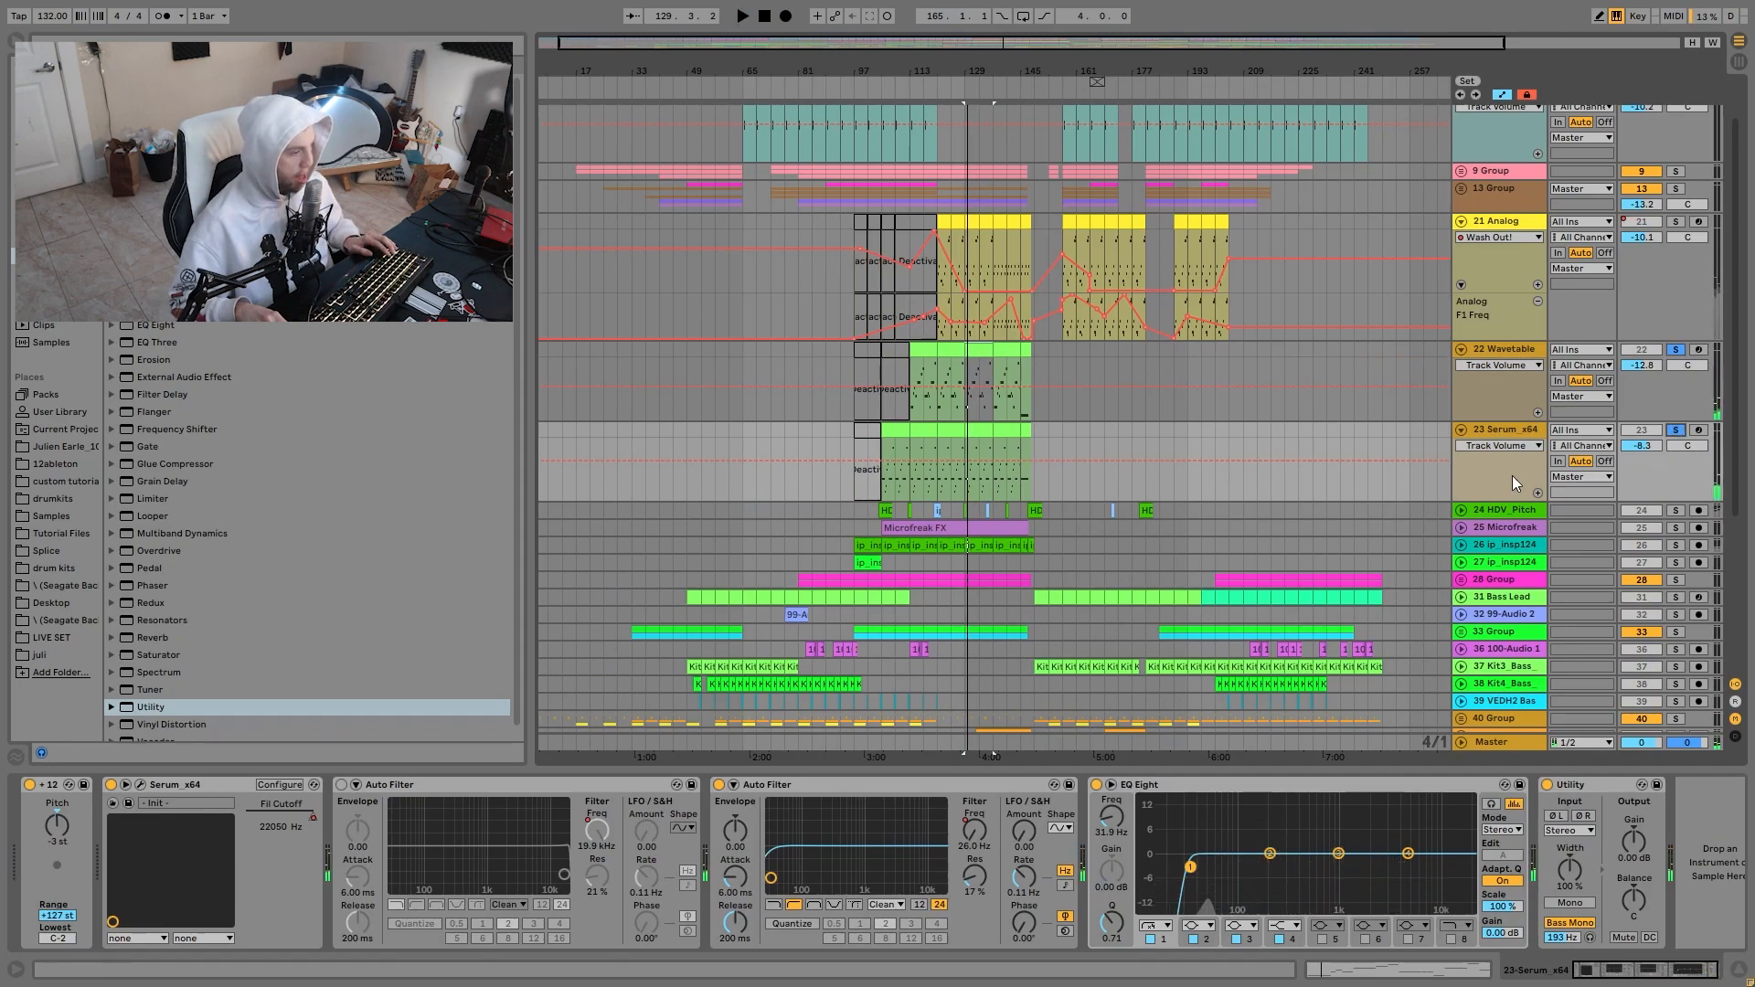
Open the 22 Wavetable and 23 Serum_x64 MIDI clips at bar 129, compare their notes and play them together.
click(987, 425)
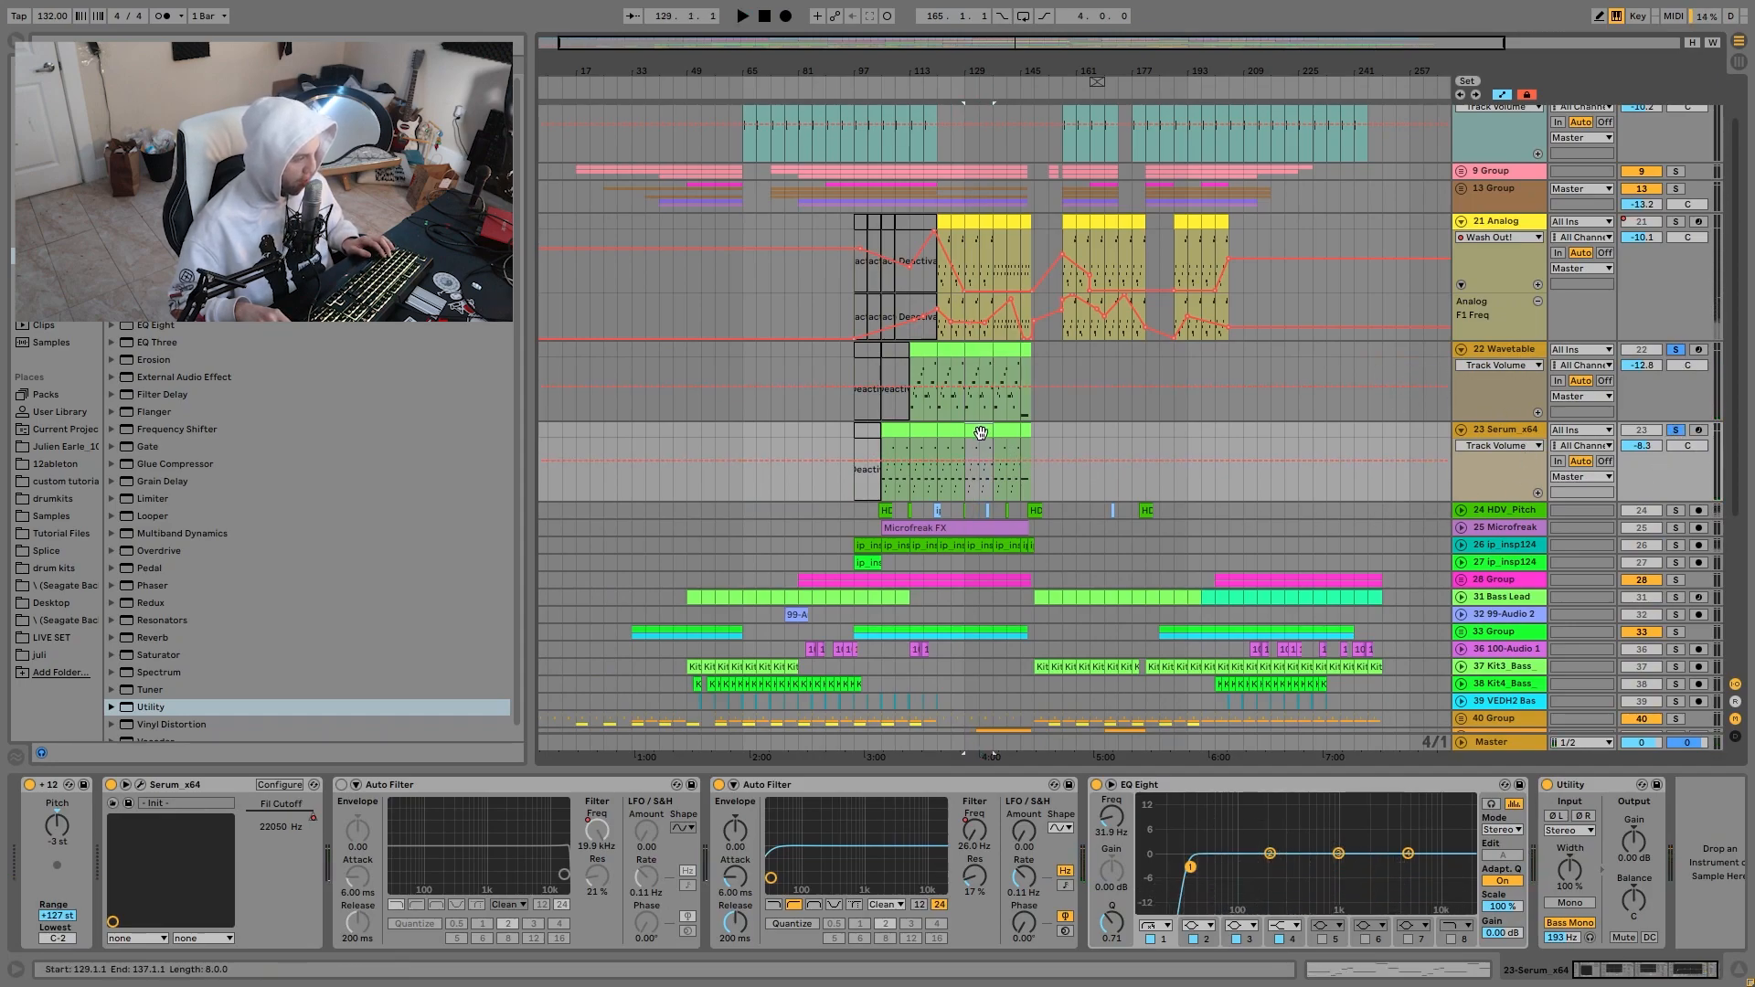
double_click(980, 434)
click(984, 354)
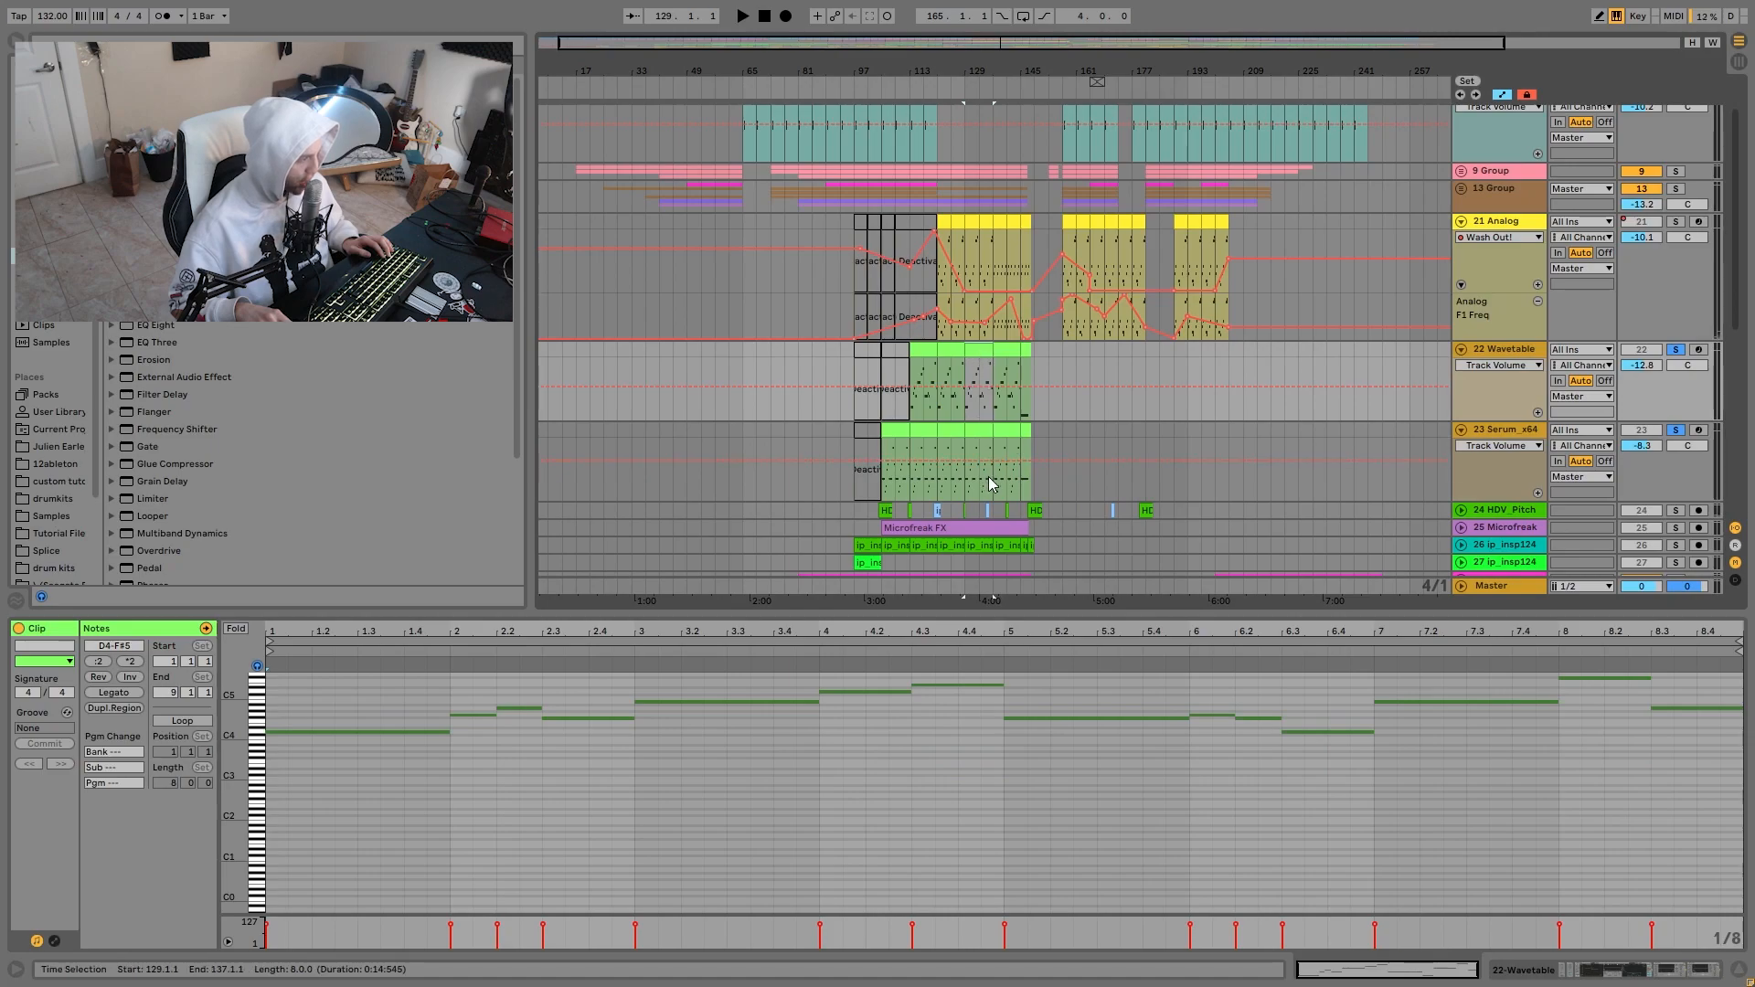
click(985, 430)
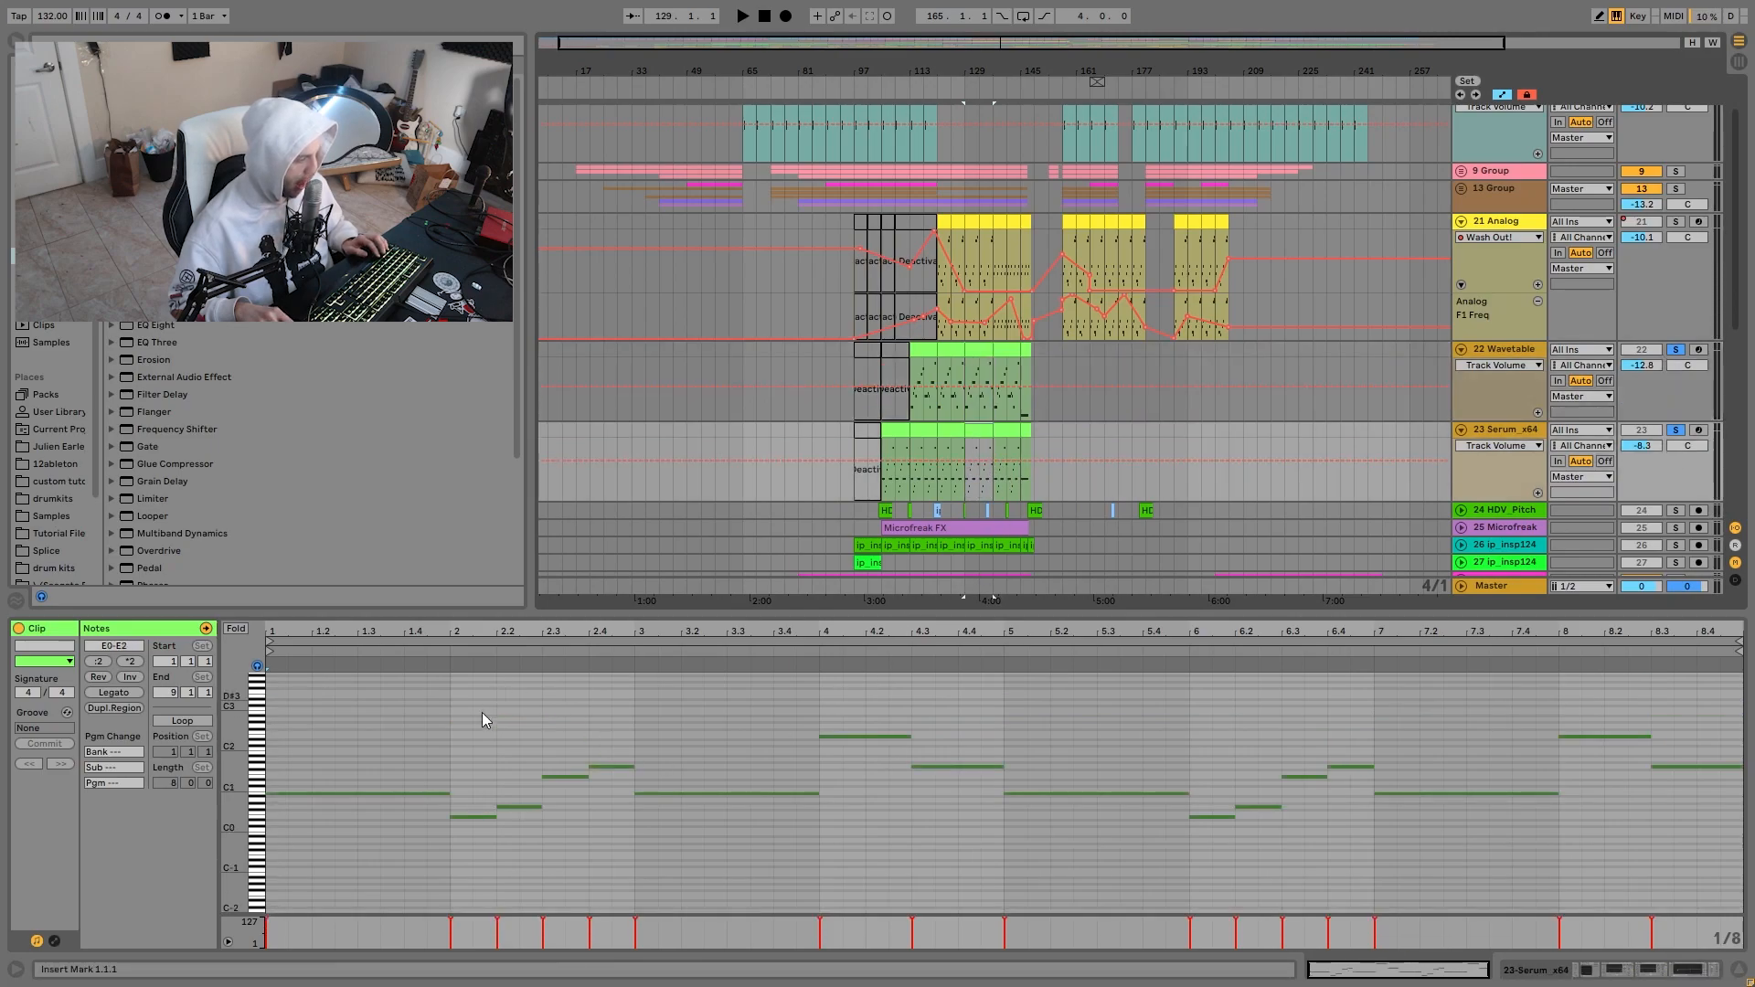
key(space)
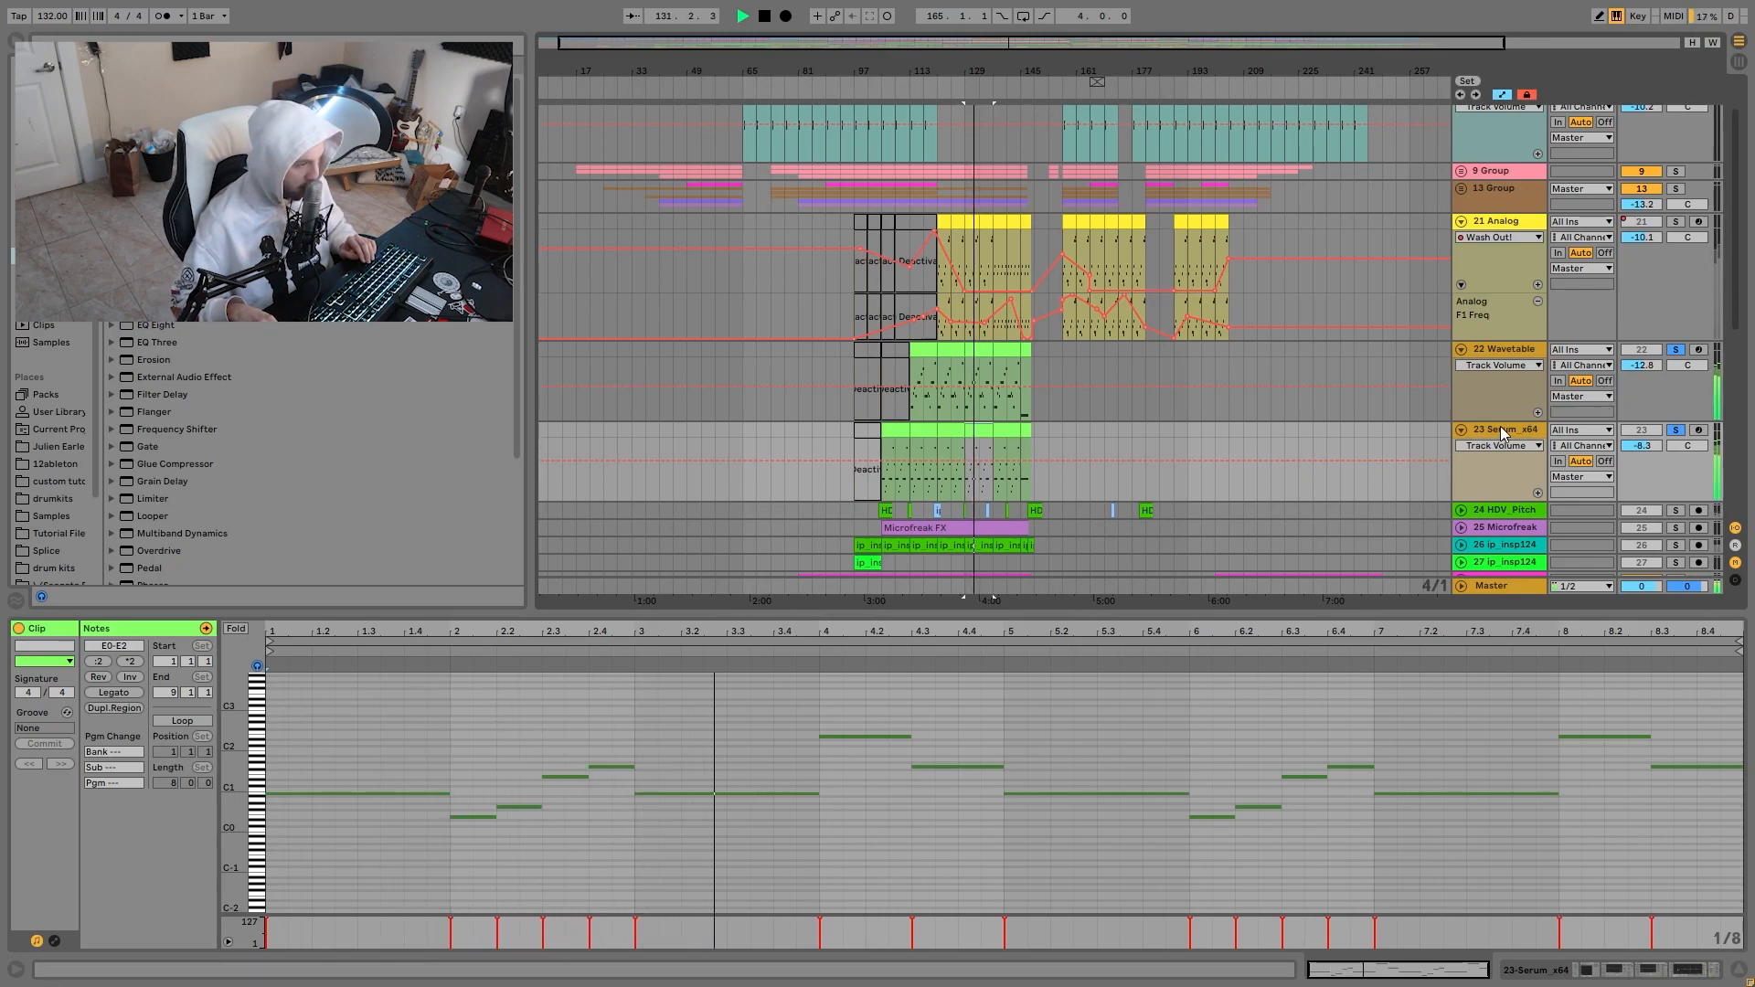
Select the bar 4 notes in the 23 Serum_x64 and 22 Wavetable clips to compare them, and play both tracks together from bar 132.
key(space)
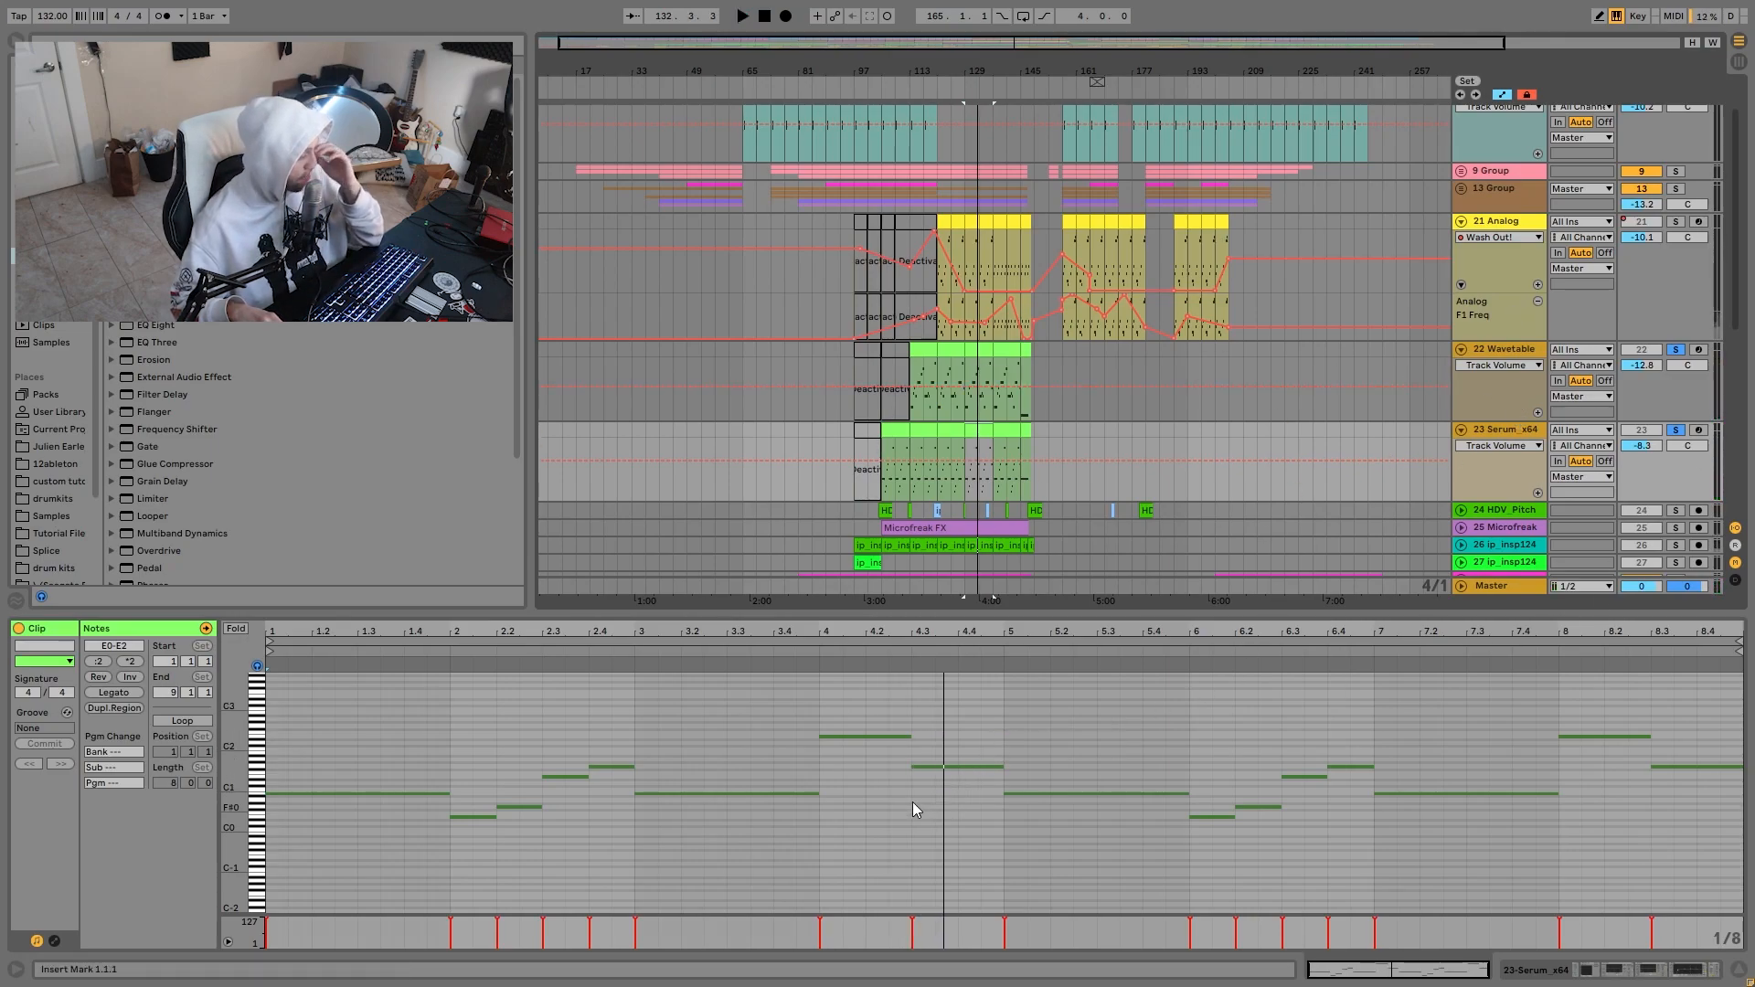
drag(847, 705, 945, 841)
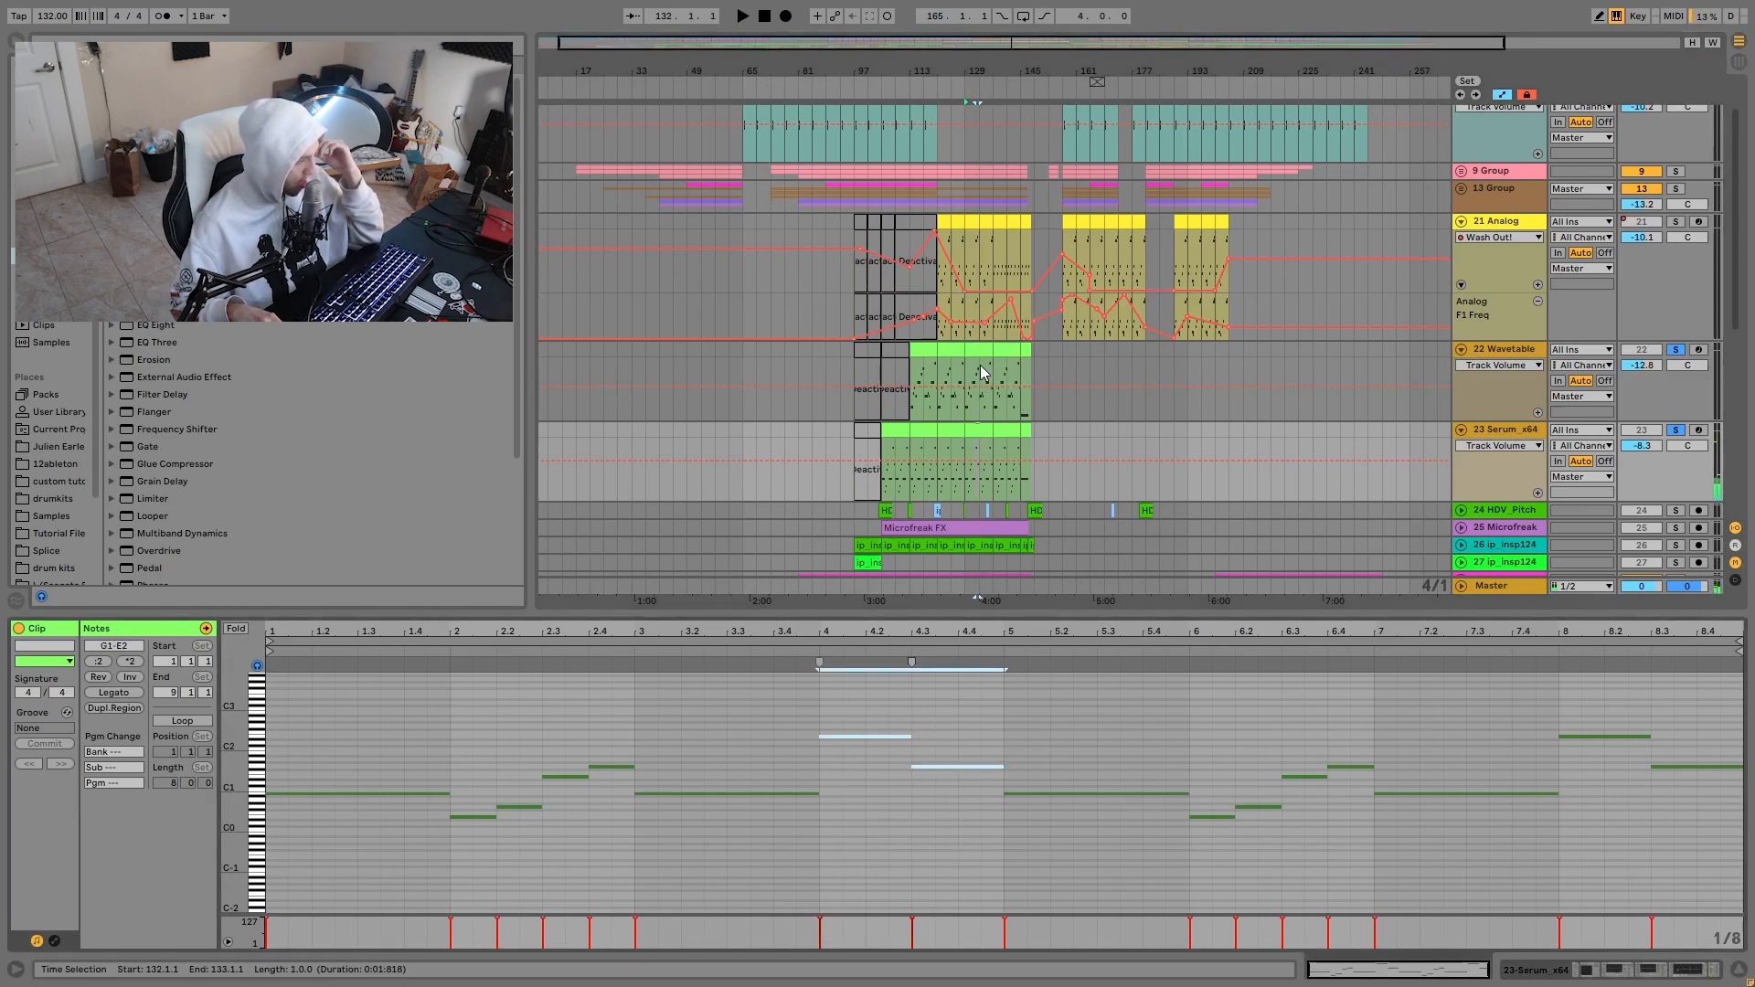
click(980, 365)
click(865, 692)
drag(865, 684, 953, 691)
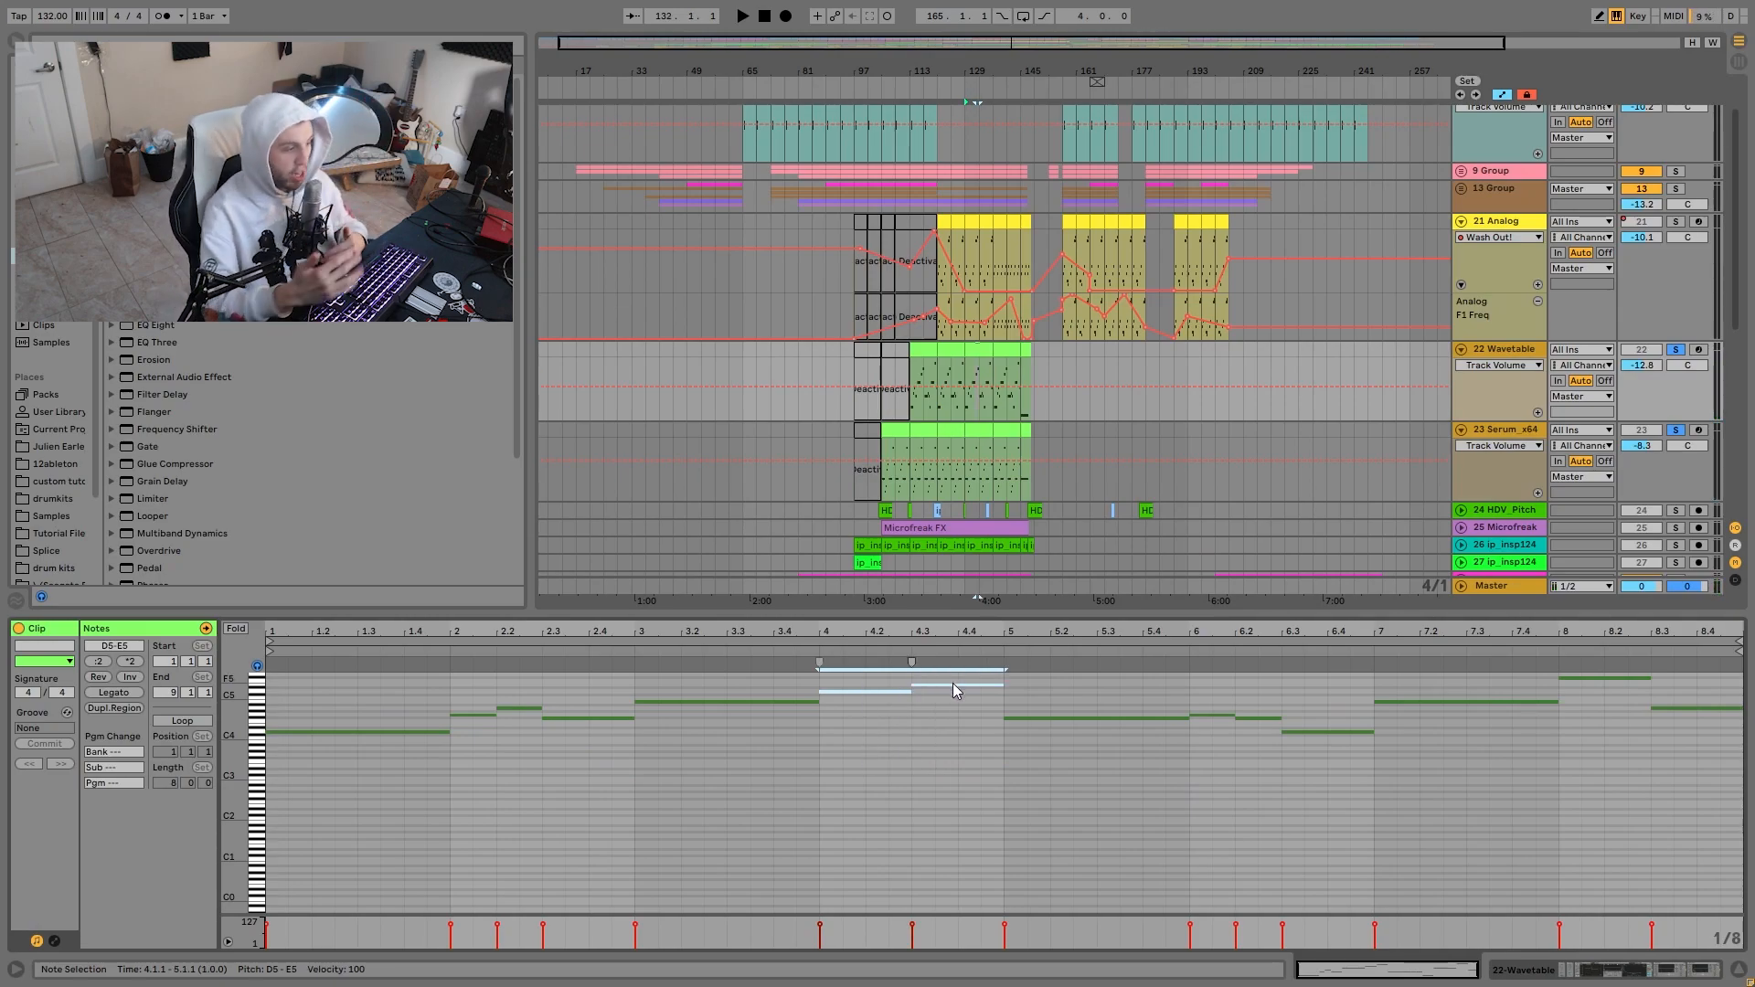
key(space)
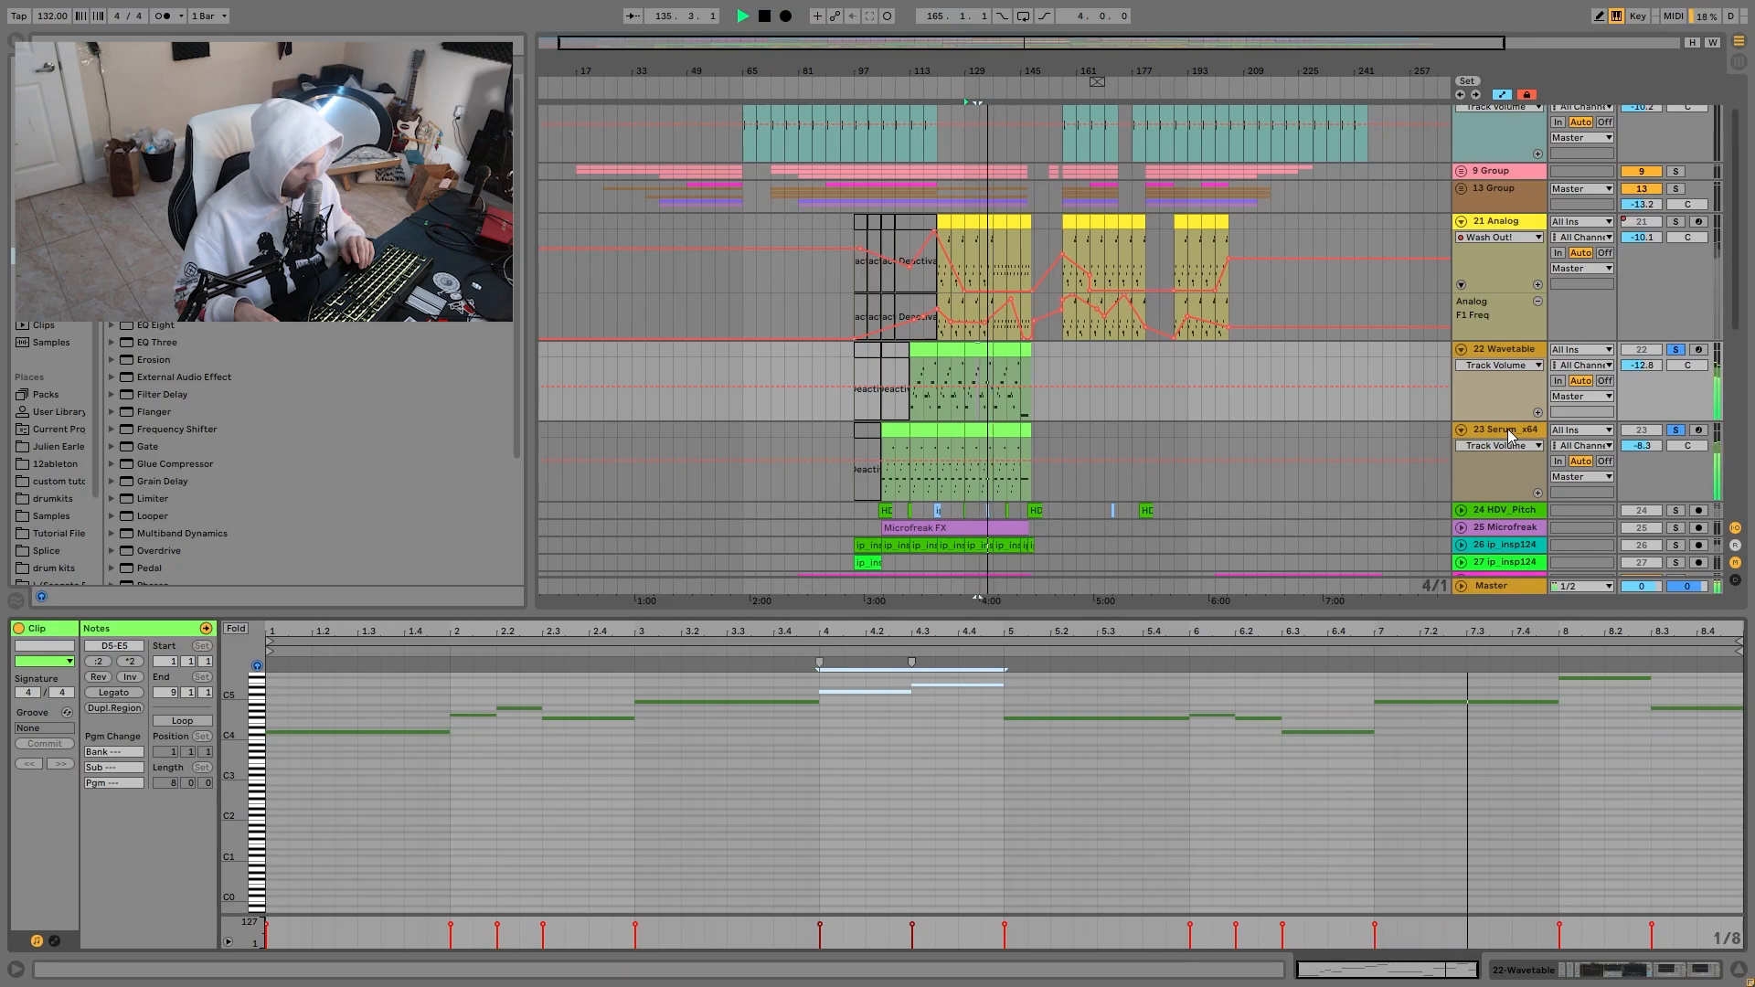
key(space)
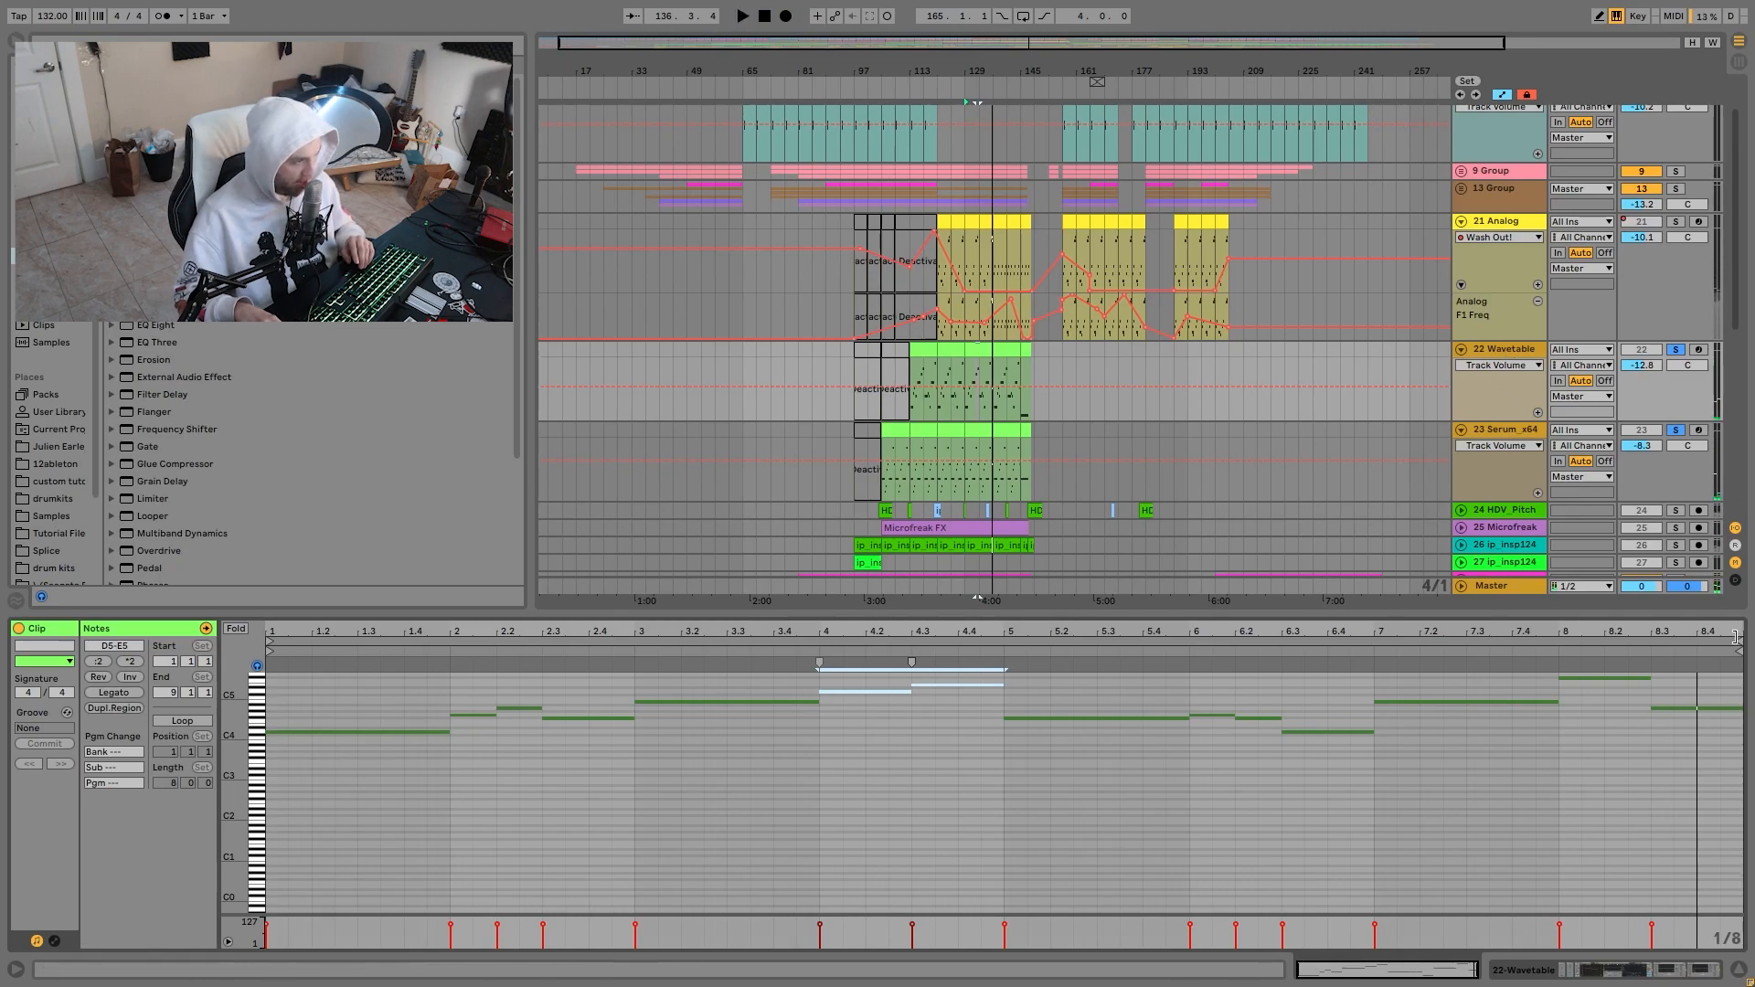
Show the 22 Wavetable devices, solo that track alone, select bars 129 to 137 and examine its second oscillator and unison settings.
click(1508, 349)
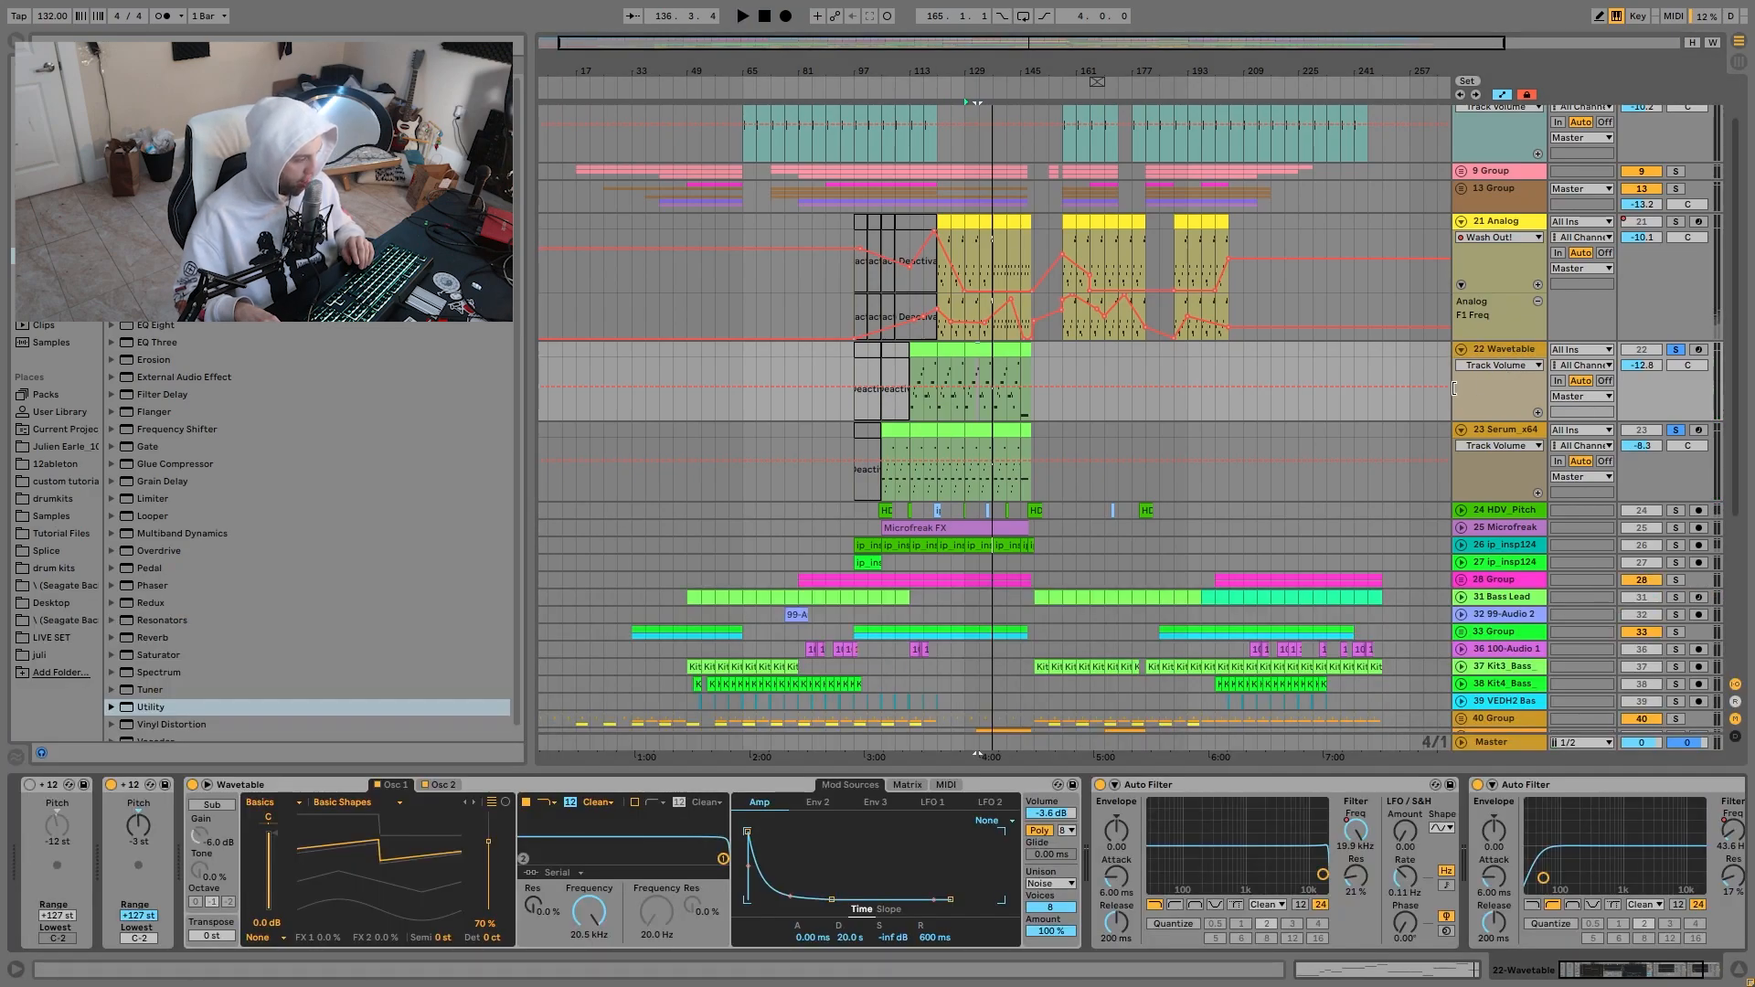
click(1677, 430)
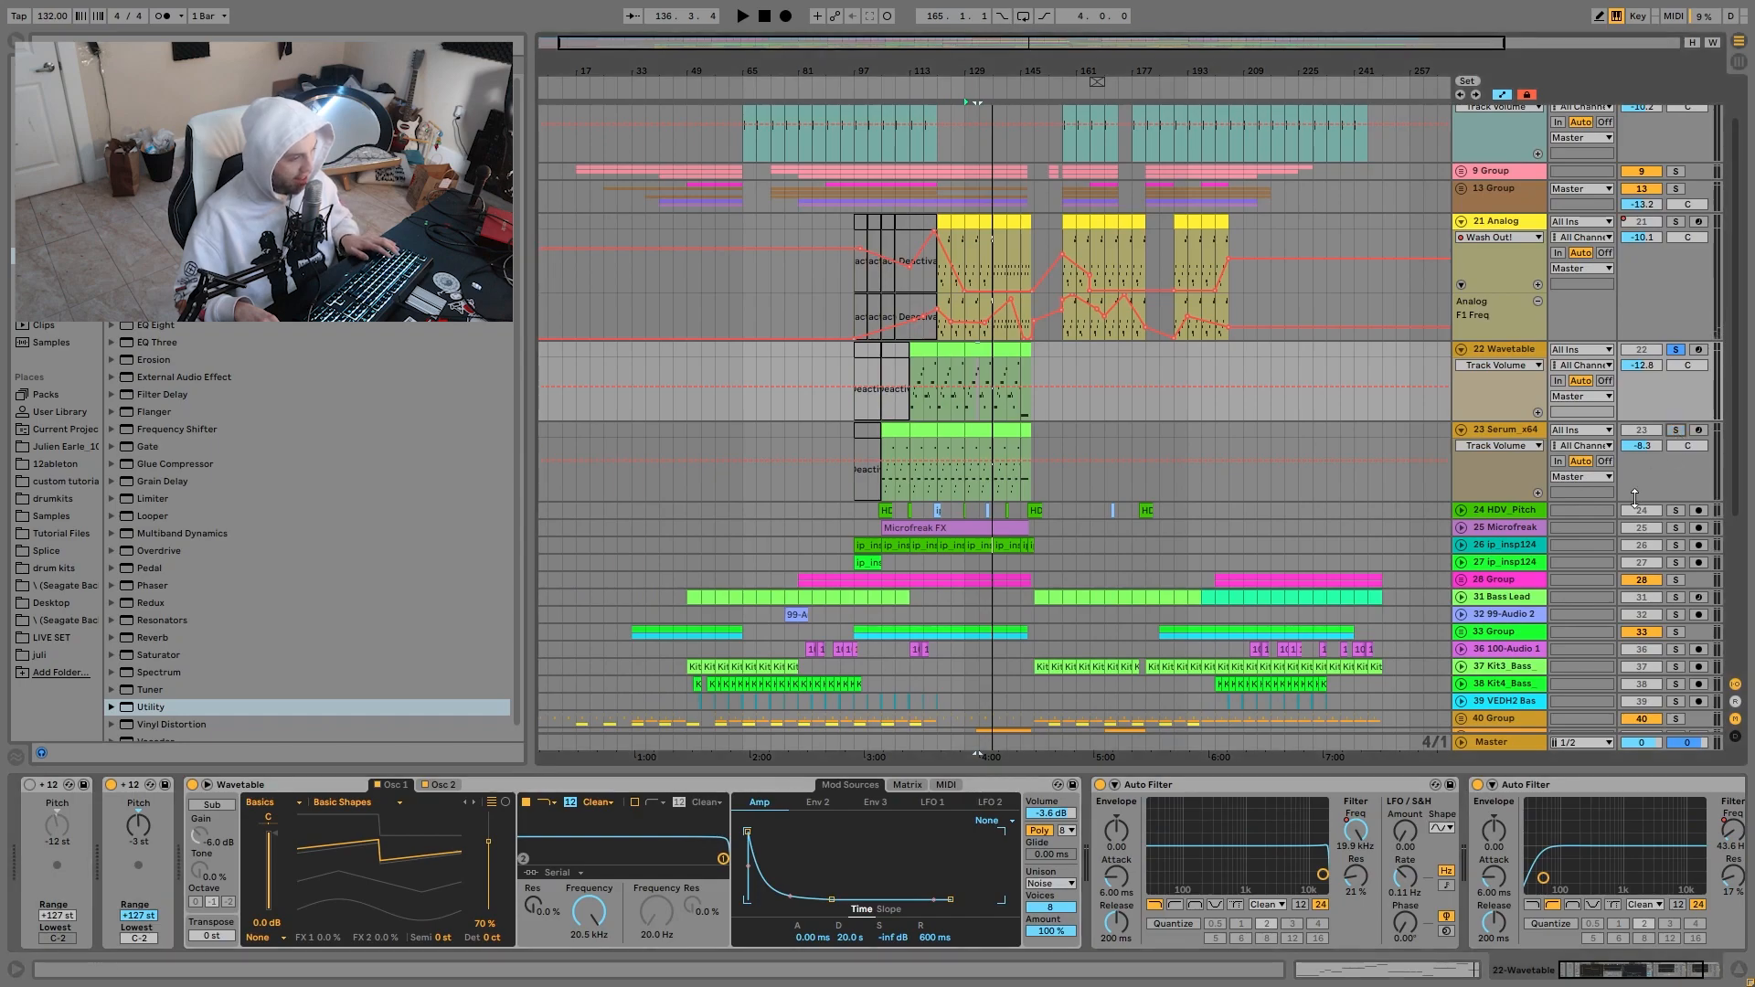
click(979, 357)
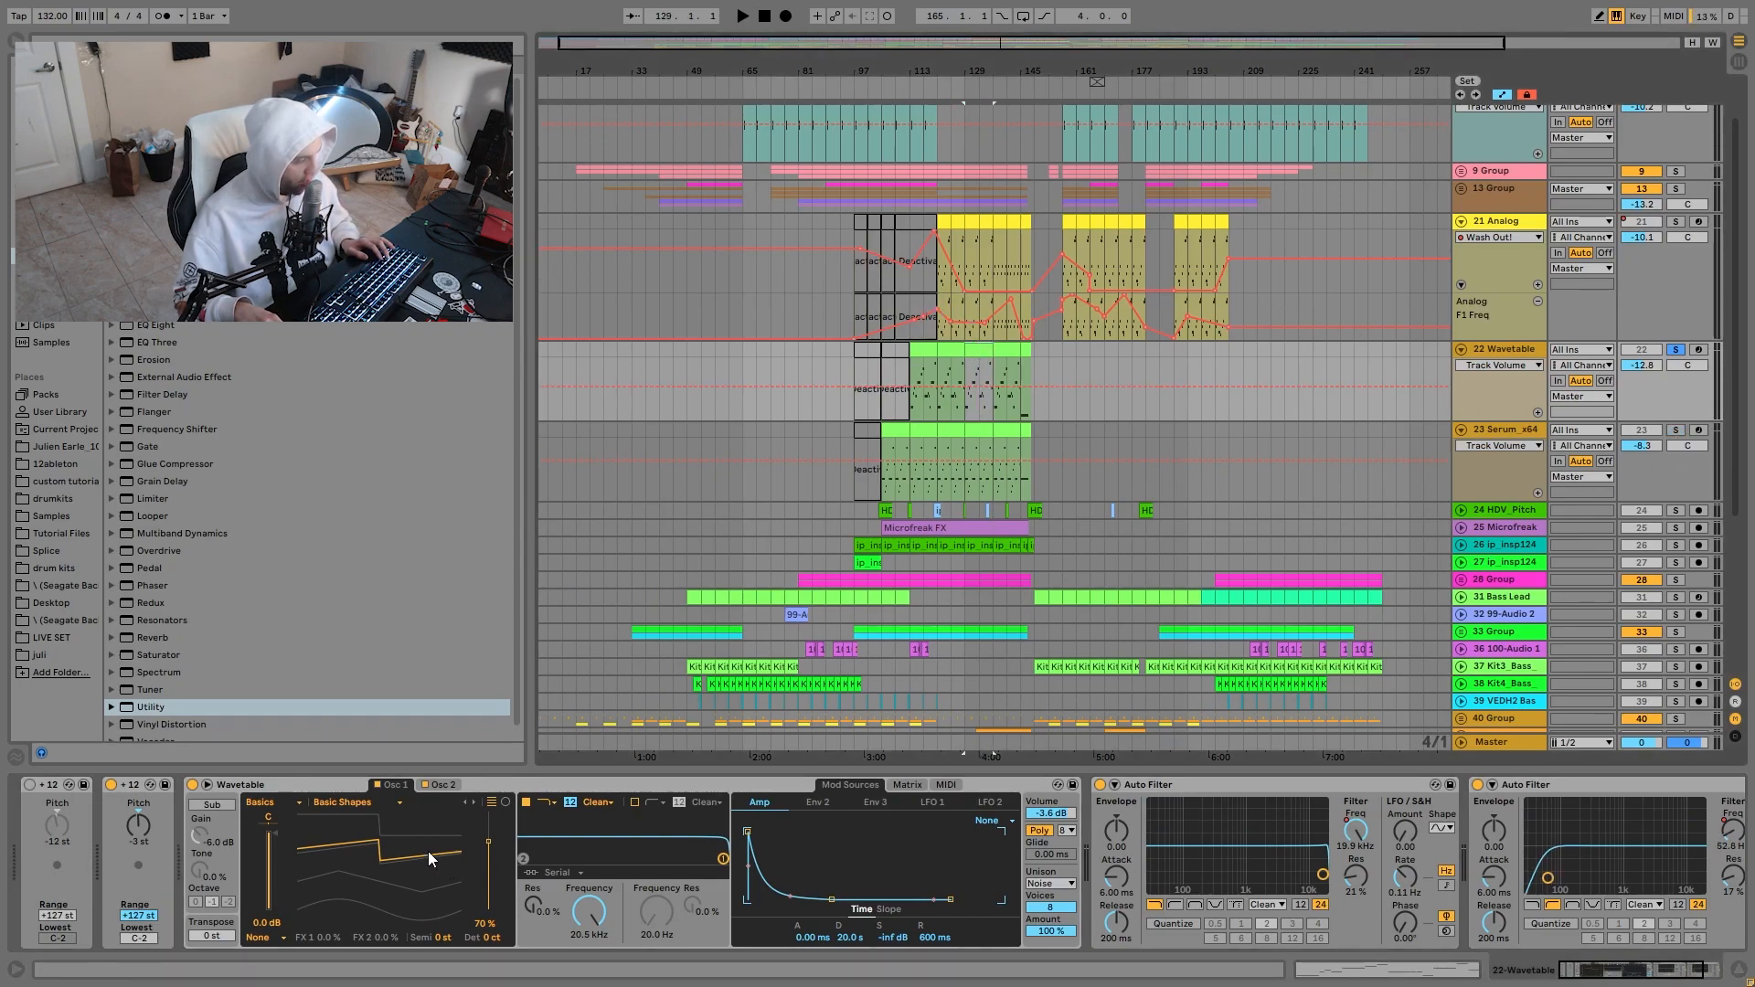
click(439, 786)
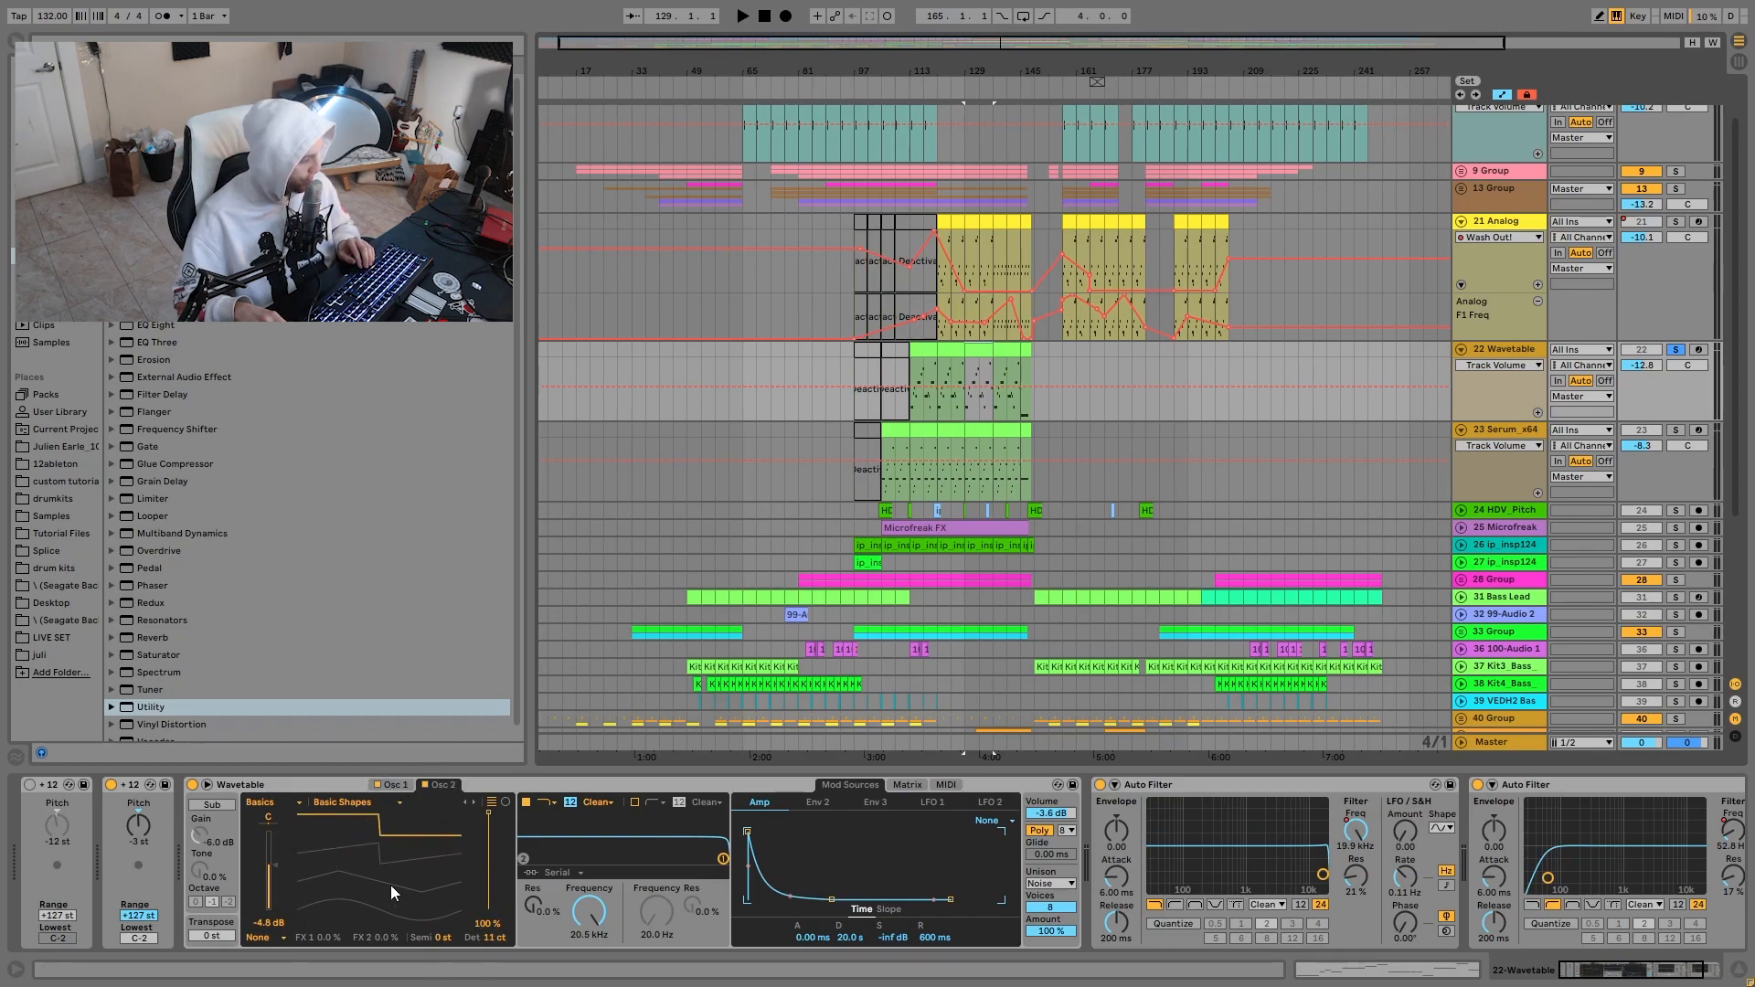
scroll(506, 865, right, 3)
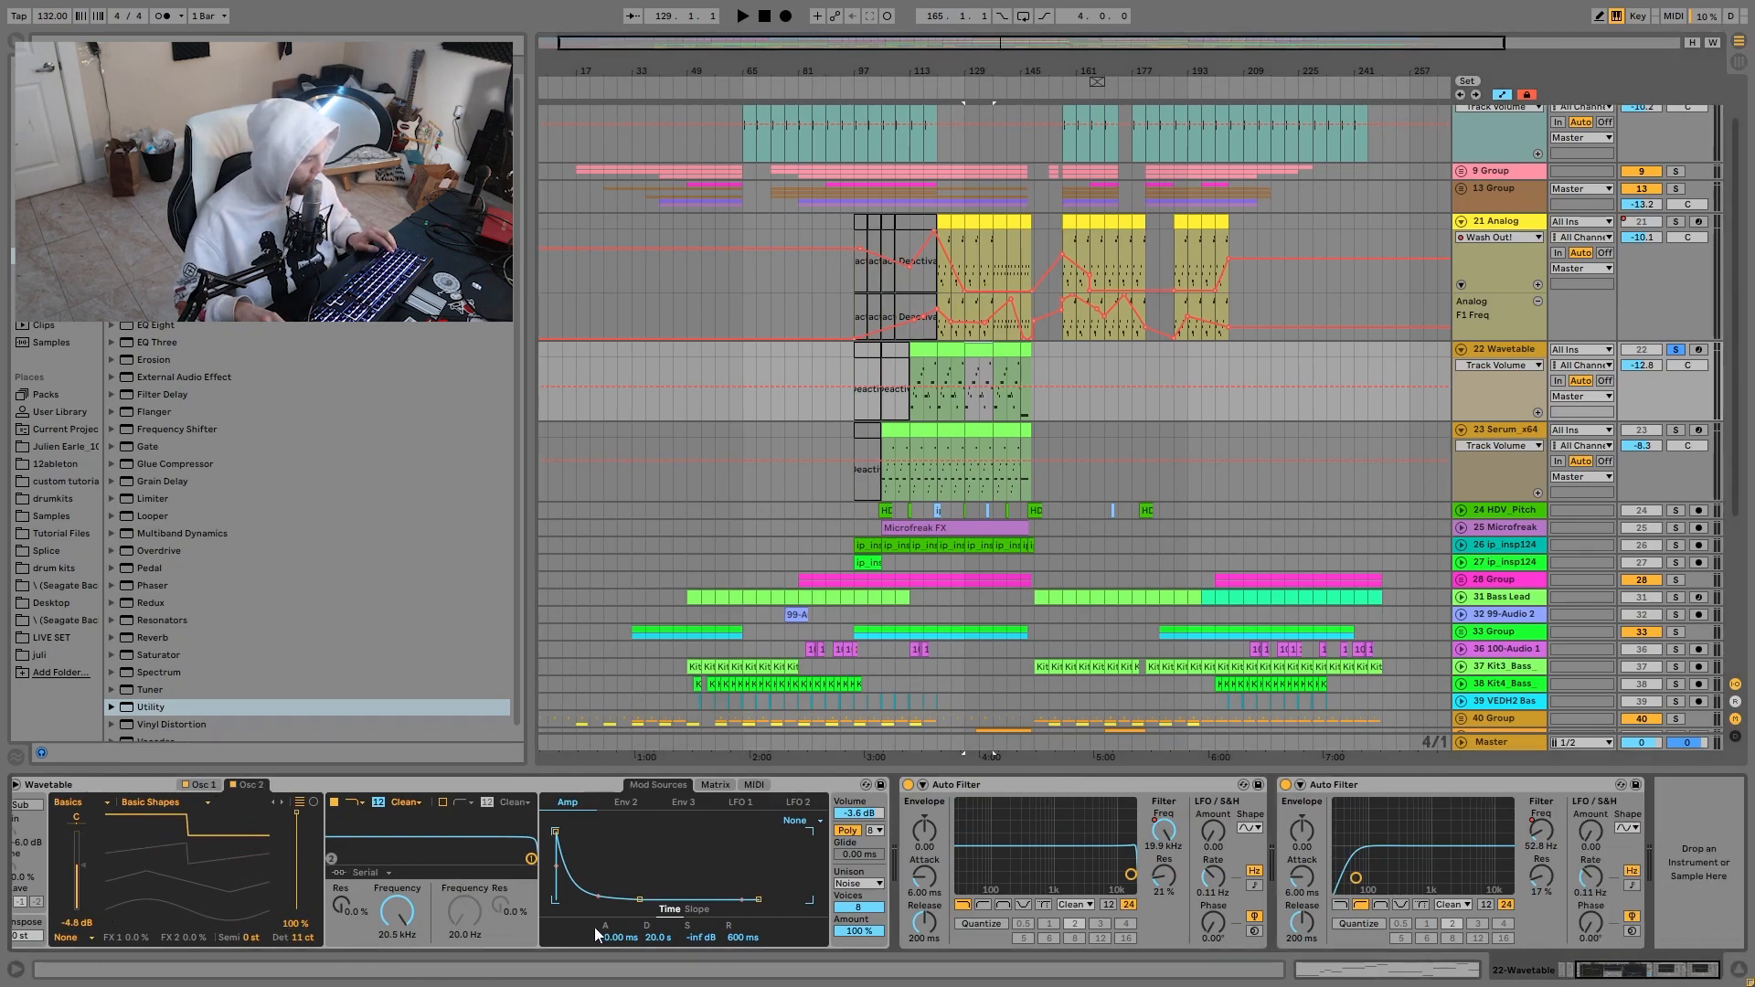
click(859, 884)
click(859, 891)
Play 22 Wavetable from bar 129 and show the frequency automation of each of its two Auto Filters.
key(space)
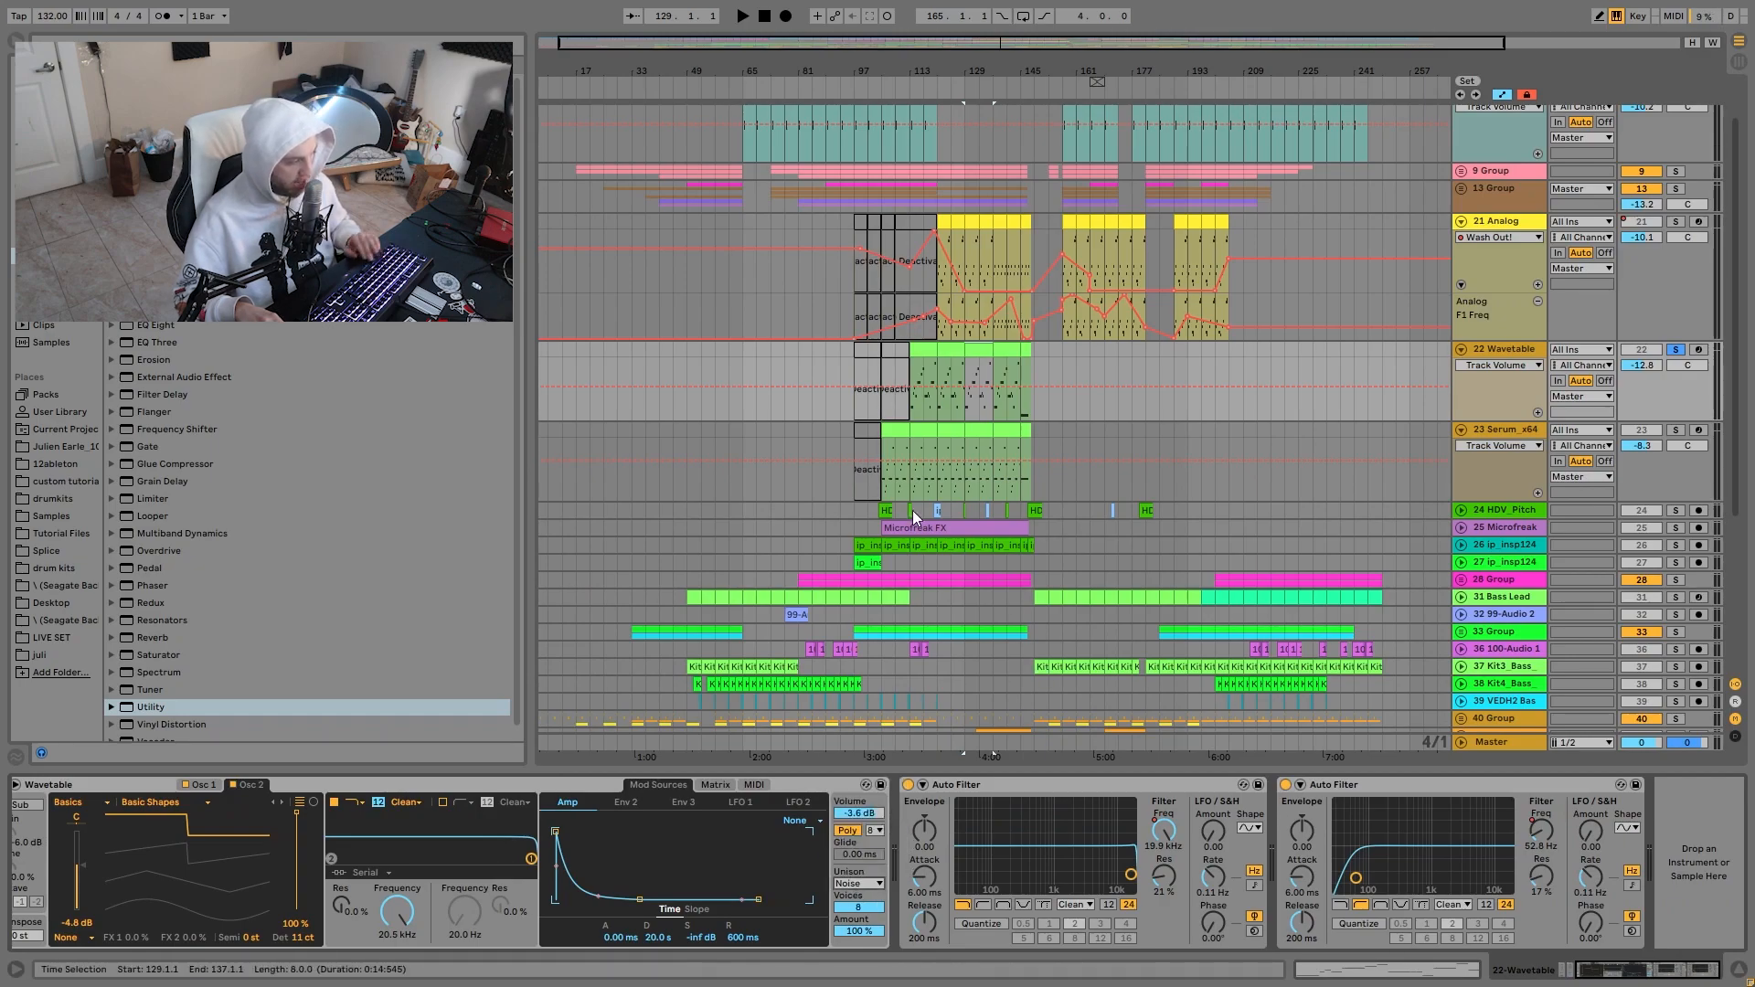
click(1164, 830)
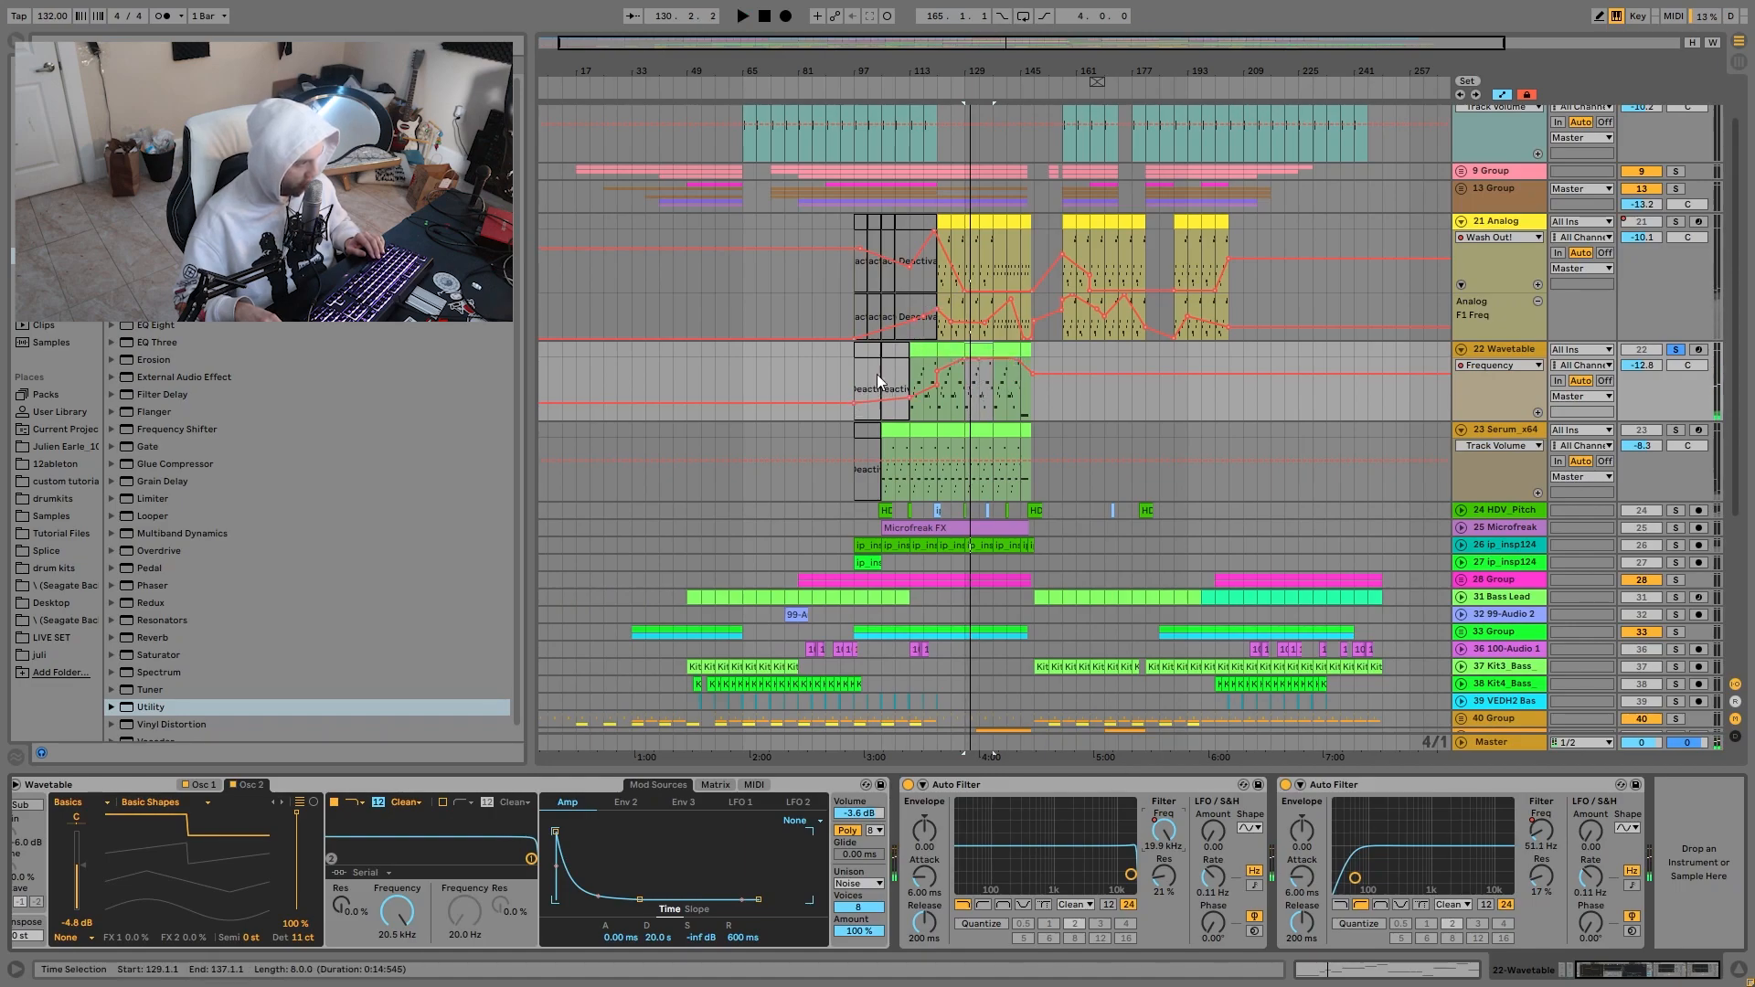
click(1541, 831)
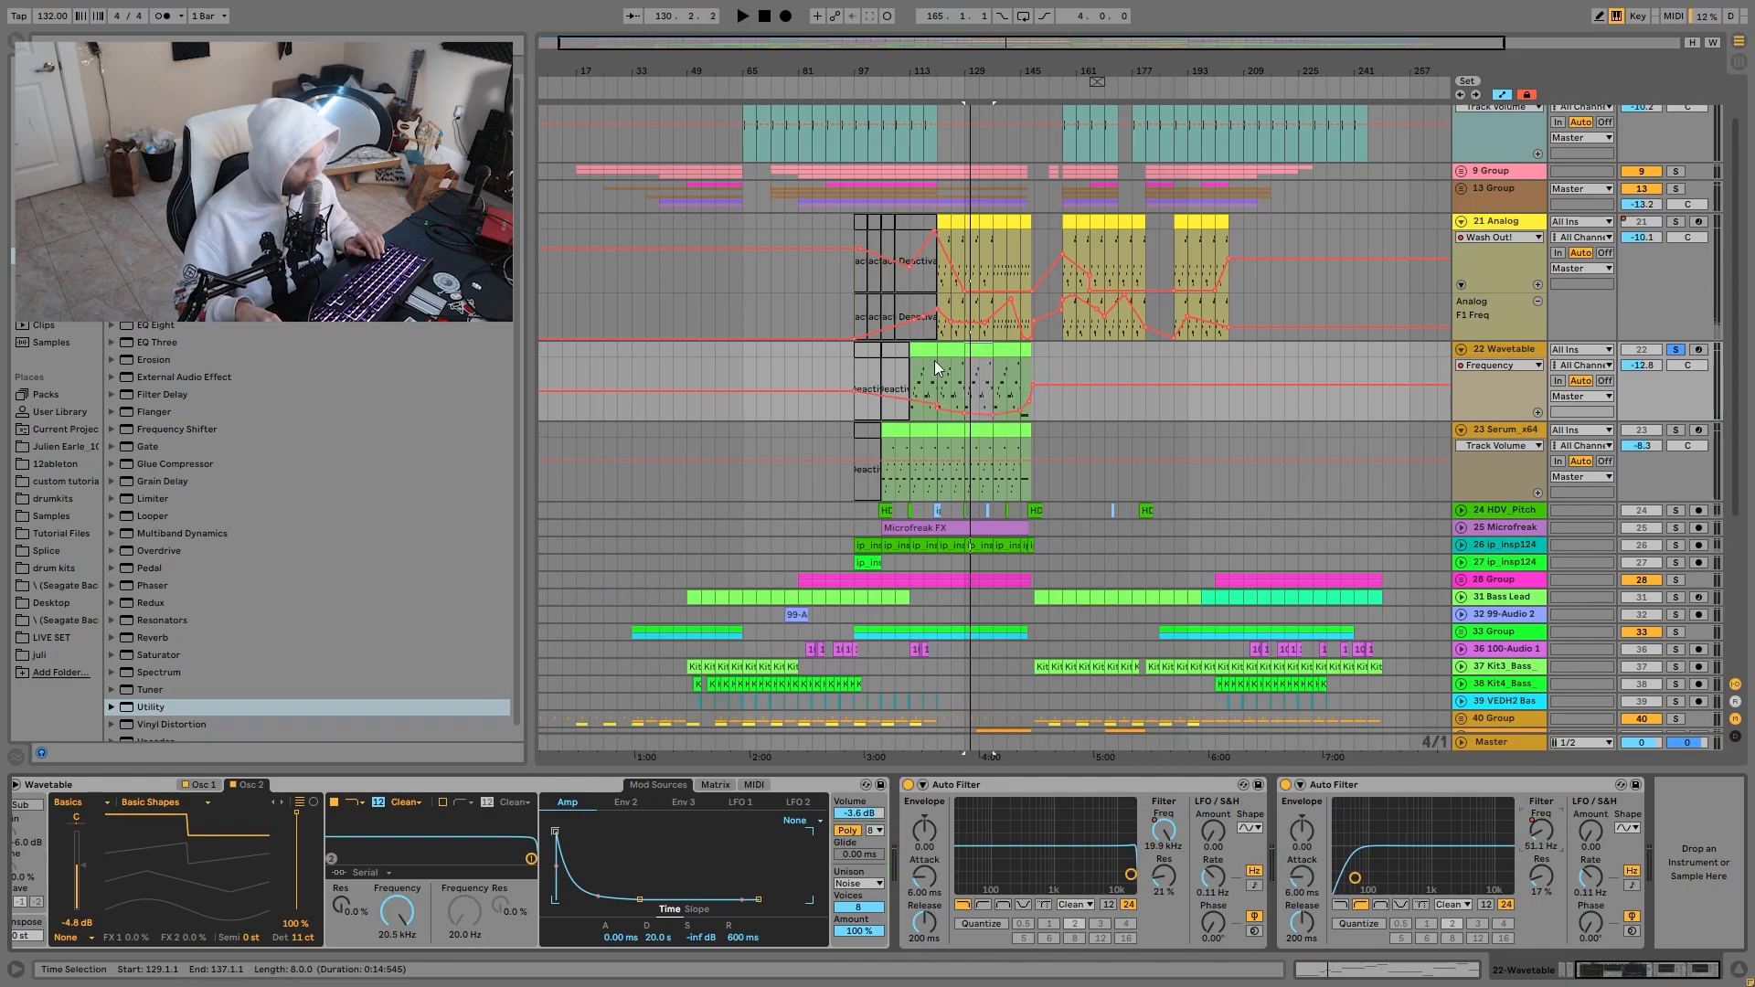
Solo 23 Serum_x64 alone, show its device chain and play it from bar 129.
click(1676, 431)
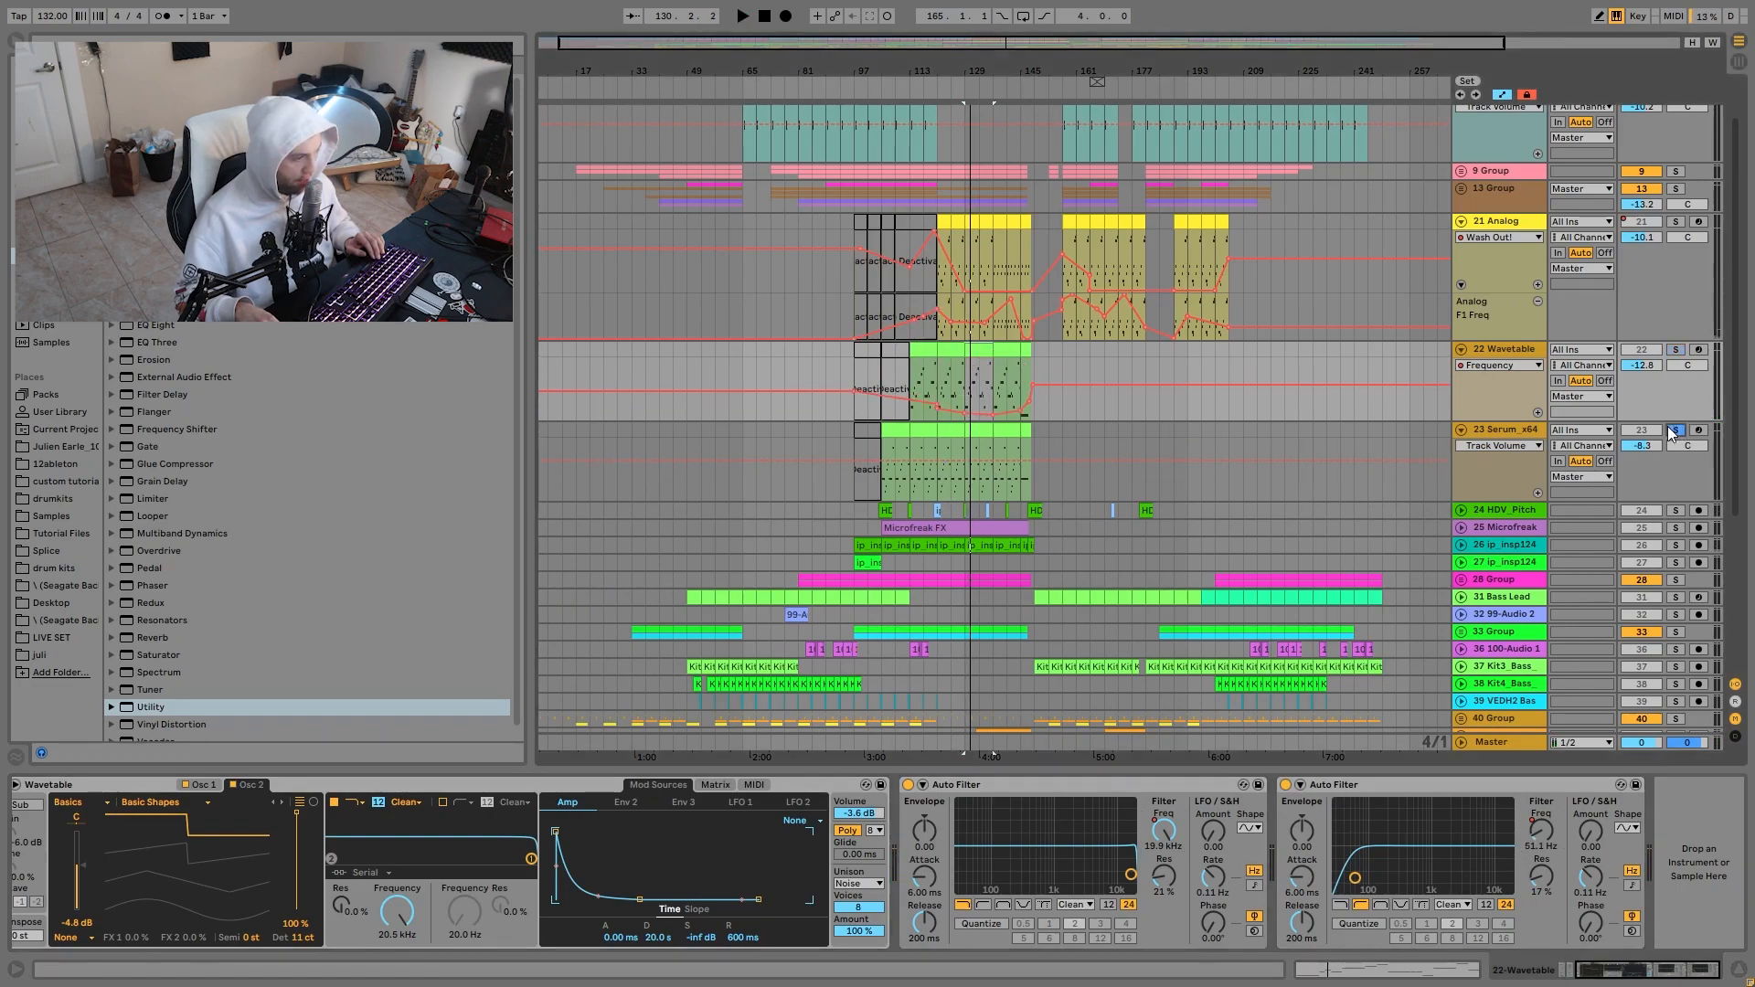
click(1520, 434)
key(space)
scroll(1045, 372, down, 2)
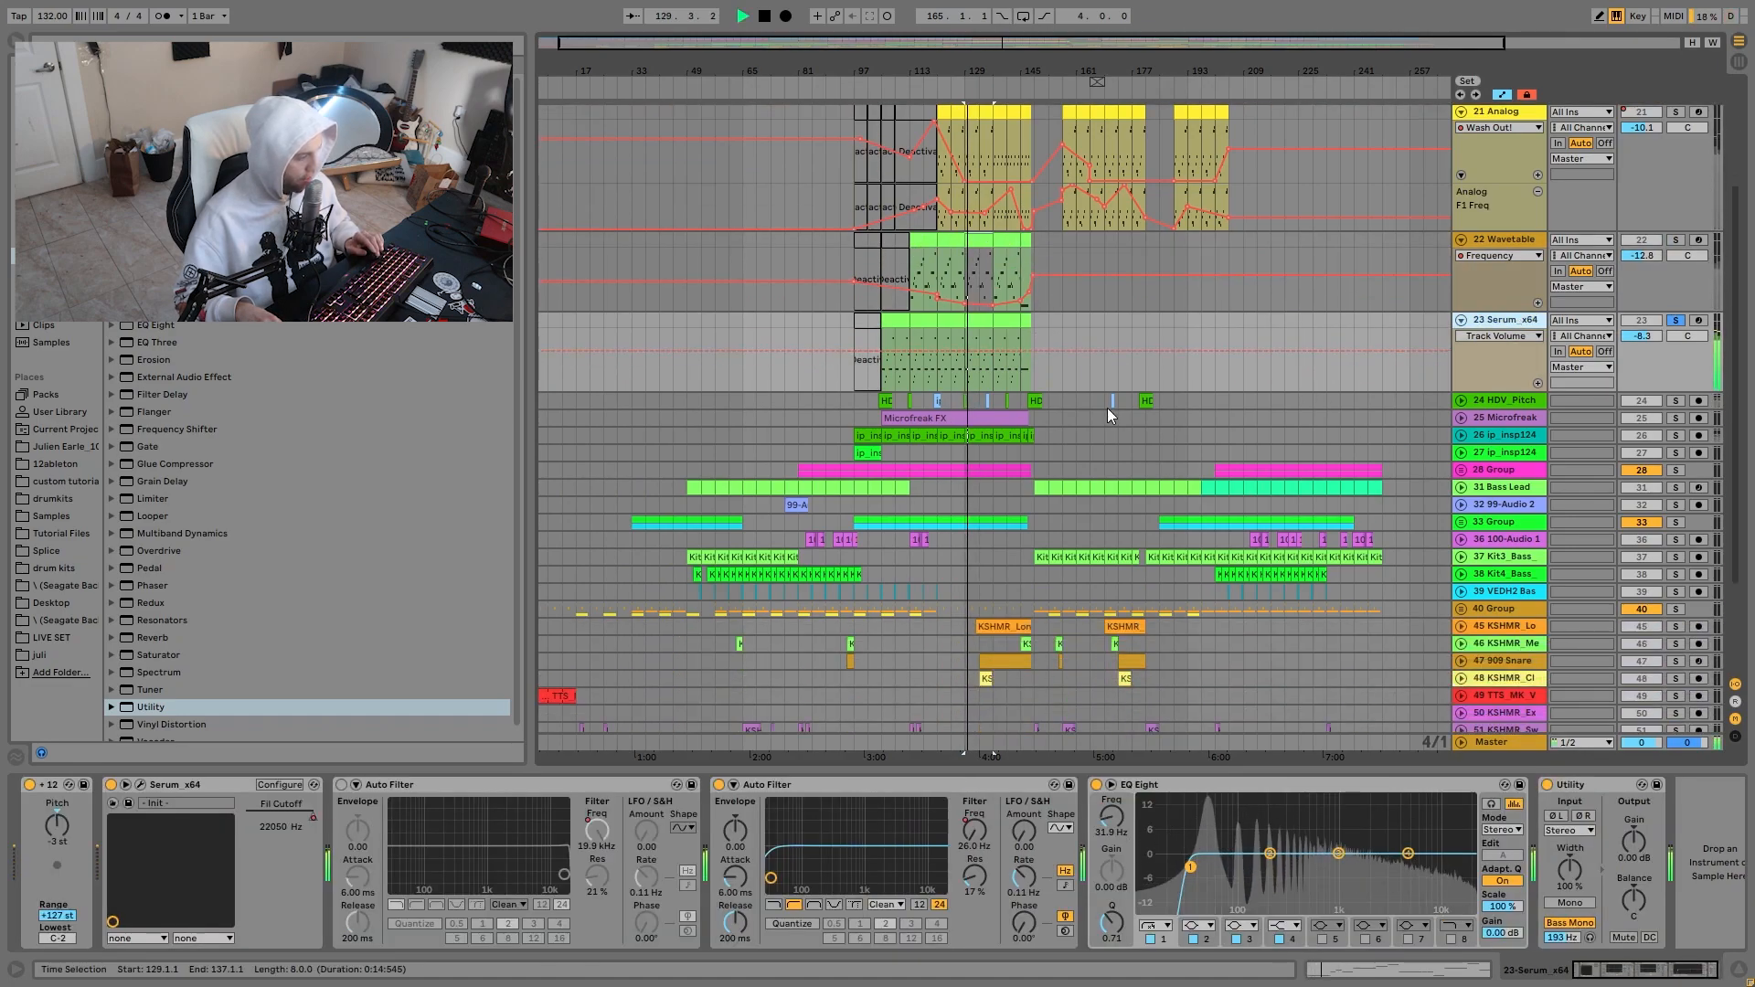
Open the Serum plug-in on track 23, examine its effects and oscillator pages, and close it.
click(142, 784)
key(space)
drag(1490, 216, 628, 115)
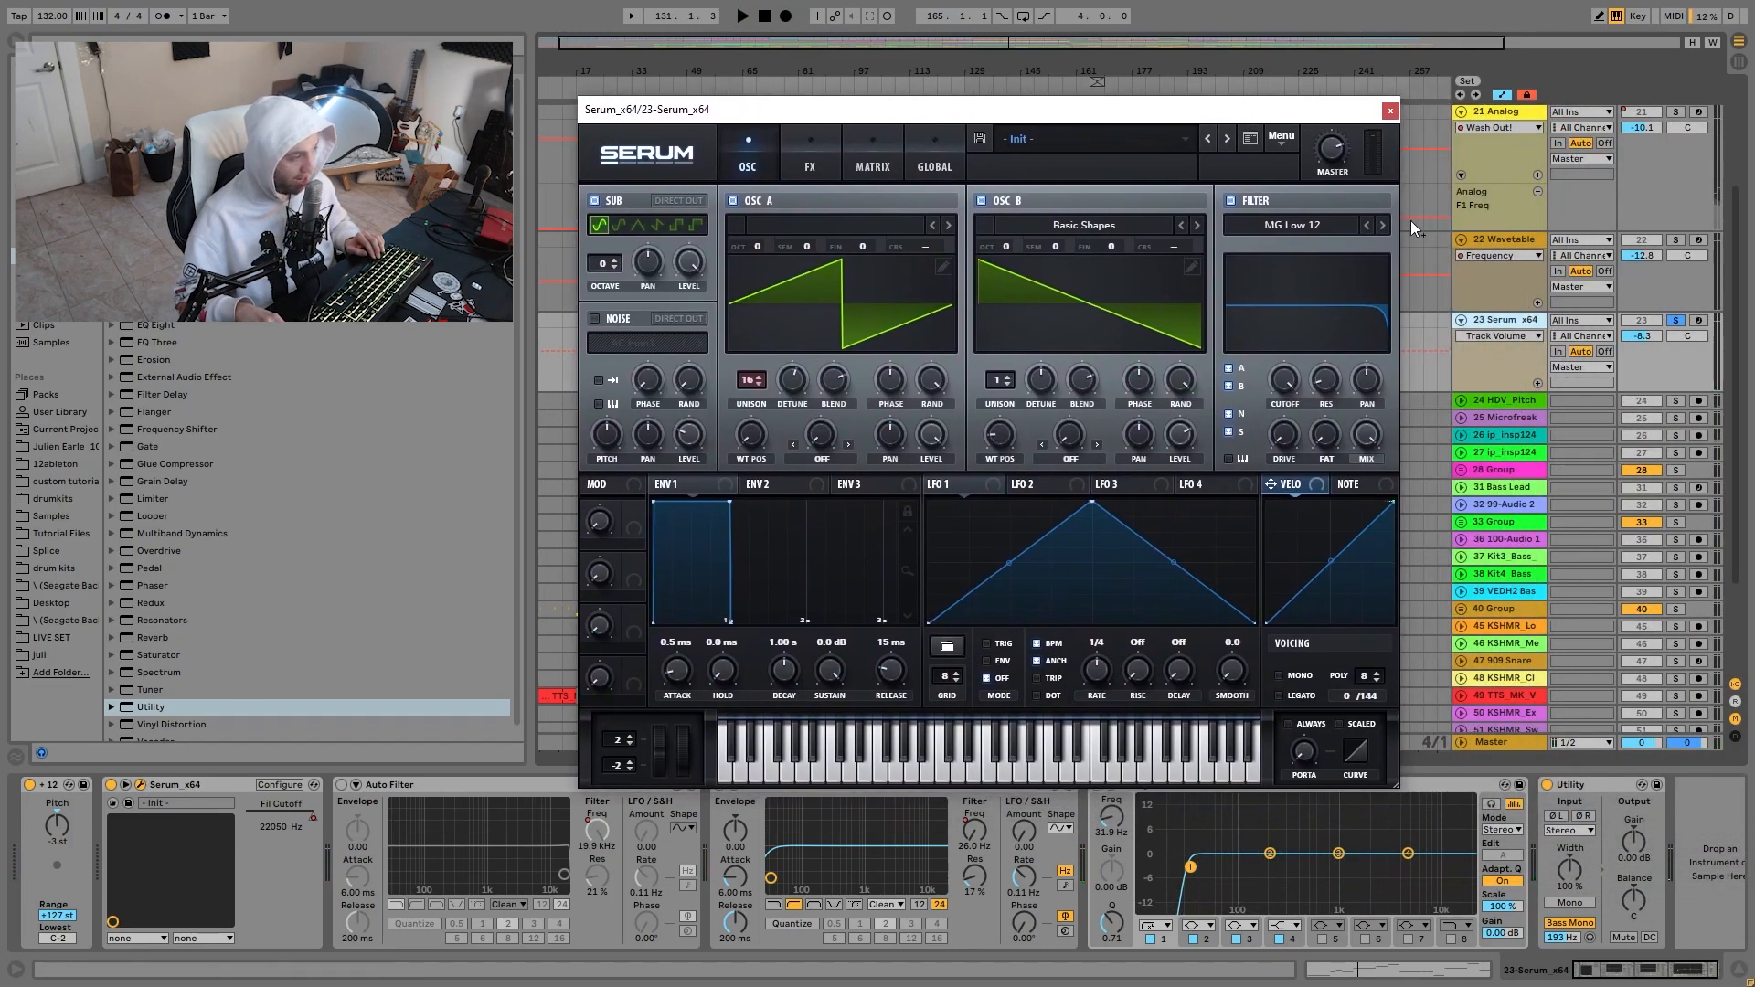
click(804, 161)
click(747, 168)
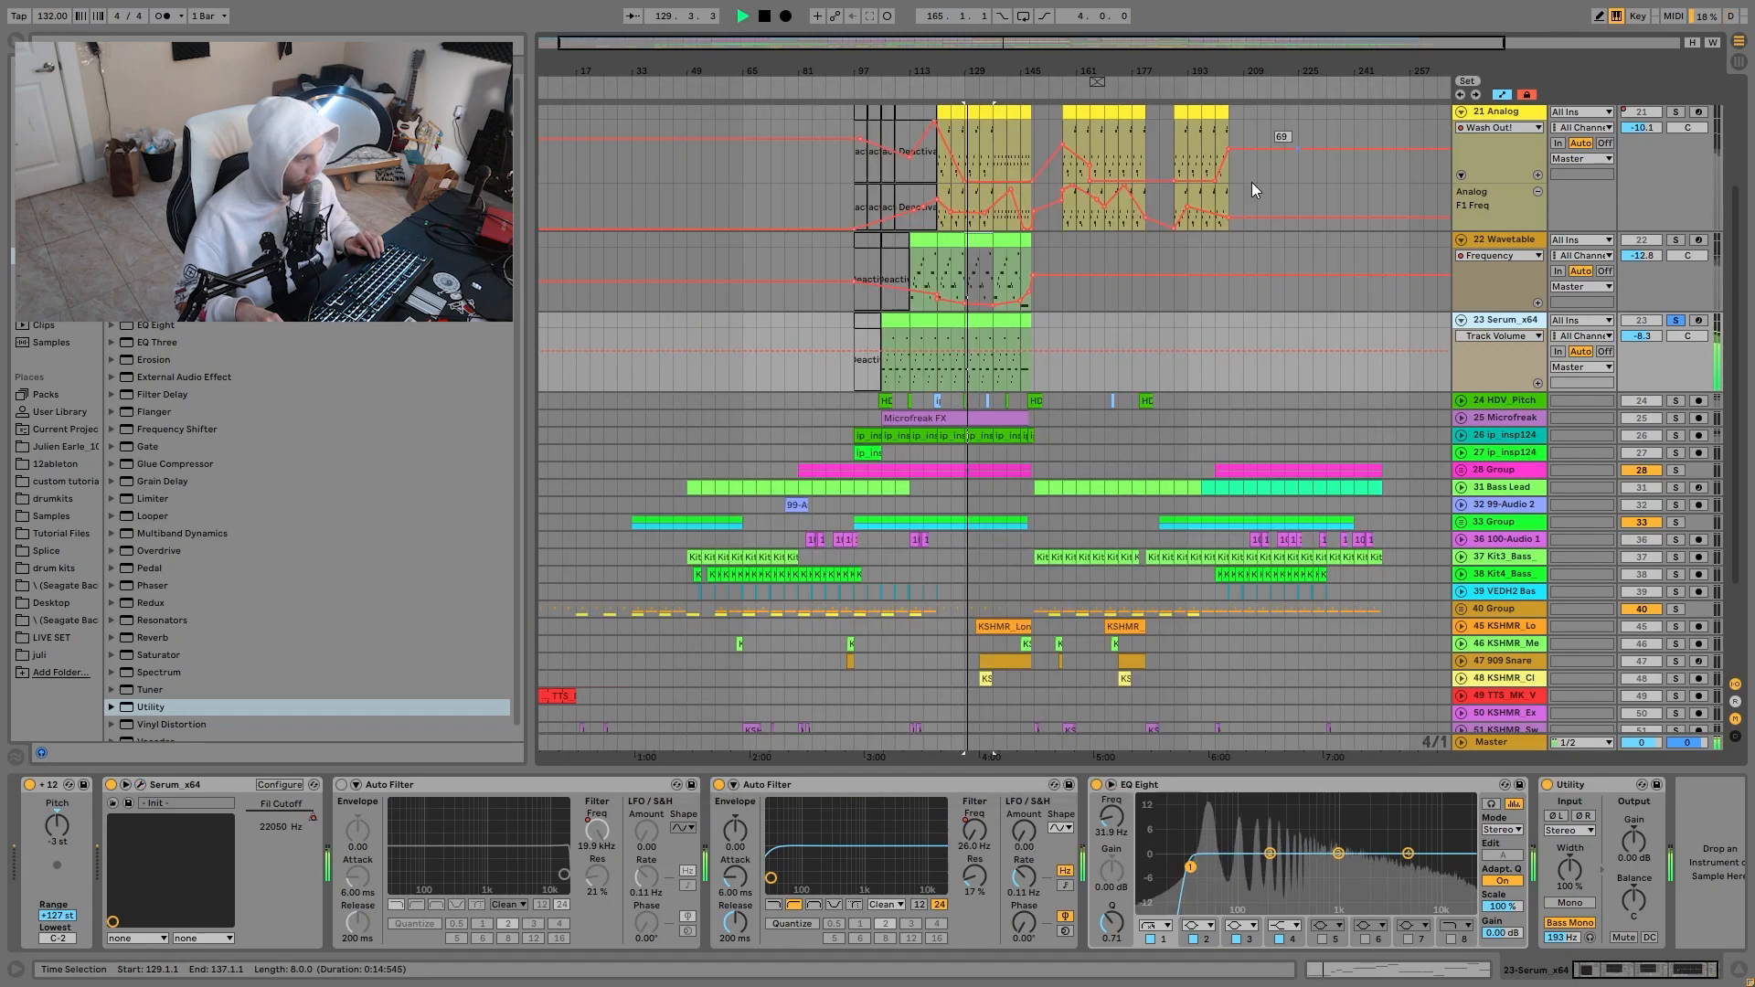
click(1389, 110)
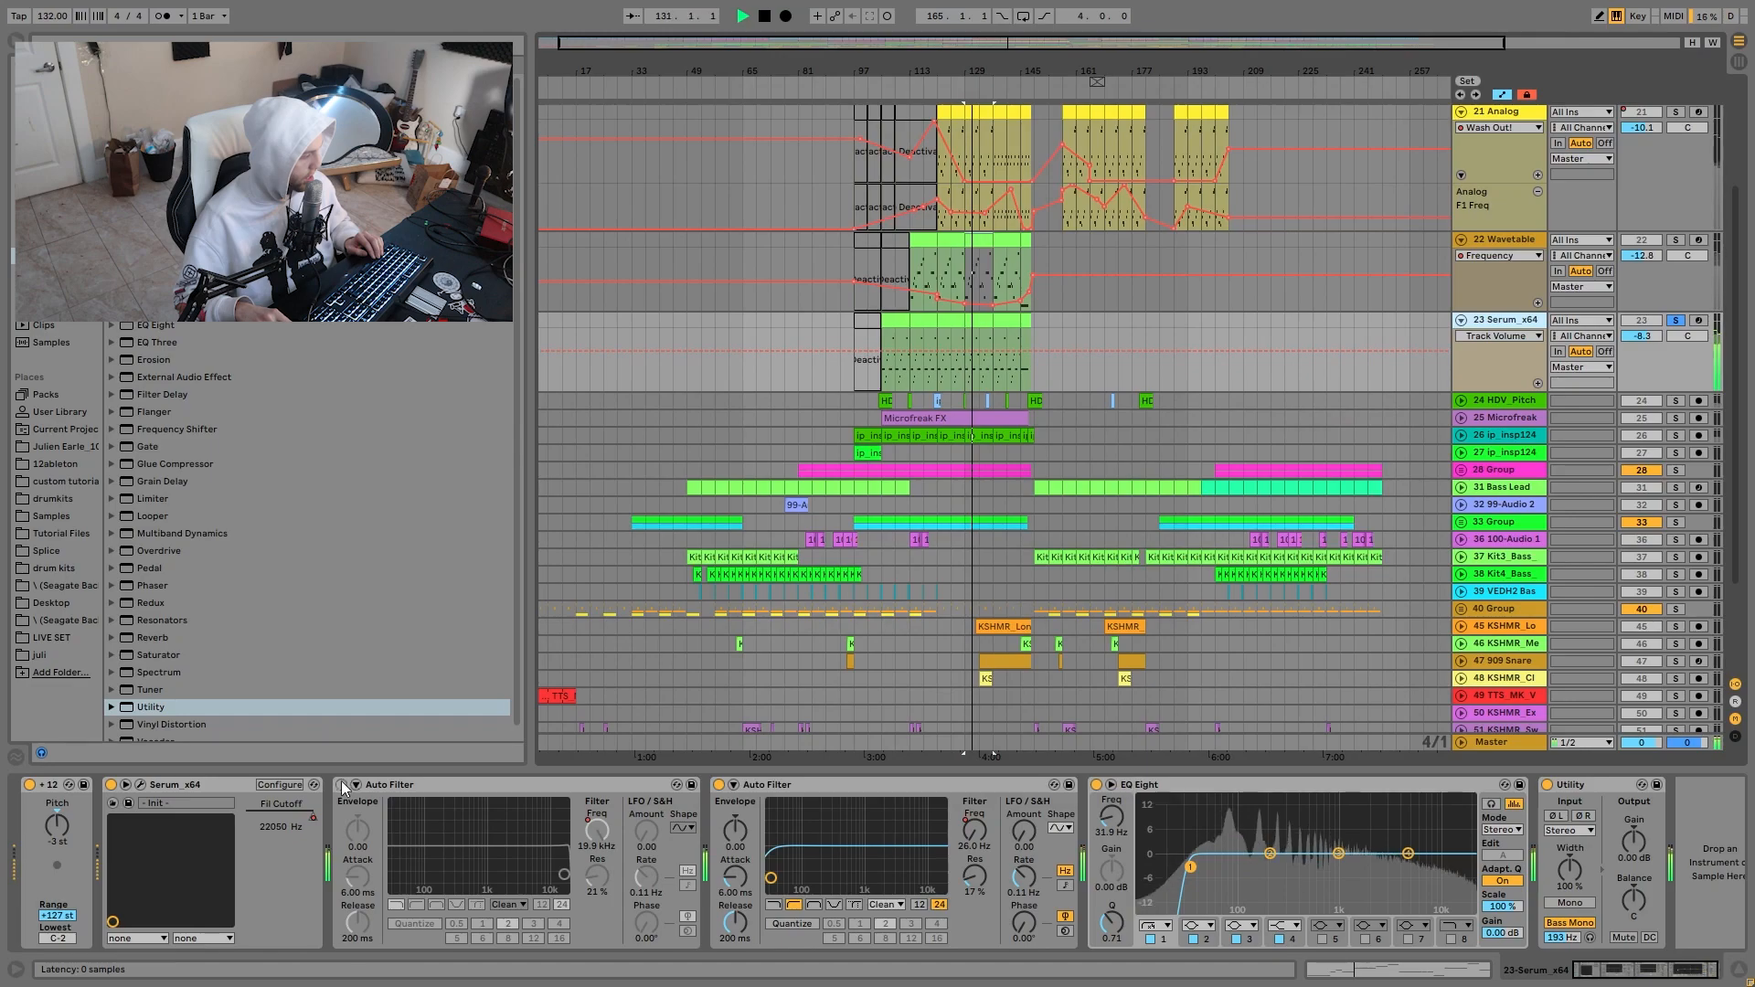
Delete the inactive Auto Filter from 23 Serum_x64 and play from bar 113 with the Fil Cutoff automation shown.
click(391, 784)
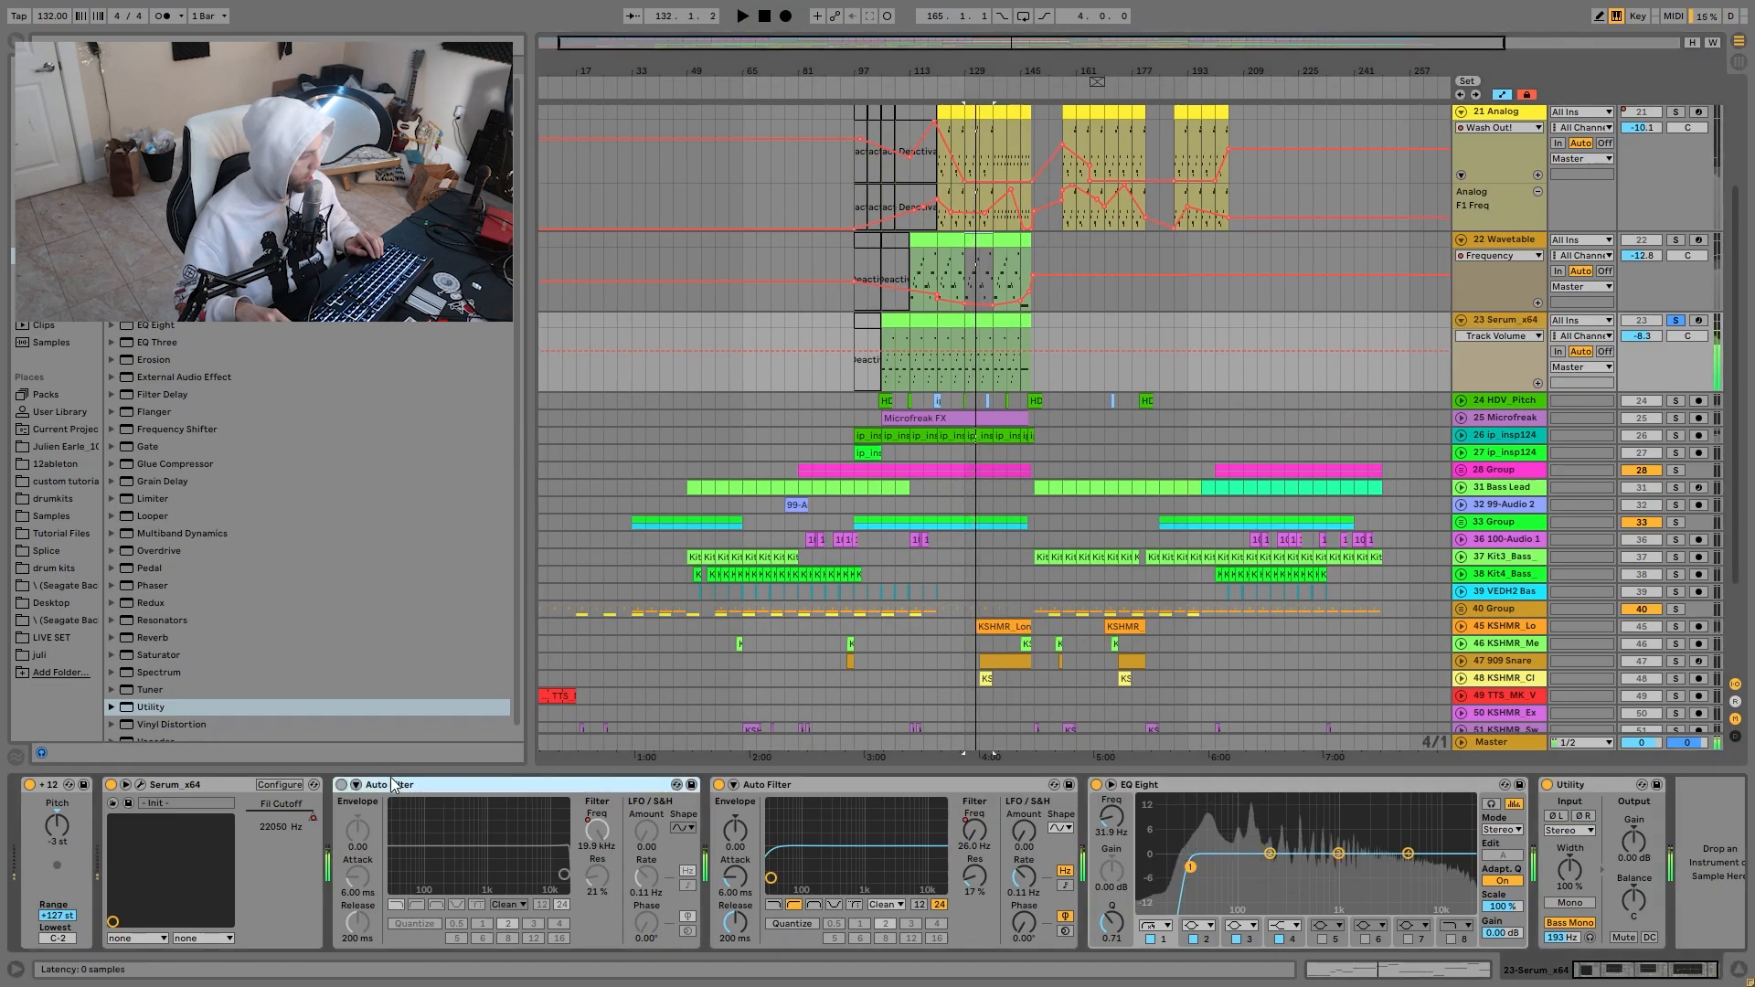
key(Delete)
right_click(278, 816)
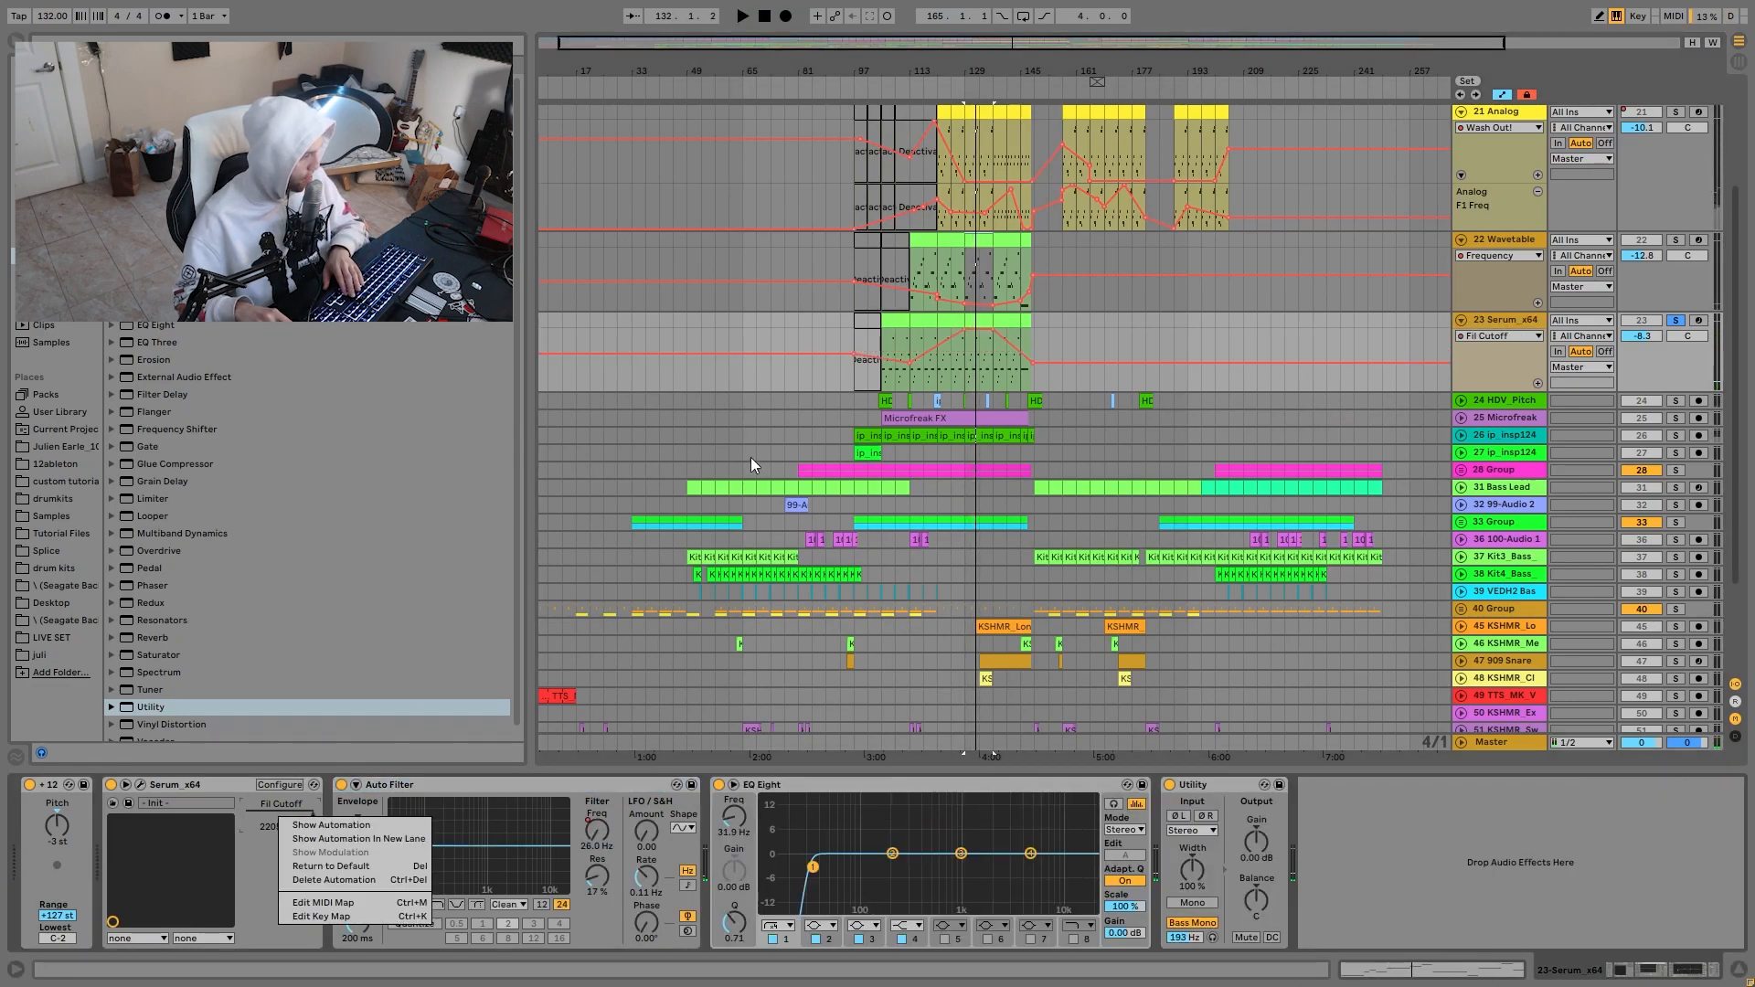
click(905, 339)
click(910, 339)
key(space)
key(space)
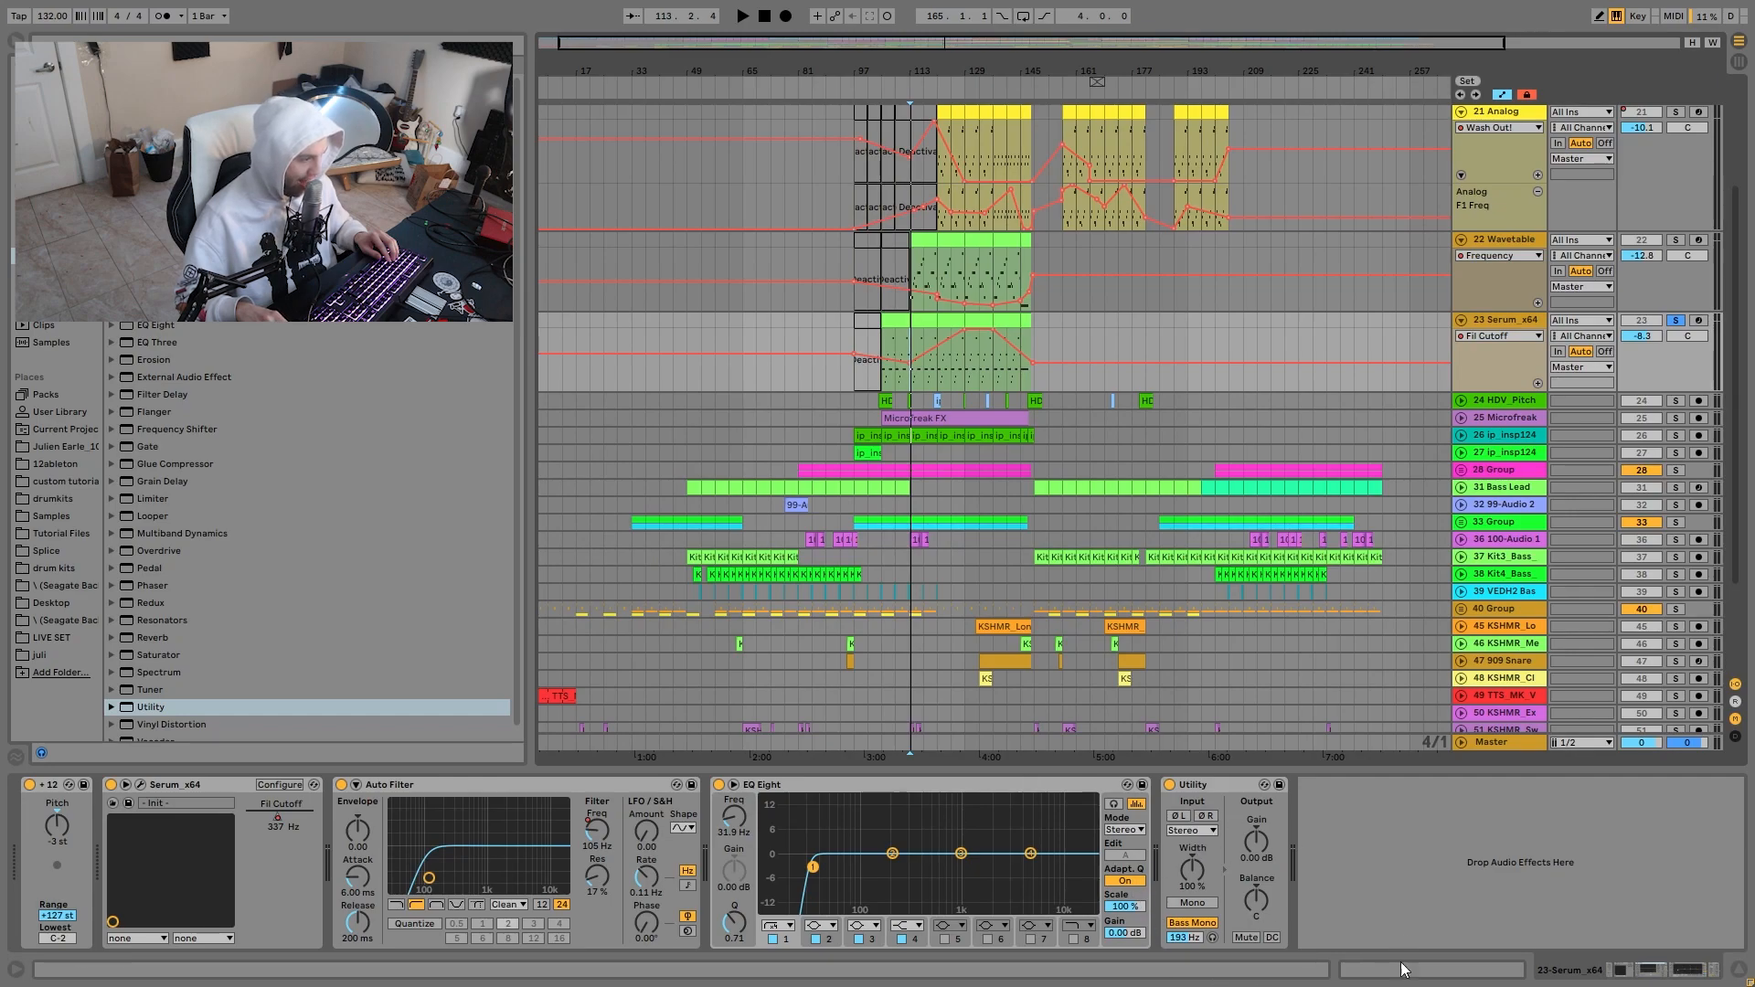
Solo and unfold the 24 HDV_Pitch track and play its first clip at bar 104.
click(1675, 403)
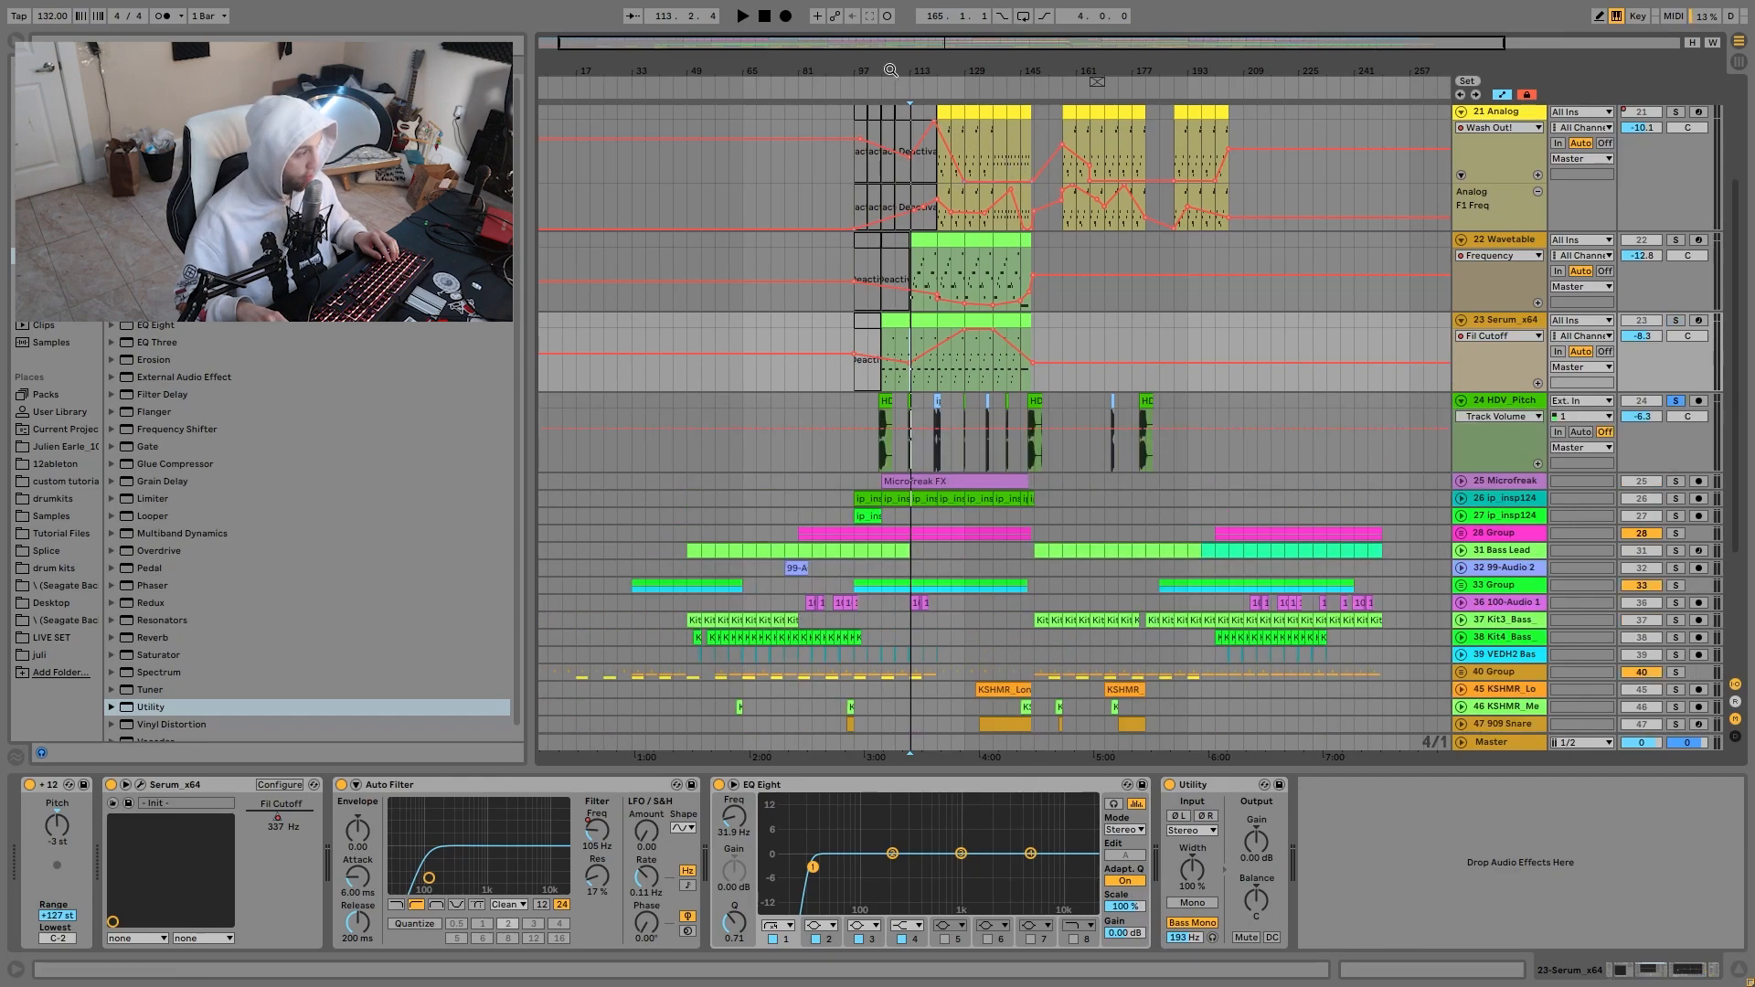
drag(881, 71, 891, 100)
click(909, 399)
key(space)
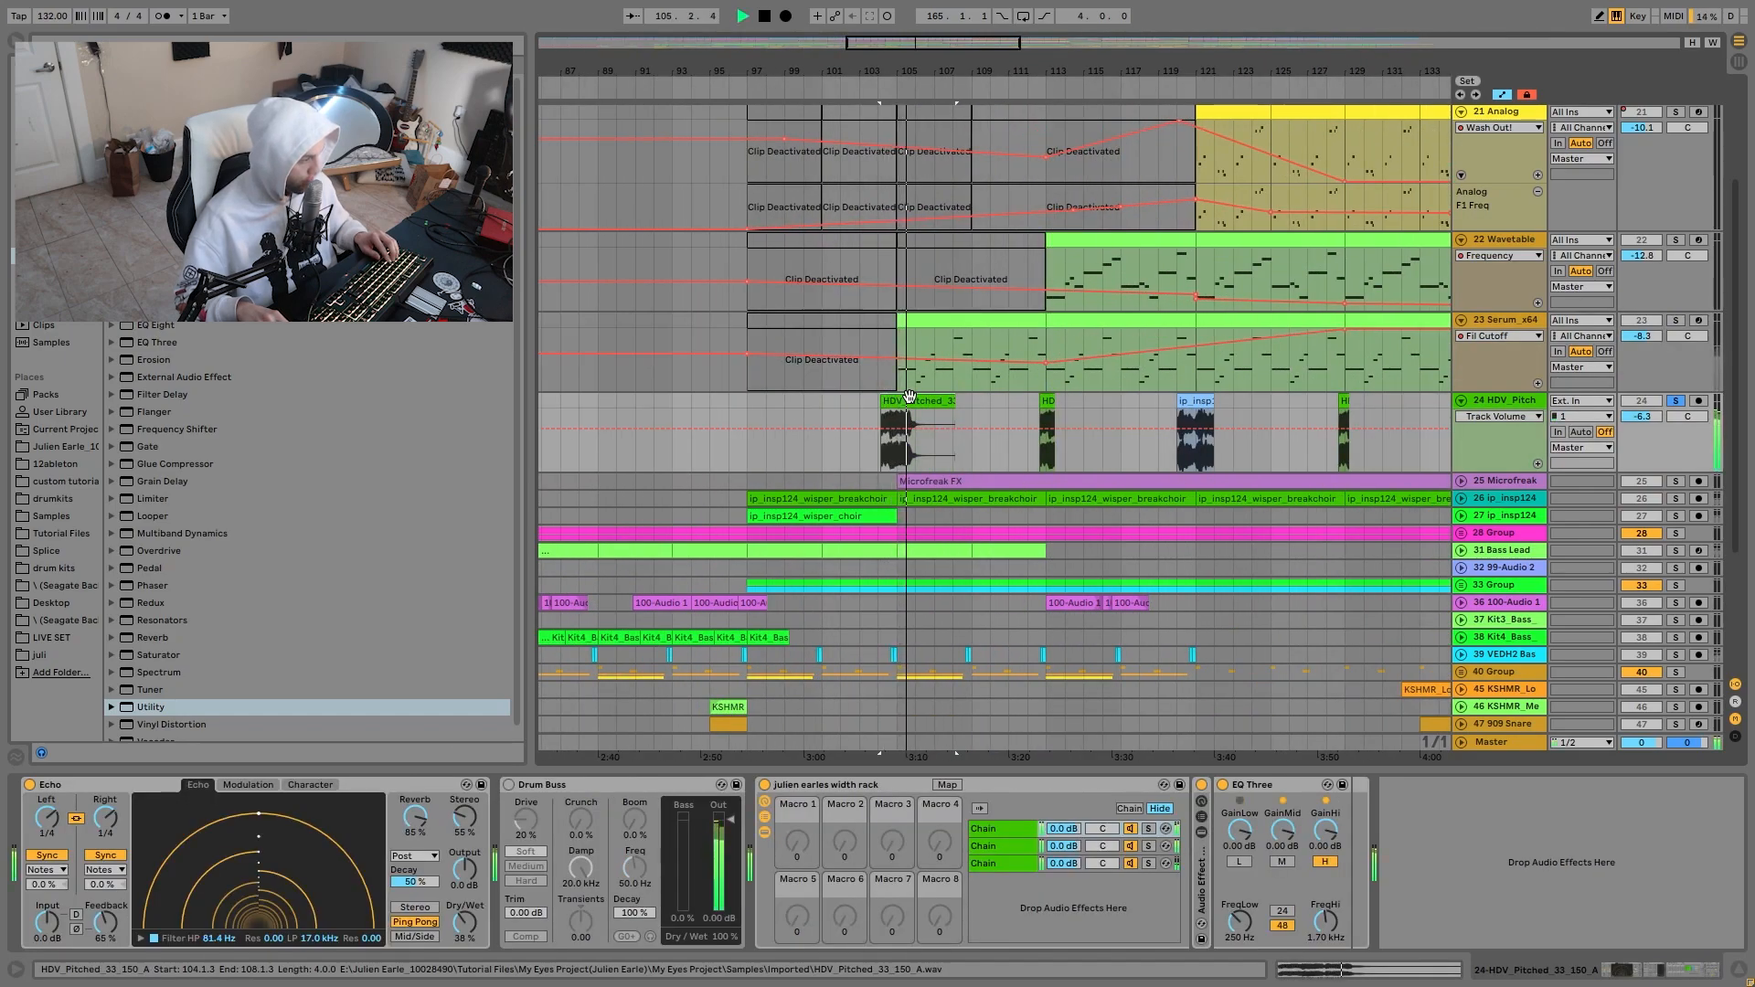
key(space)
Play the 24 HDV_Pitch track's short clip at bar 112 and its ip_insp124_people_breakvox clip at bar 120.
click(1046, 407)
key(space)
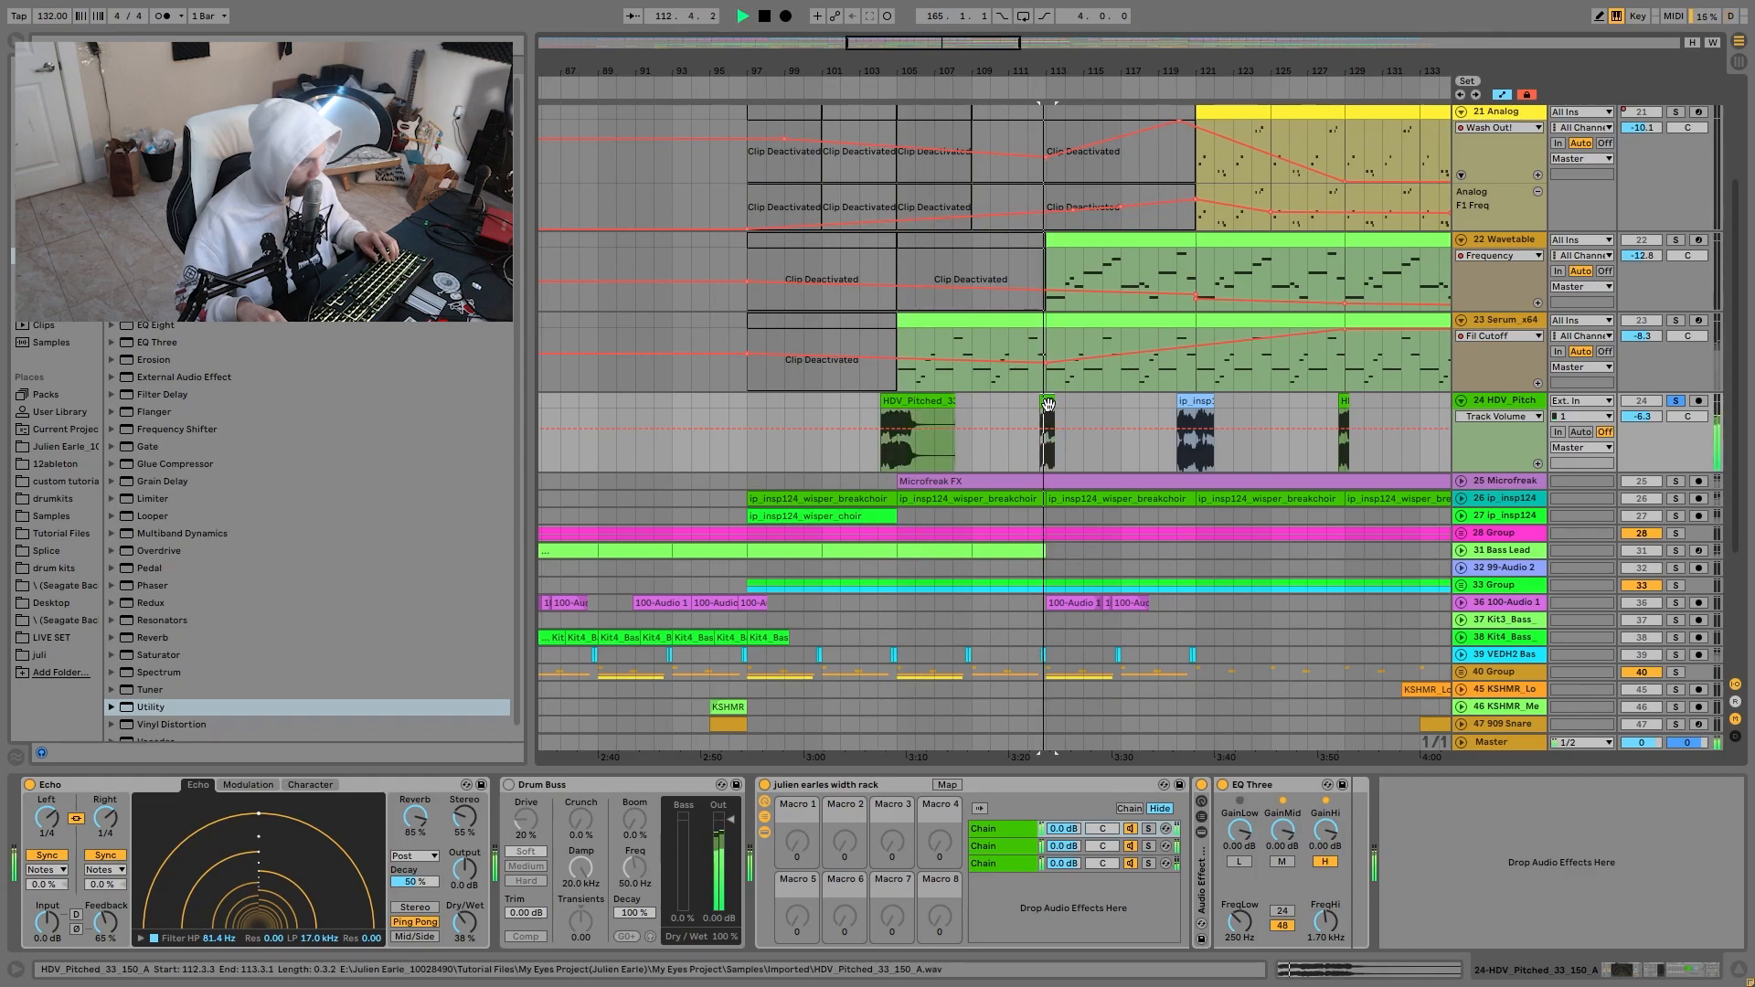
click(1188, 400)
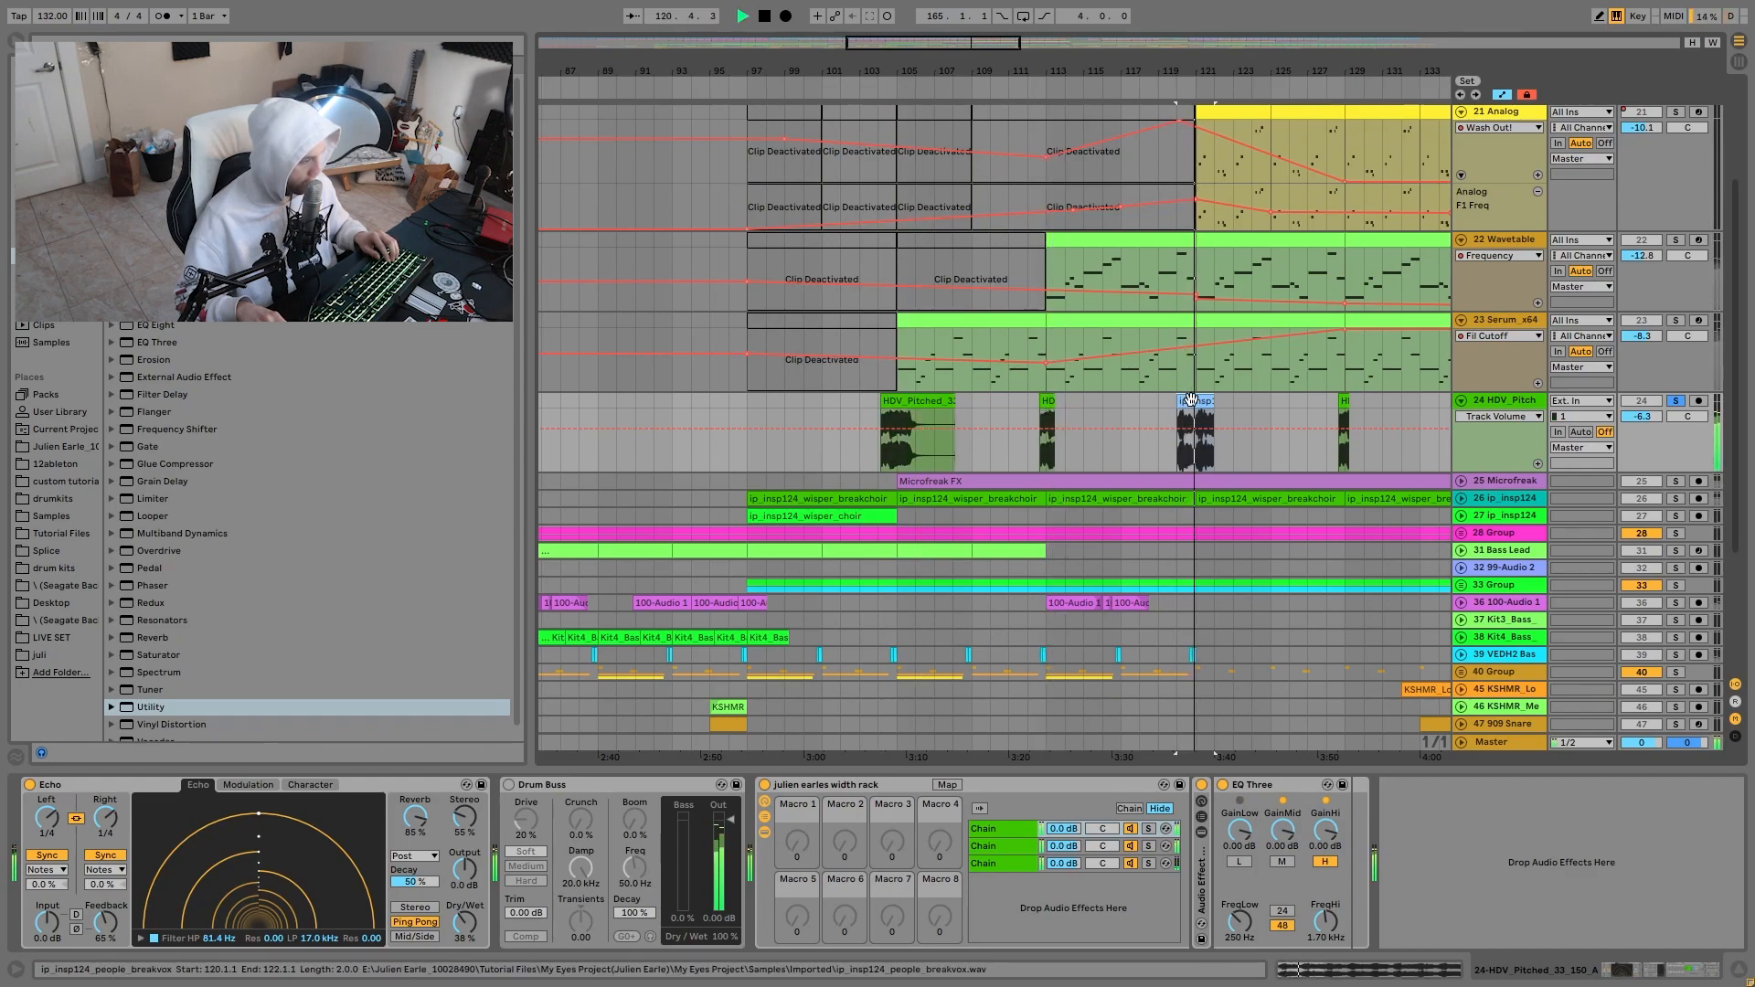
key(space)
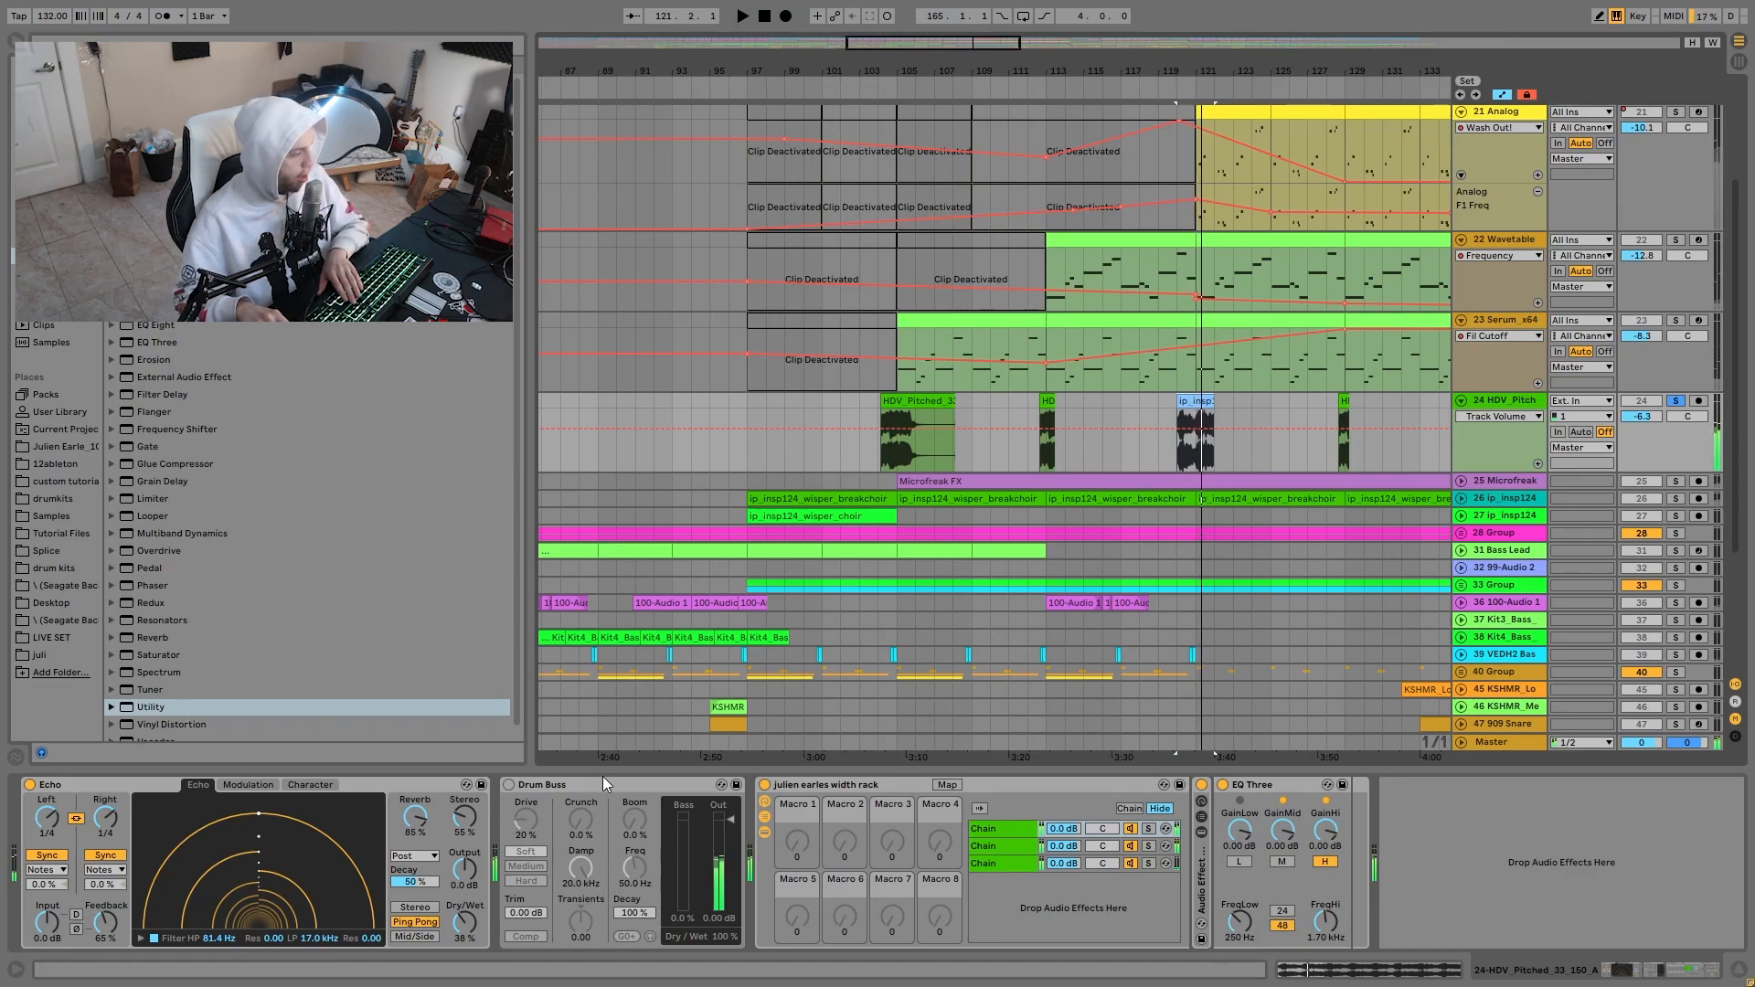
Delete the Drum Buss from the 24 HDV_Pitch track and play the track from bar 104.
click(601, 779)
key(Delete)
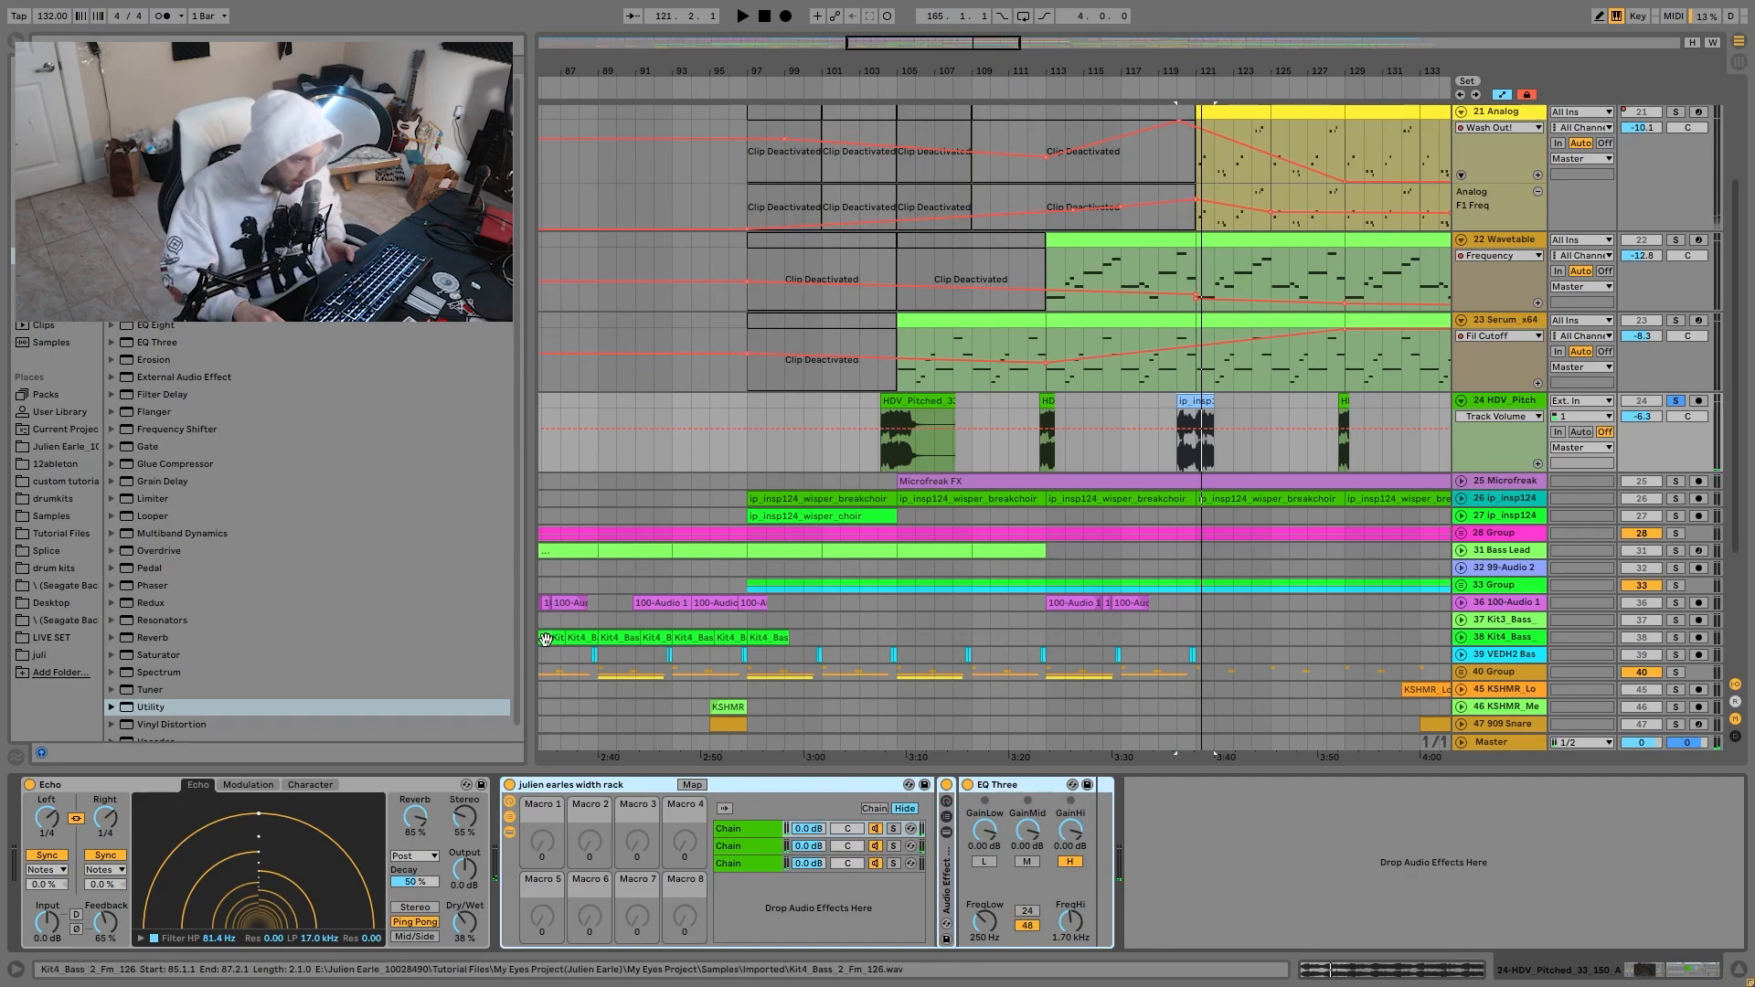
click(873, 413)
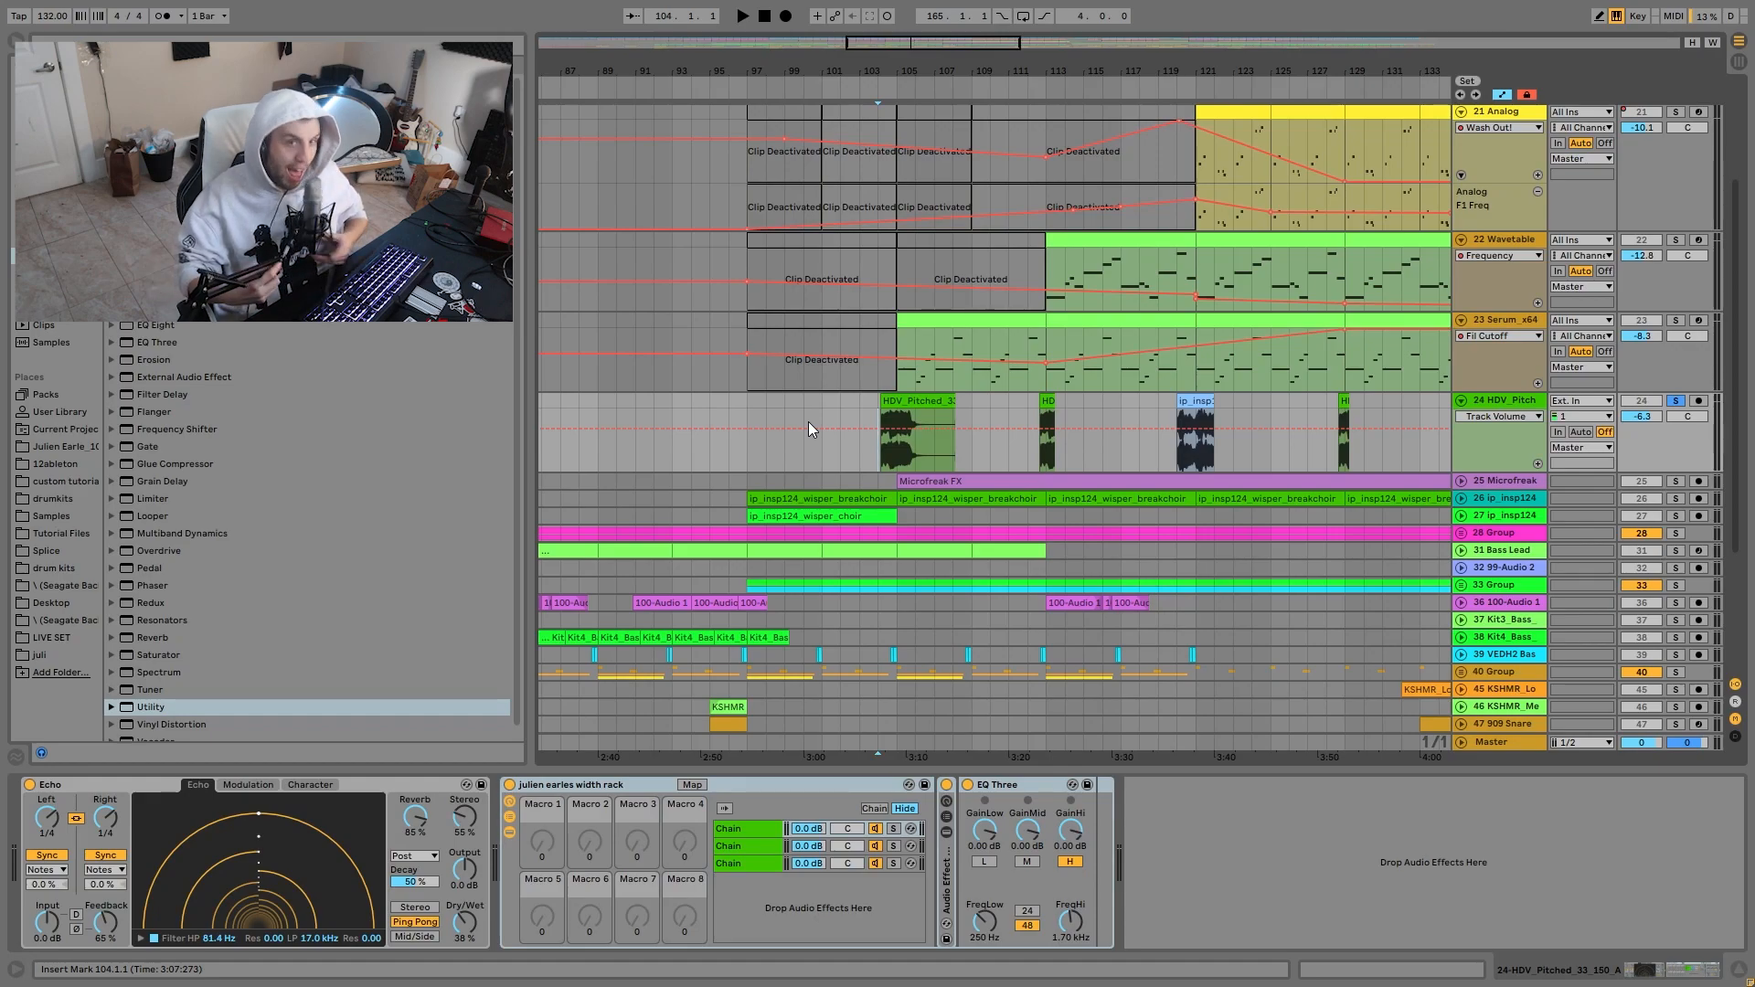
key(space)
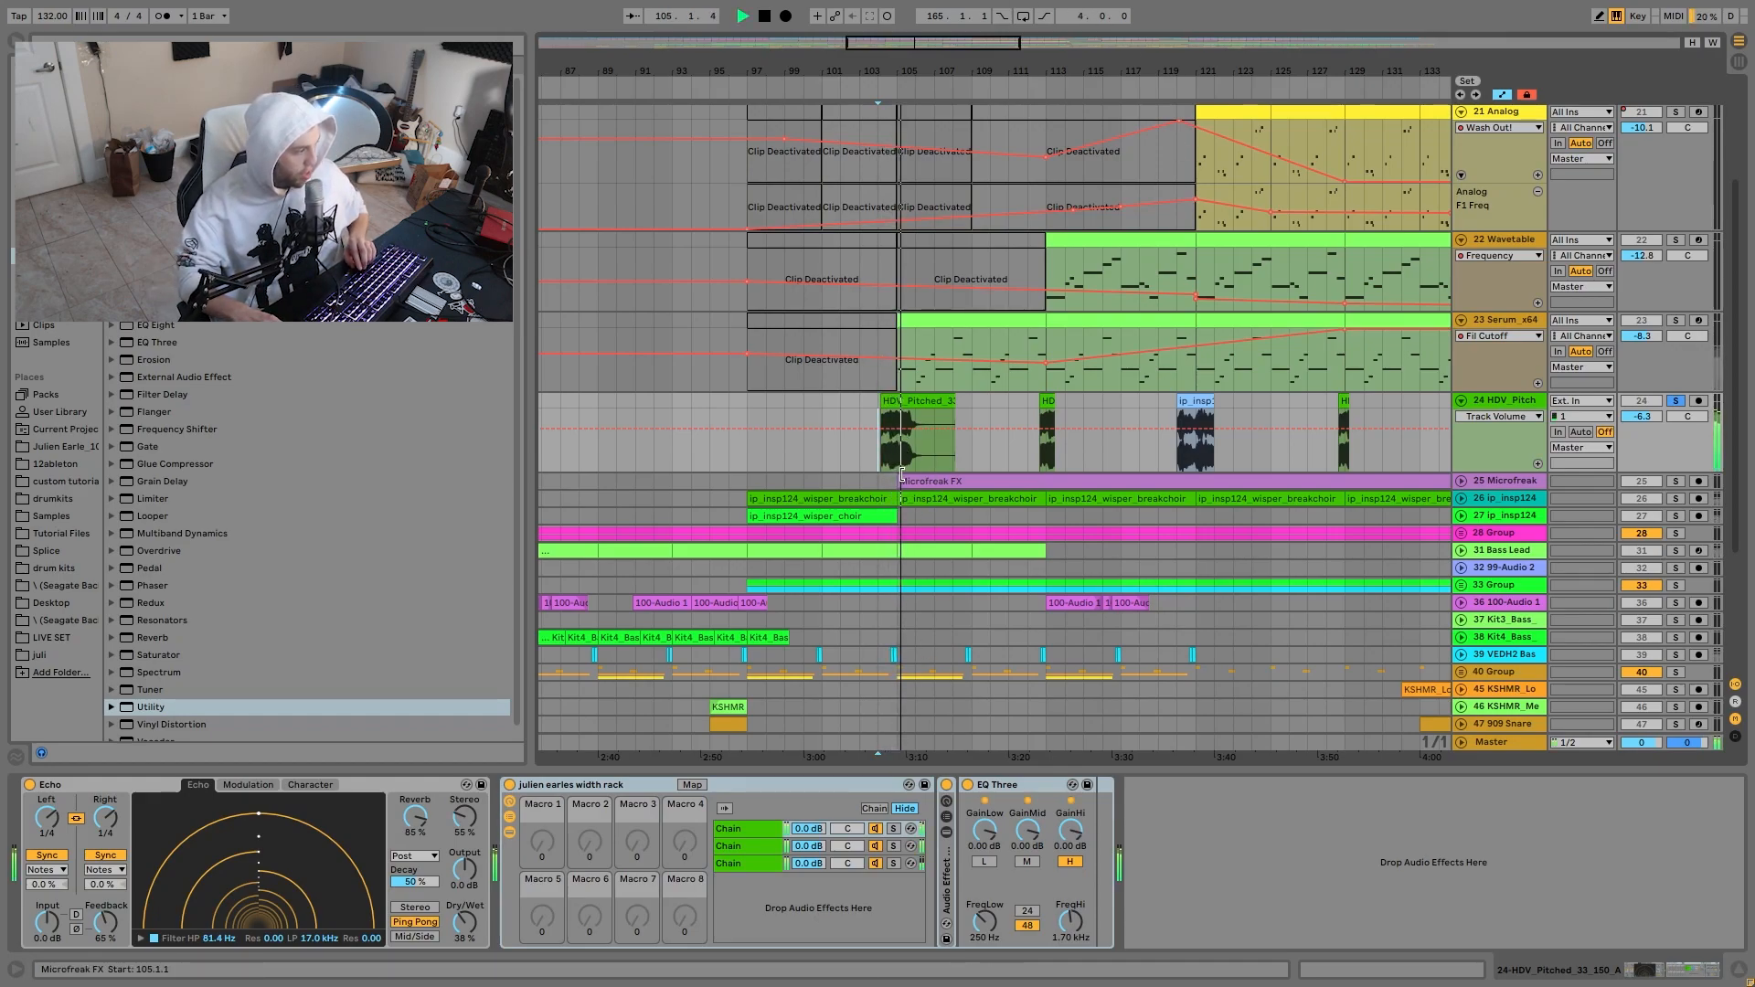
key(space)
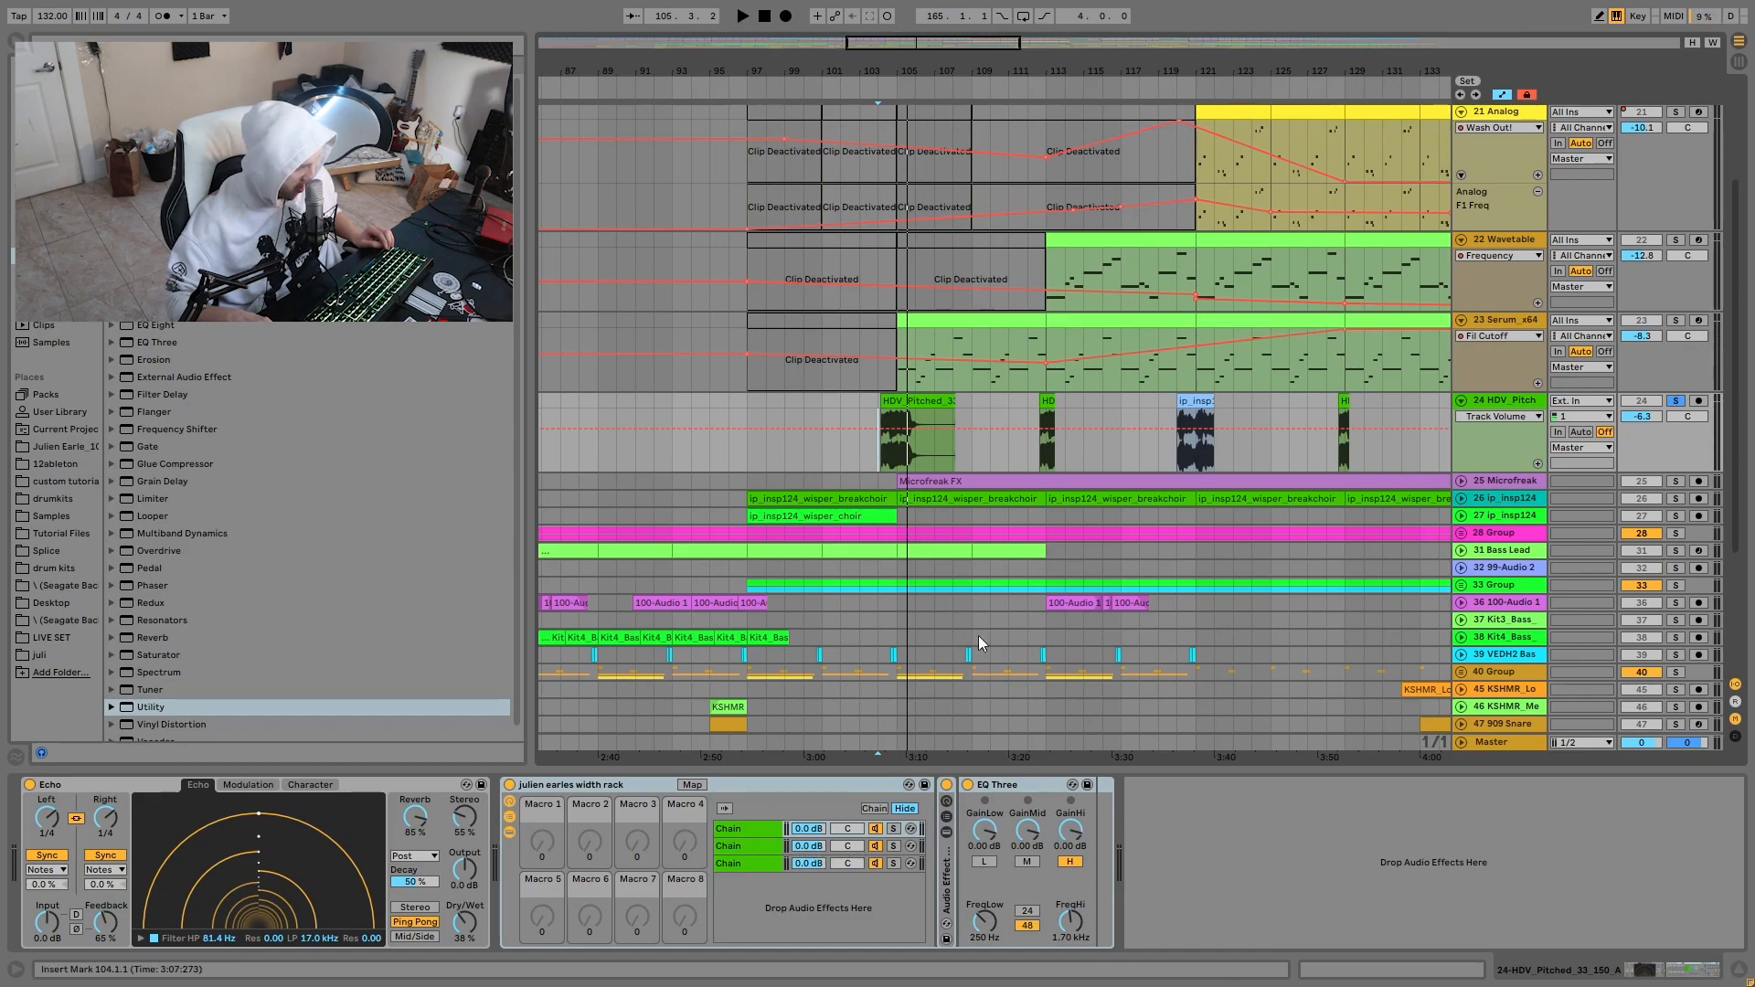
Solo and unfold 25 Microfreak FX and play its clip from bar 105.
drag(861, 73, 861, 19)
click(1461, 482)
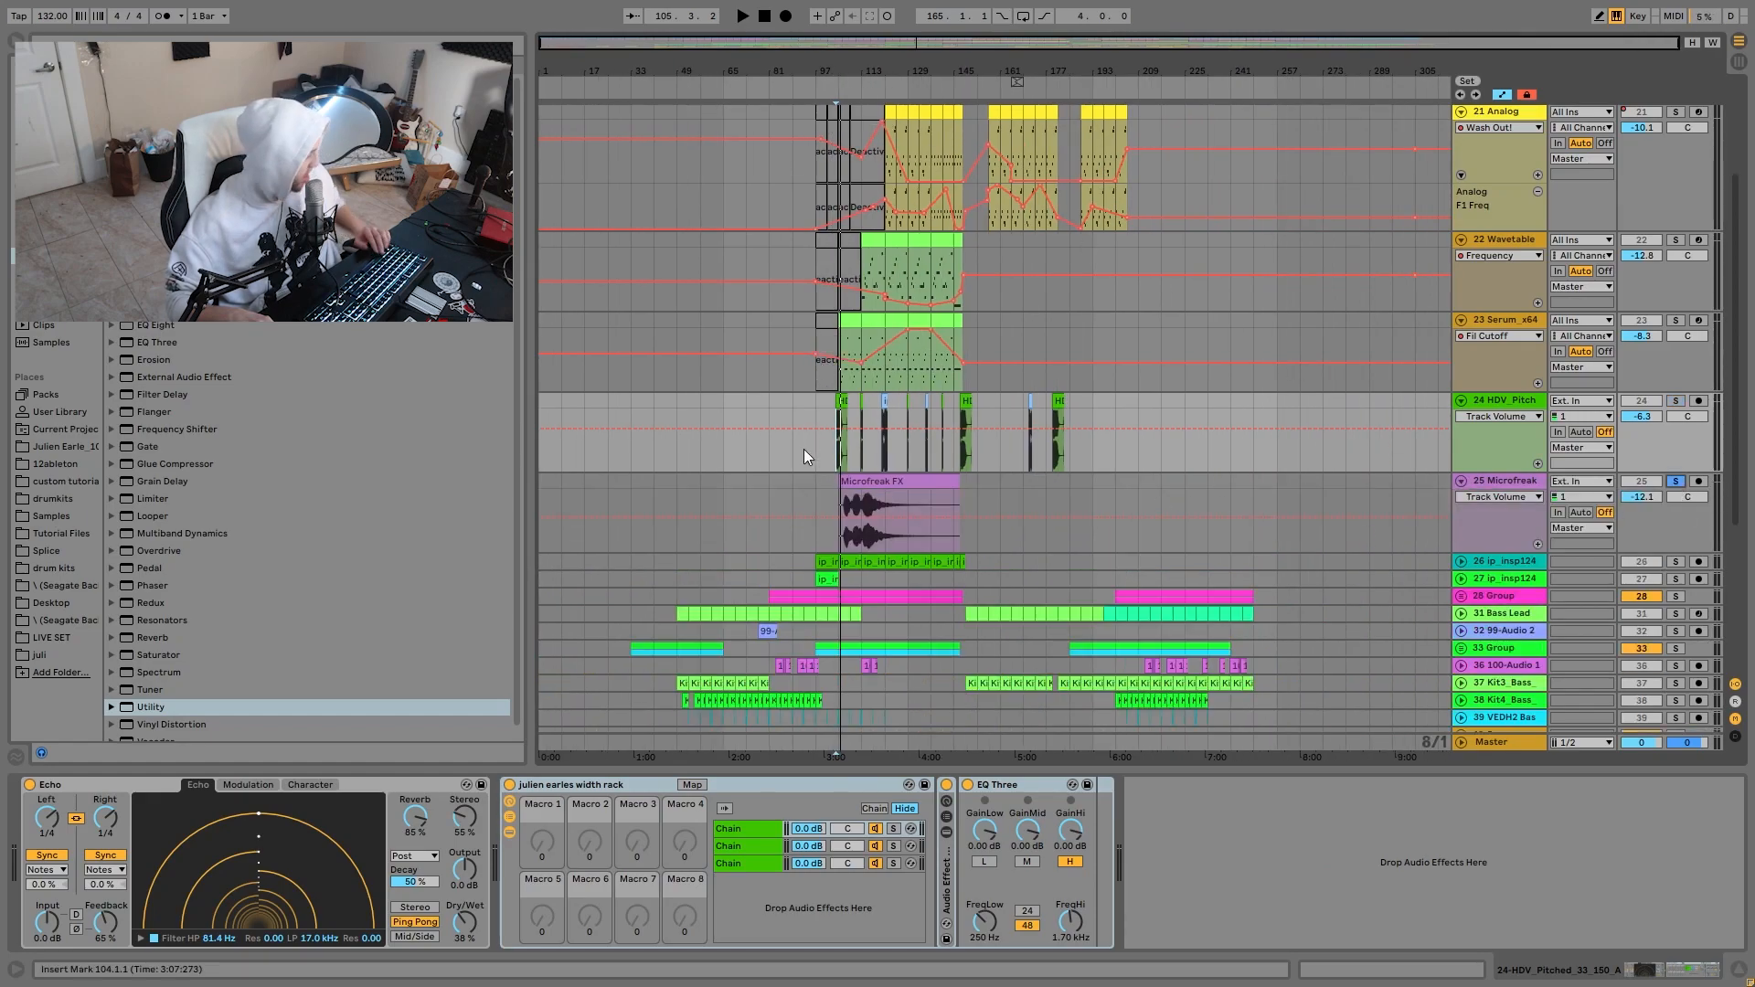
click(905, 479)
key(space)
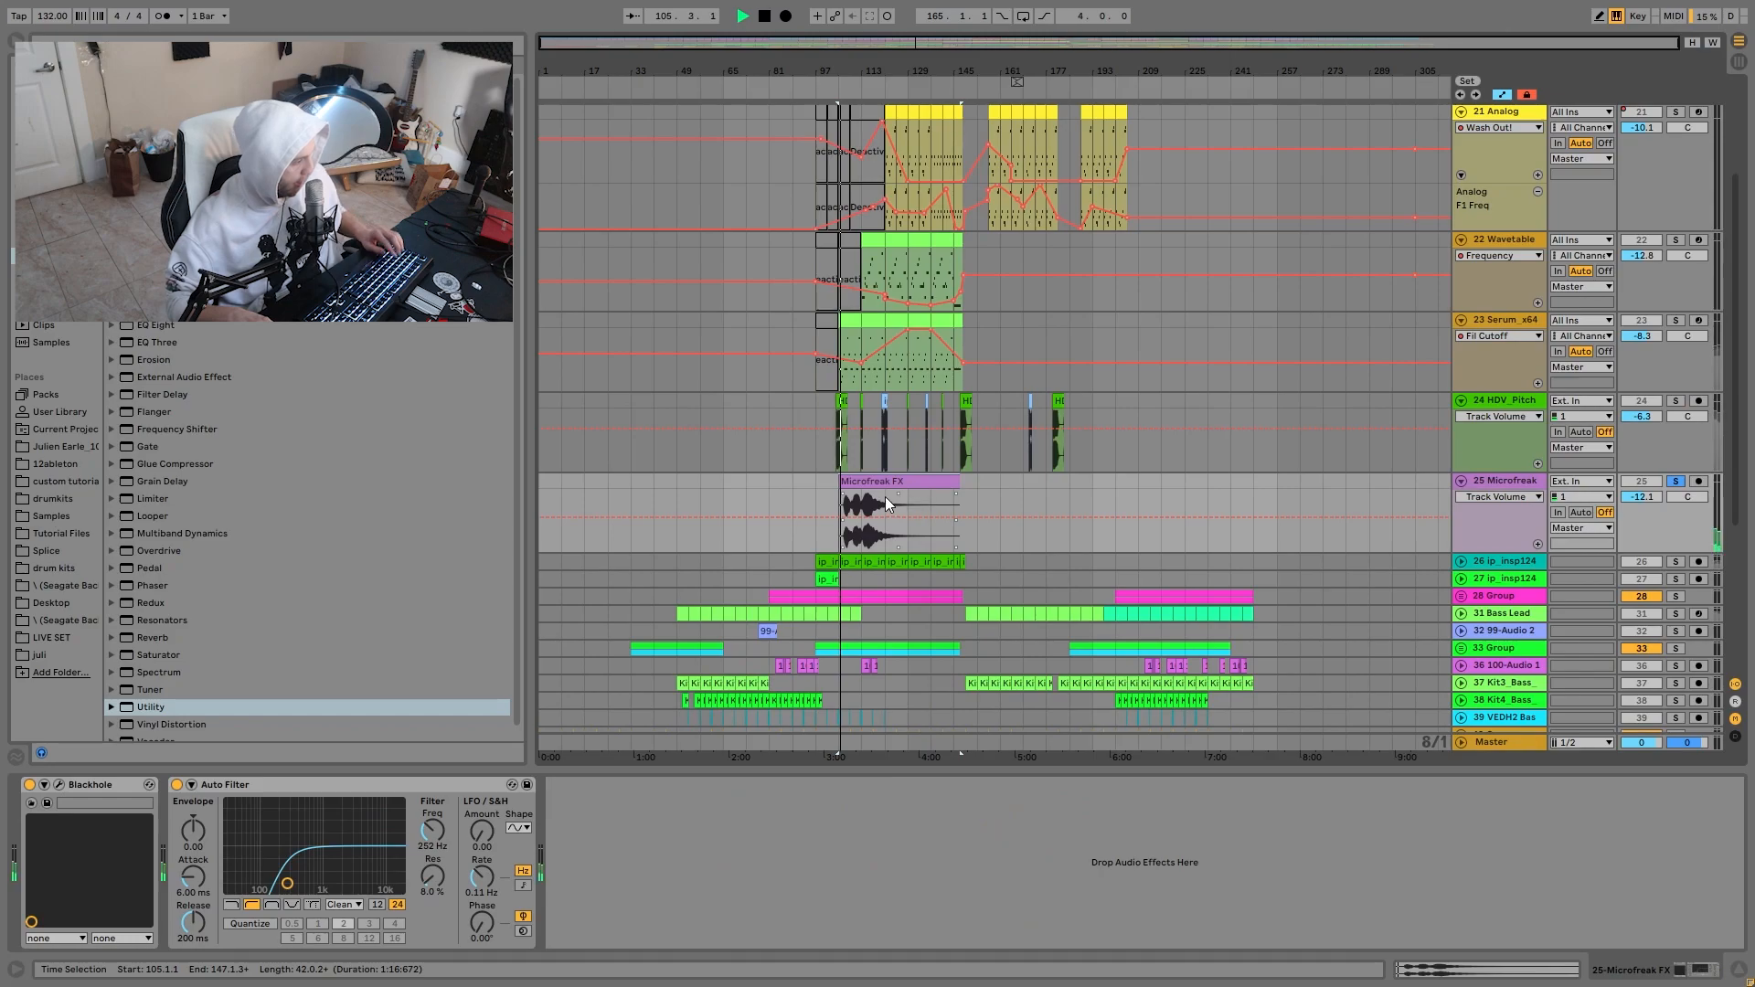
Play 25 Microfreak FX from bar 111 and open its Blackhole plug-in to view the reverb settings.
mouse_move(843, 71)
mouse_down()
mouse_move(842, 179)
mouse_move(871, 69)
mouse_up()
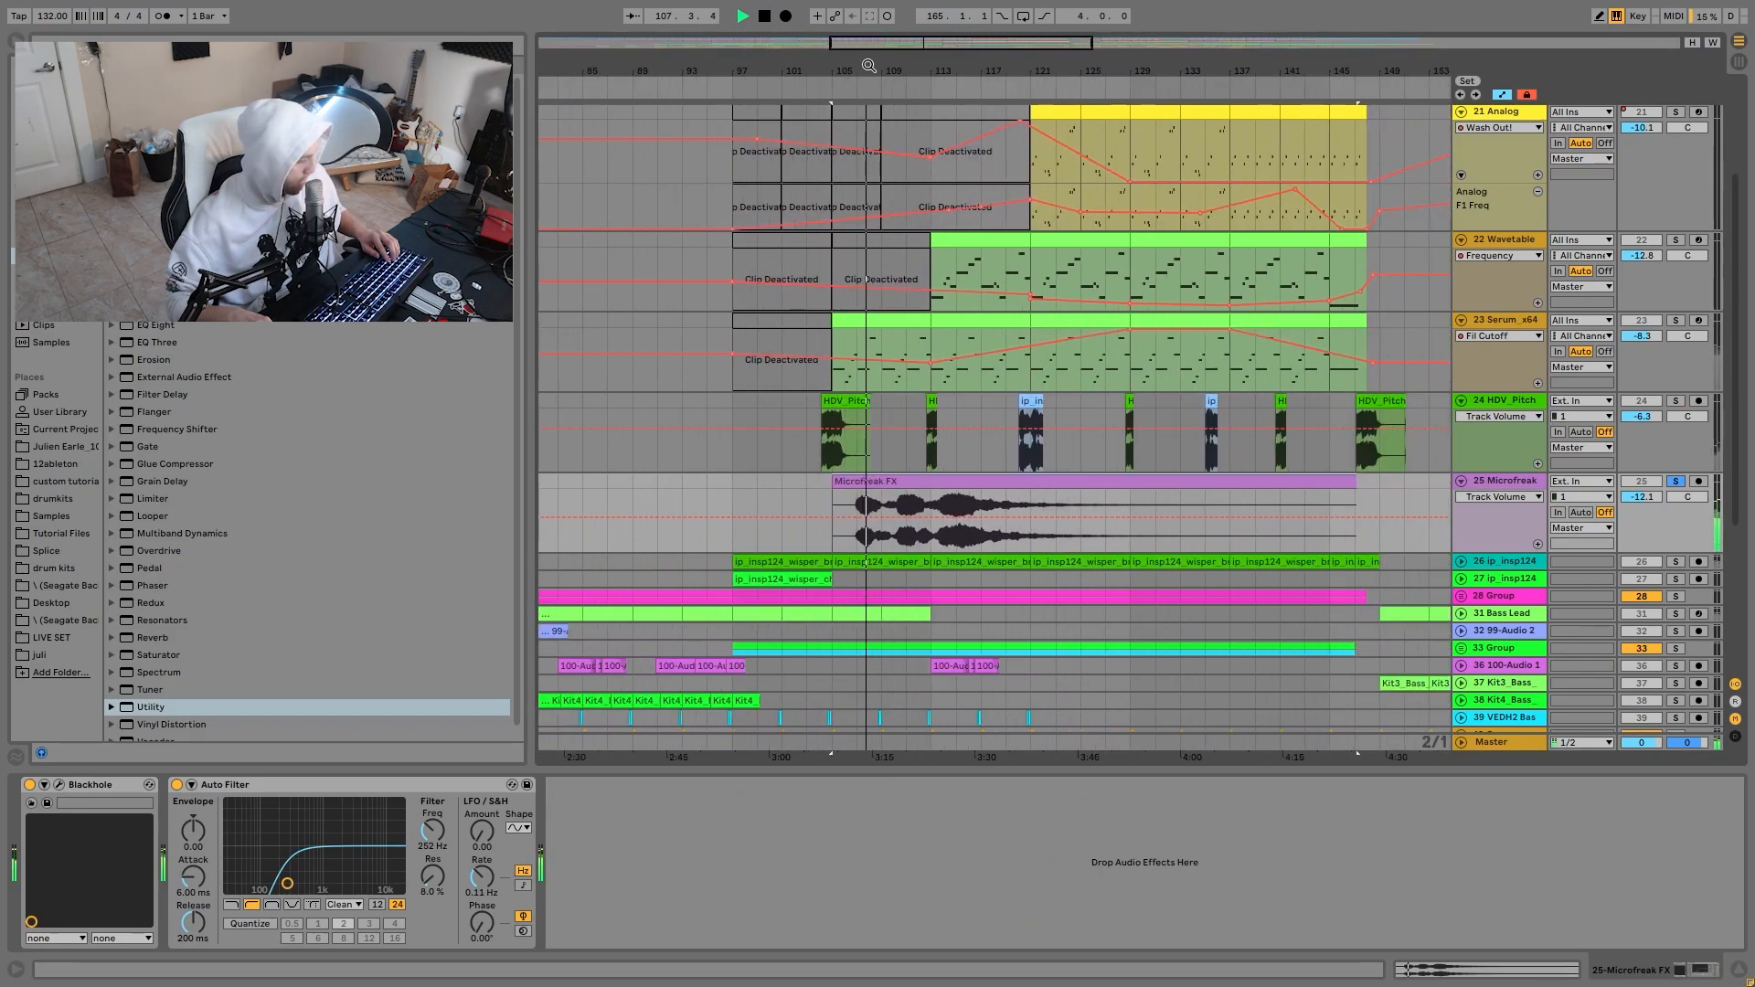
click(906, 541)
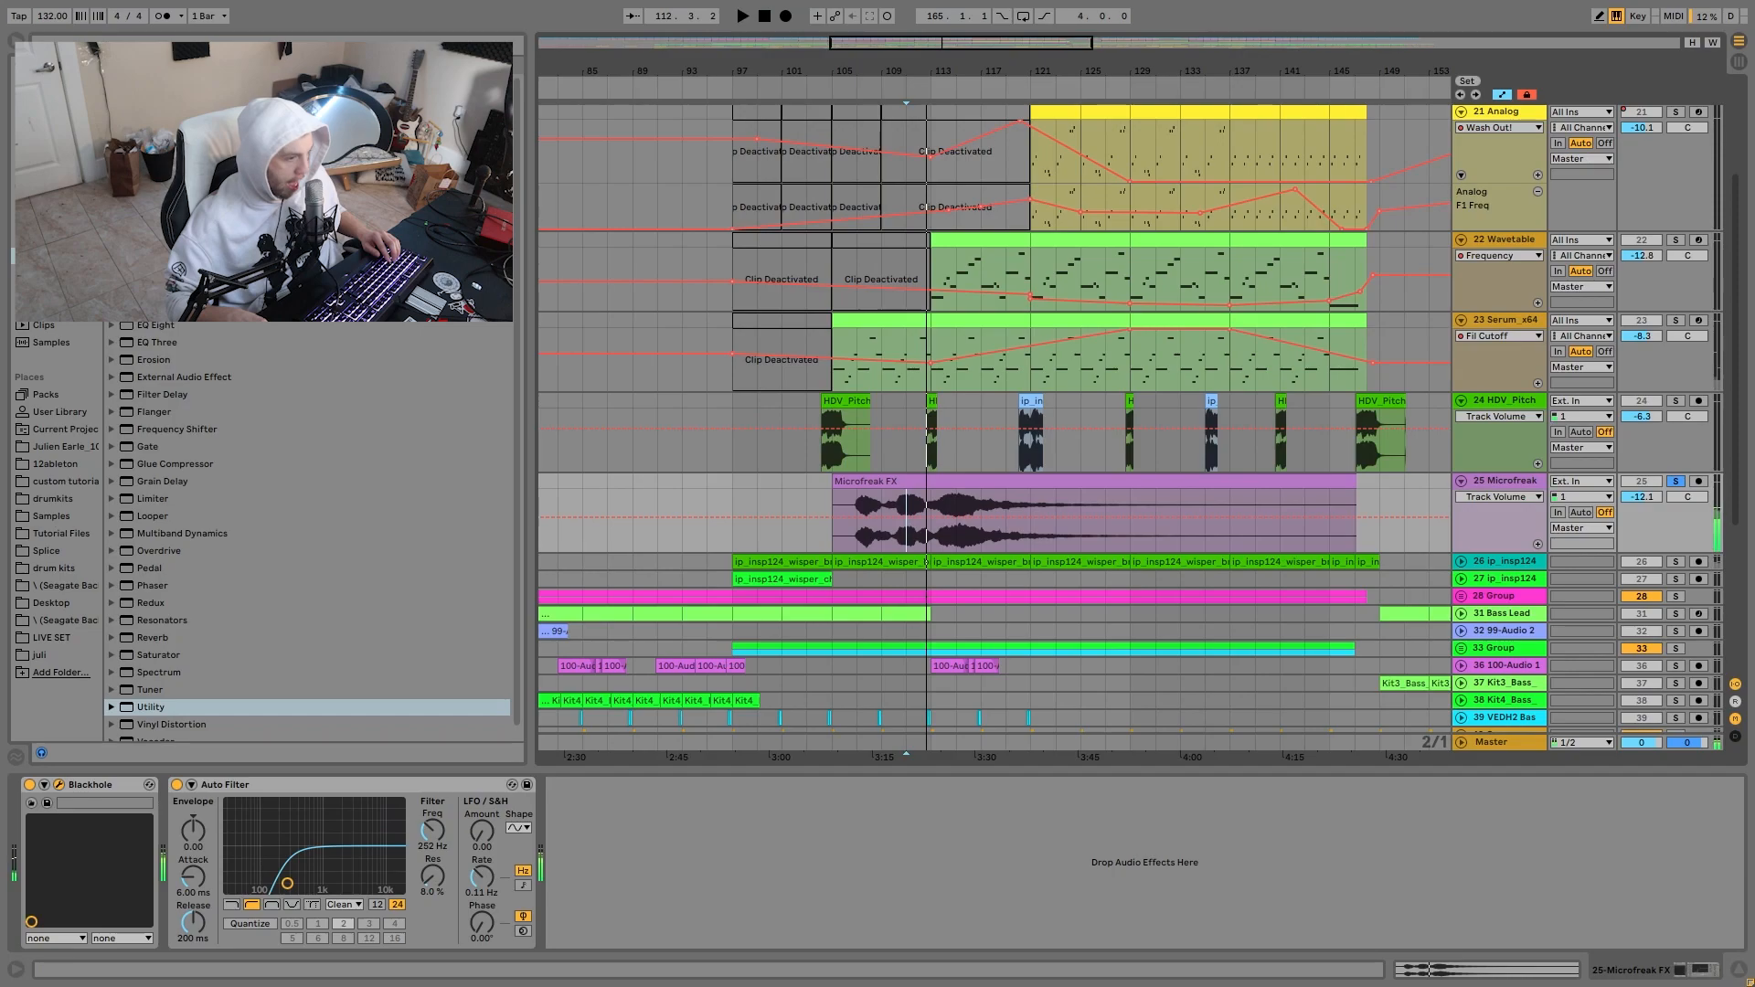
drag(1753, 178, 1016, 143)
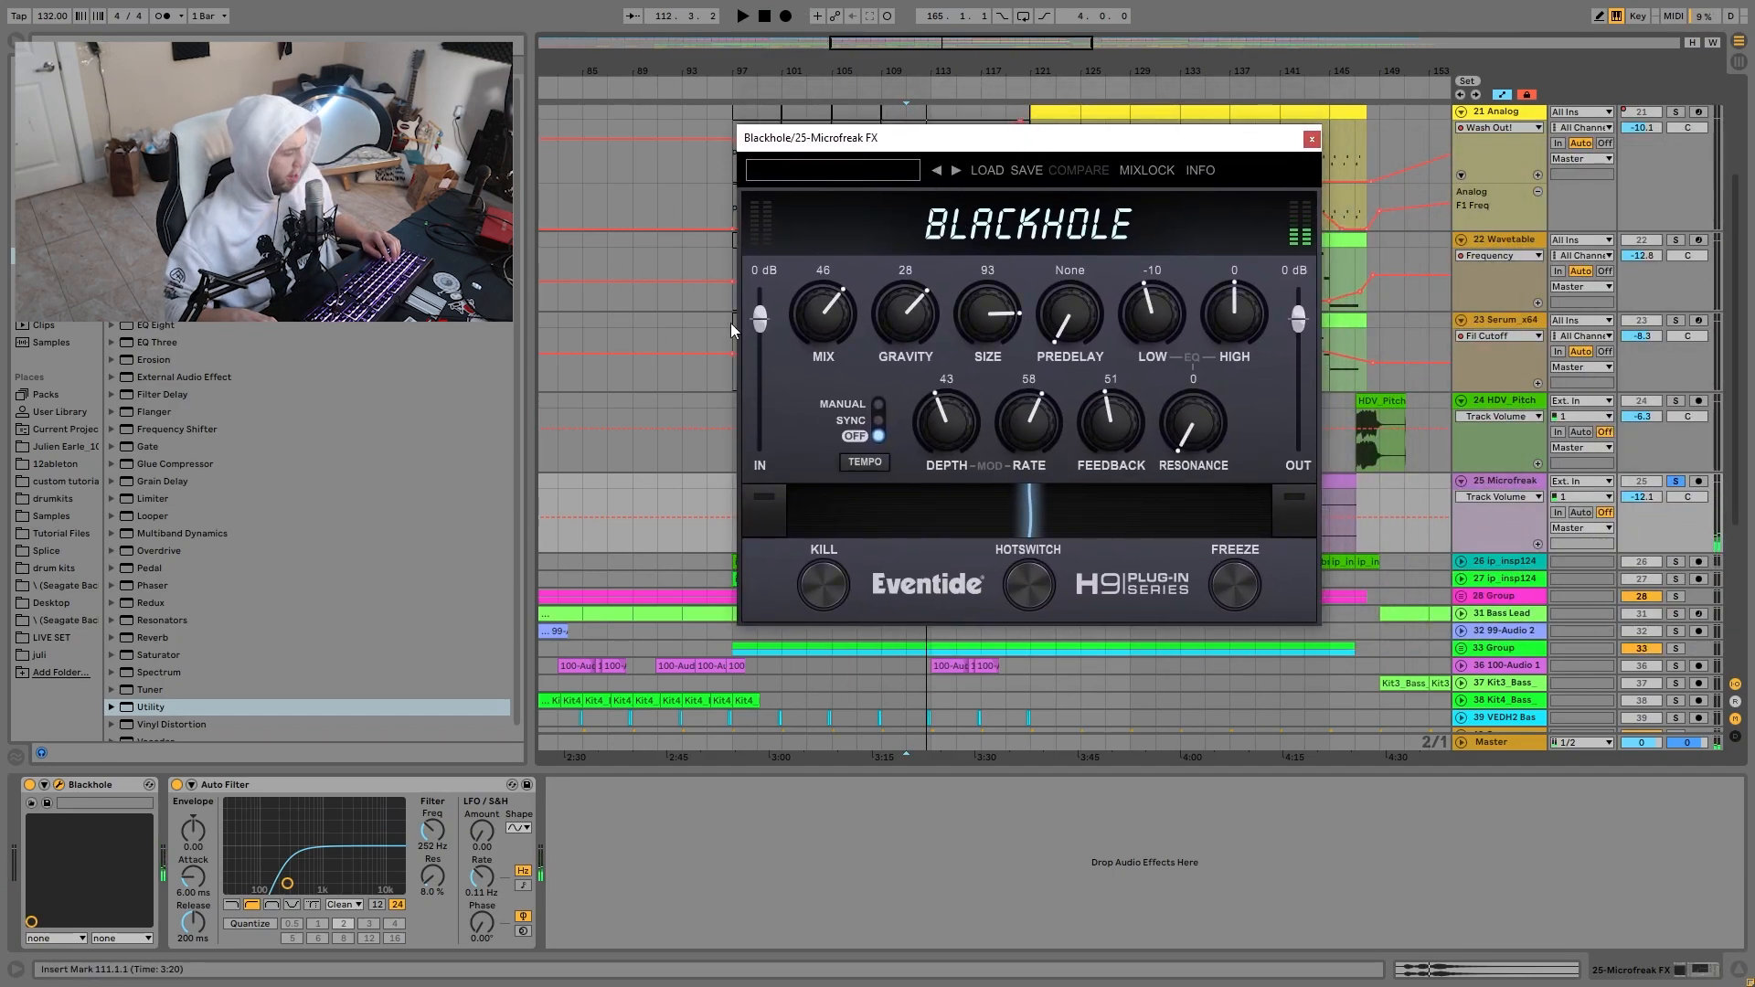
Play 25 Microfreak FX up to bar 115 while viewing its Blackhole reverb, and close the plug-in window.
key(space)
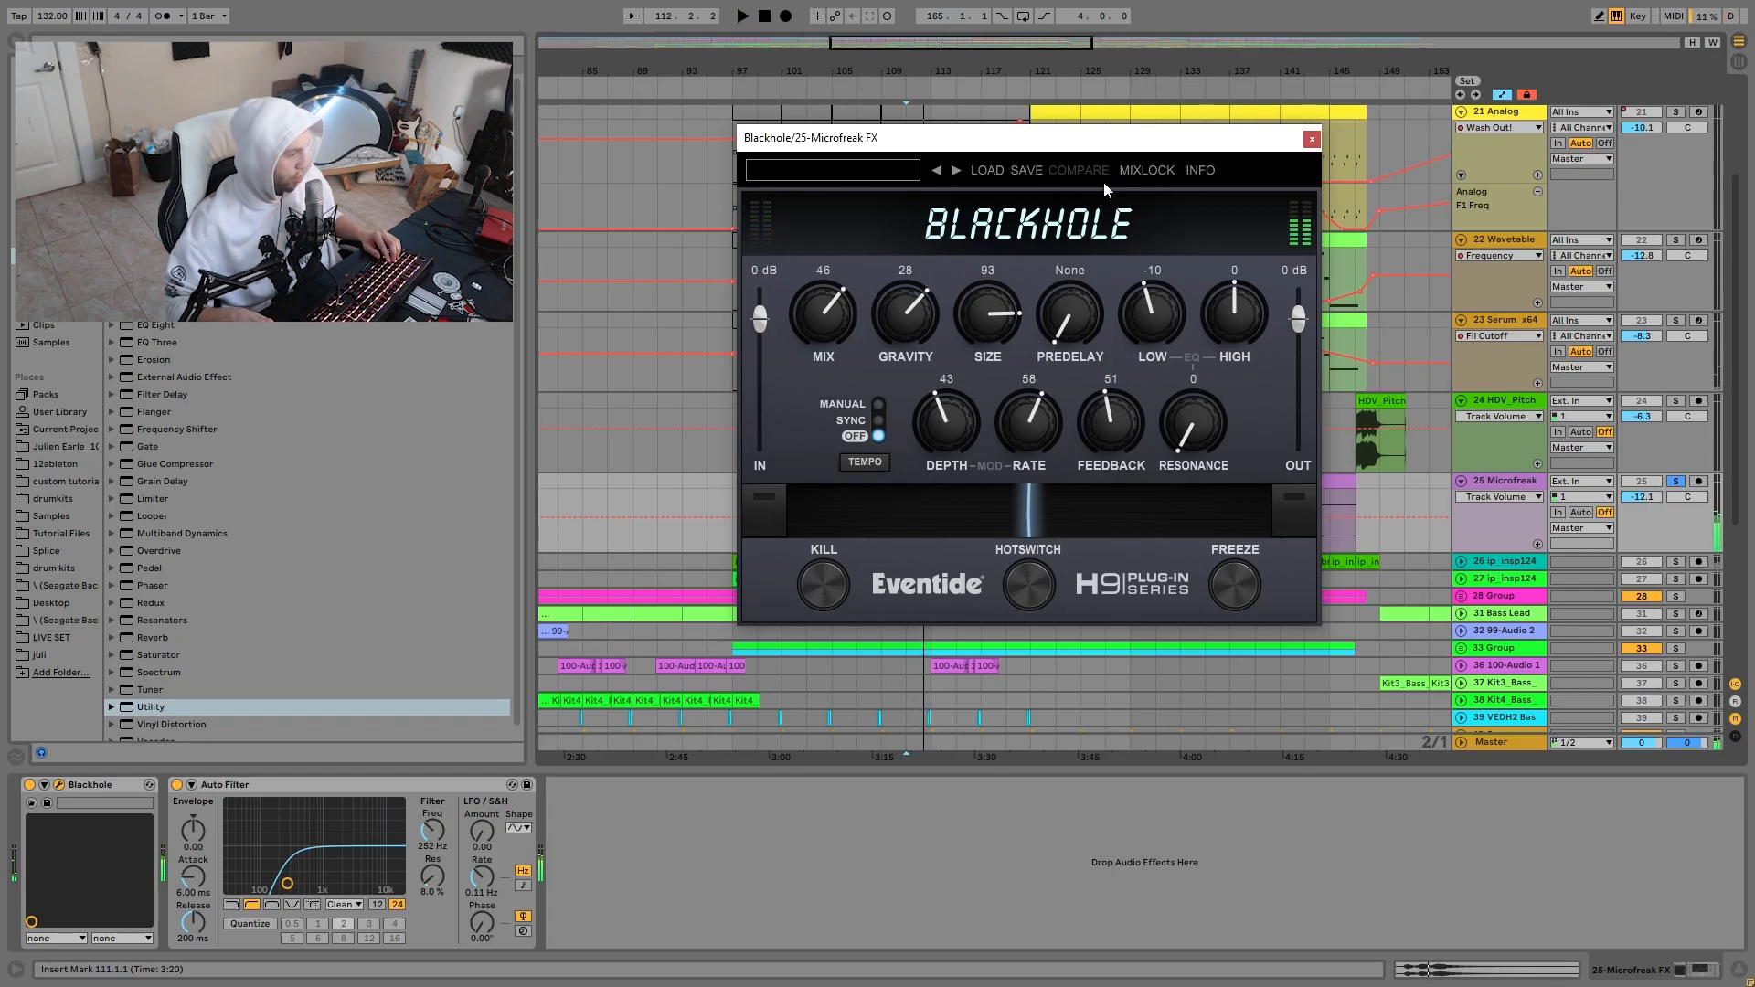
key(space)
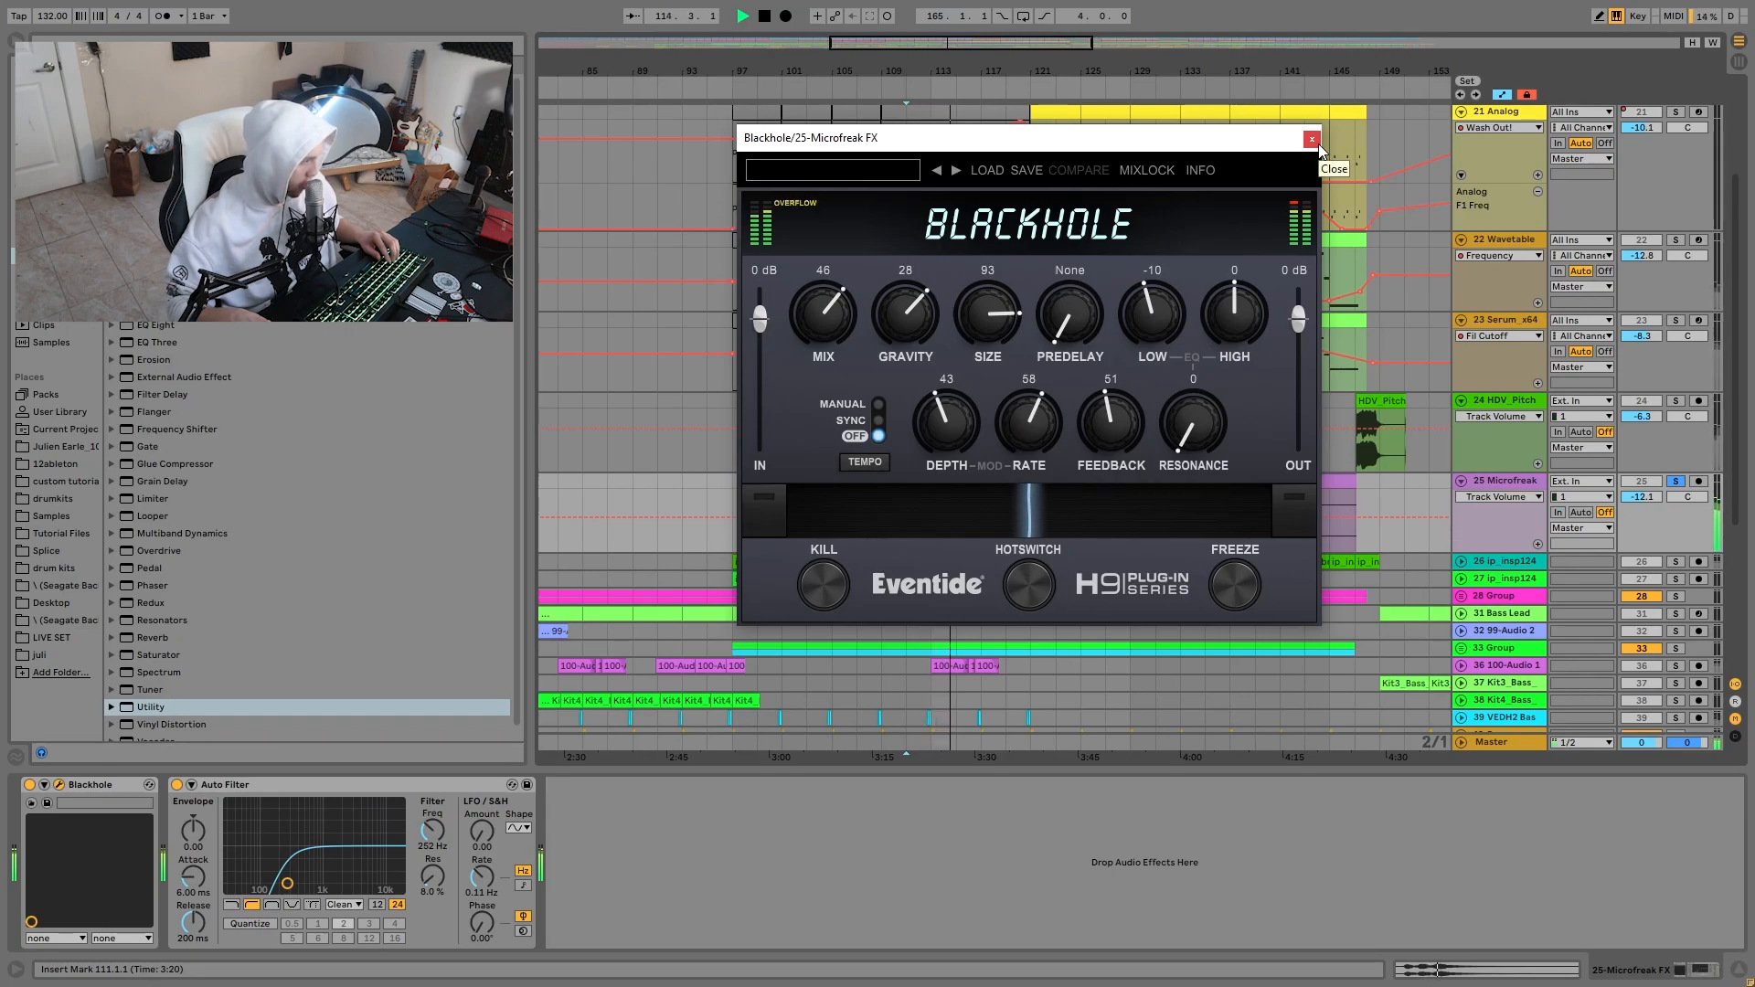
key(space)
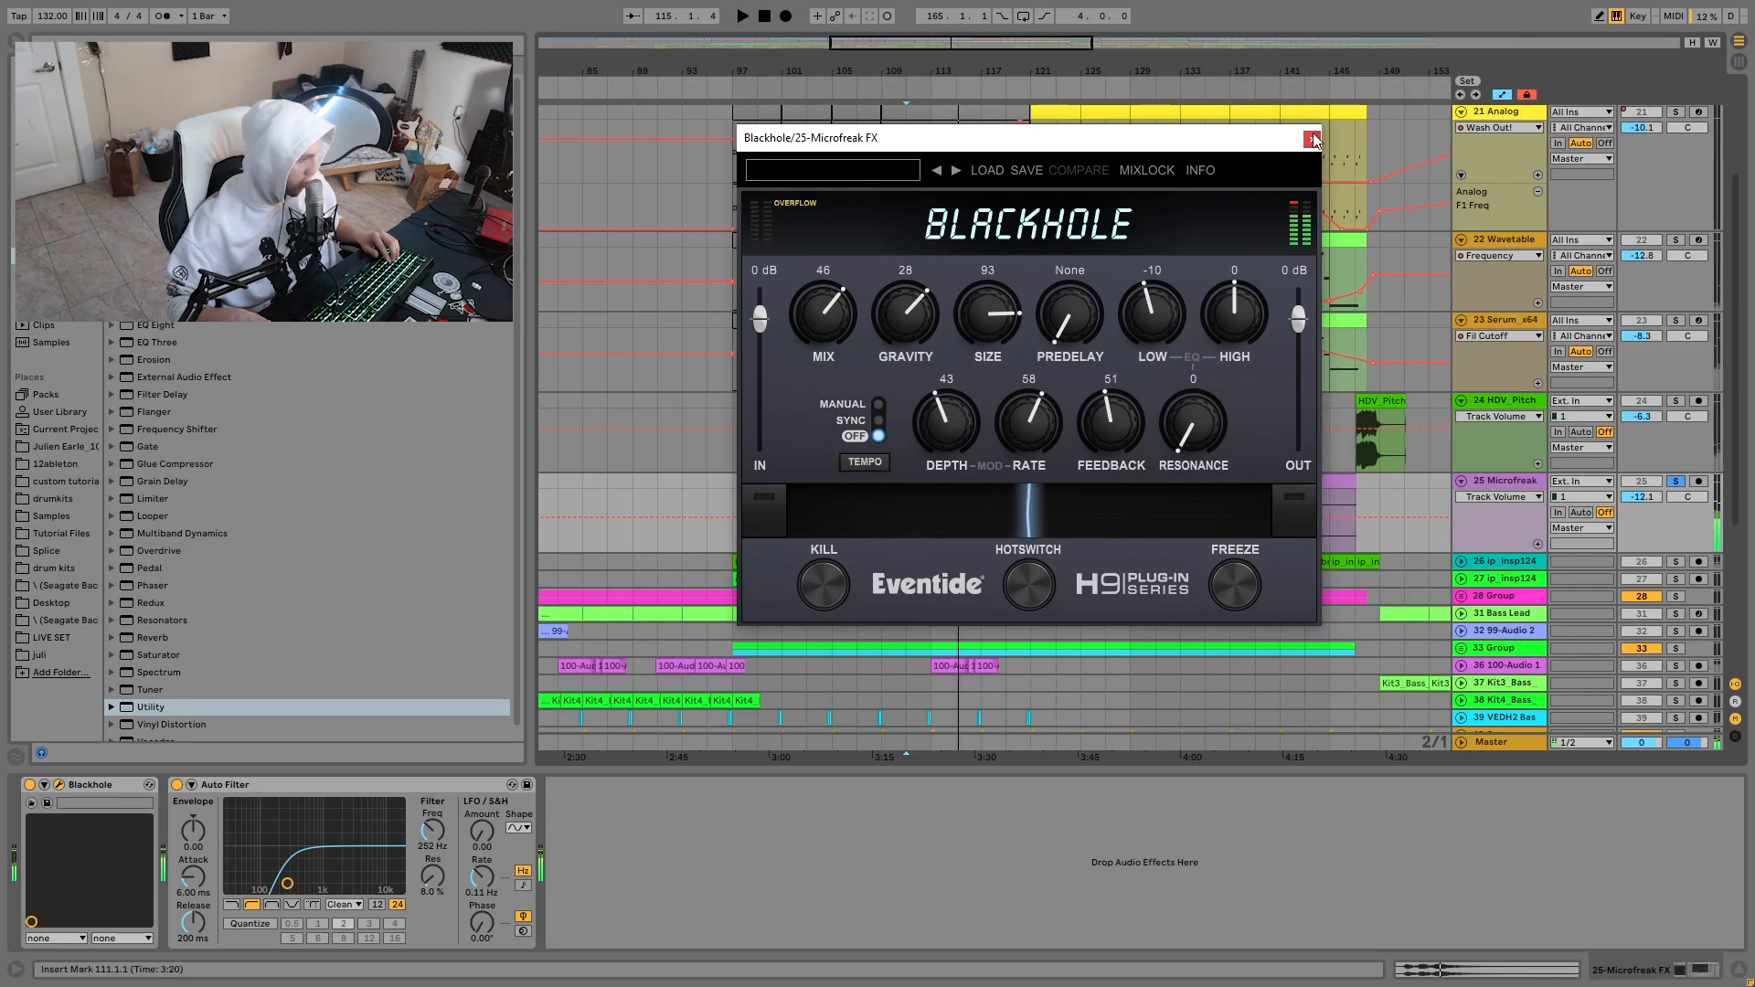
click(1311, 140)
Open the Microfreak FX clip's sample settings, play it from bar 105 and return to the track's device chain.
double_click(901, 477)
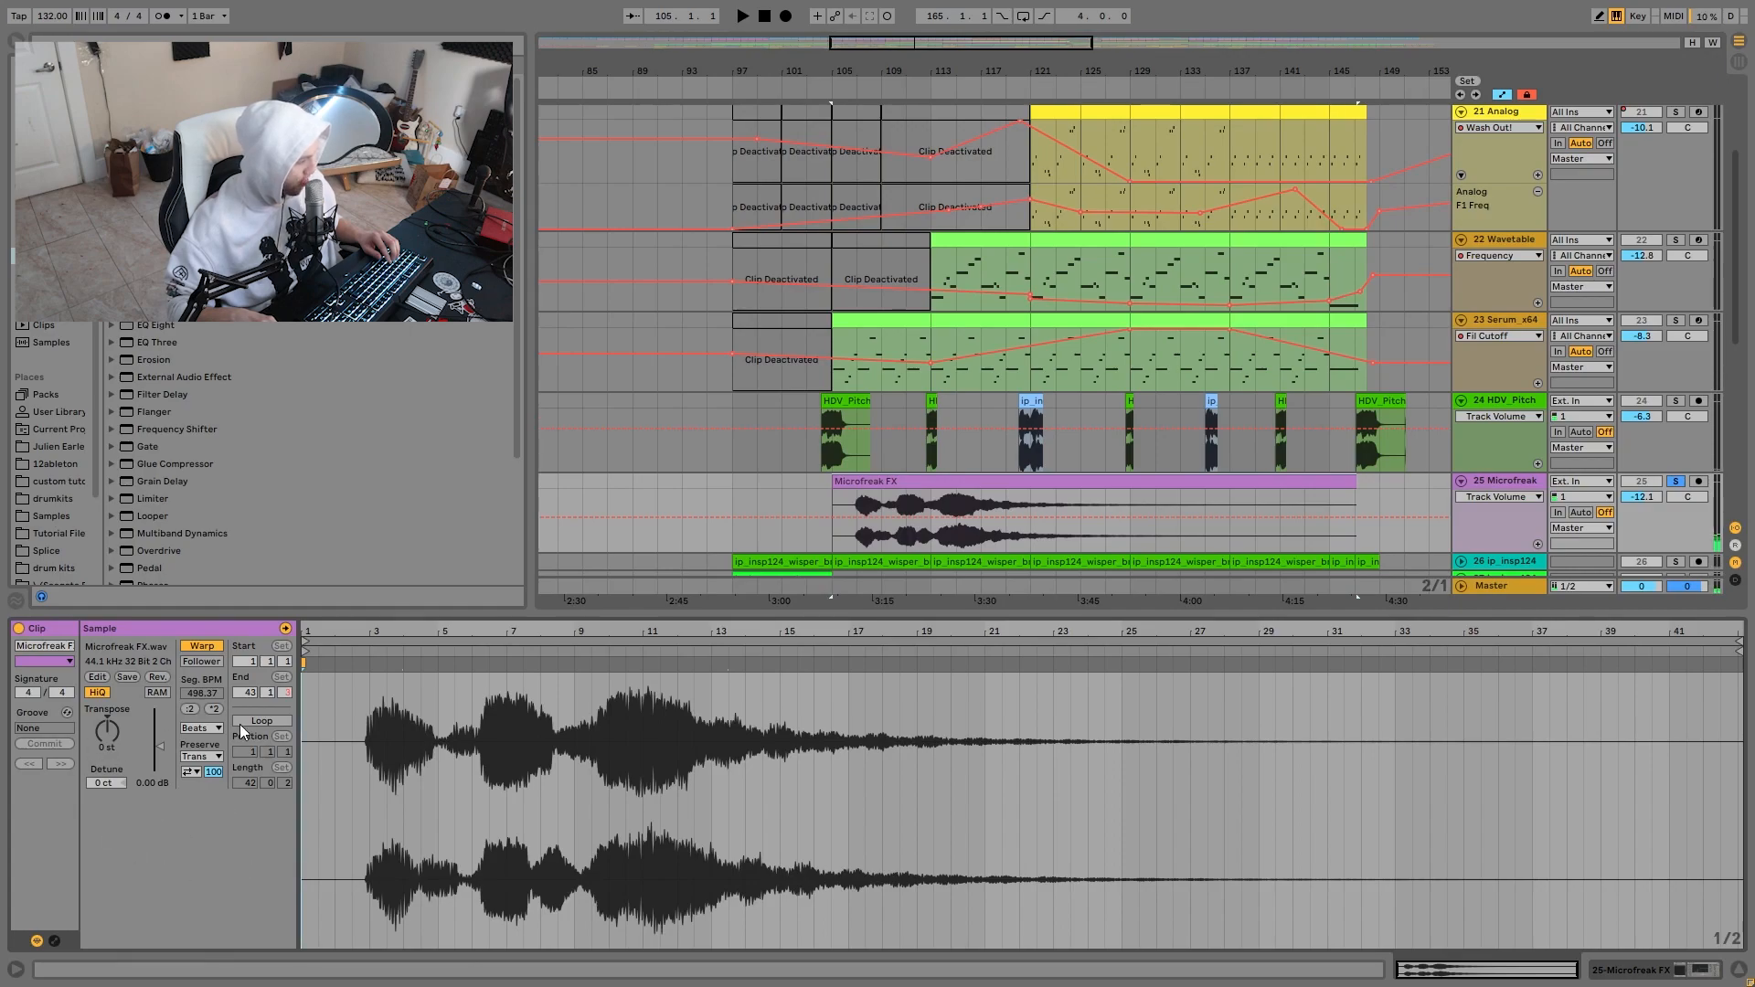
click(215, 711)
click(191, 709)
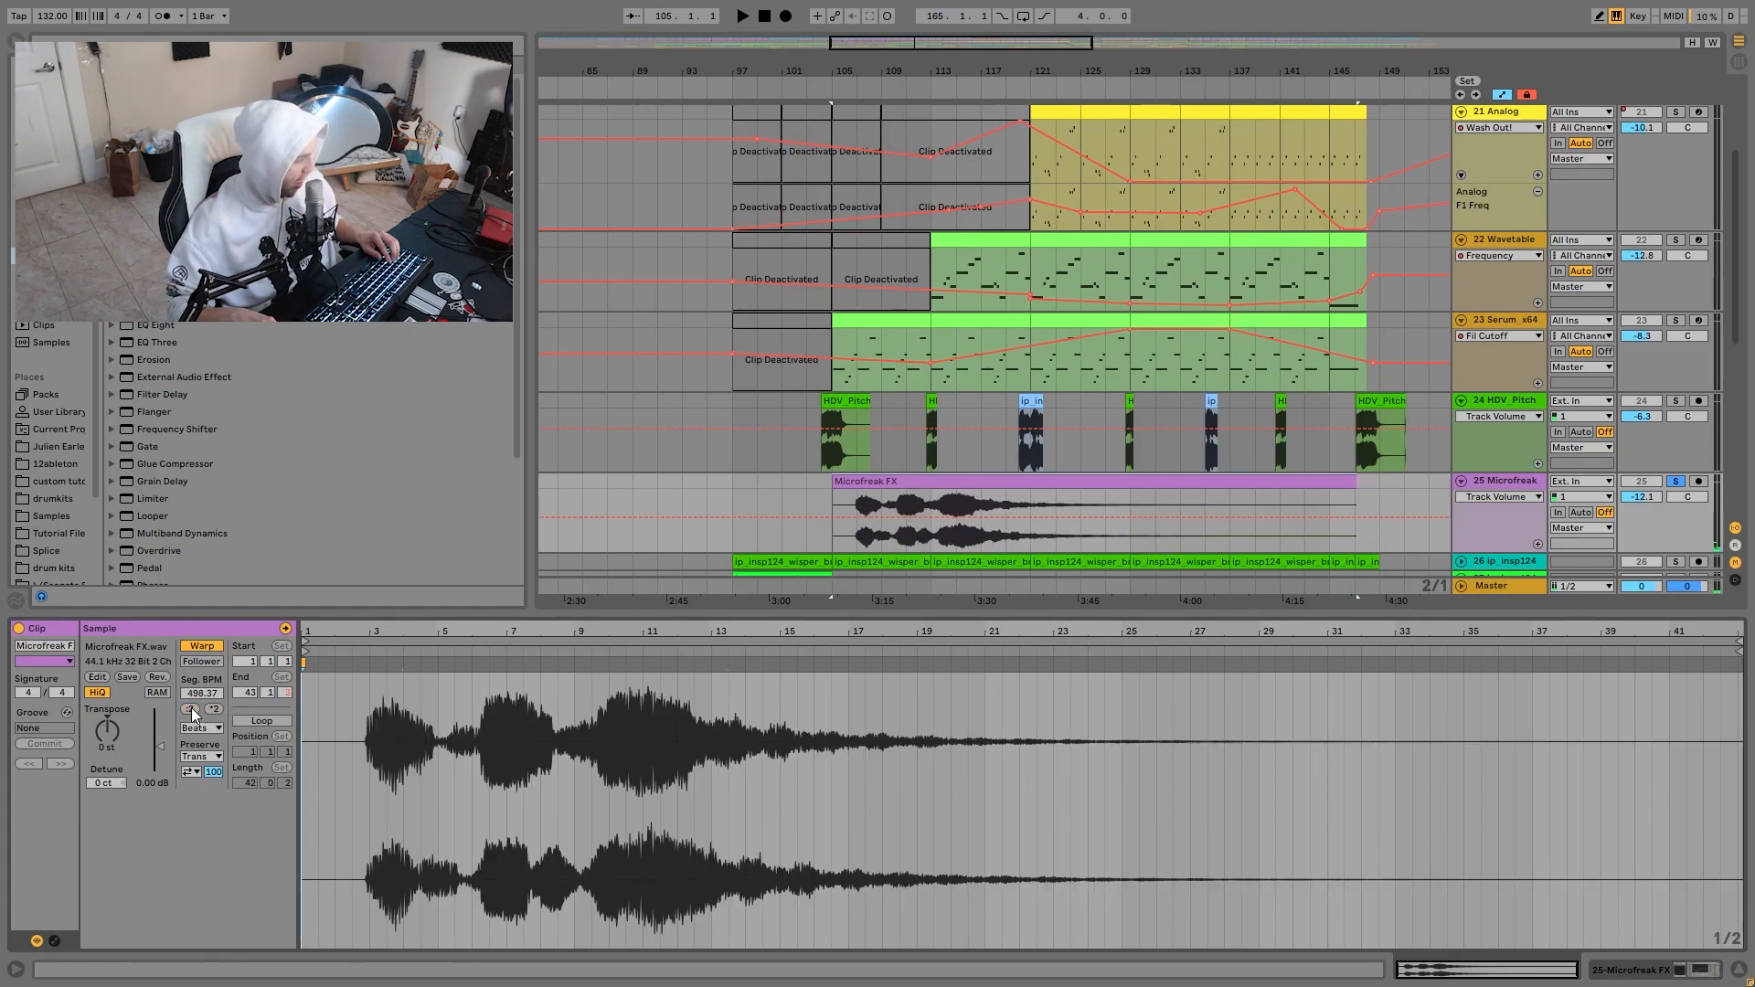
key(space)
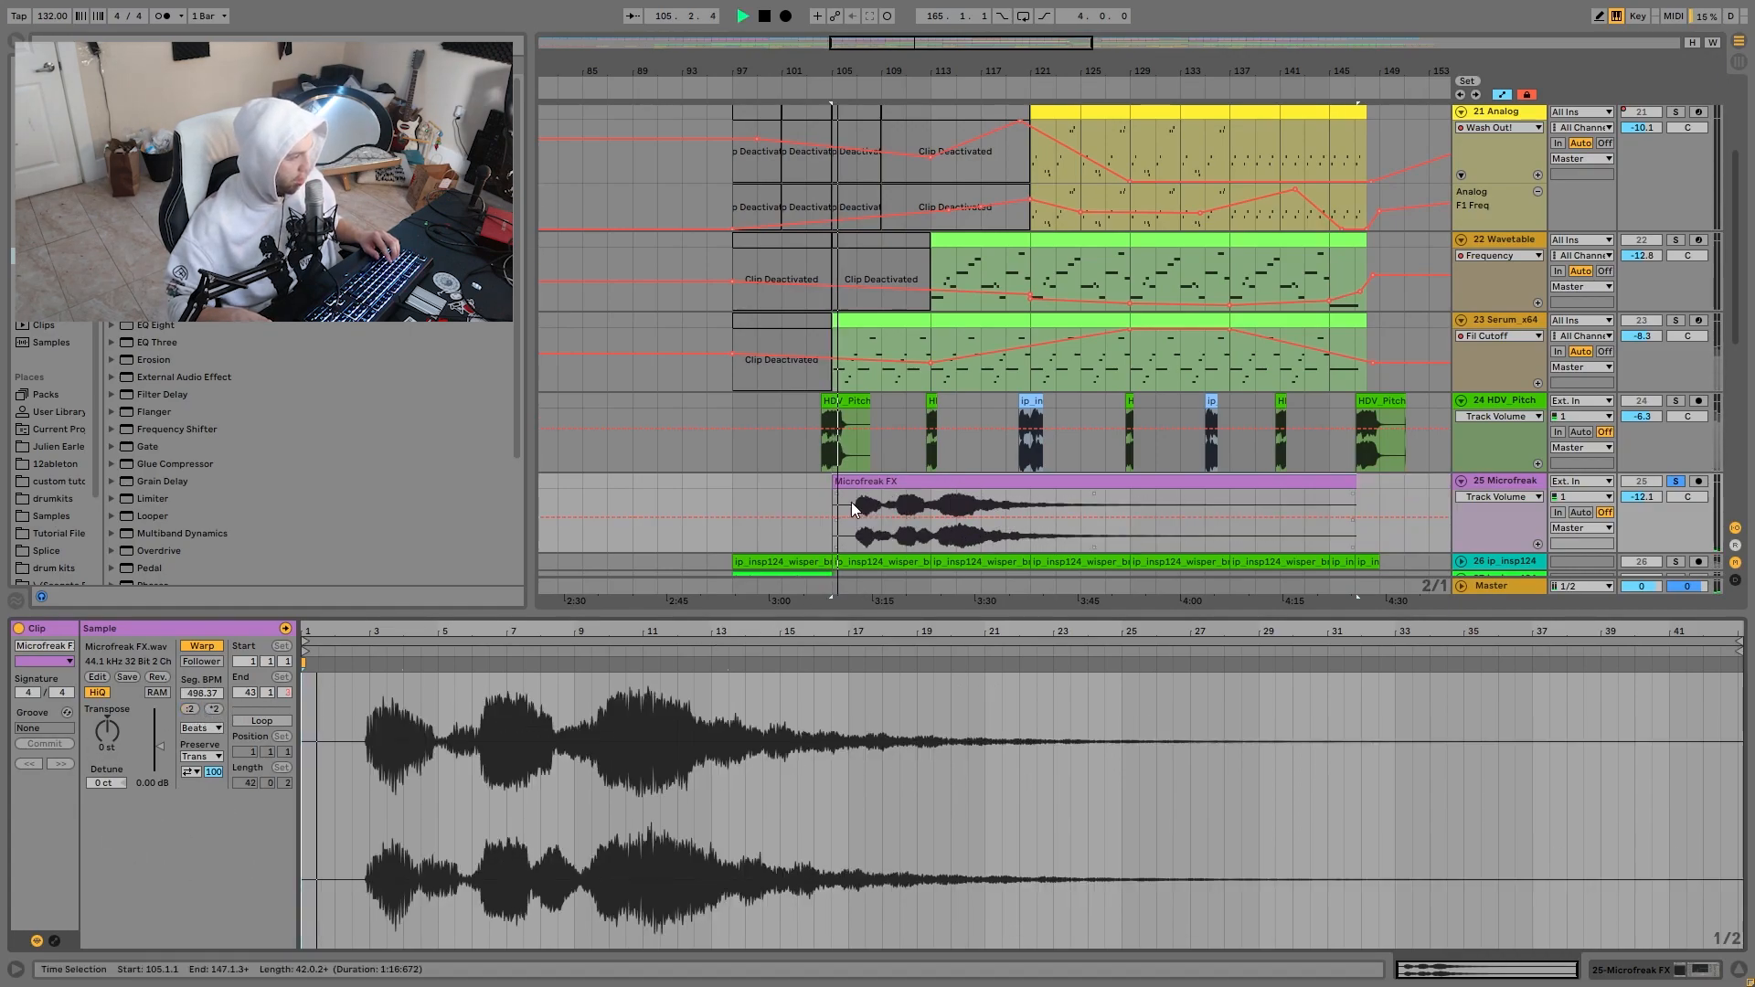
click(1511, 481)
key(space)
double_click(1512, 481)
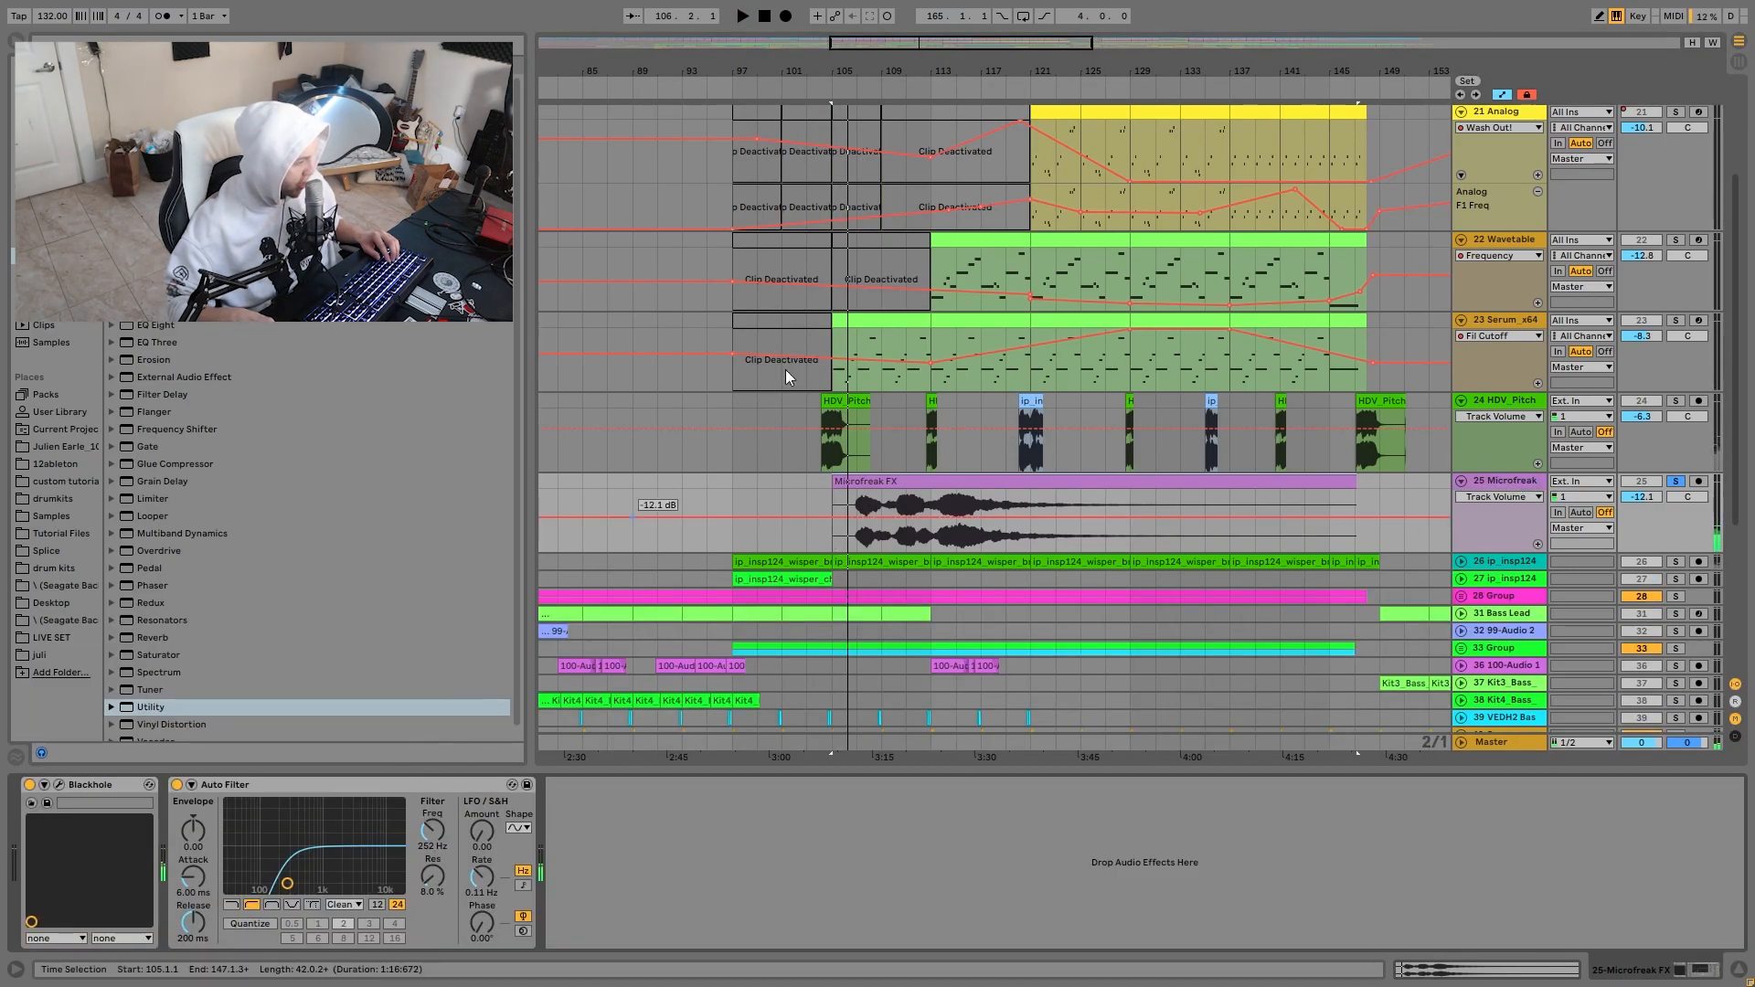
Solo the 26 and 27 ip_insp124 tracks, play them from bar 97 and unfold both.
scroll(1615, 471, down, 2)
ctrl+click(1675, 469)
click(780, 453)
key(space)
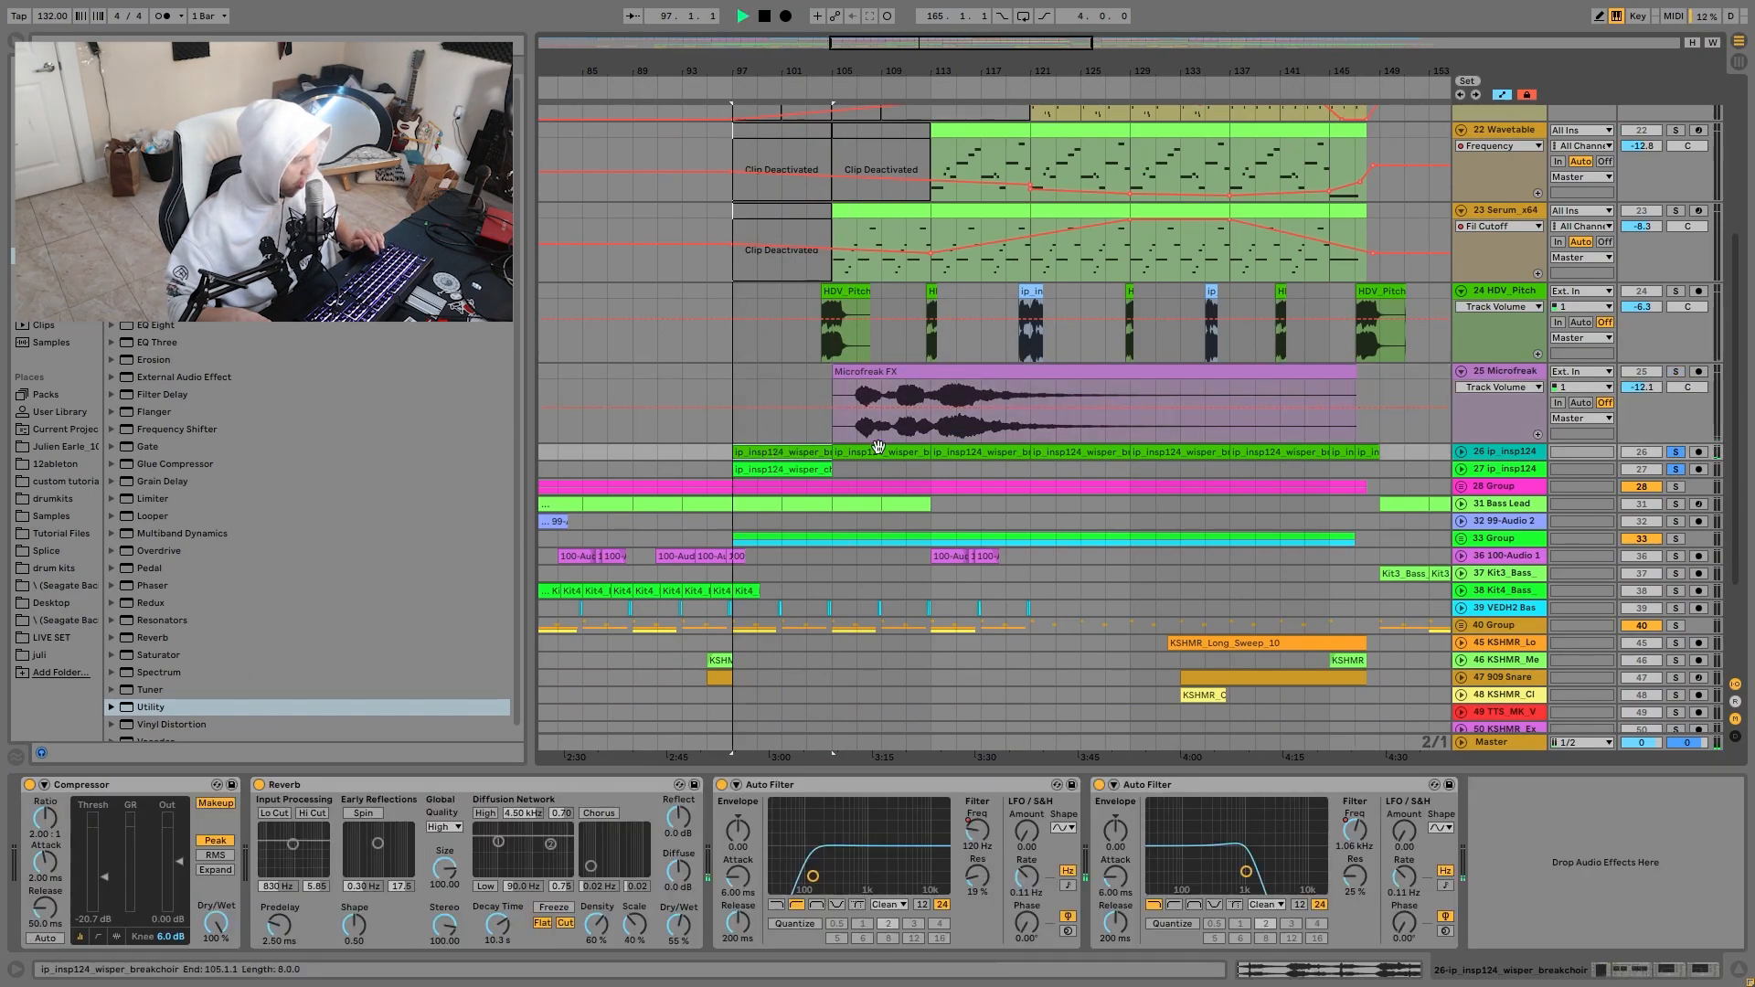
click(1460, 452)
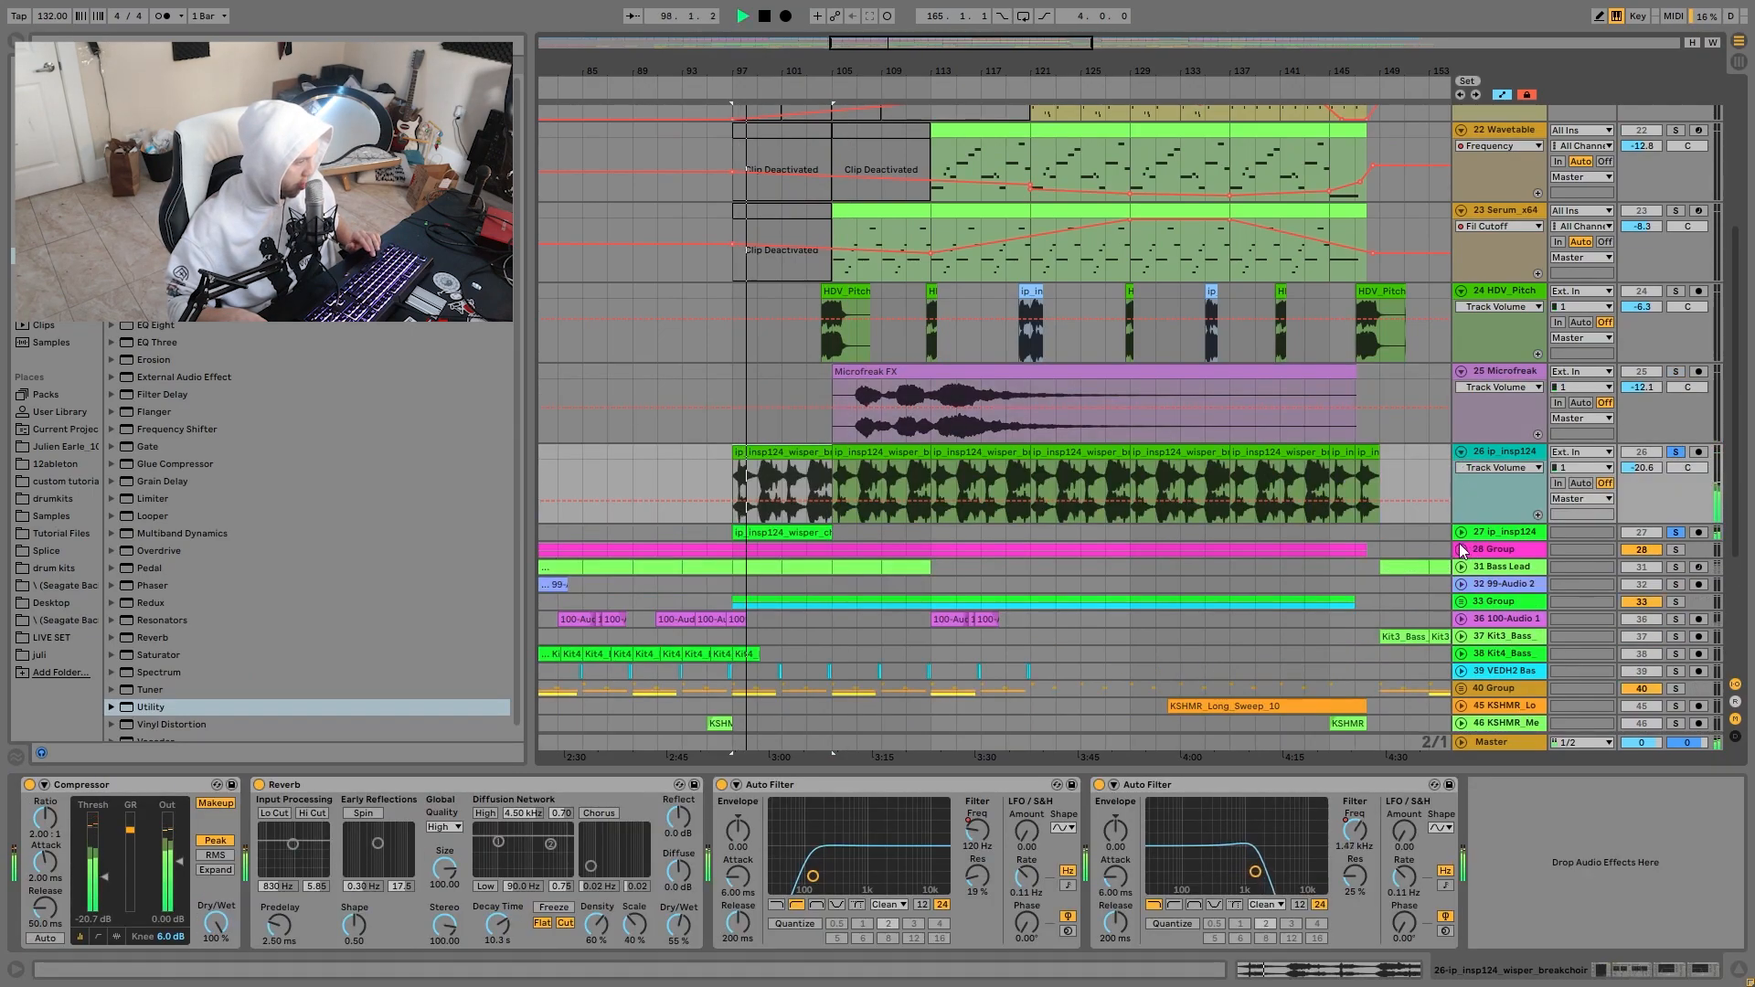
click(1460, 532)
click(1478, 542)
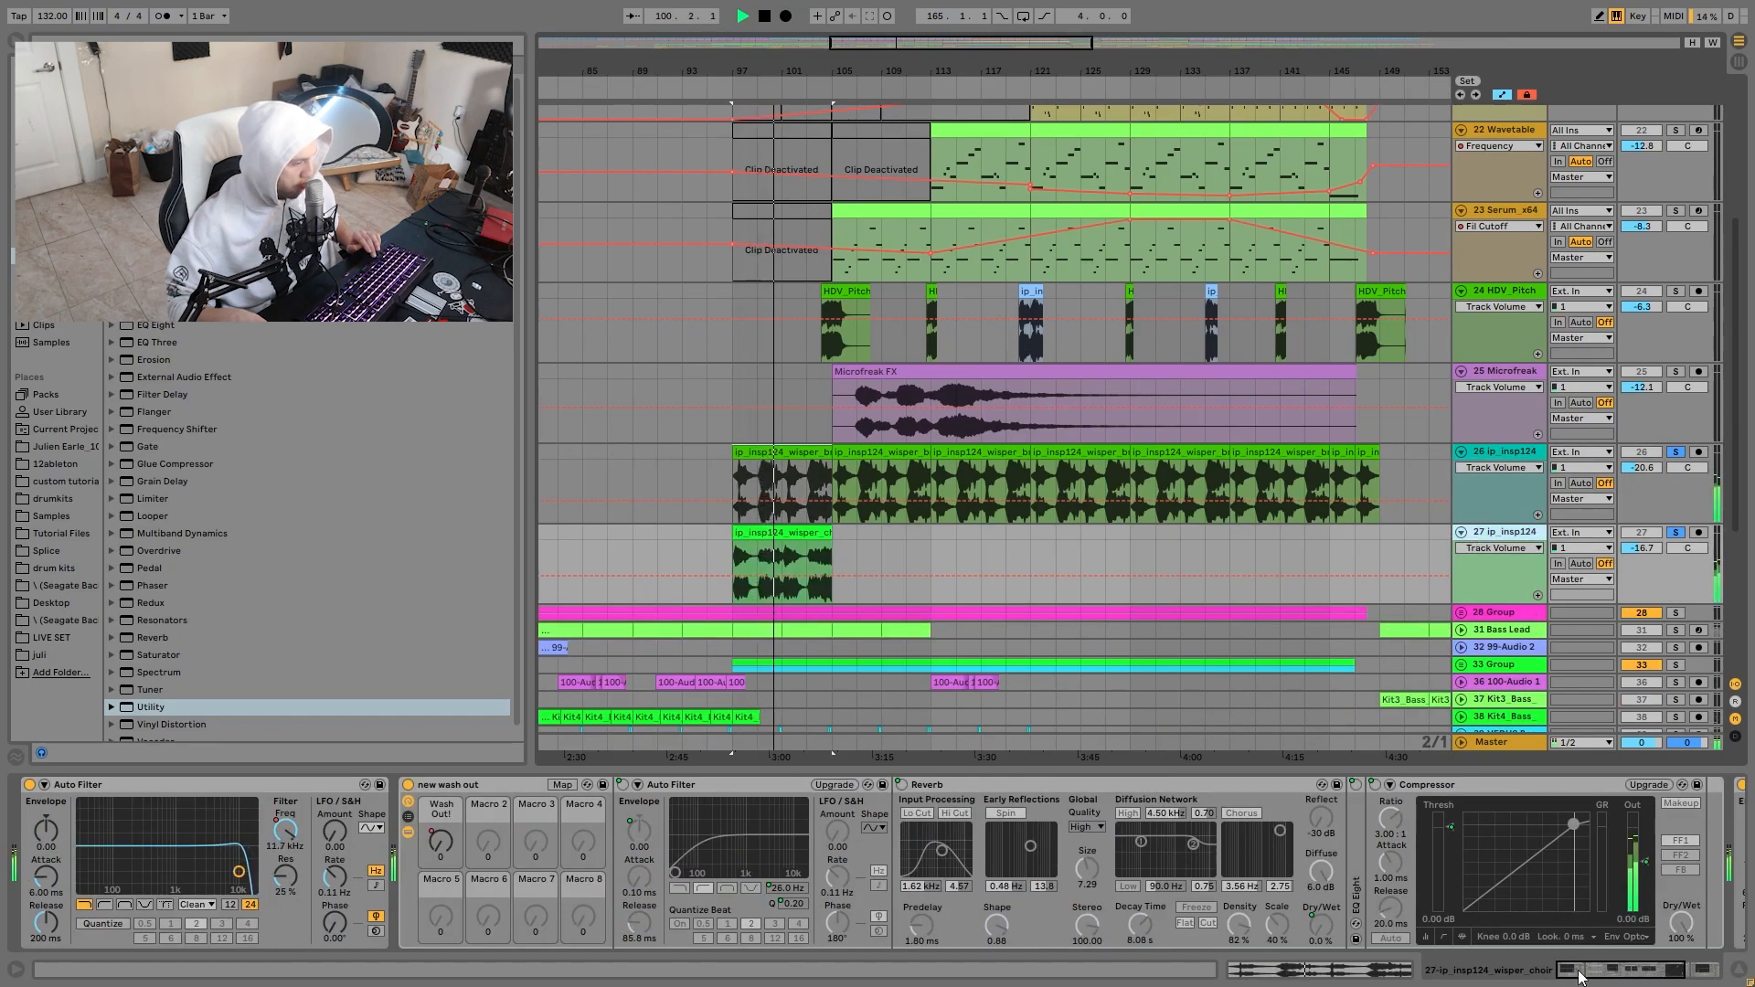
Compare the effect chains of tracks 26 and 27, collapse track 27's new wash out rack and show its Wash Out! automation.
click(1491, 451)
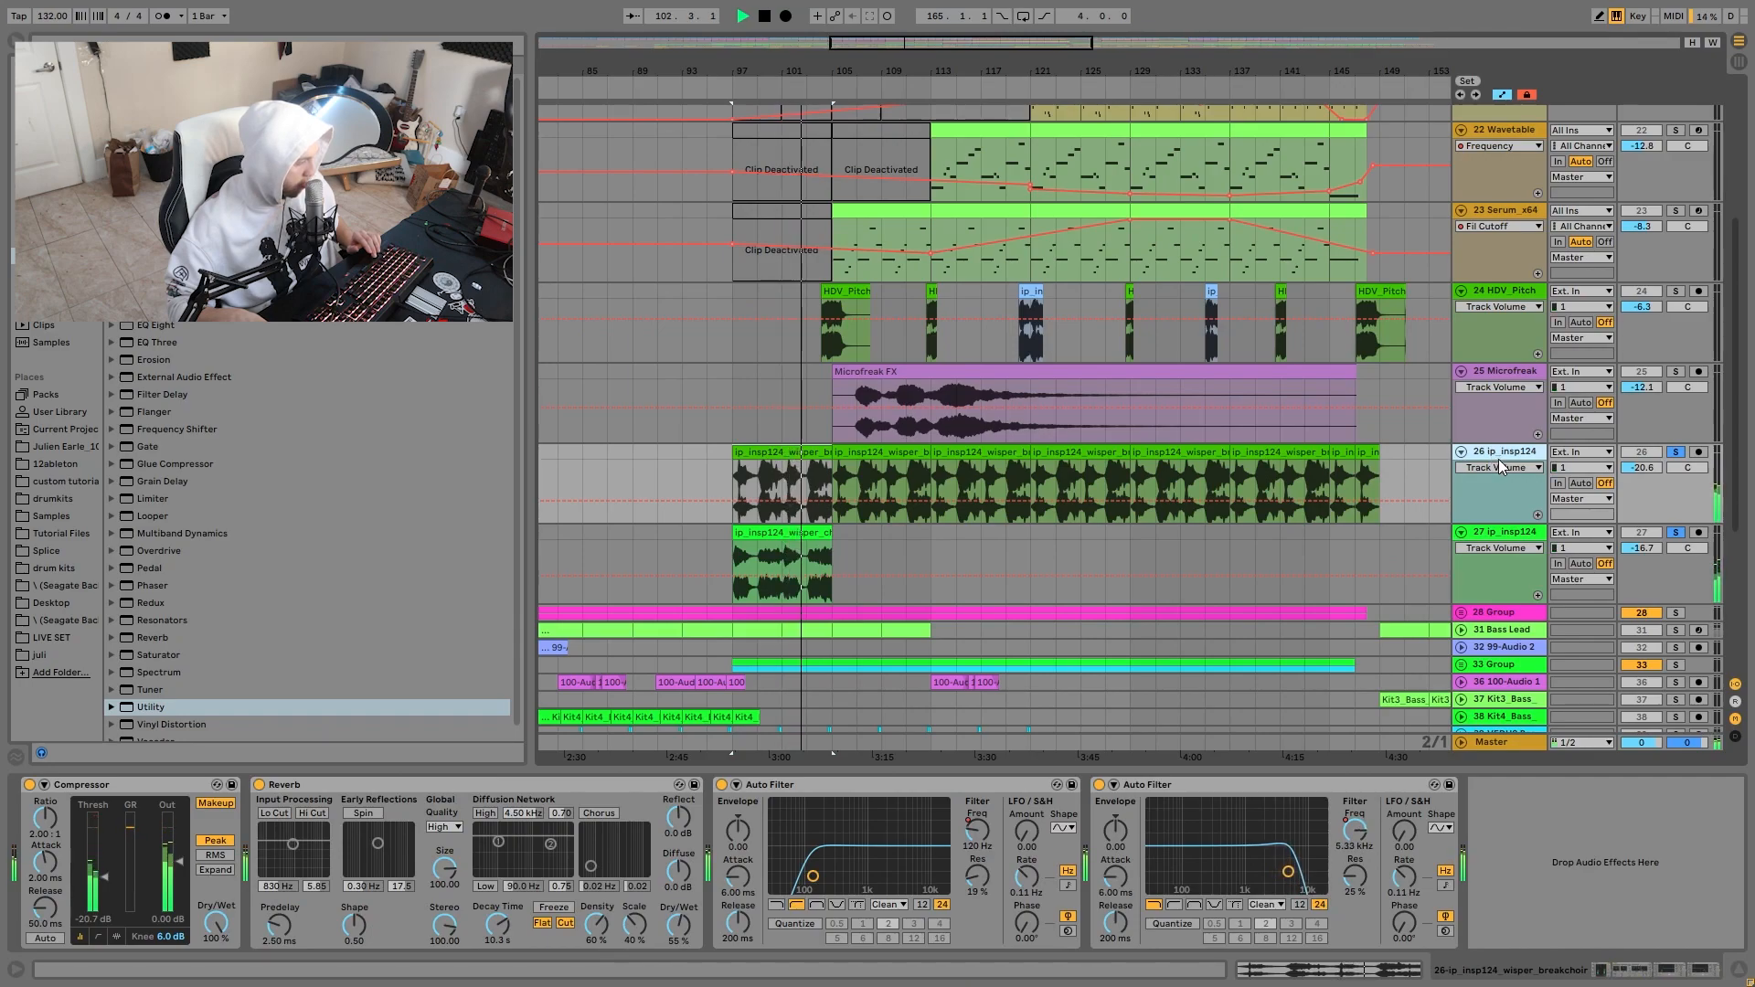
key(space)
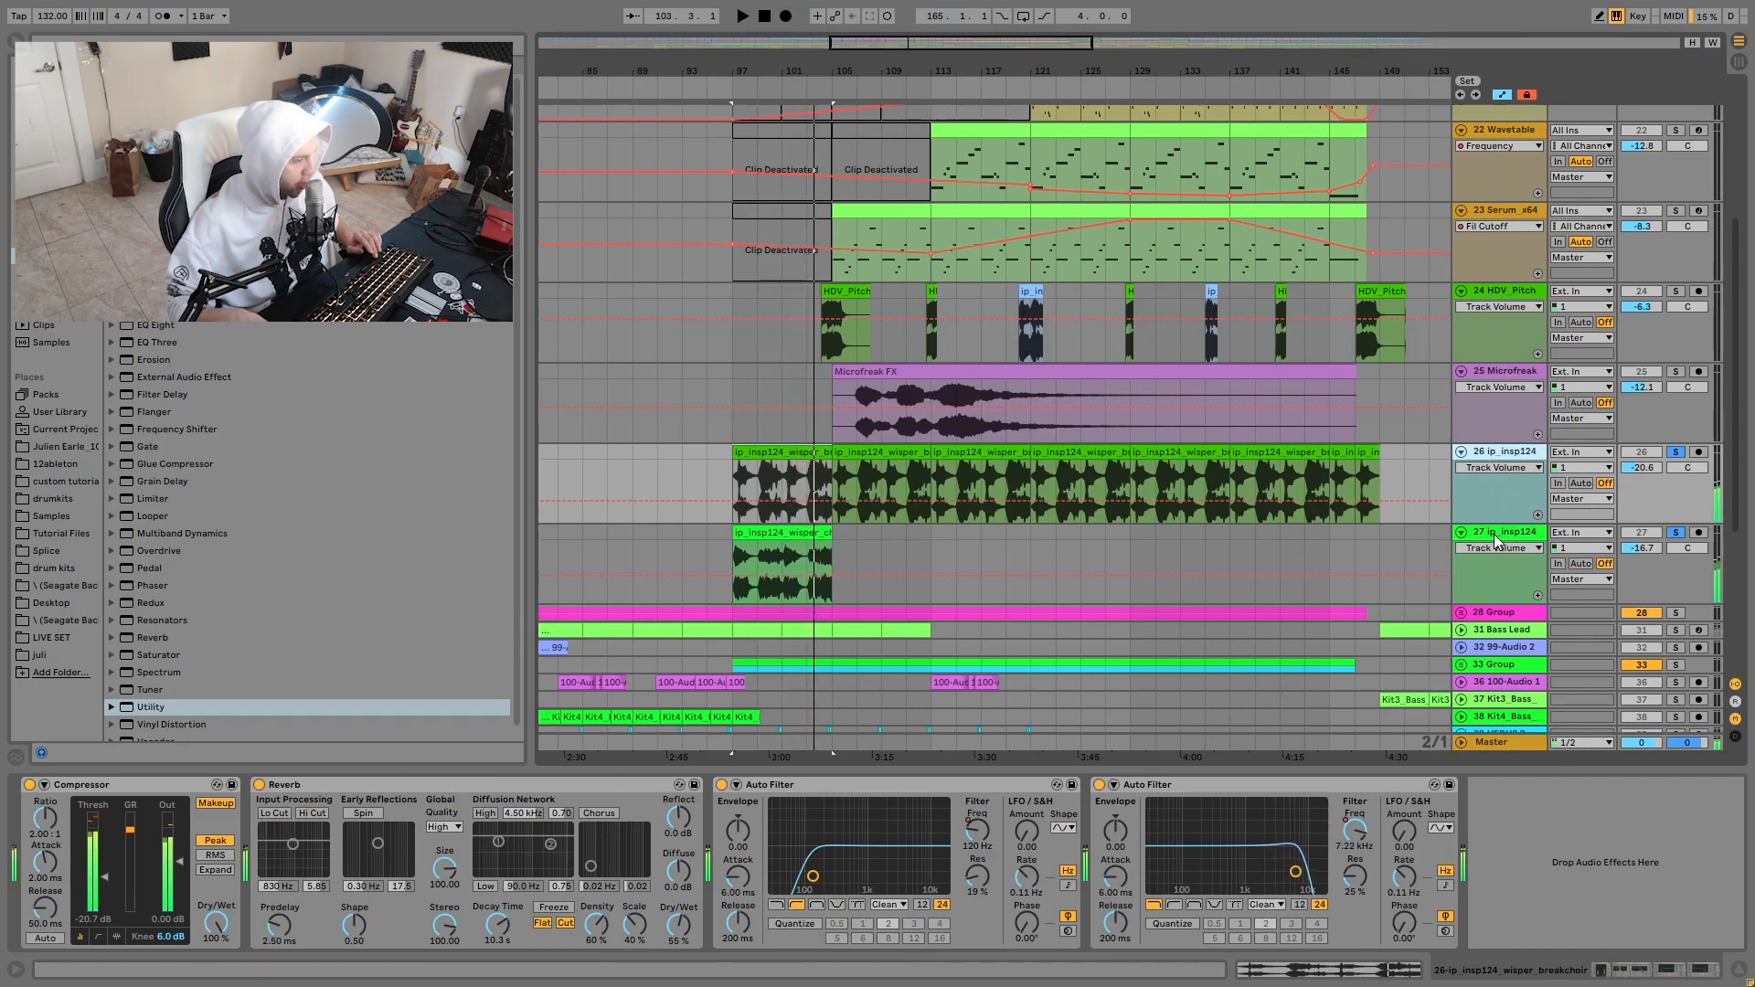
click(1495, 535)
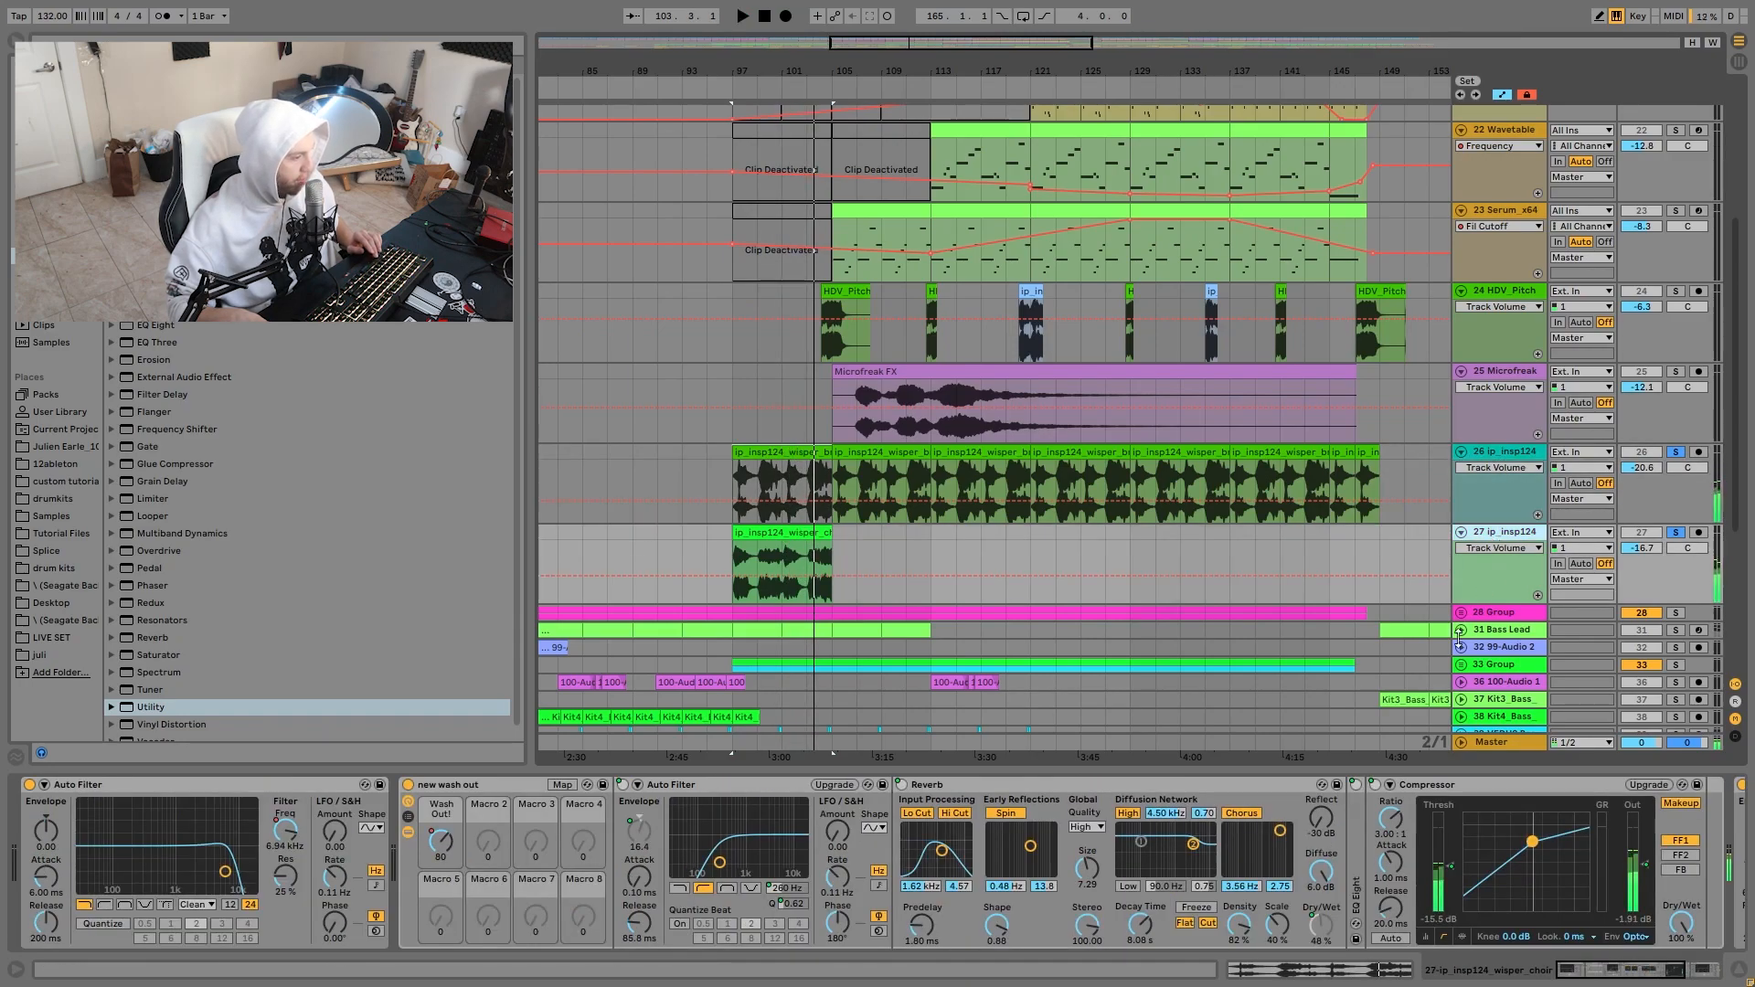
click(408, 833)
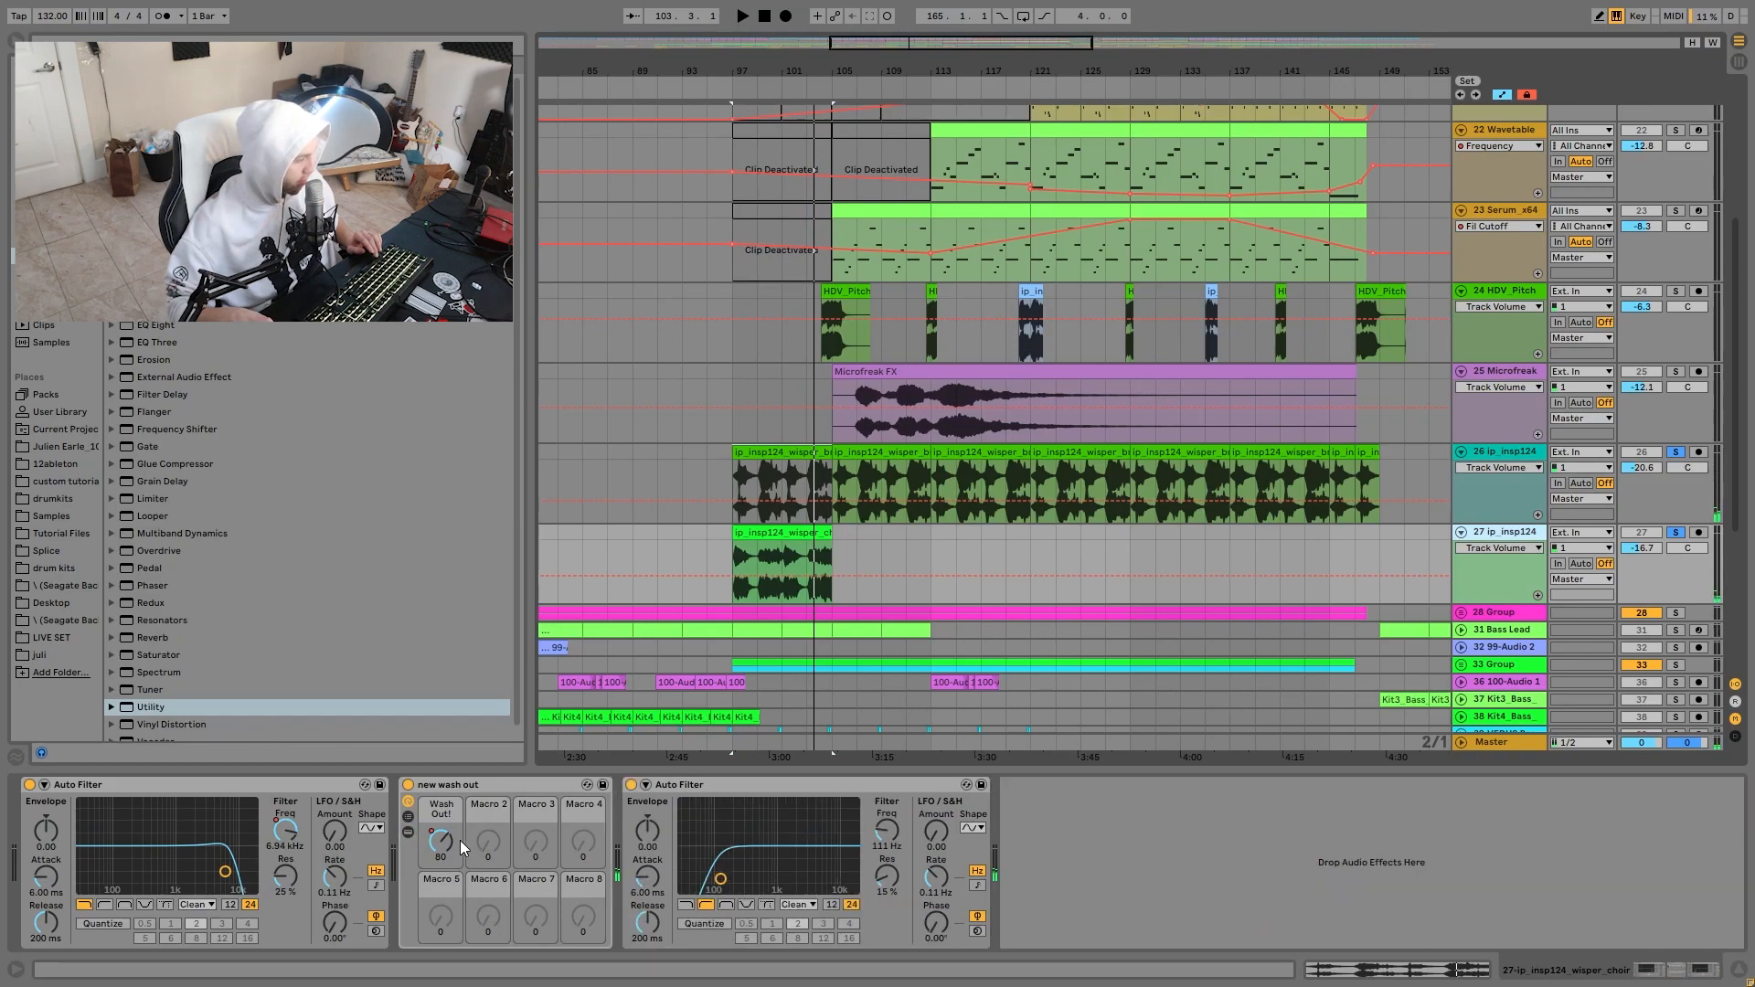
click(453, 842)
key(space)
Solo and unfold 28 Group and play its frozen Spire-1.1 clip from bar 113.
scroll(1558, 539, down, 1)
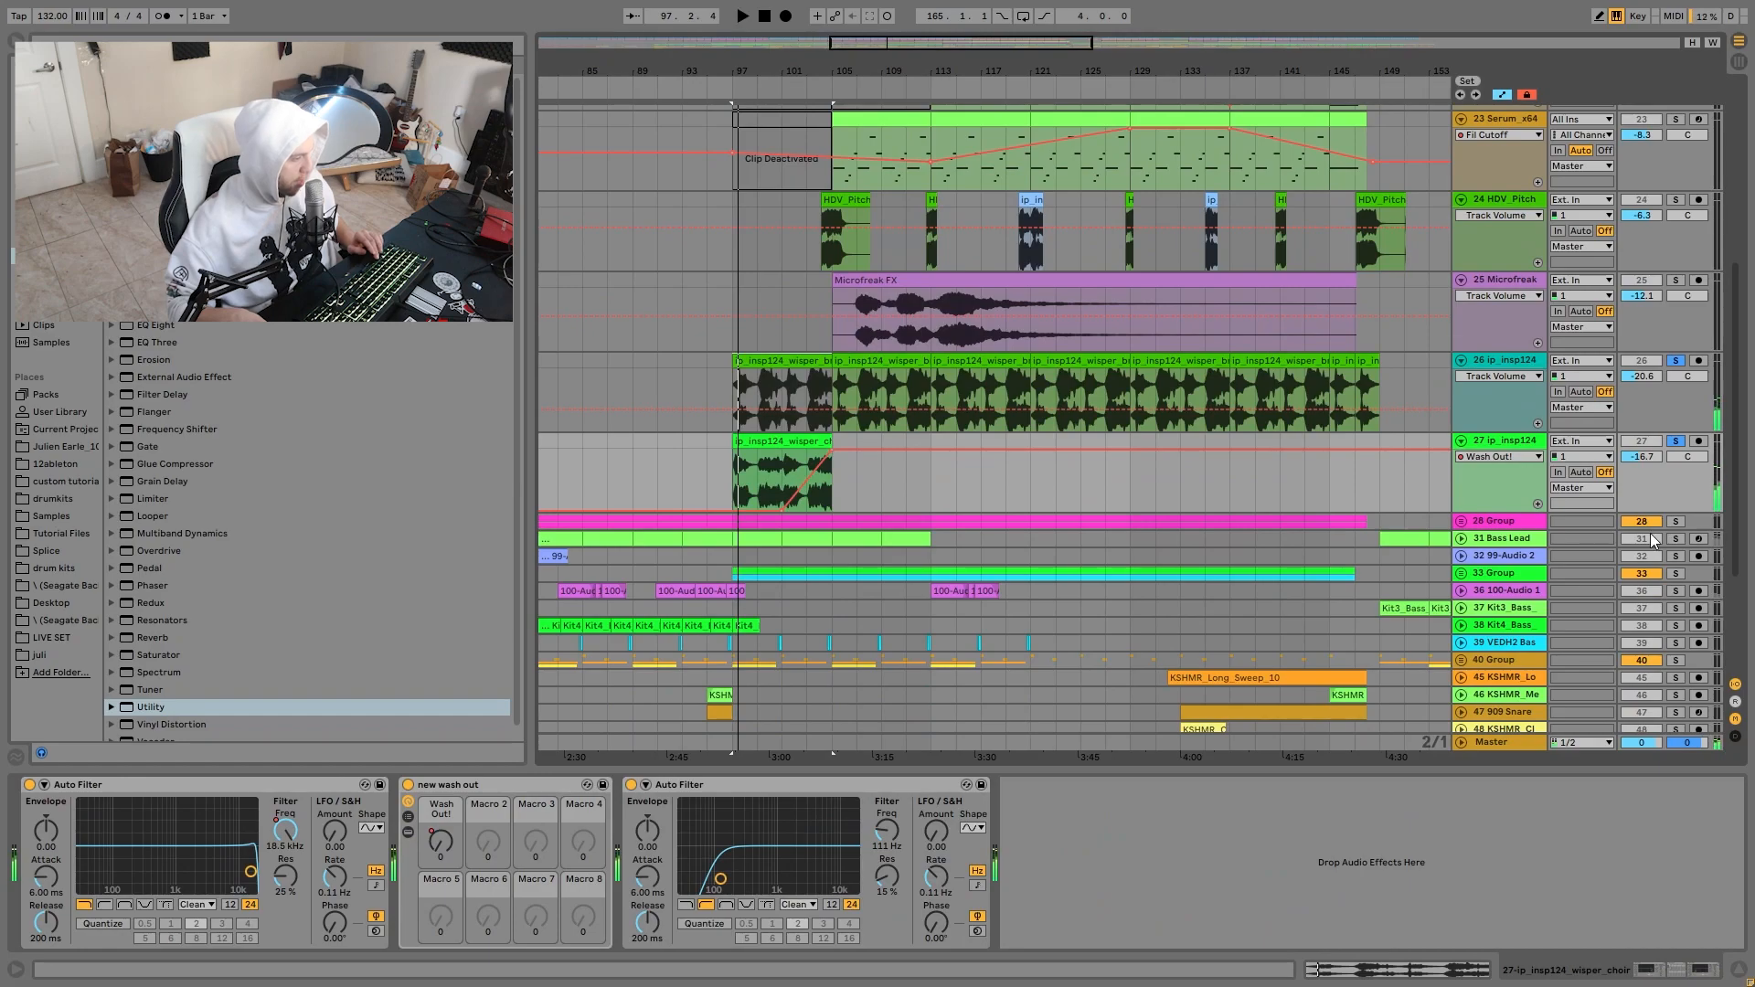
key(space)
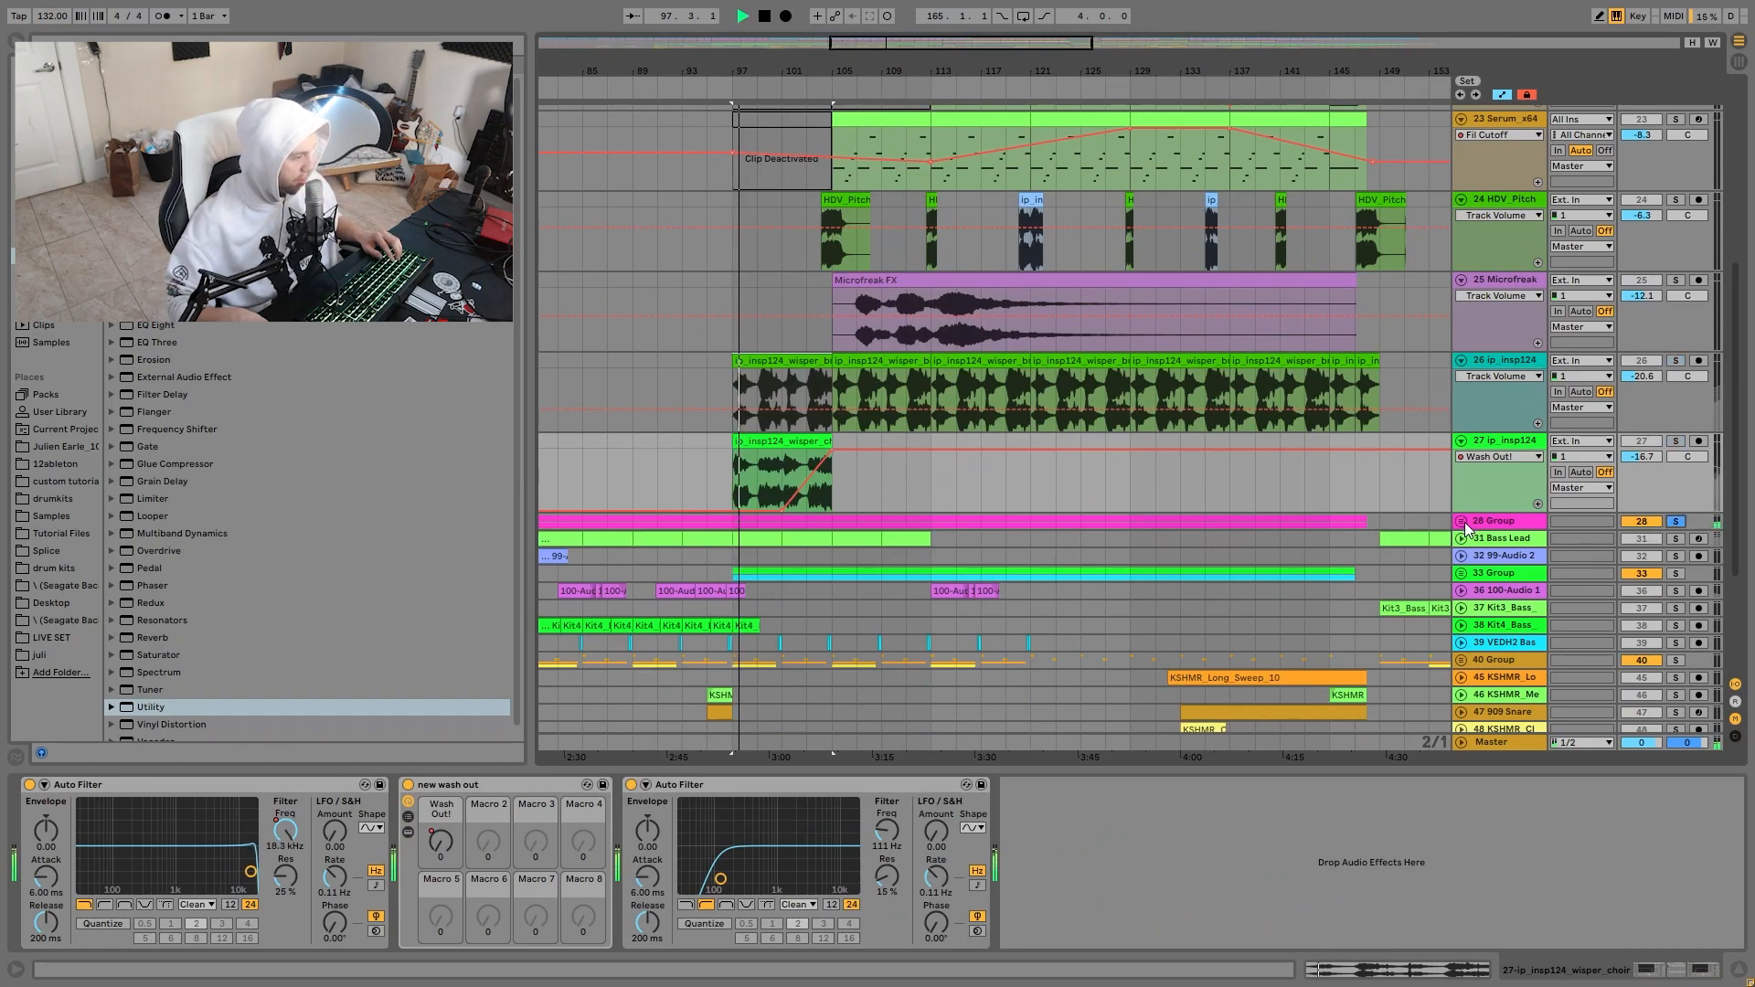
click(1461, 521)
click(968, 588)
key(space)
key(space)
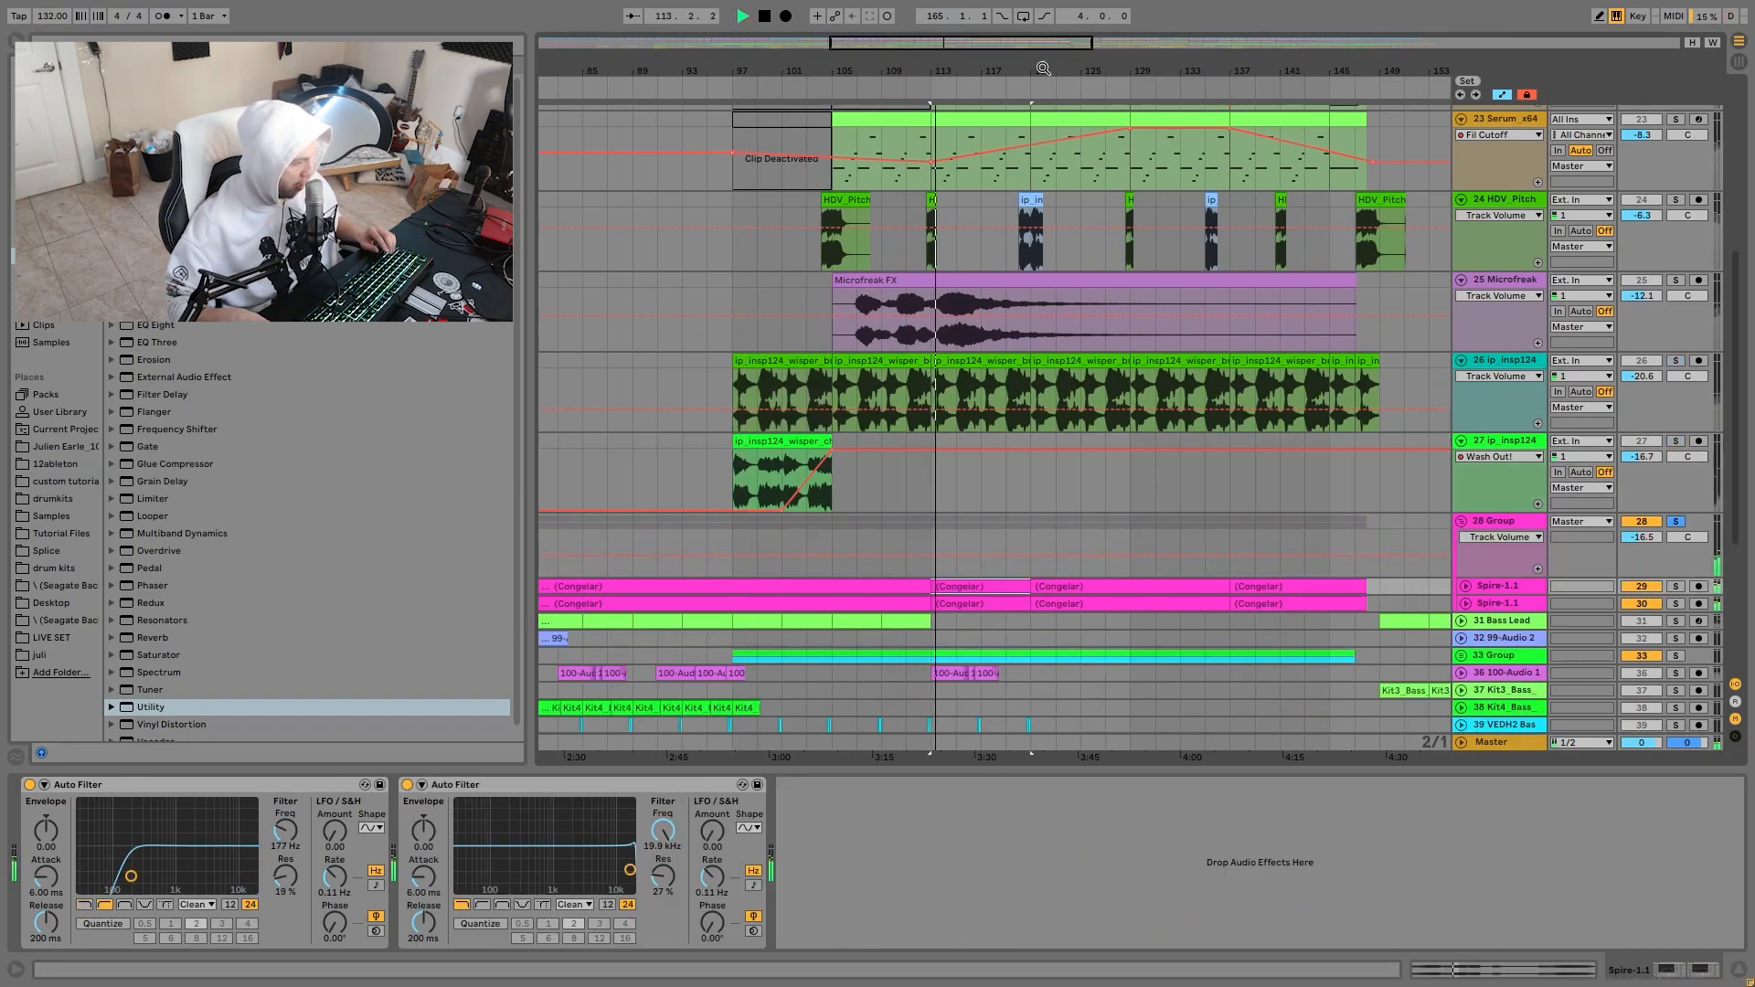
Move playback to bar 217 and unfold the first Spire-1.1 track to view its frozen clips and Auto Filters.
drag(967, 64, 968, 18)
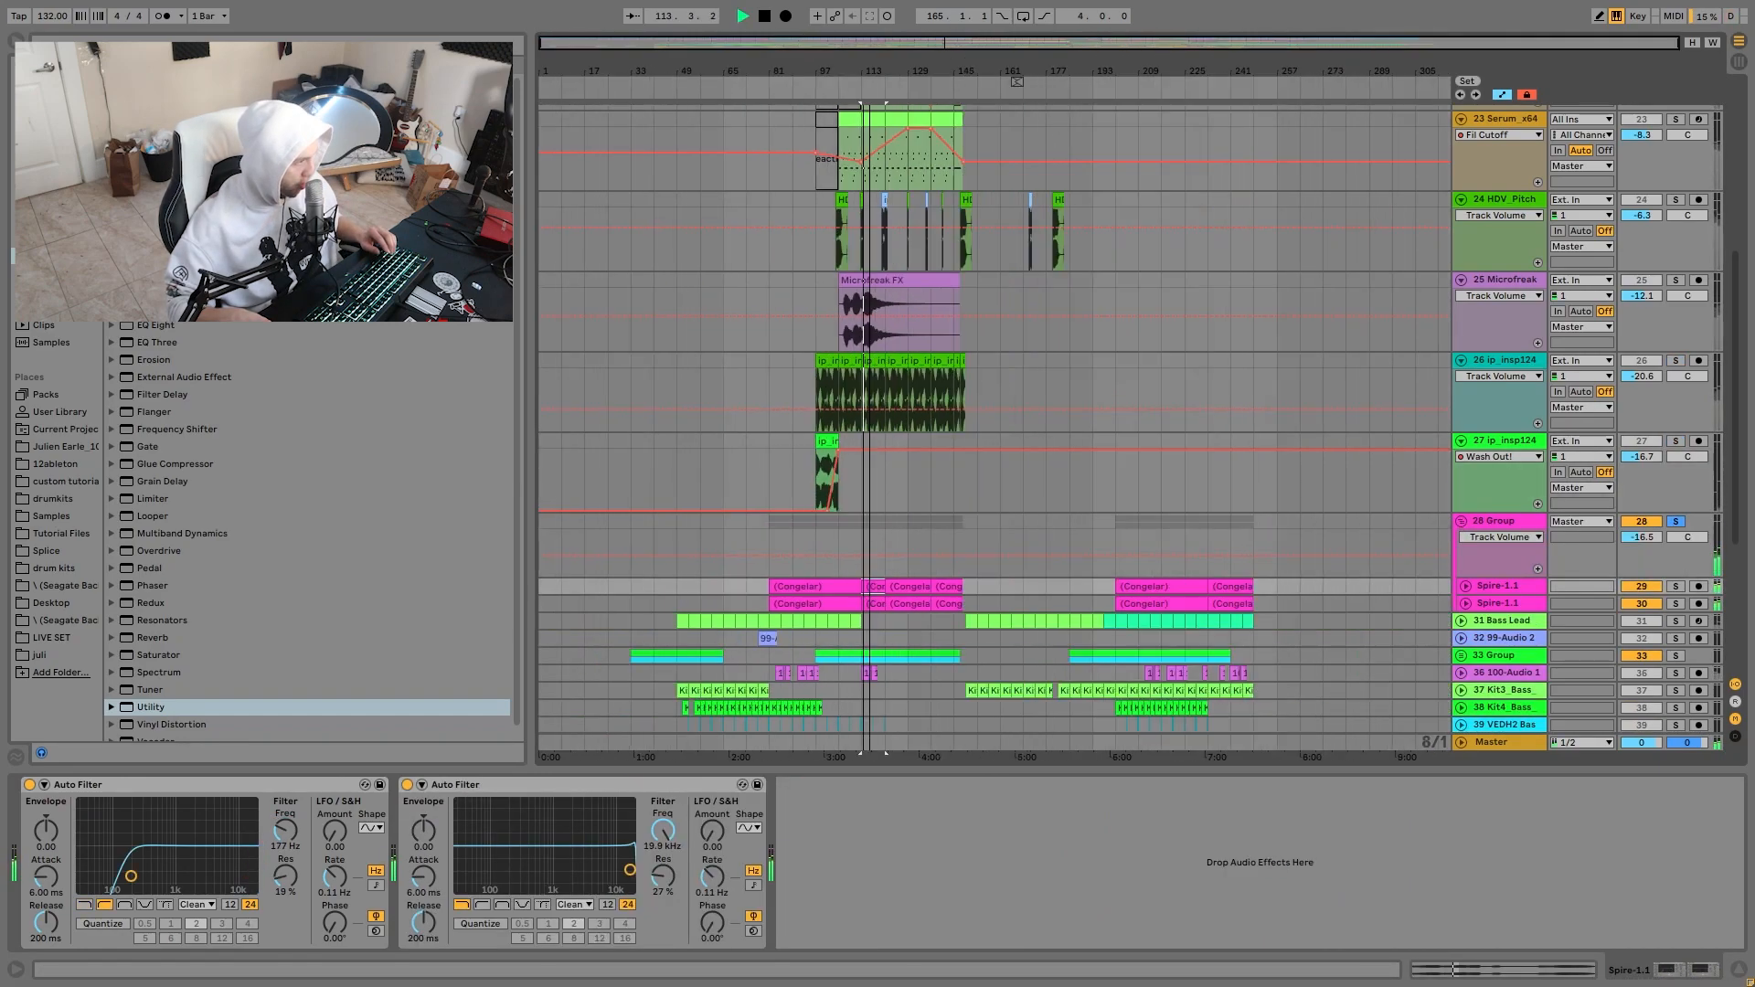
click(1165, 571)
click(1503, 586)
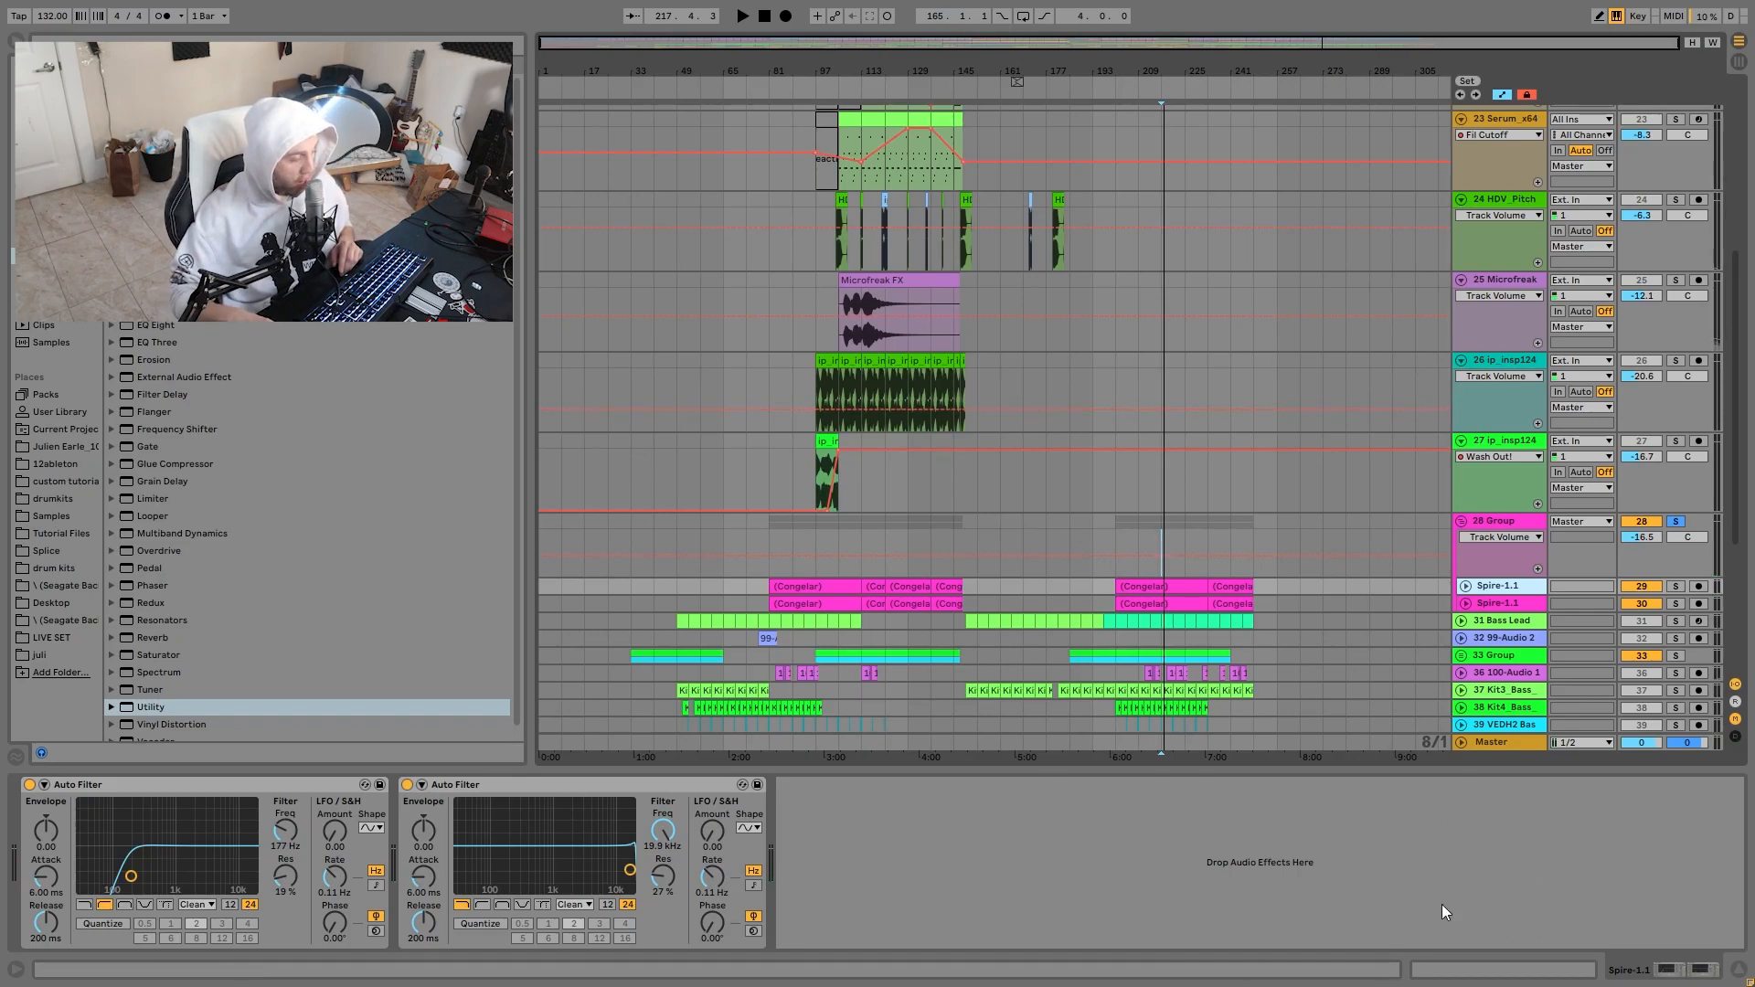
click(1465, 586)
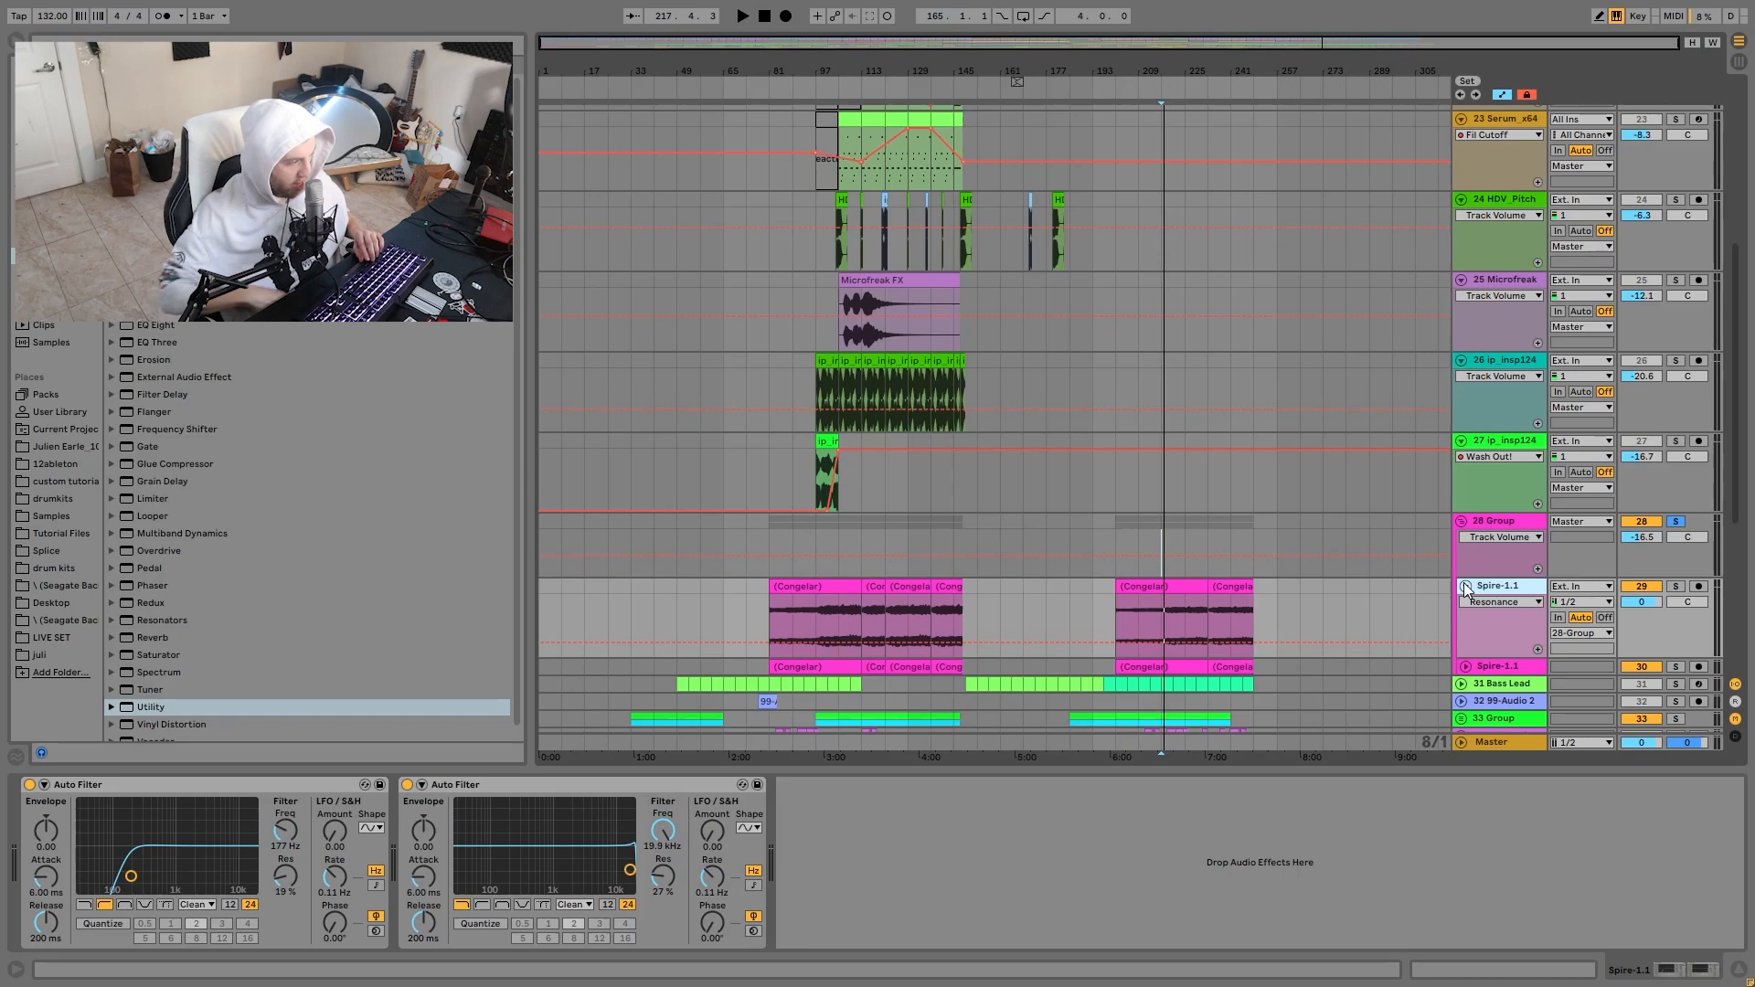
Play 28 Group from bar 217 and display its Auto Filter frequency automation across the arrangement.
click(1518, 523)
key(space)
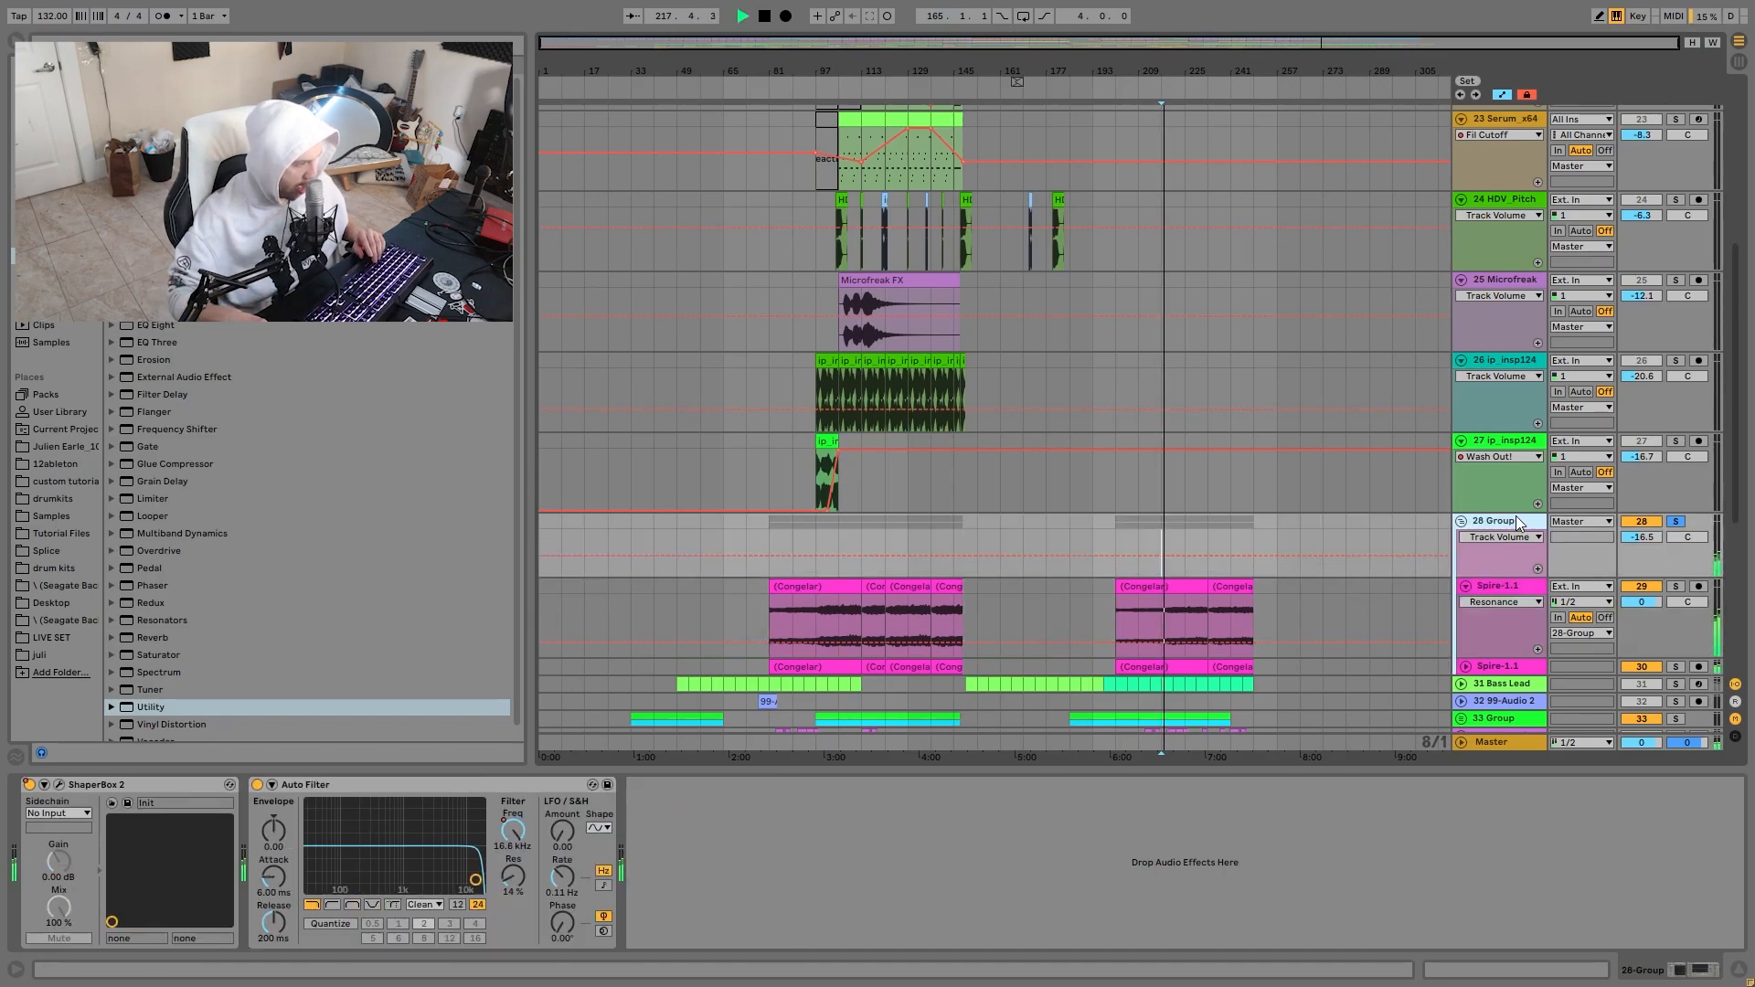
click(512, 830)
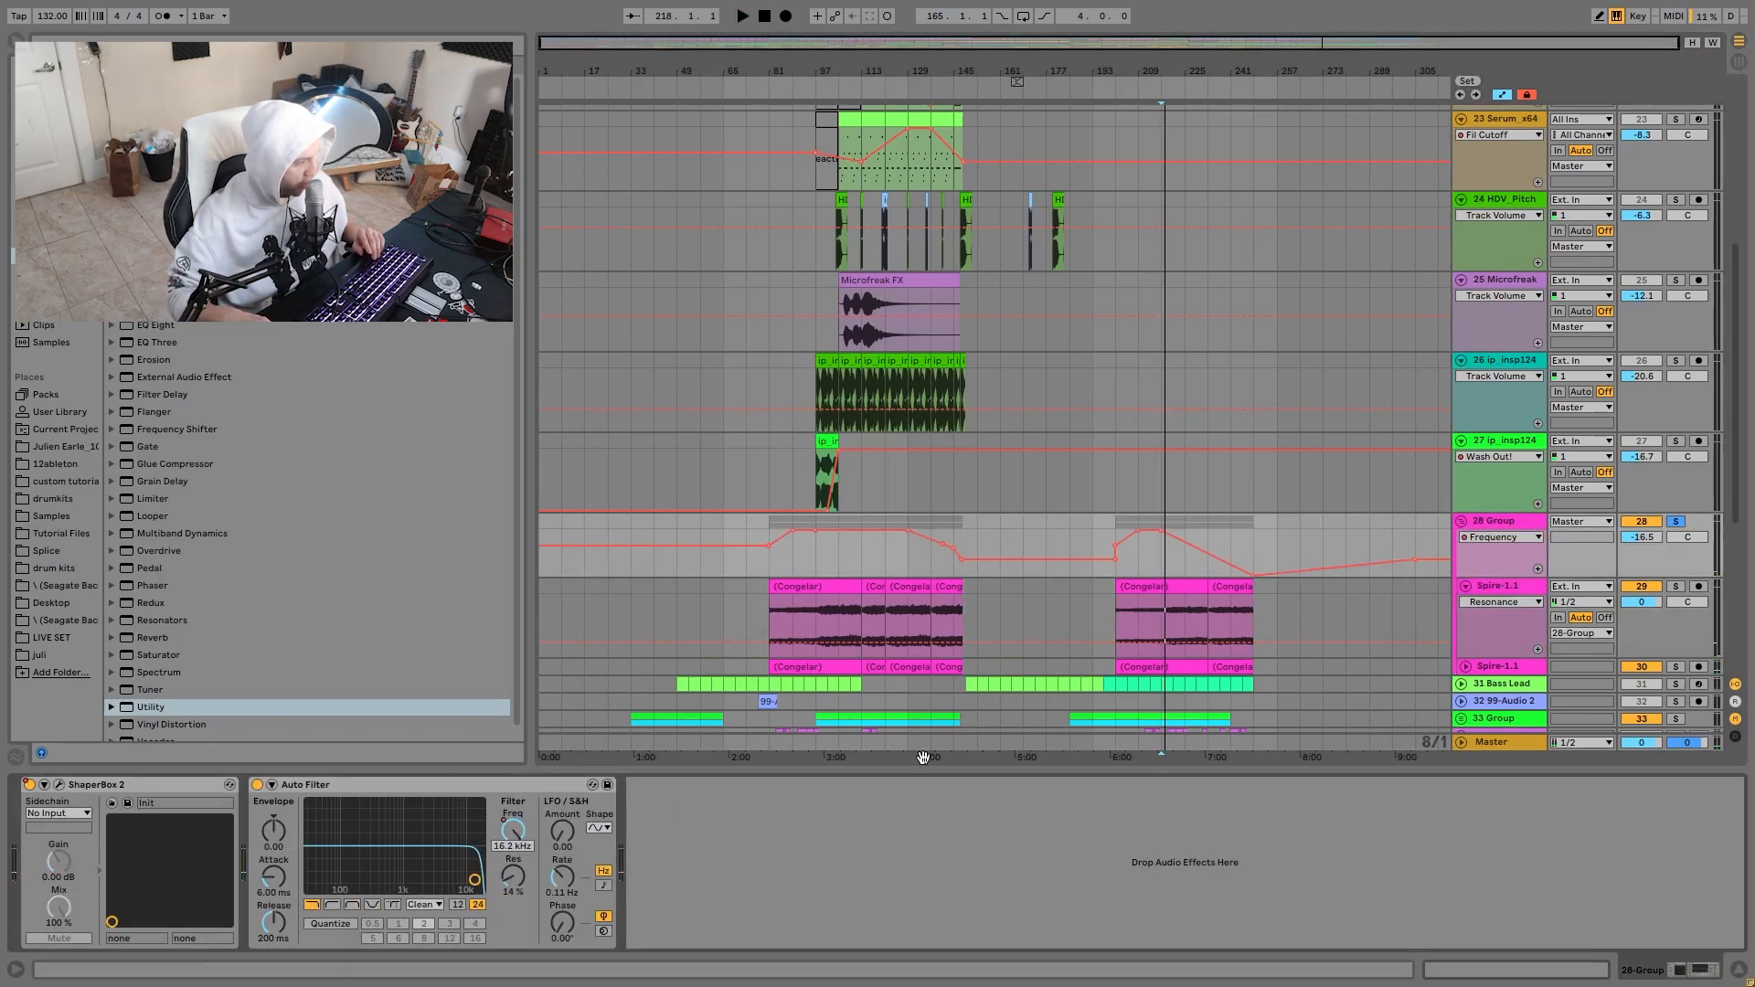
click(1091, 548)
Solo and unfold 31 Bass Lead, play its clip from bar 149 and open the clip's MIDI notes.
scroll(1451, 562, down, 3)
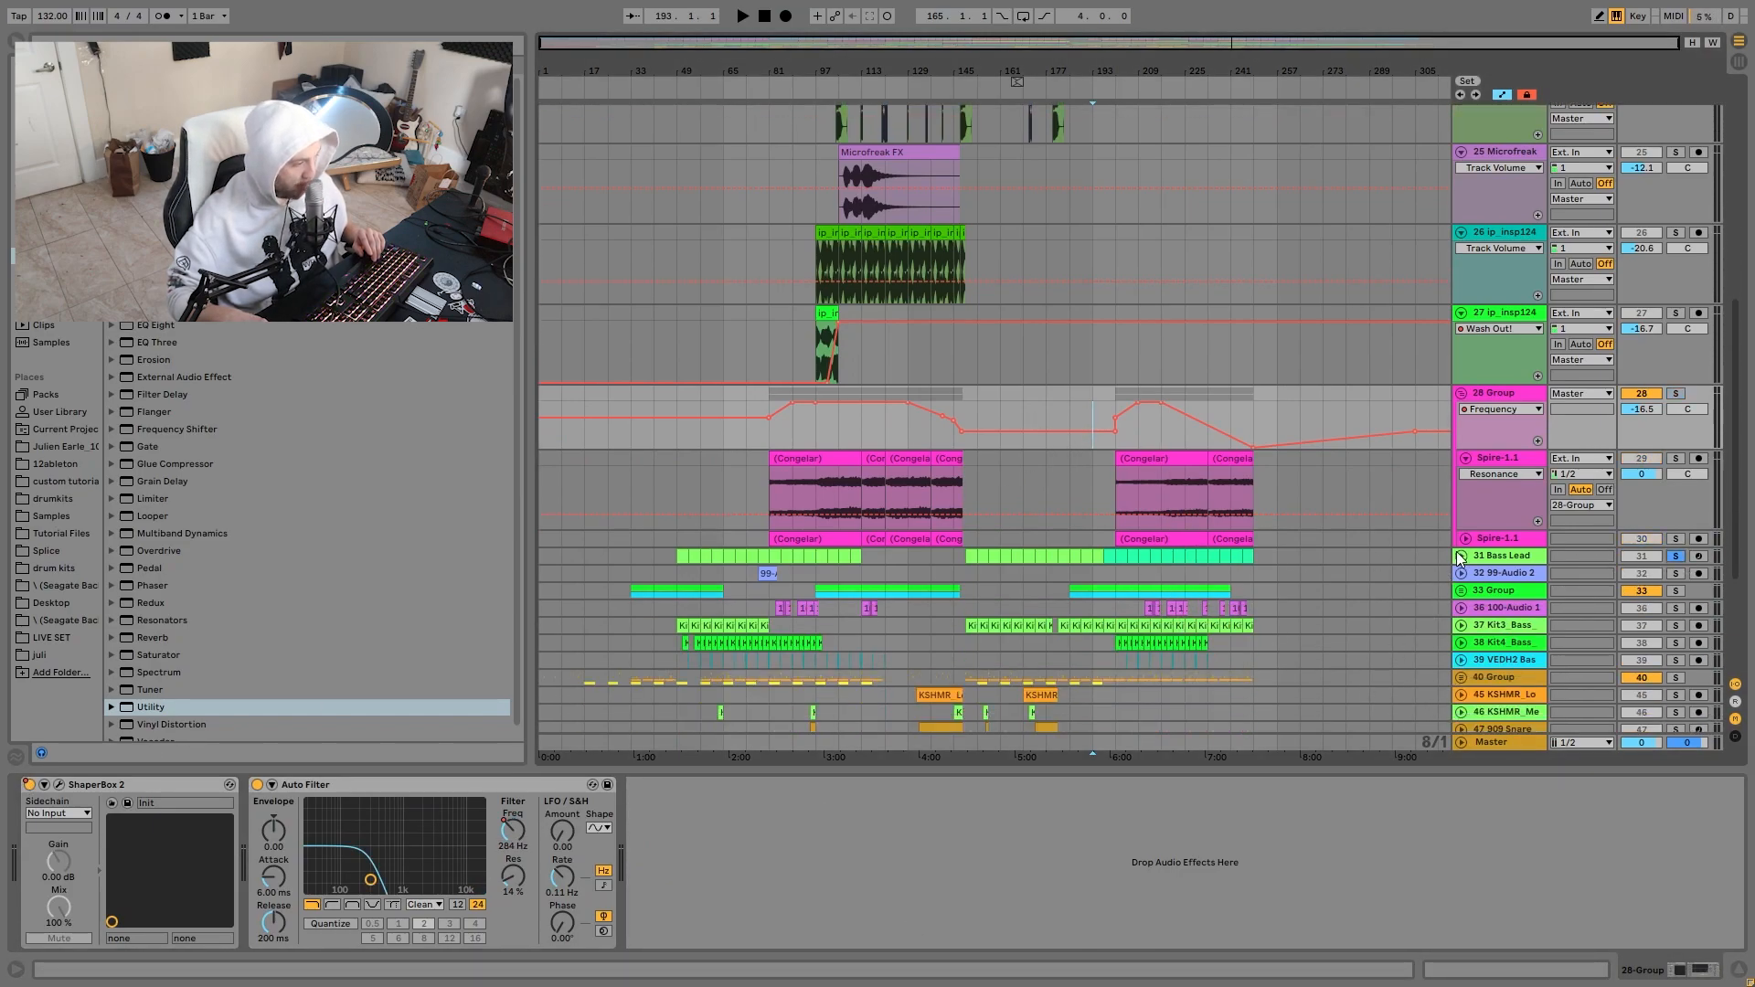
click(954, 557)
click(959, 614)
key(space)
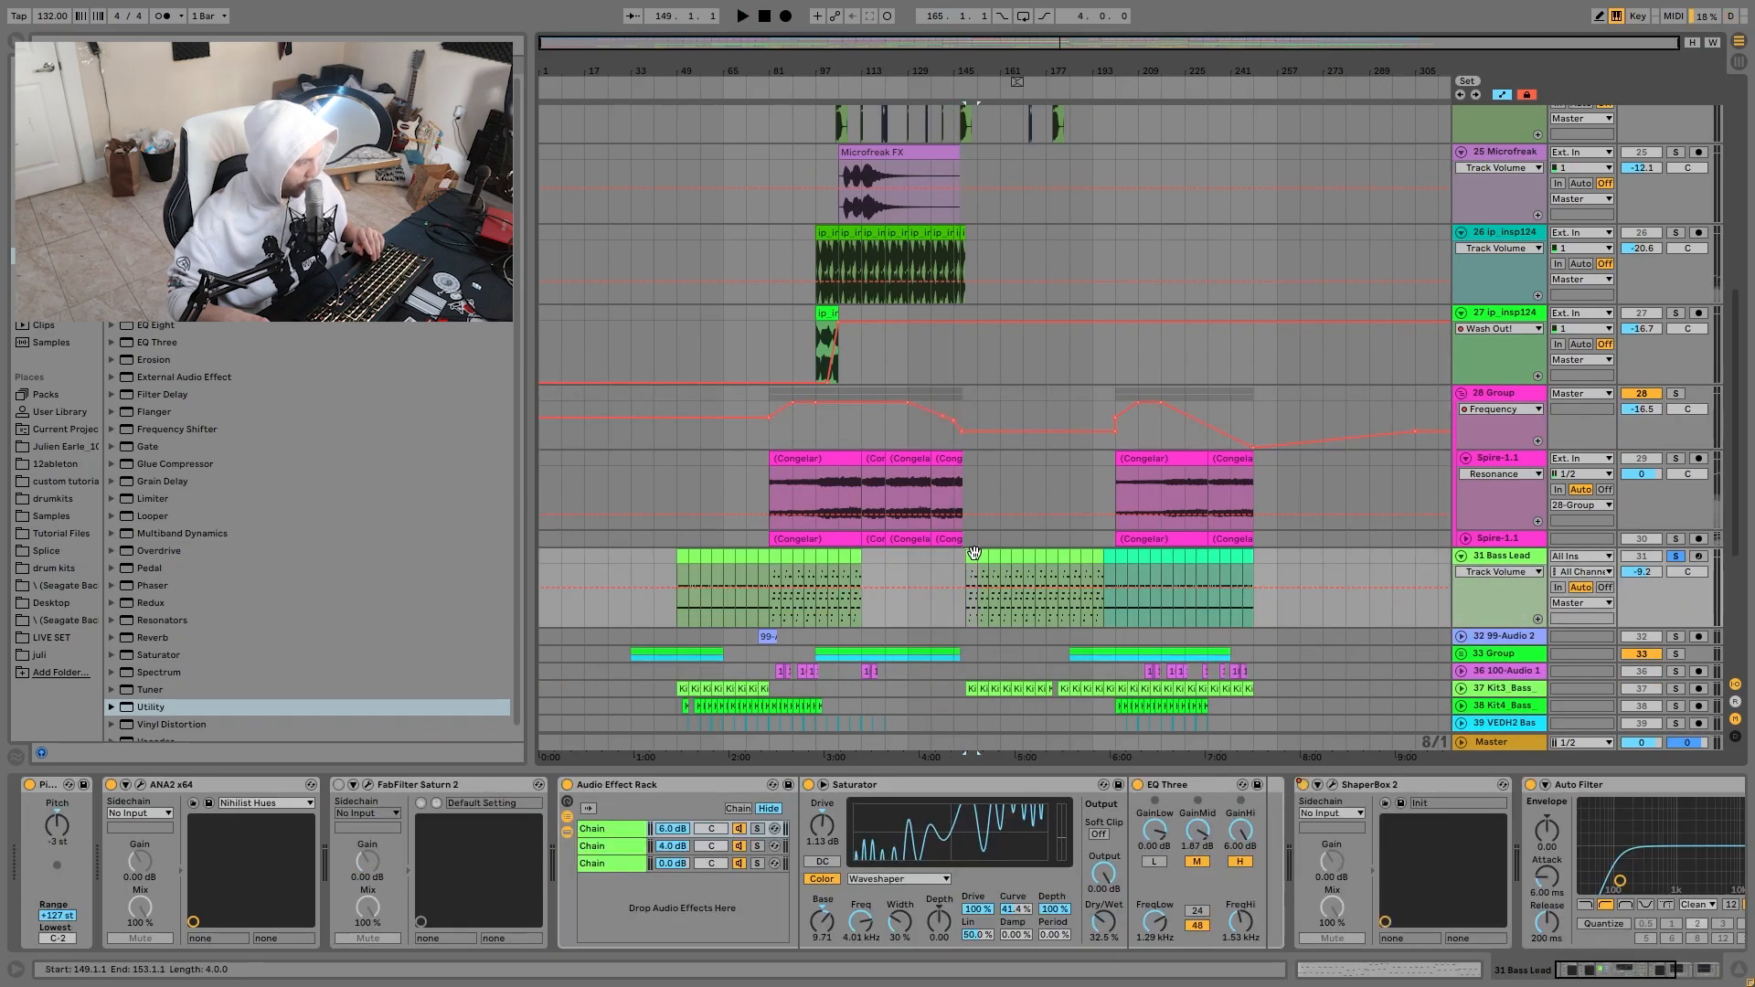
drag(980, 66, 972, 170)
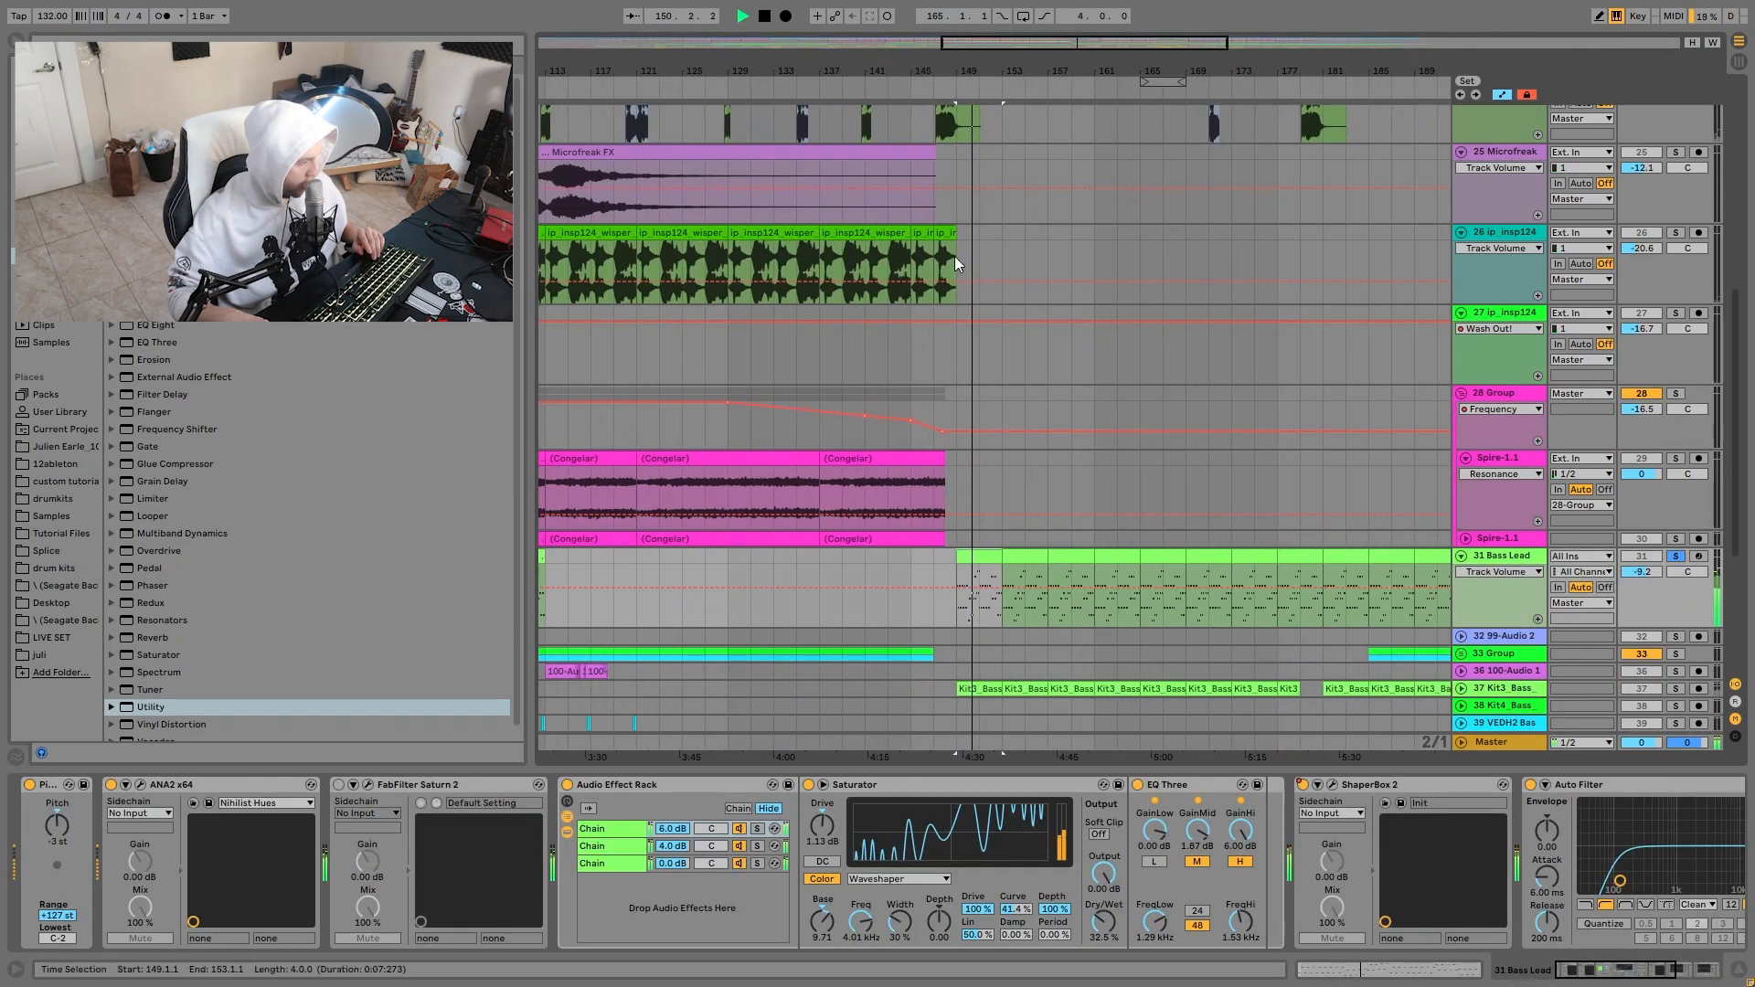
double_click(964, 553)
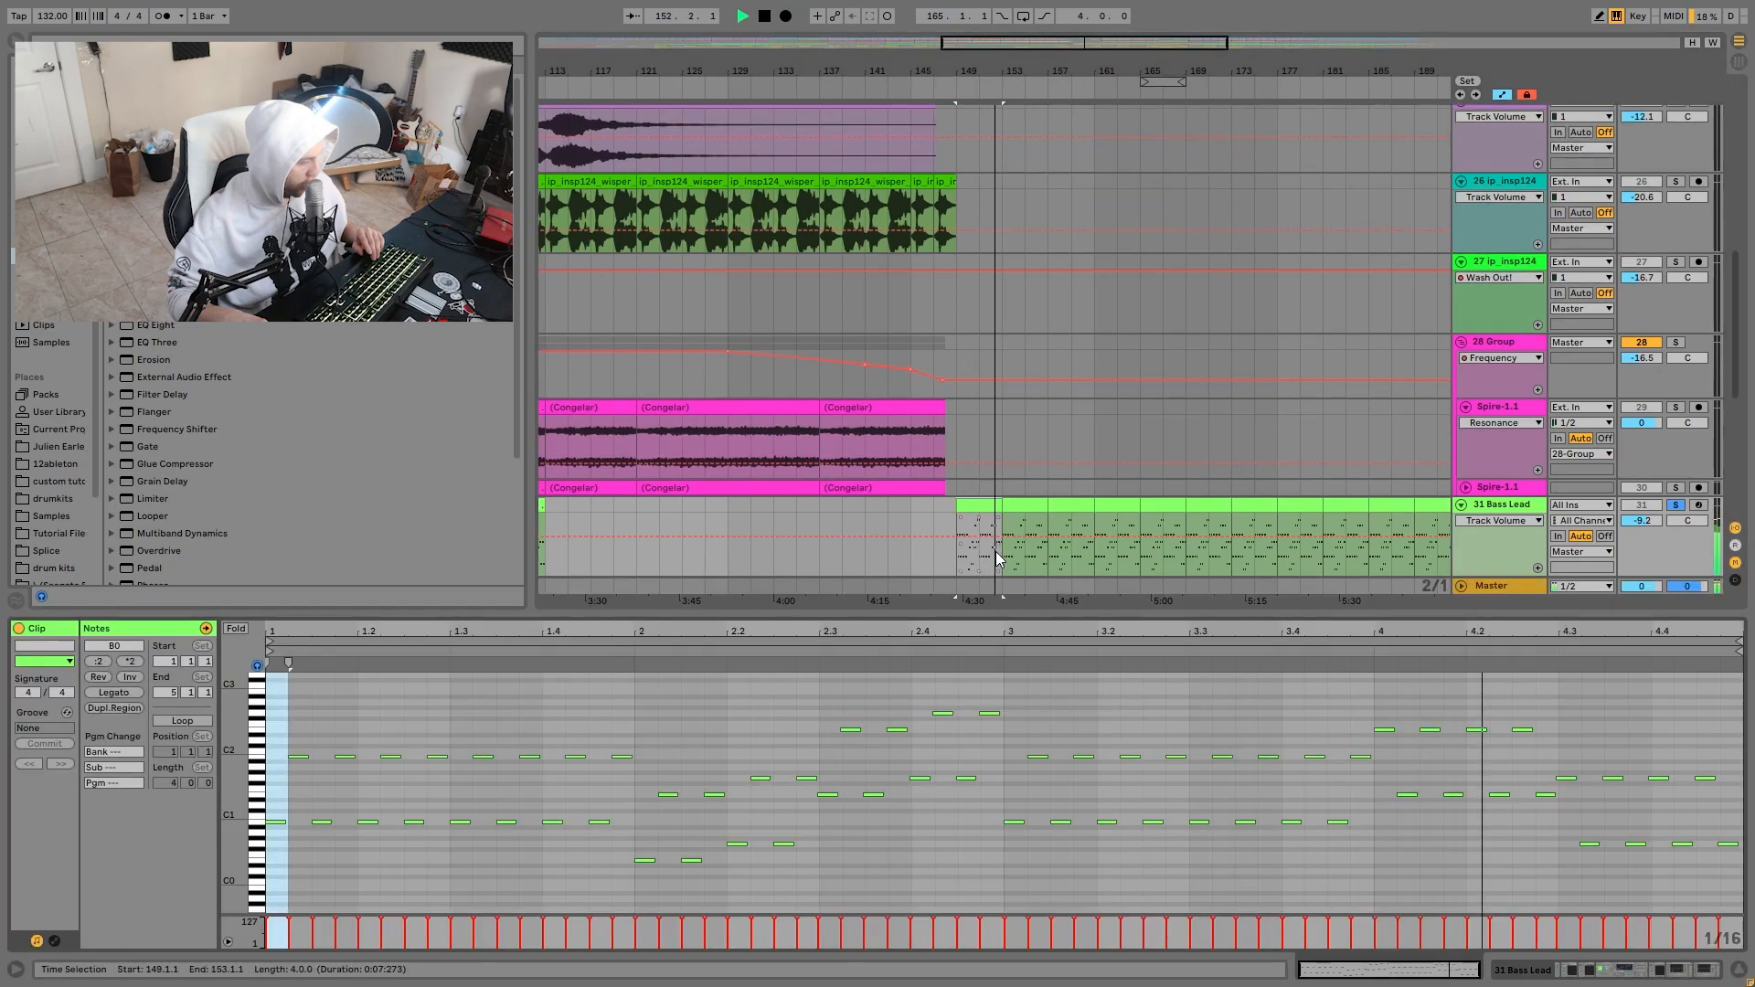
key(space)
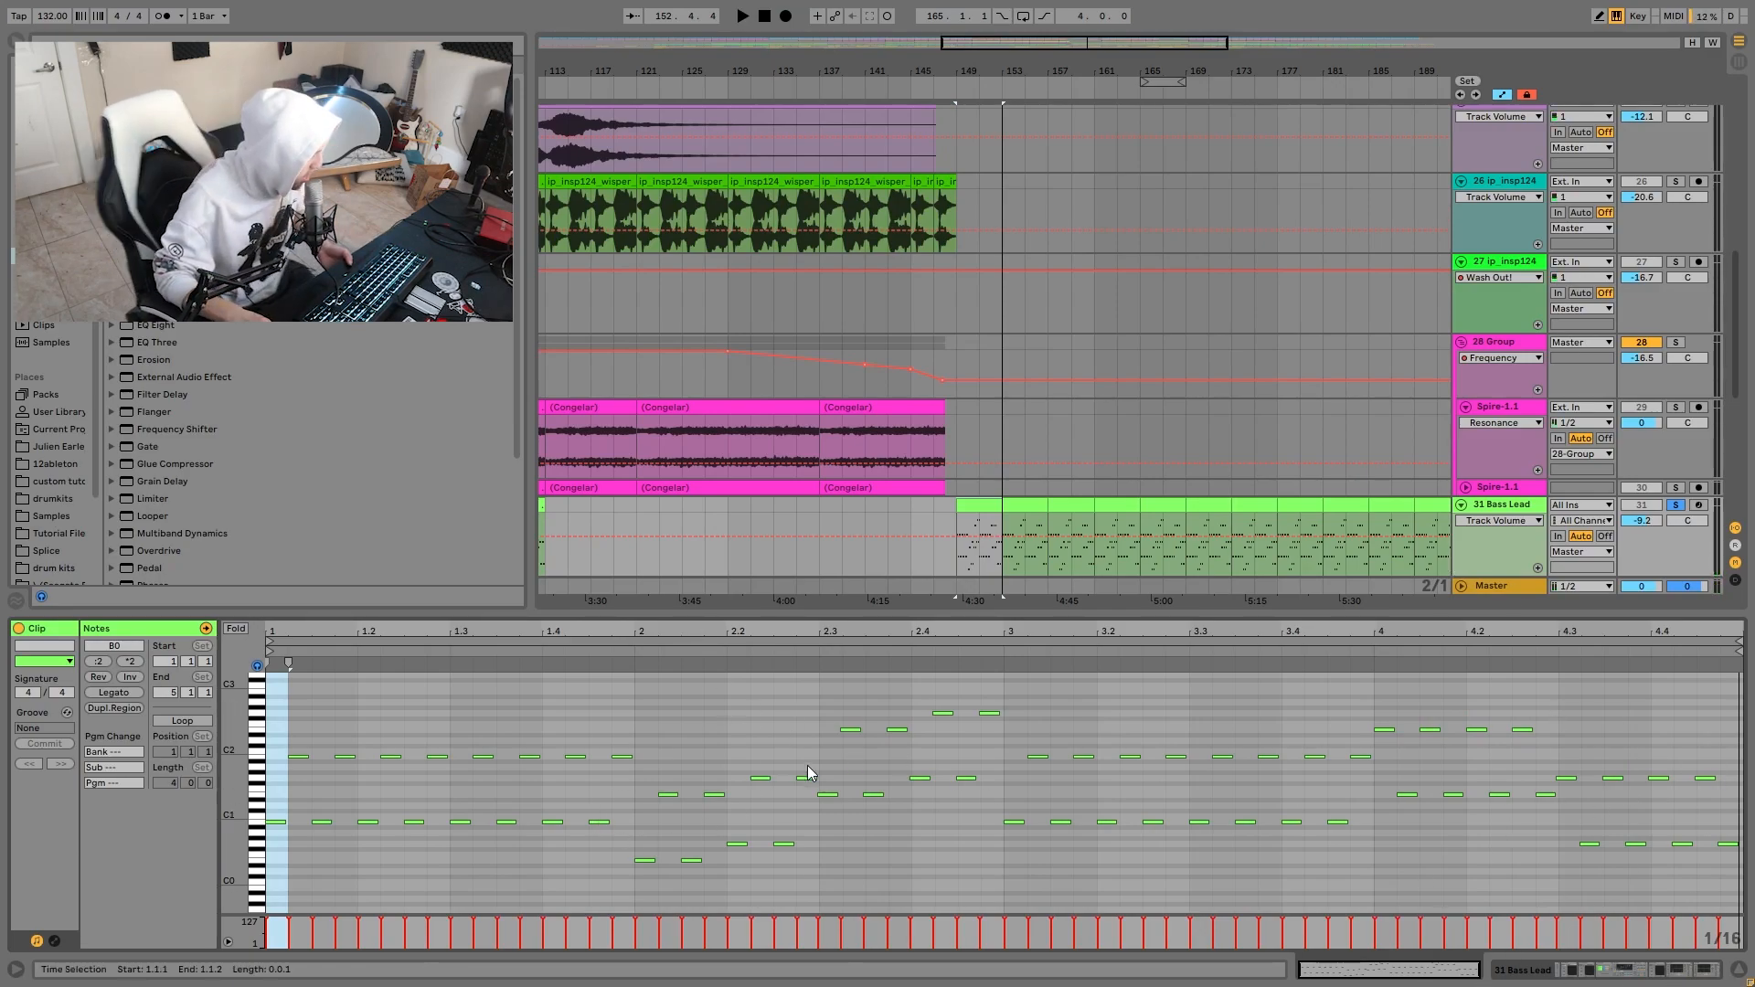
Show the MIDI notes of the 23 Serum_x64 clip at bar 137 and play the arrangement from there.
click(996, 498)
scroll(950, 402, up, 5)
scroll(997, 357, up, 2)
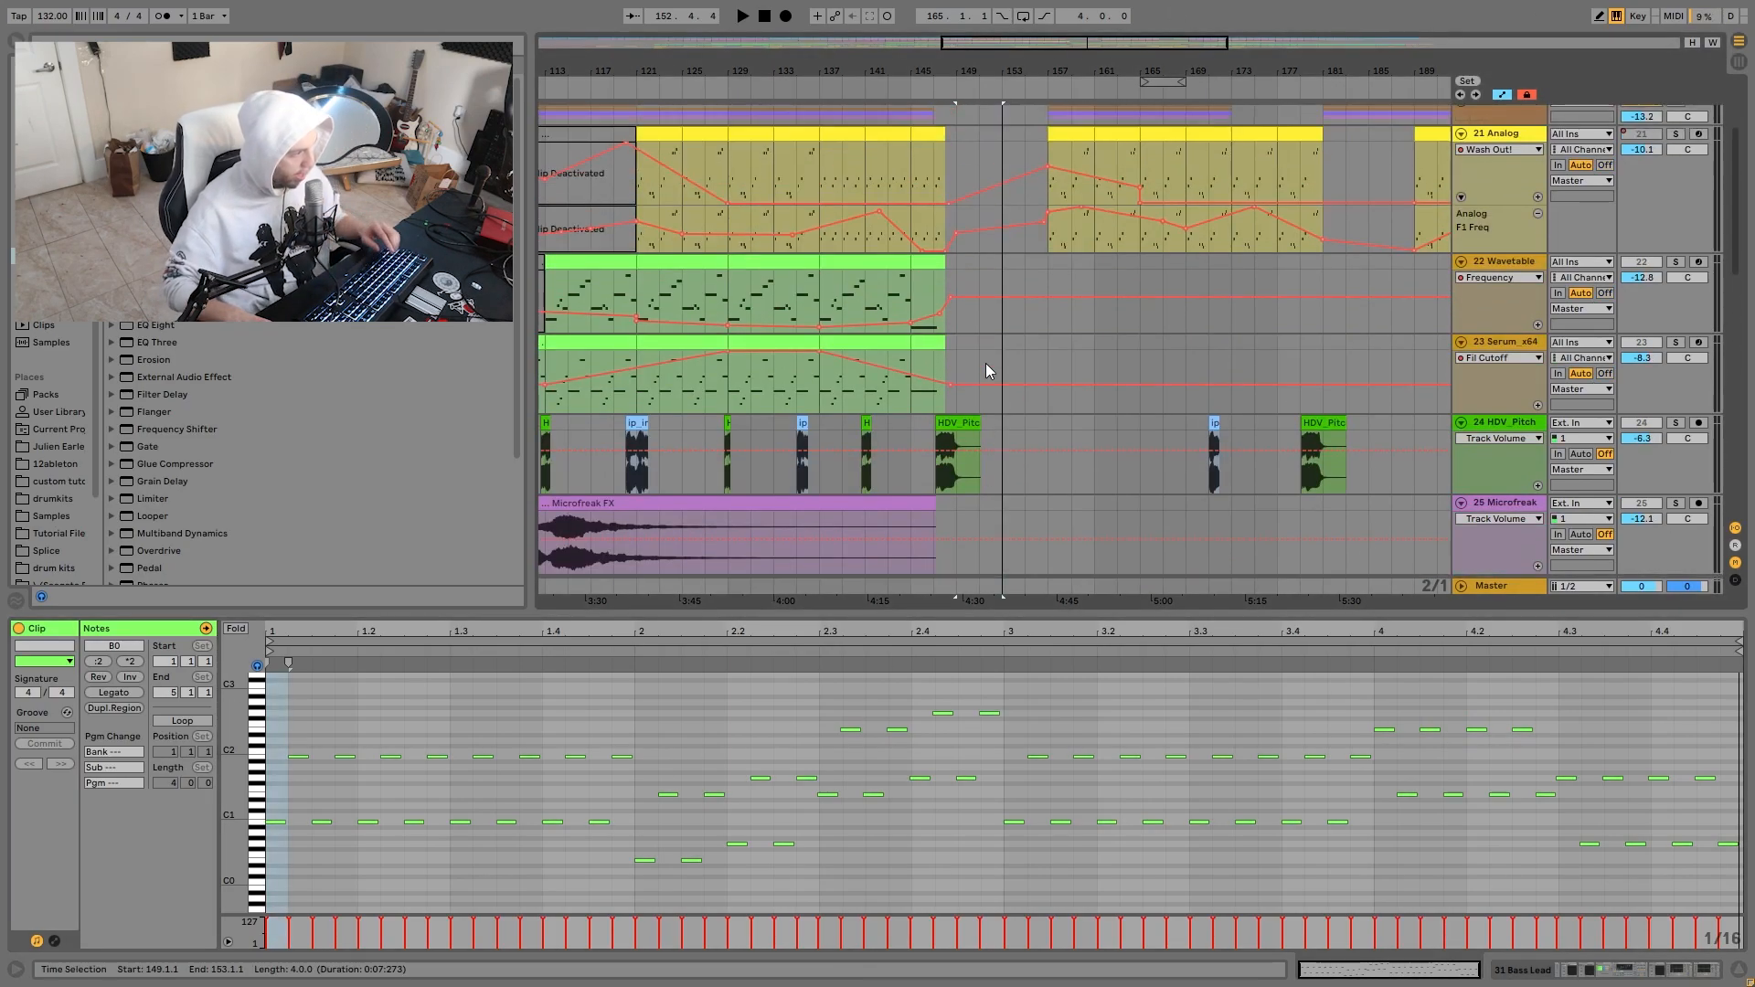
click(833, 353)
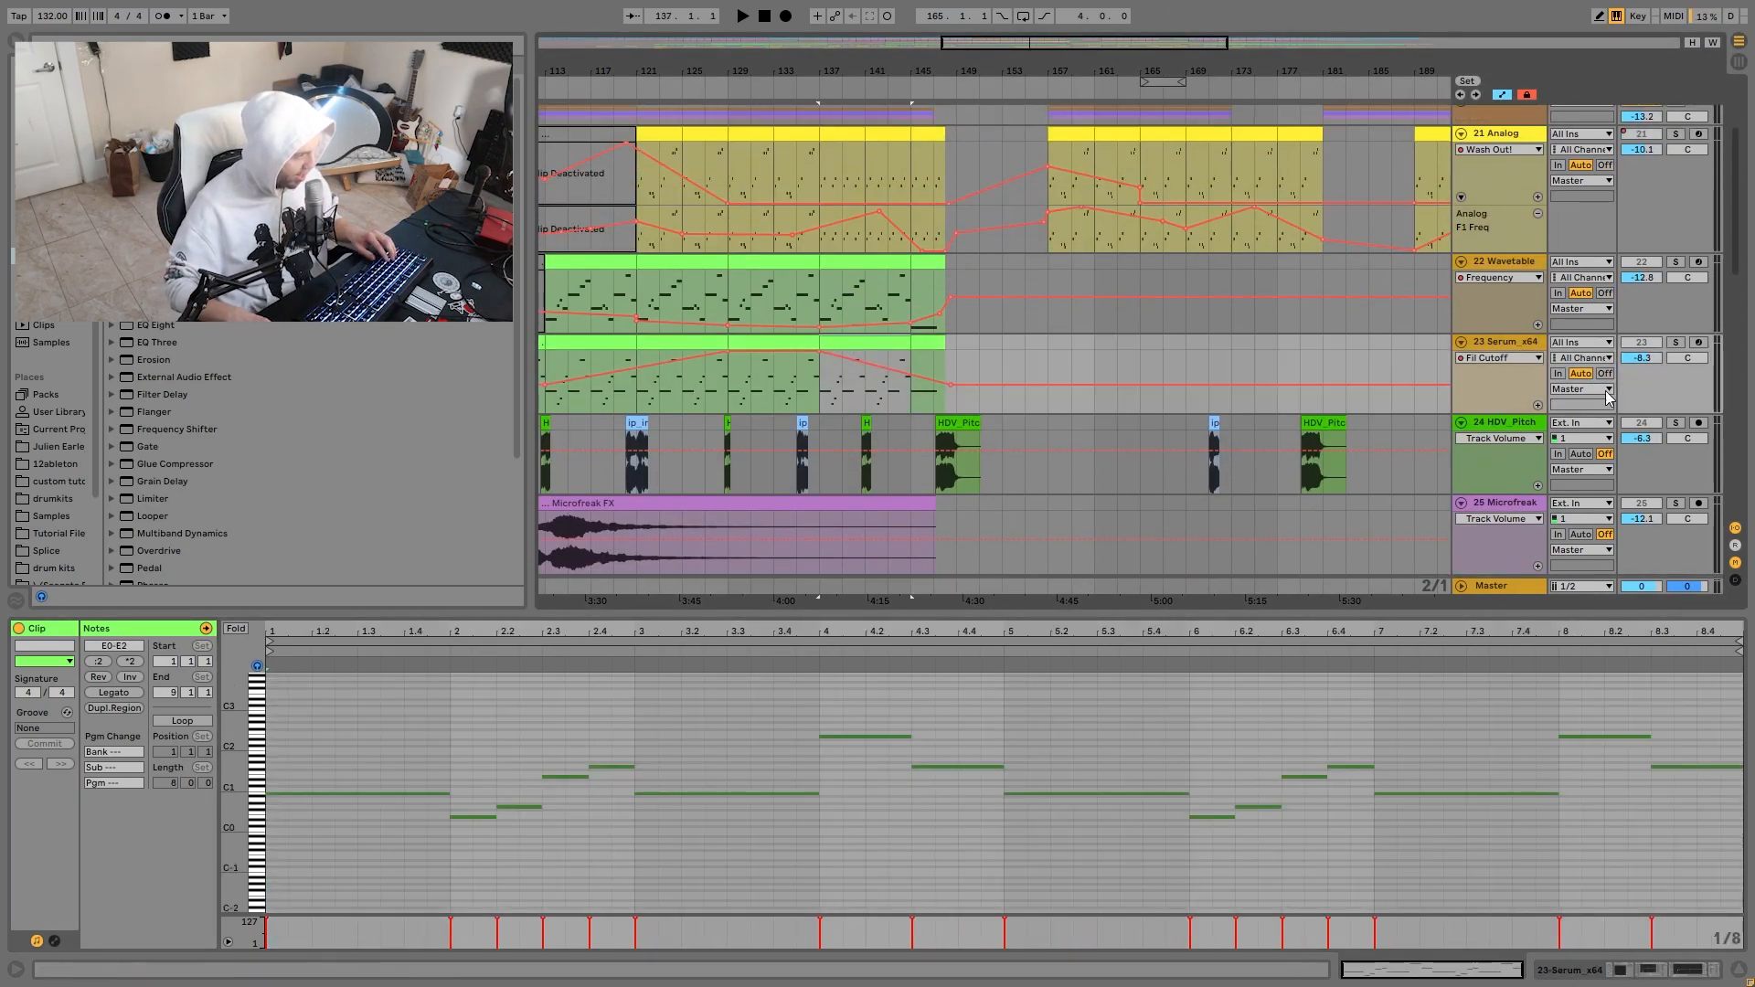
key(space)
Play the 31 Bass Lead clip from bar 149 and solo its track.
scroll(1653, 386, down, 10)
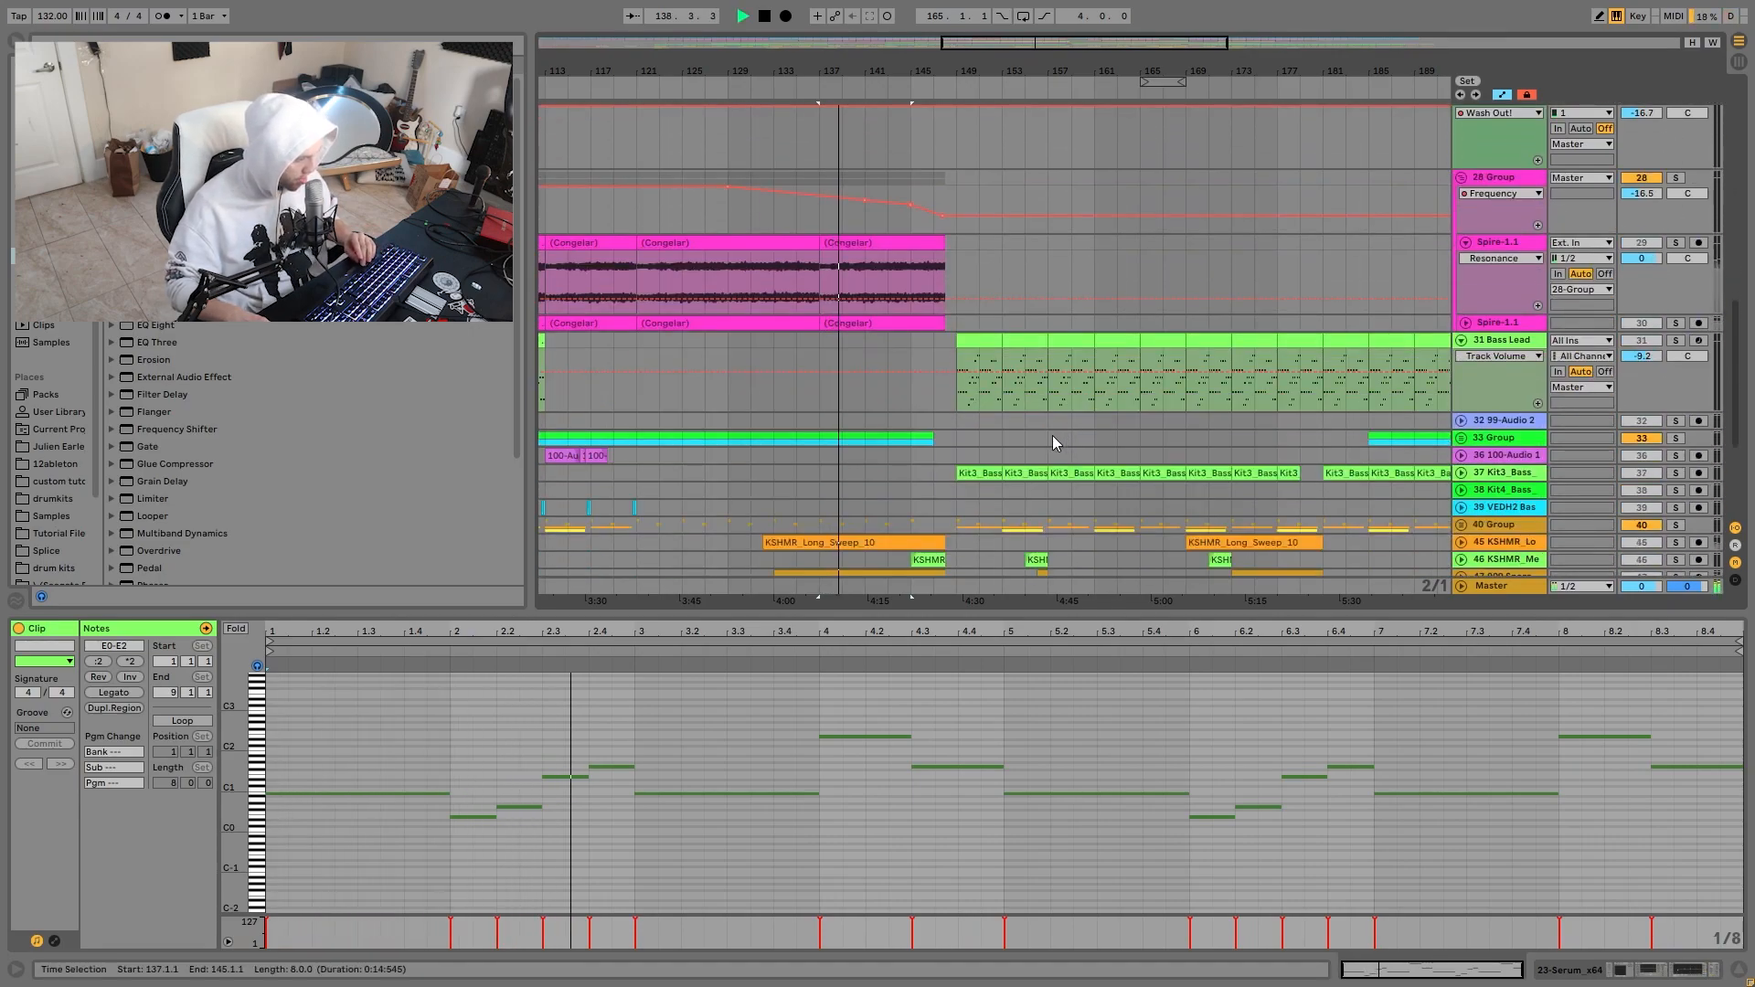
click(1001, 340)
key(space)
key(space)
click(1676, 340)
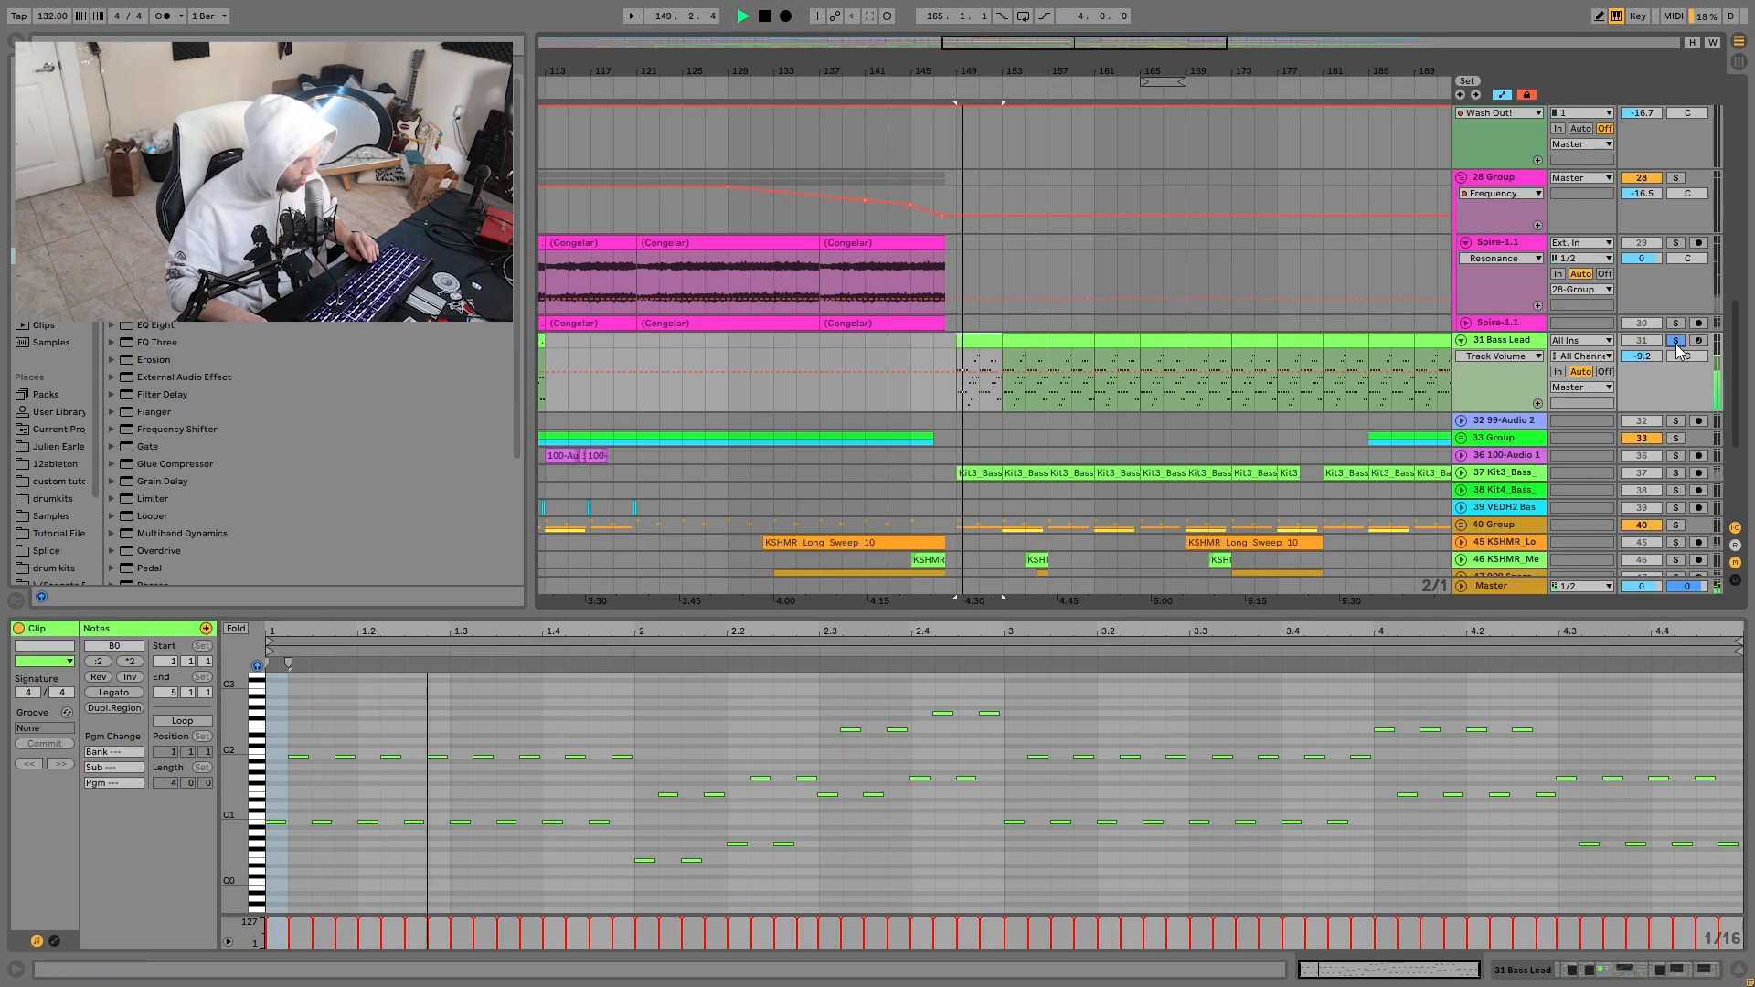
Select all notes in the Bass Lead clip at bar 149 and replay it while examining the pattern.
click(1332, 682)
key(ctrl+a)
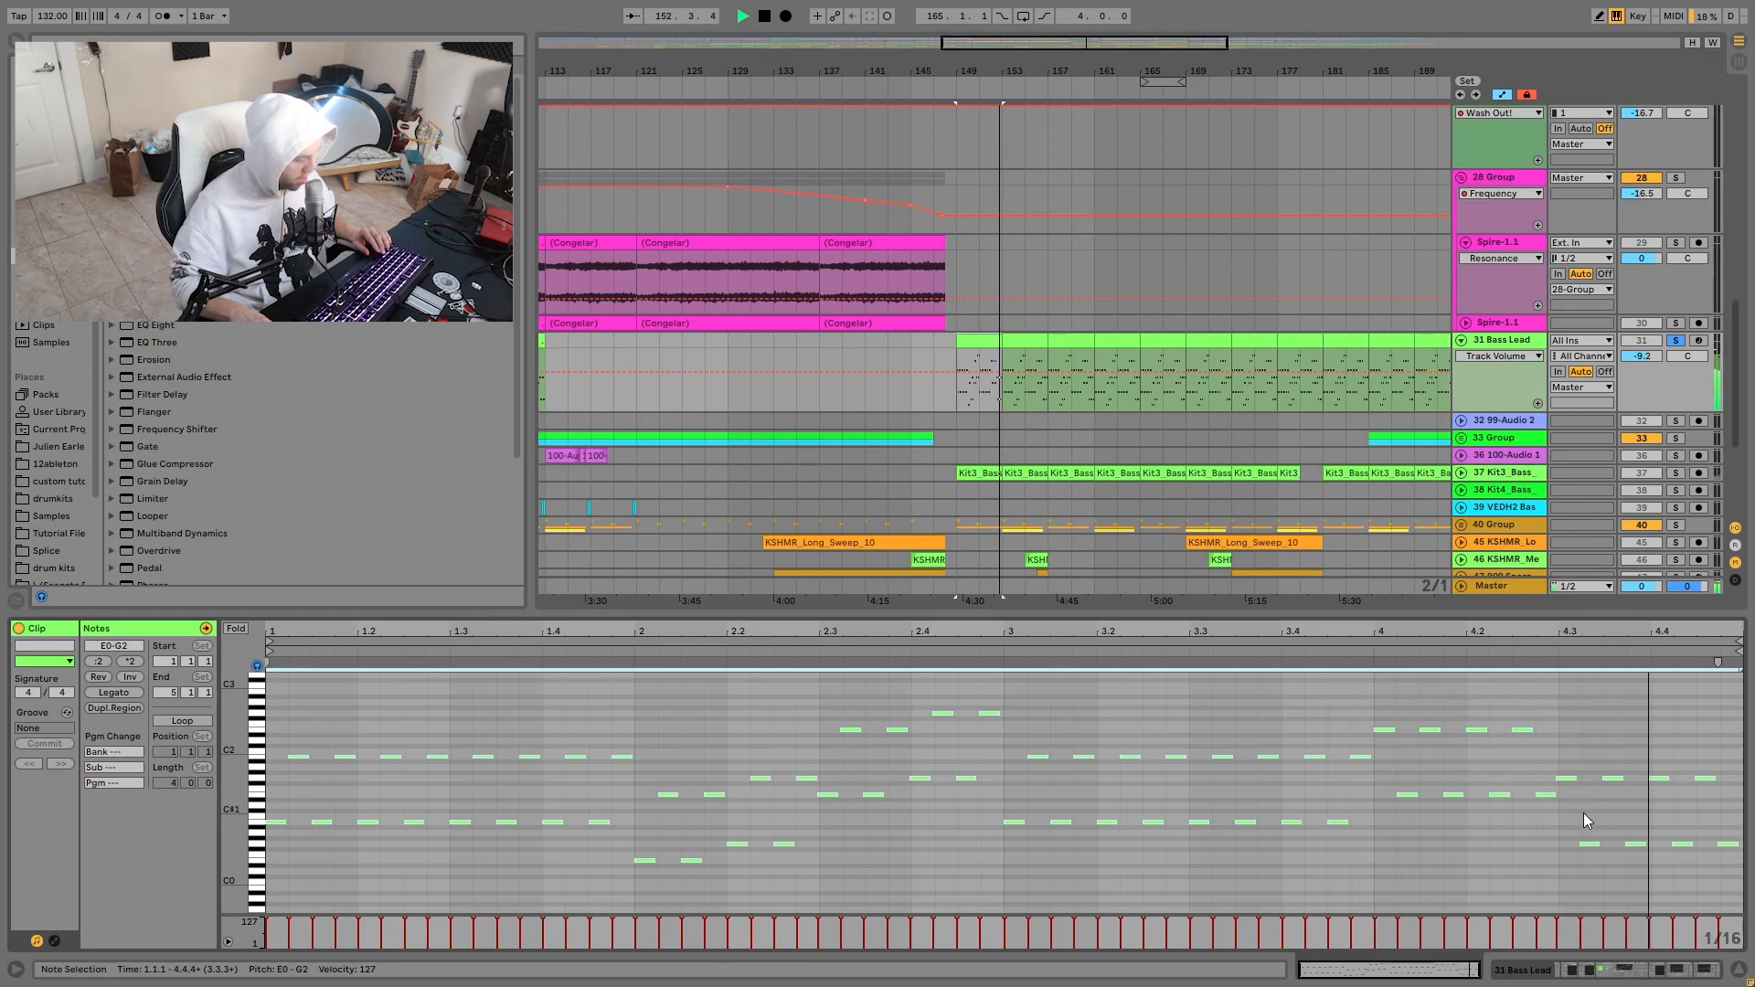
key(space)
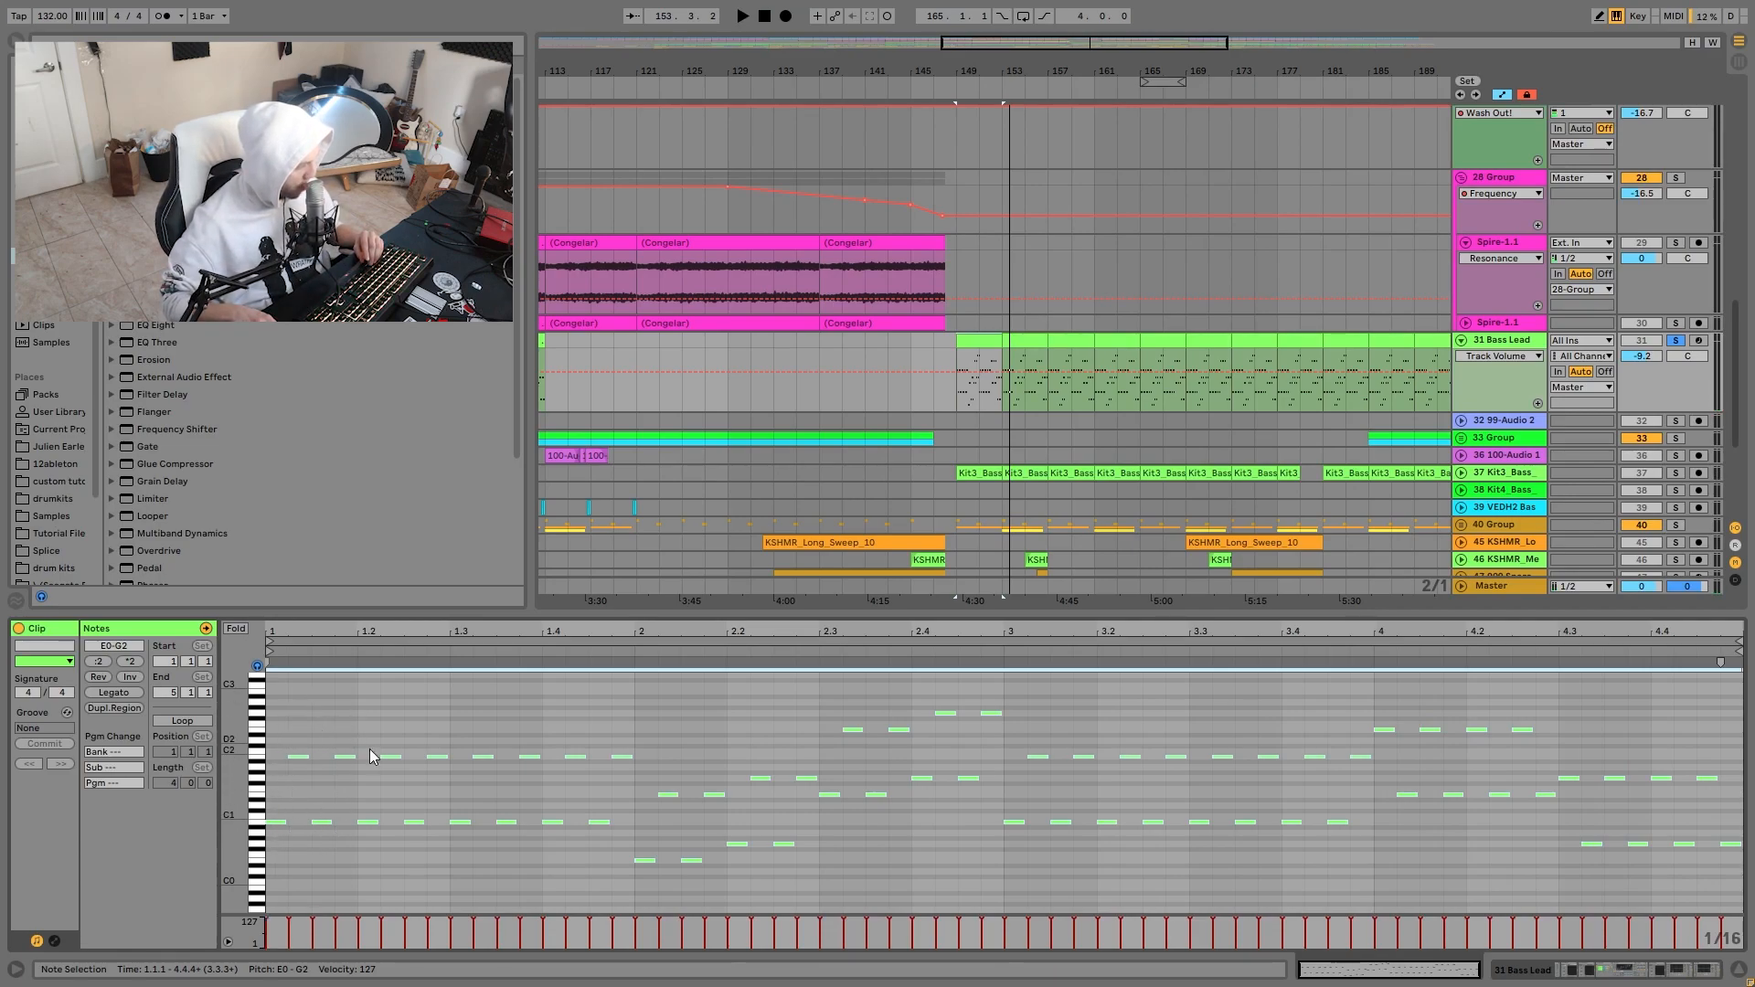
key(space)
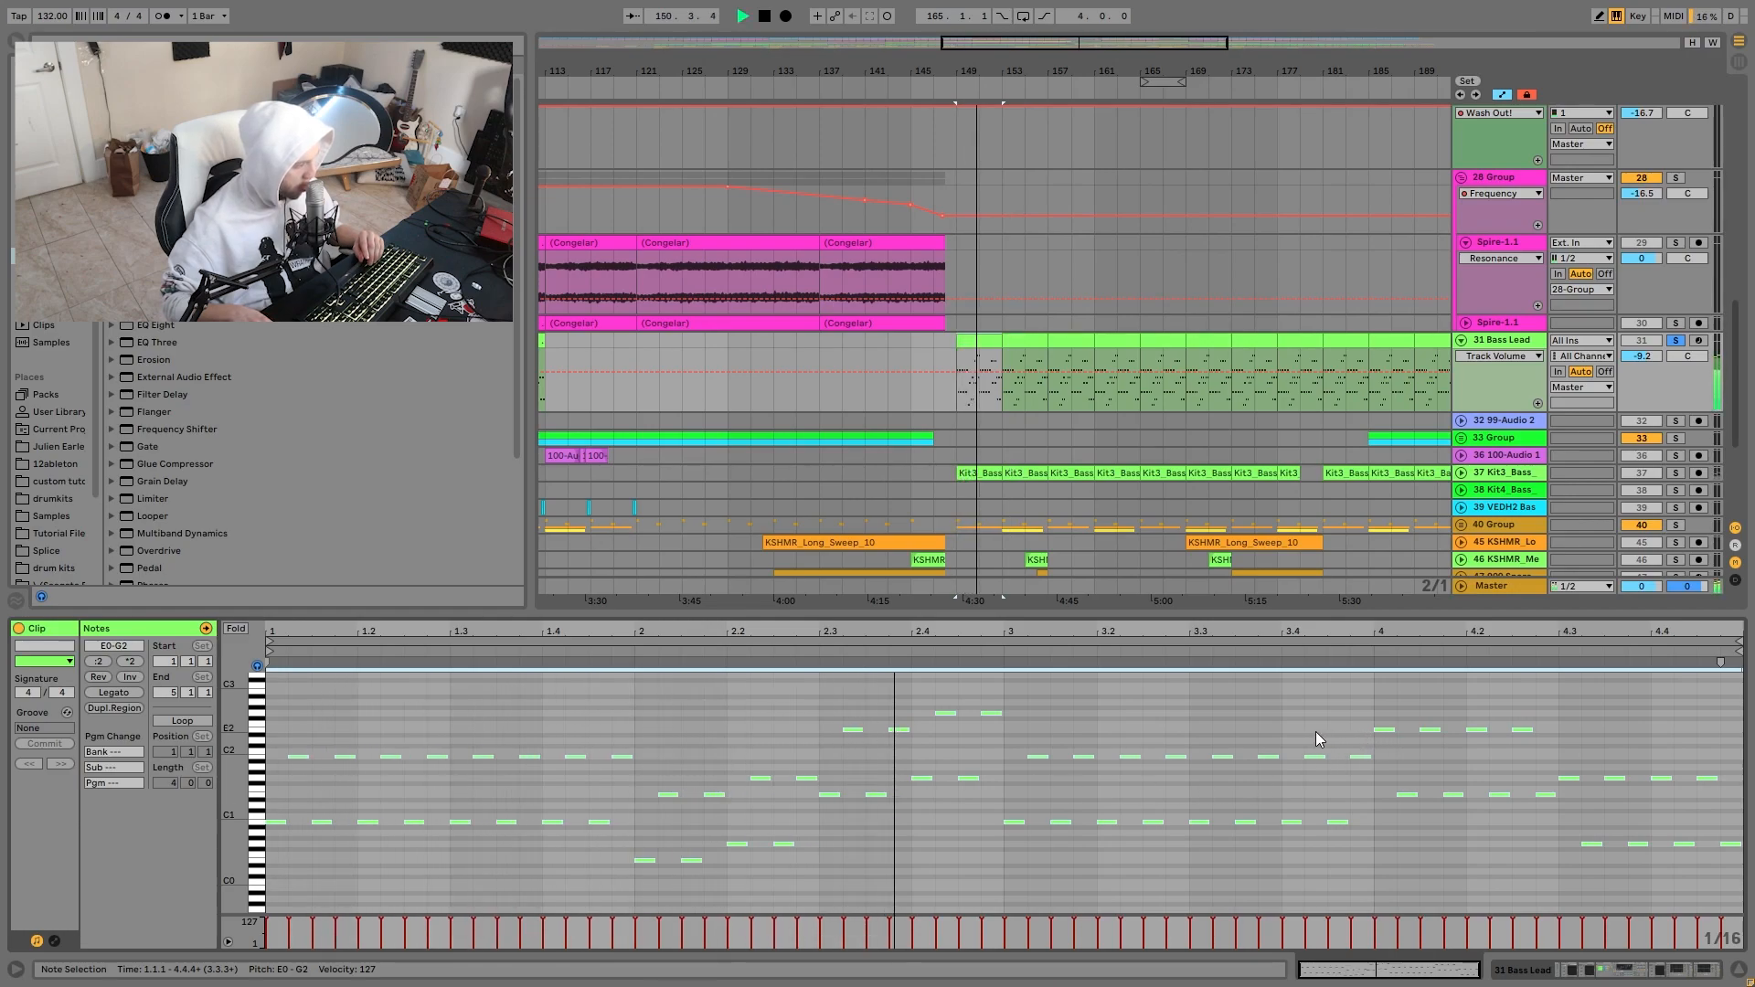
key(space)
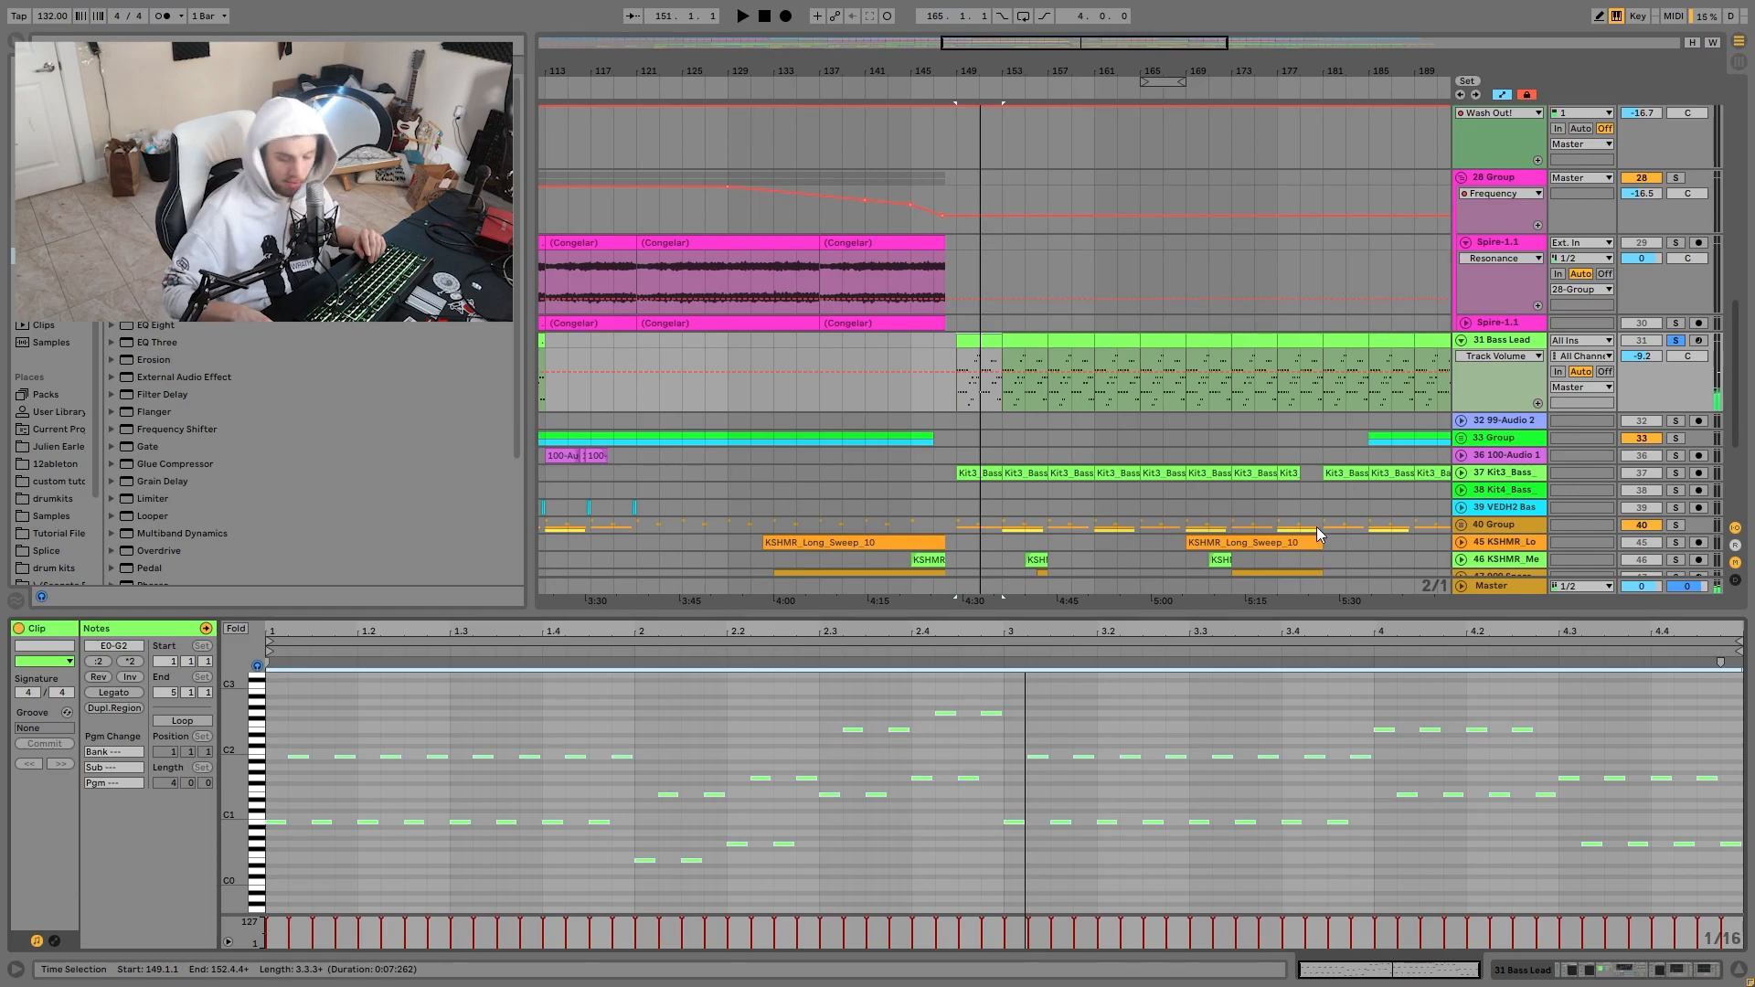
Select the bar 4 notes and individual bar 3 notes in the Bass Lead clip to examine how the pattern alternates.
drag(1391, 692, 1535, 858)
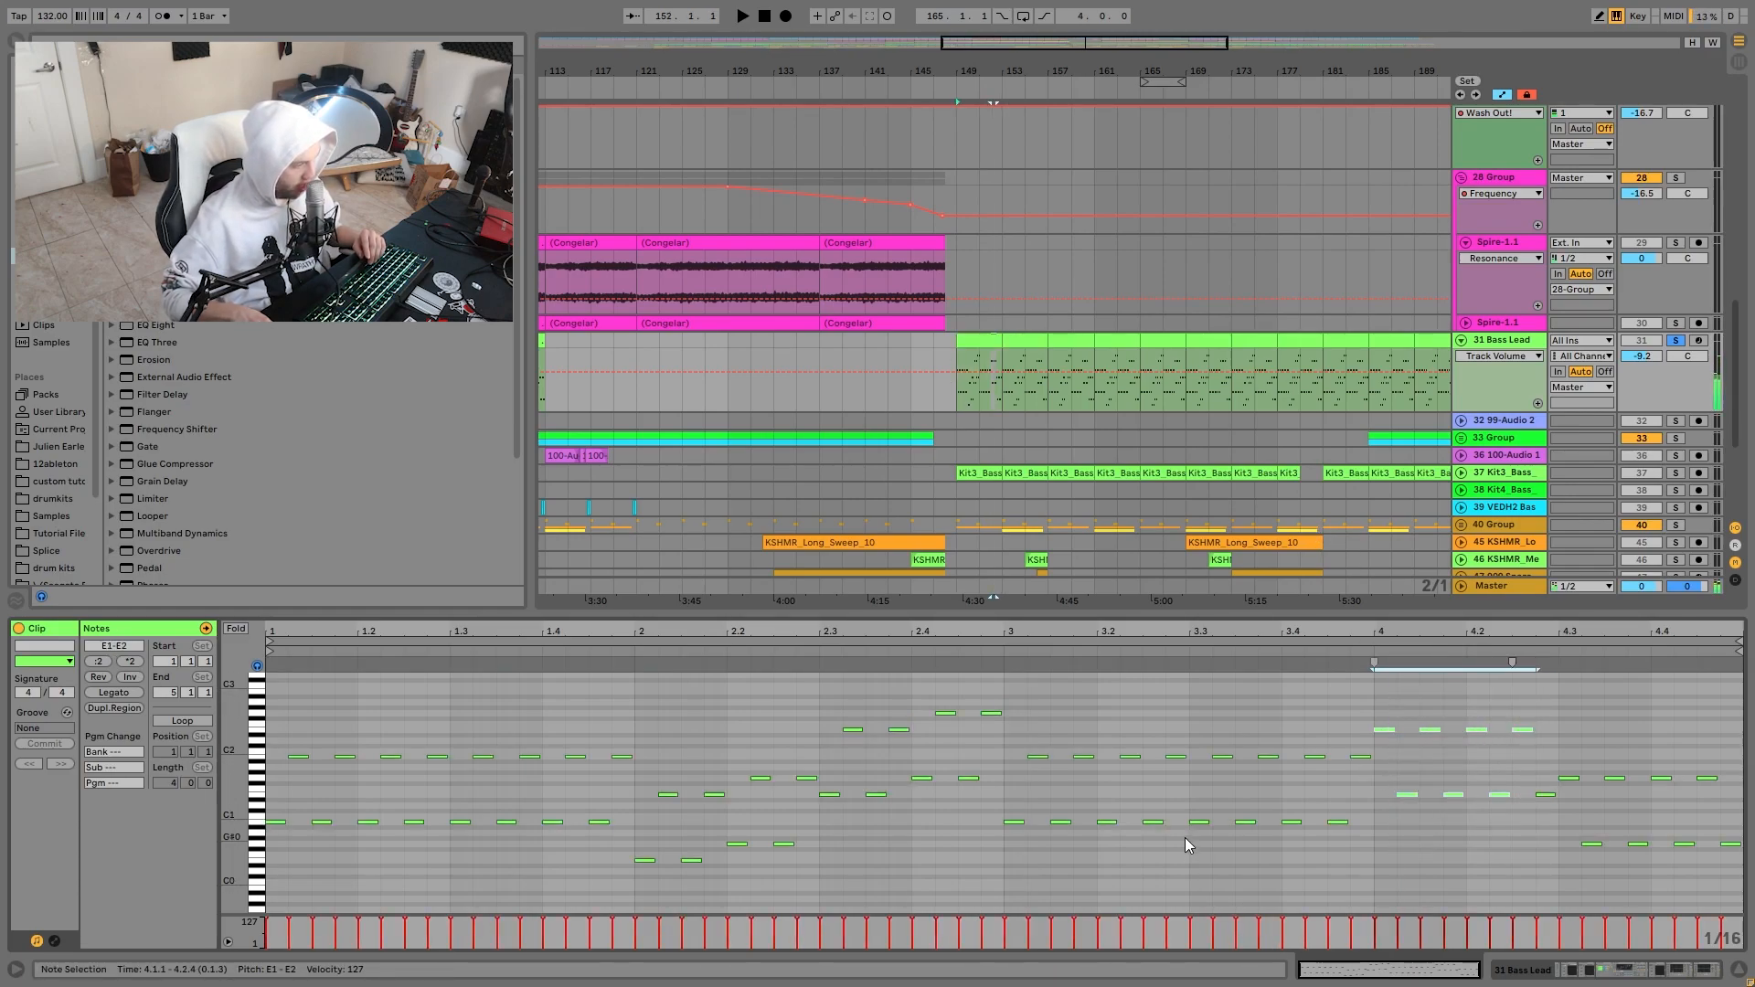
click(1201, 822)
click(1222, 756)
drag(1384, 694, 1401, 826)
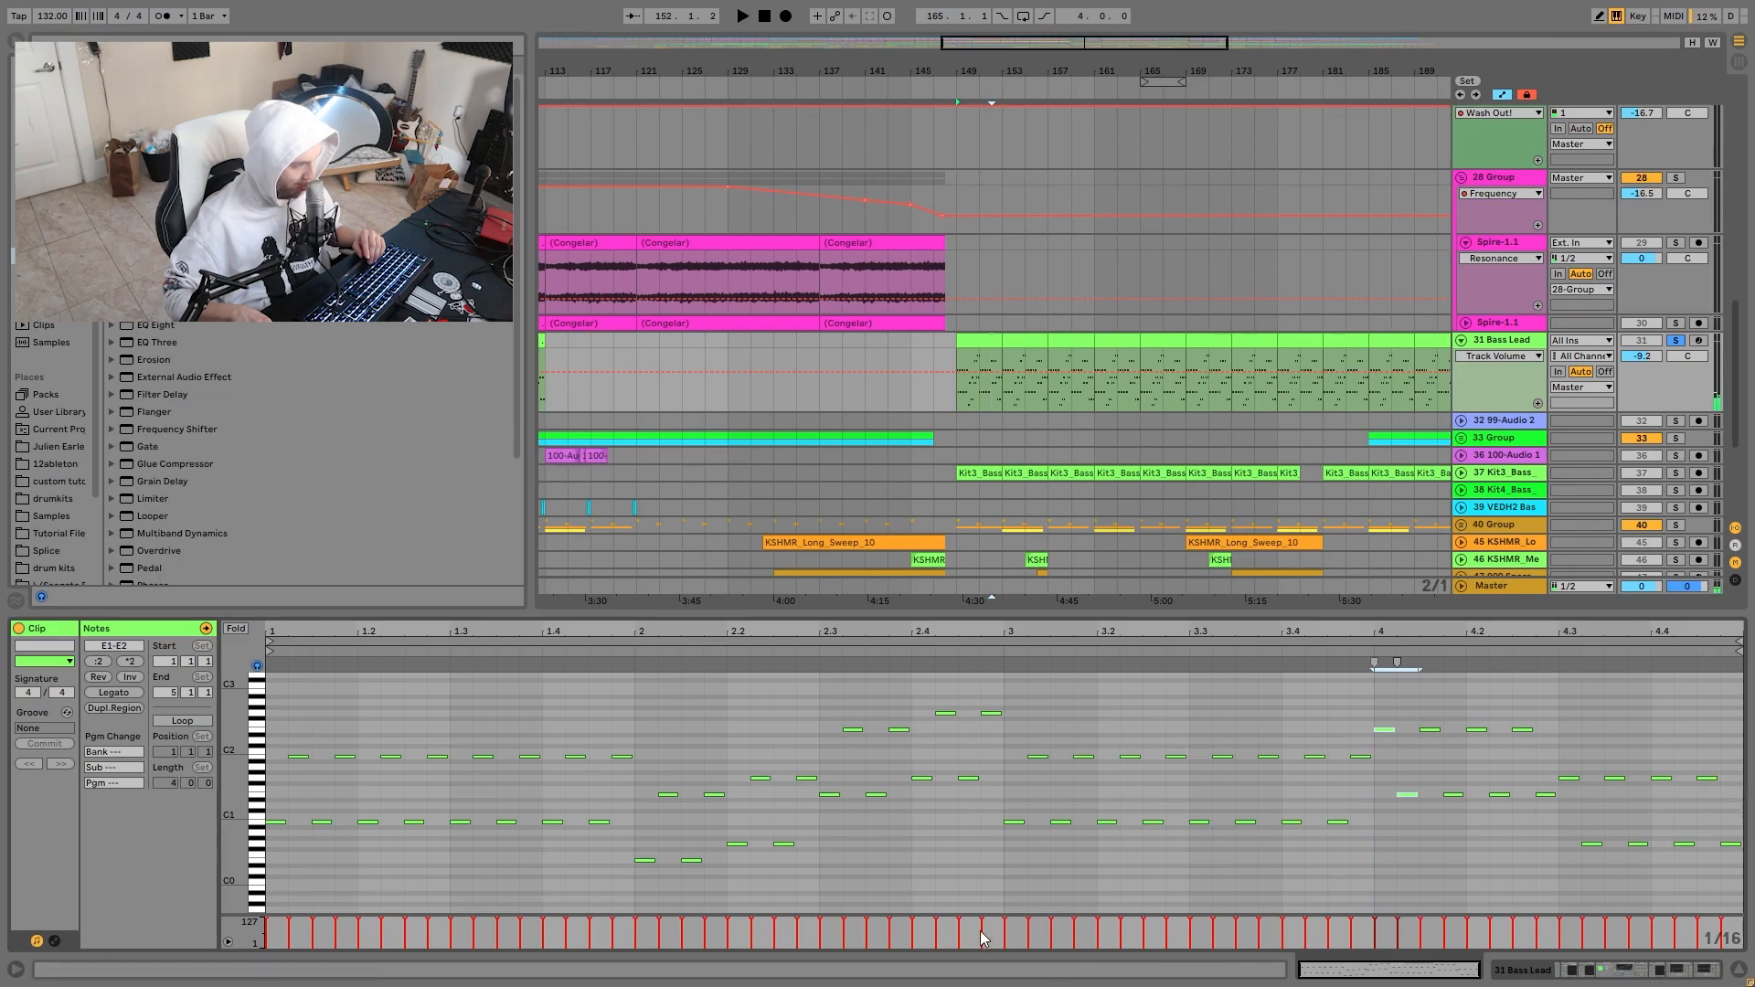
Show the 31 Bass Lead device chain and delete FabFilter Saturn 2 from it.
drag(1493, 327, 1505, 345)
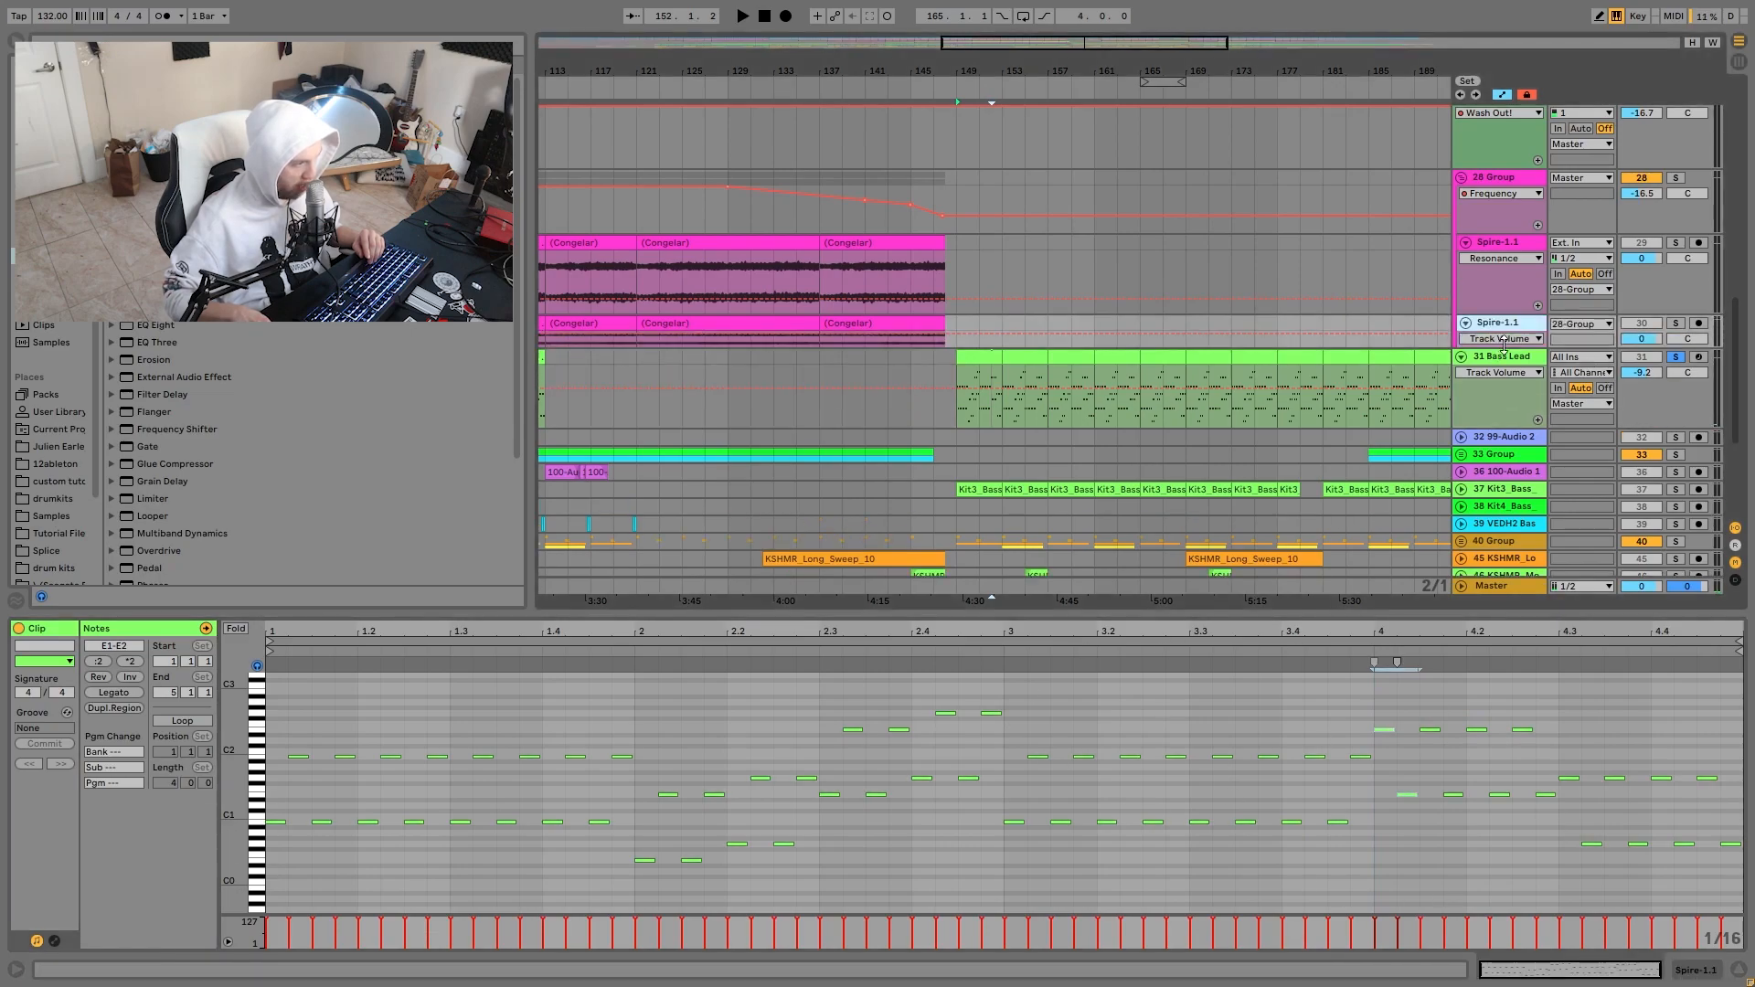
click(1515, 363)
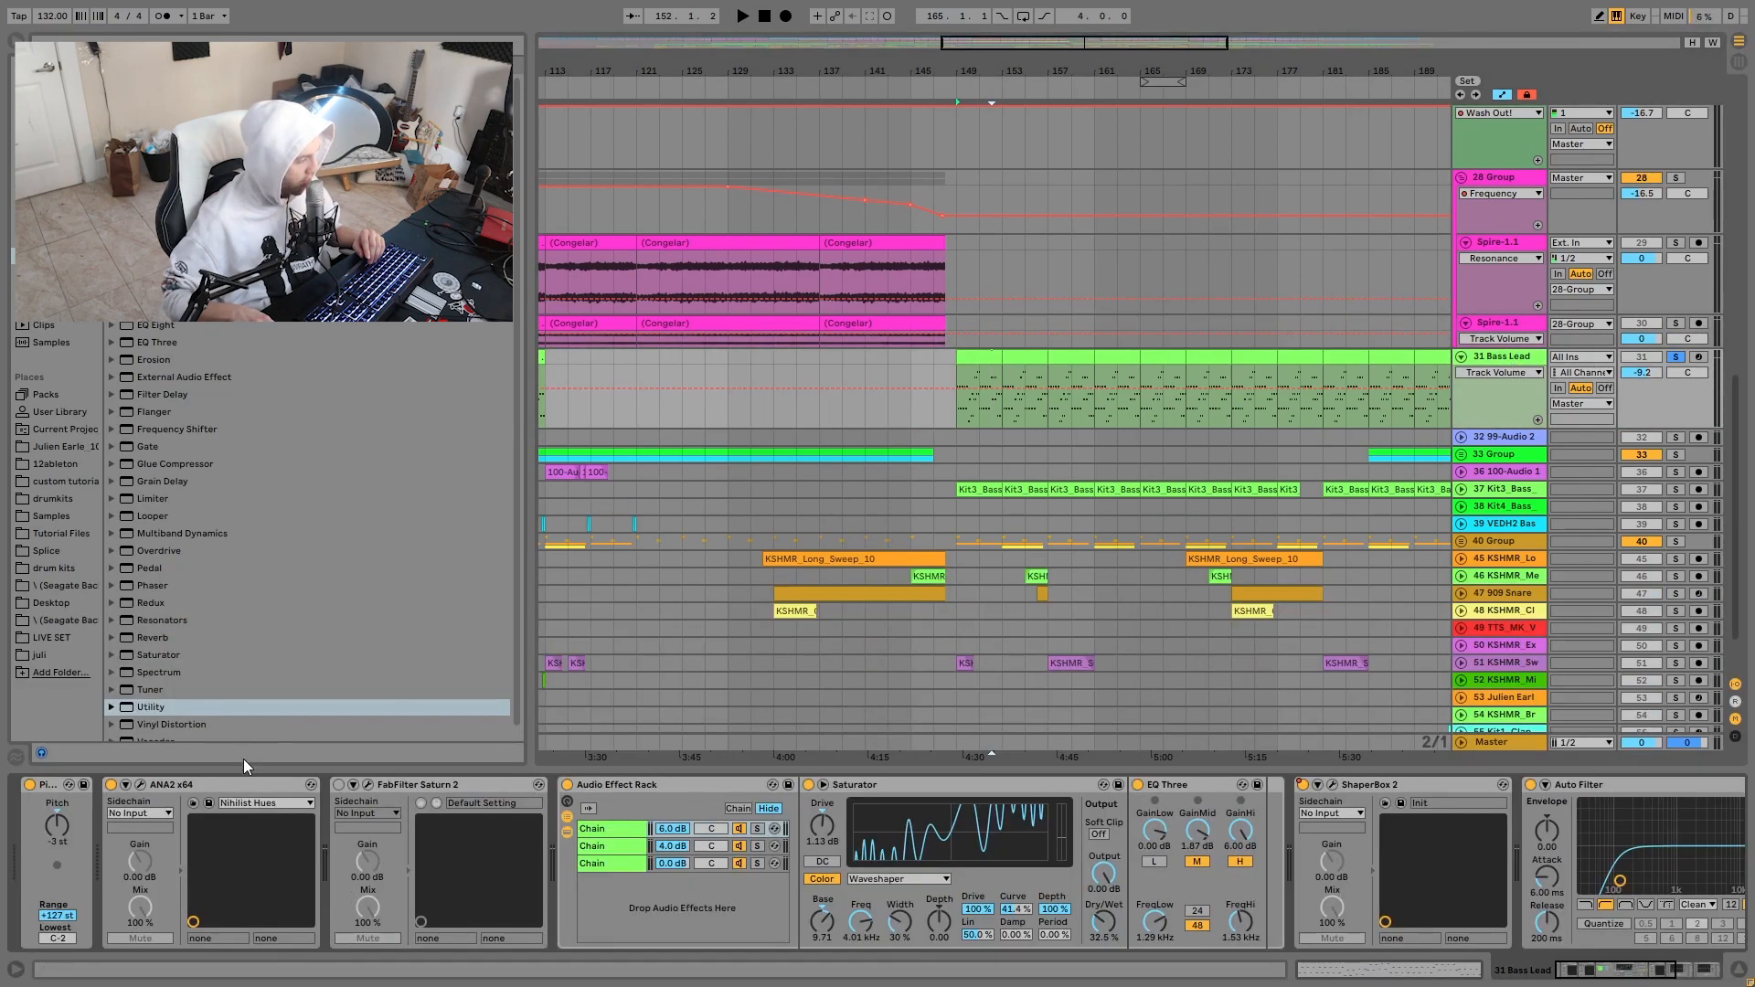
click(380, 788)
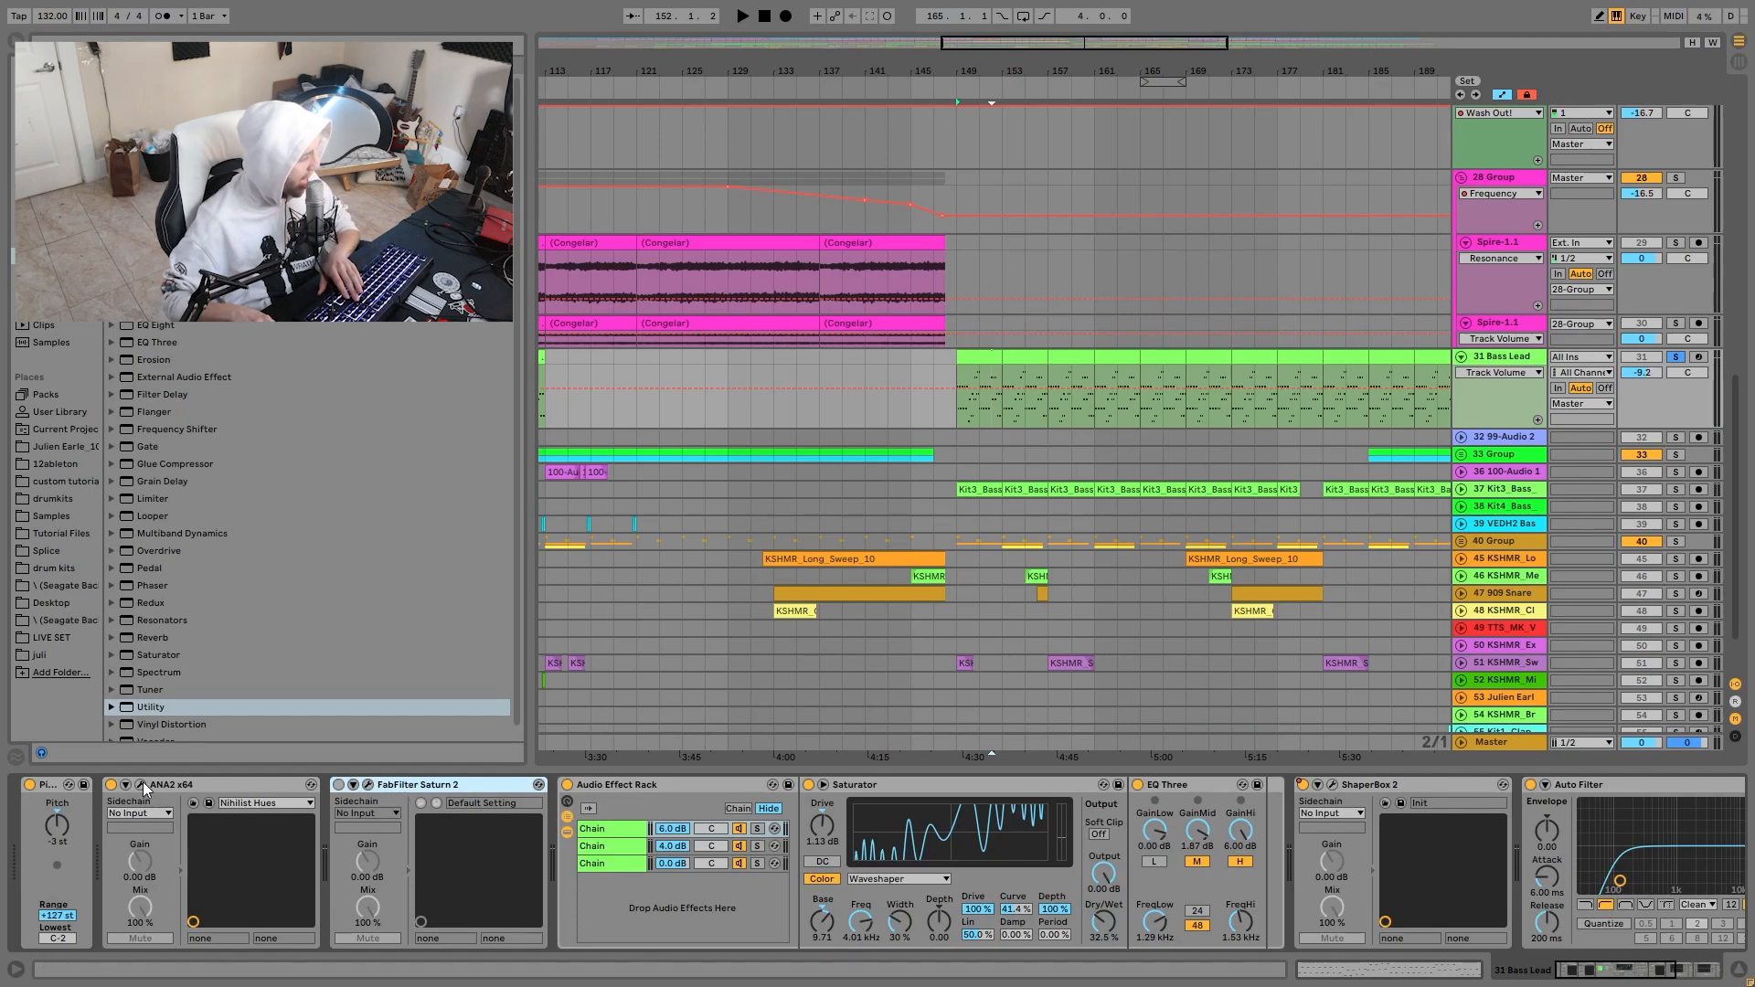
key(Delete)
Open the Bass Lead's ANA2 synth window, play the lead while examining its settings, and close the window.
drag(1754, 88, 744, 90)
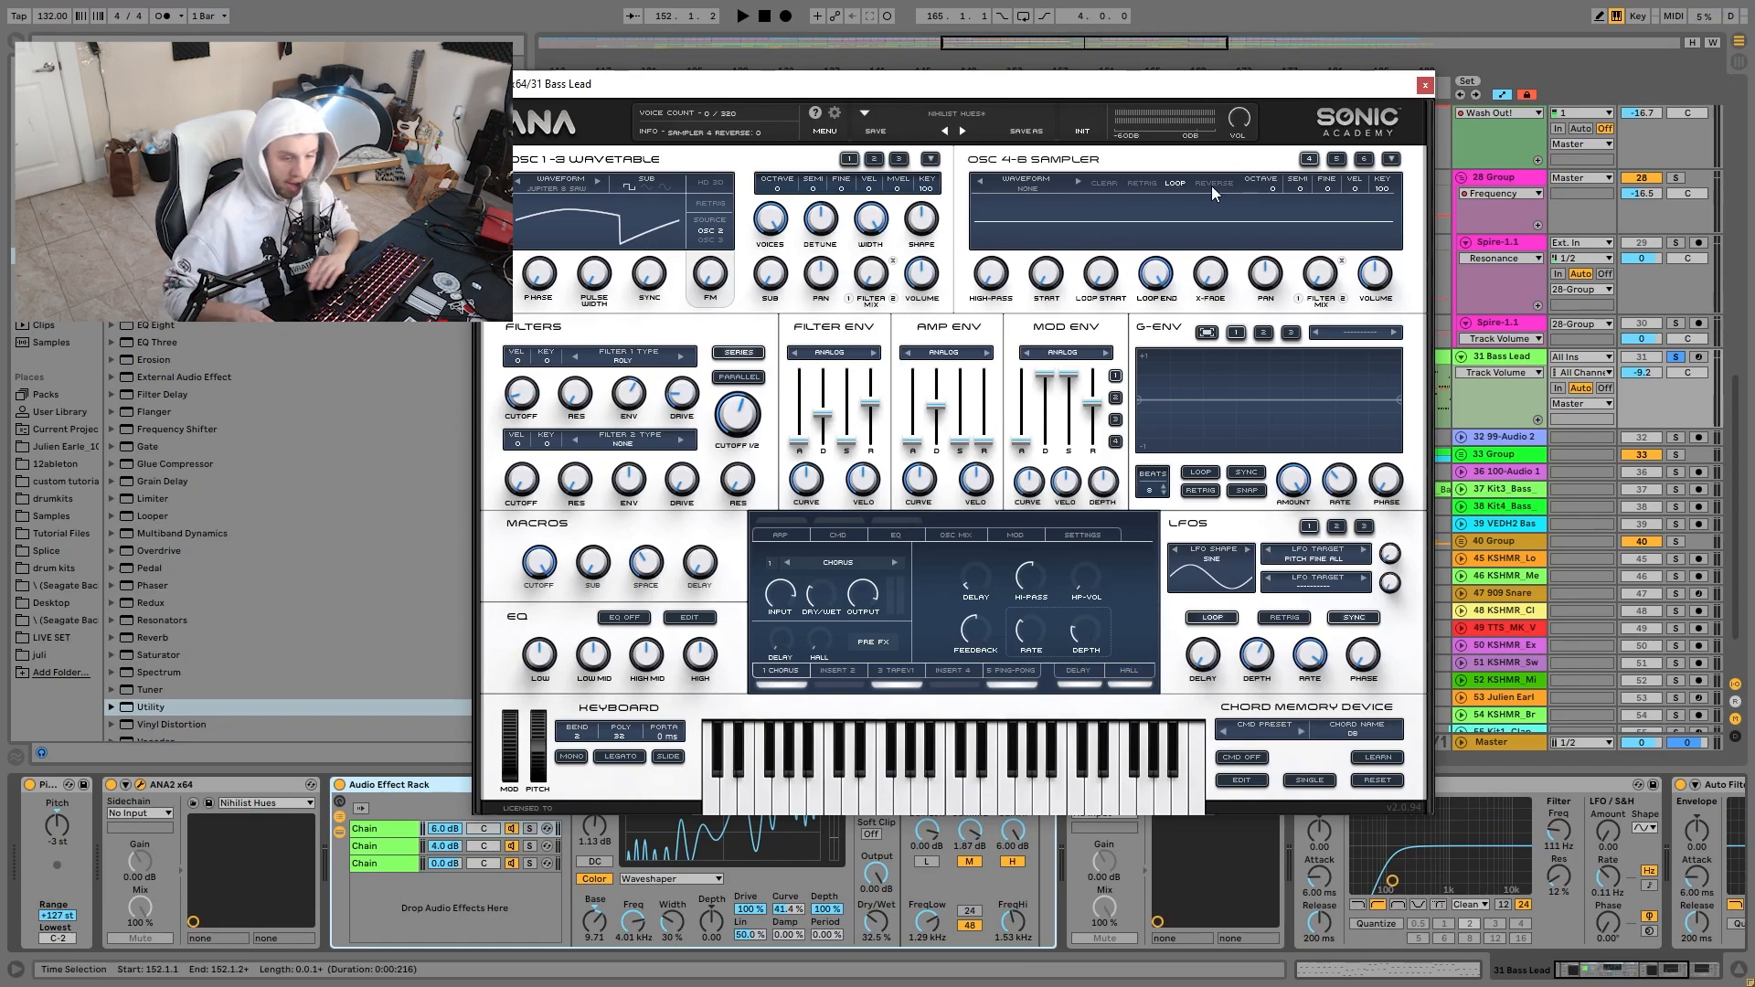
key(space)
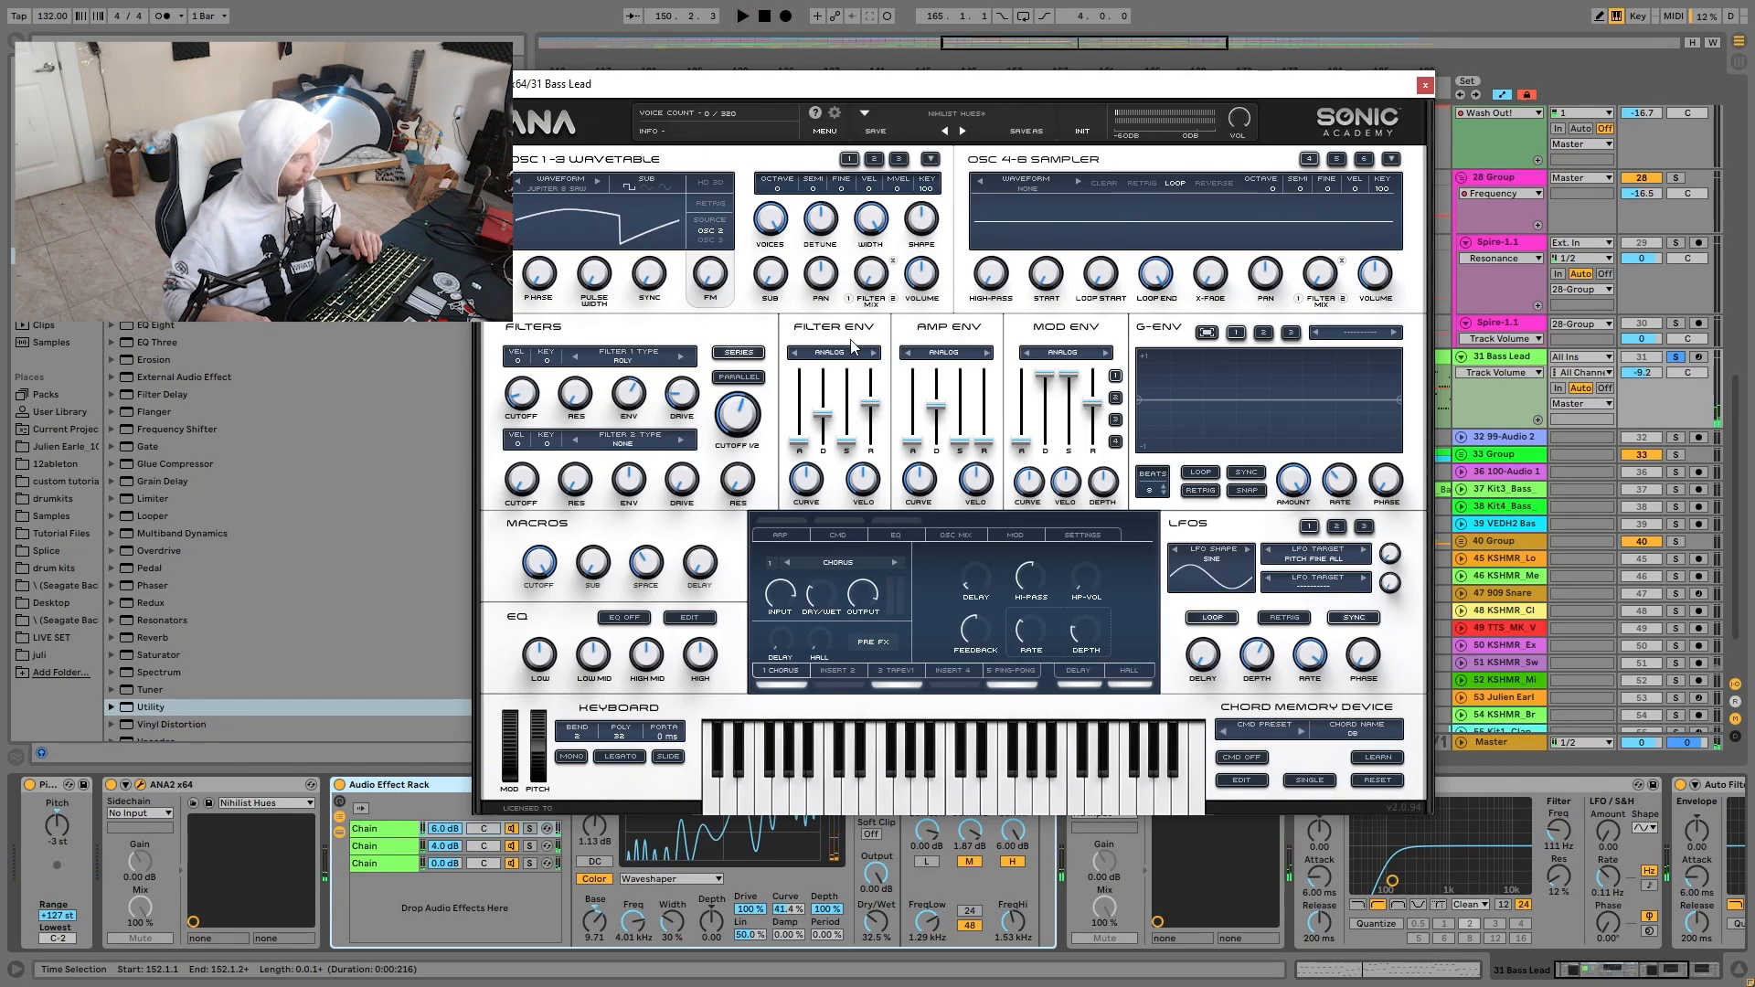
click(1423, 87)
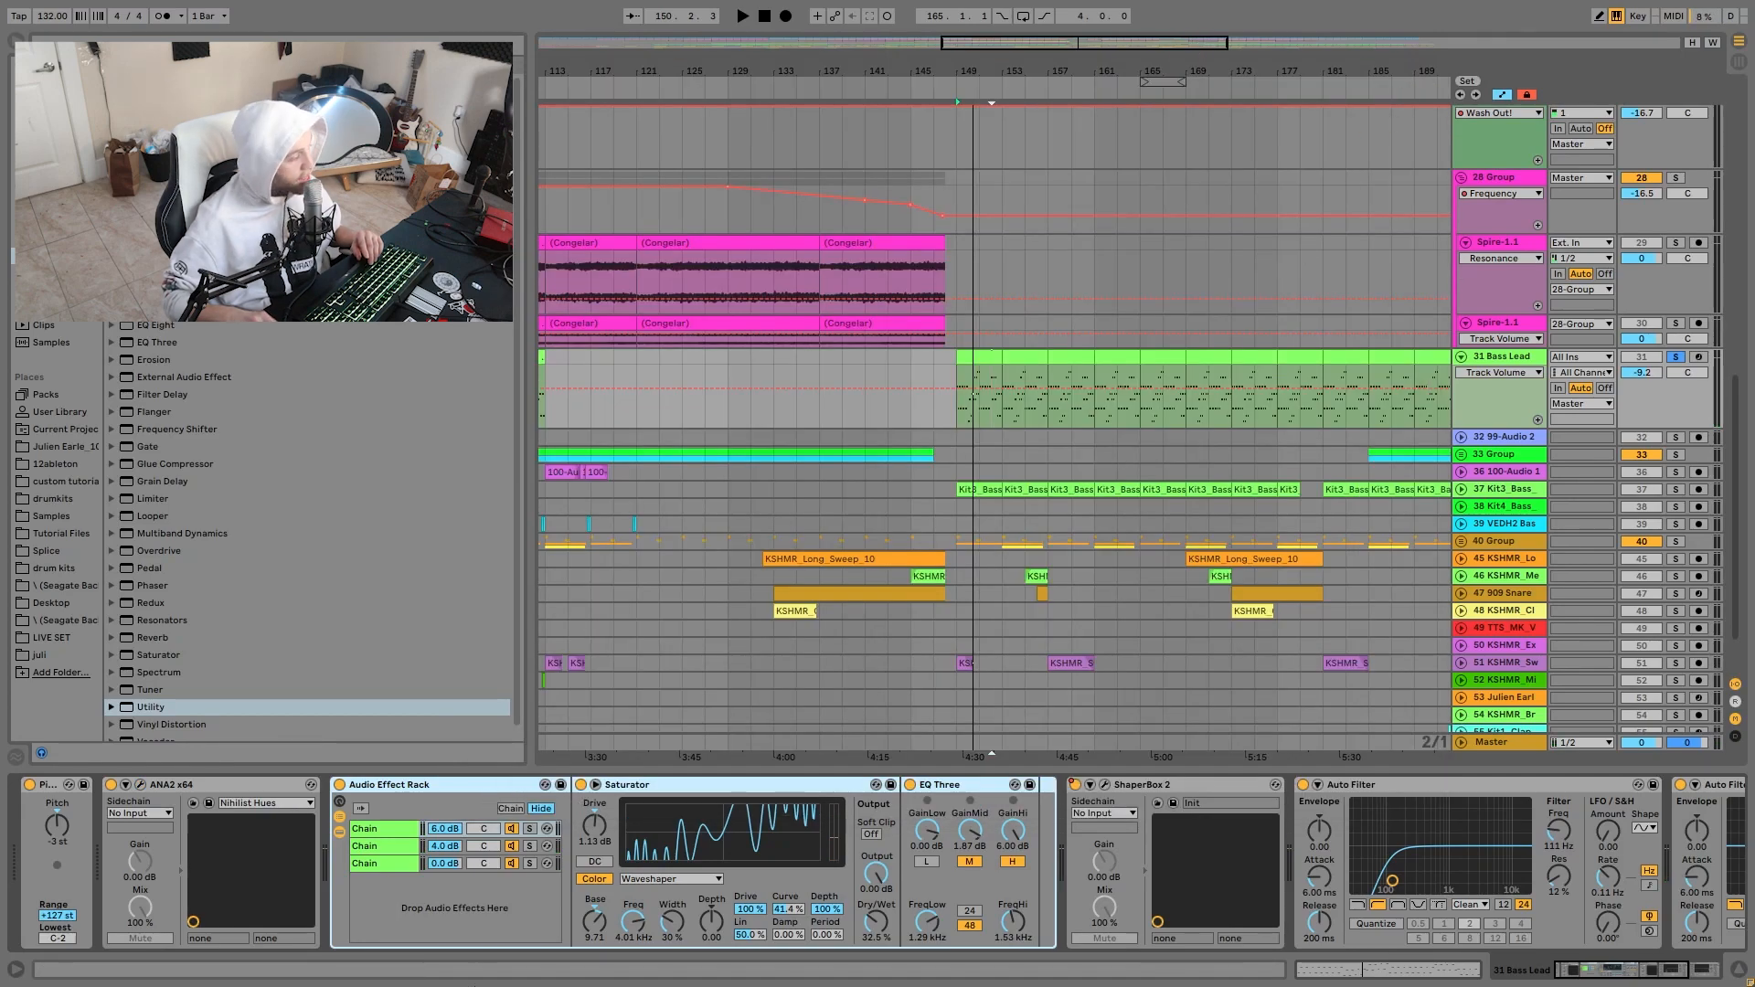
Compare the Bass Lead's sound during playback with its Audio Effect Rack bypassed and re-enabled.
click(341, 785)
key(space)
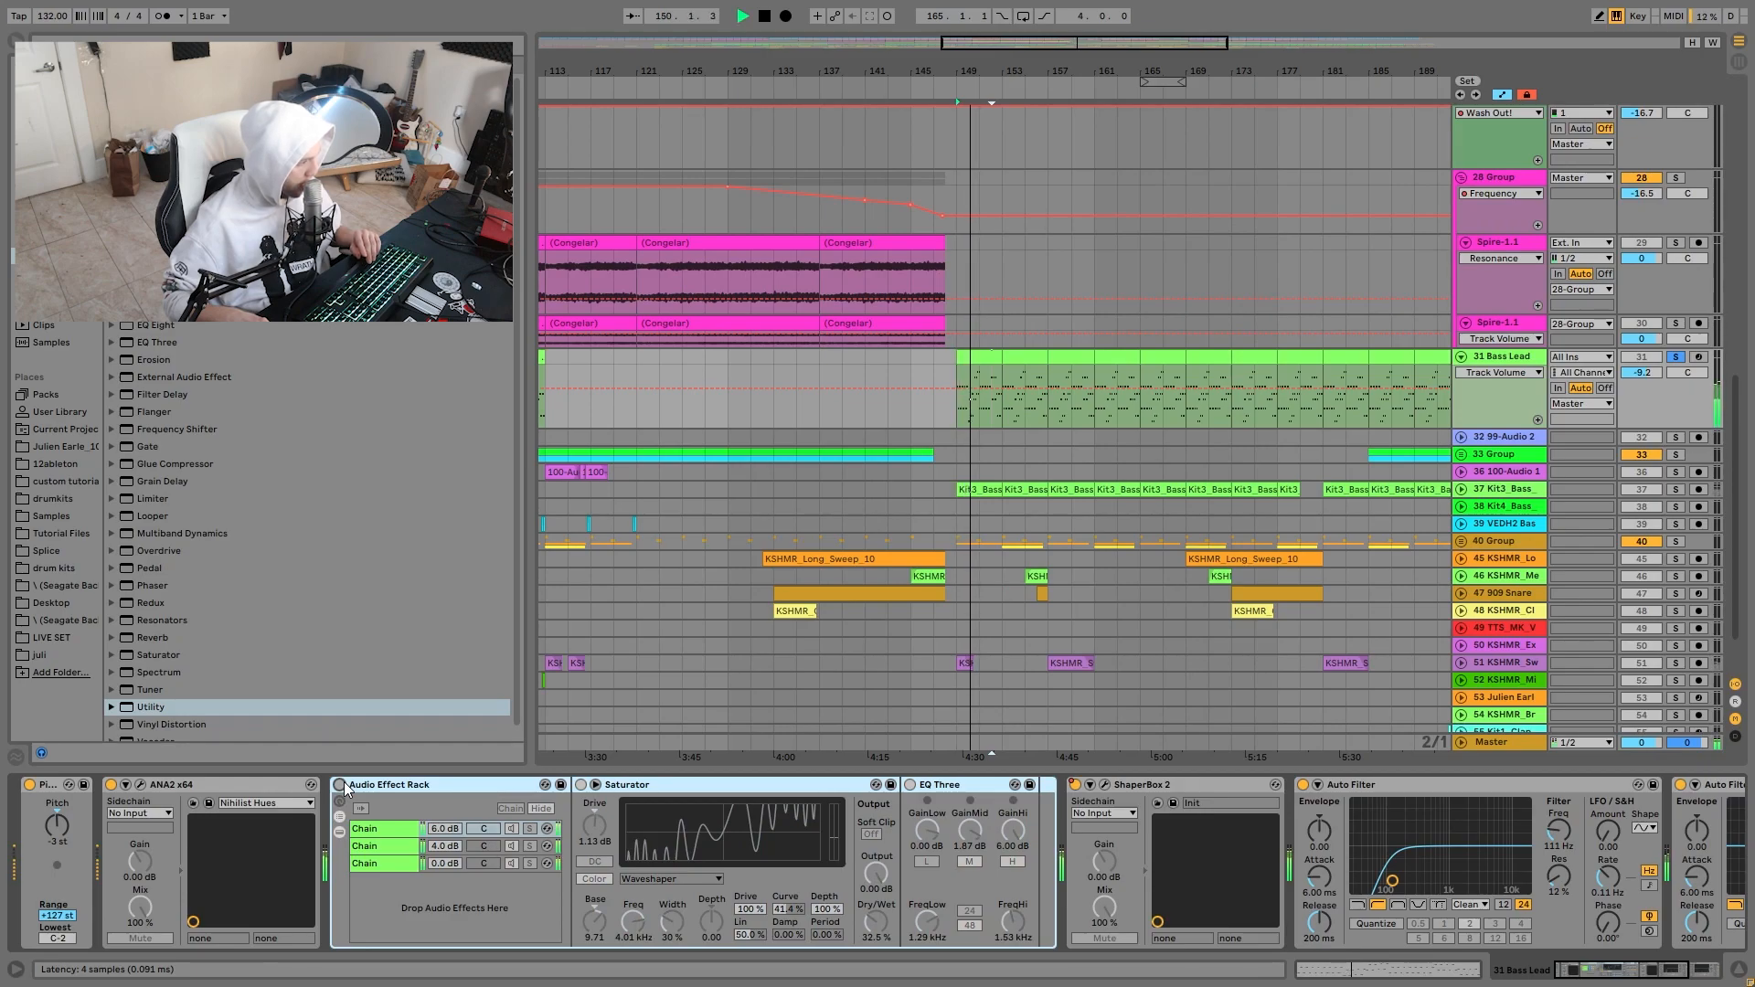
click(341, 785)
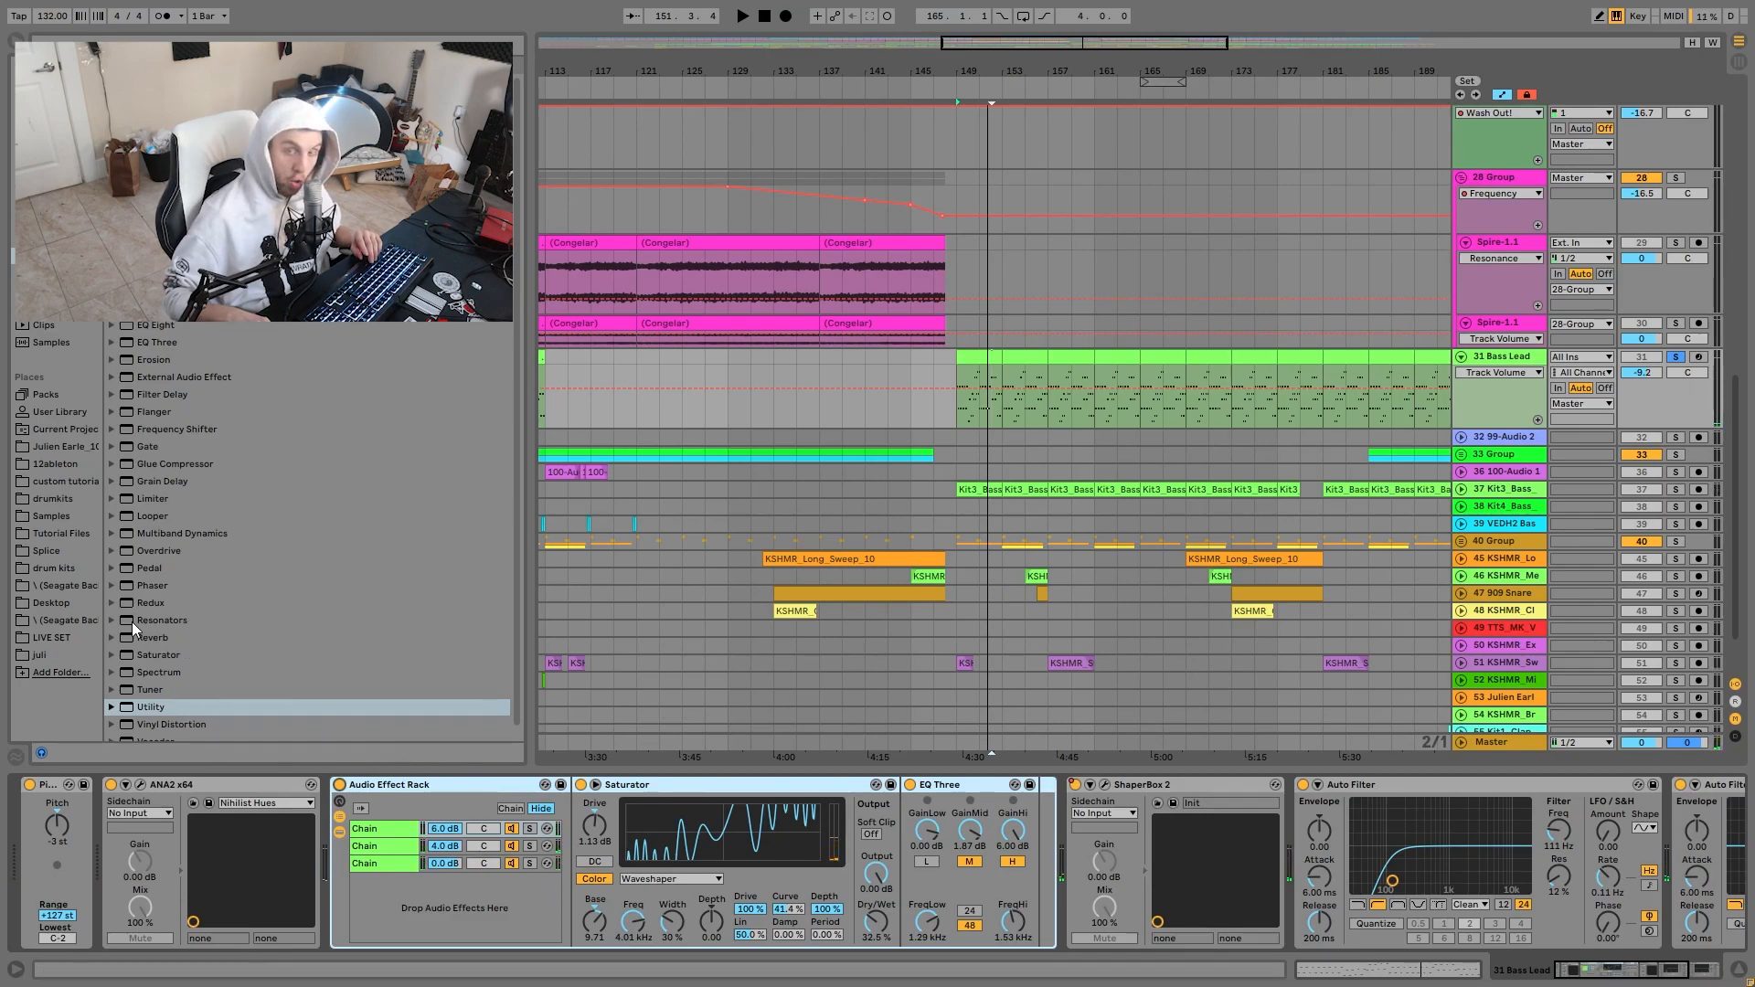
Audition the three chains of the Audio Effect Rack by soloing each one in turn during playback.
click(364, 827)
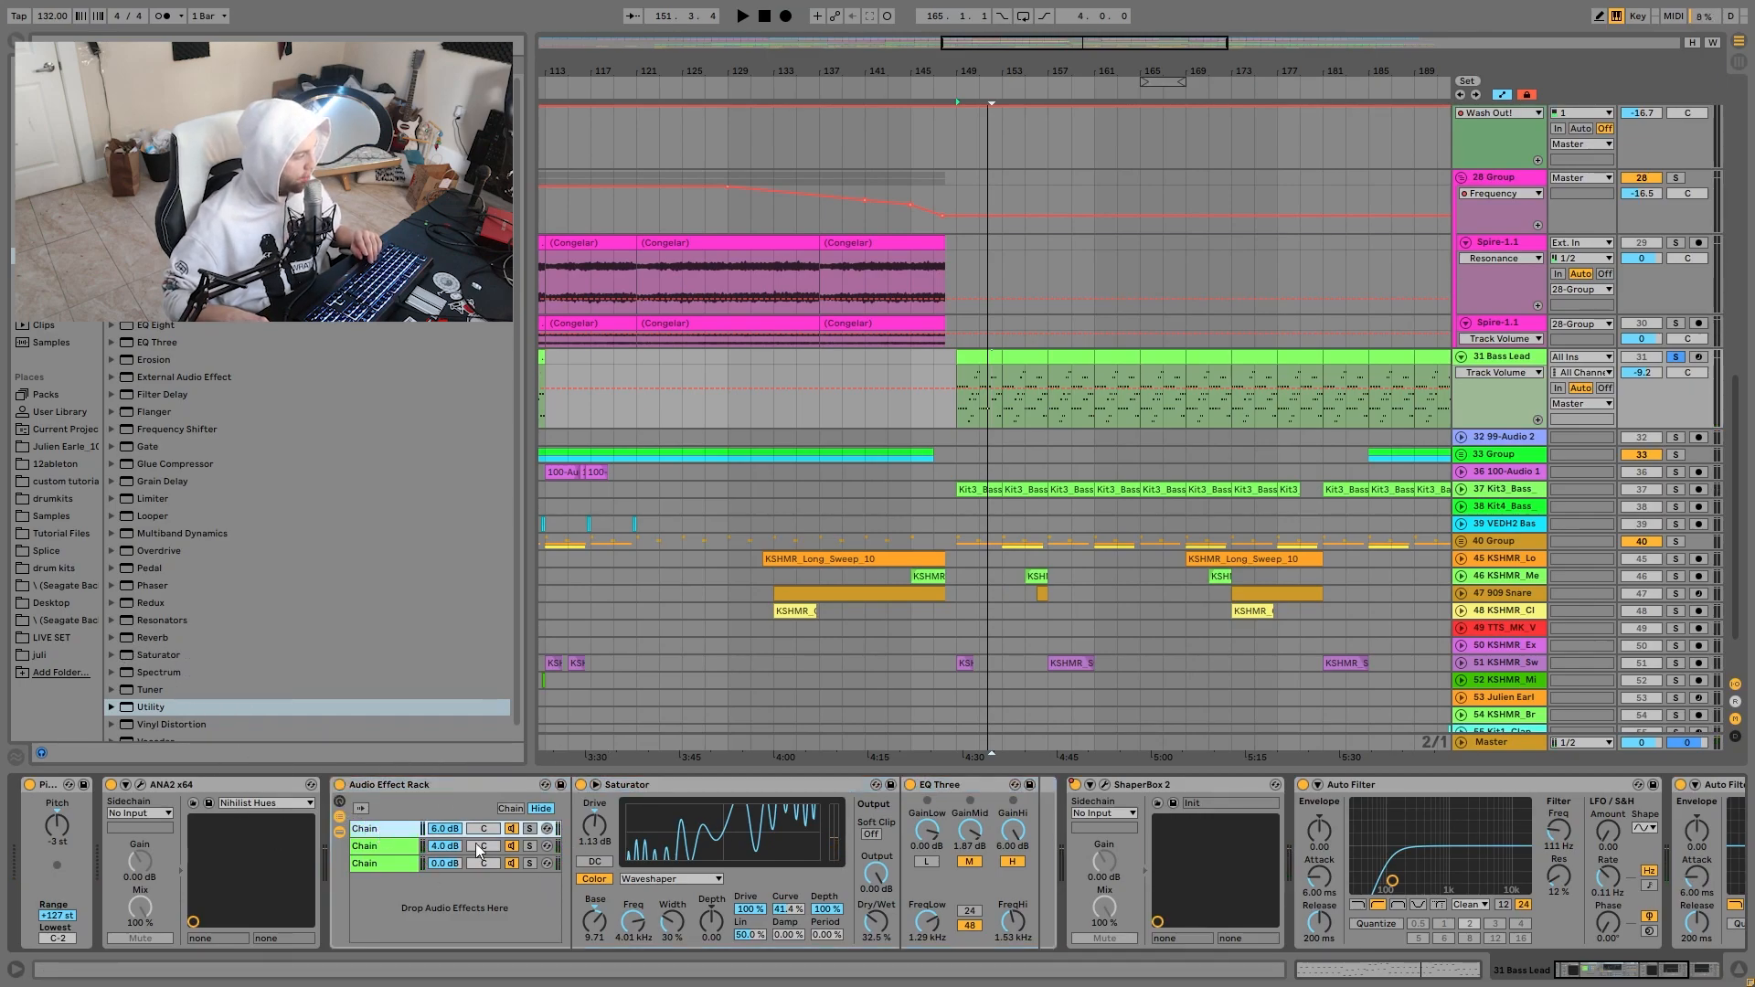
key(space)
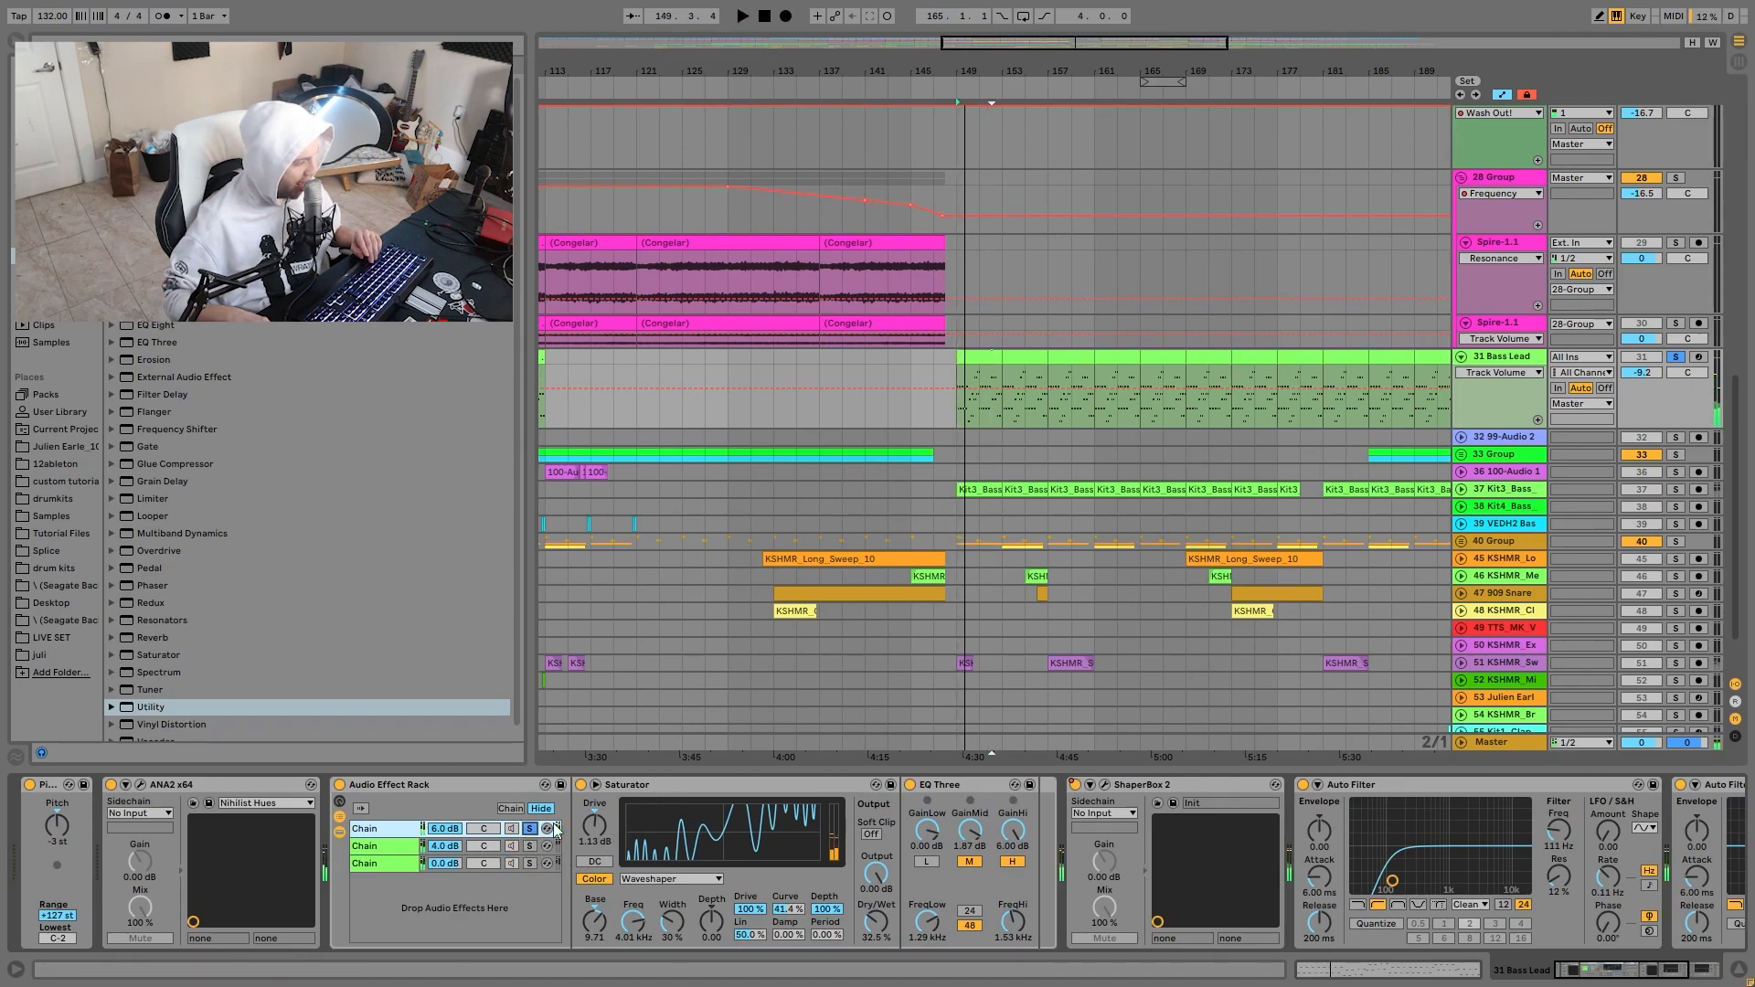
click(530, 846)
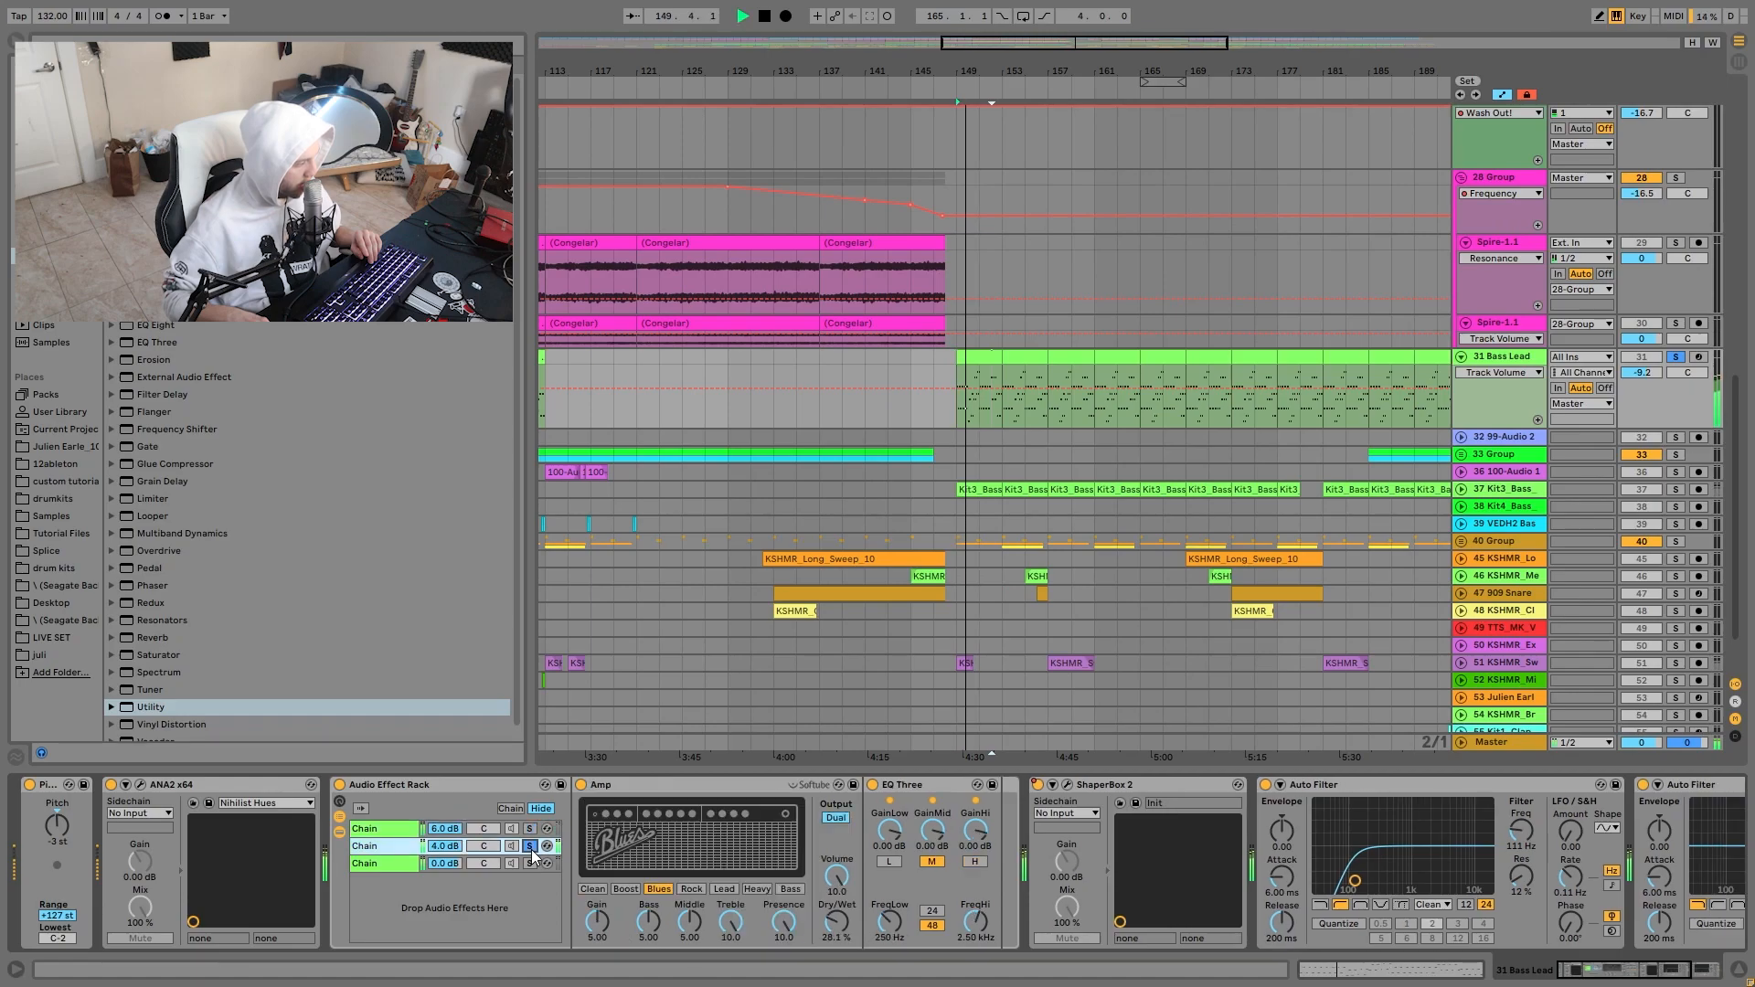
key(space)
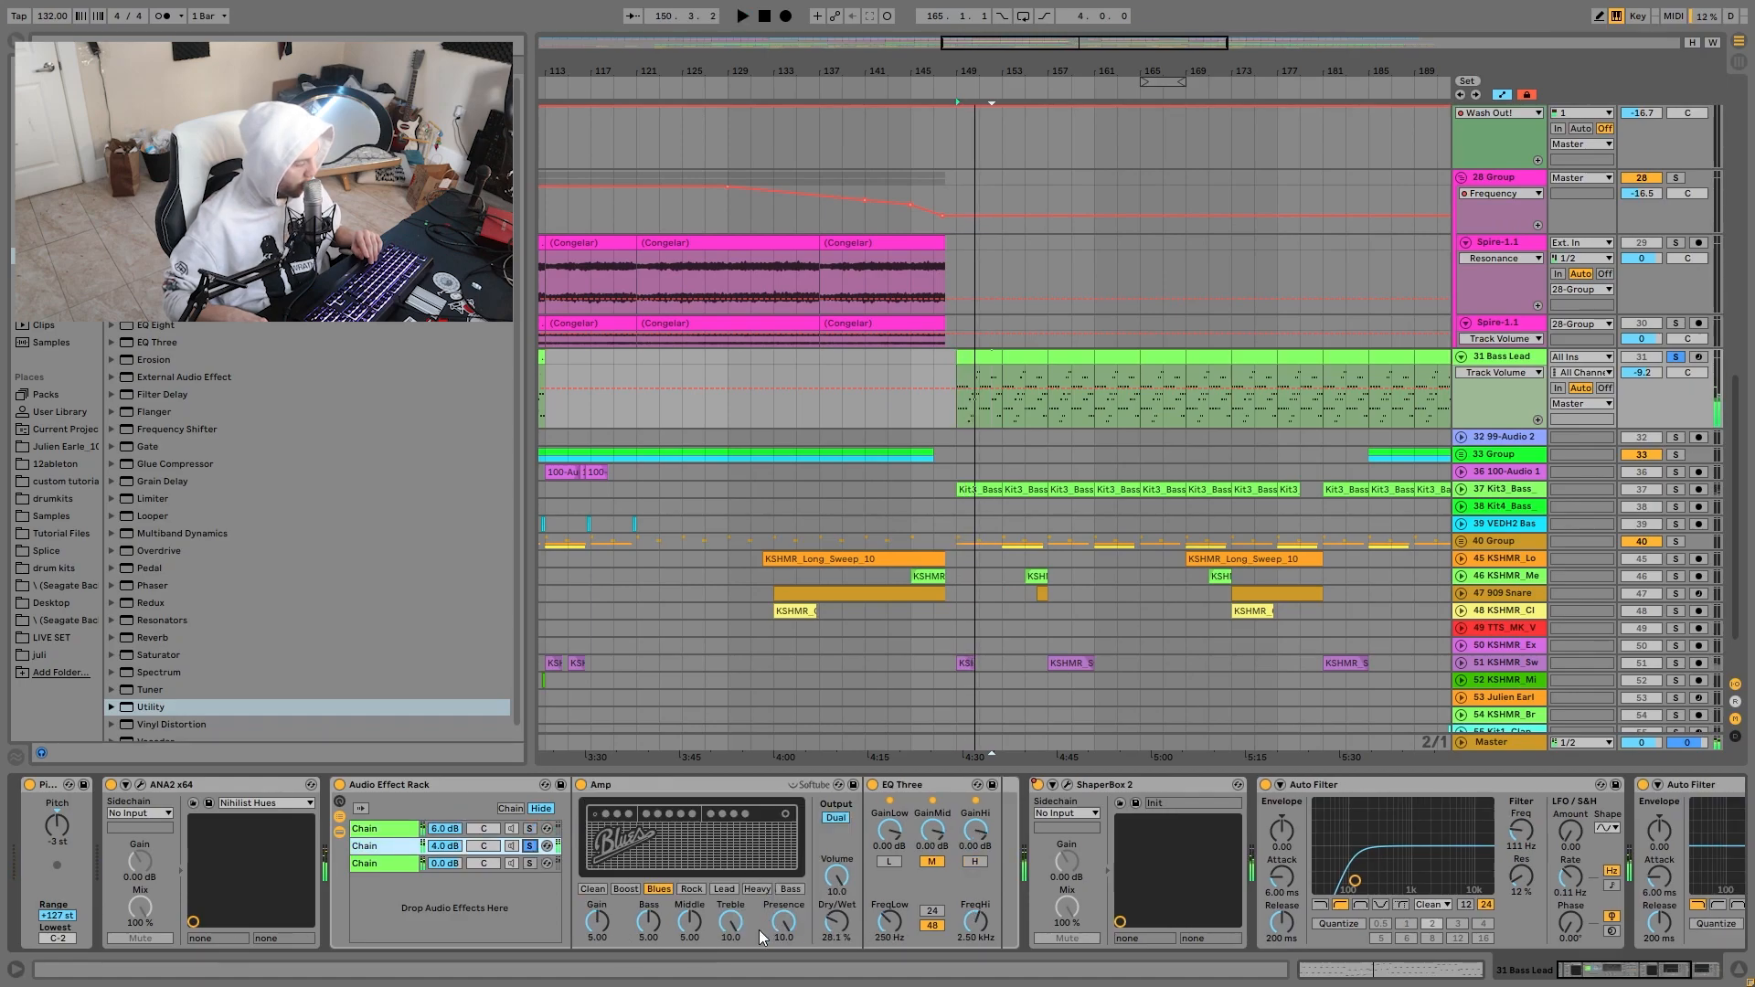
key(space)
click(527, 863)
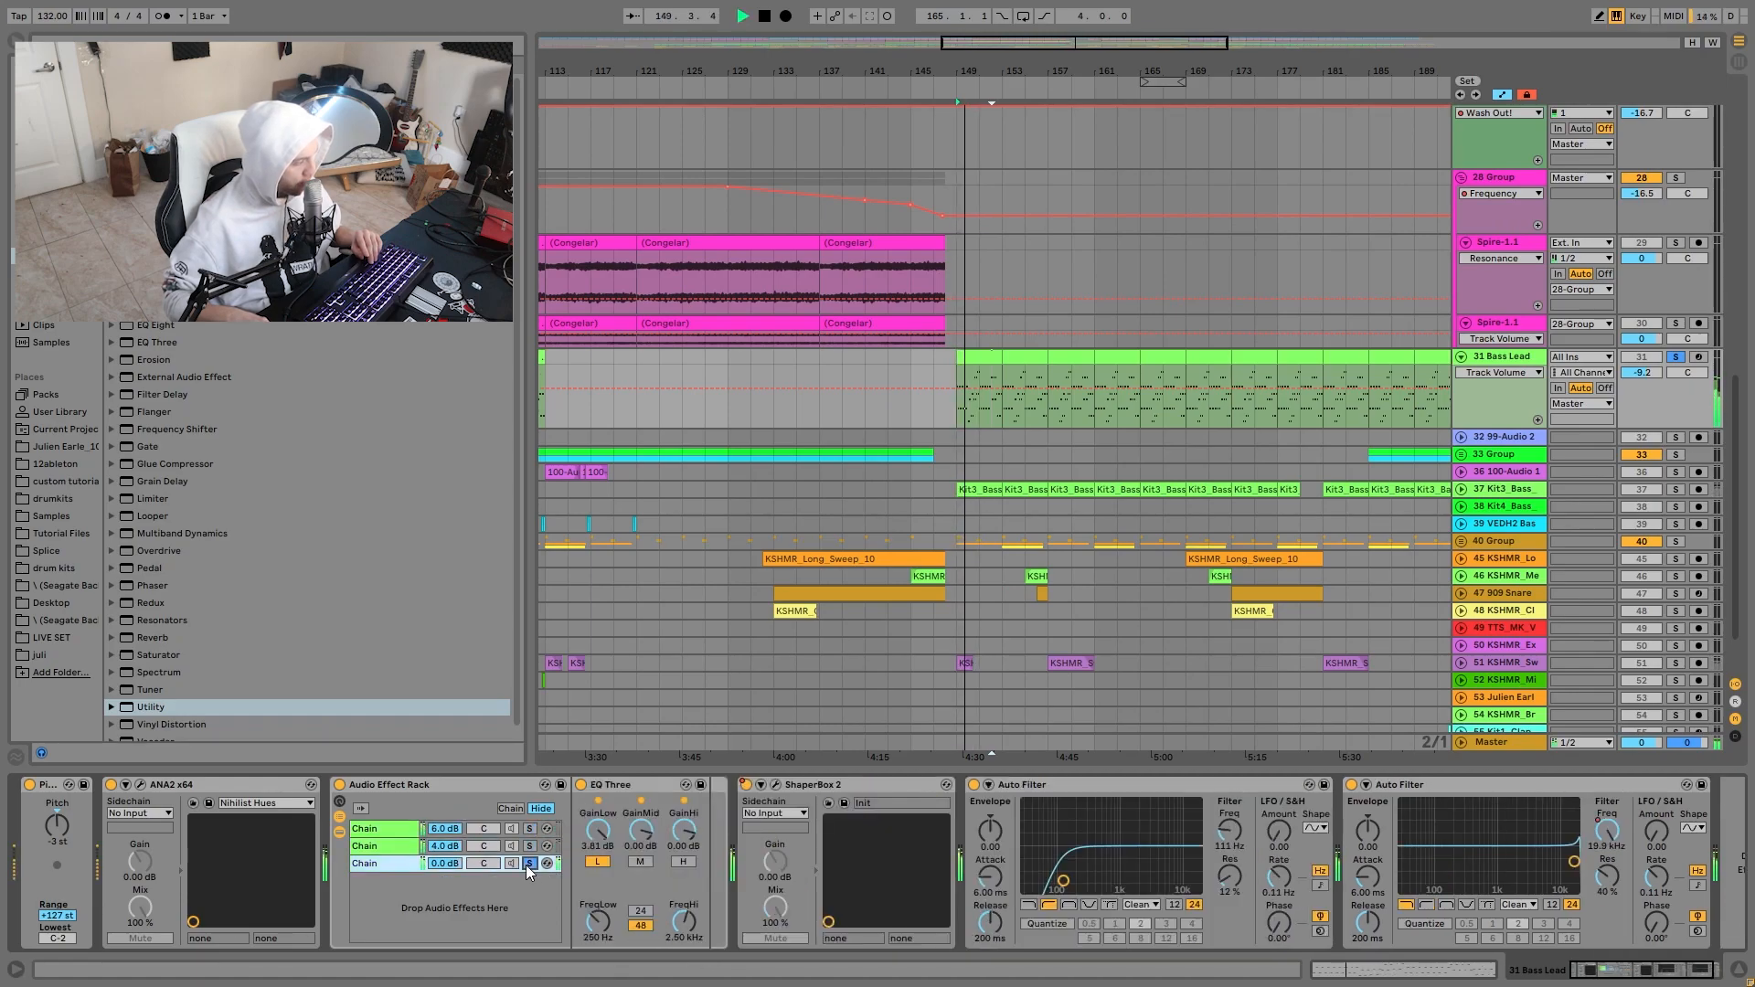
click(530, 863)
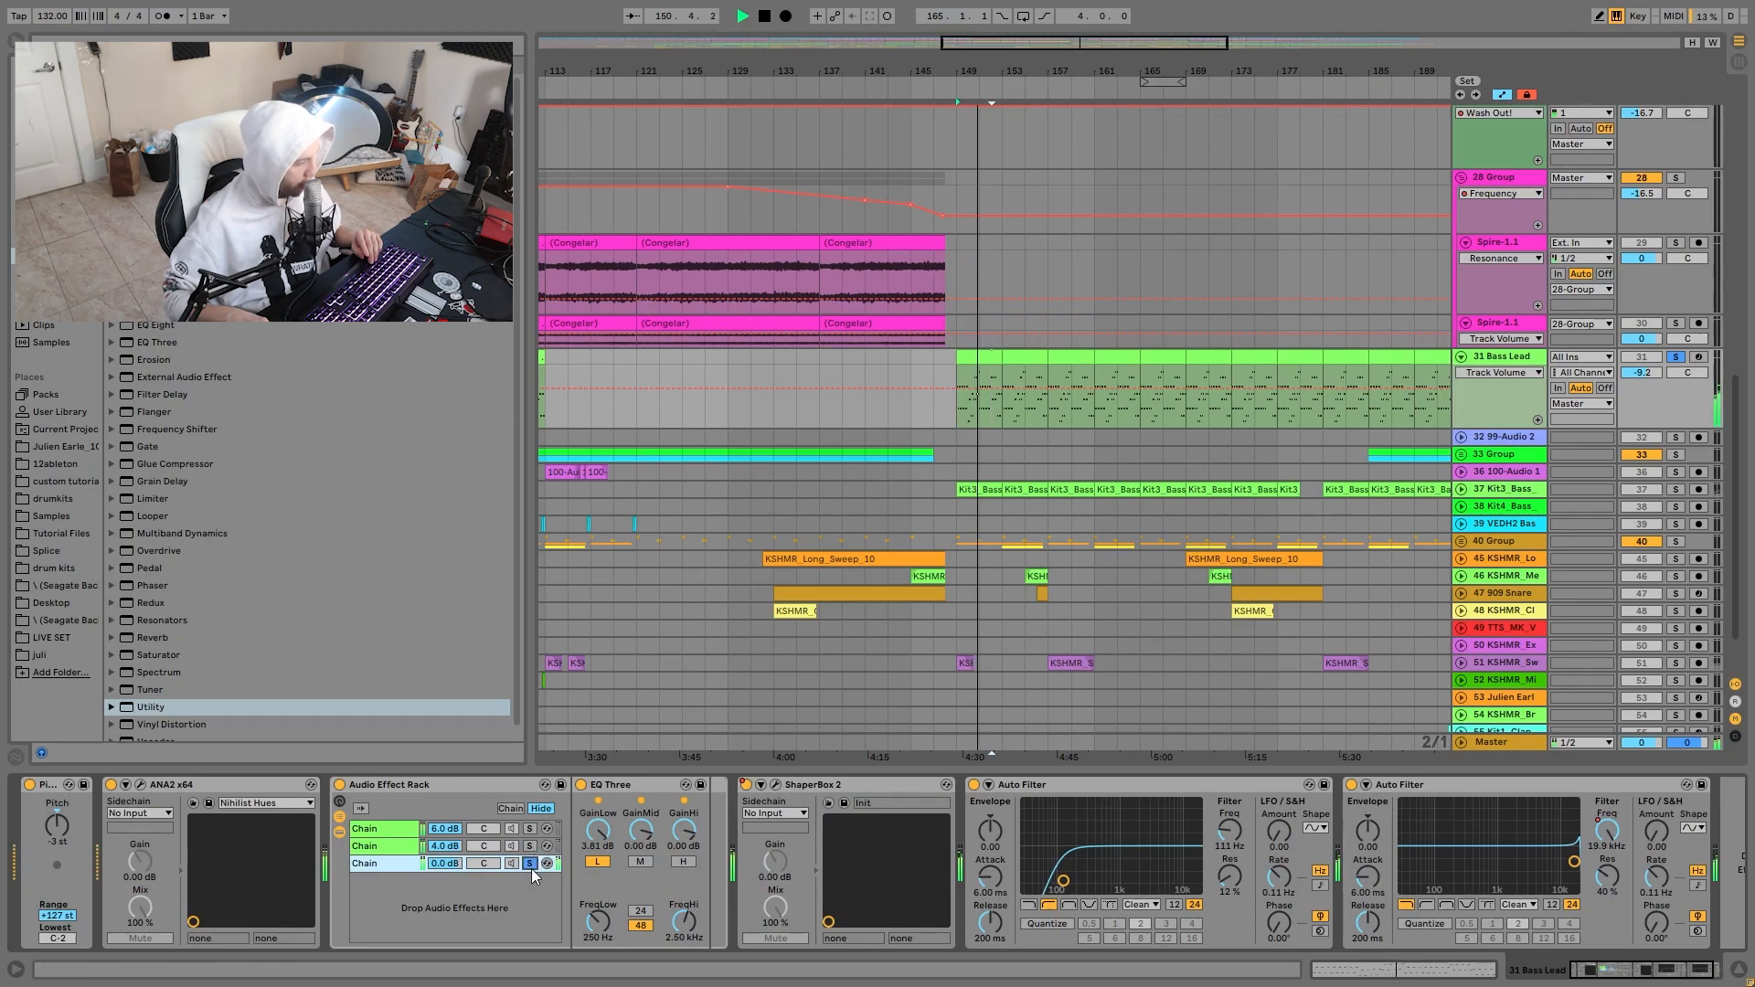
Toggle the mid band of the first chain's EQ Three off and on while playing to compare the sound.
click(366, 828)
key(space)
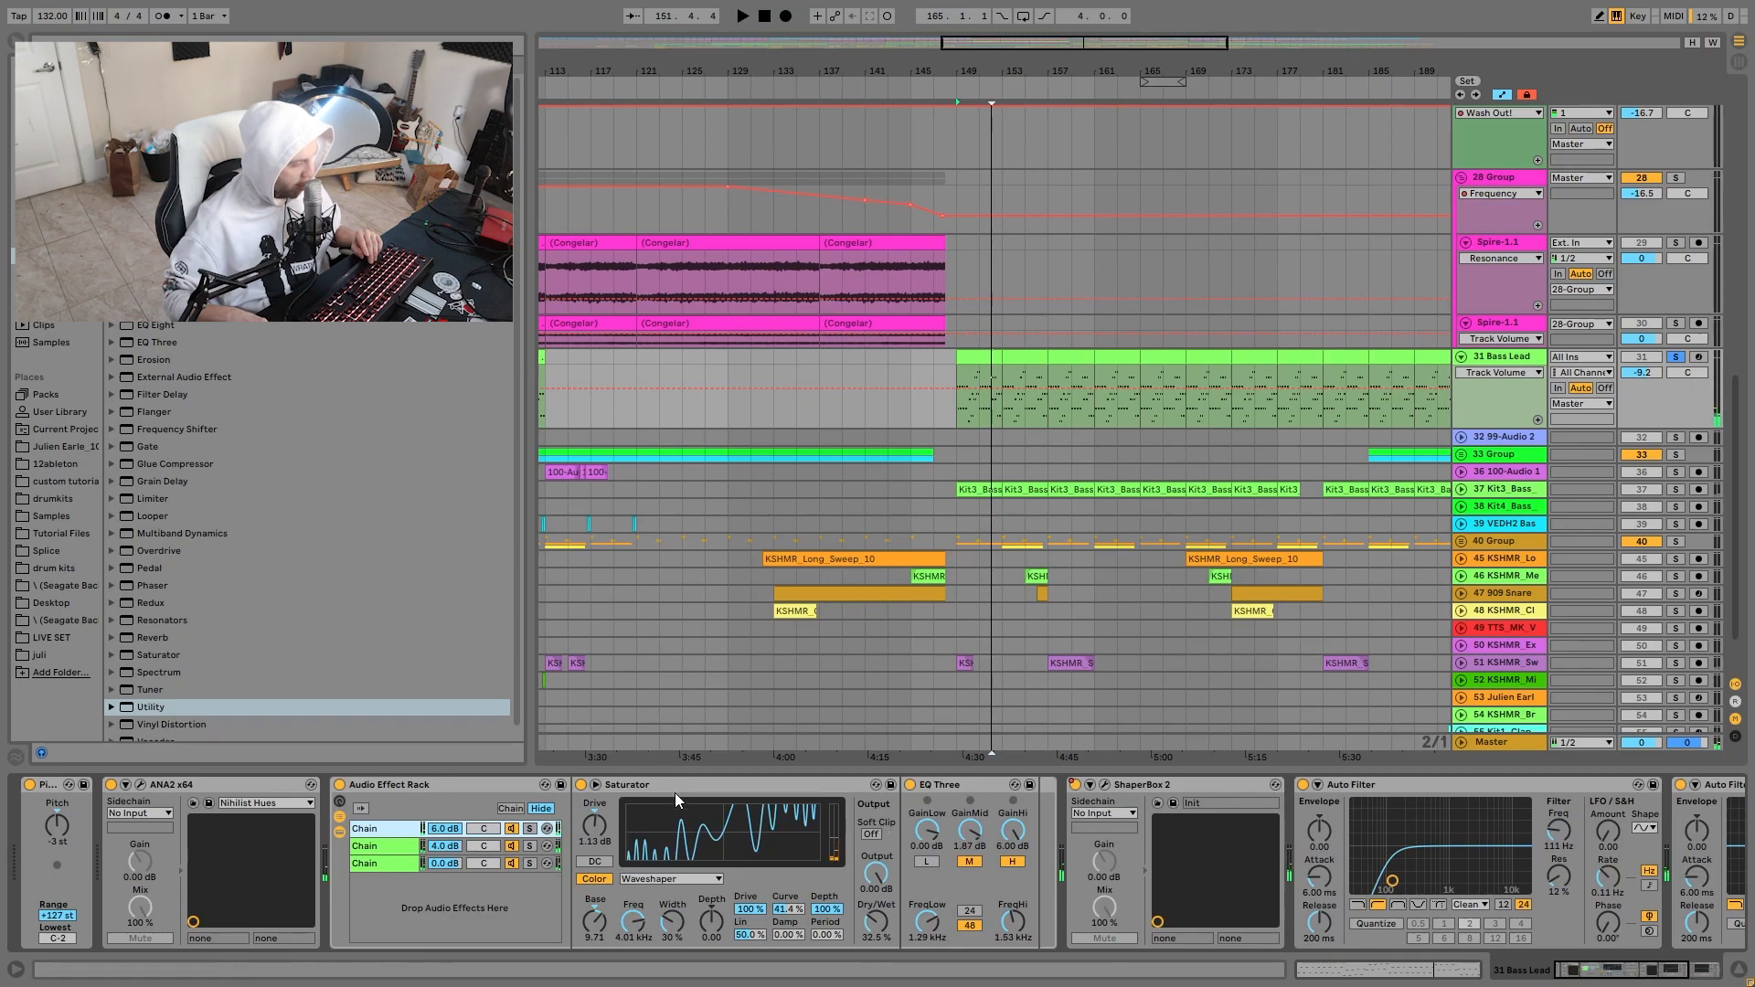
click(962, 863)
click(962, 863)
key(space)
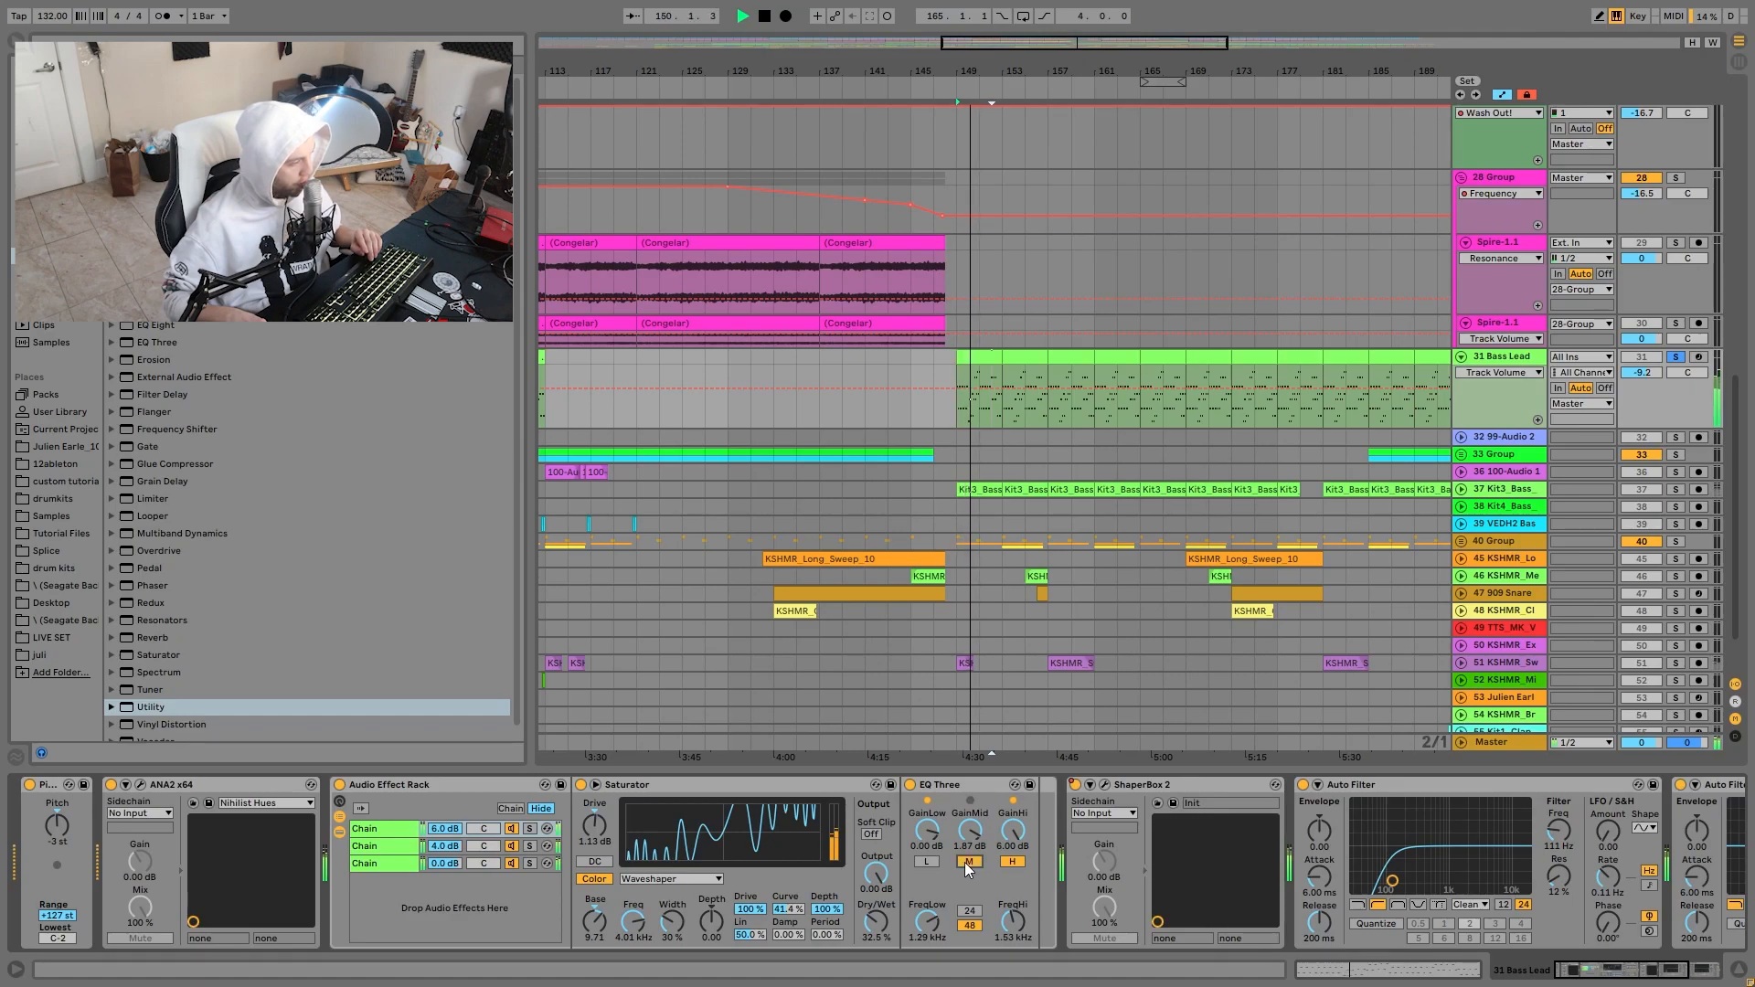
click(963, 863)
key(space)
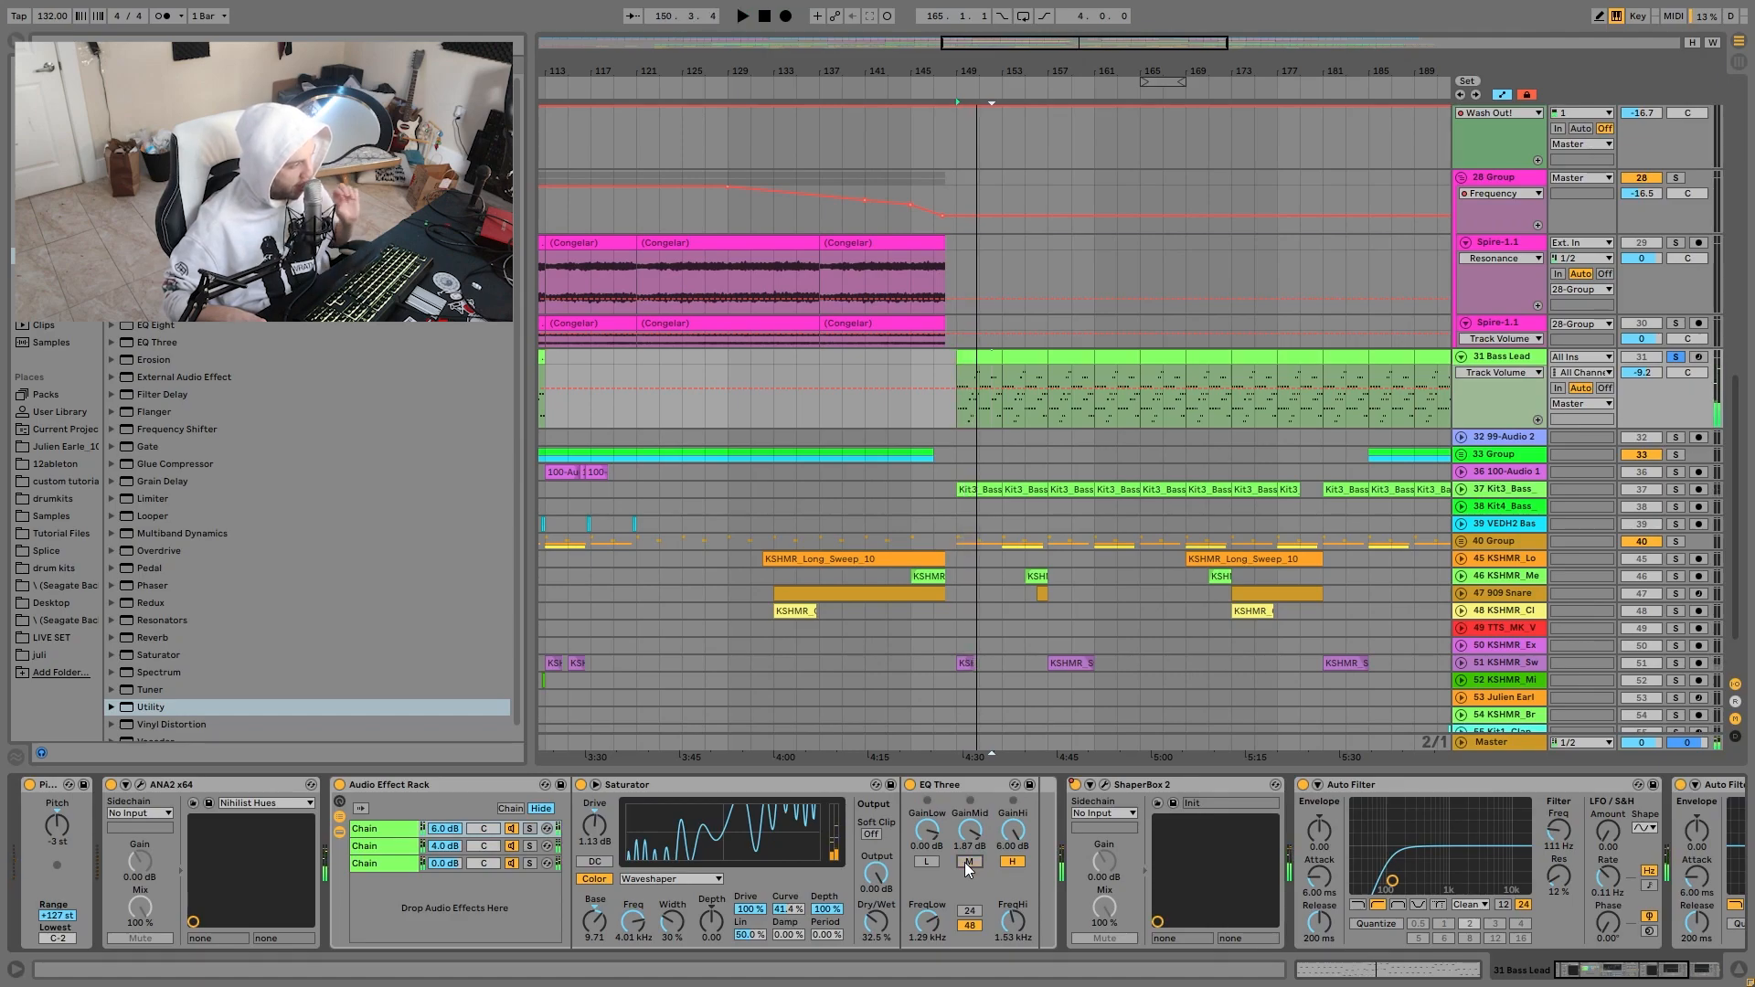
key(space)
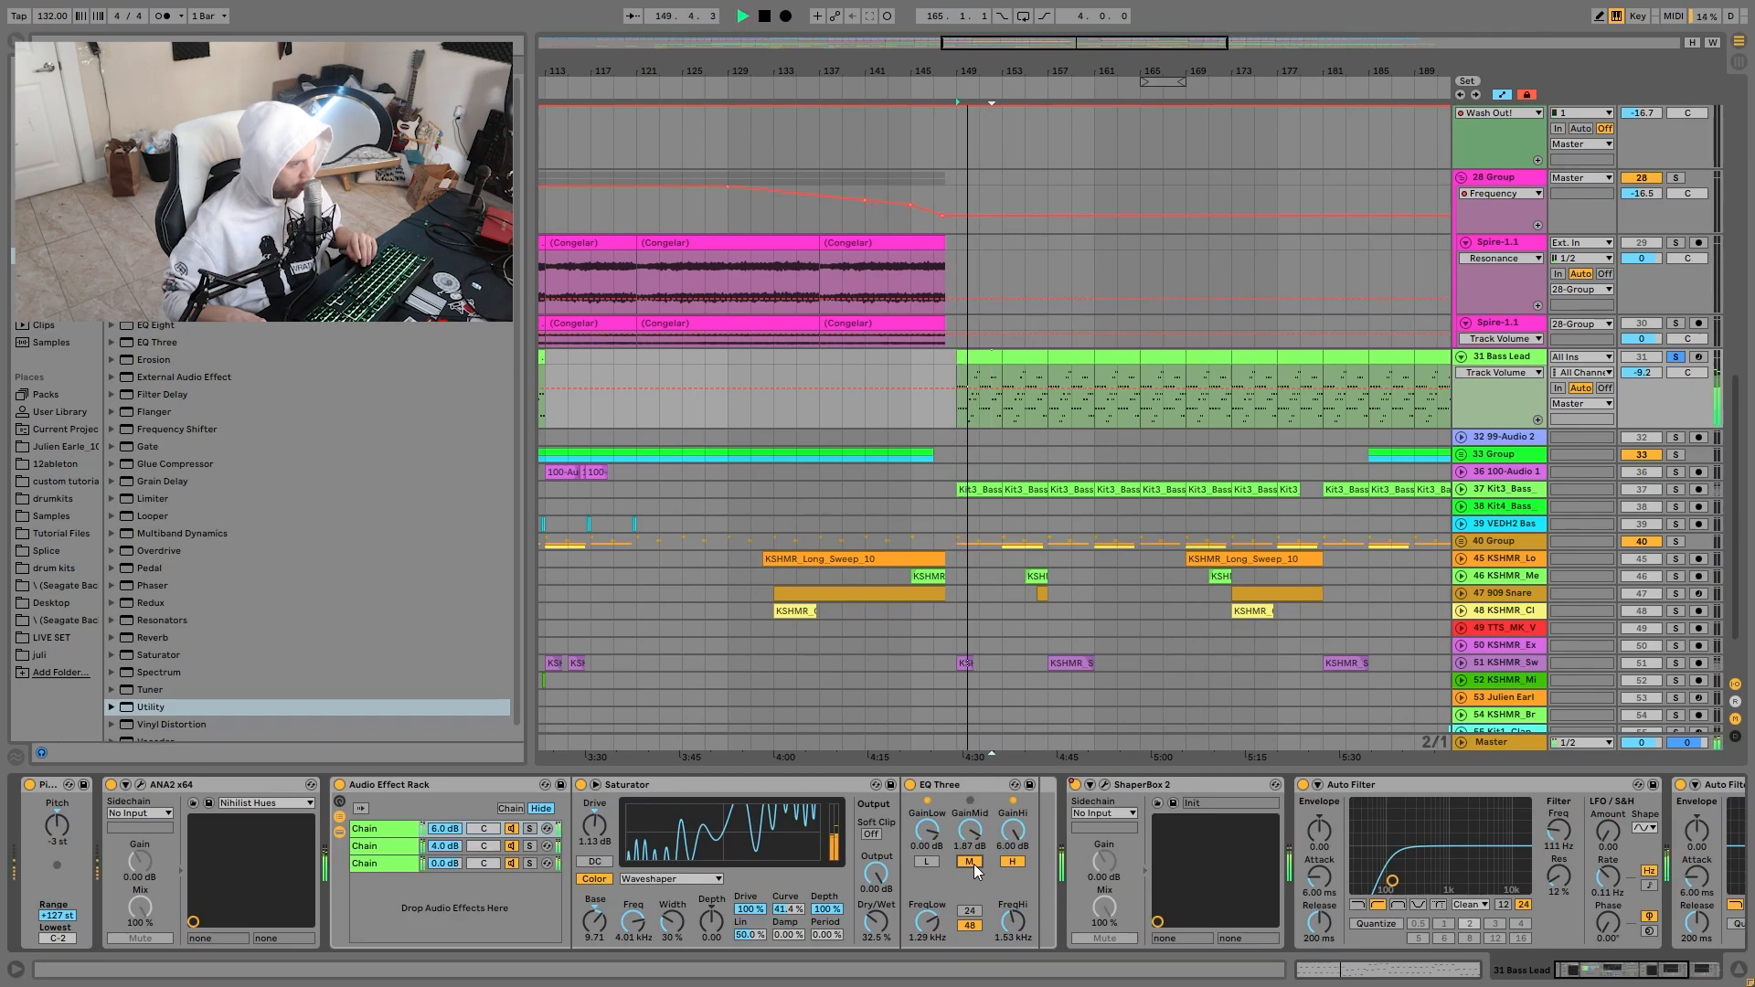
key(space)
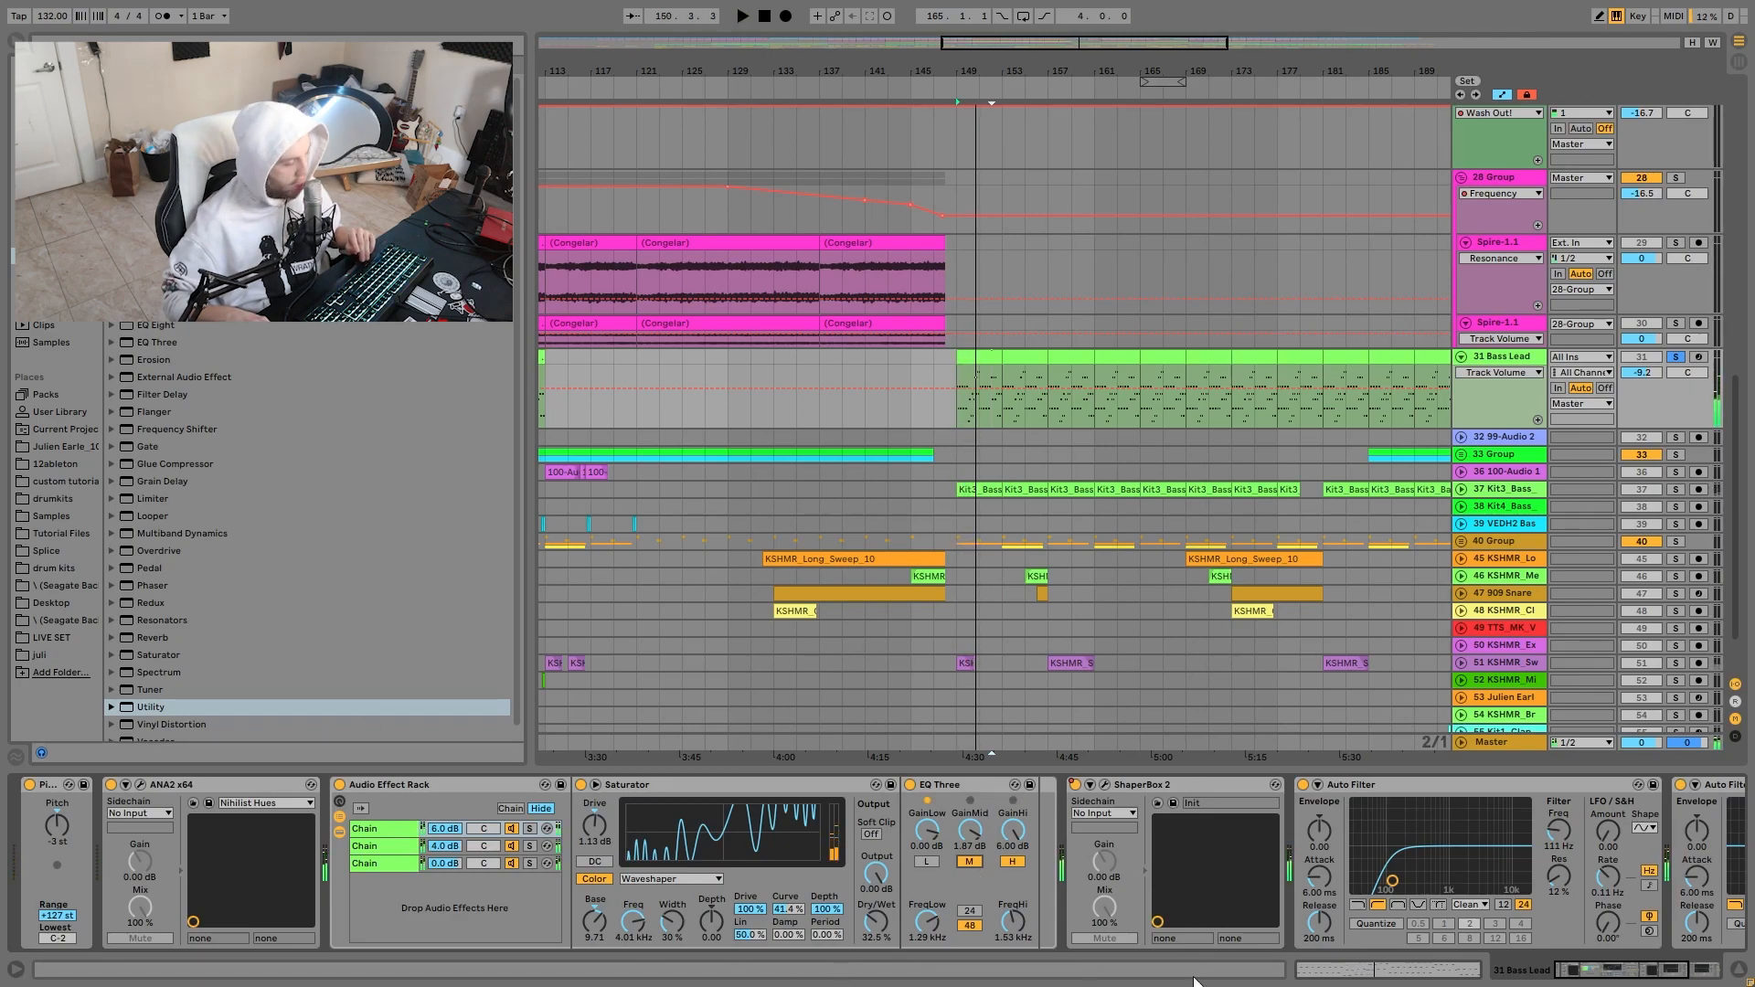
Examine the Bass Lead's ShaperBox 2 volume curve during playback, and show the last Auto Filter's Frequency automation across the whole arrangement.
scroll(1025, 810, right, 5)
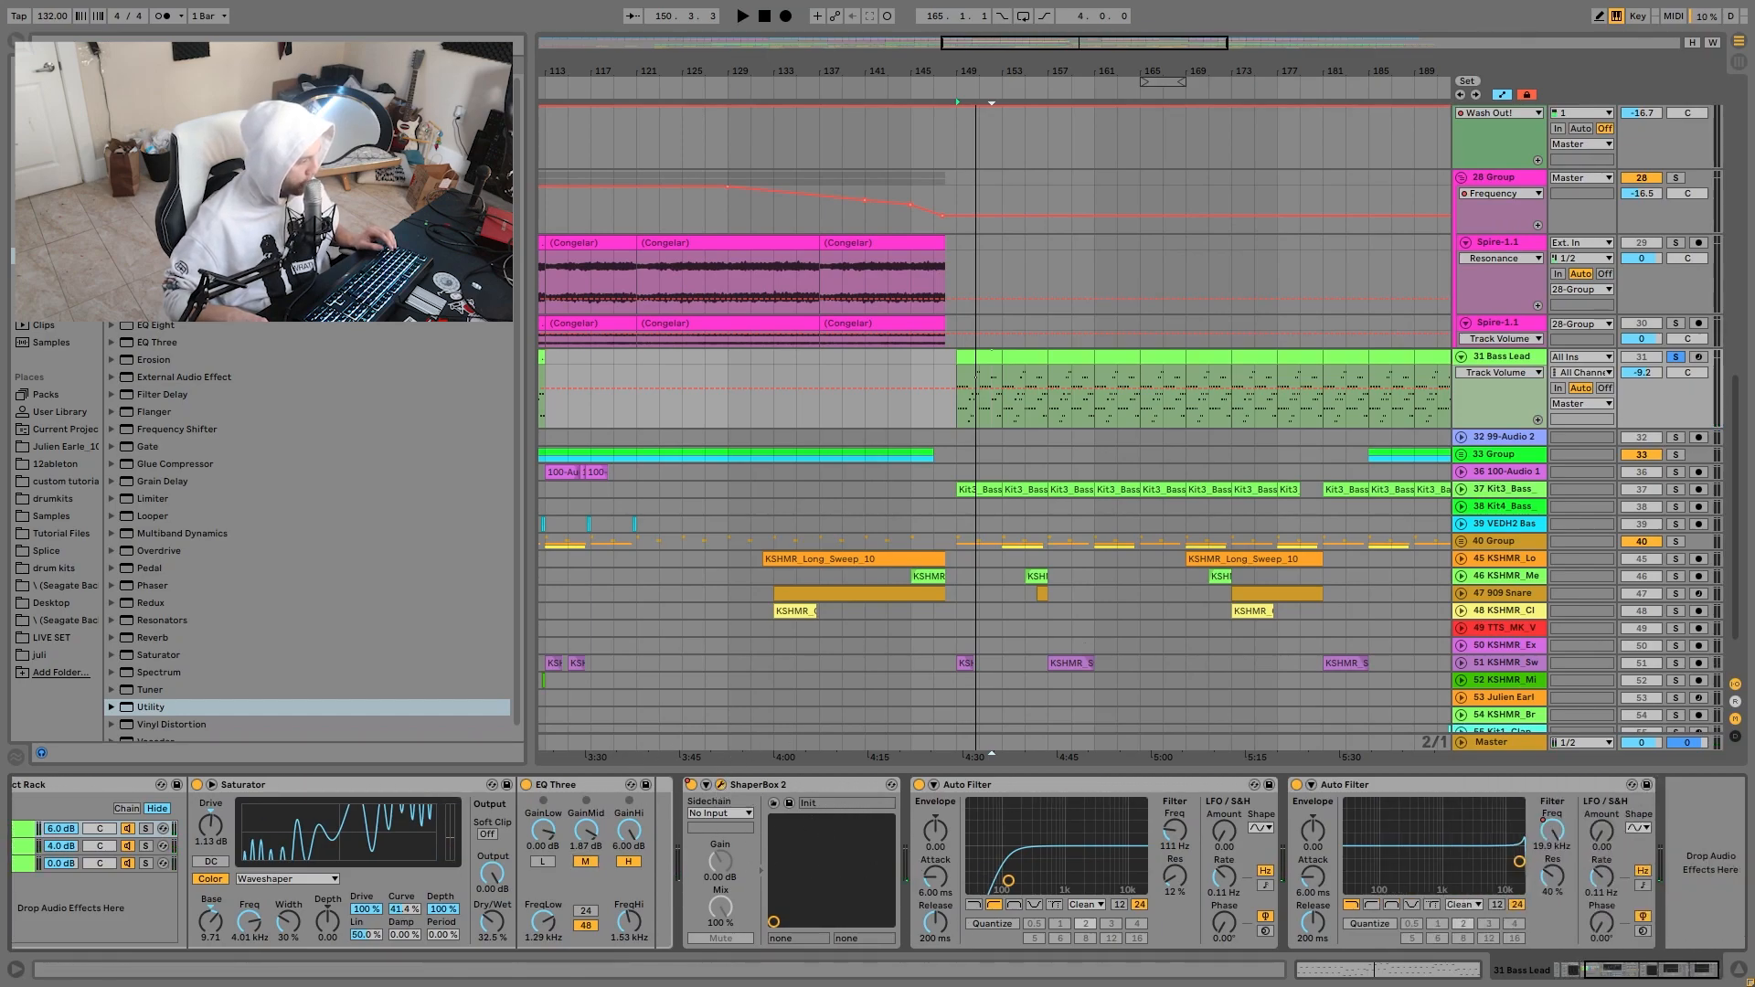
drag(1754, 105, 994, 131)
key(space)
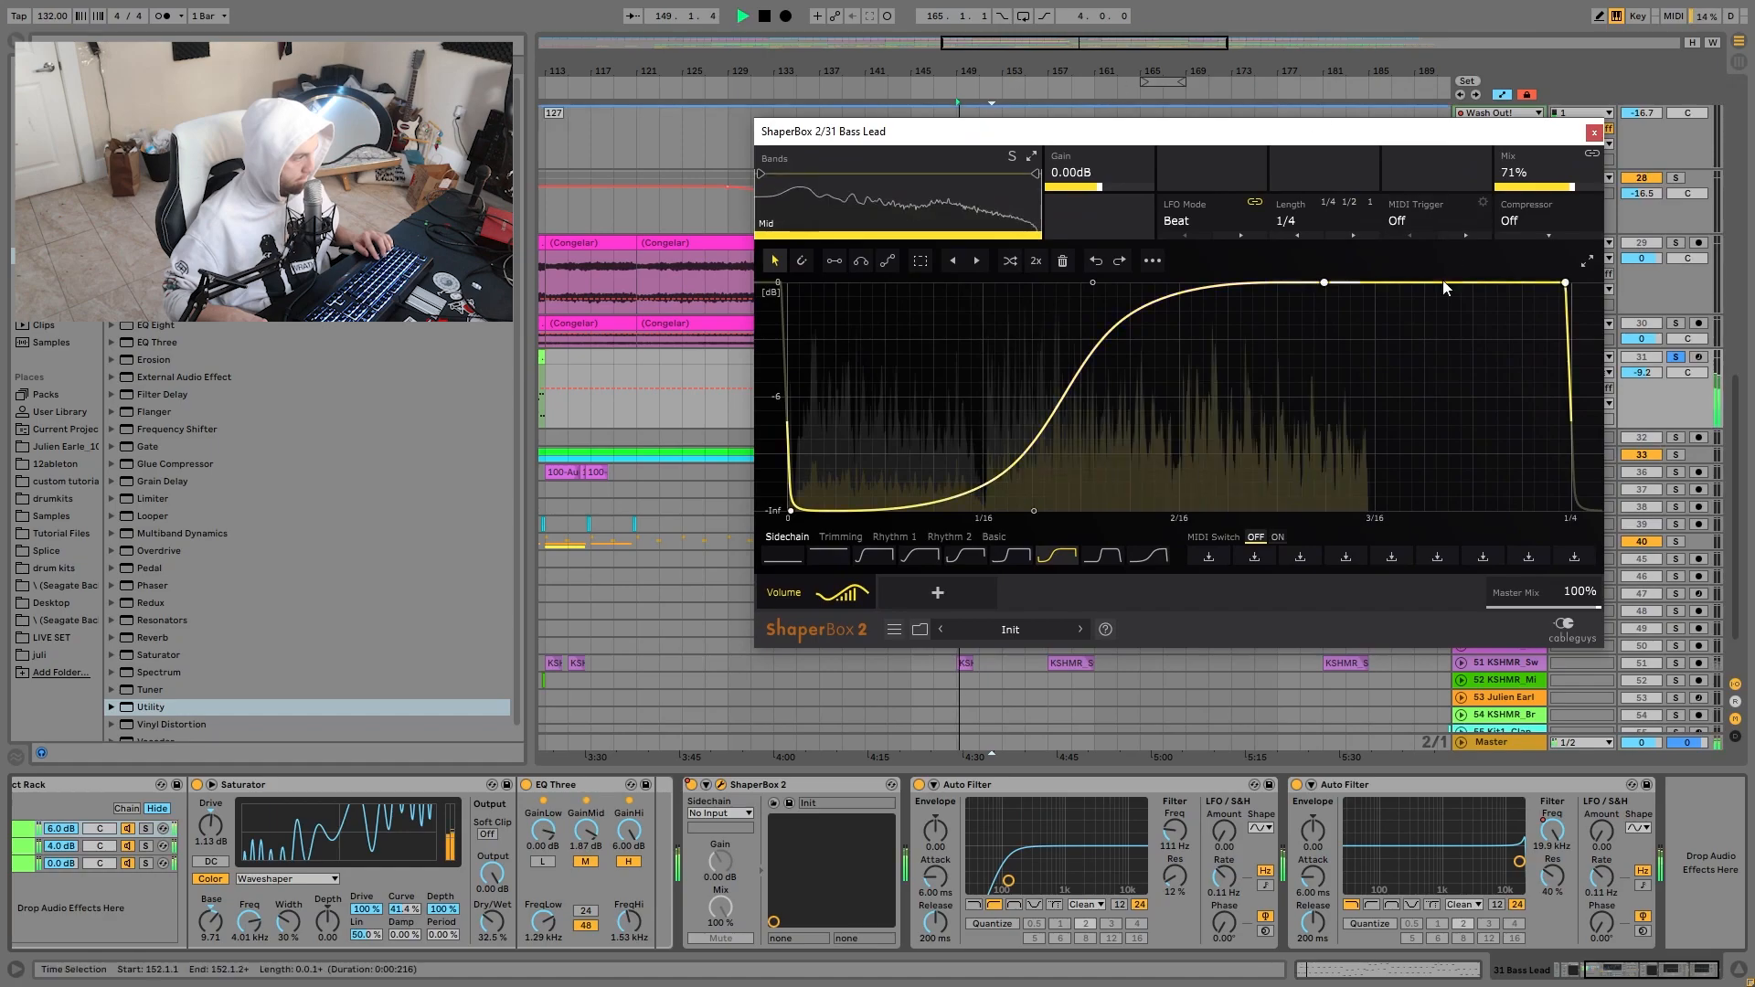
key(space)
click(1593, 132)
click(1551, 848)
drag(1022, 75, 1021, 27)
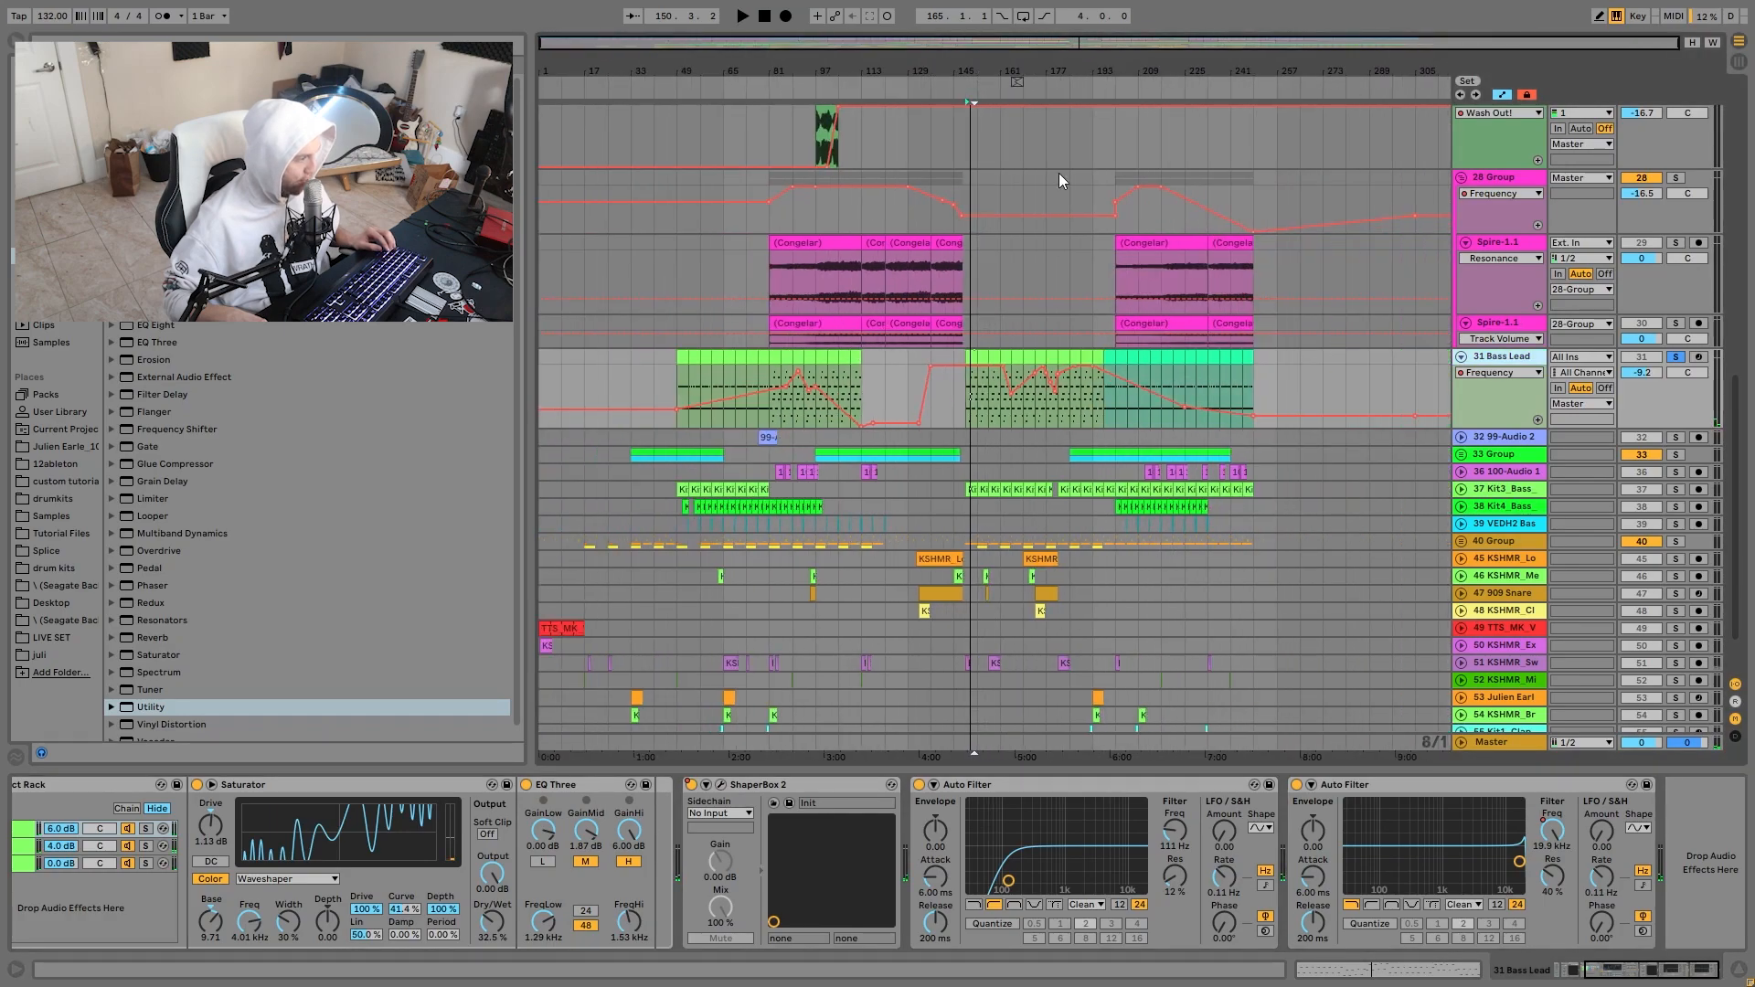
Solo and unfold 32 99-Audio 2, and play its clip from bar 77 while examining its effects.
click(1675, 438)
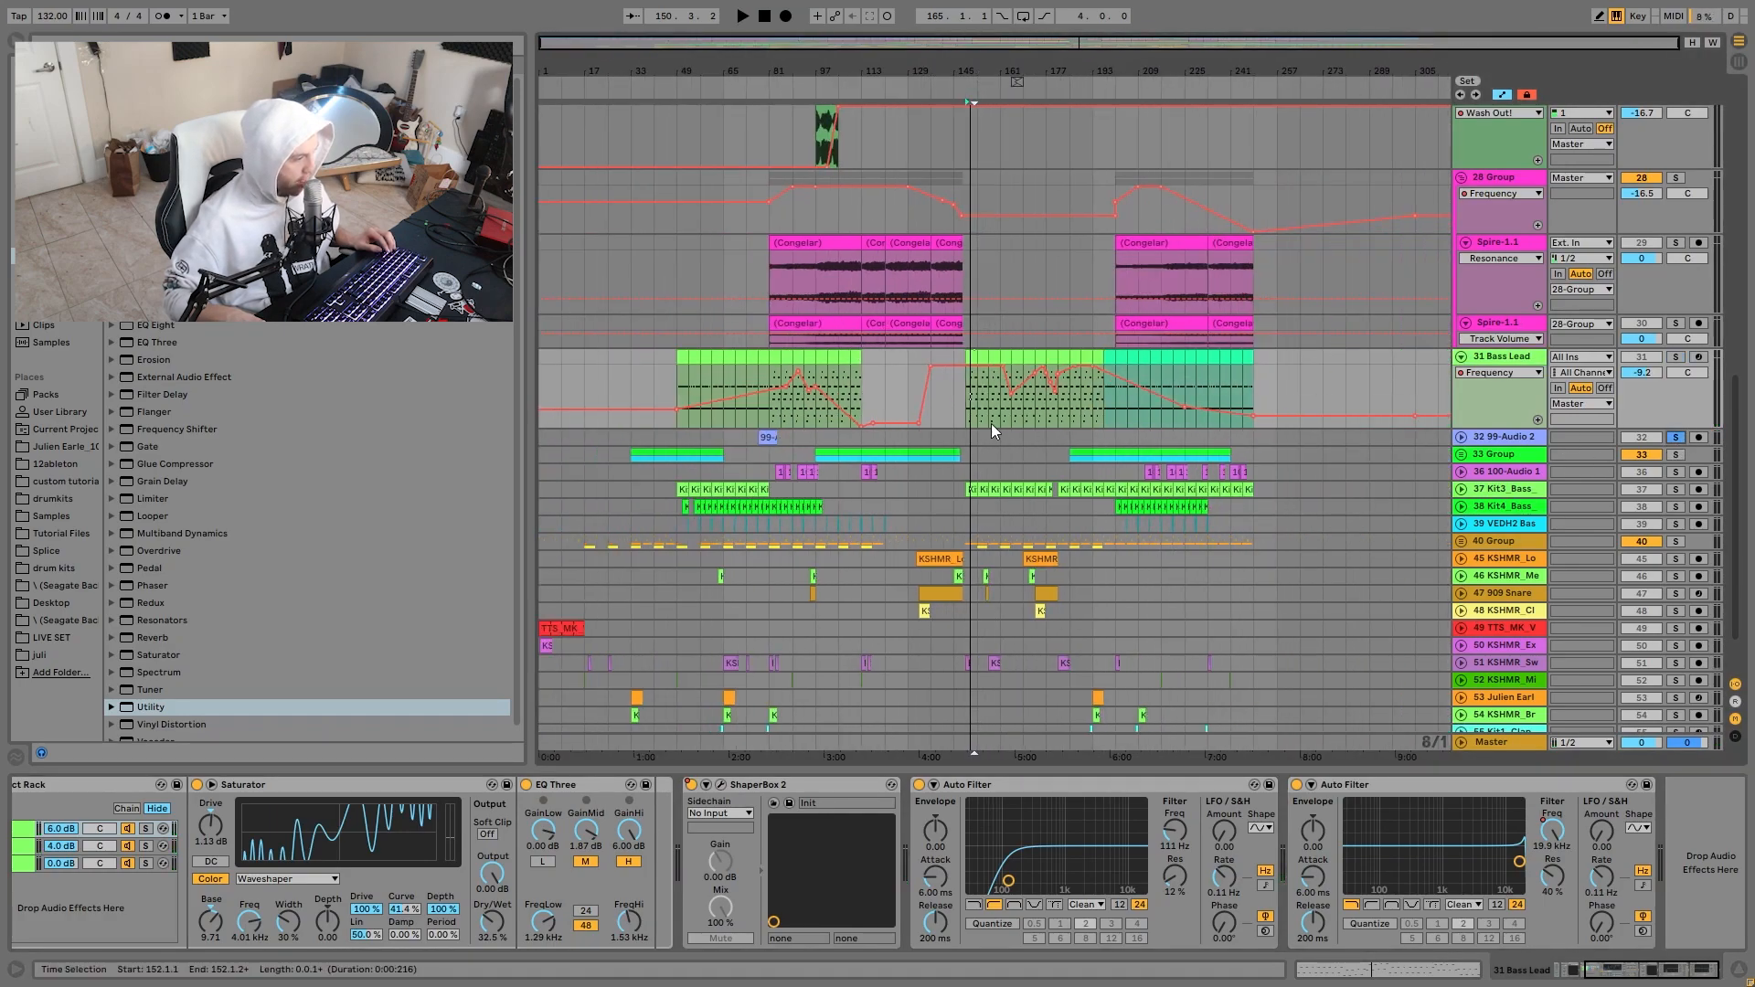
click(768, 437)
key(space)
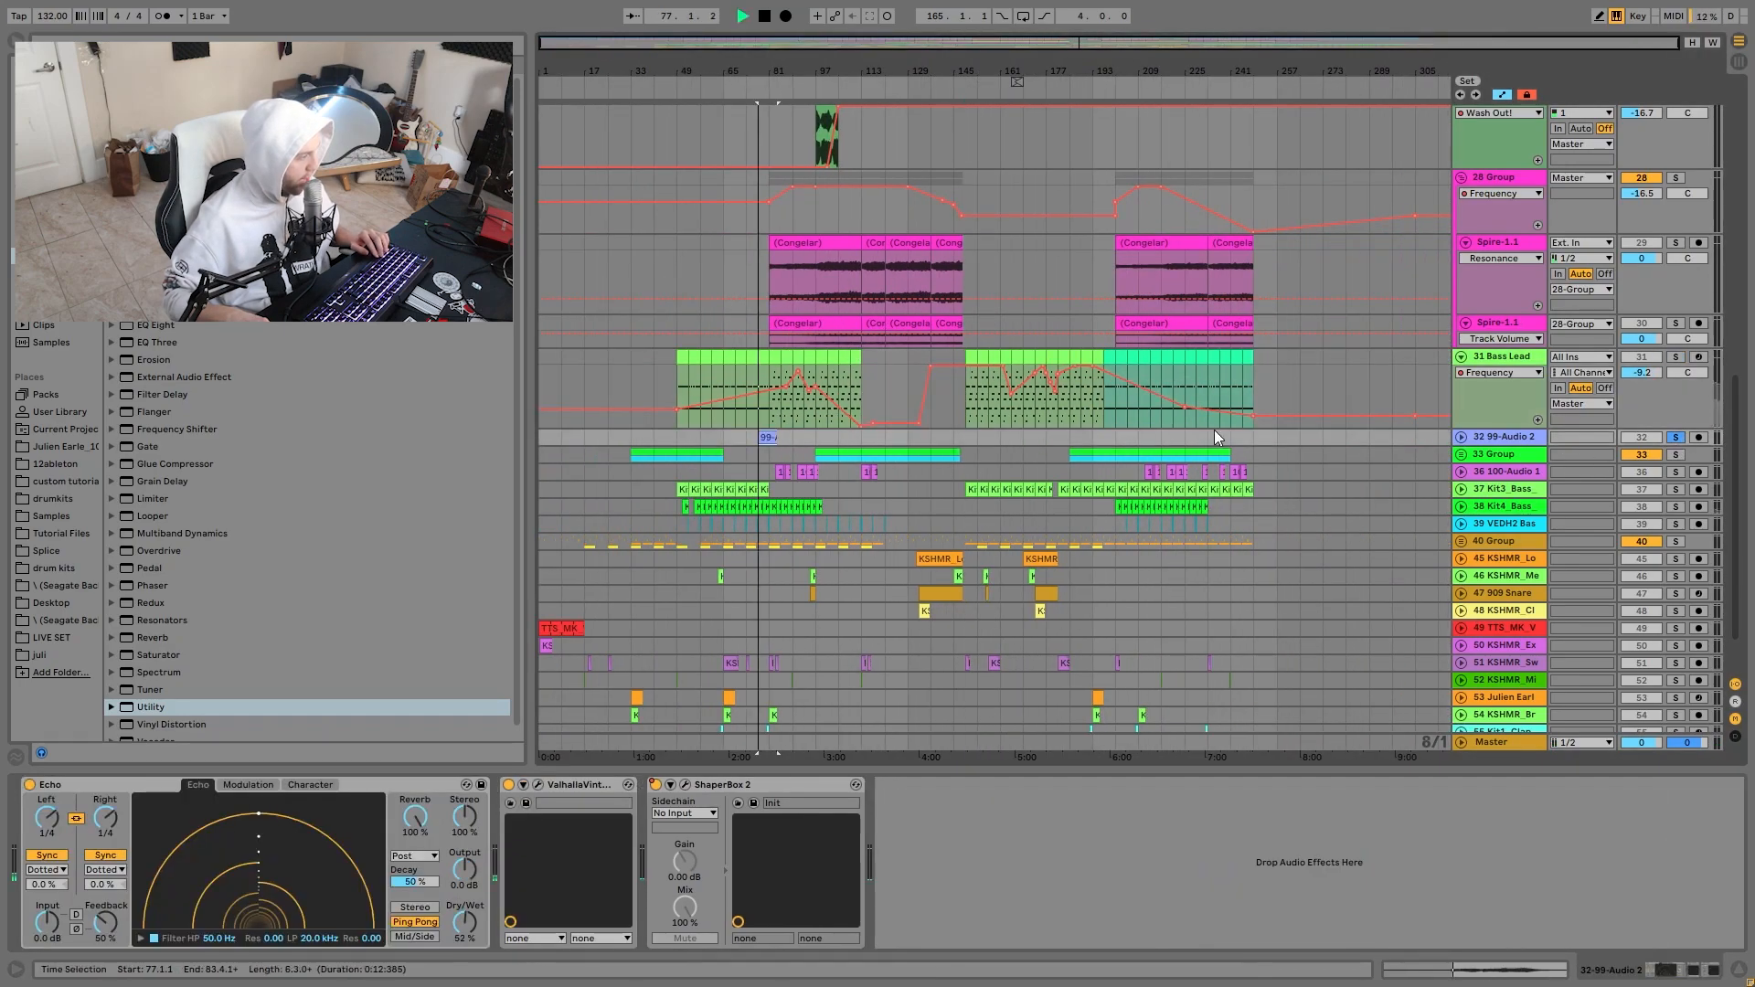
click(1461, 437)
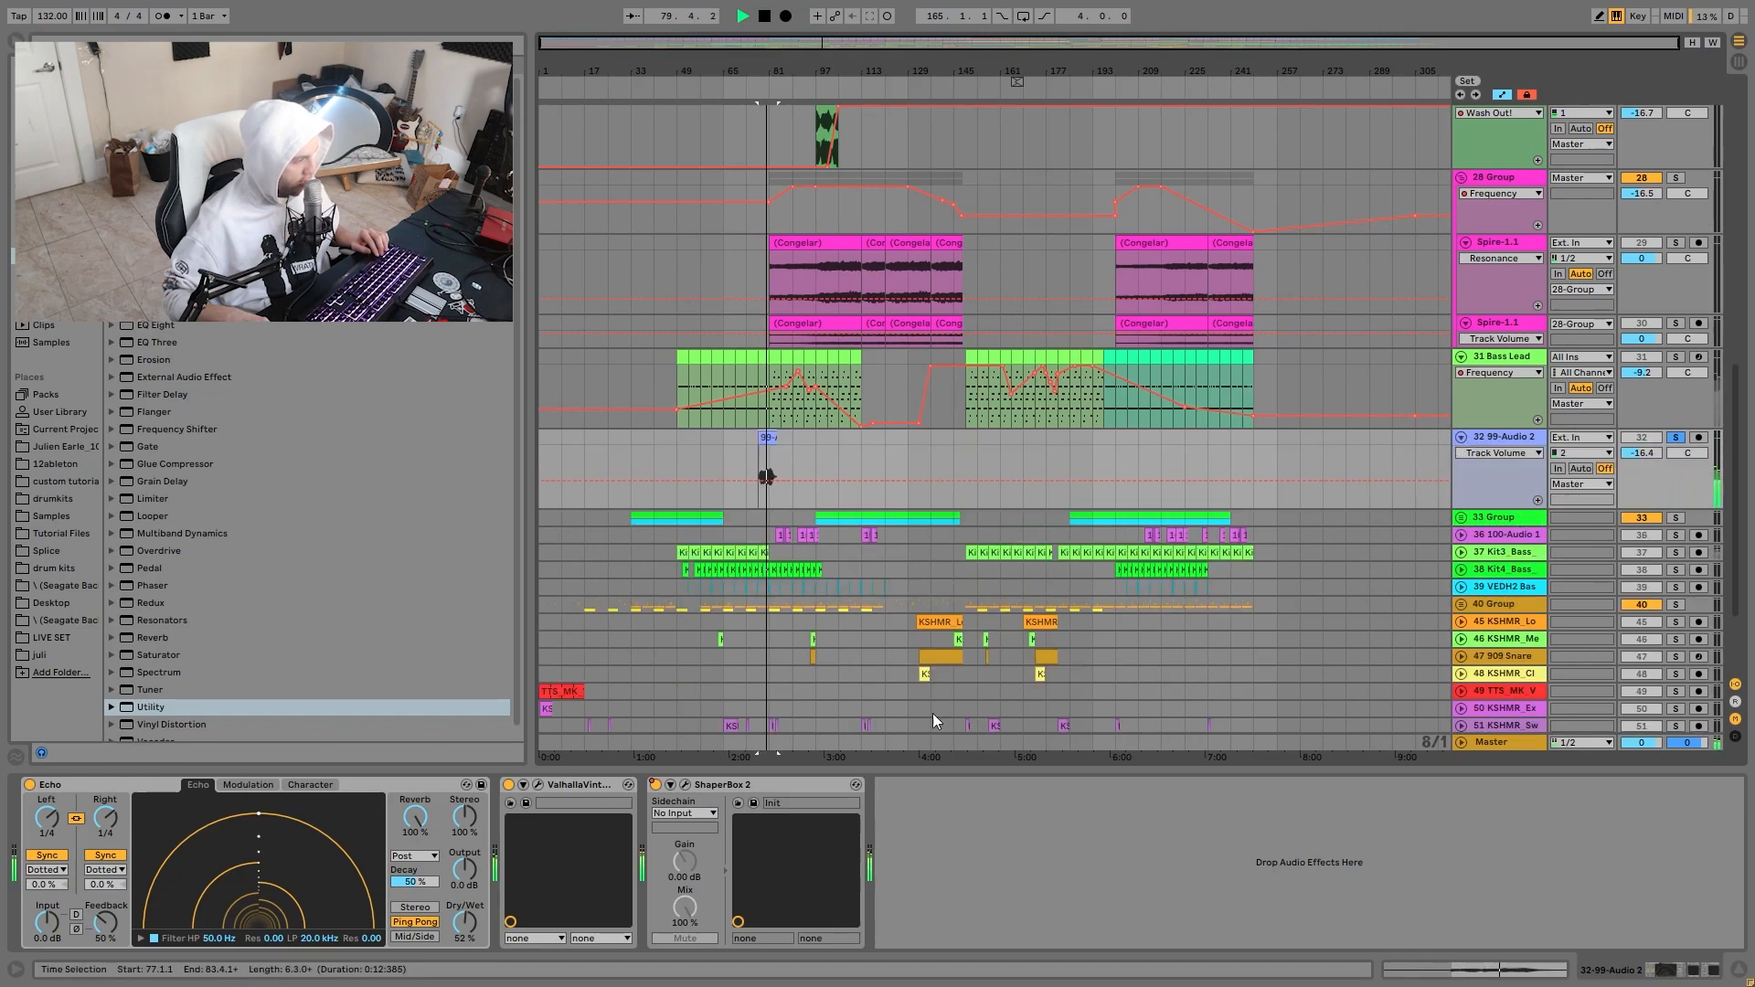
click(768, 437)
key(space)
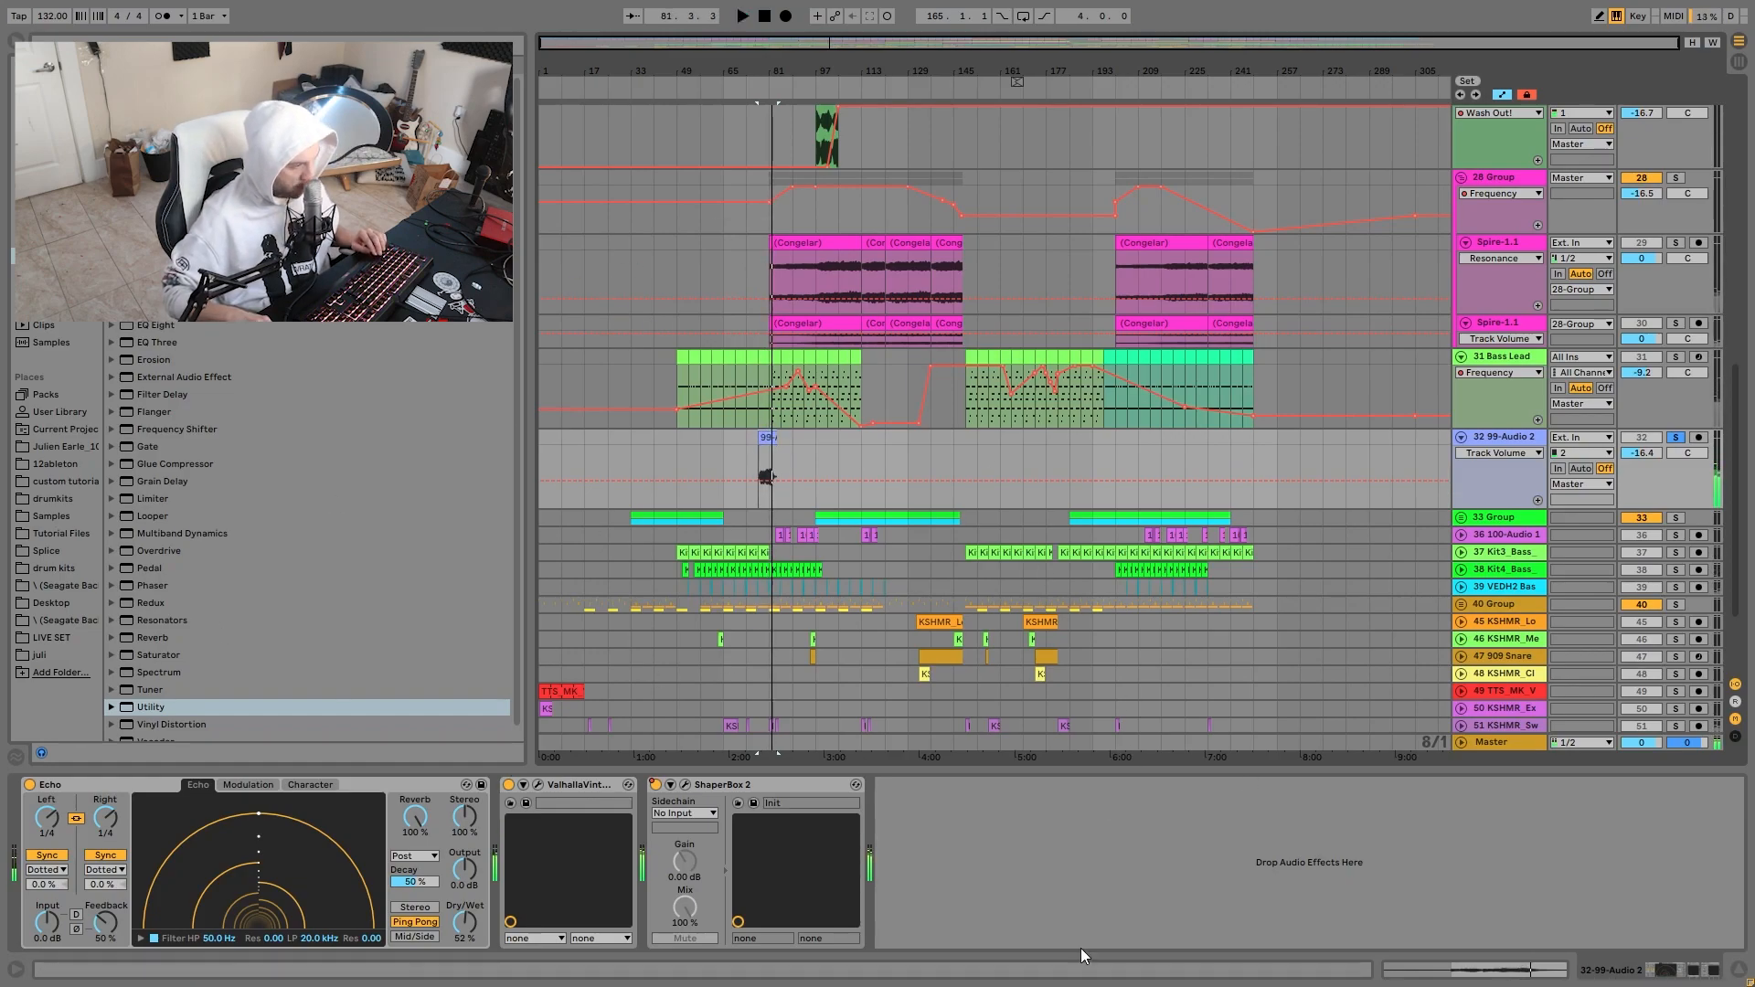
key(space)
key(space)
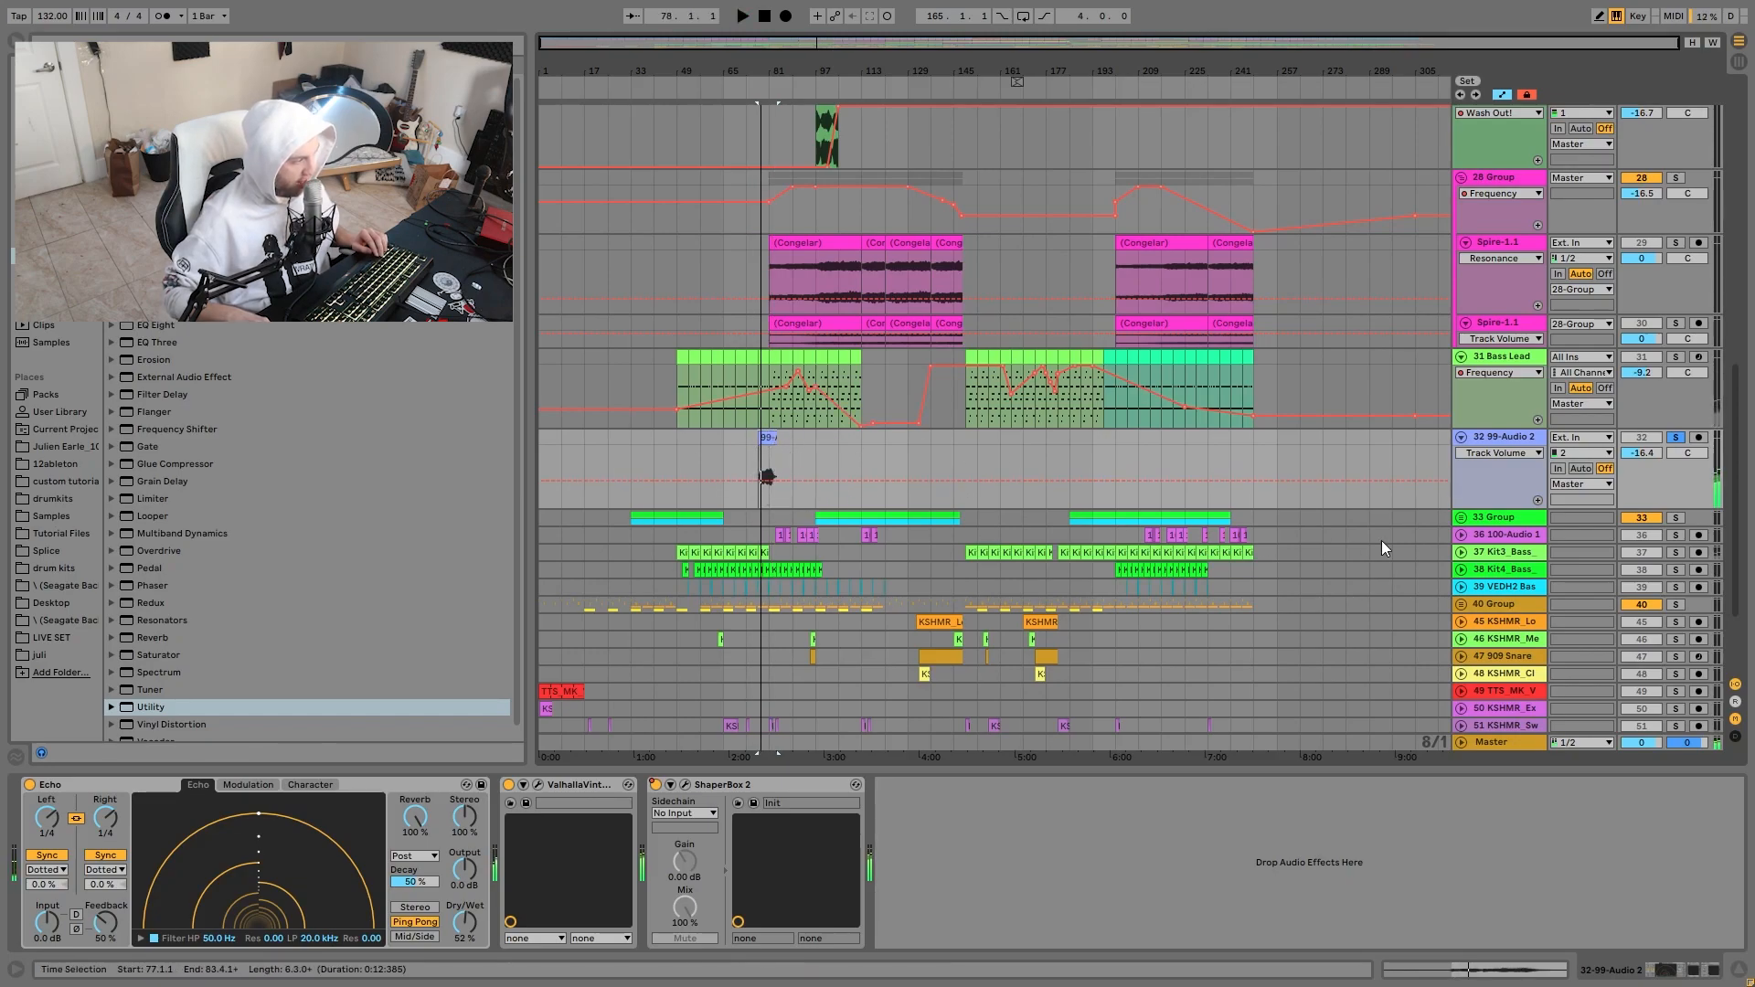
Unfold and solo 33 Group, and play the arrangement from bar 105.
click(1462, 517)
scroll(1553, 498, down, 5)
click(1675, 279)
click(845, 344)
key(space)
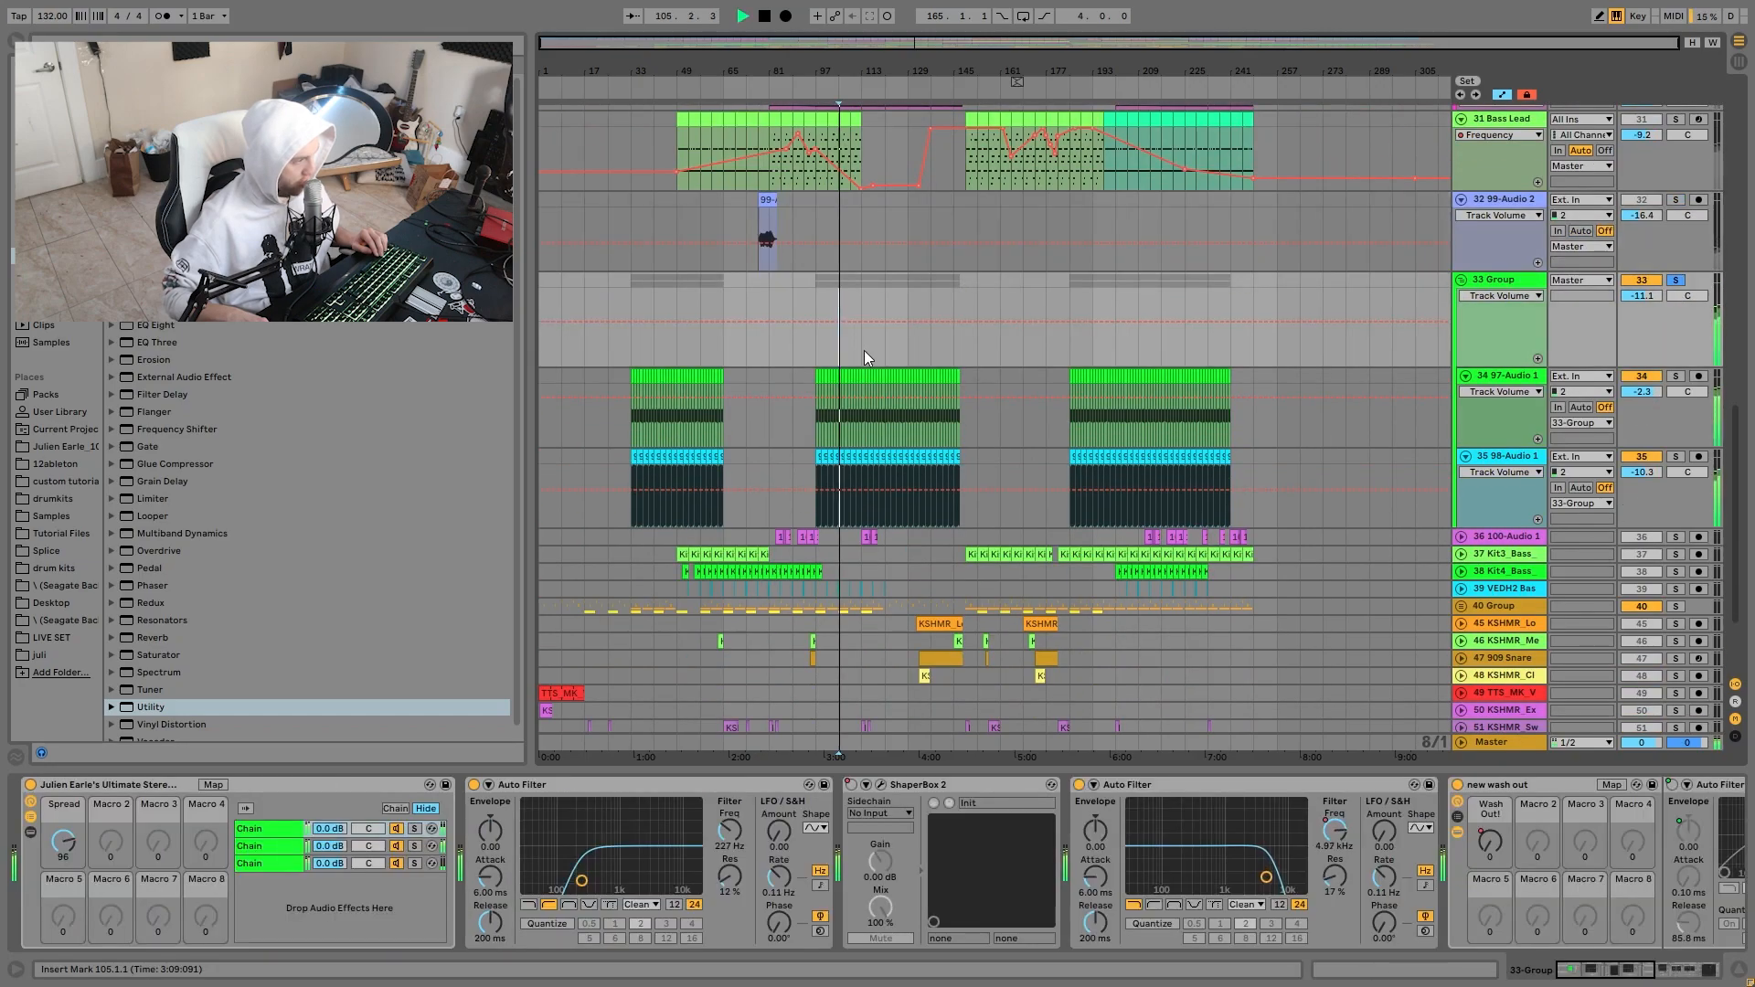
Examine the effect chains of 34 97-Audio 1 and its parent 33 Group during playback.
click(1493, 378)
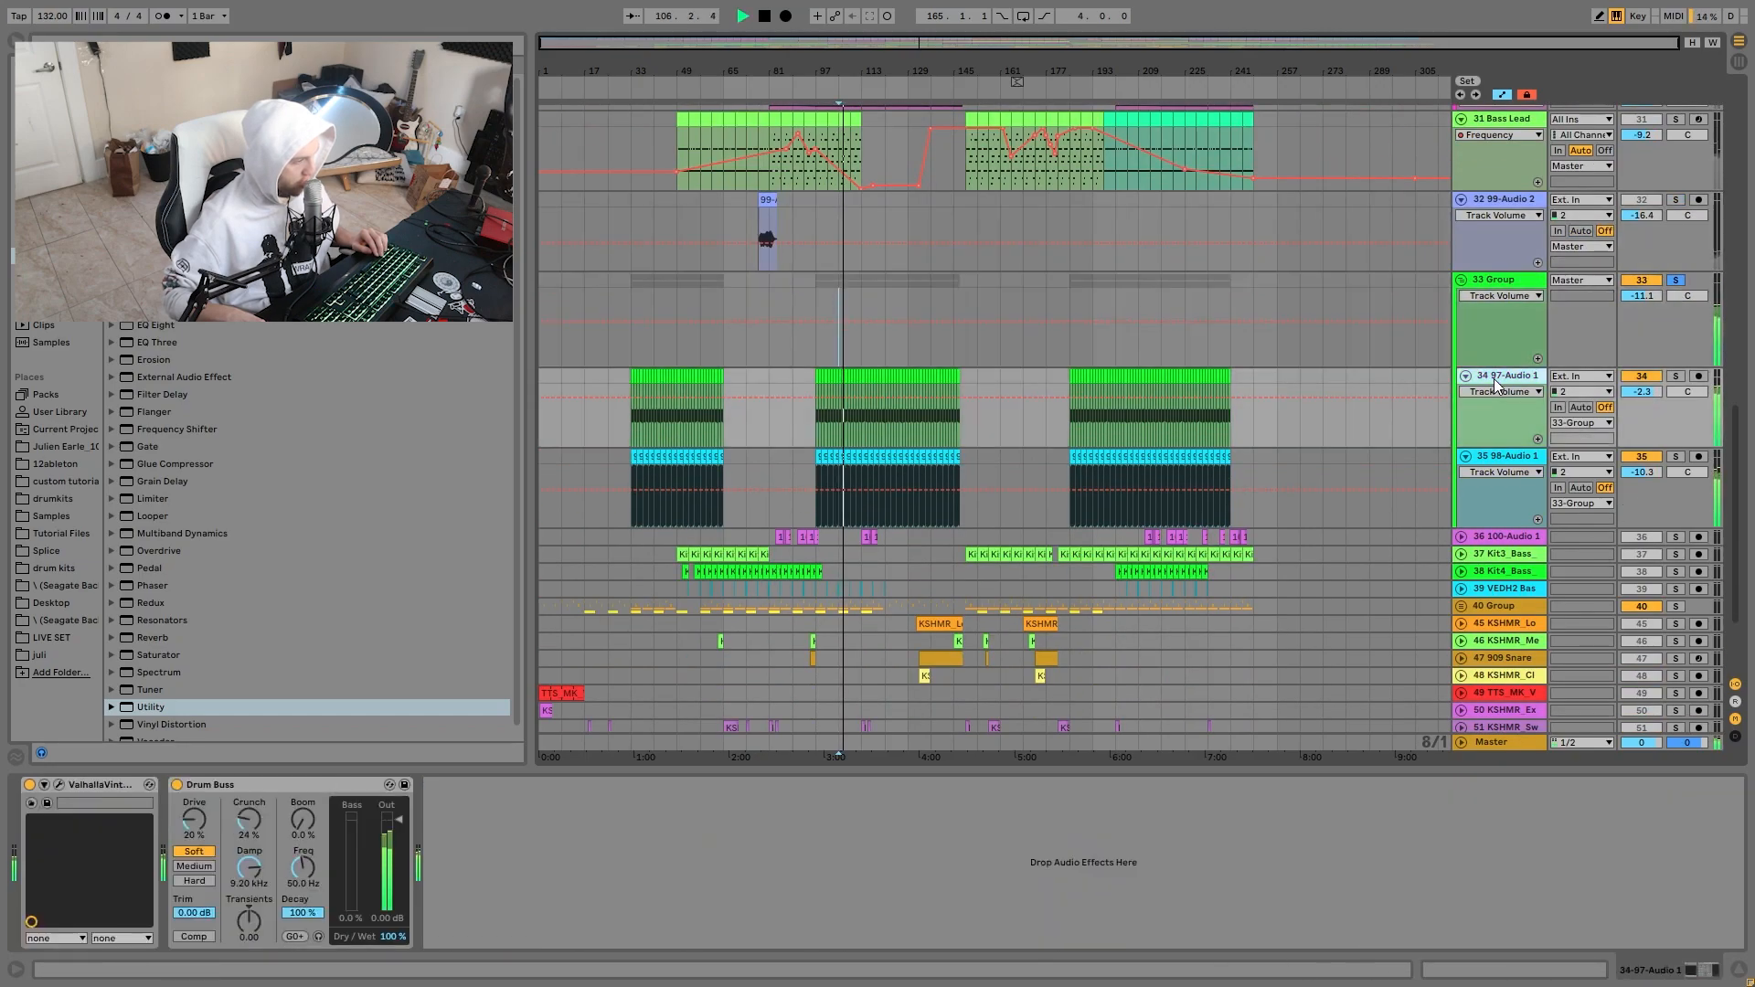
click(1500, 285)
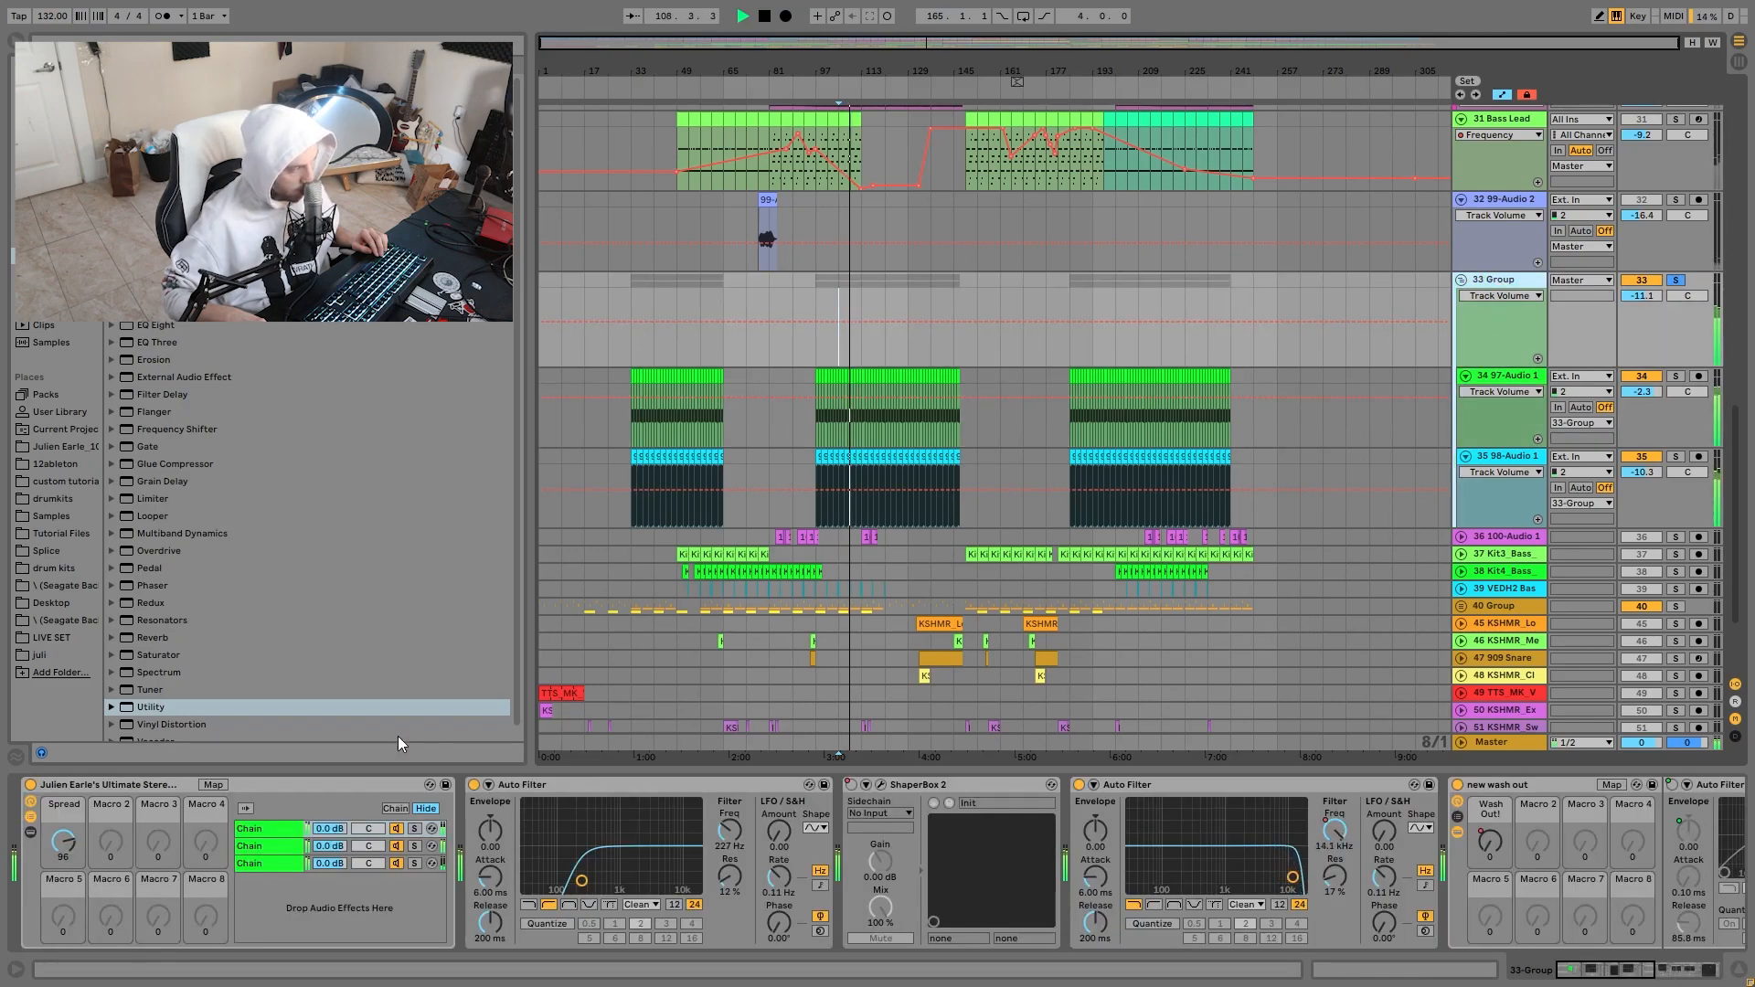
click(1507, 376)
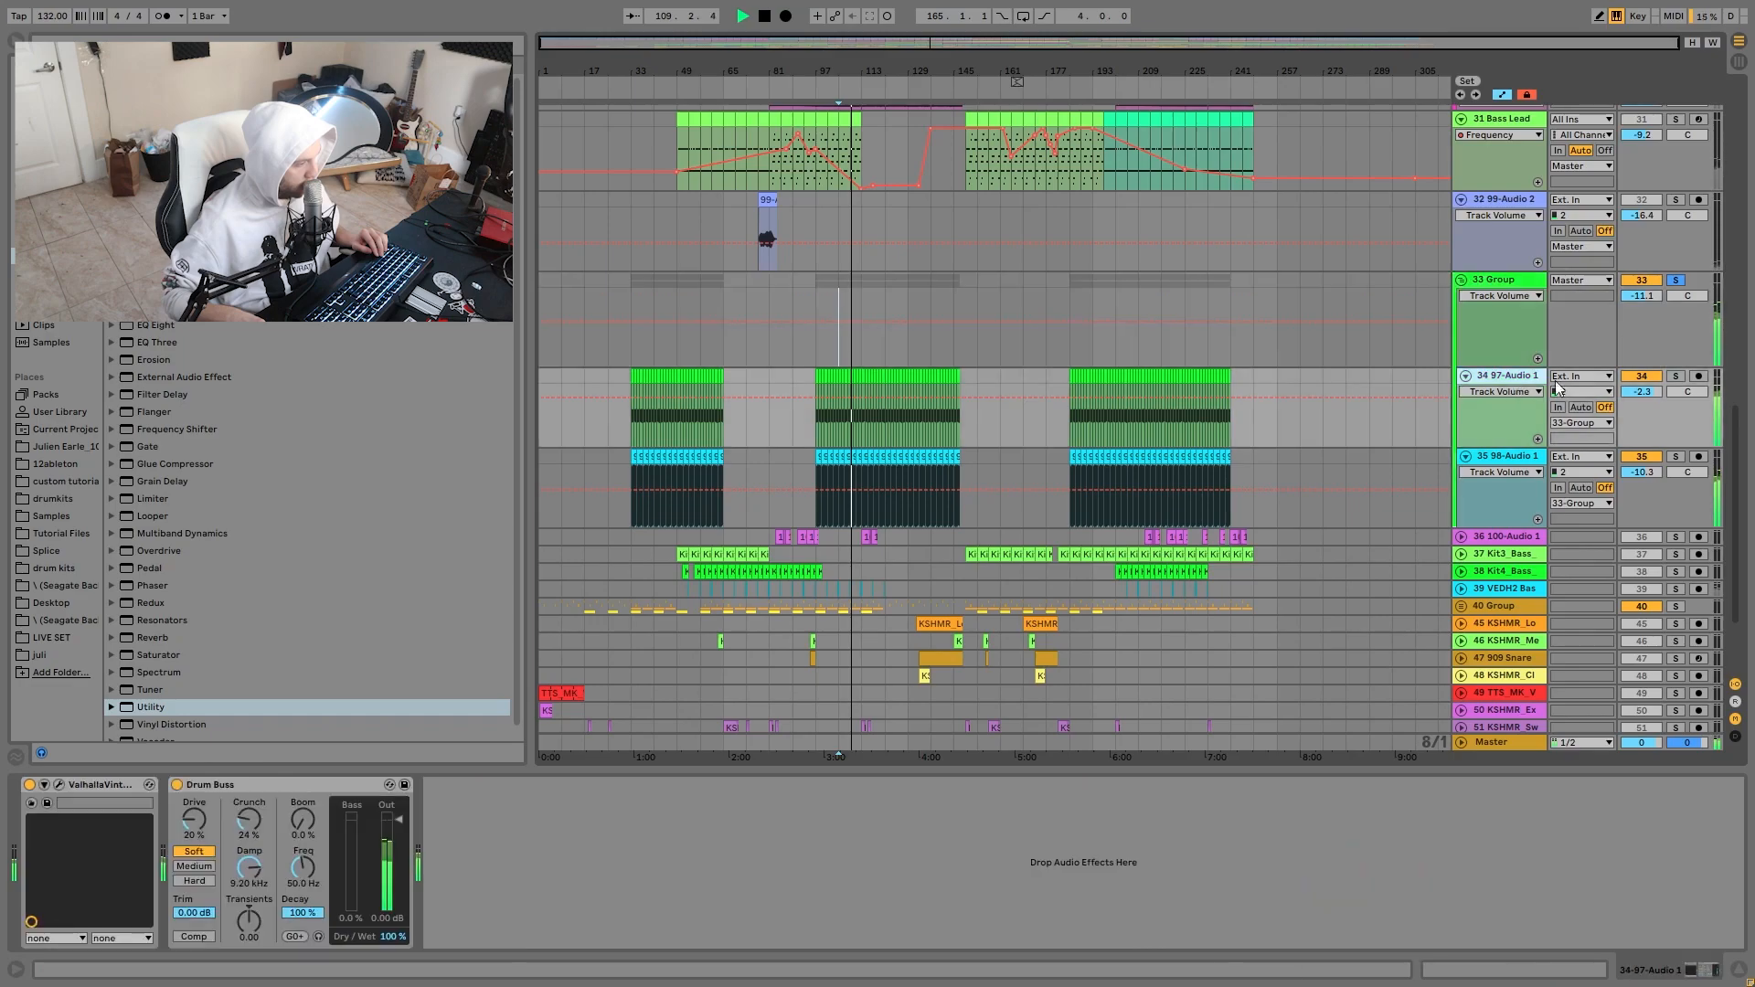
Solo 34 97-Audio 1 and 35 98-Audio 1 in turn, show the latter's devices, and solo 33 Group again.
click(1677, 377)
click(1676, 457)
click(1496, 459)
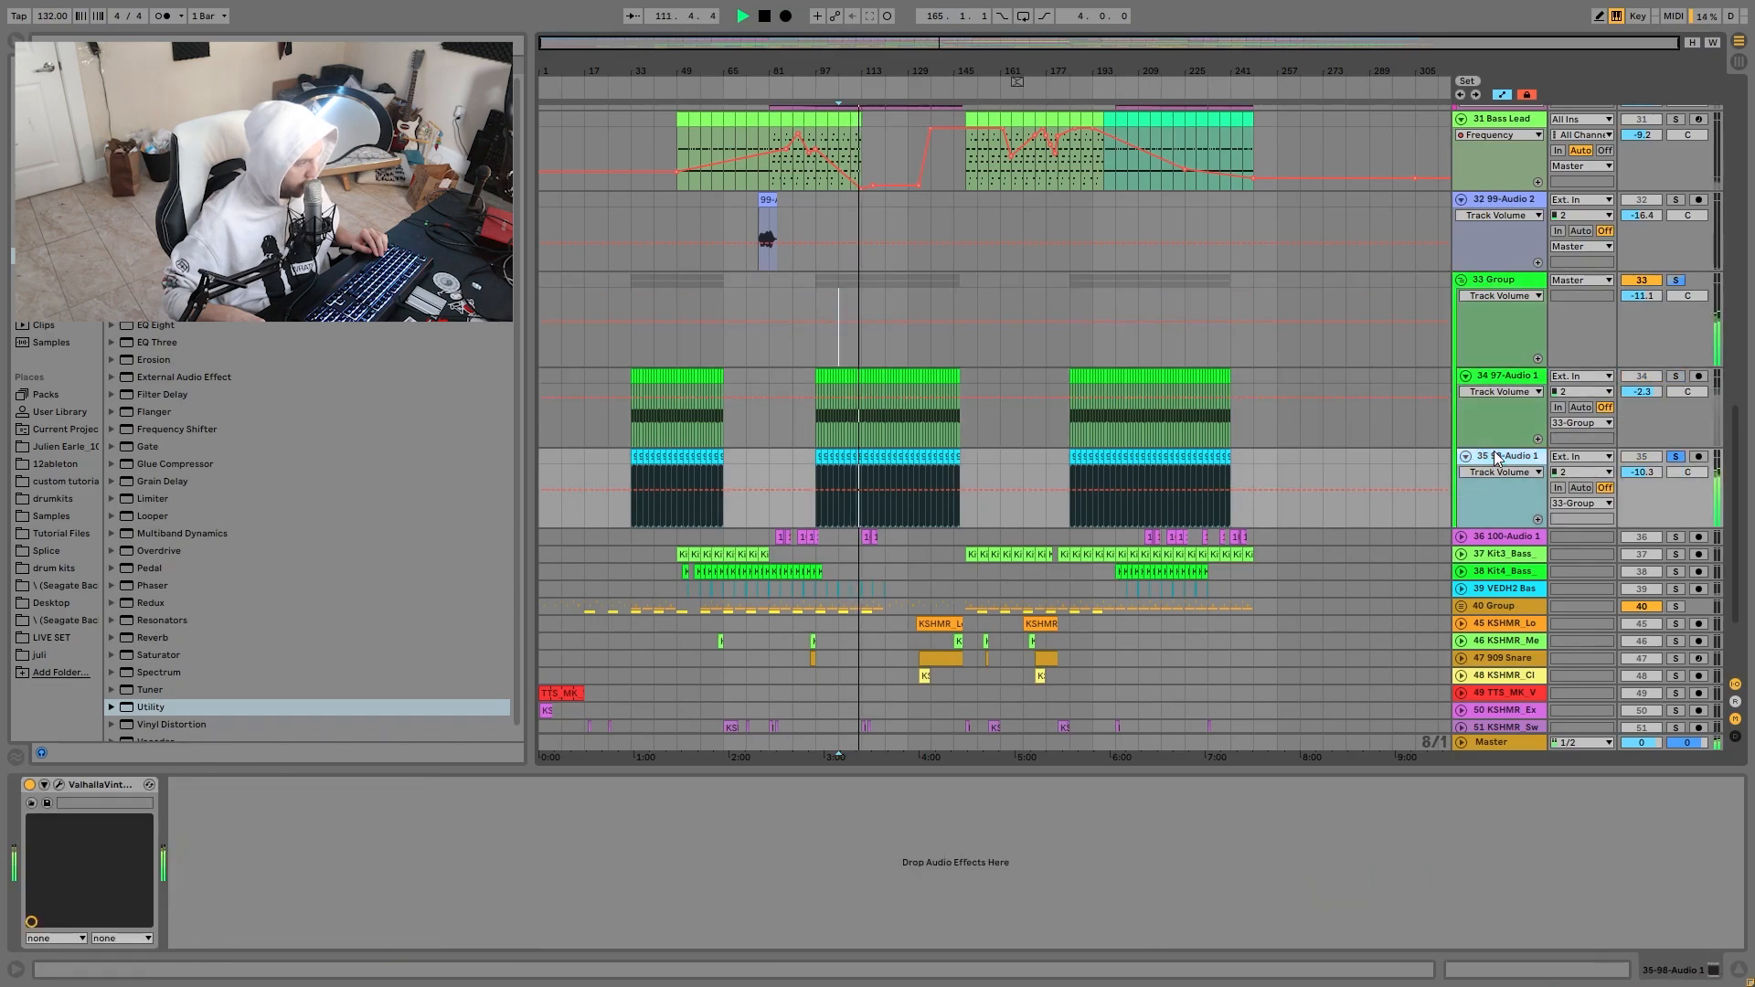
click(1678, 279)
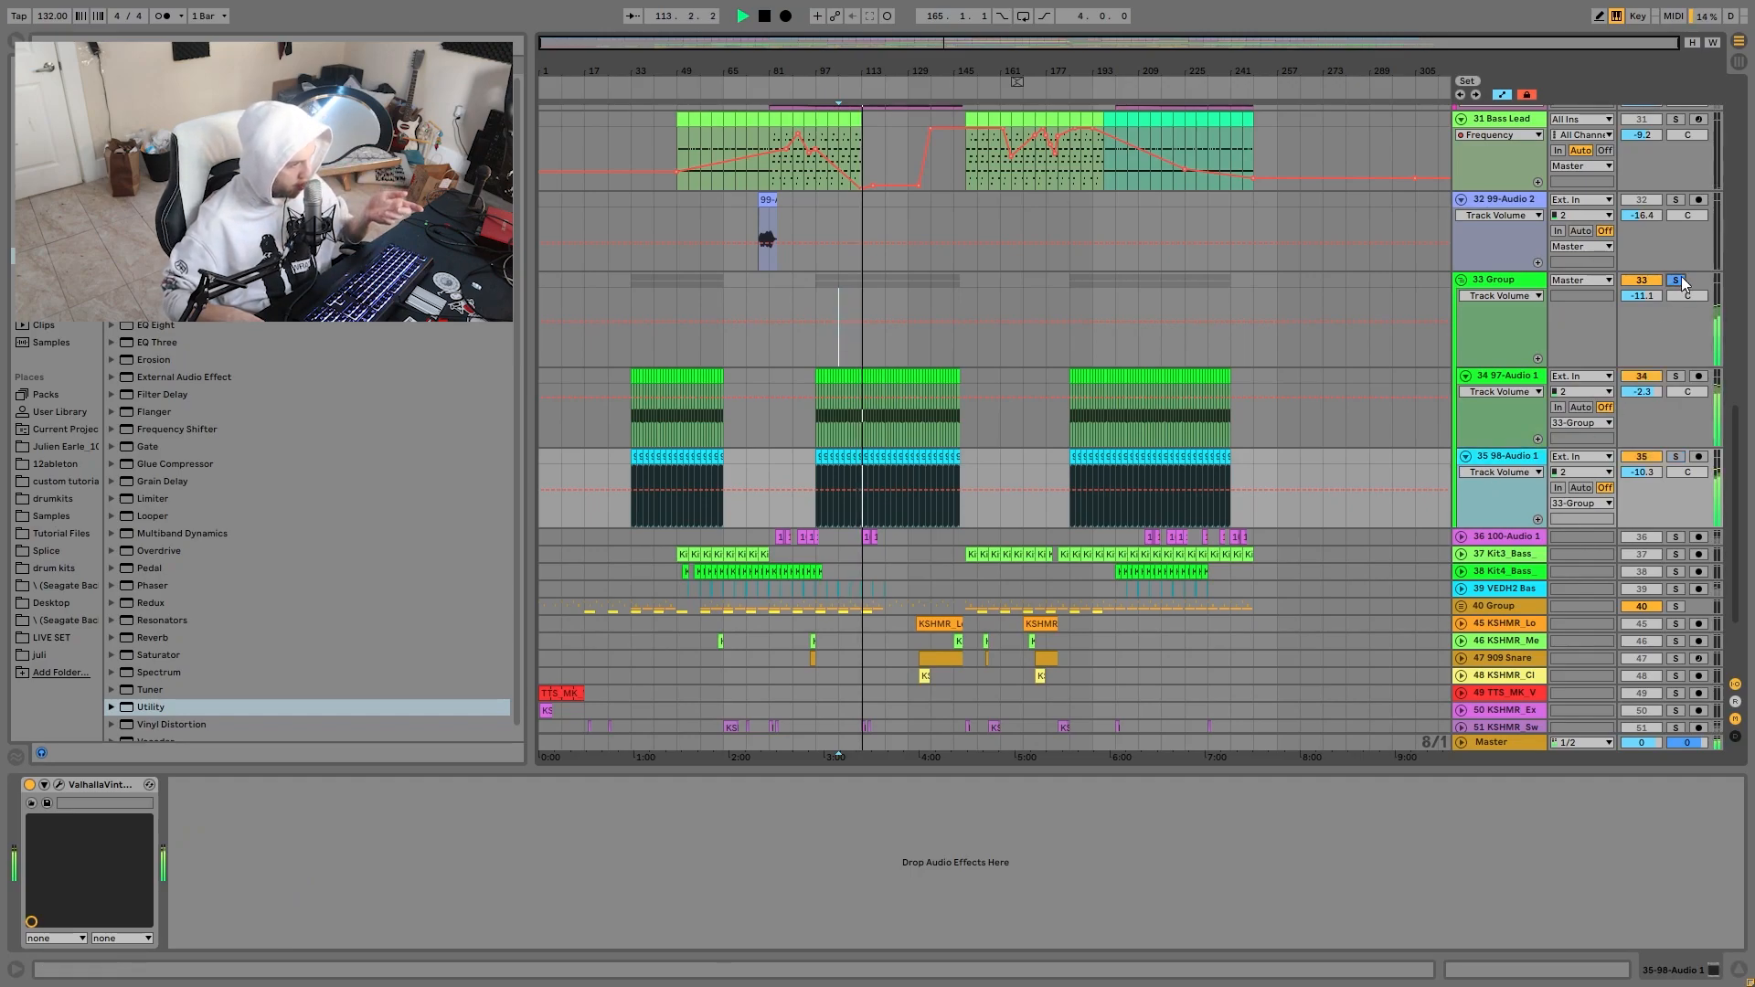
Solo and unfold 36 100-Audio 1, play its clip from bar 83, and release the solo.
click(1675, 537)
click(778, 537)
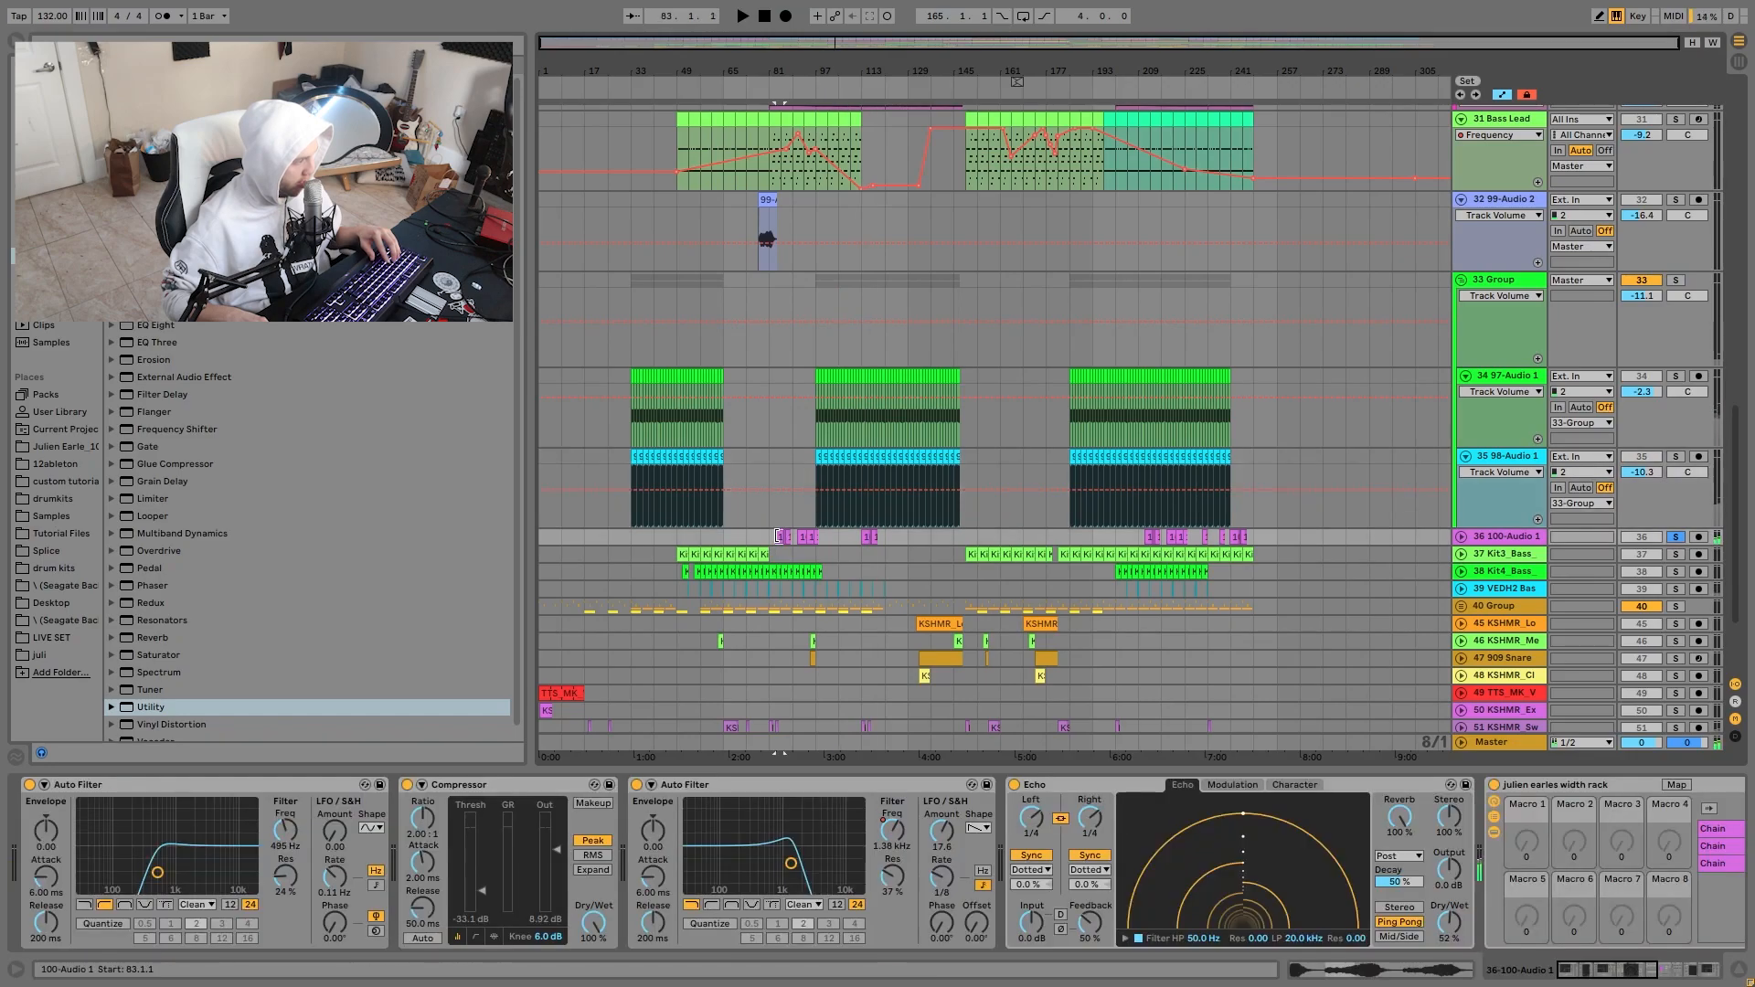
click(1460, 537)
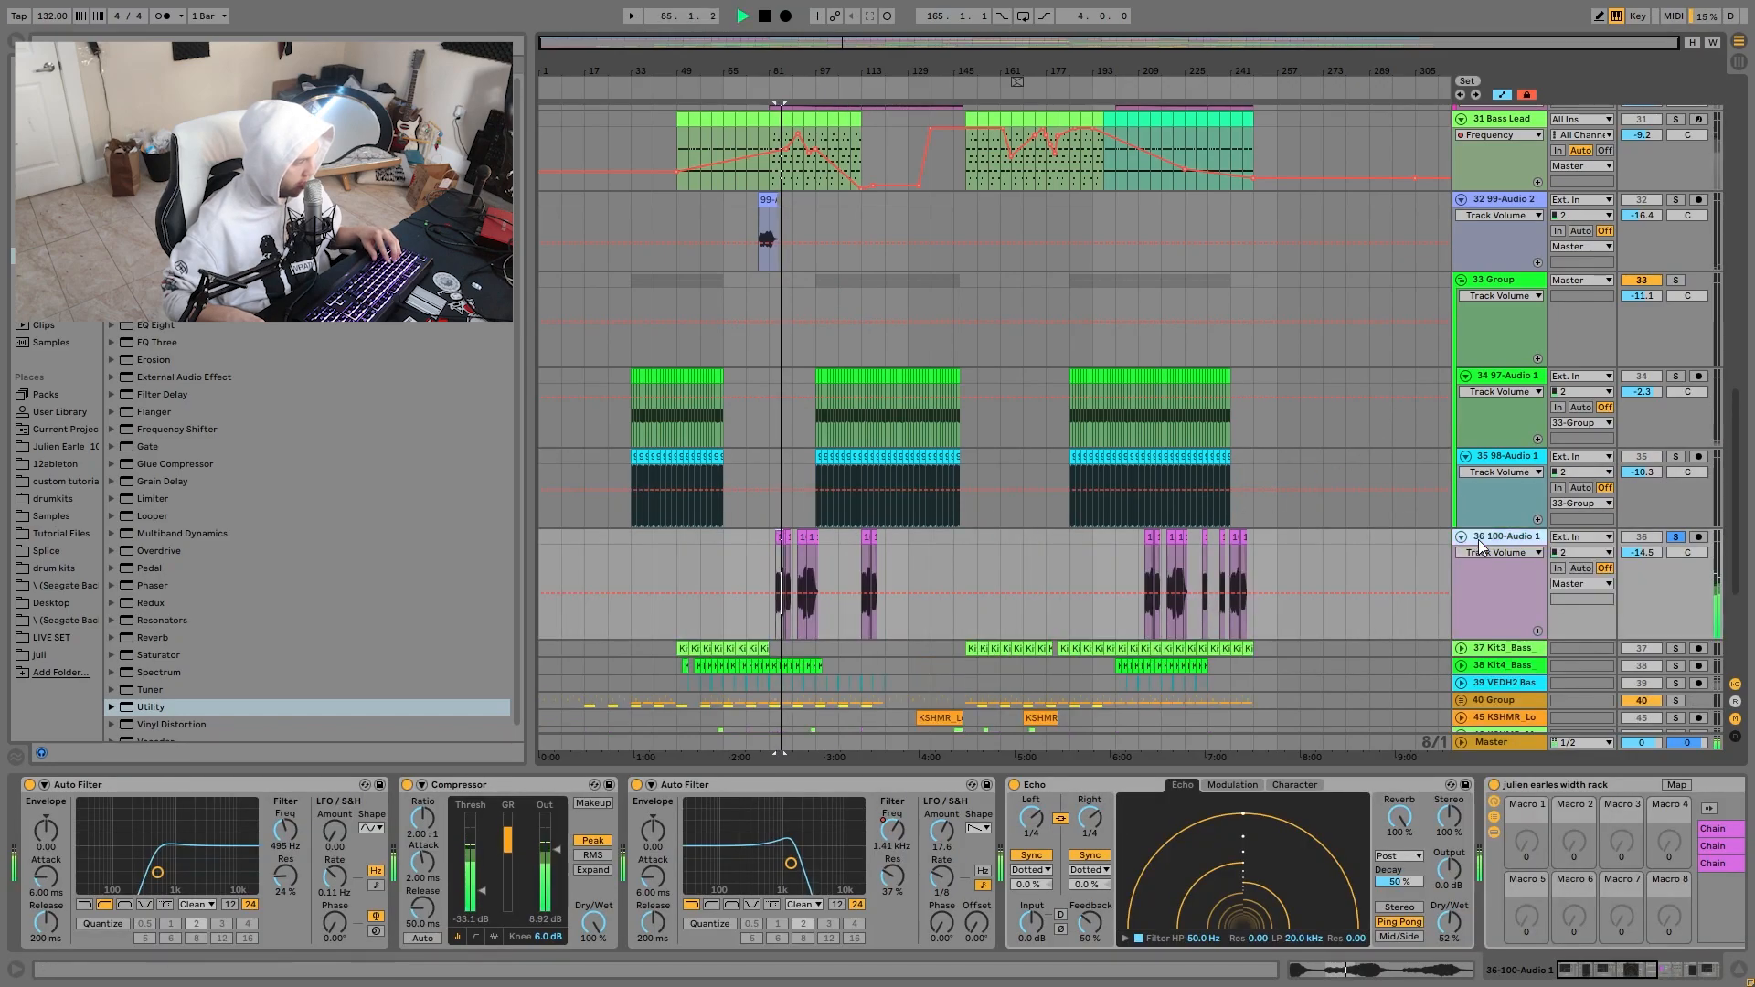
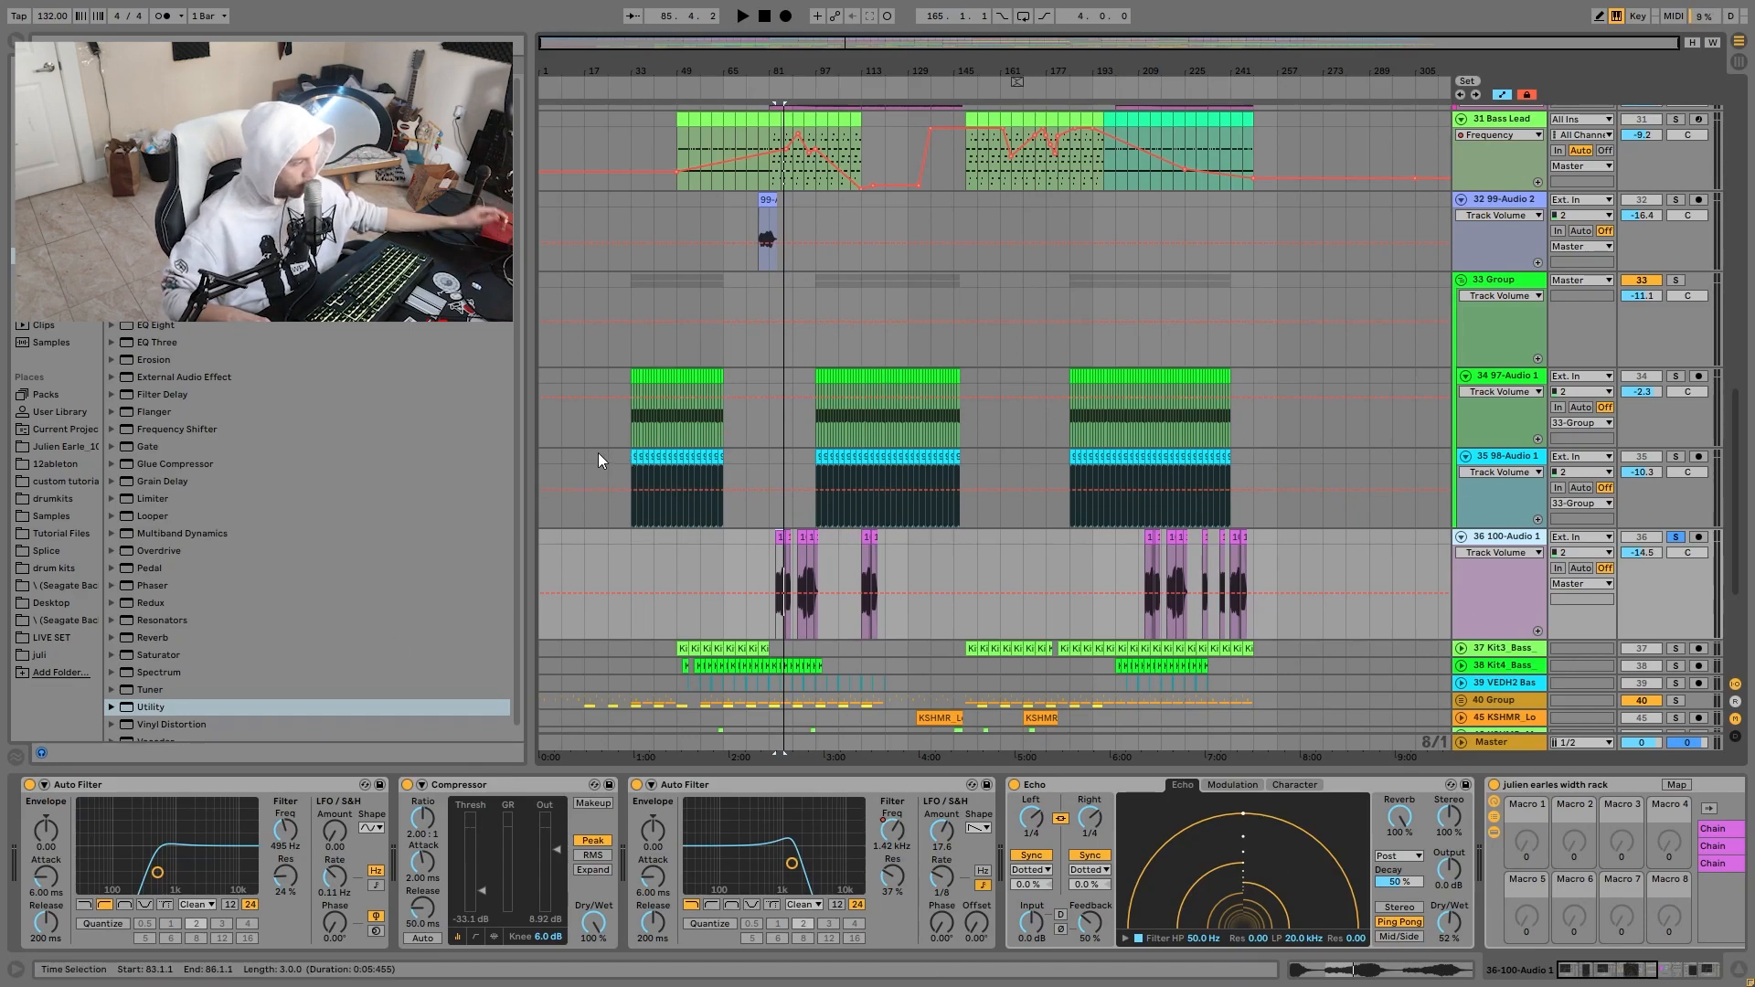
click(1669, 540)
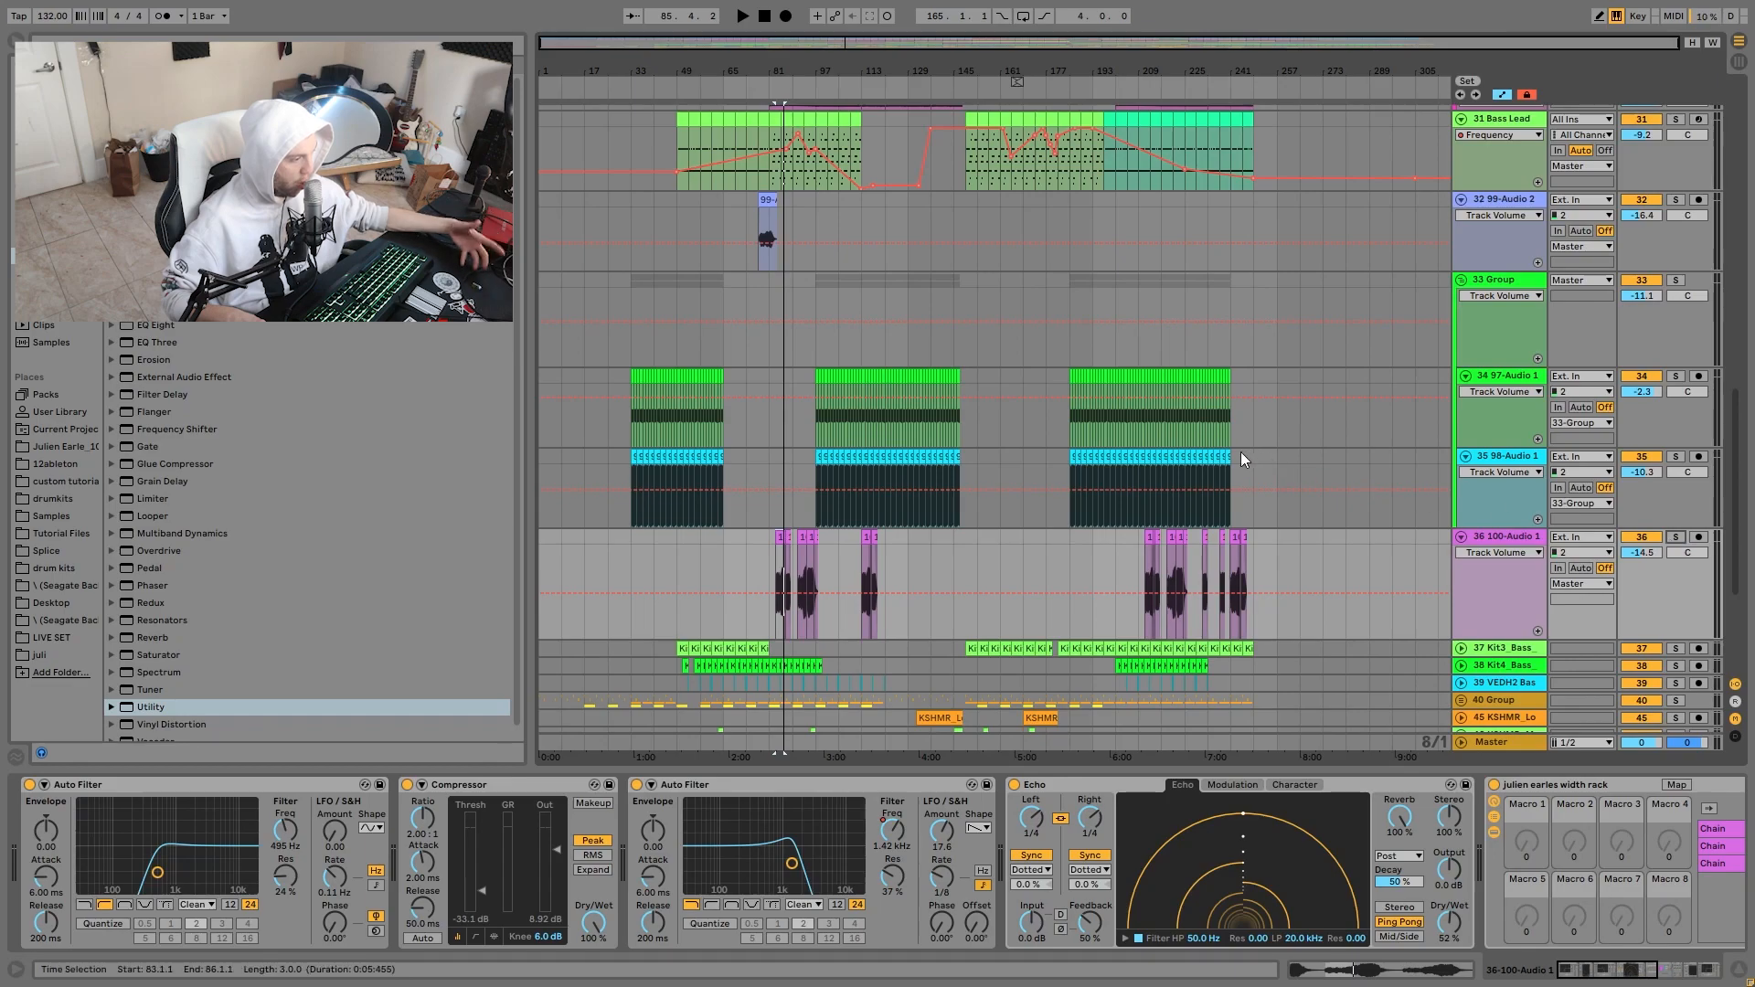
Play the 99-Audio 2 clip from bar 77 within the full arrangement.
click(763, 194)
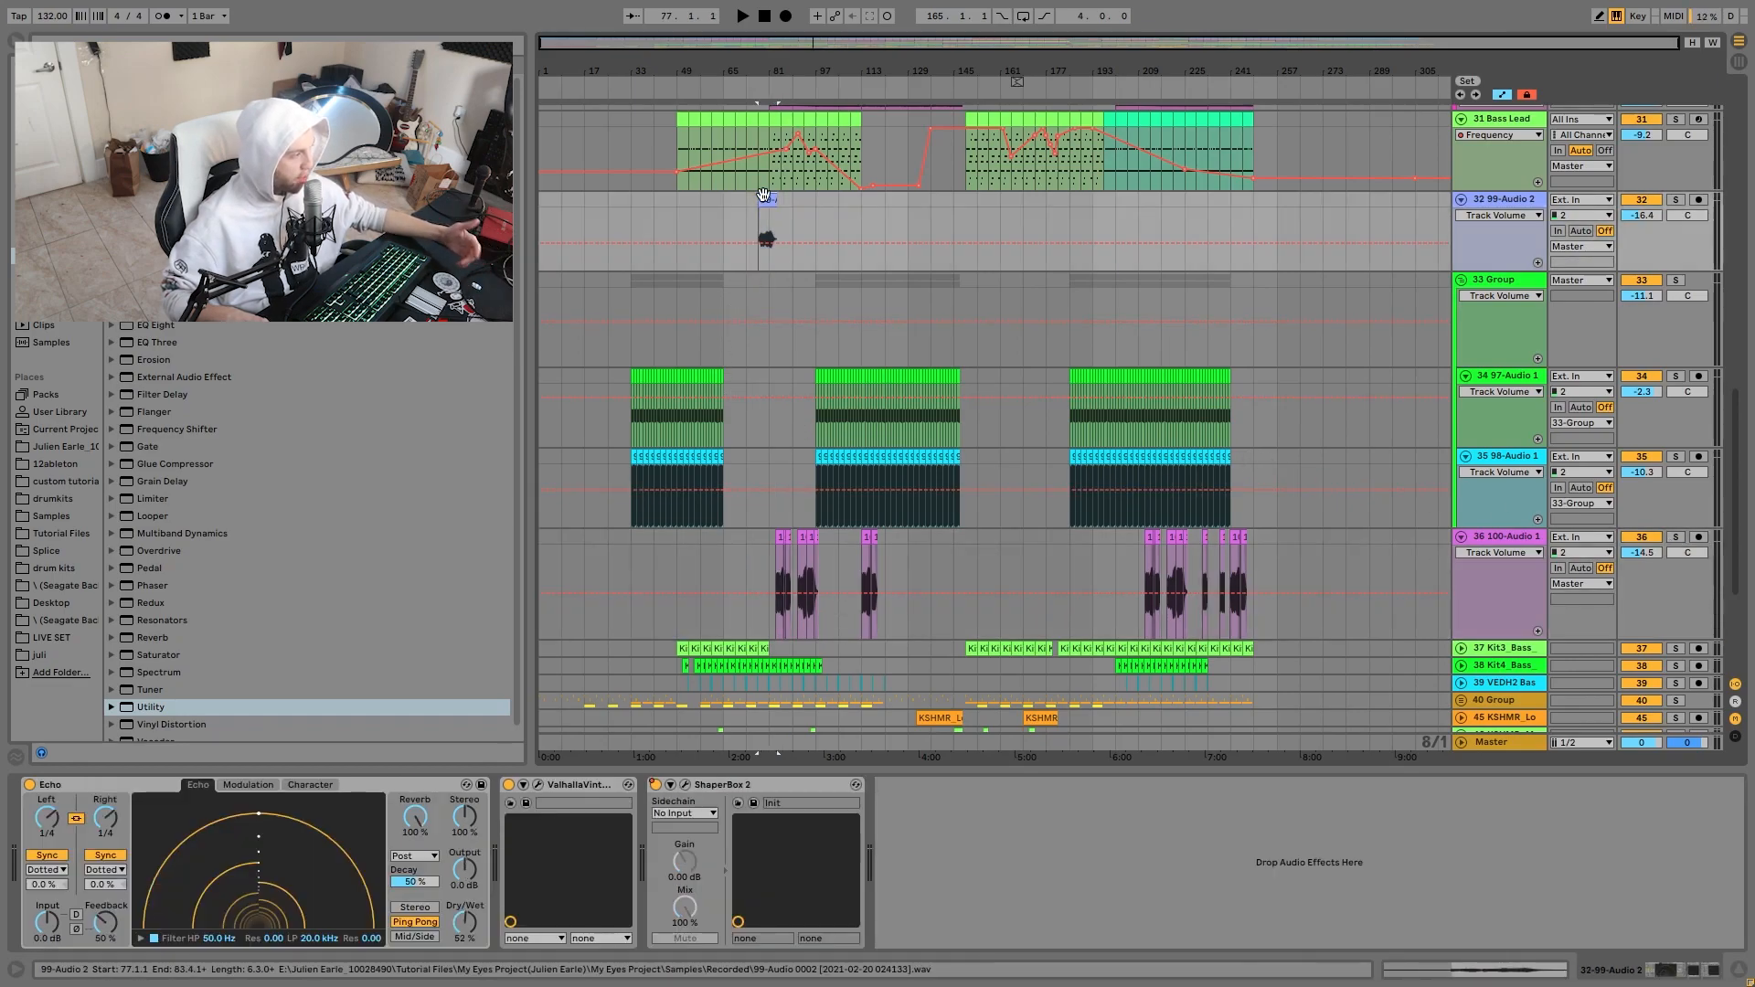
key(space)
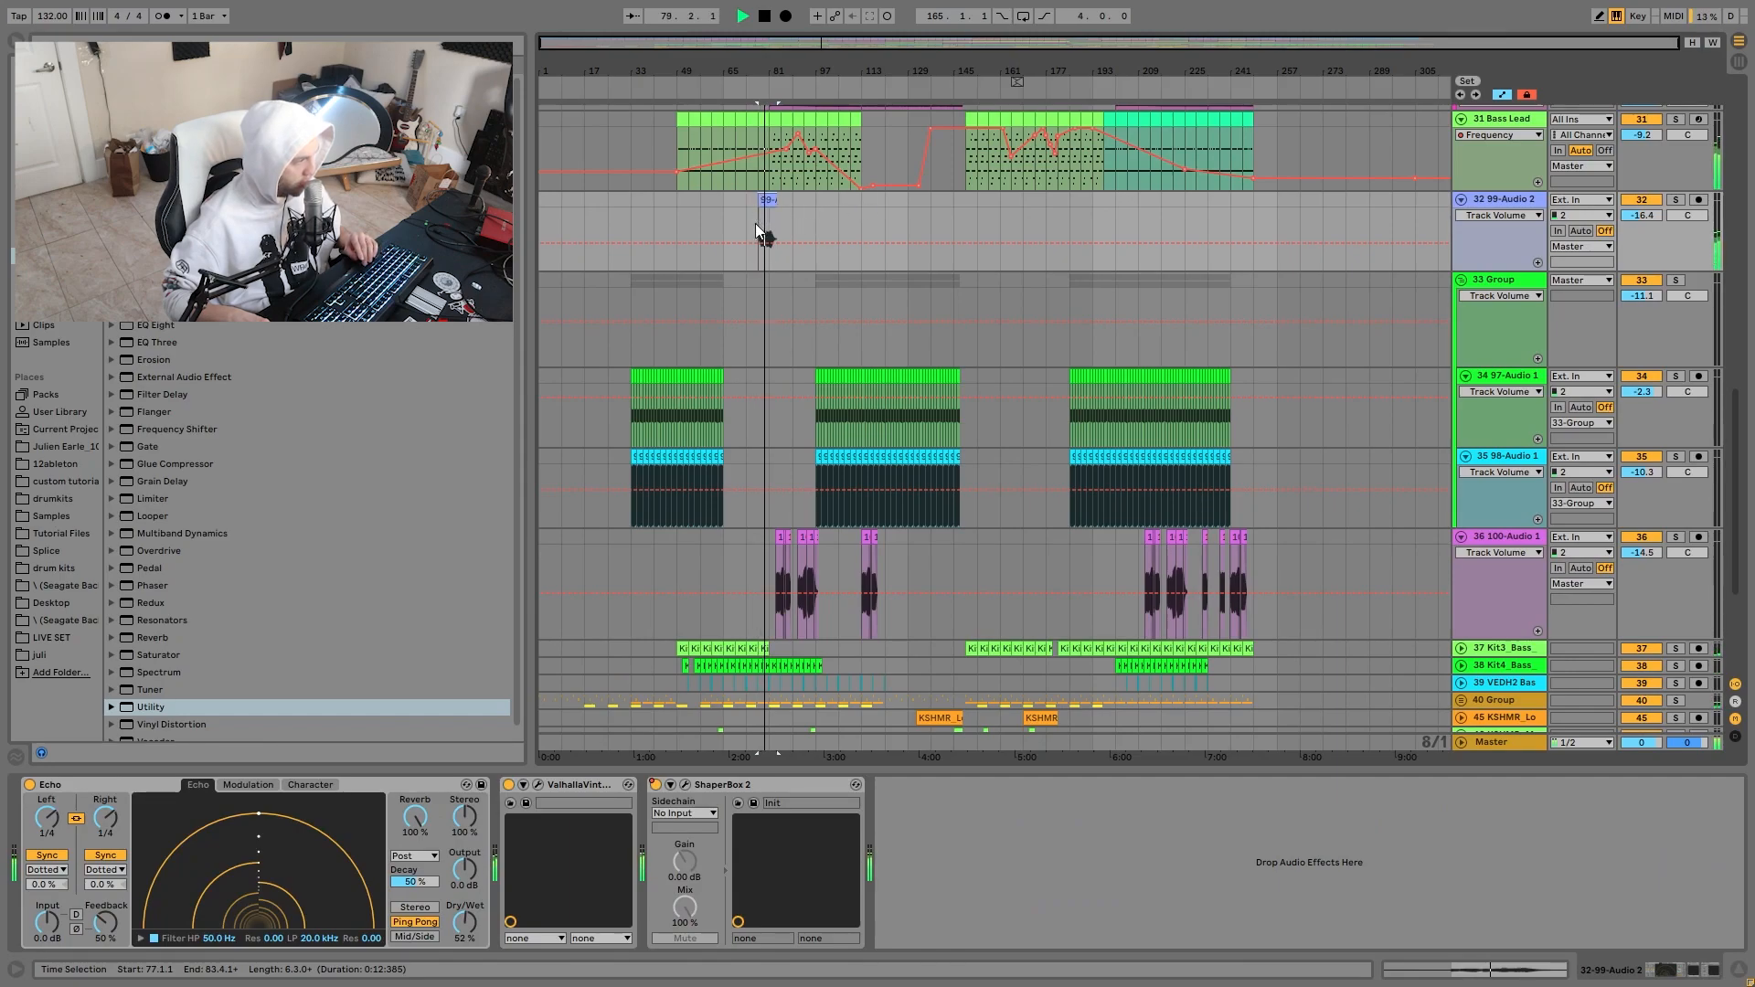
key(space)
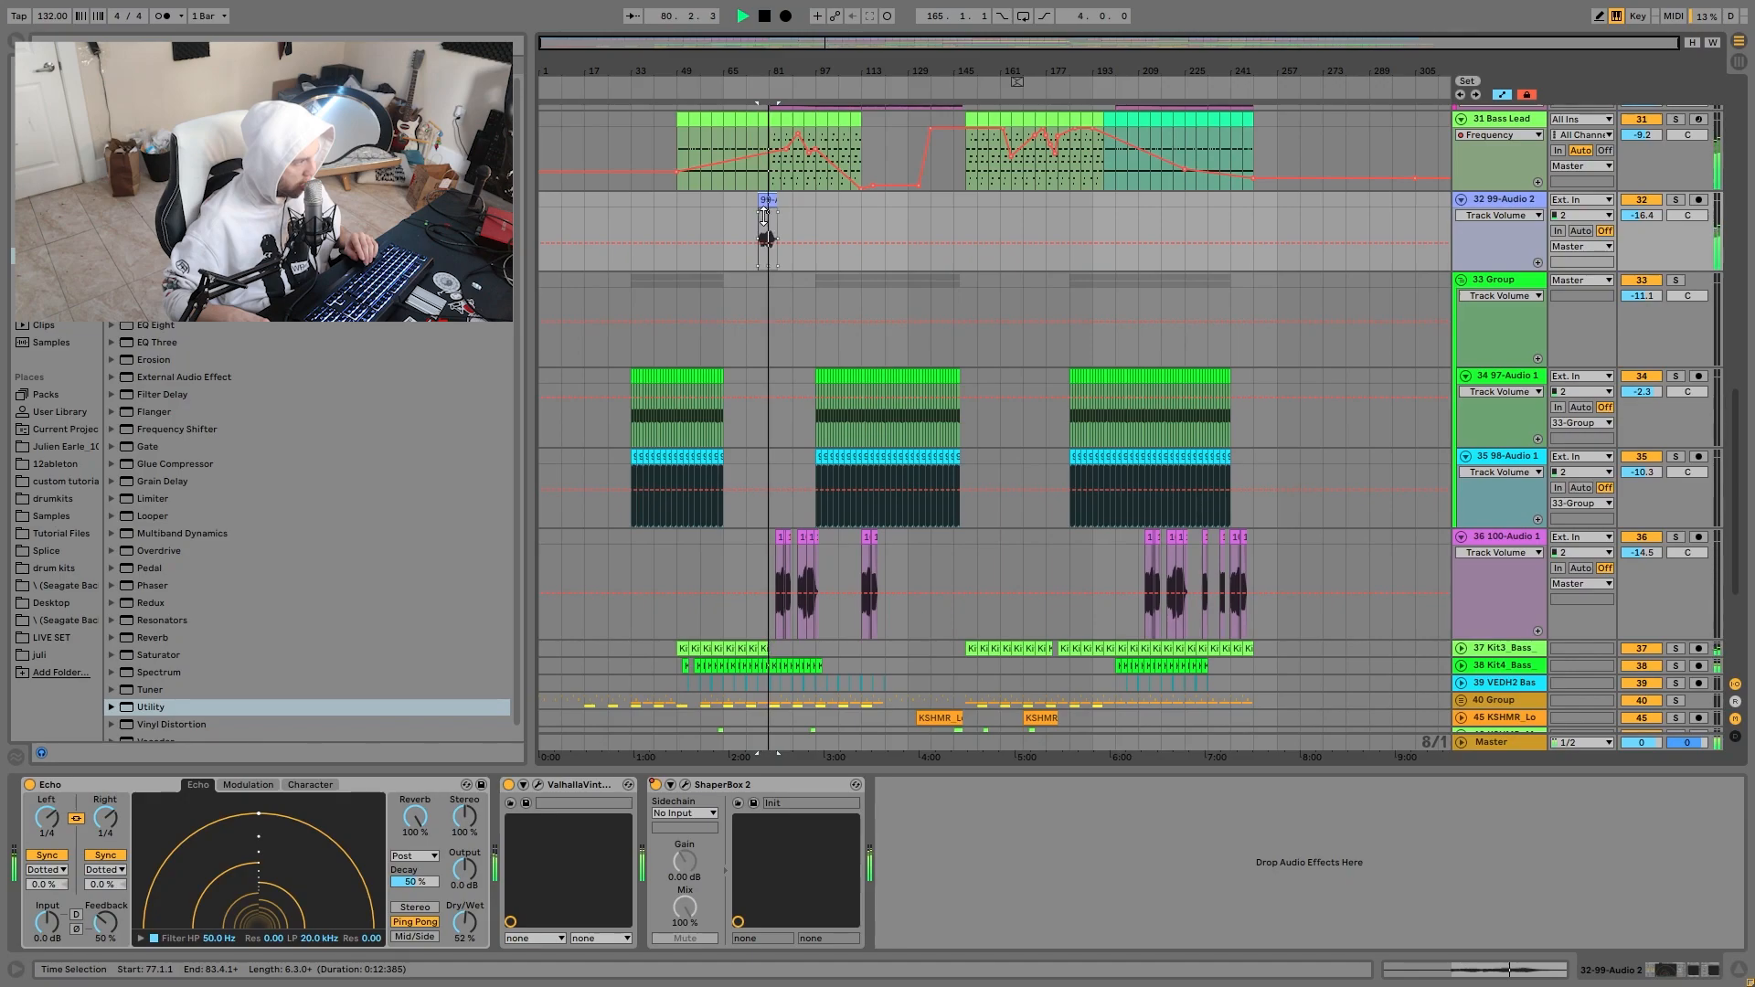
click(678, 257)
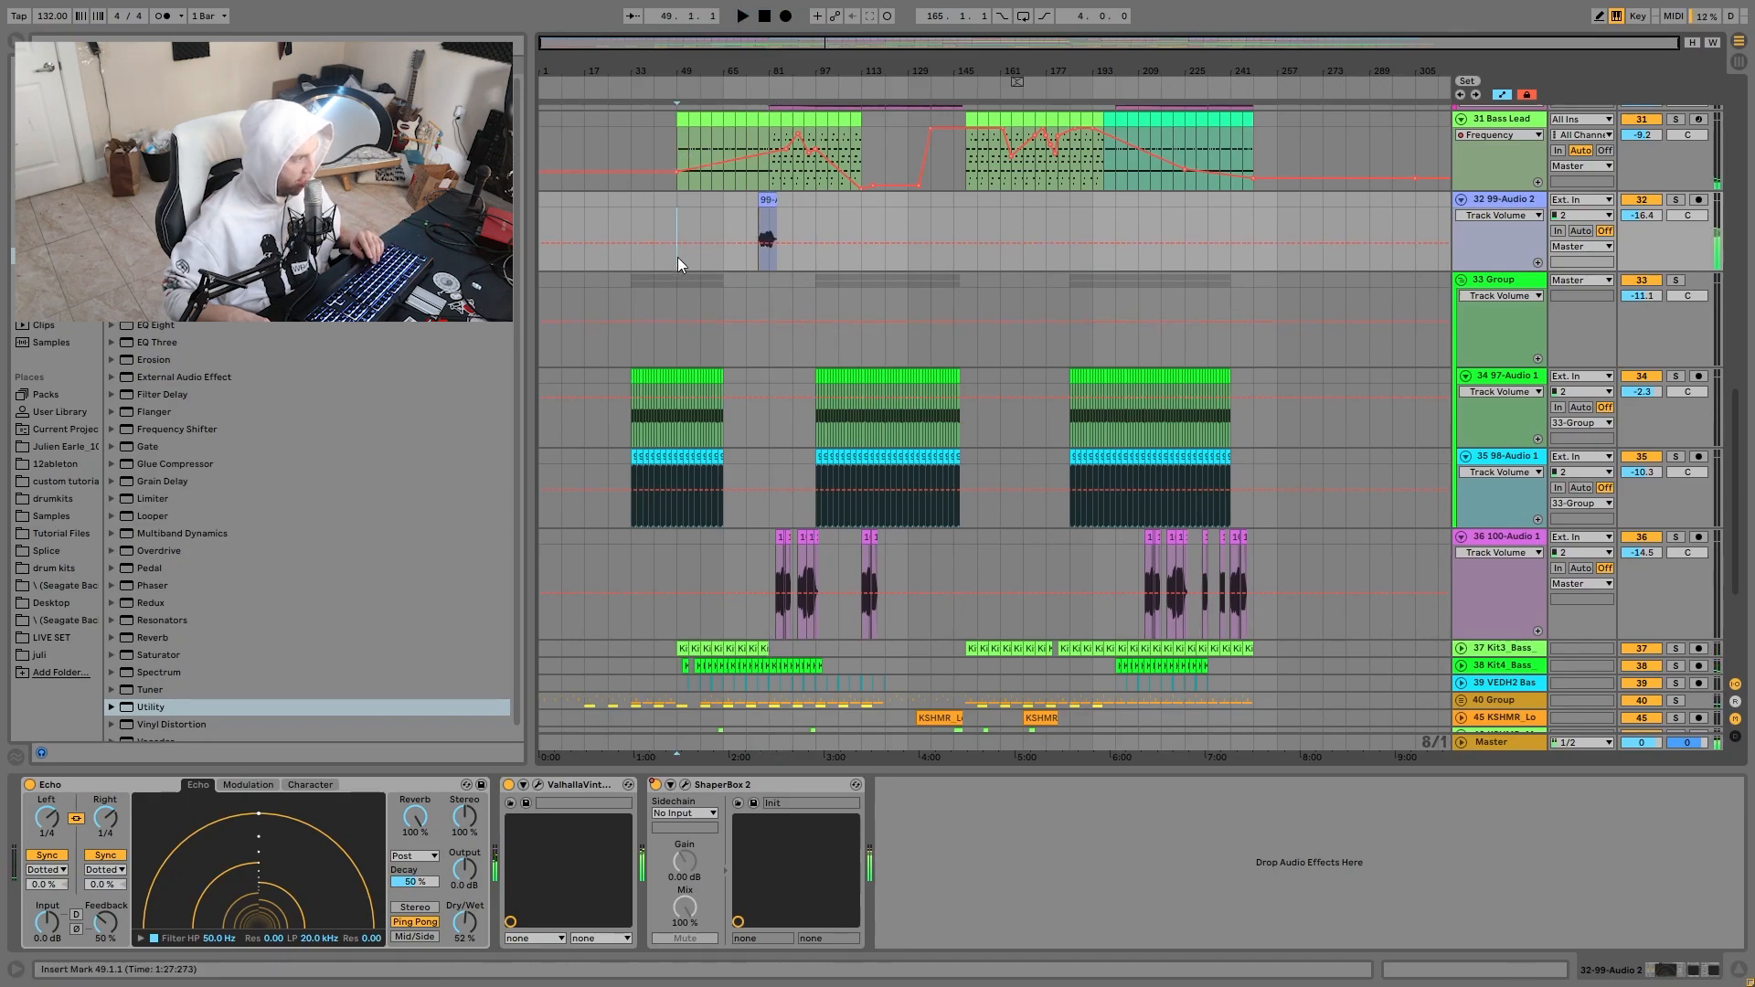
Play the arrangement from bar 113, try 33 Group's track volume at 3.2 dB, and undo that change.
click(863, 255)
key(space)
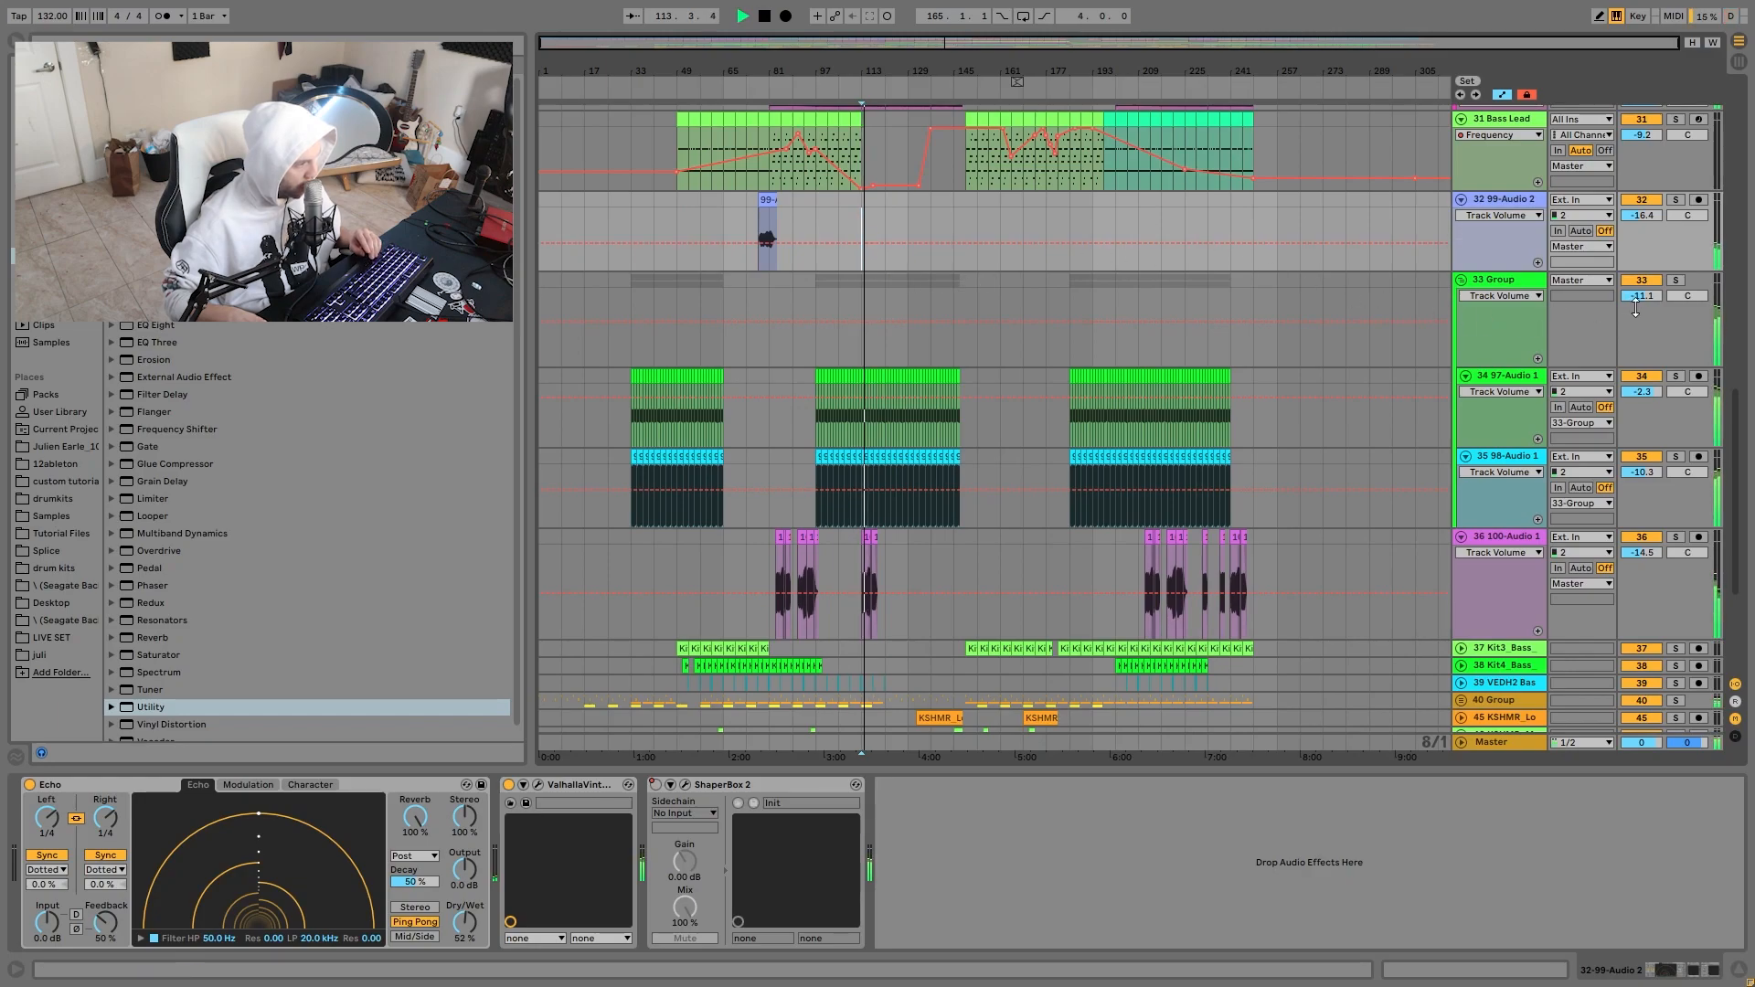
mouse_move(1652, 295)
mouse_down()
mouse_move(1652, 265)
mouse_move(1652, 297)
mouse_up()
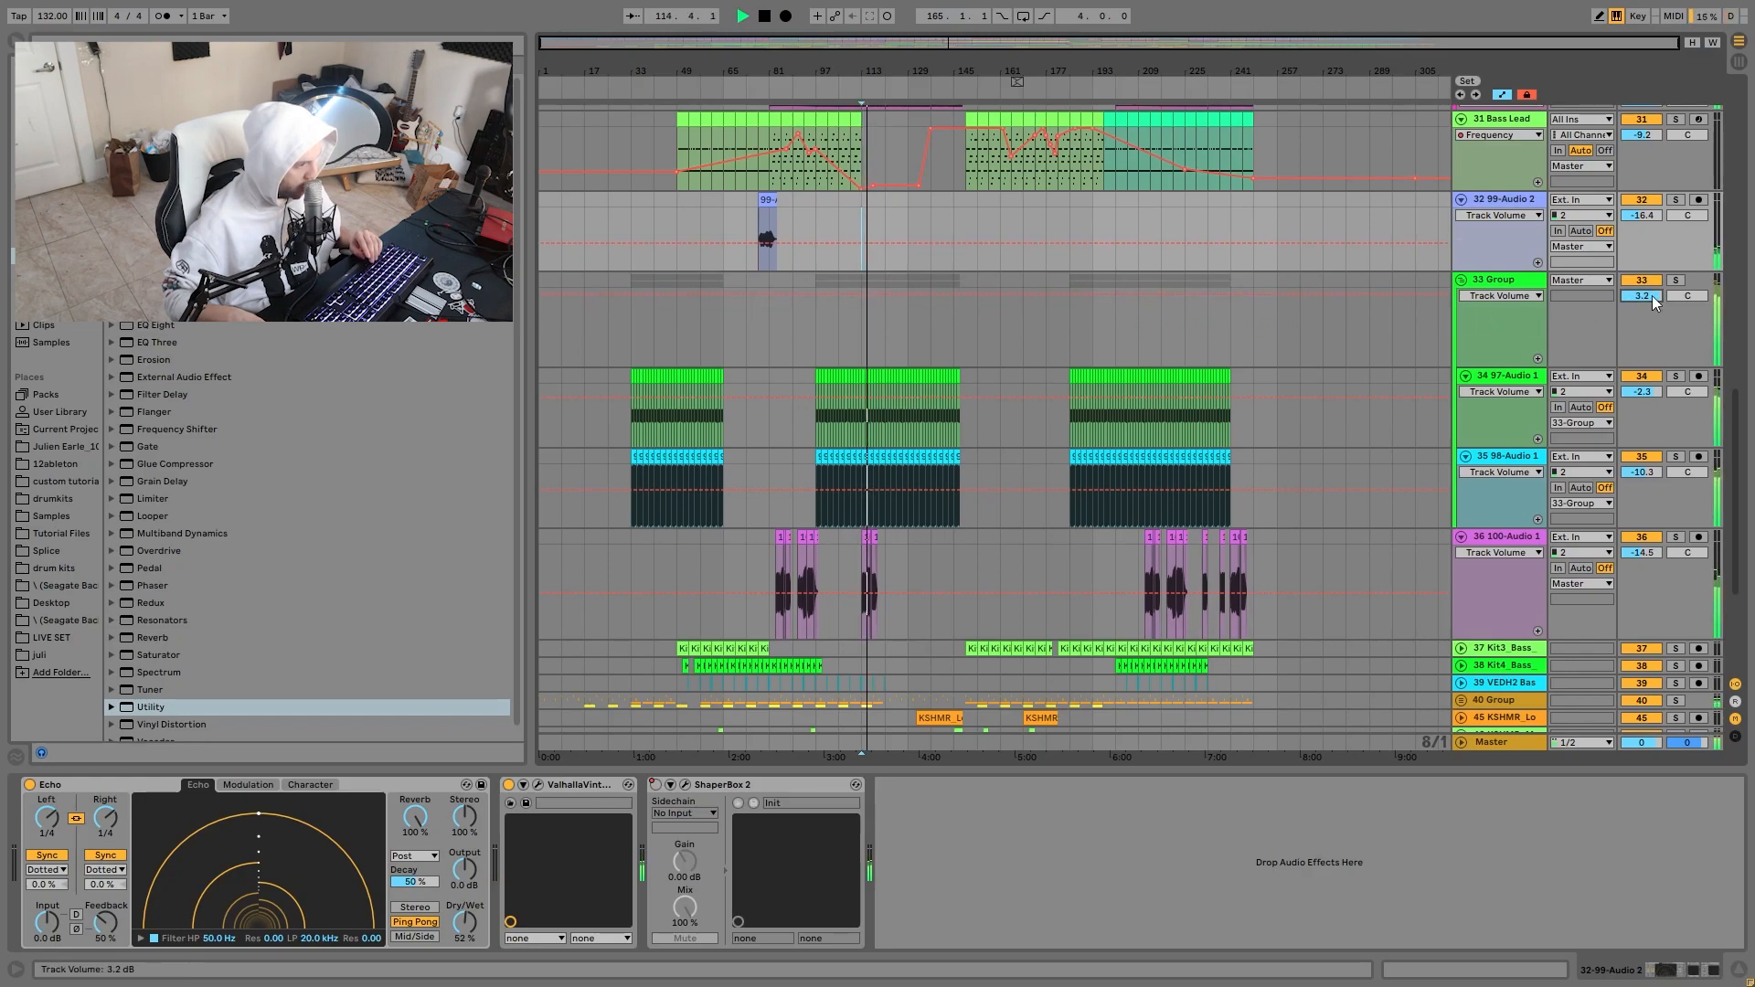
key(ctrl+z)
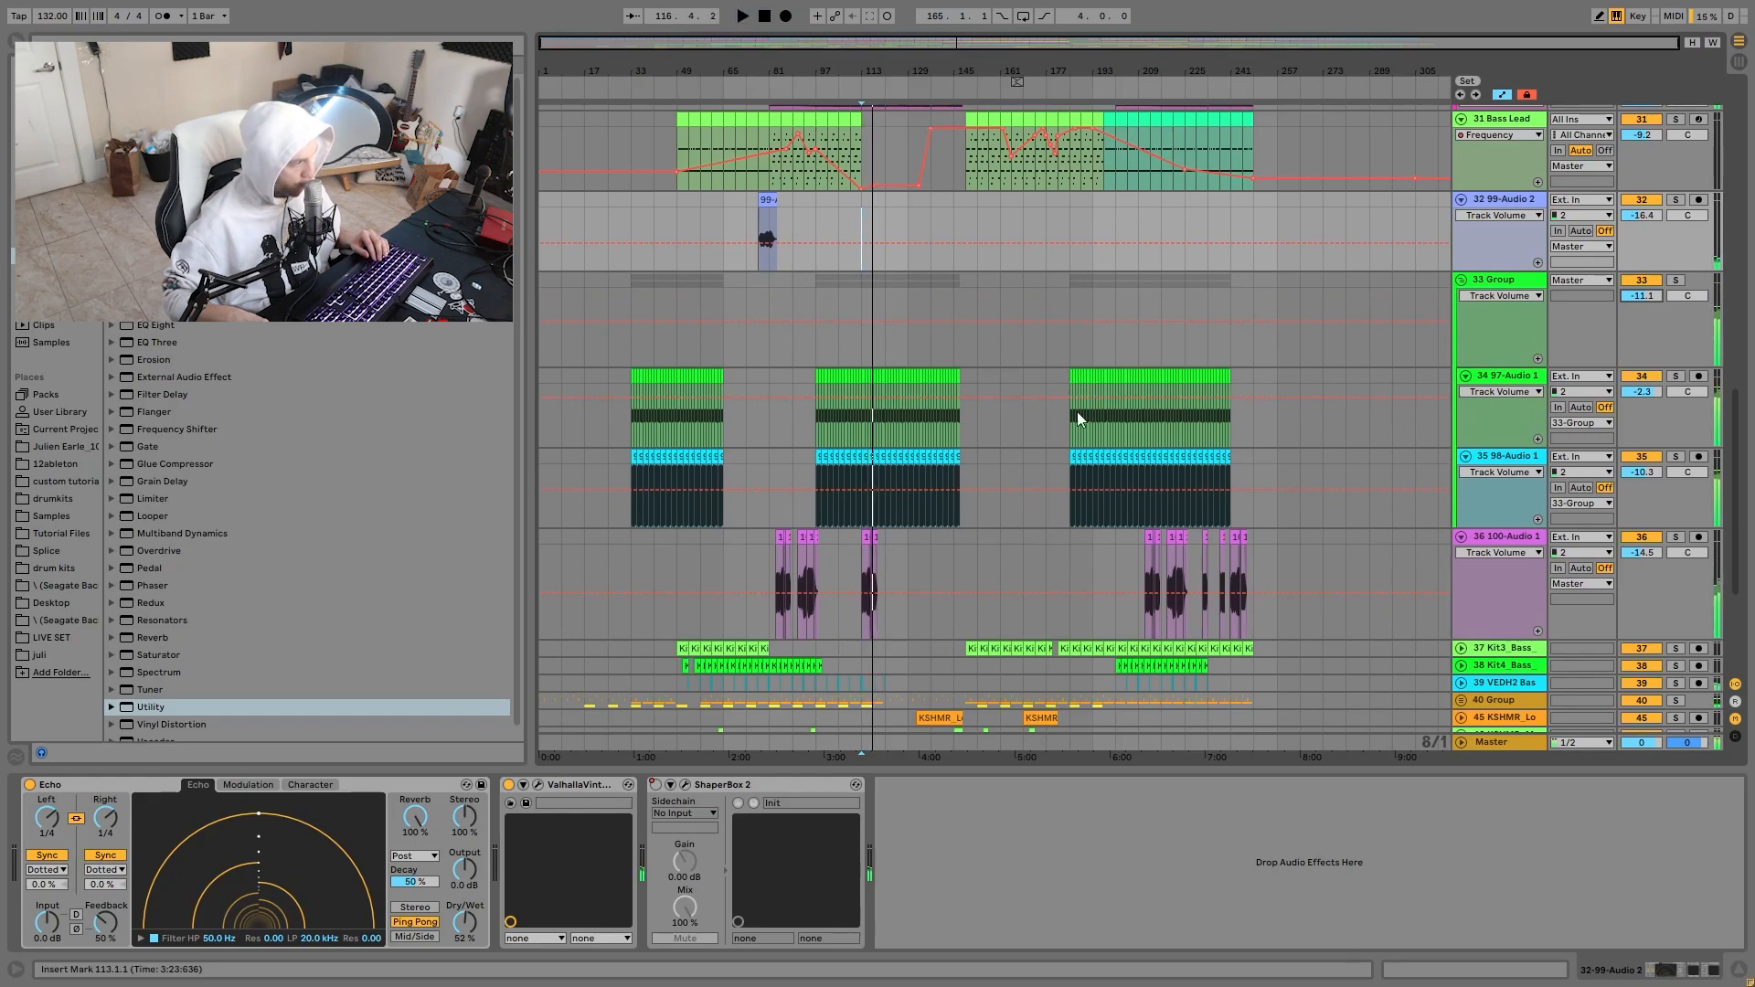
Unfold and solo 37 Kit3_Bass and 38 Kit4_Bass together, and play them from bar 201.
scroll(1051, 398, down, 5)
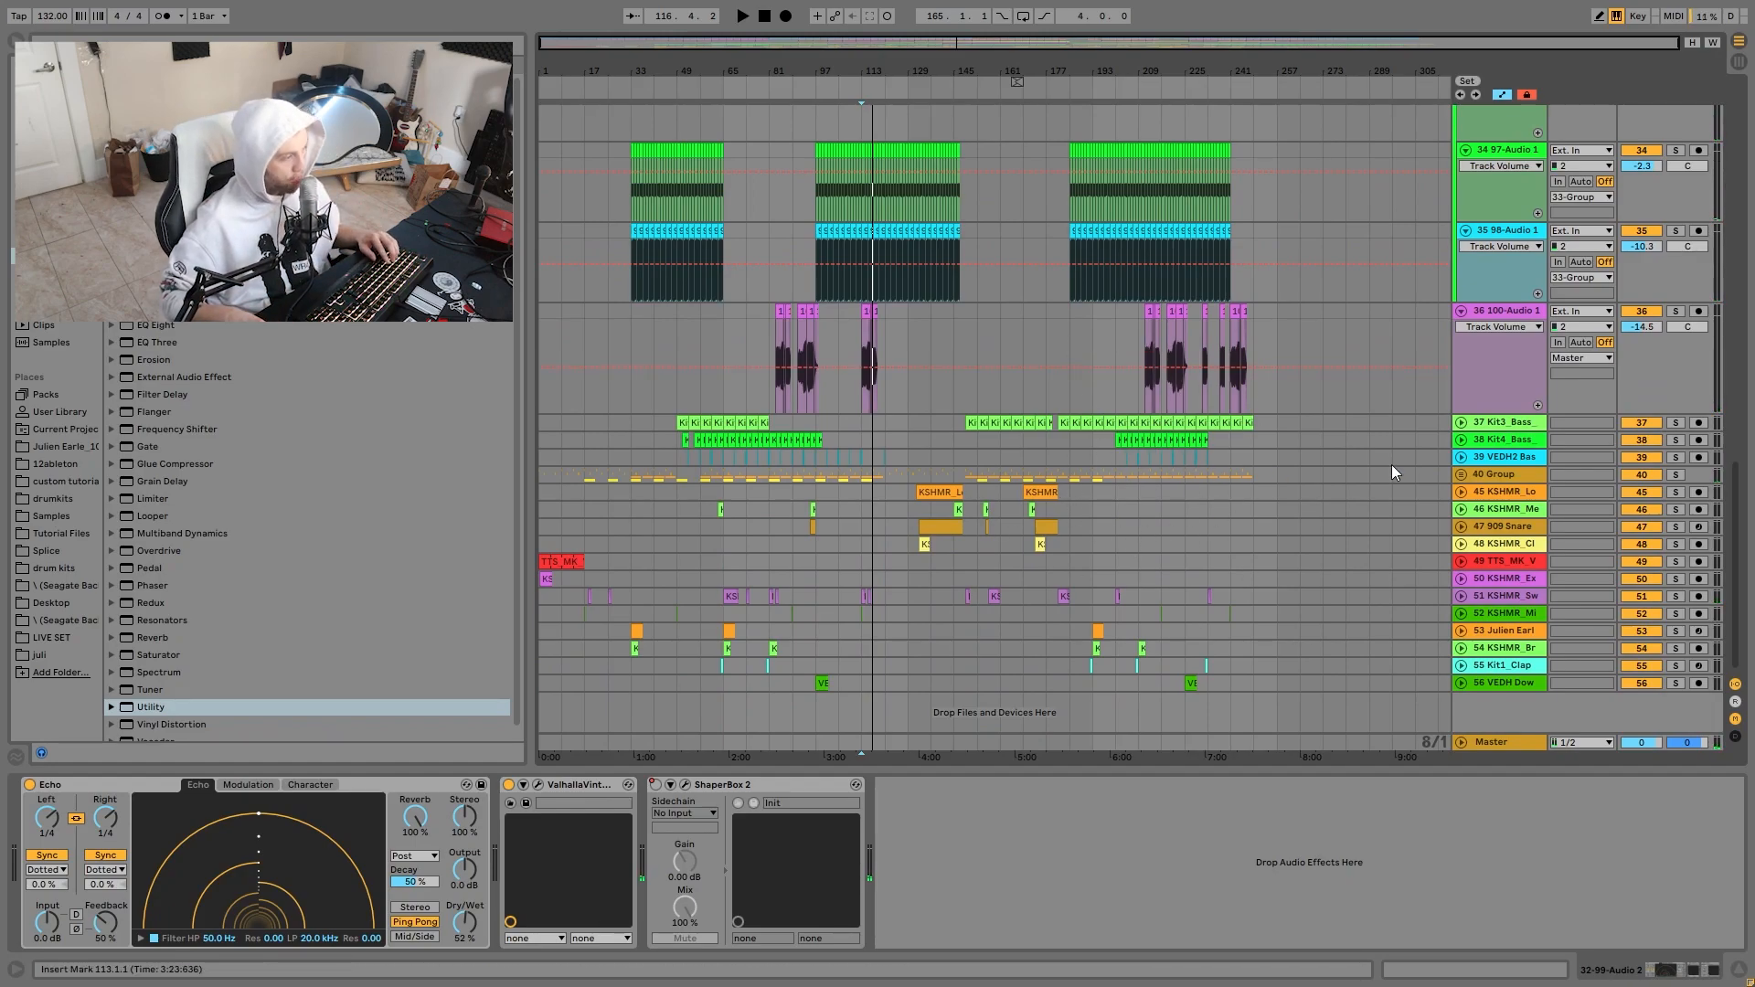
click(1461, 422)
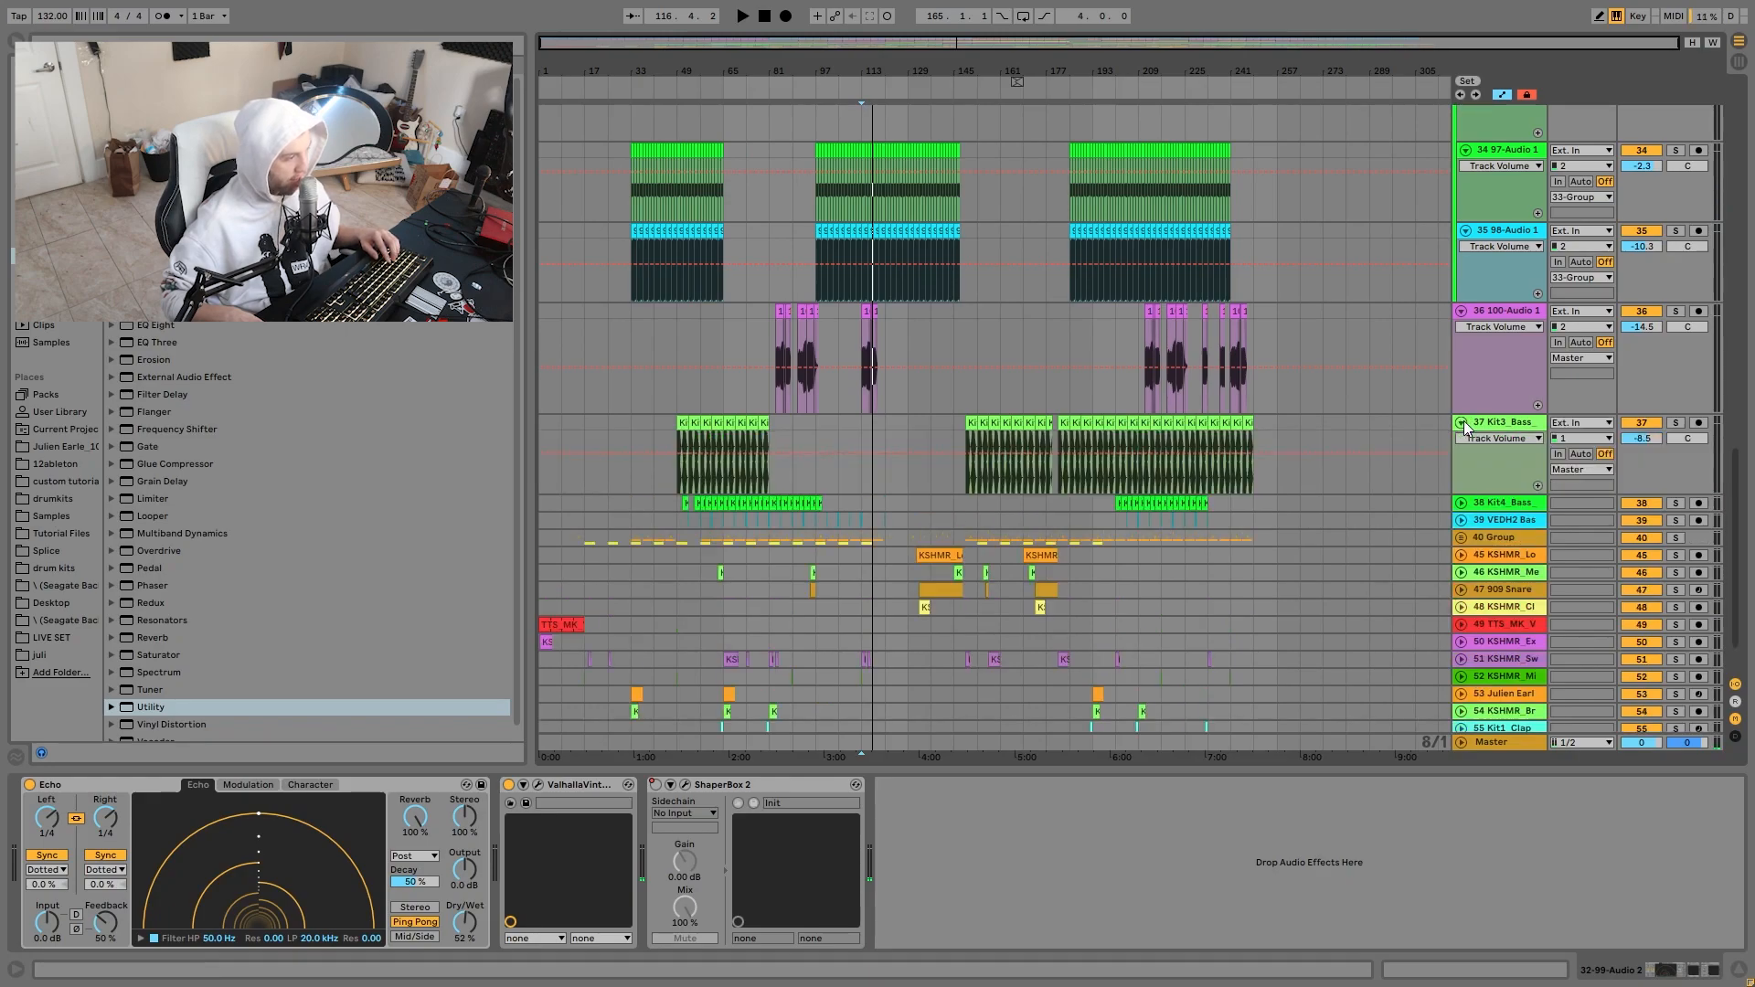
click(1133, 435)
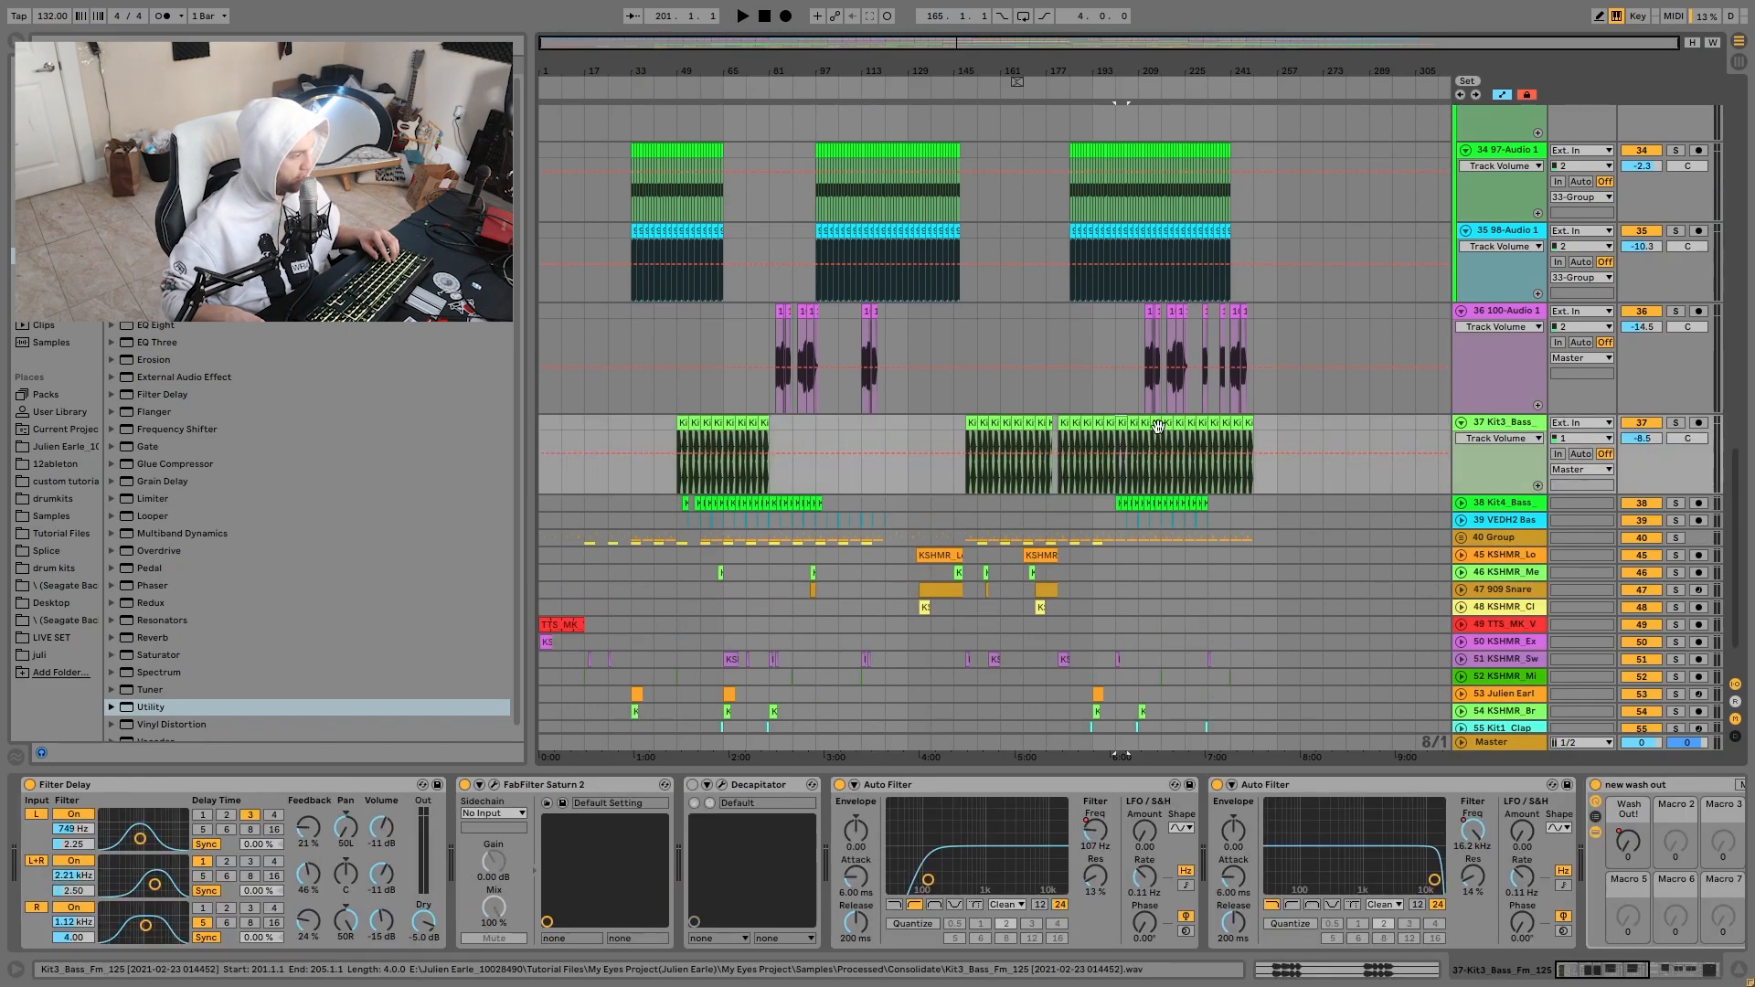
click(1676, 423)
key(space)
ctrl+click(1676, 504)
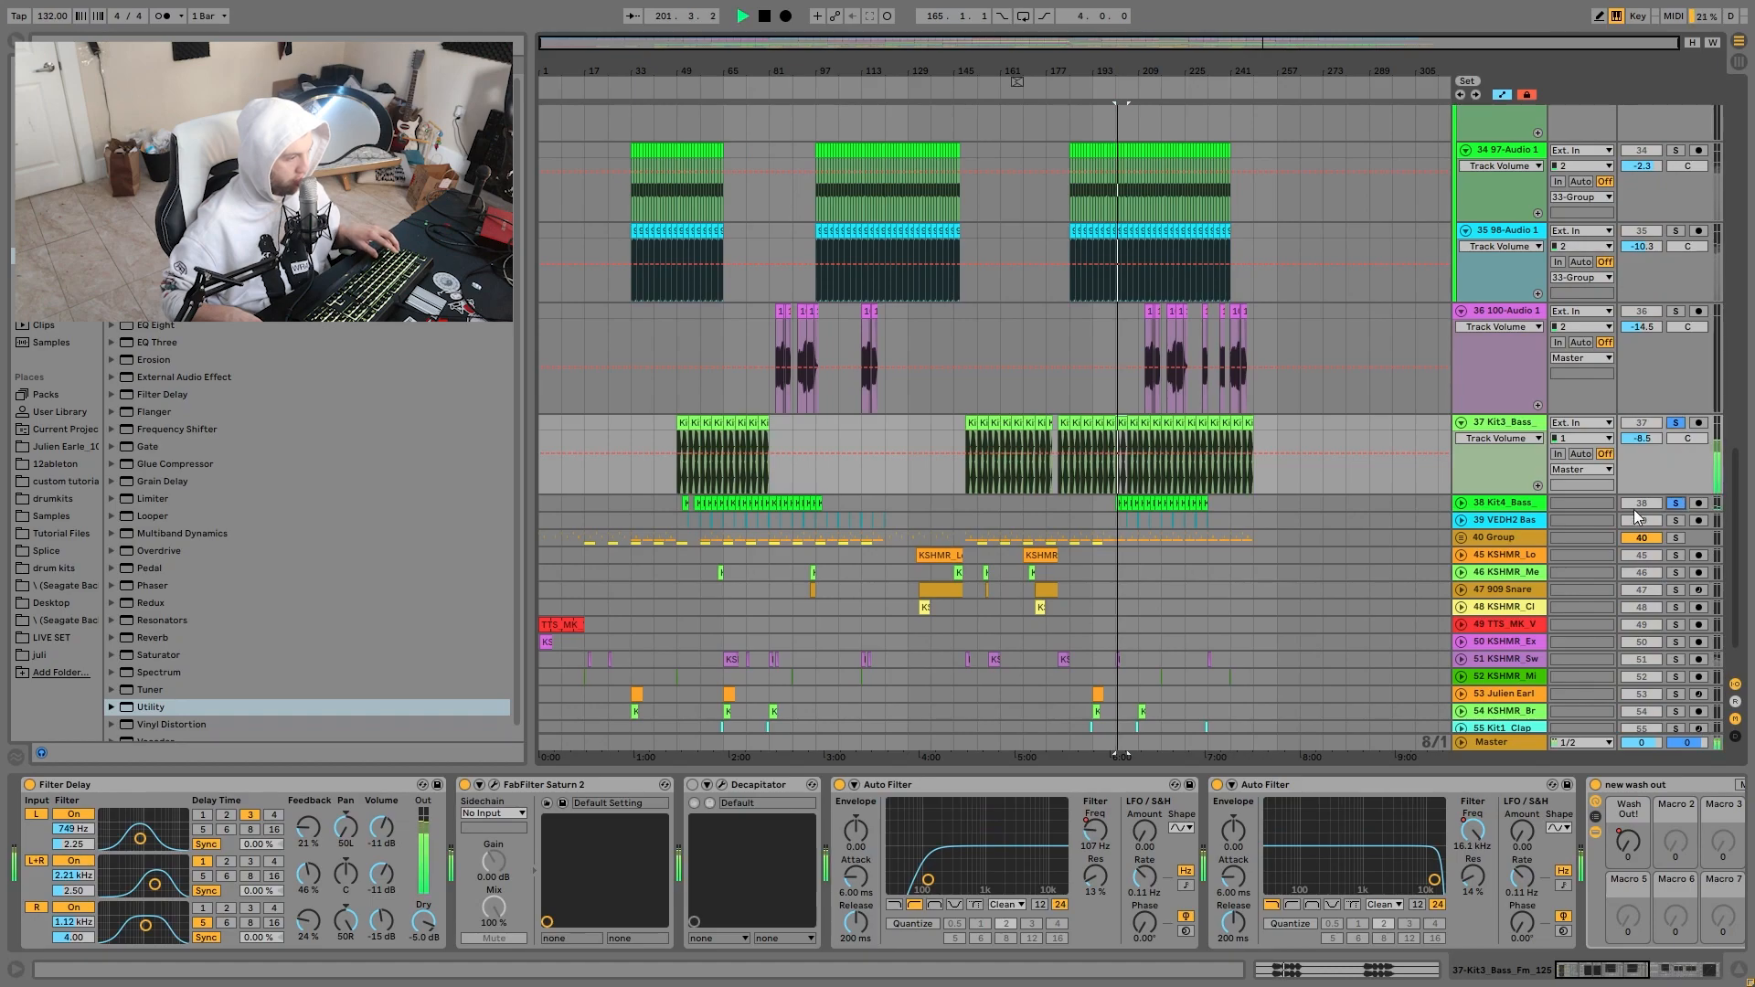
click(1460, 502)
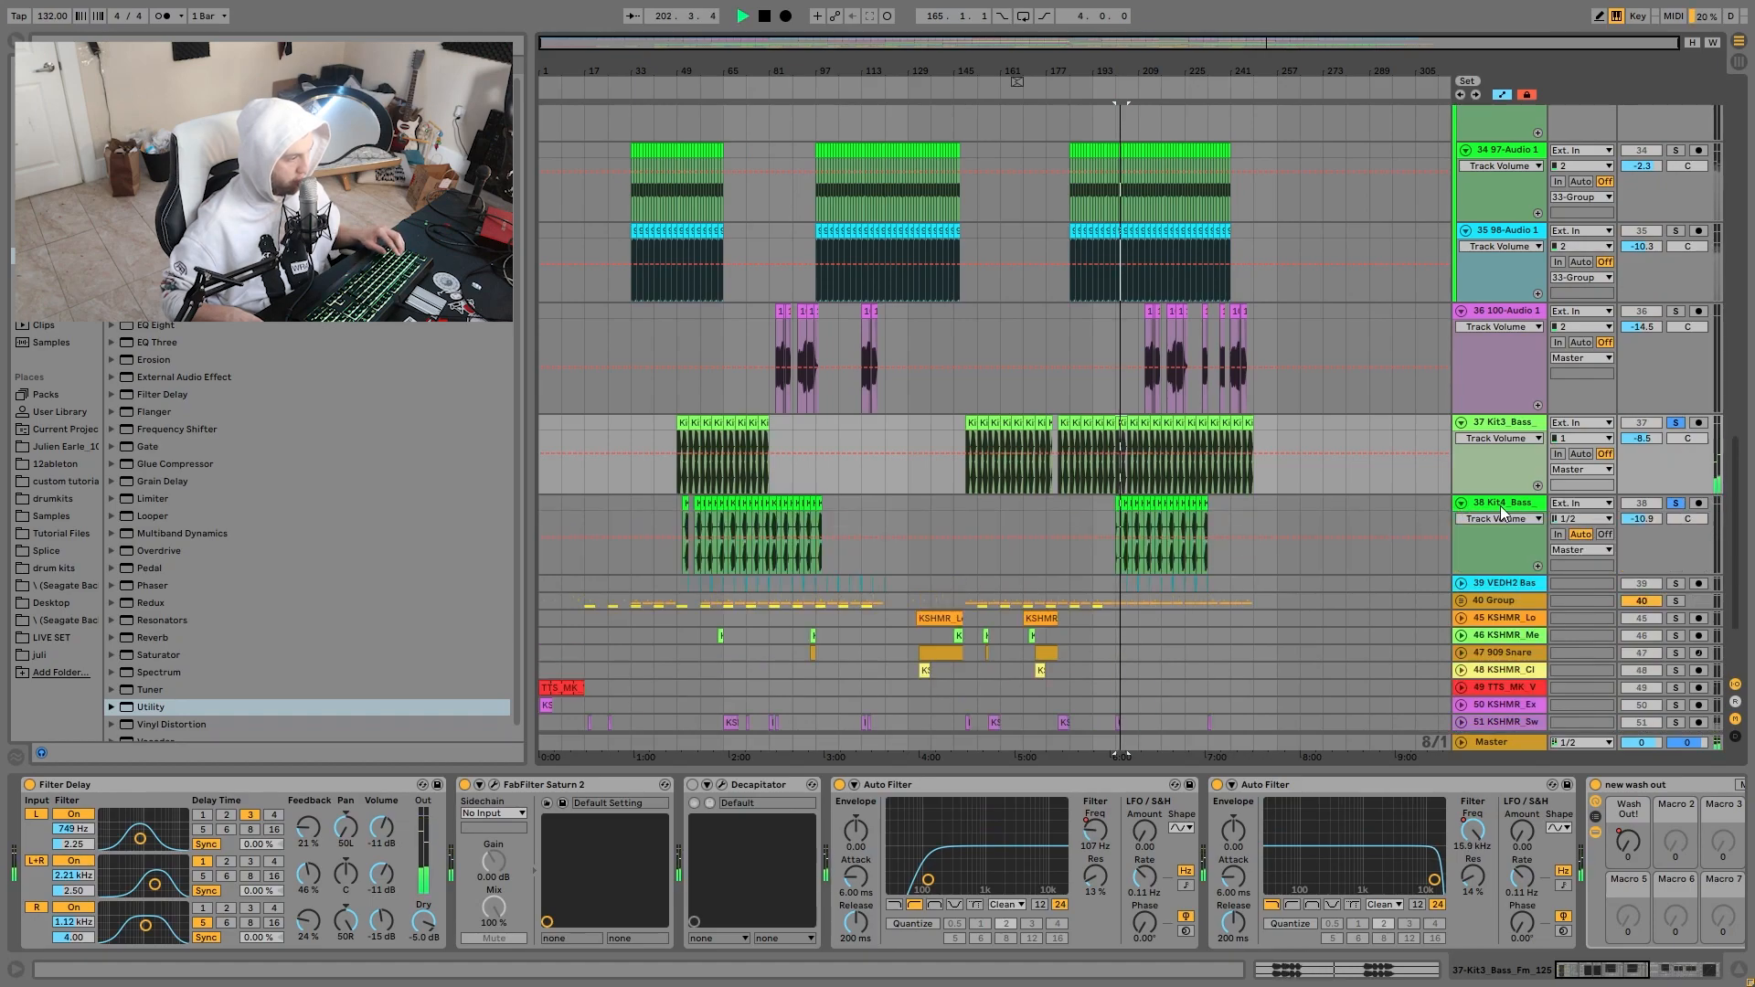
drag(1126, 69, 1134, 205)
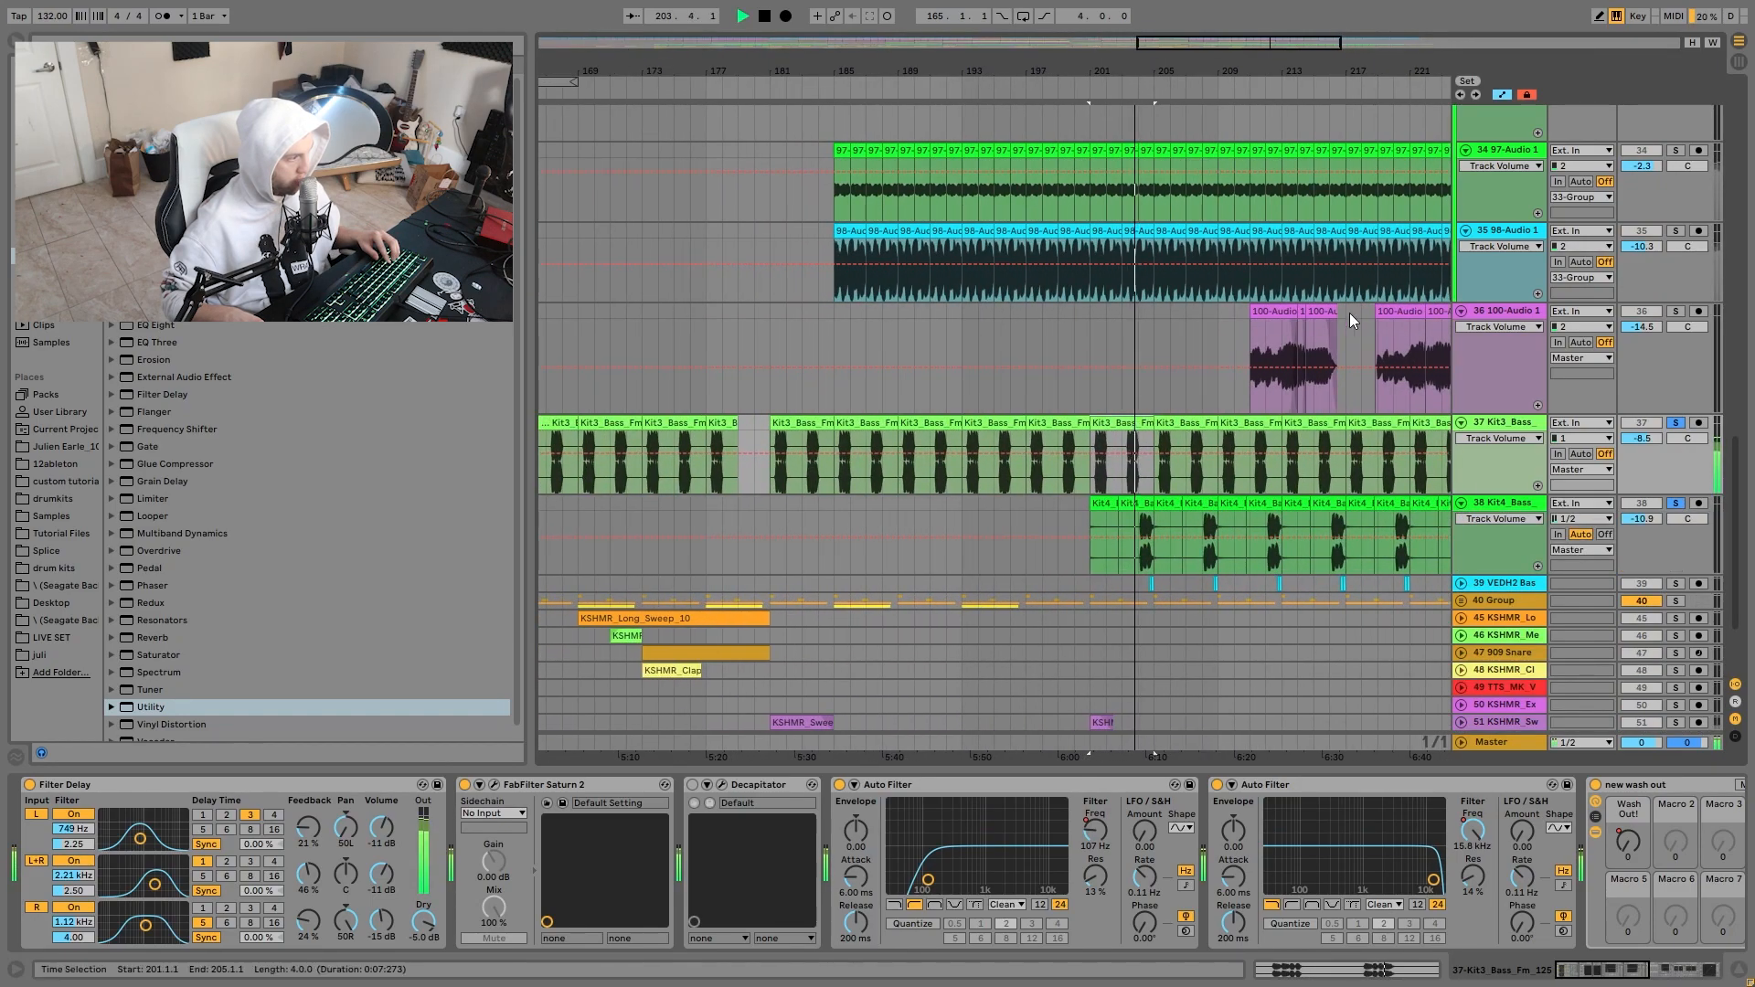
Compare the effect chains of 38 Kit4_Bass and 37 Kit3_Bass during soloed playback.
click(1519, 505)
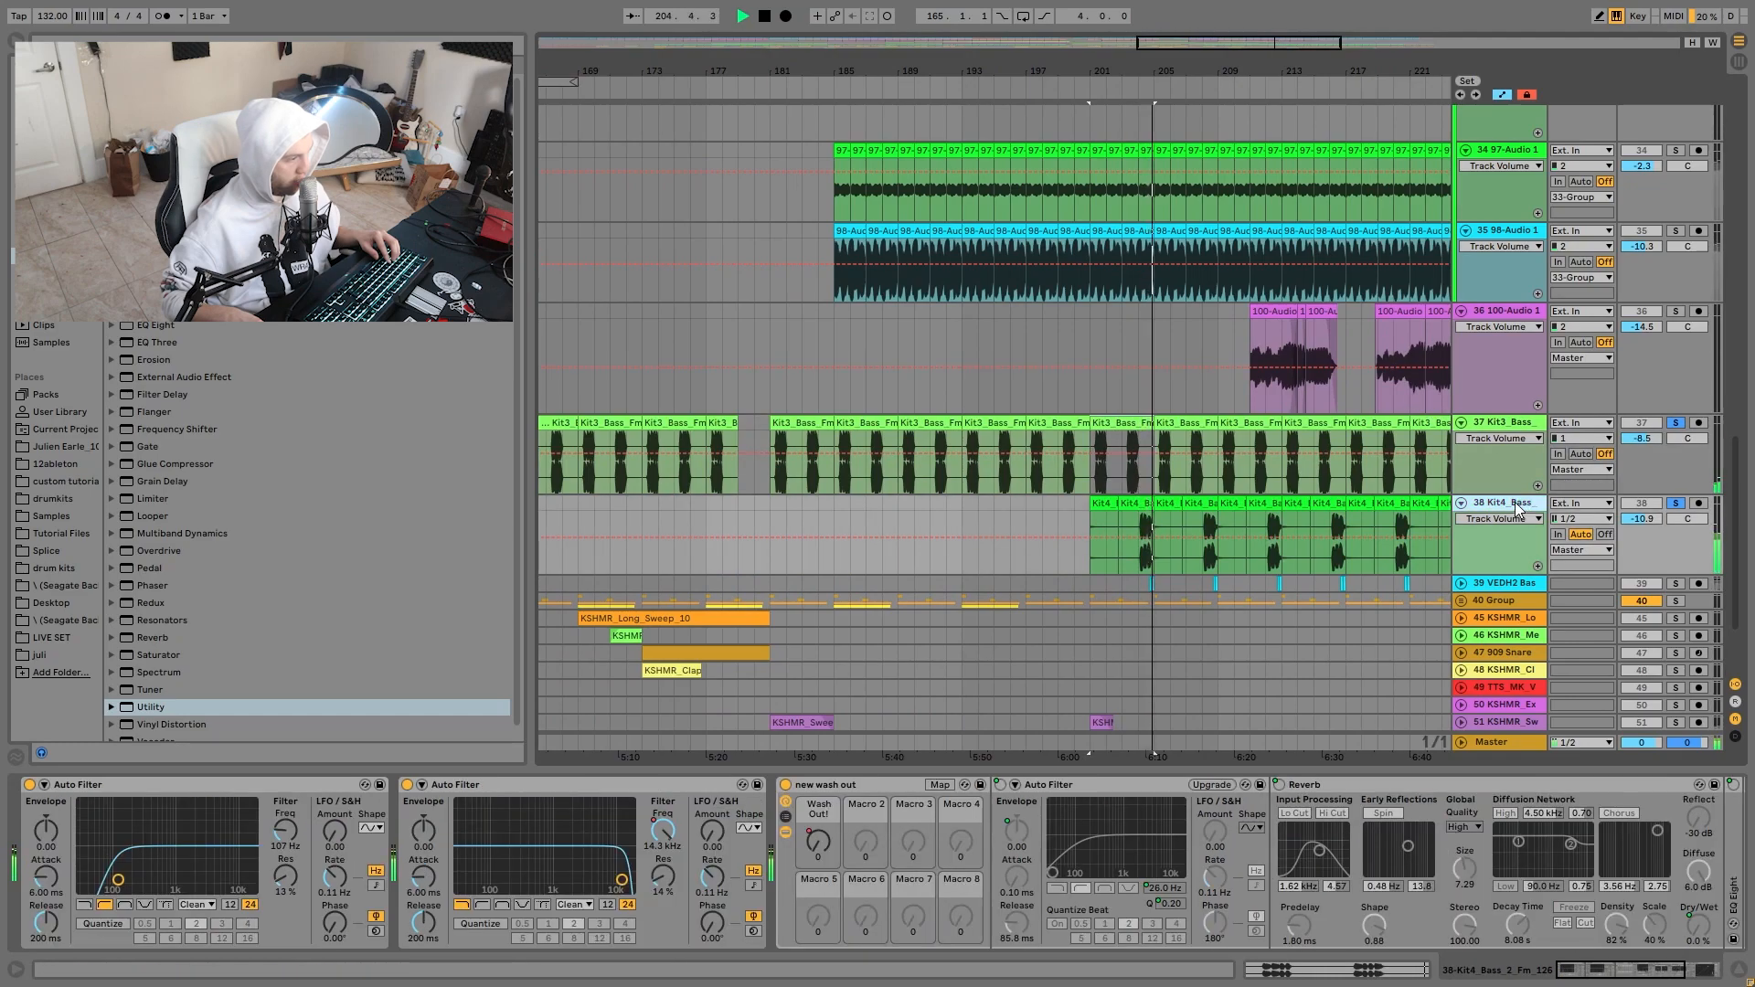
key(space)
click(1519, 428)
key(space)
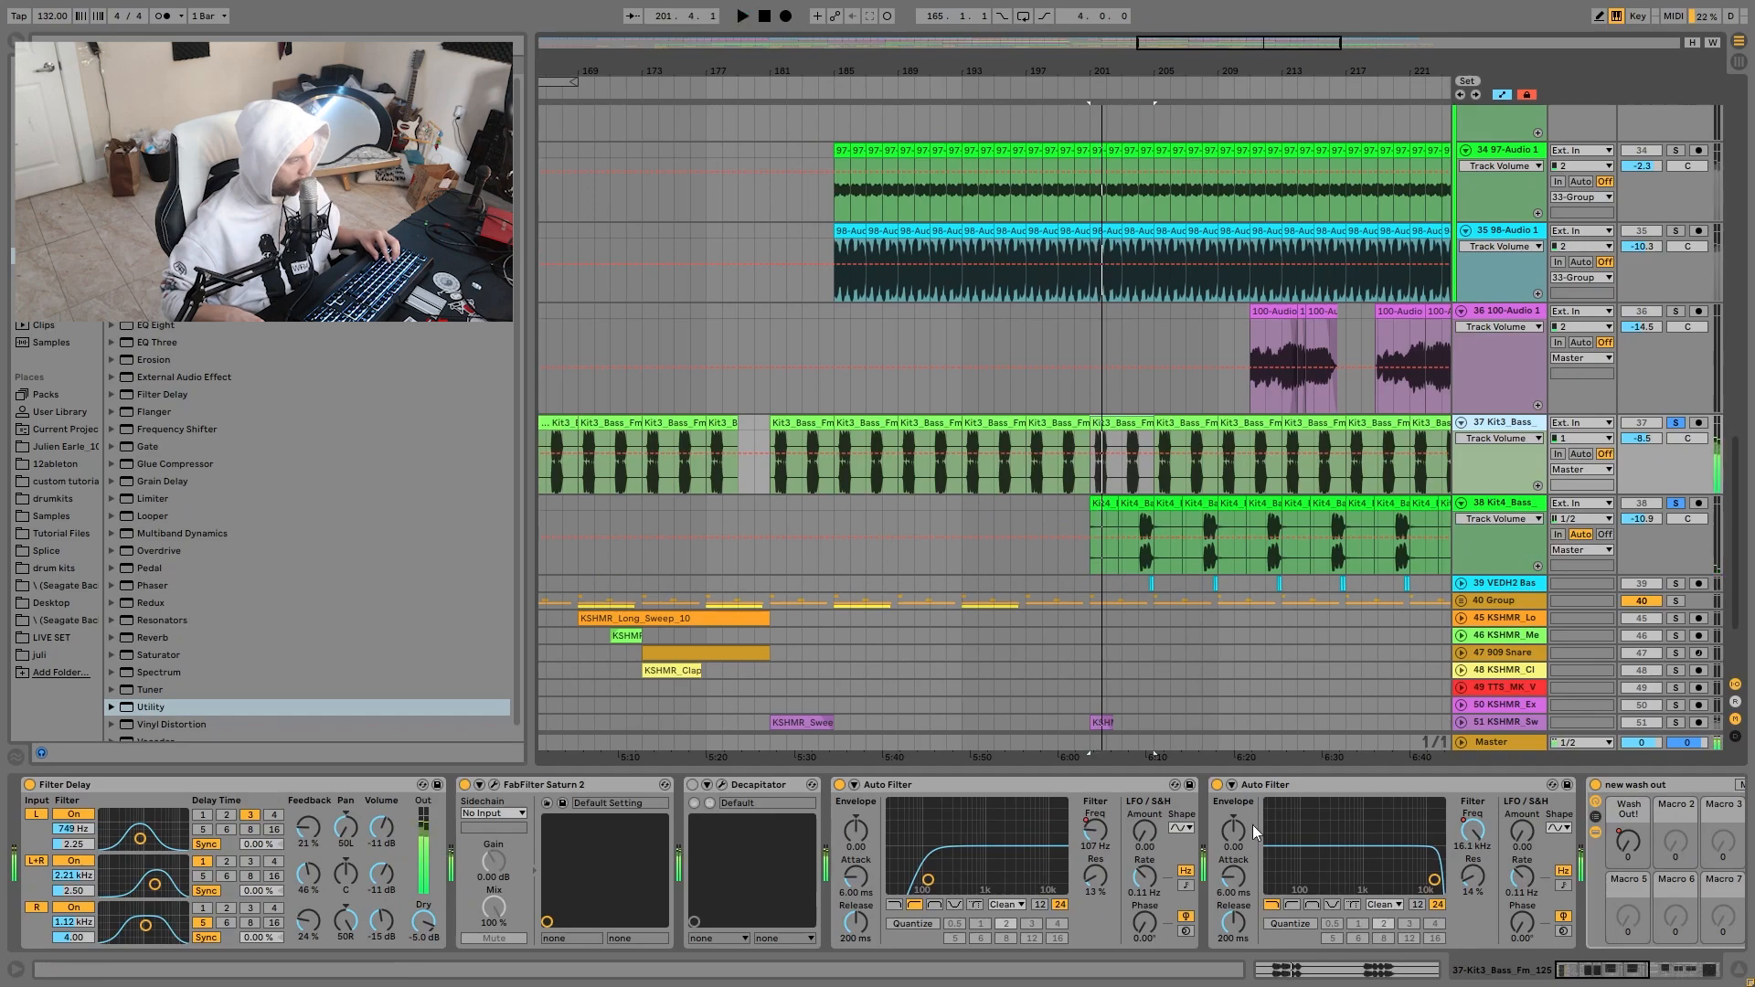
key(space)
Add 39 VEDH2 Bass to the solo, show its devices, unfold it, and play from bar 204.
click(1493, 583)
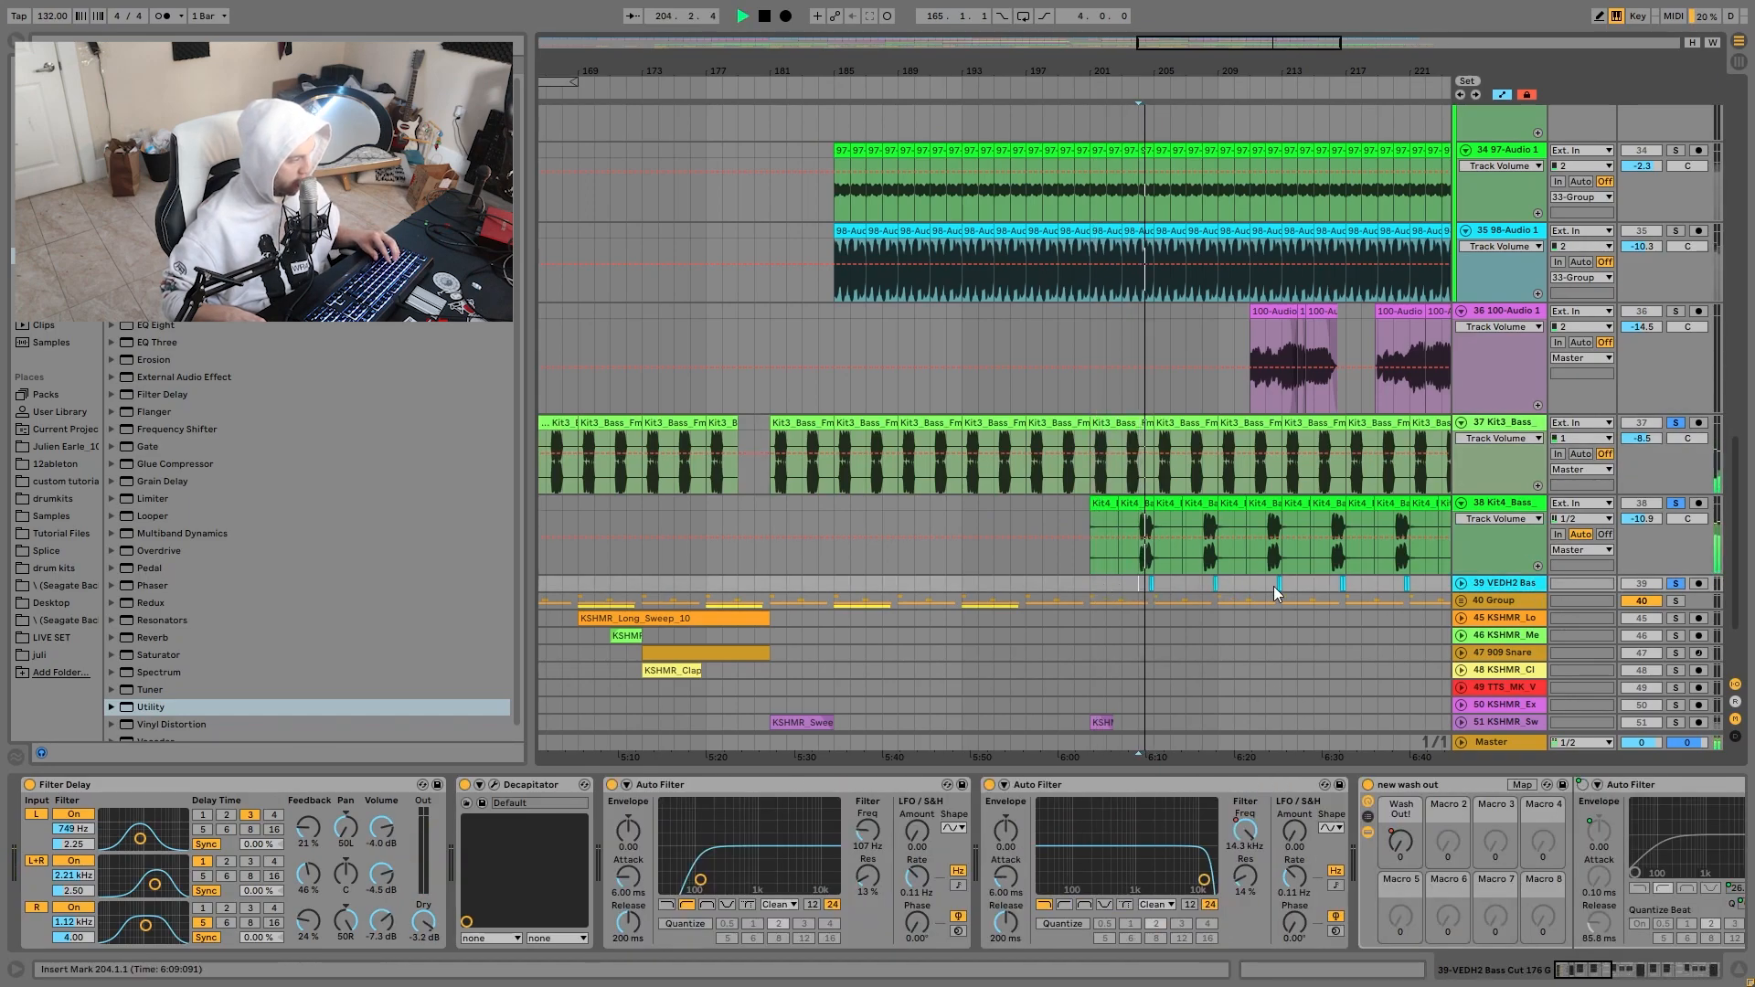
click(1462, 583)
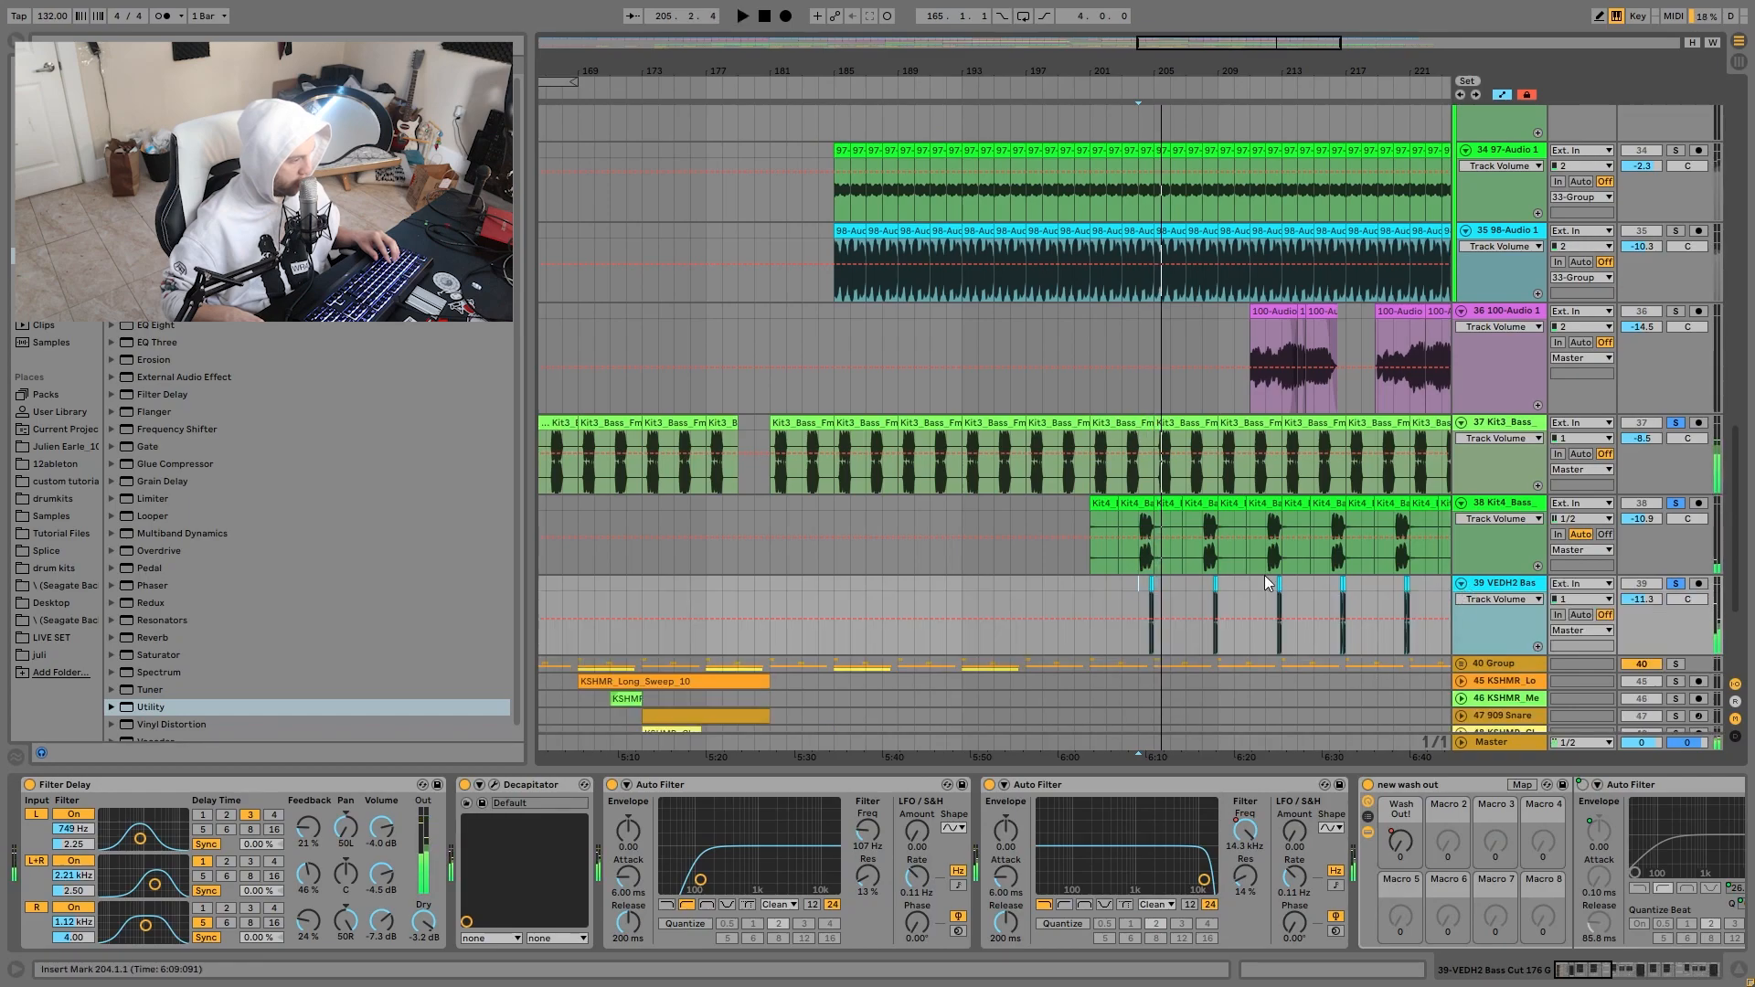
scroll(1298, 598, down, 3)
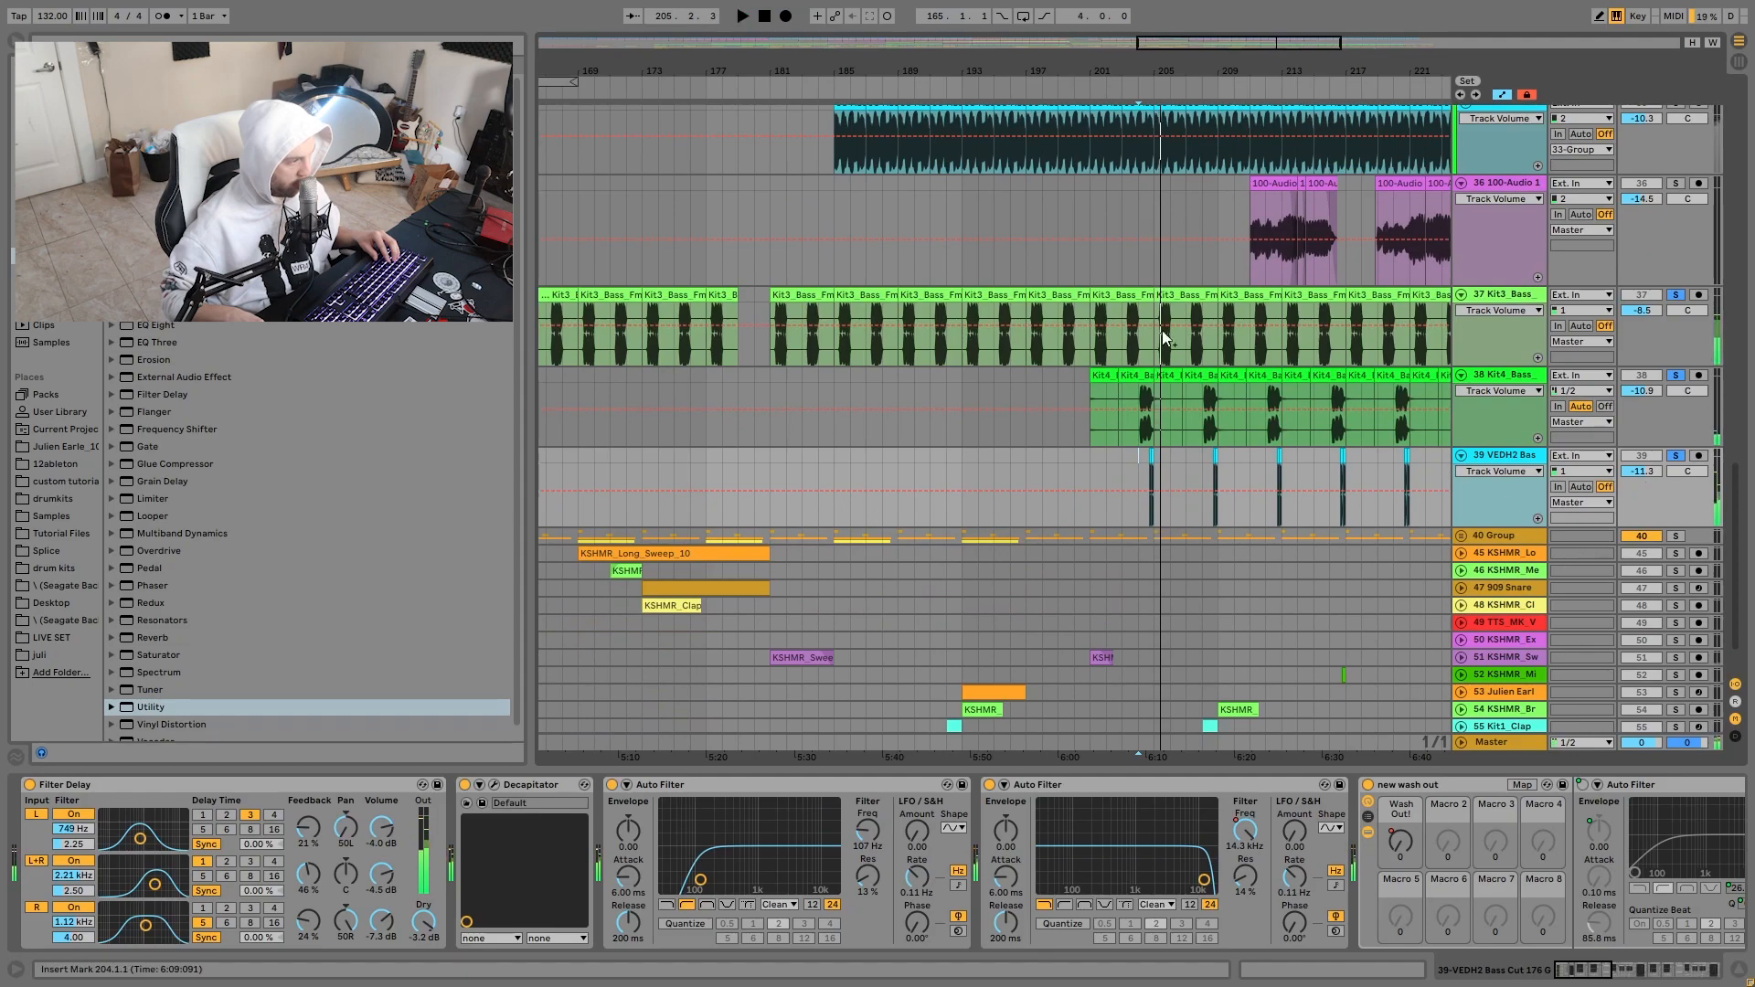
Solo and unfold 40 Group, and expand its 43 09_ET_Per track during playback.
click(1675, 536)
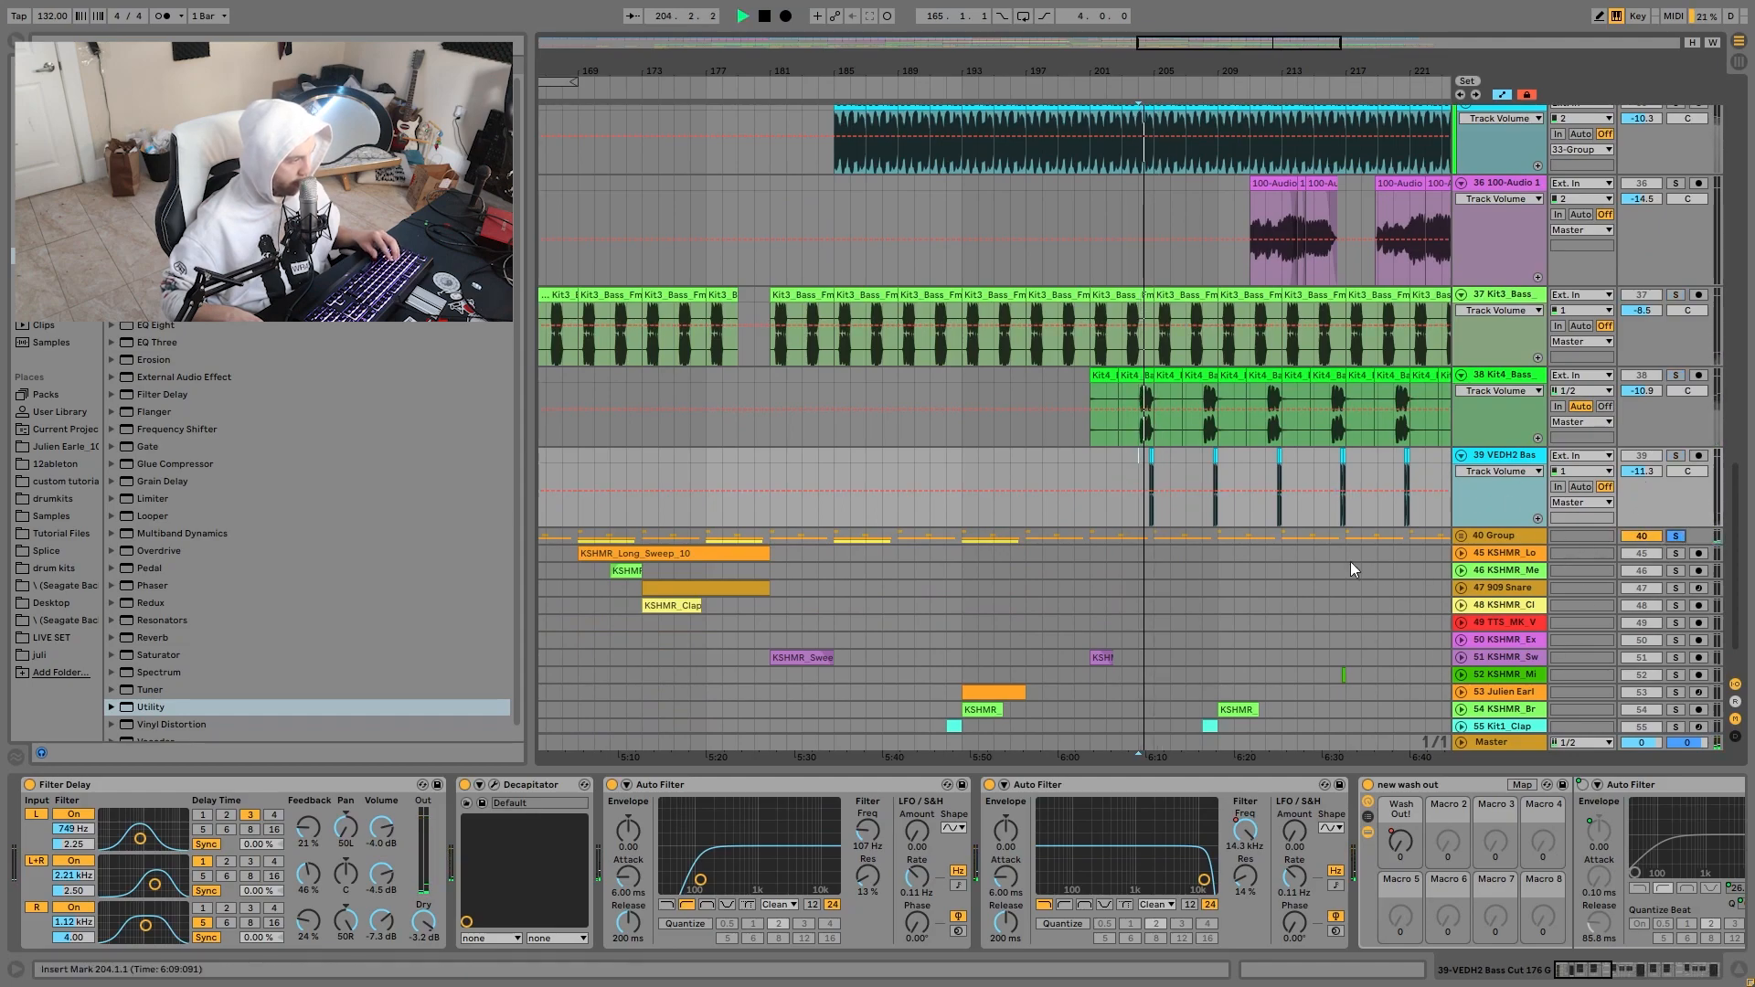
click(1459, 536)
scroll(1455, 530, down, 3)
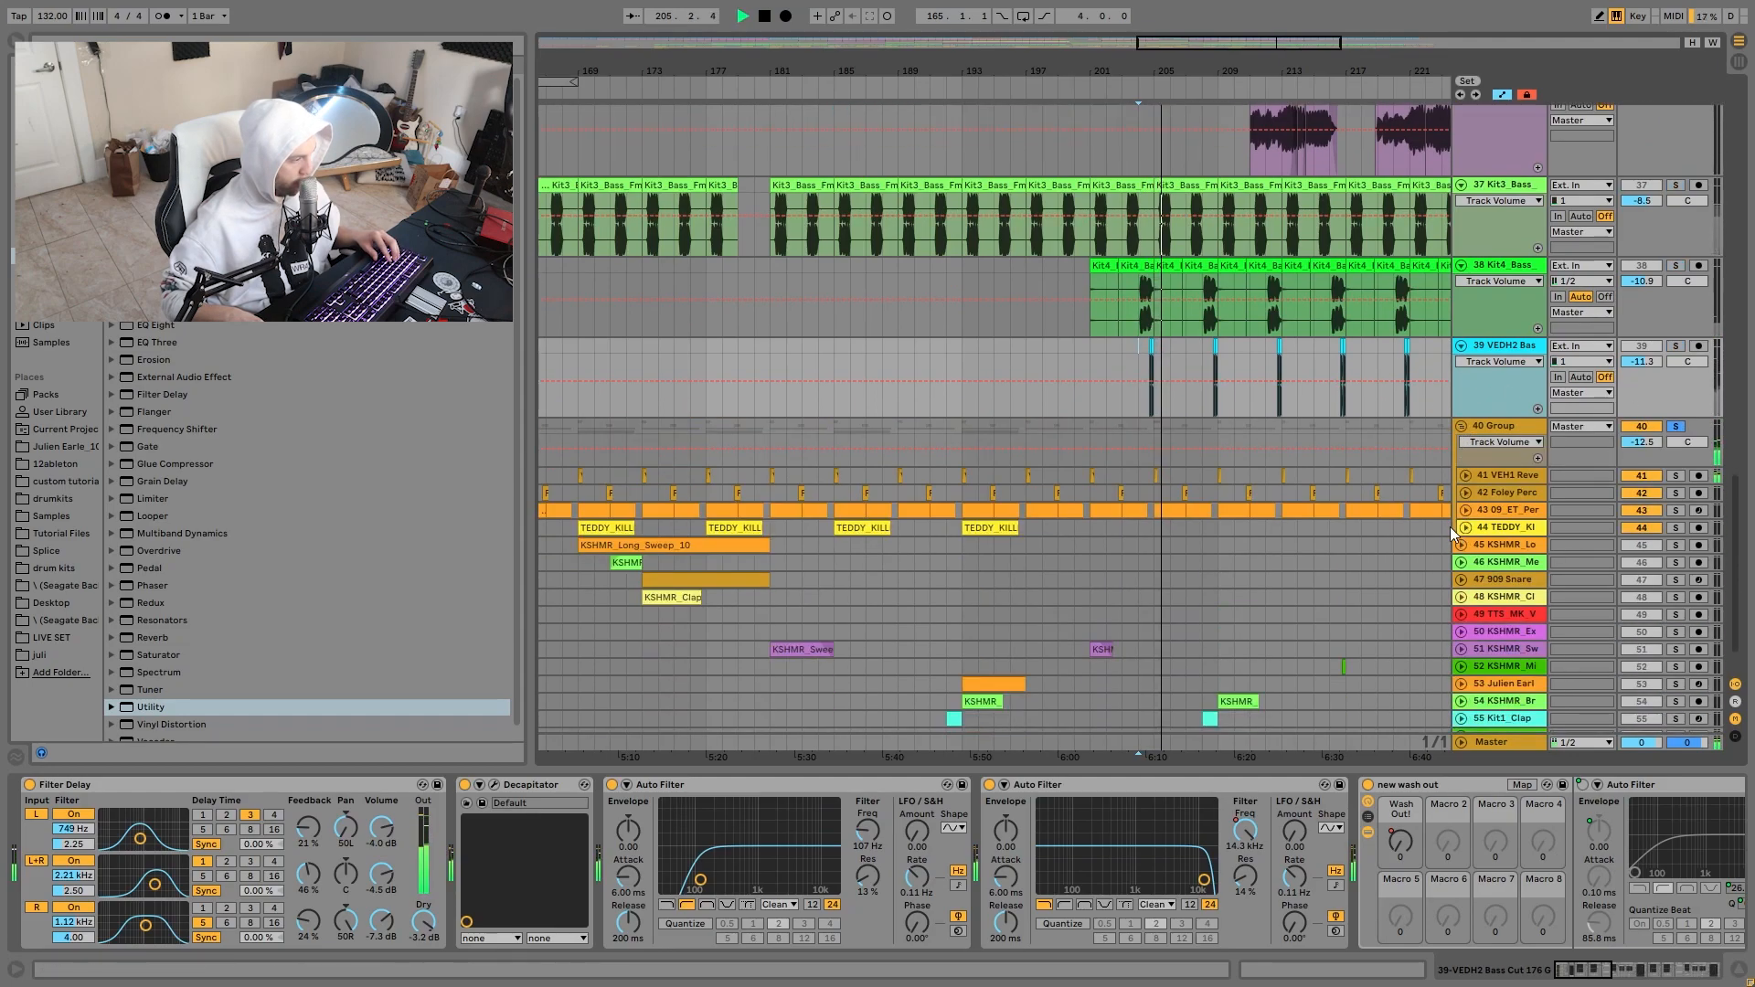
click(1466, 509)
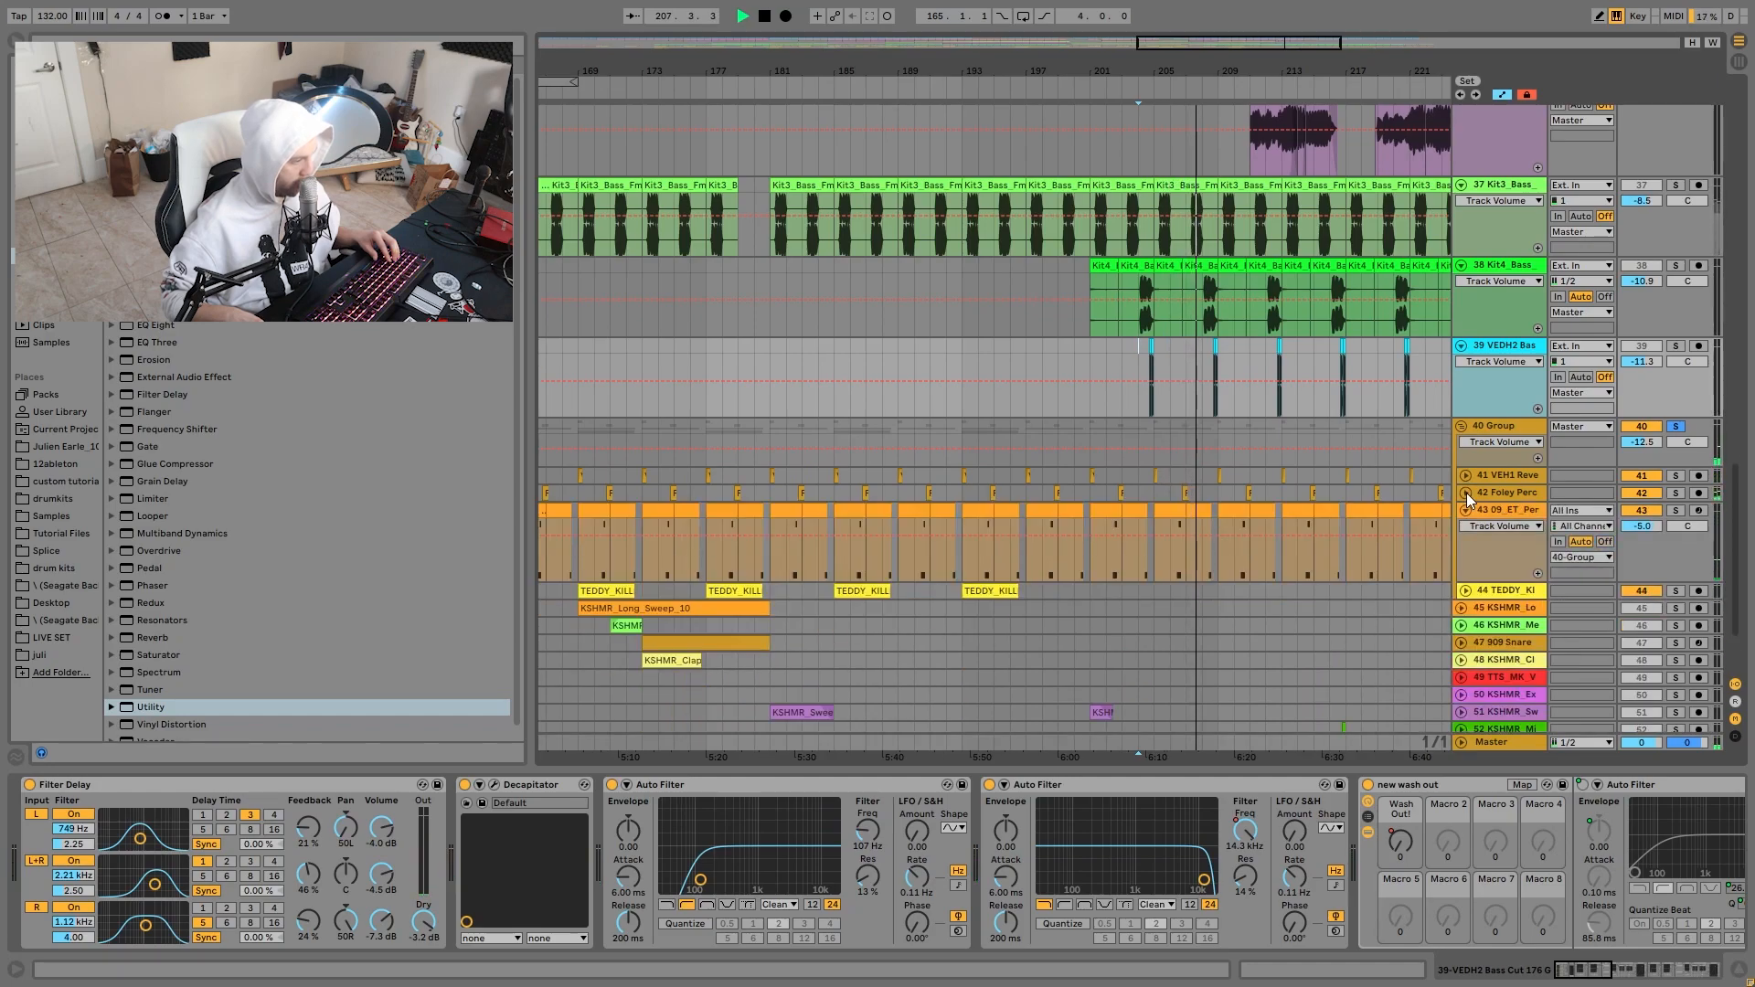
Play the TEDDY_KILLERZ clip from bar 193, show its effects, and unfold 44 TEDDY_KI.
scroll(1466, 492, down, 3)
key(space)
click(985, 499)
key(space)
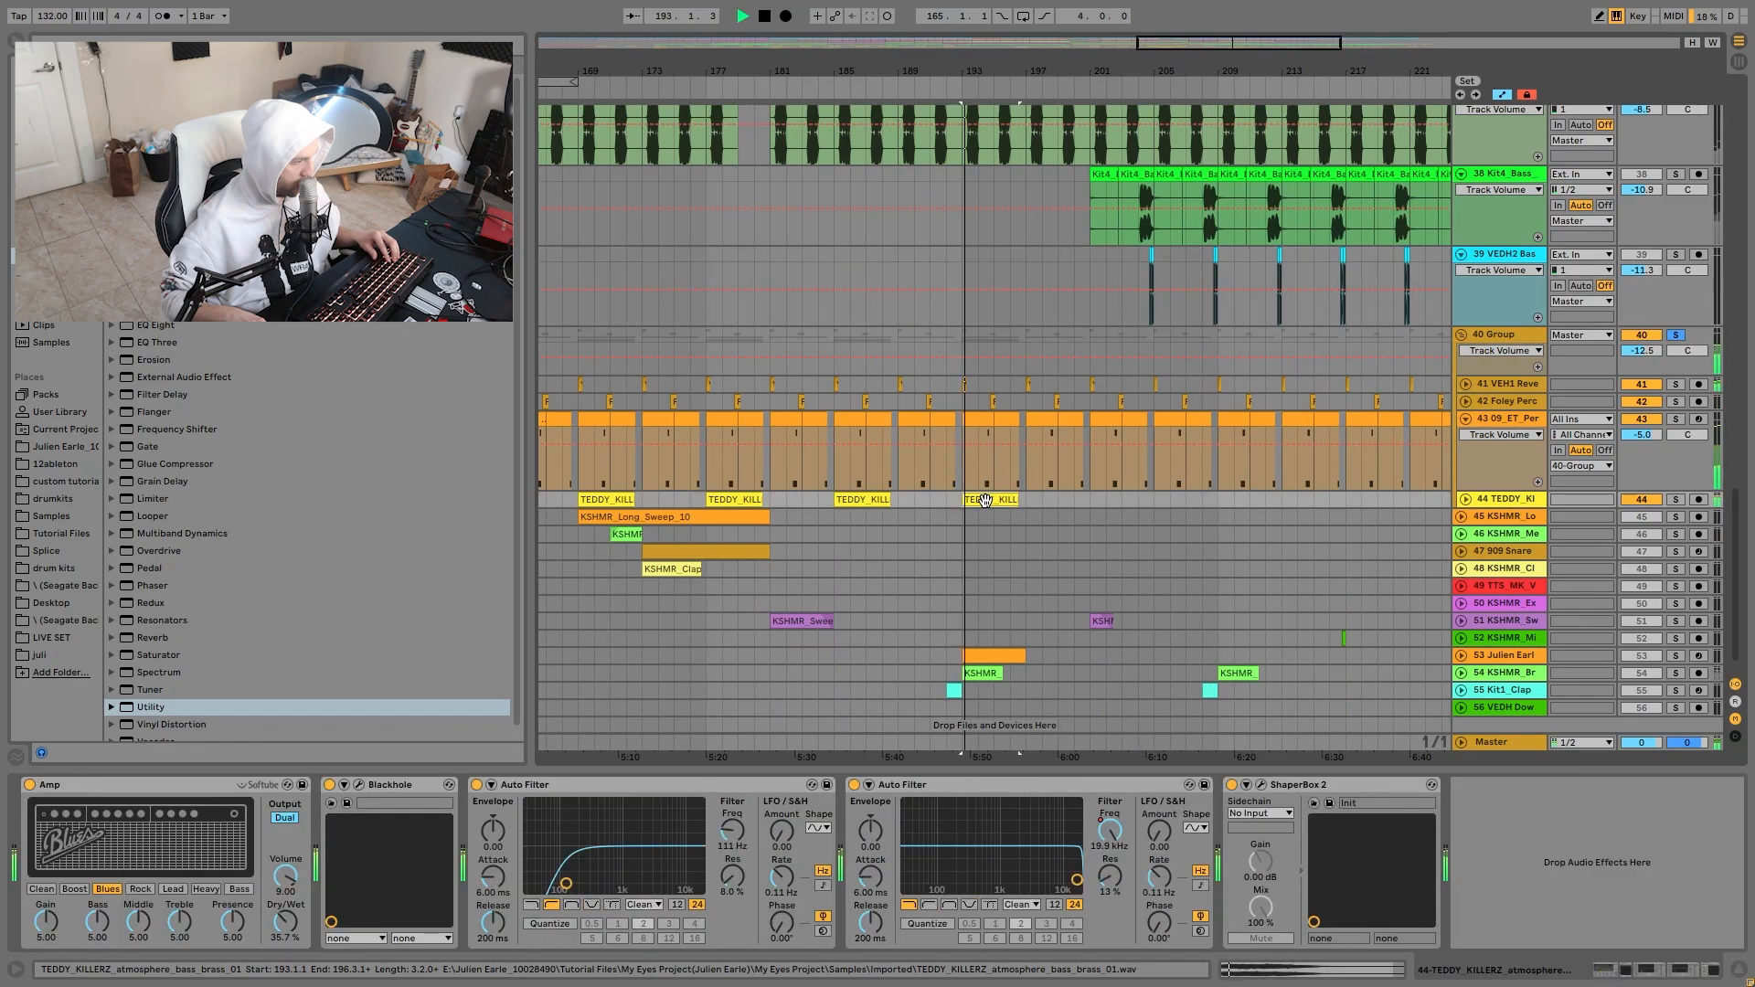
click(1466, 499)
key(space)
Release the solo on 40 Group and play the full arrangement from bar 193.
click(1675, 336)
key(space)
drag(987, 71, 1055, 27)
key(space)
scroll(1126, 544, down, 3)
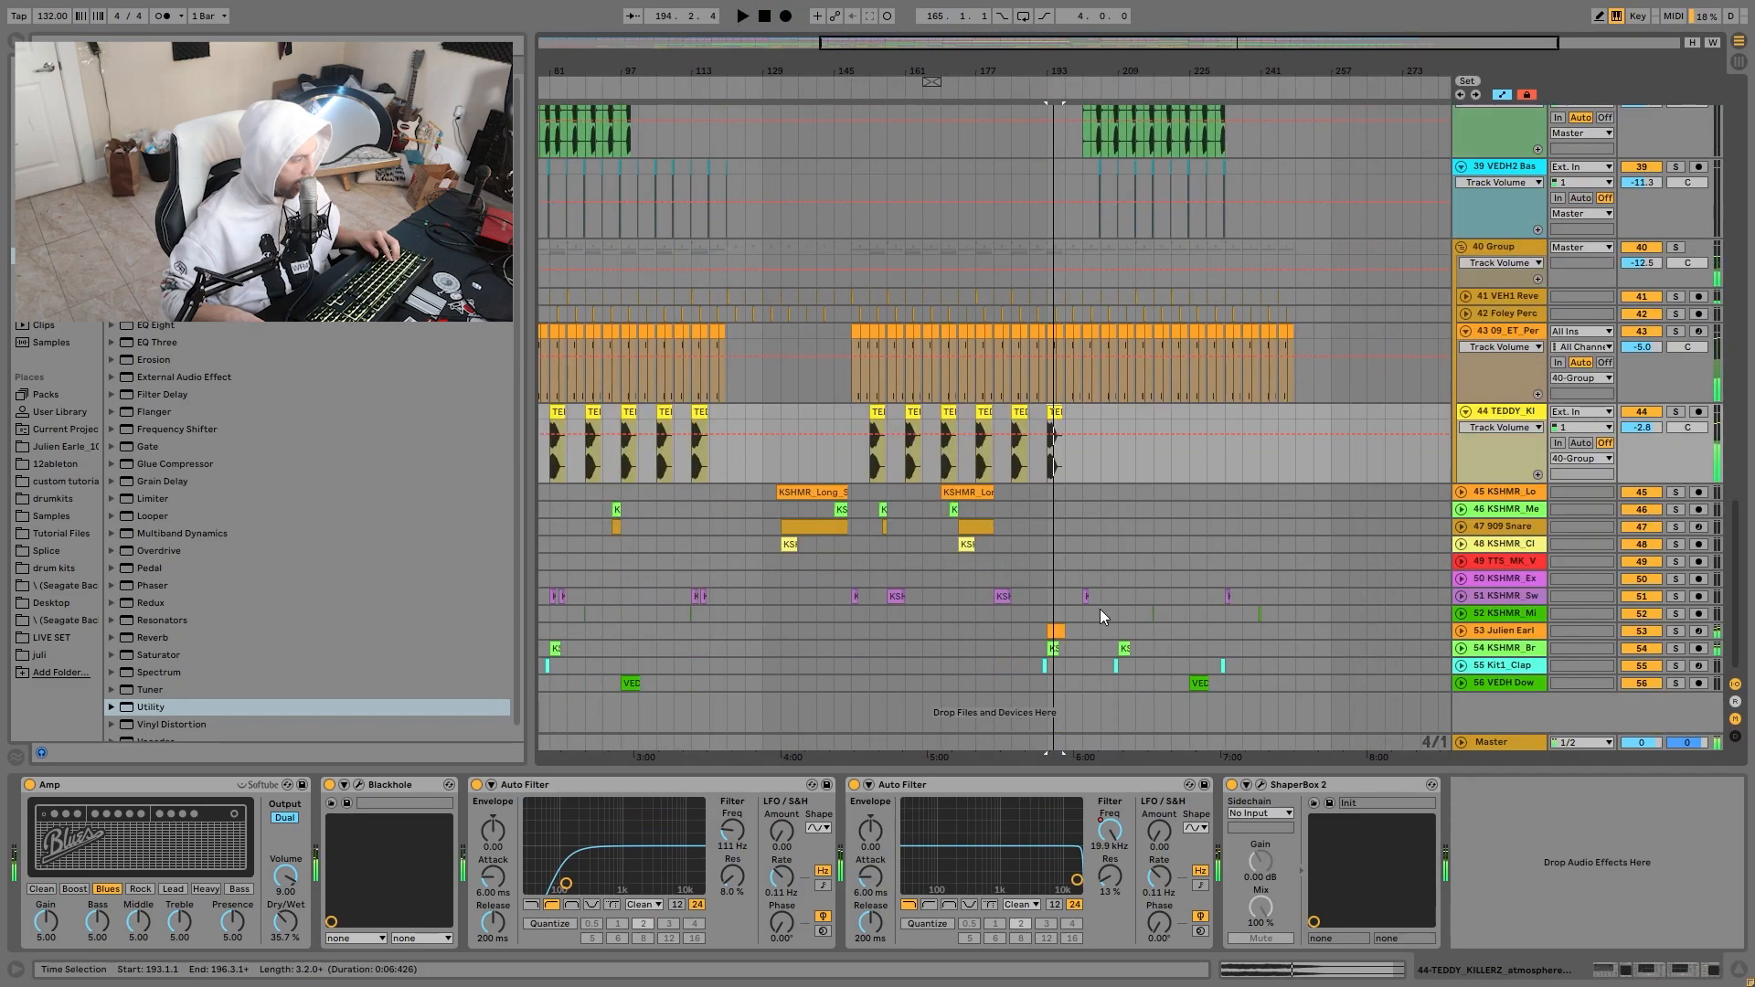
Examine the KSHMR_Long_Sweep clip's devices, play 47 909 Snare from bar 173 soloed and in the mix, and unfold it.
click(967, 492)
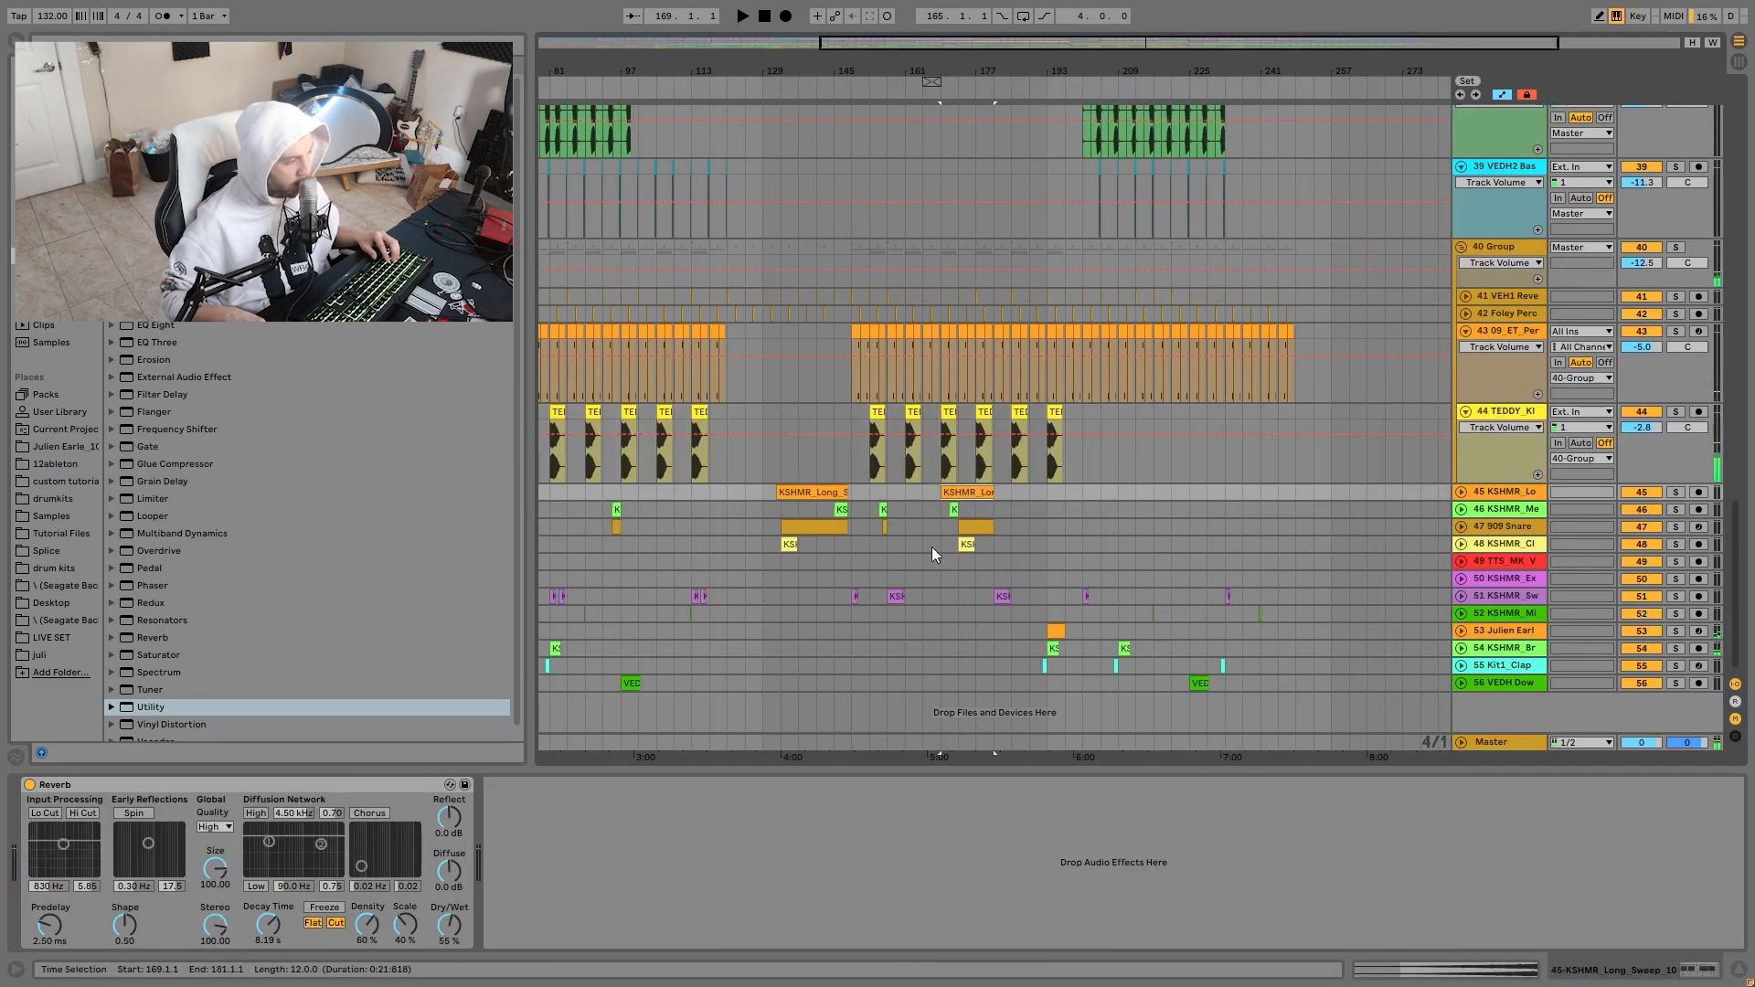
click(976, 531)
click(1675, 527)
key(space)
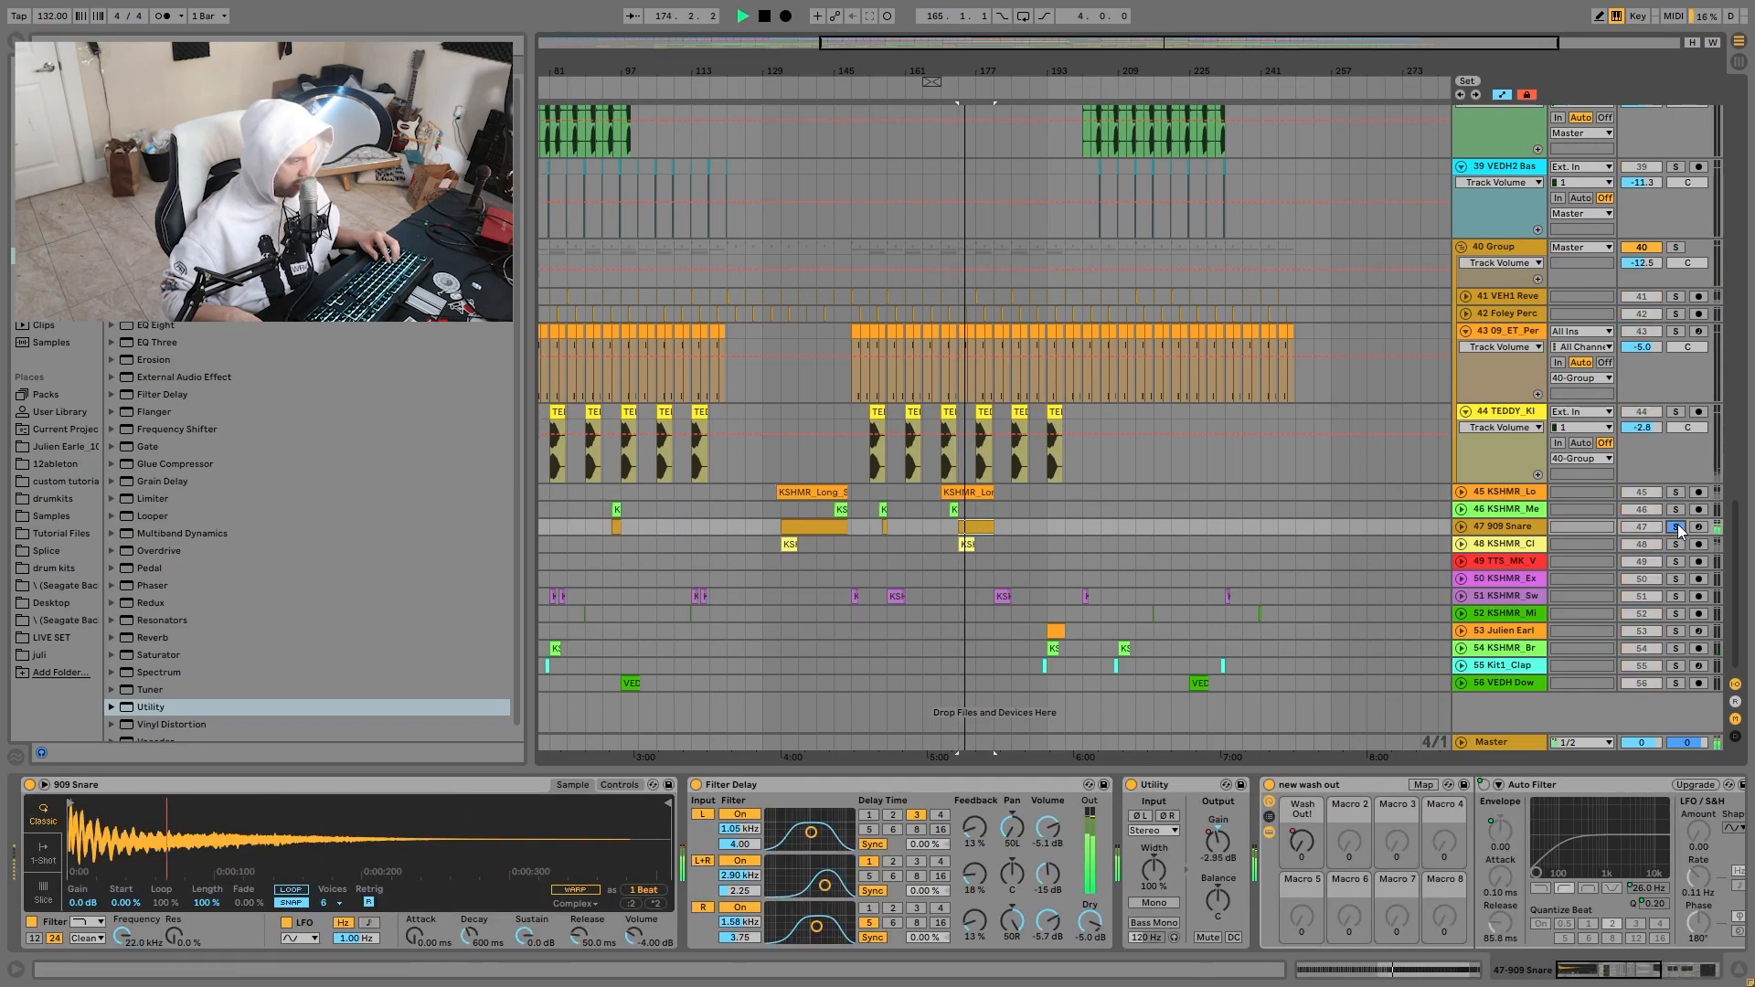
click(1675, 527)
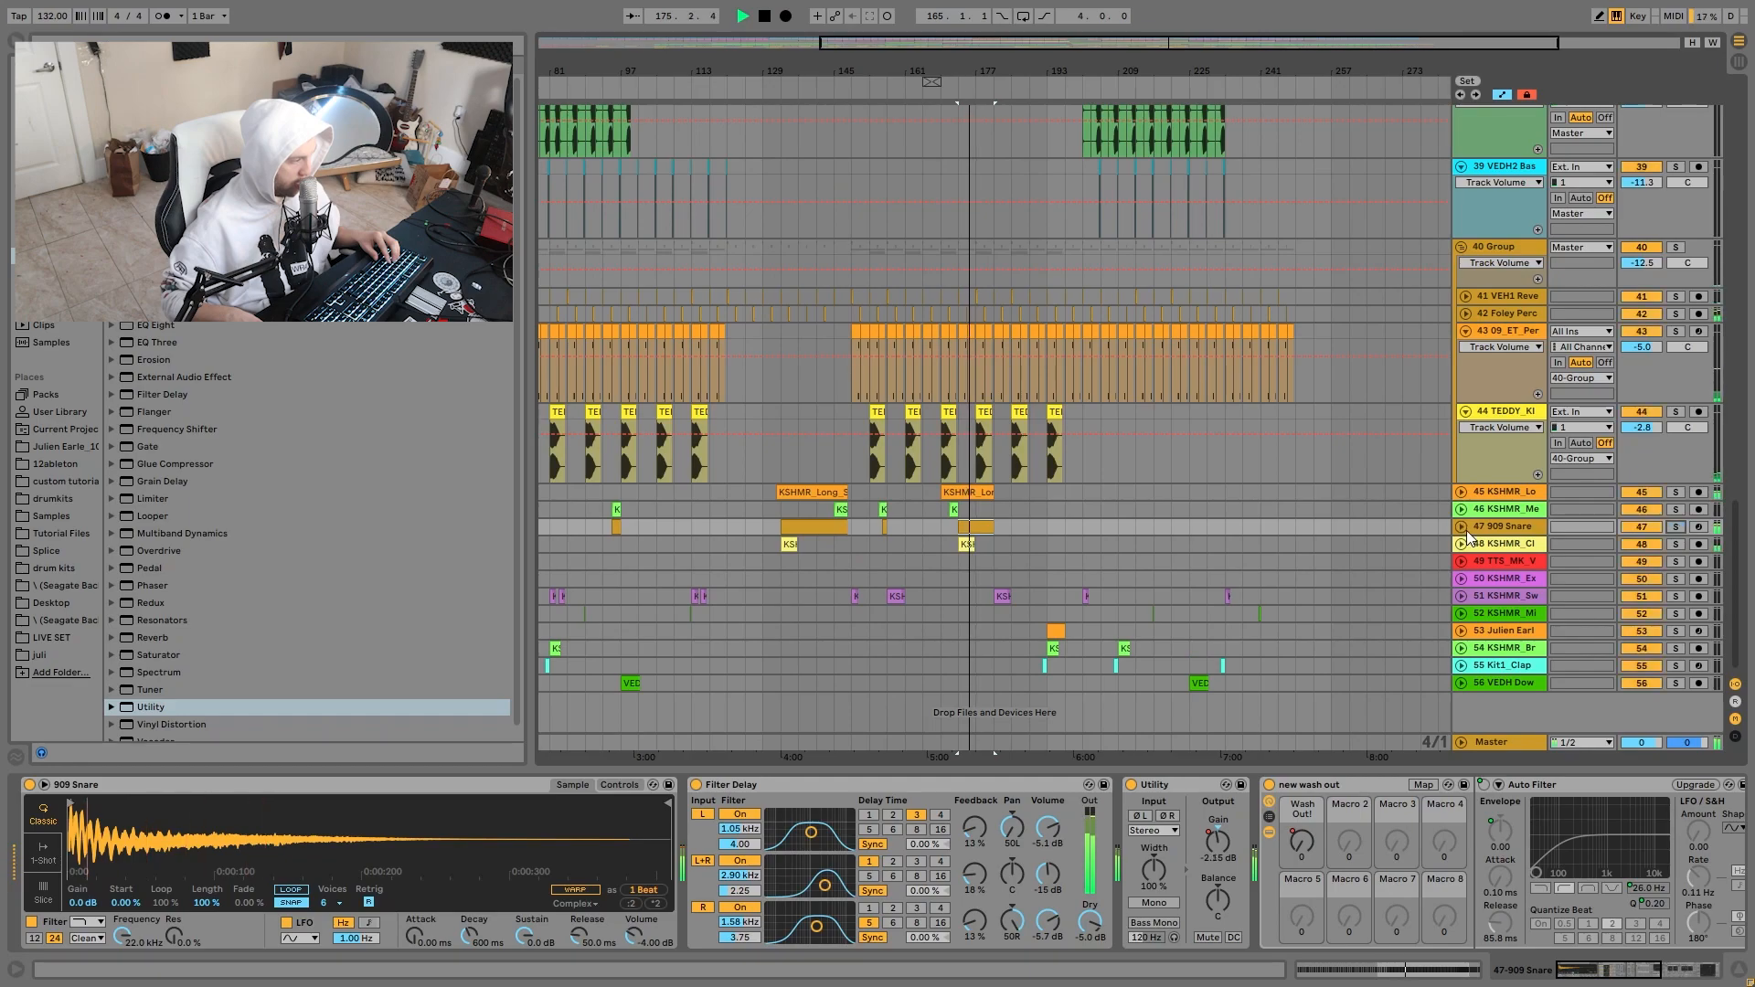
click(1462, 528)
key(space)
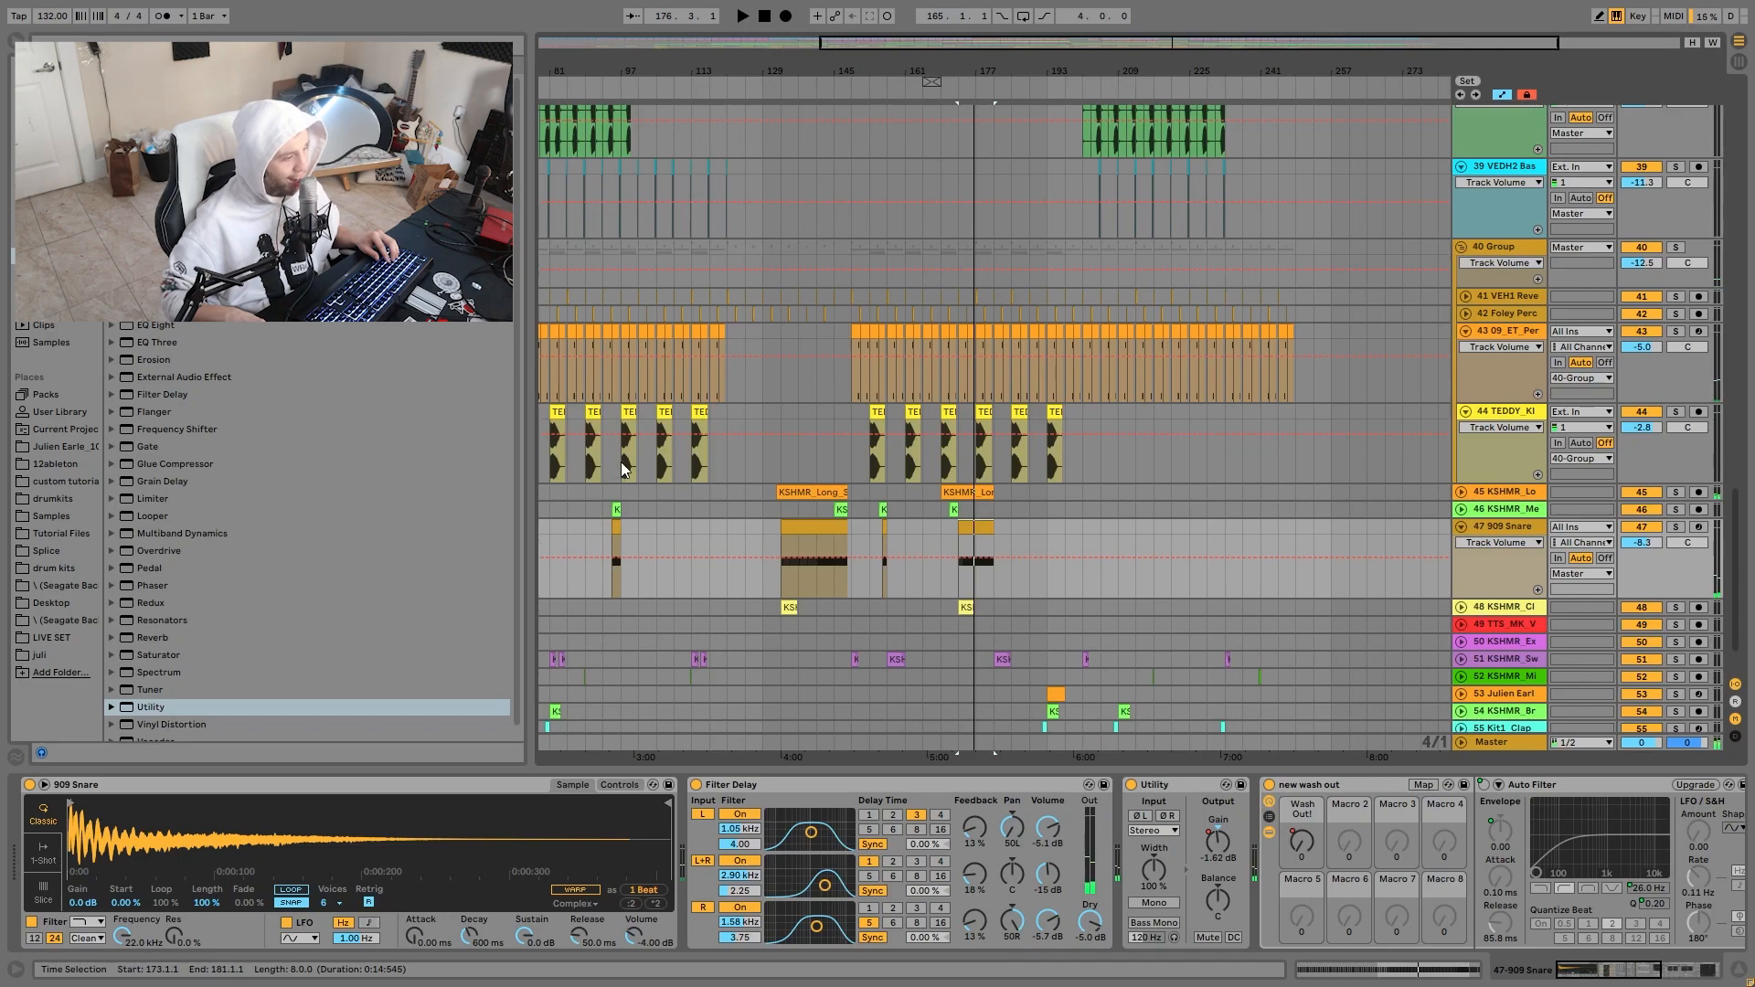
Play the full arrangement from bar 197.
scroll(1139, 453, down, 2)
scroll(1130, 568, up, 10)
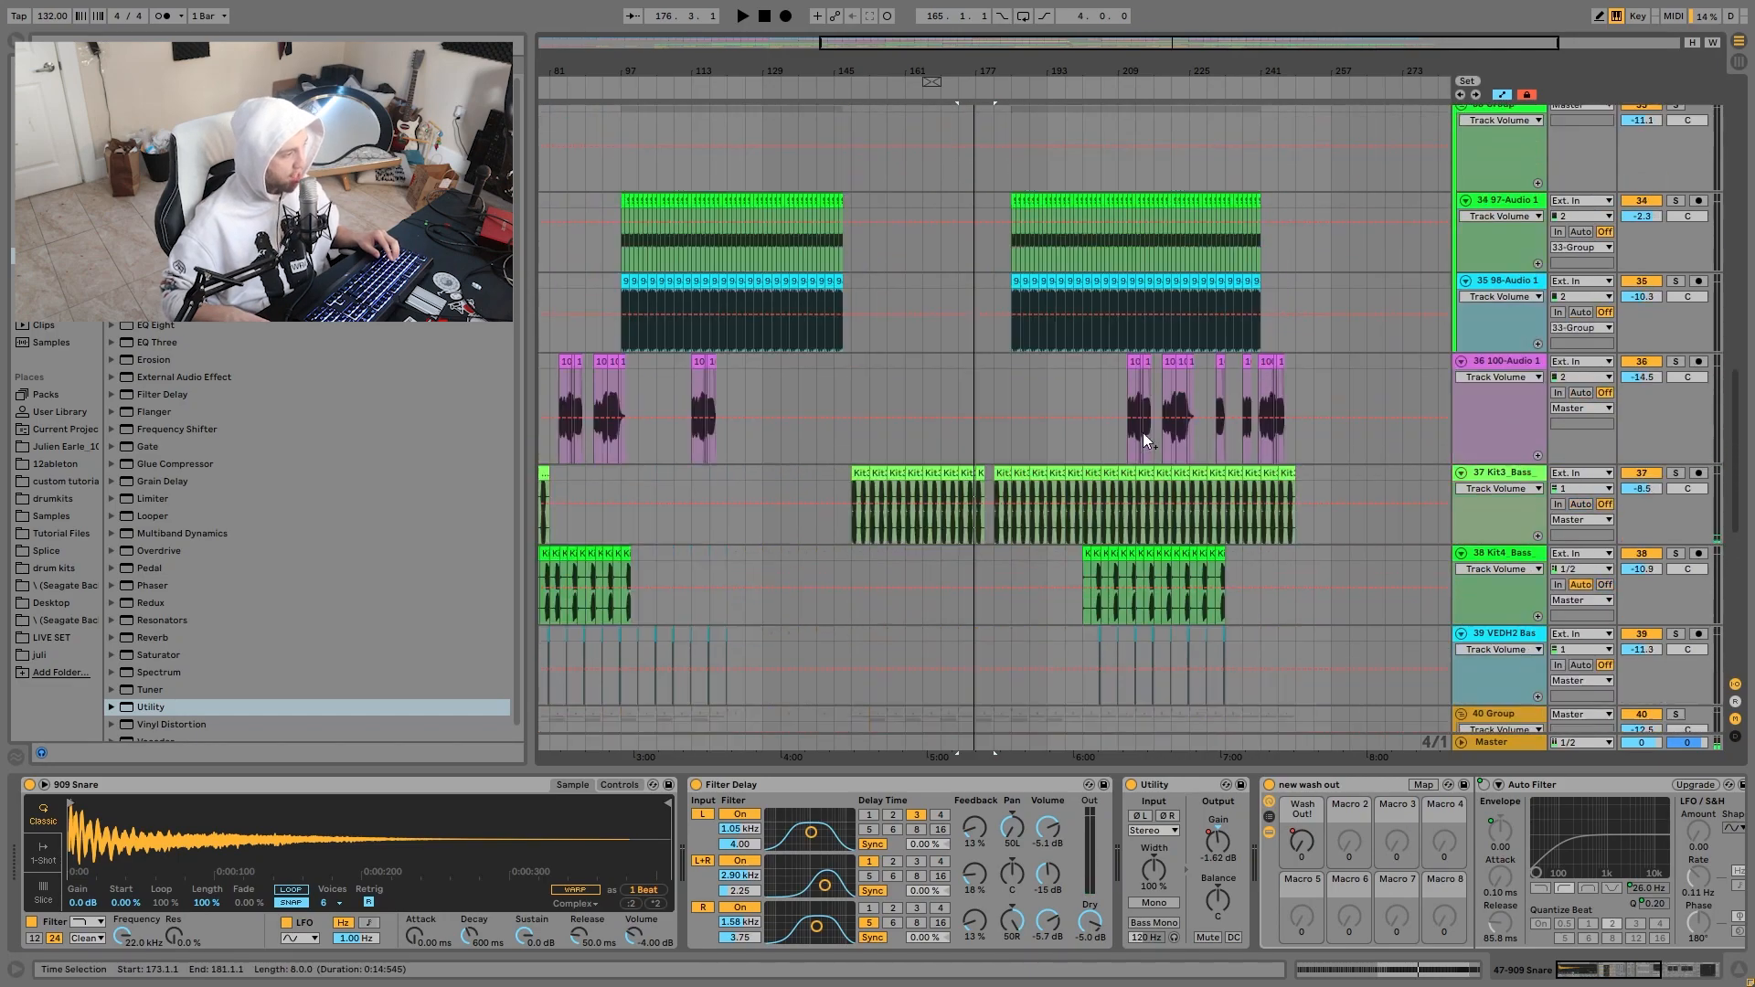
click(1069, 250)
key(space)
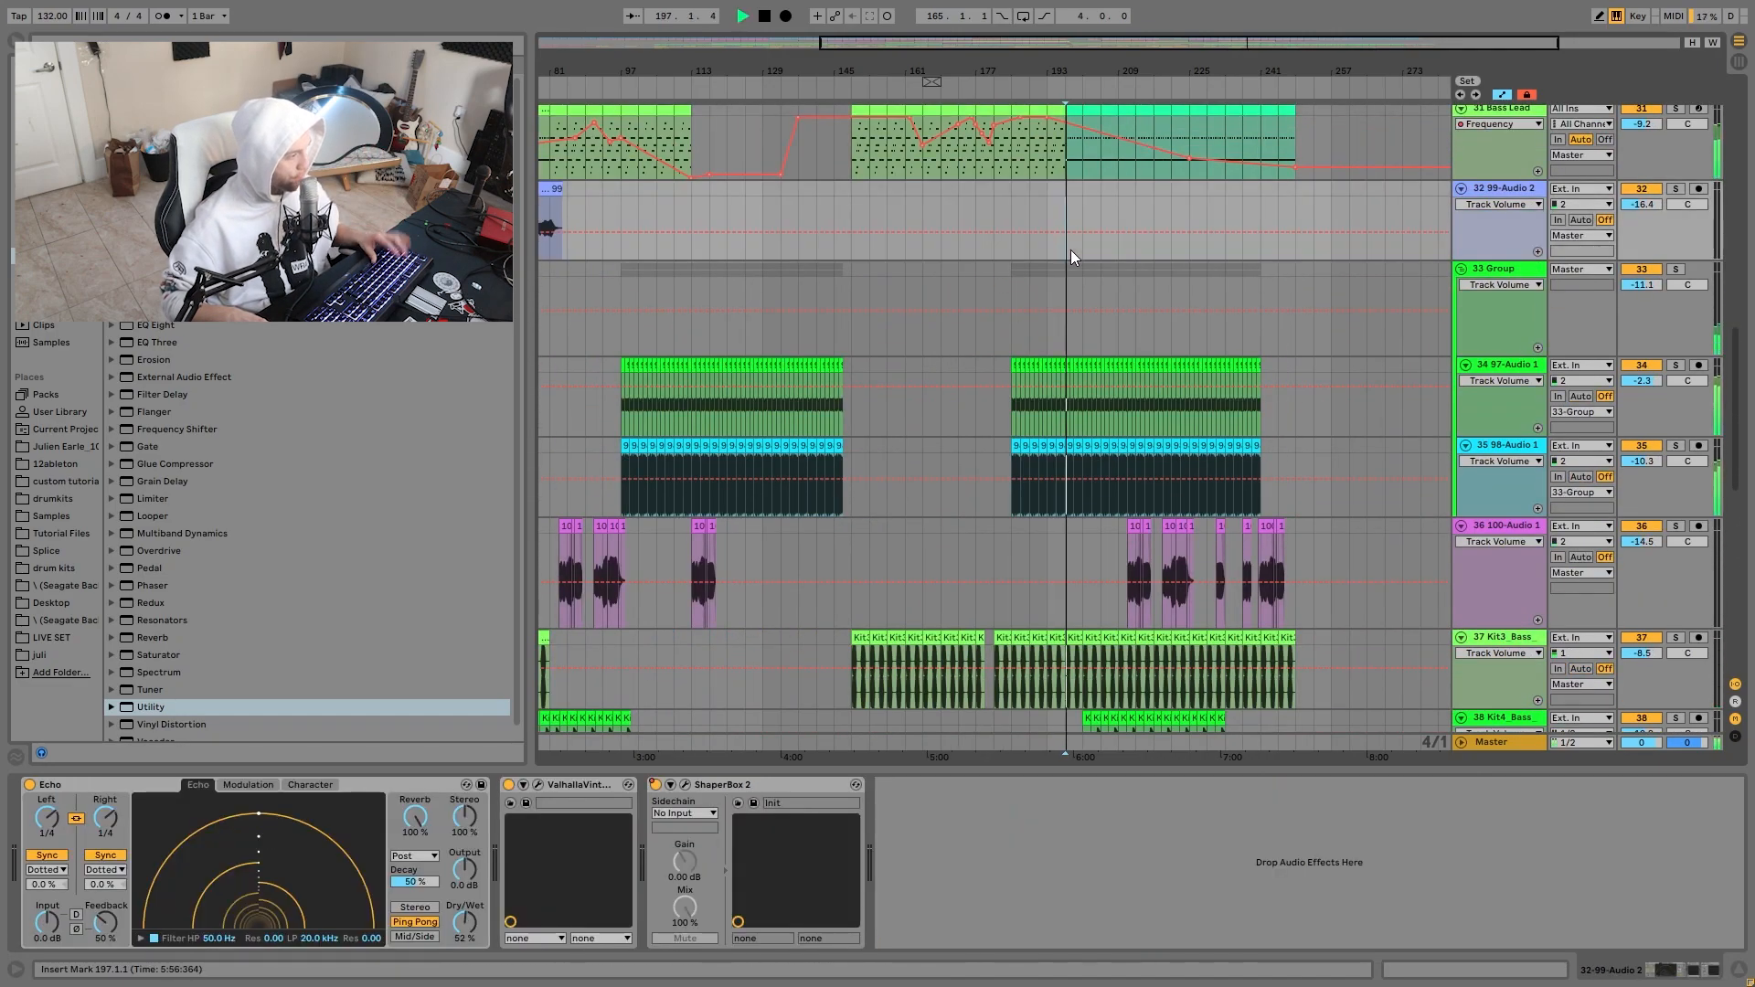
Fold tracks 31 Bass Lead through 39 VEDH2 Bass, including 33 Group, and collapse 40 Group.
scroll(1435, 359, up, 1)
scroll(1435, 358, up, 3)
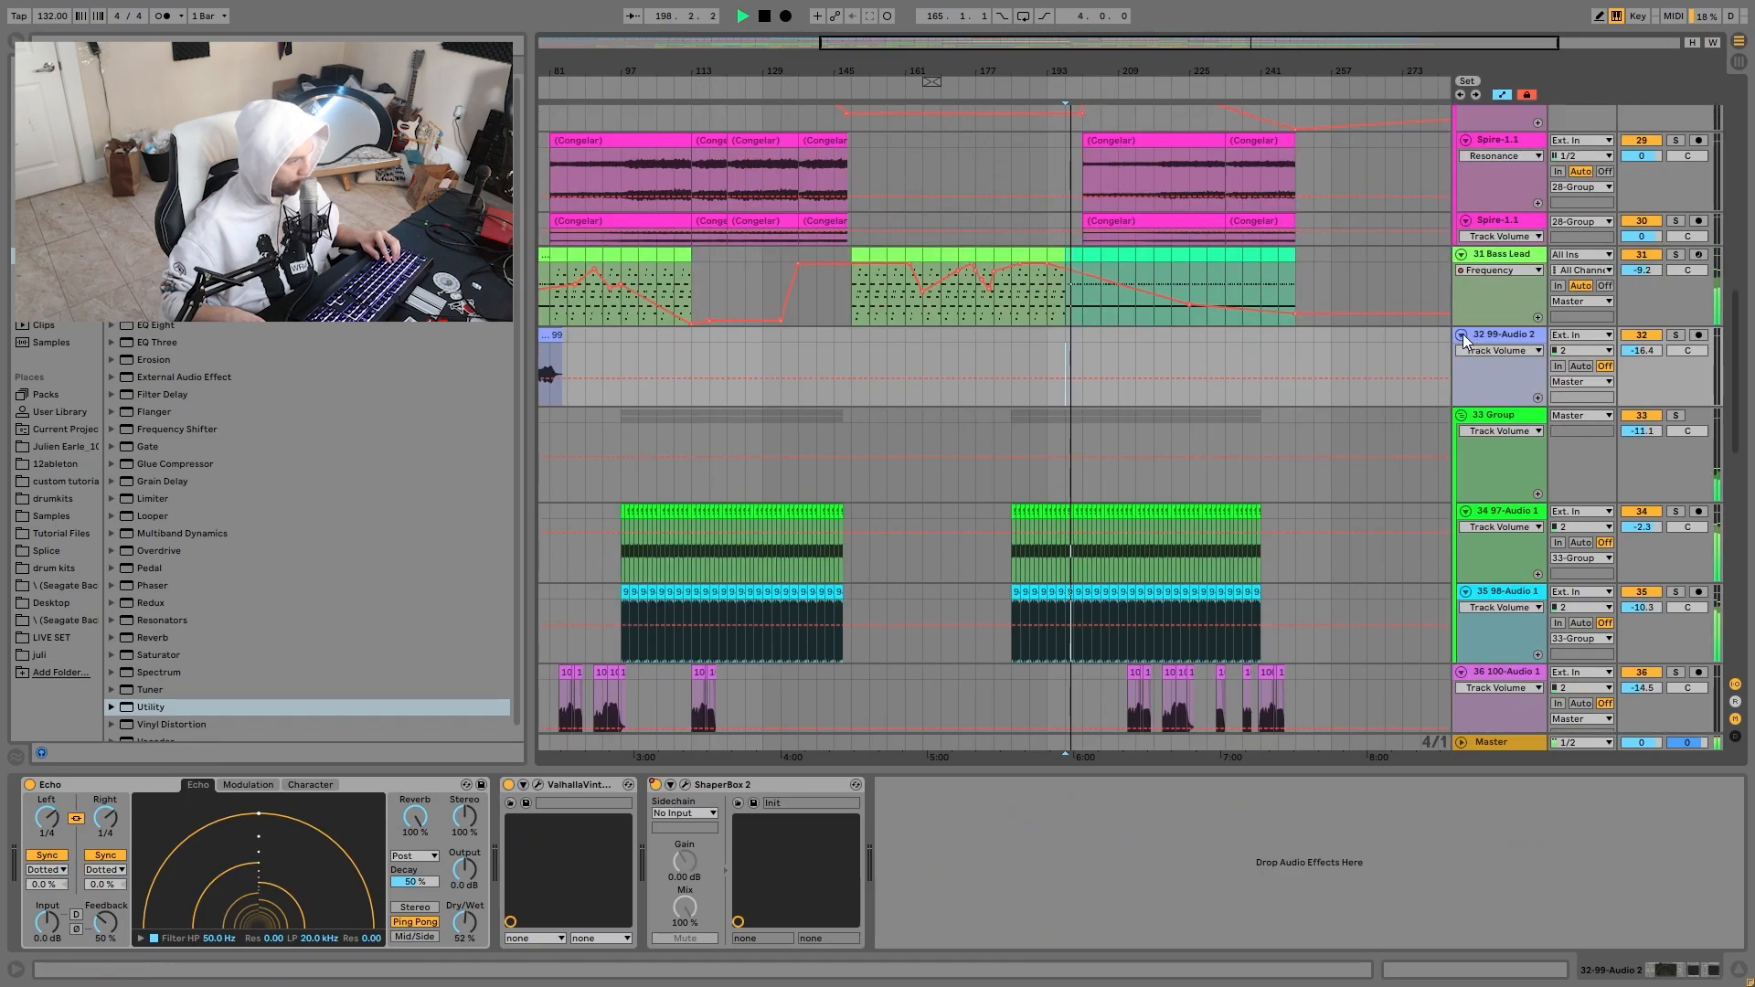
click(1461, 335)
click(1462, 254)
click(1461, 289)
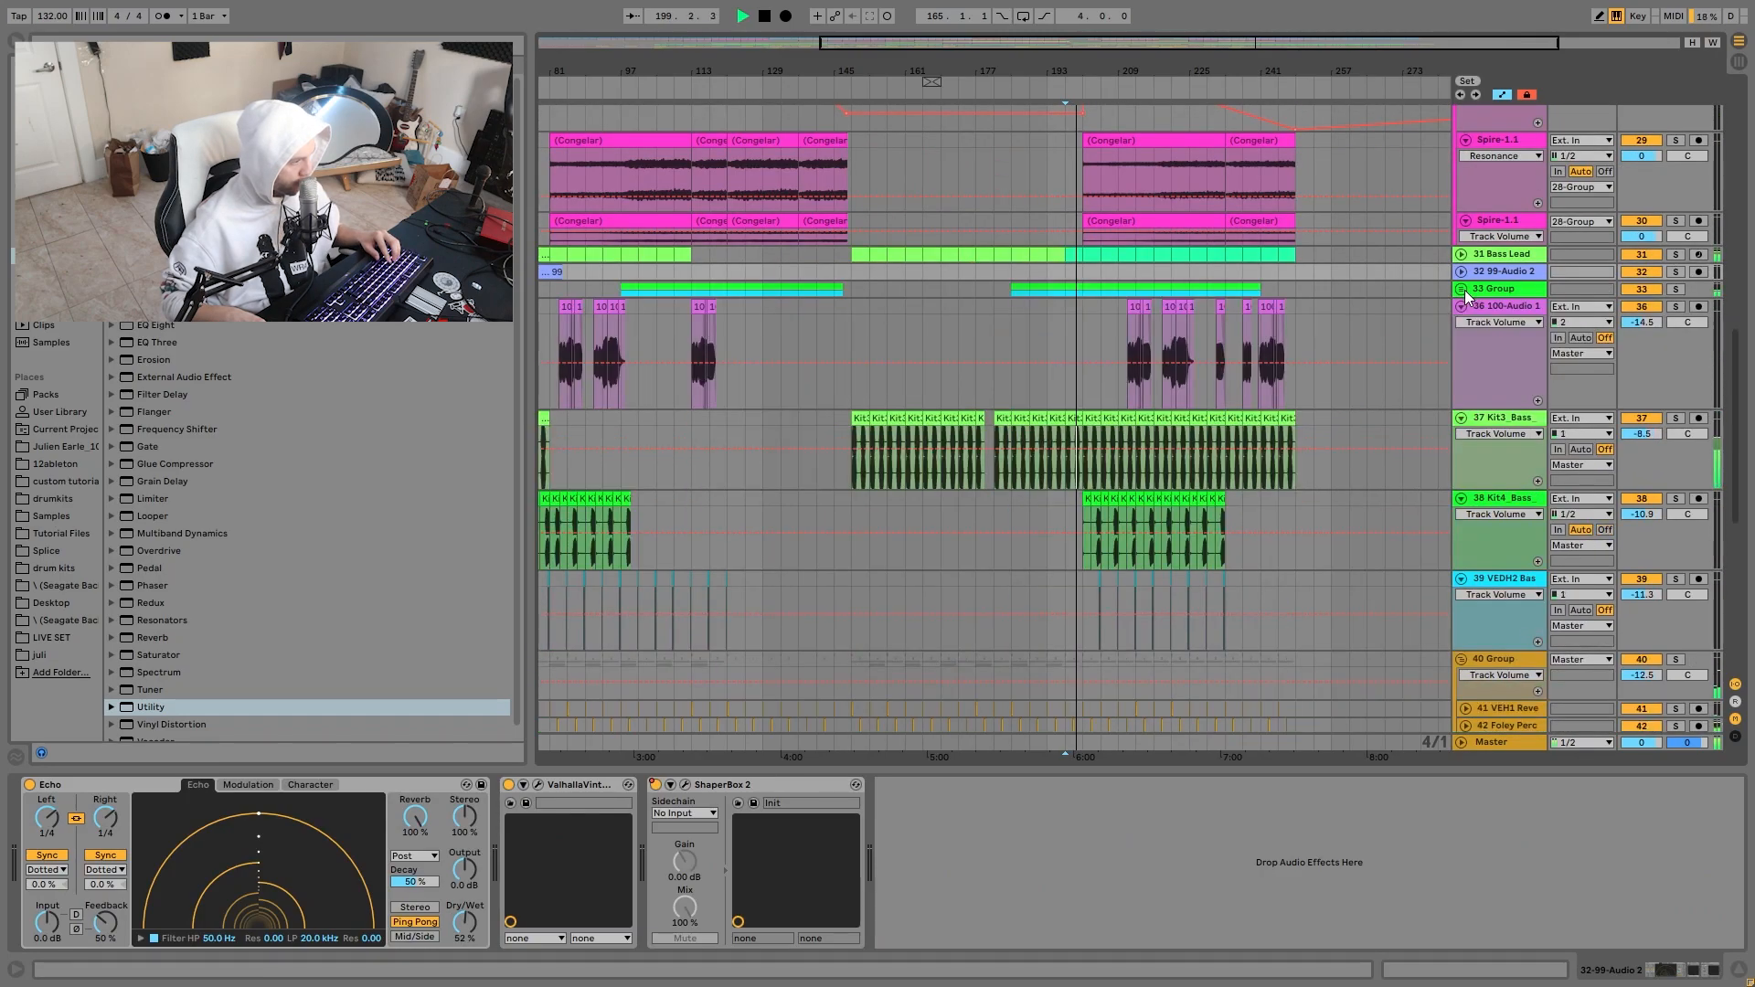
click(1462, 309)
click(1461, 324)
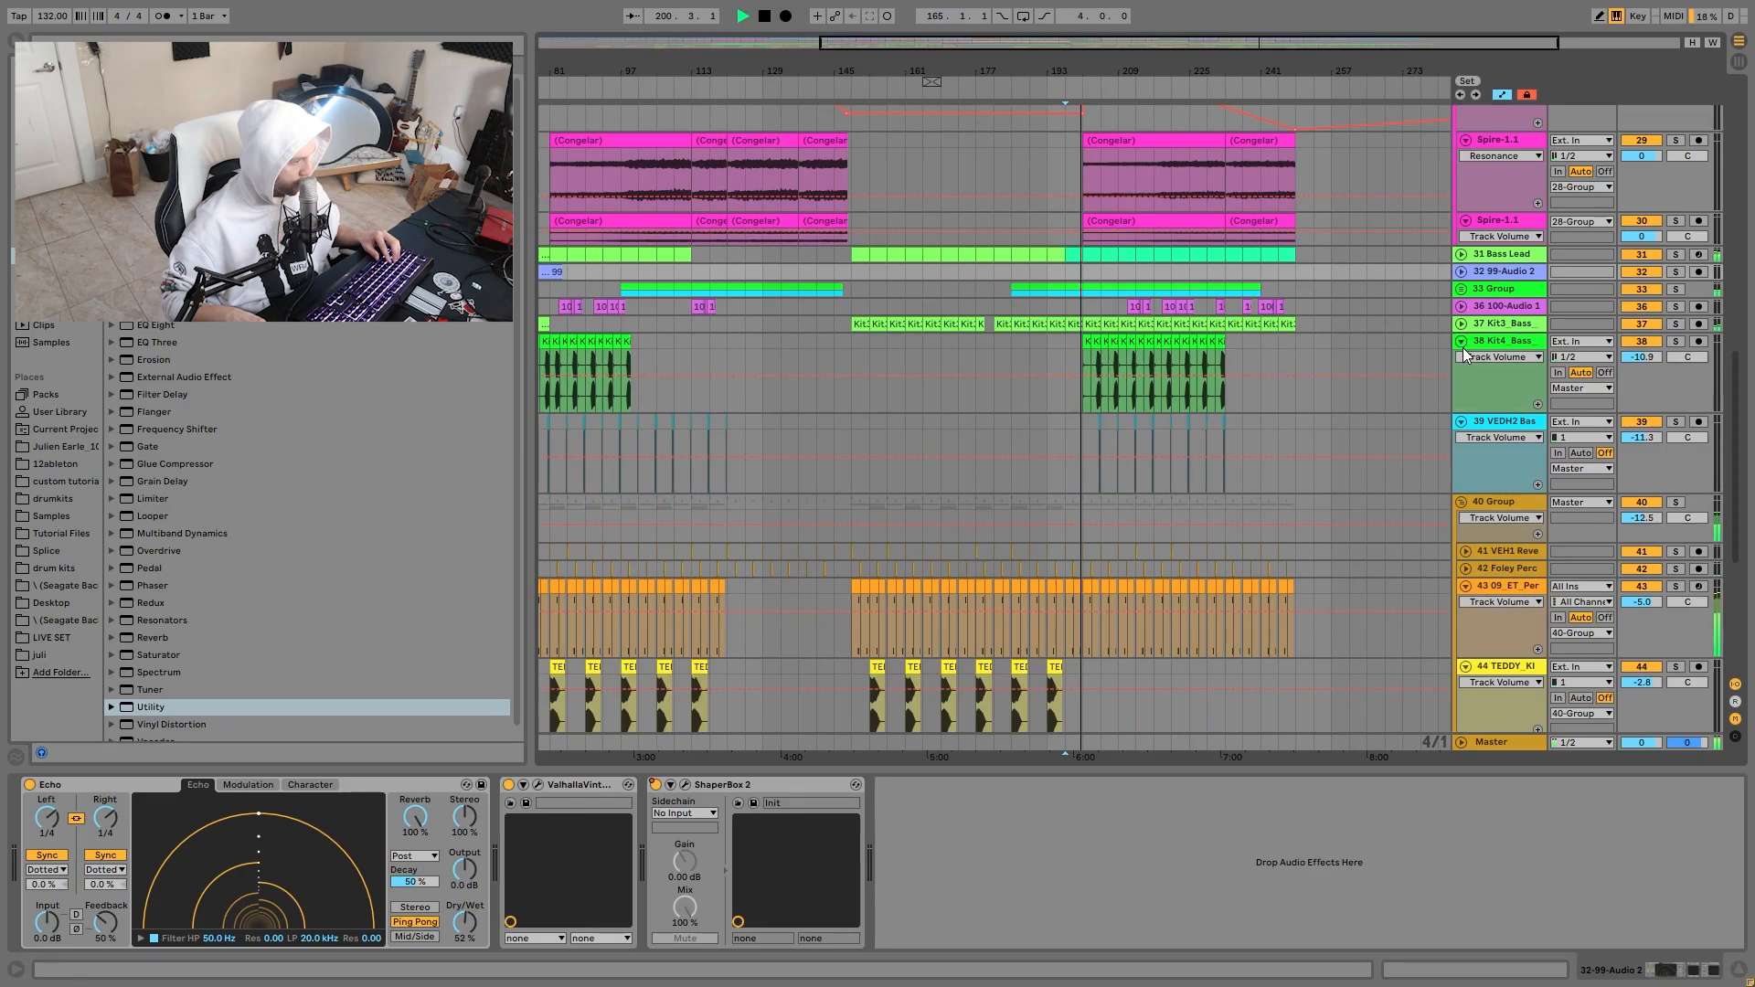
click(1461, 342)
click(1461, 358)
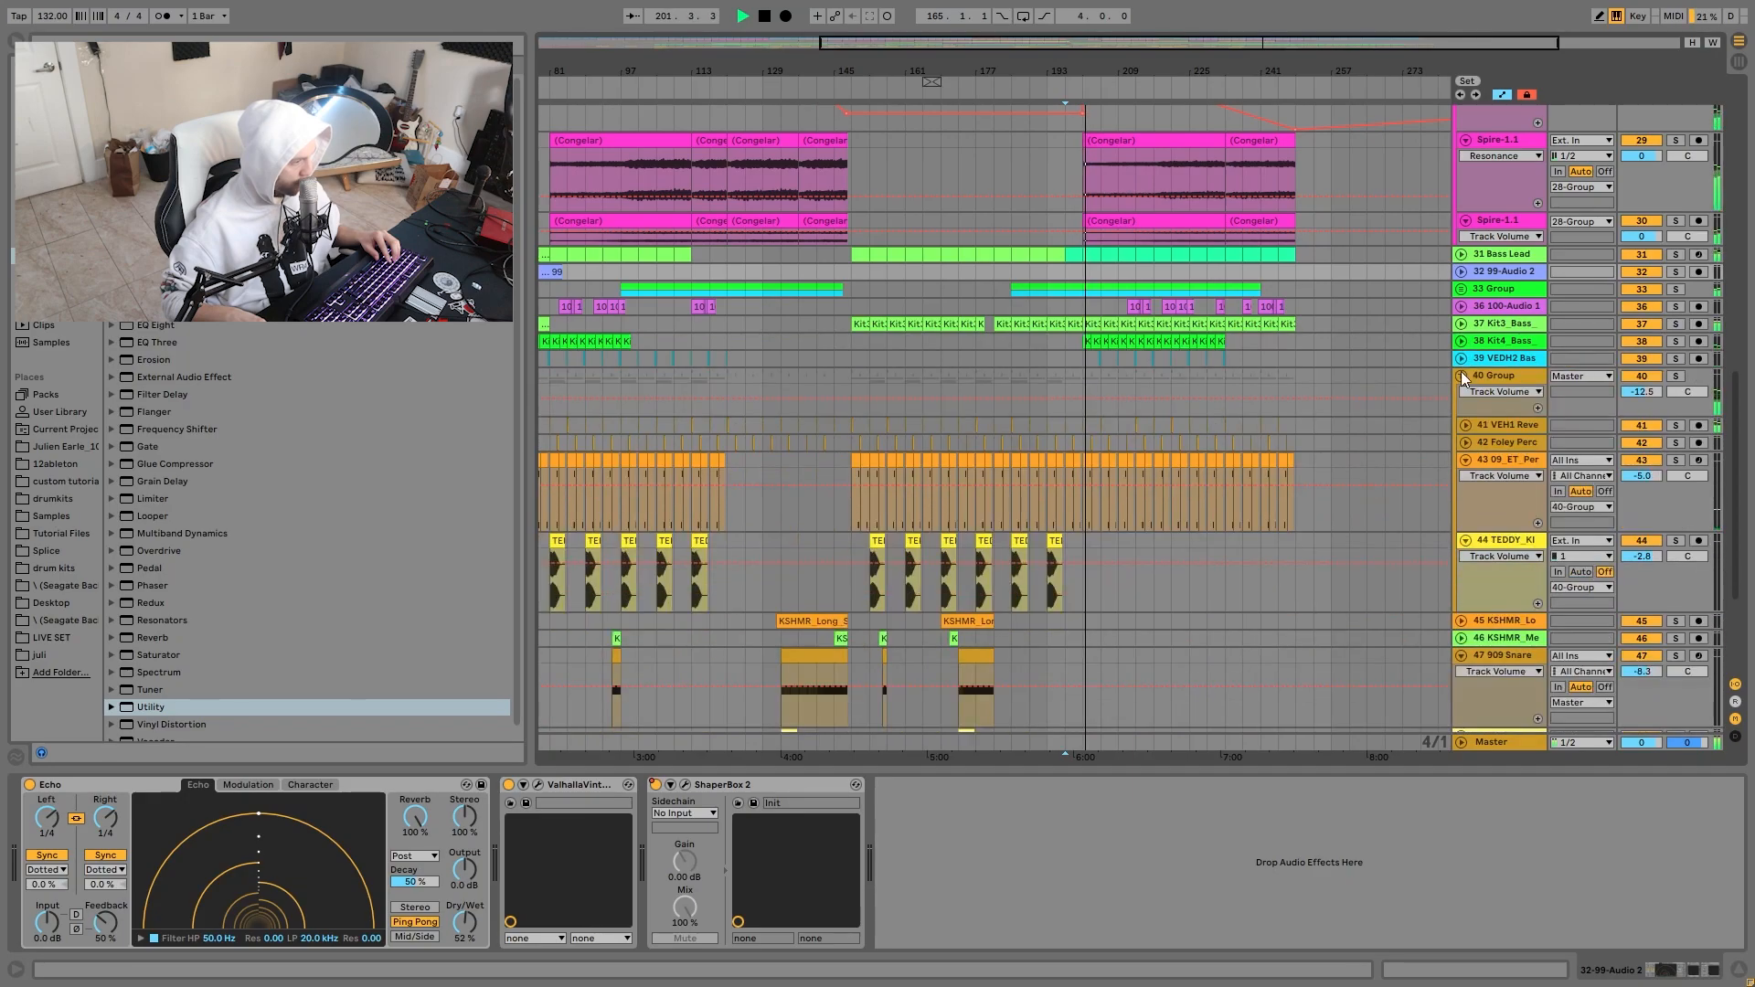
click(1461, 375)
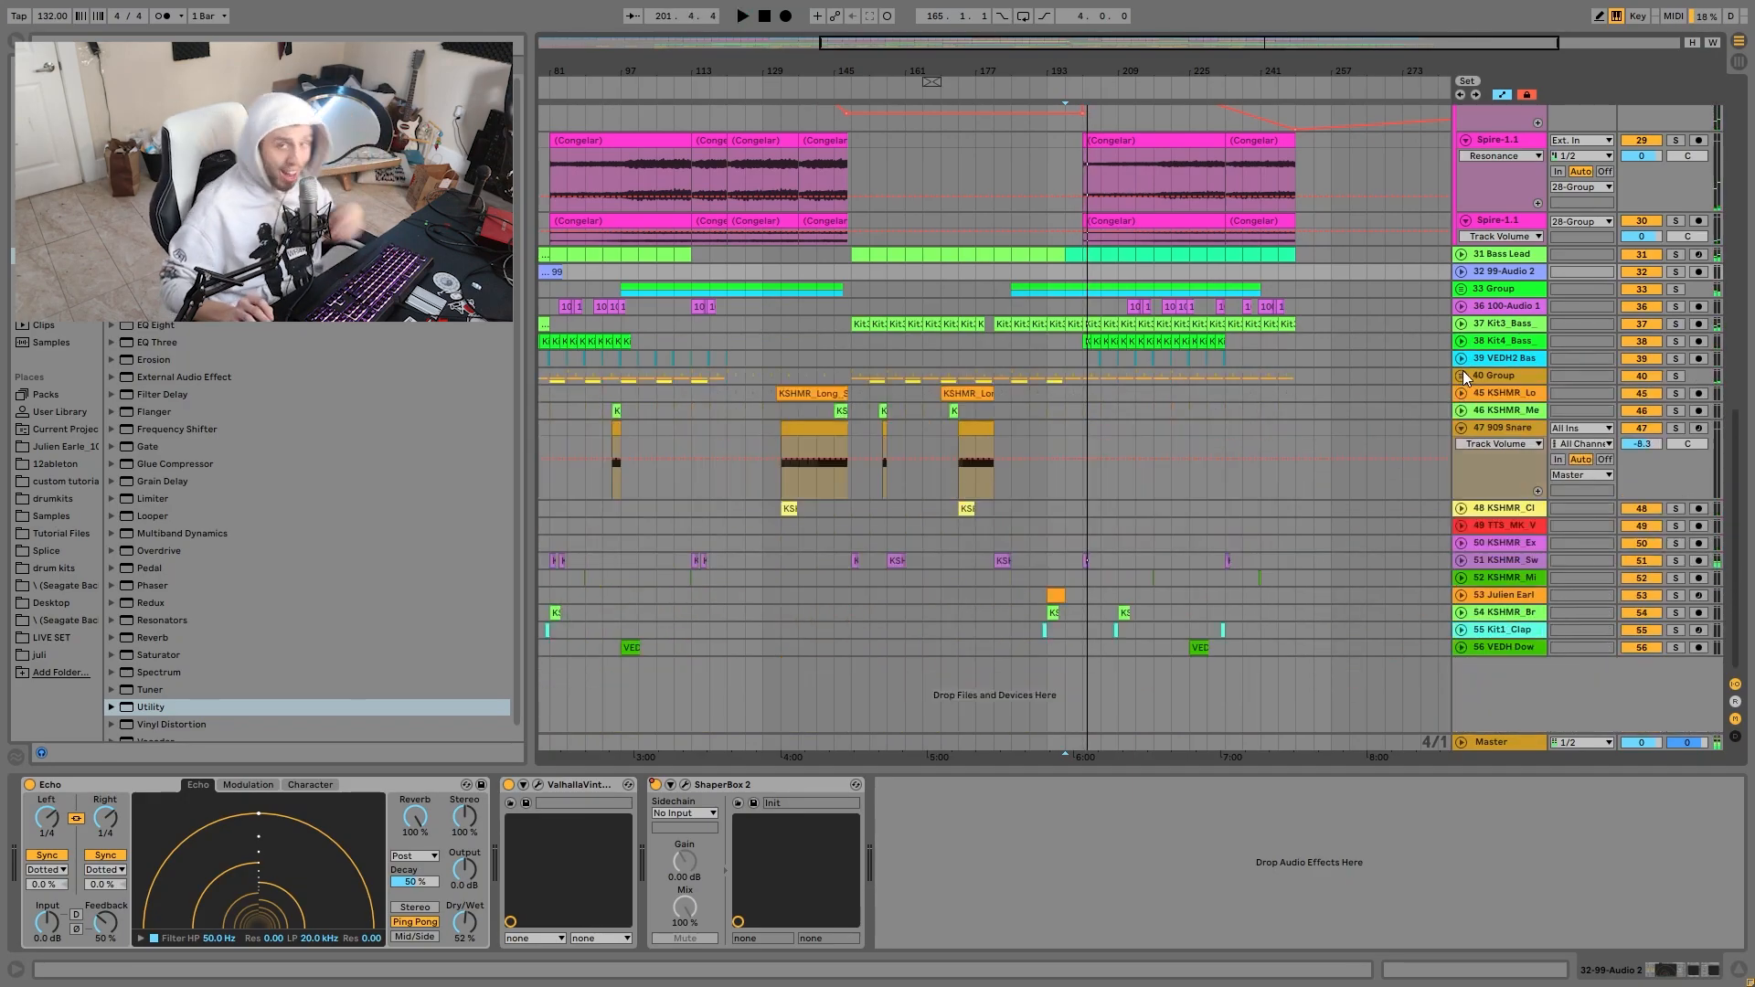